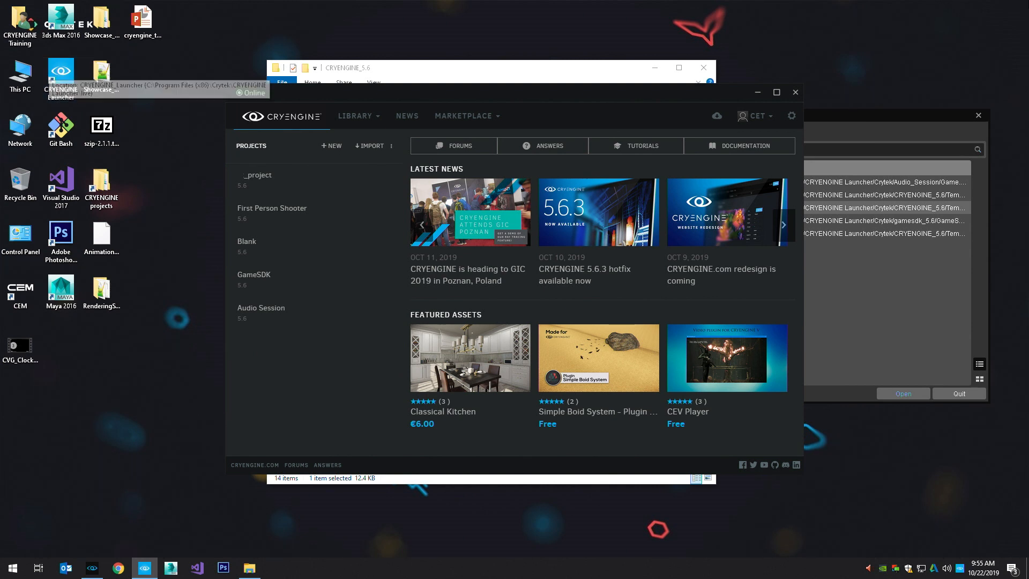
View the engine versions listed in the launcher's library
{"action": "mouse_move", "coordinate": [275, 268]}
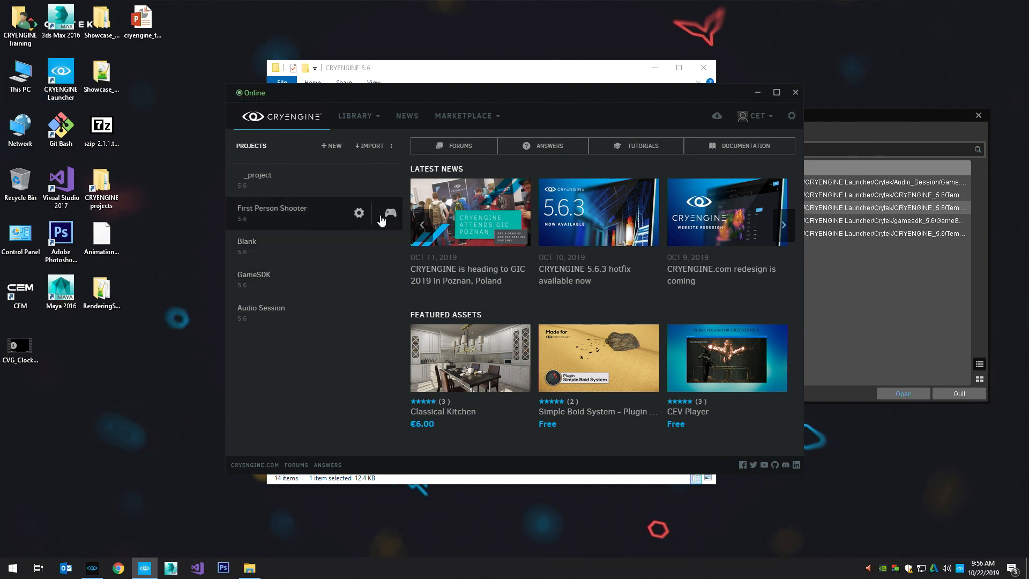
{"action": "left_click", "coordinate": [358, 116]}
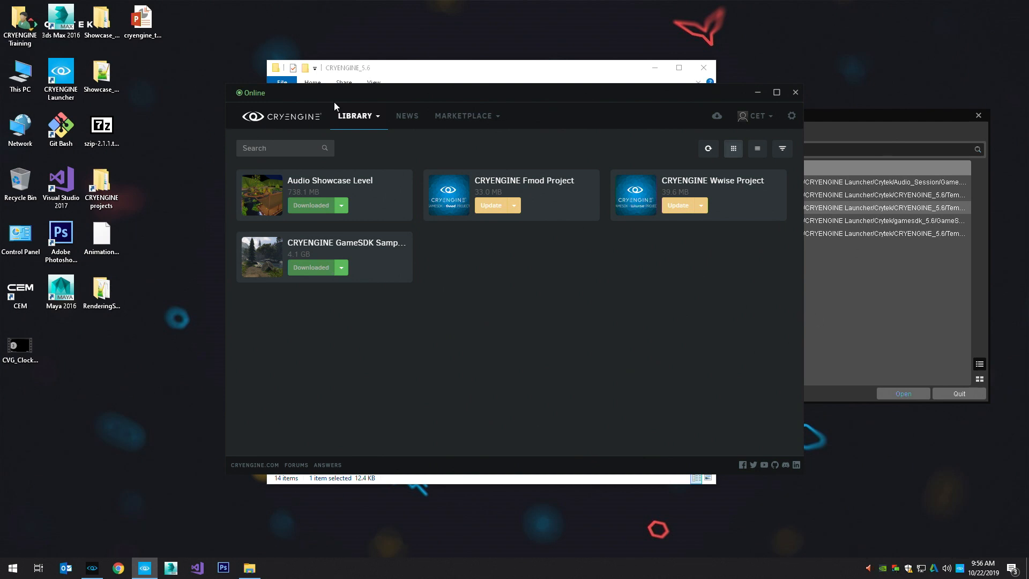
{"action": "left_click", "coordinate": [377, 116]}
{"action": "left_click", "coordinate": [374, 190]}
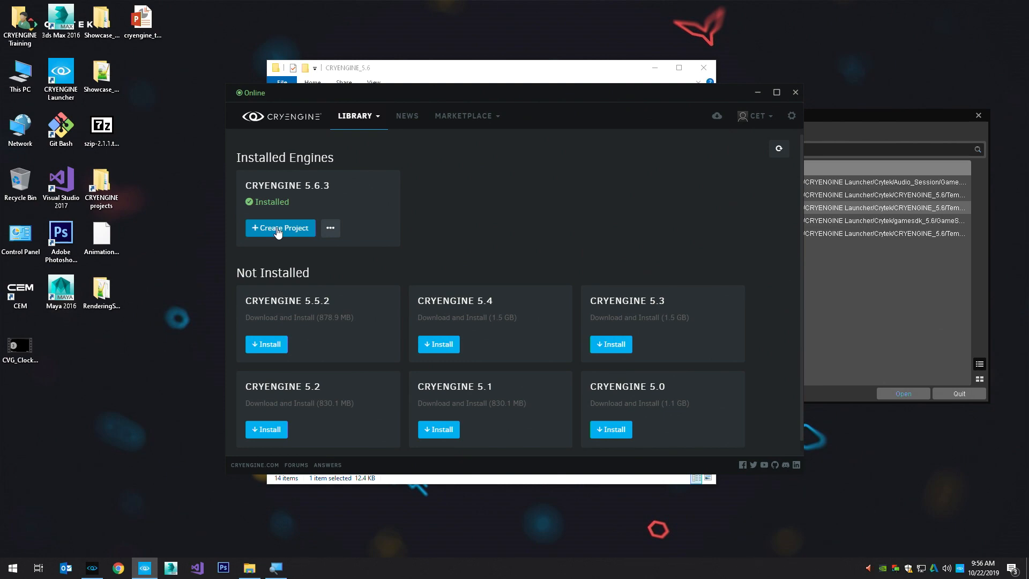
Minimize the launcher, show the full path of the CRYENGINE_5.6 folder in File Explorer, and open its Templates\cpp folder
{"action": "key", "text": "alt+space"}
{"action": "key", "text": "n"}
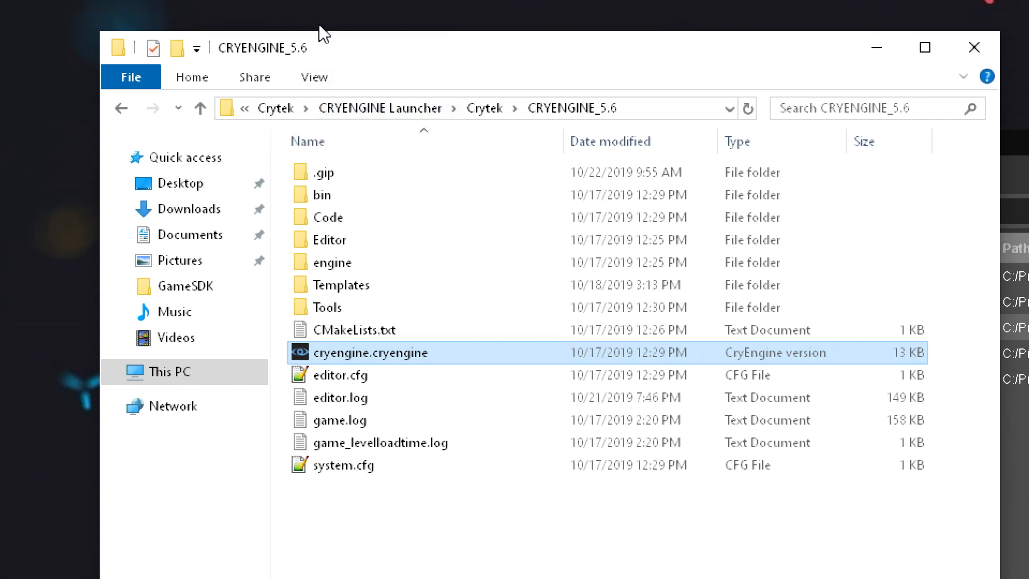
{"action": "left_click", "coordinate": [555, 98]}
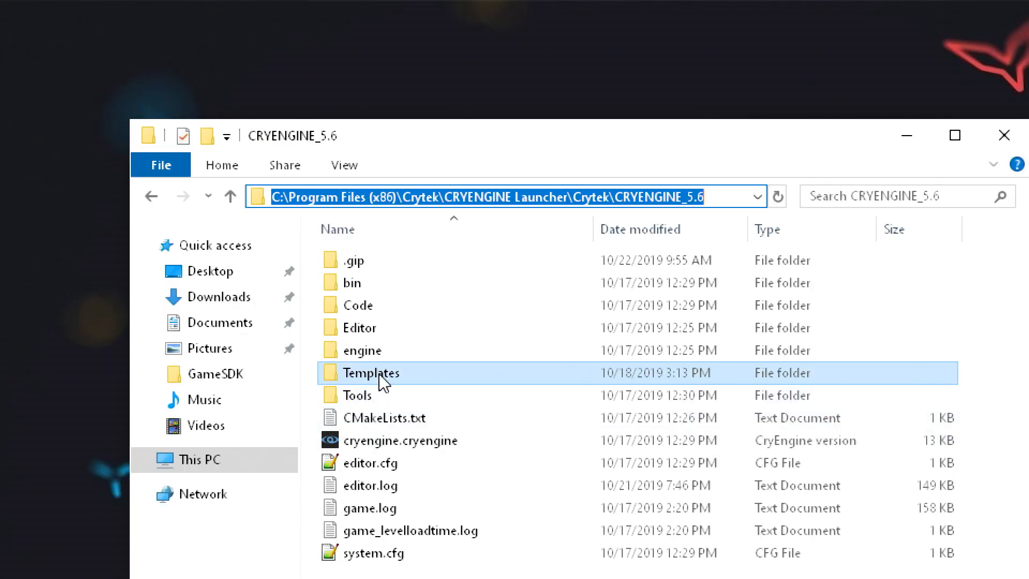
{"action": "left_click", "coordinate": [293, 293]}
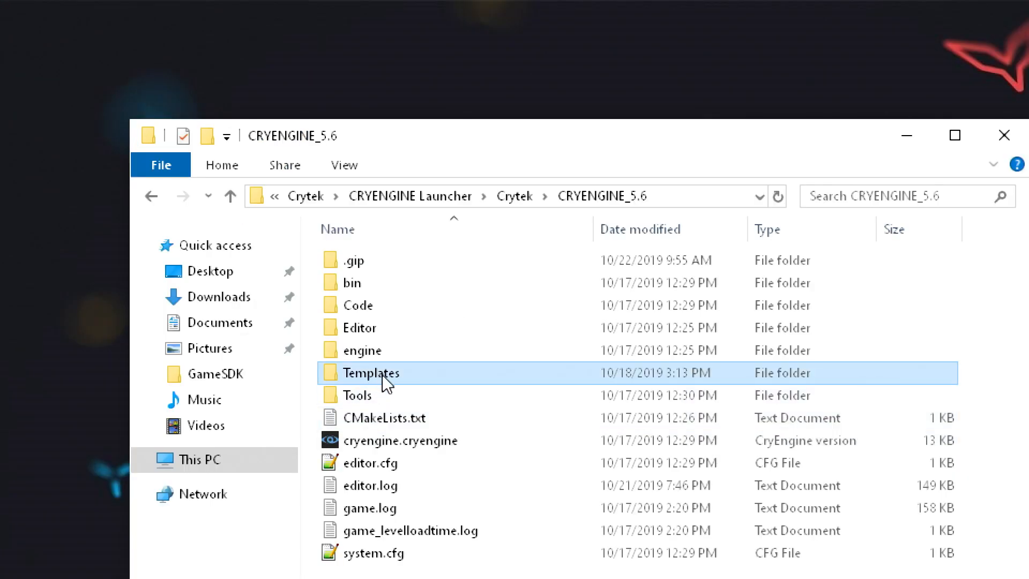
{"action": "double_click", "coordinate": [384, 377]}
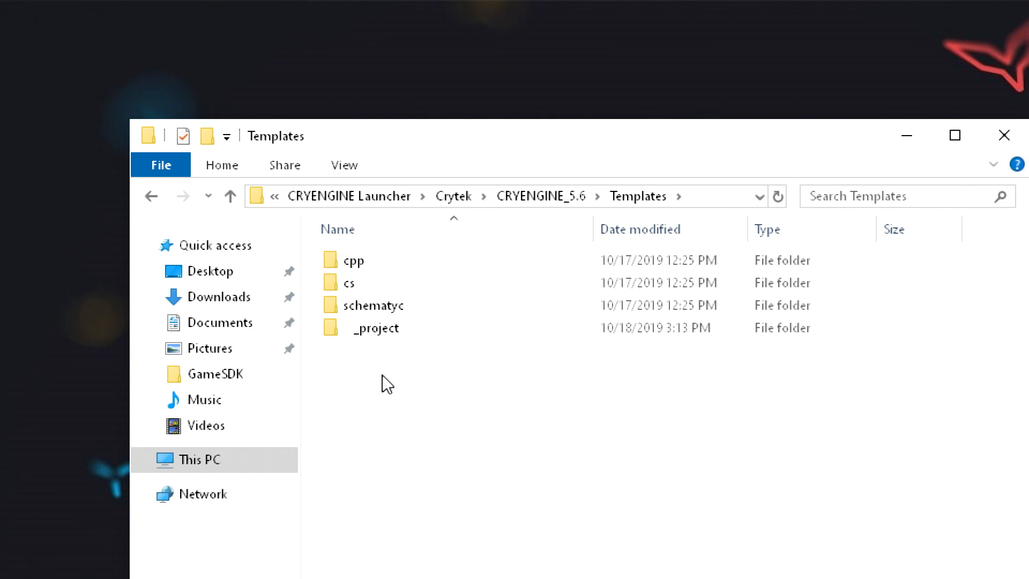
{"action": "left_click", "coordinate": [383, 375]}
{"action": "key", "text": "Return"}
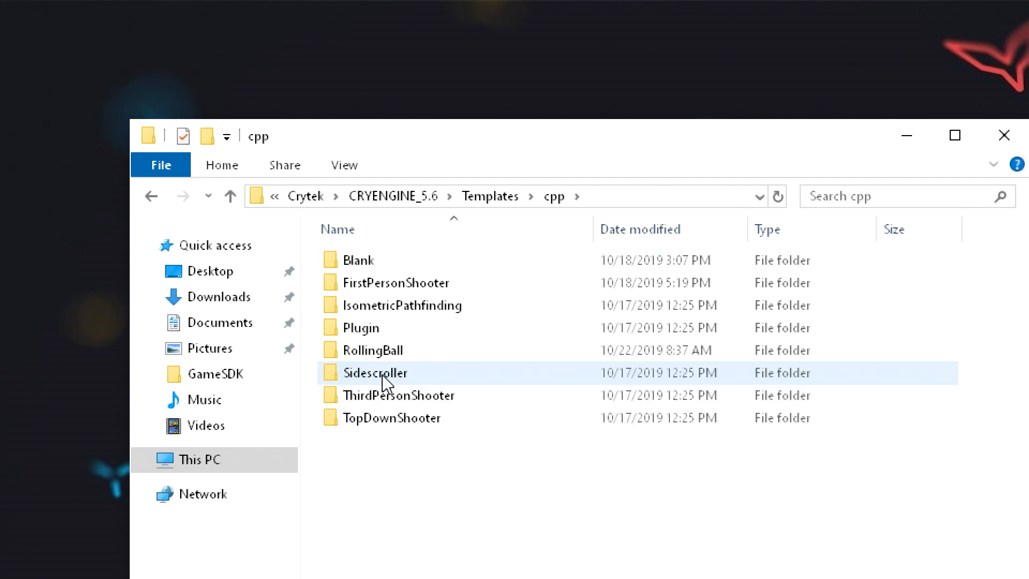
Examine the contents of the Blank template folder and select its Game.cryproject file
{"action": "key", "text": "Down"}
{"action": "key", "text": "Up"}
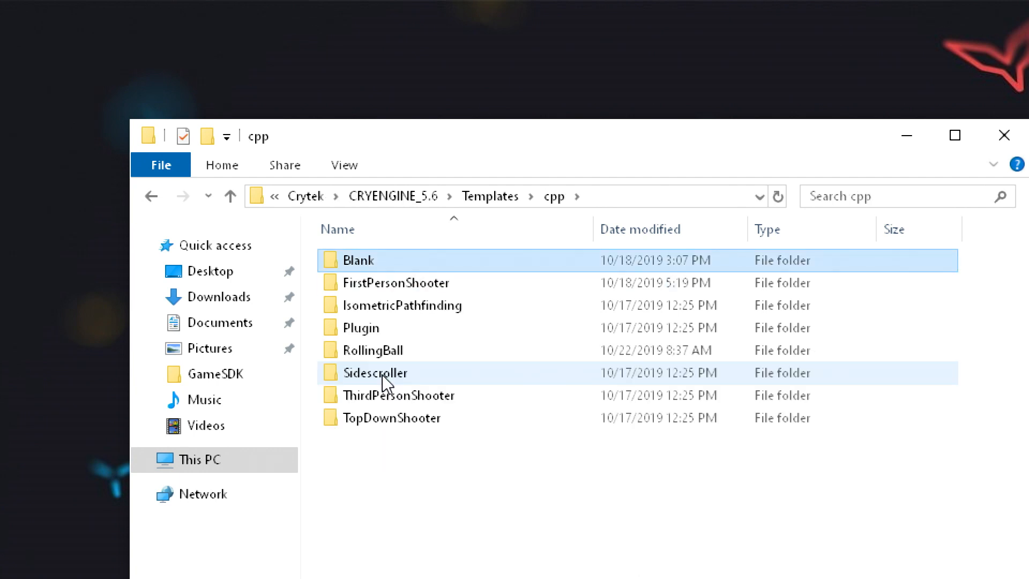
{"action": "key", "text": "Return"}
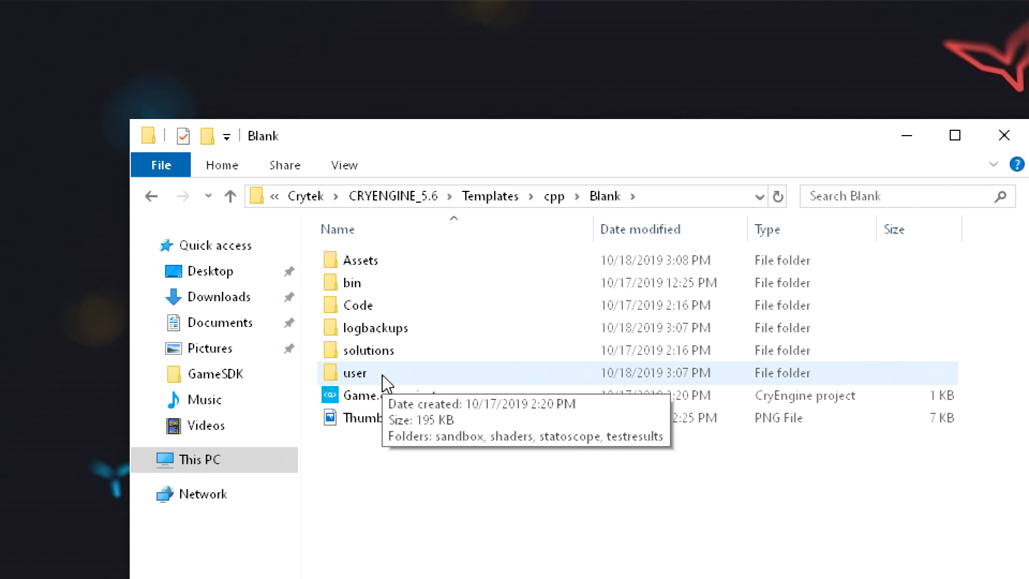
{"action": "left_click_drag", "start_coordinate": [502, 126], "coordinate": [466, 87]}
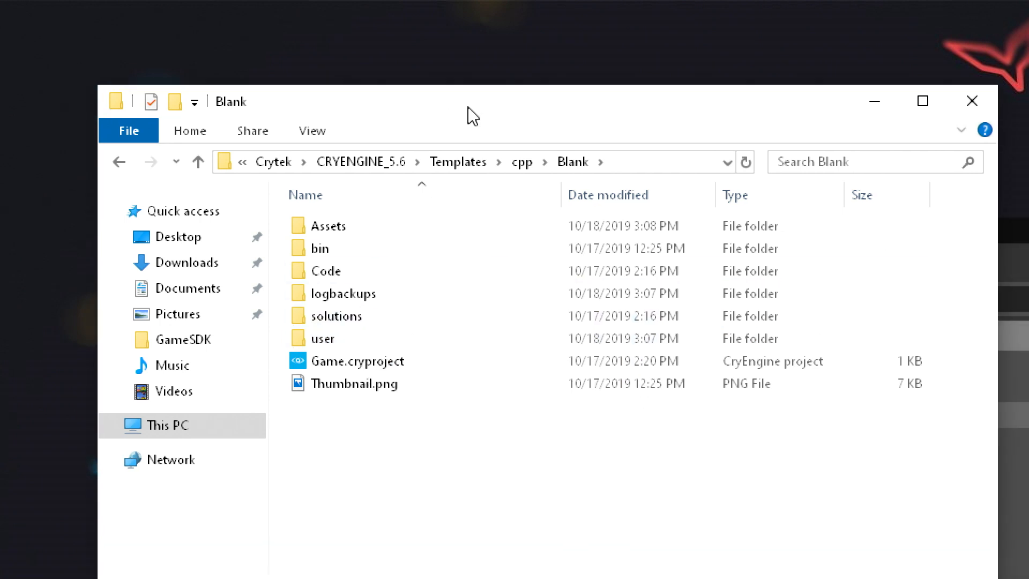
{"action": "left_click", "coordinate": [388, 357]}
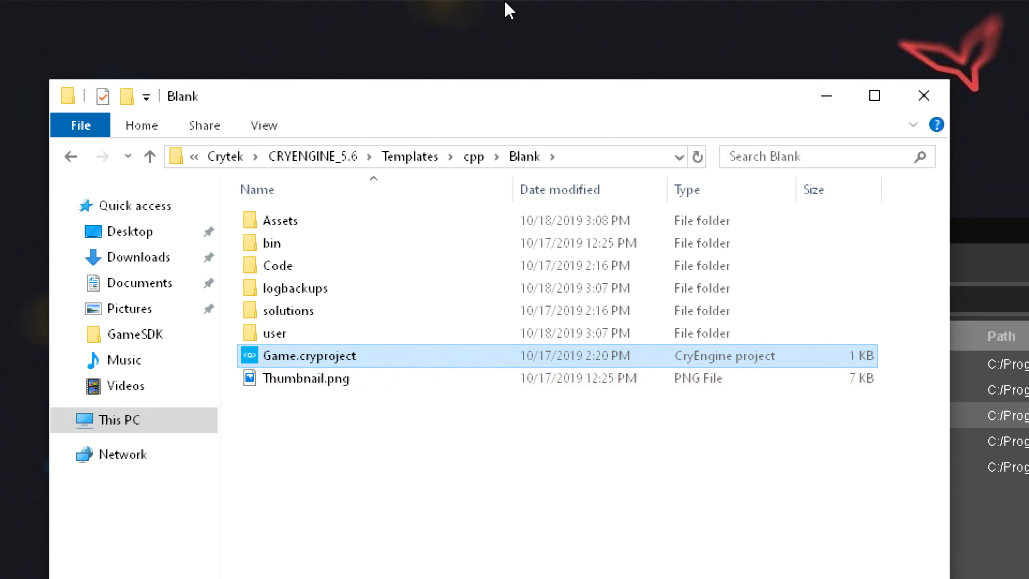
Return to the cpp folder and examine the Assets folder of the FirstPersonShooter template
{"action": "right_click", "coordinate": [333, 329]}
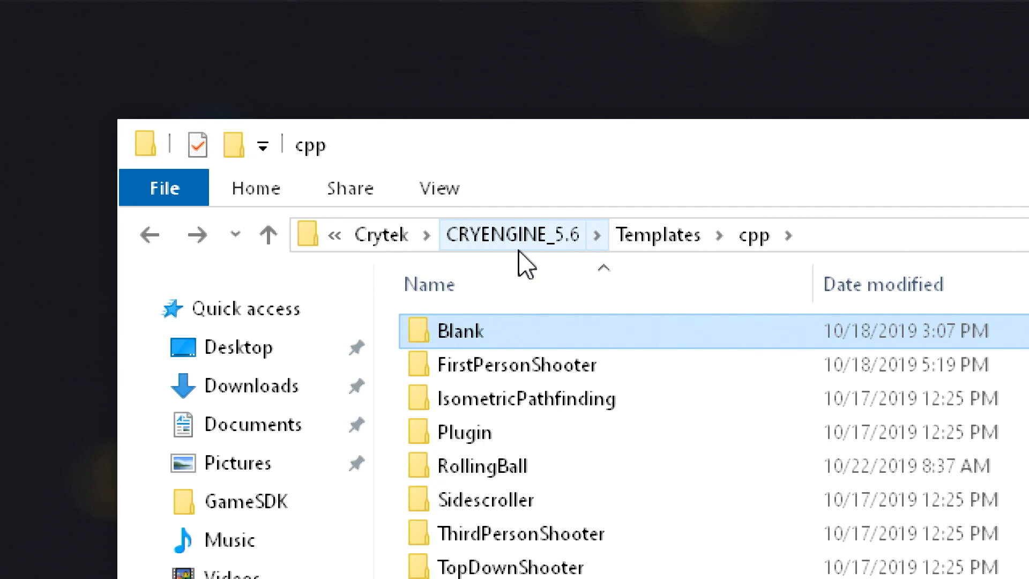
{"action": "key", "text": "Down"}
{"action": "key", "text": "Return"}
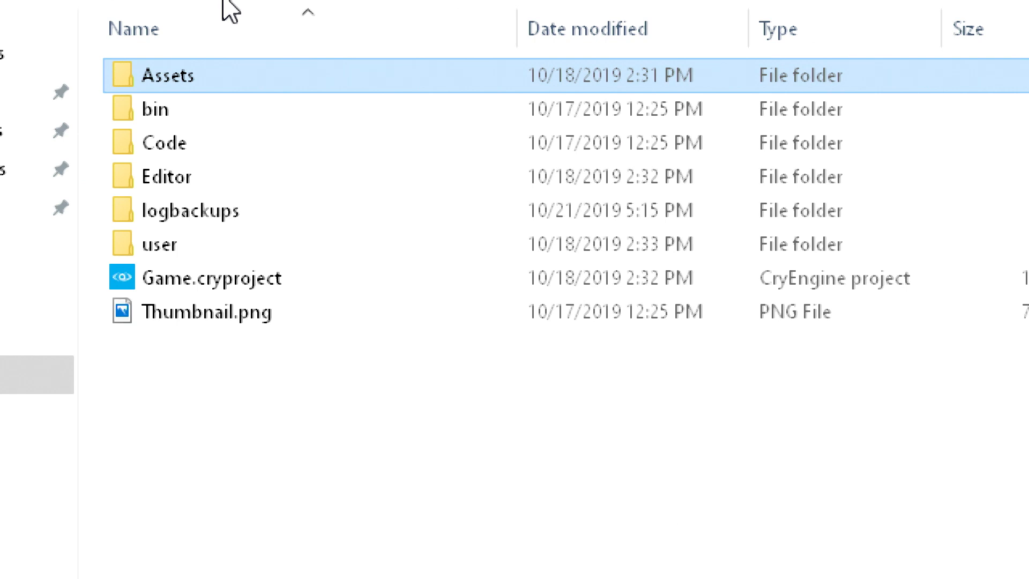
{"action": "key", "text": "Return"}
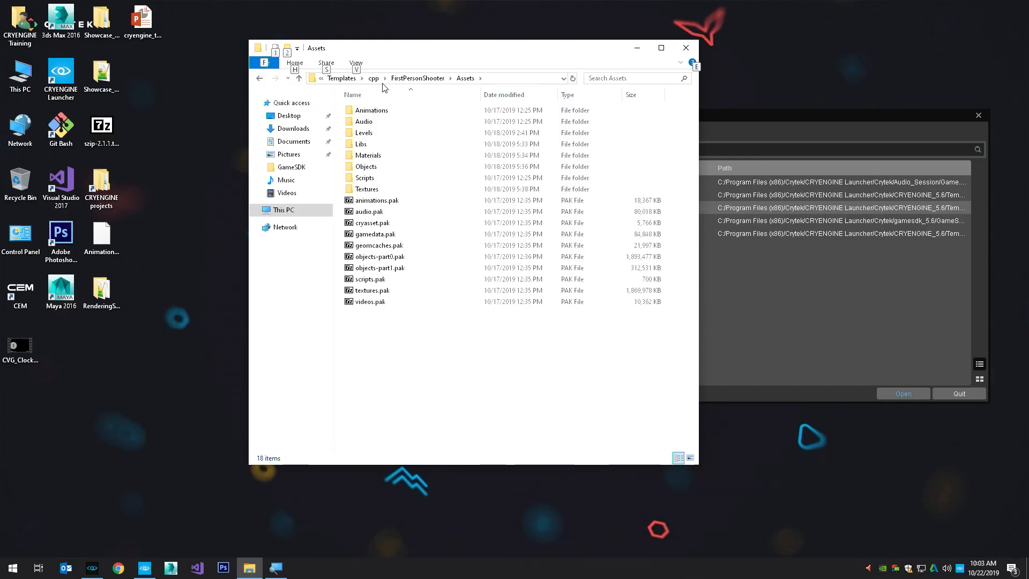
Go back to the FirstPersonShooter folder and launch the Sandbox editor from its Game.cryproject file
{"action": "left_click", "coordinate": [421, 78]}
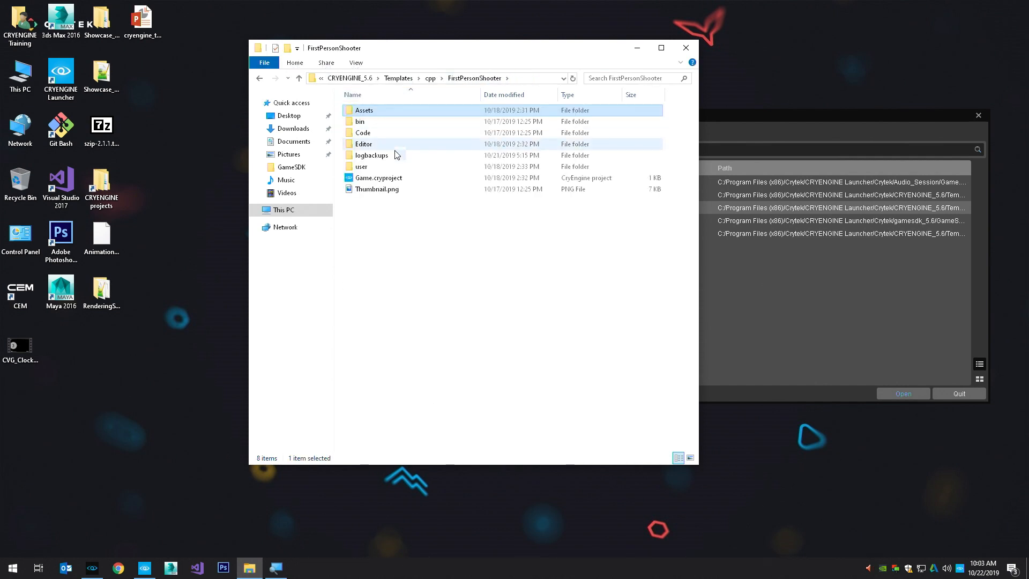
{"action": "right_click", "coordinate": [380, 181]}
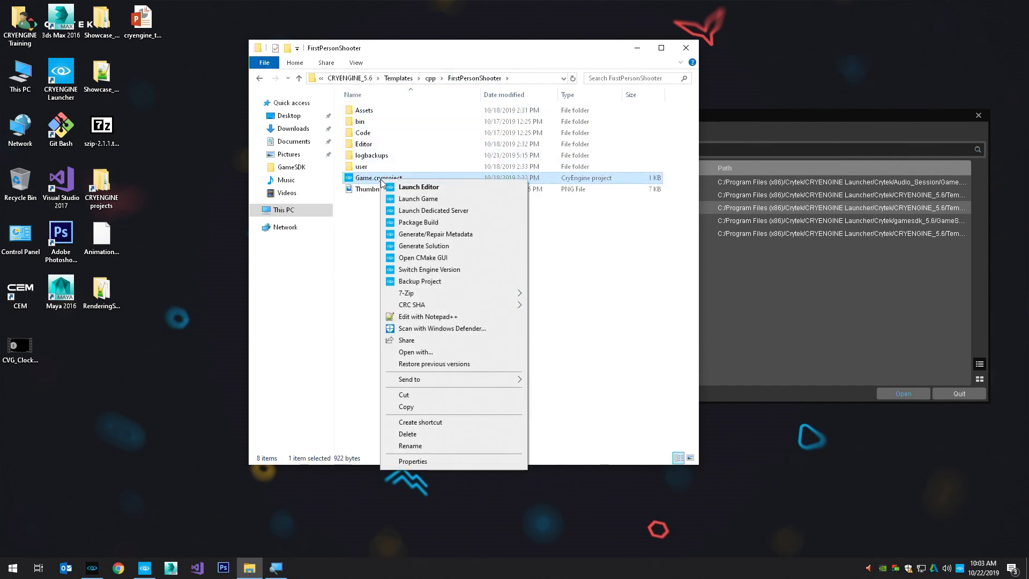
{"action": "left_click", "coordinate": [358, 201]}
{"action": "double_click", "coordinate": [352, 178]}
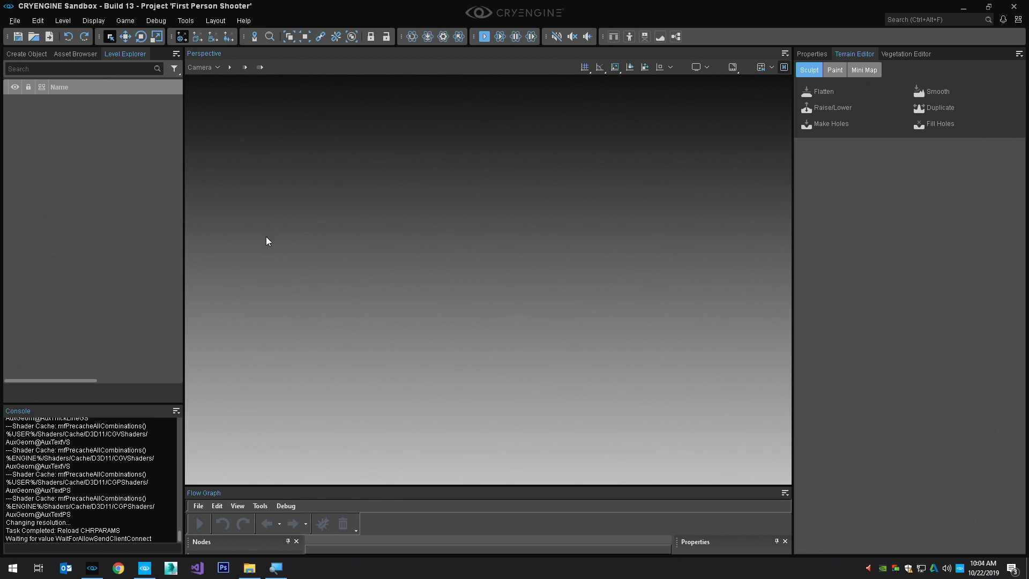
Open the Material Editor, dock it as a tab with the Perspective viewport, and switch between the two
{"action": "left_click", "coordinate": [188, 22]}
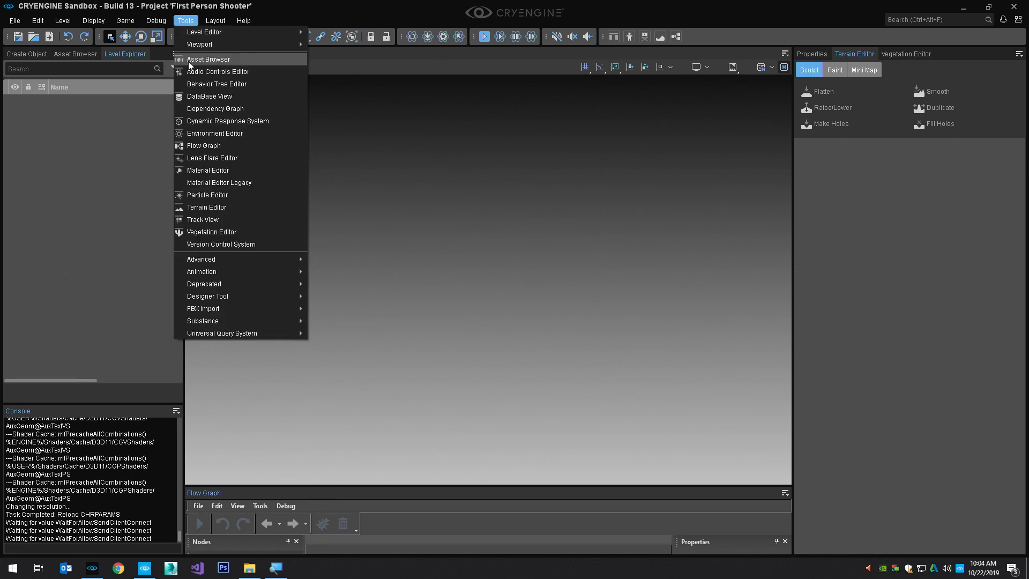
{"action": "left_click", "coordinate": [208, 170]}
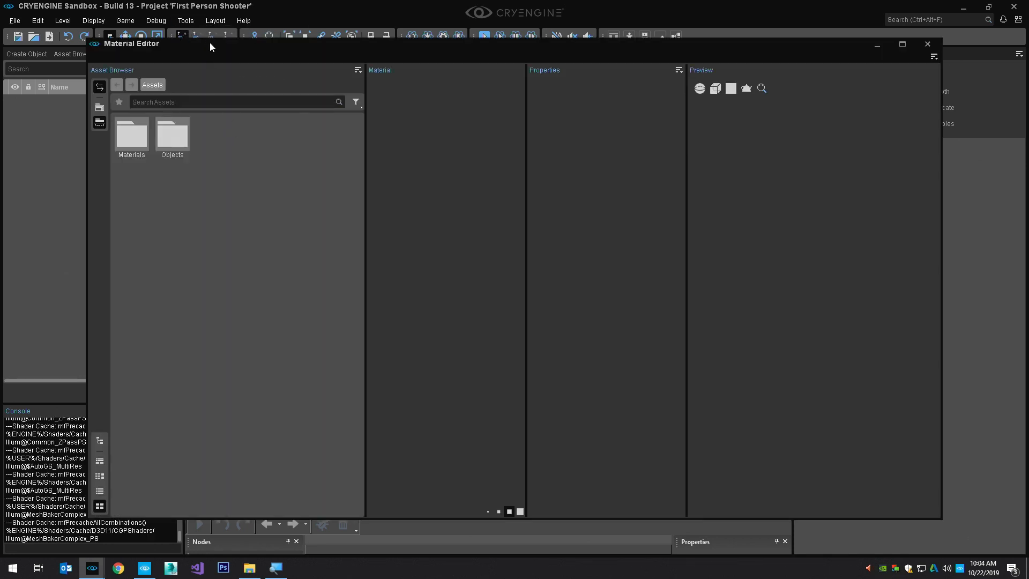
{"action": "left_click_drag", "start_coordinate": [210, 43], "coordinate": [239, 60]}
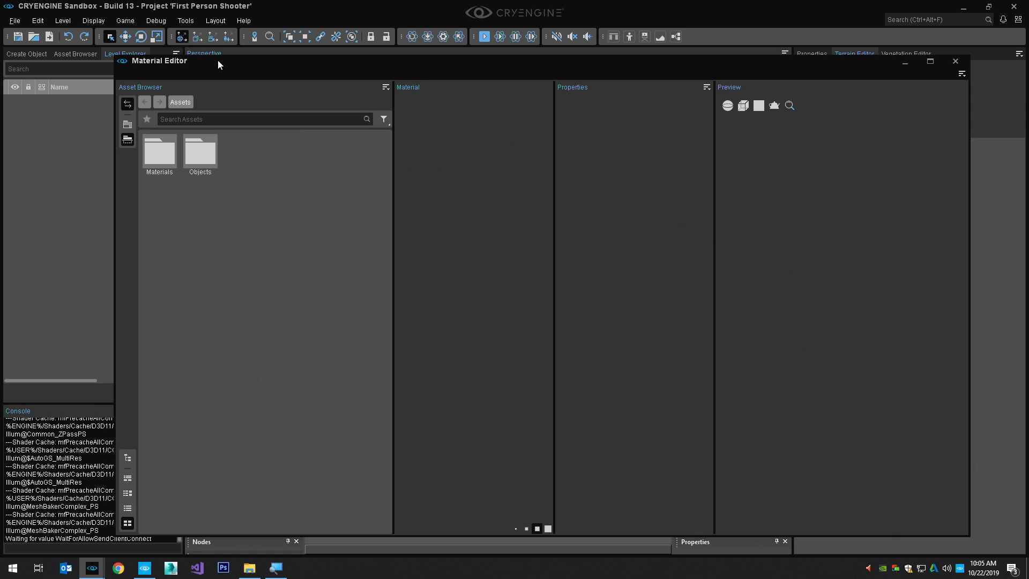
{"action": "left_click_drag", "start_coordinate": [214, 62], "coordinate": [487, 265]}
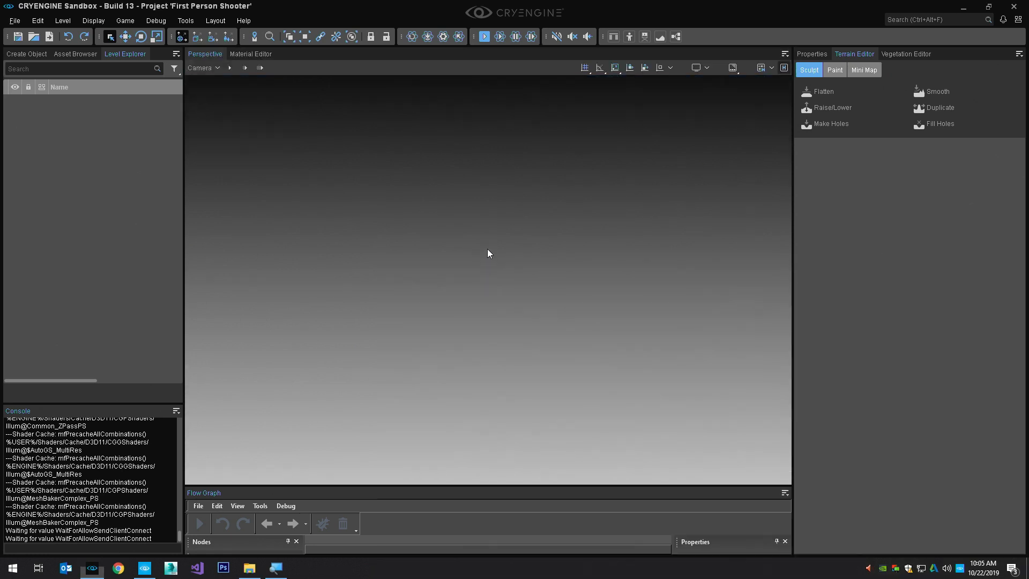
{"action": "left_click", "coordinate": [244, 55]}
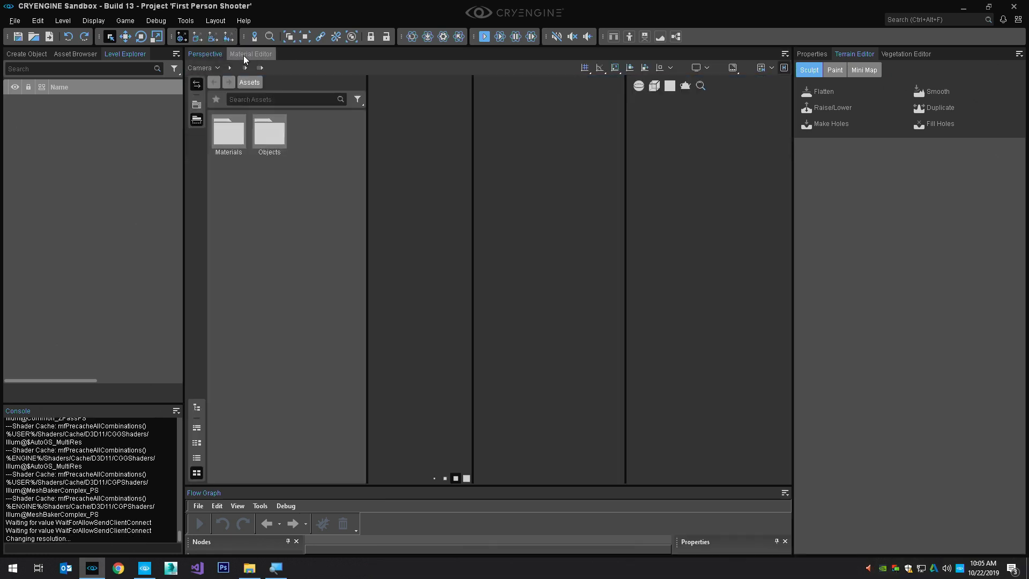
{"action": "left_click", "coordinate": [215, 54]}
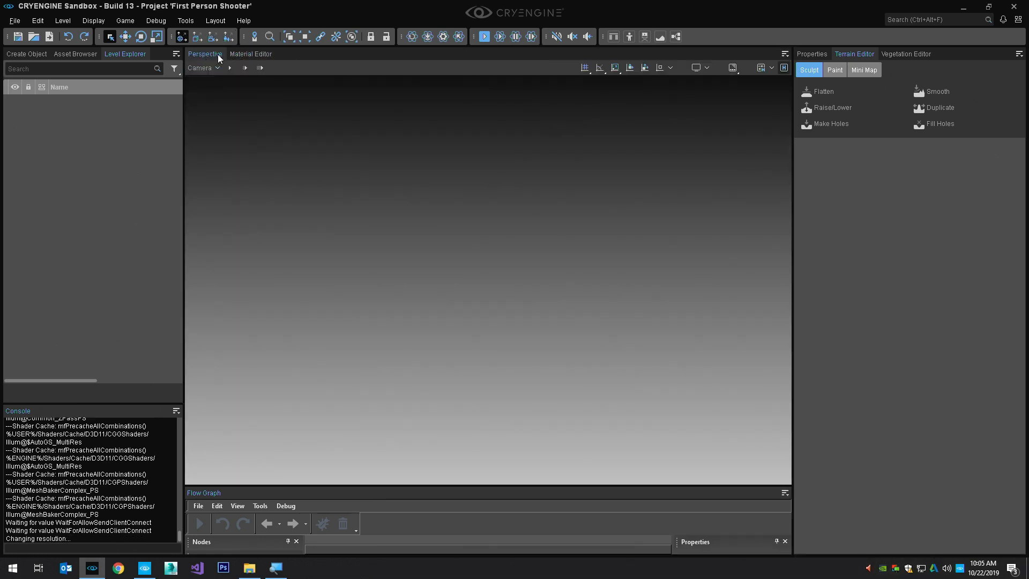
{"action": "left_click", "coordinate": [240, 55]}
Undock the Material Editor and redock it beneath the Perspective viewport, with the Flow Graph spanning the full width below
{"action": "left_click_drag", "start_coordinate": [245, 54], "coordinate": [306, 217]}
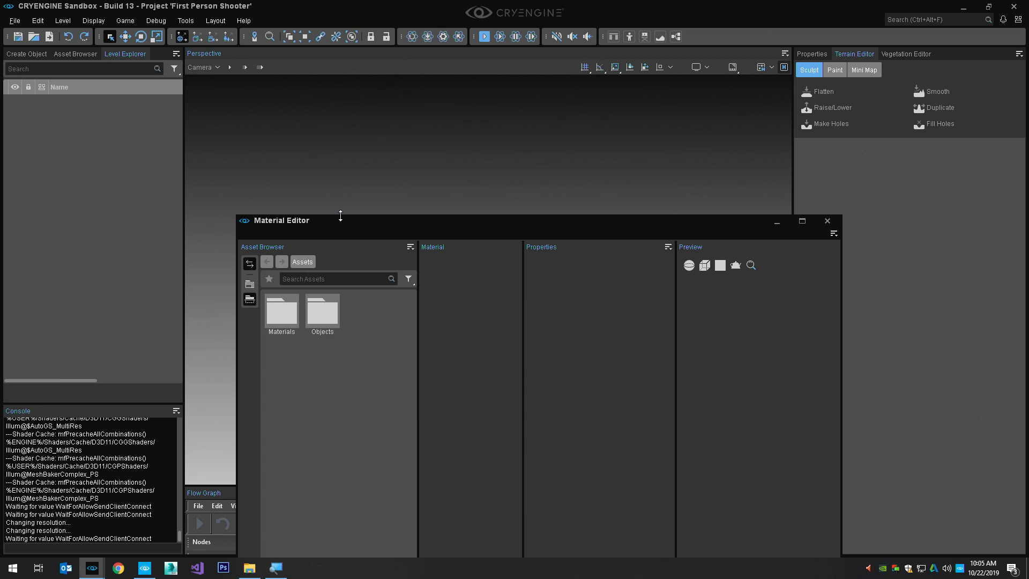
{"action": "left_click_drag", "start_coordinate": [339, 224], "coordinate": [487, 283]}
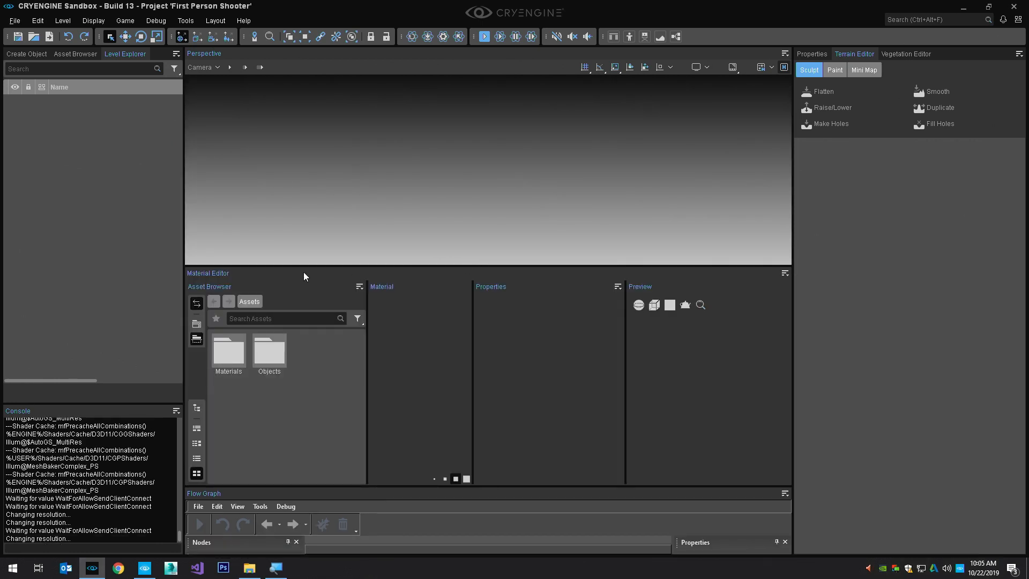
{"action": "left_click_drag", "start_coordinate": [225, 273], "coordinate": [513, 535]}
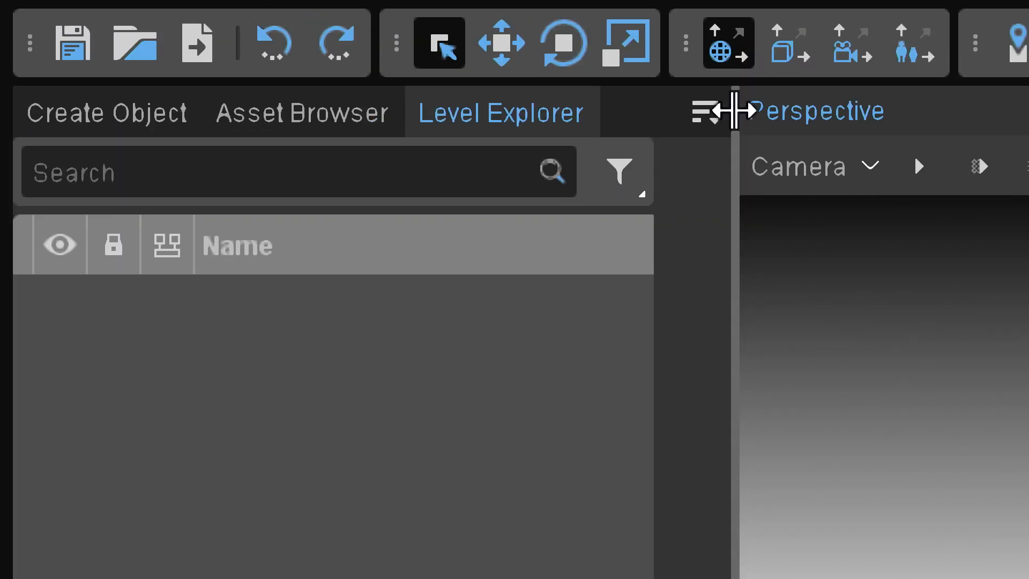
View the options available for the Level Explorer and dismiss them
{"action": "left_click", "coordinate": [701, 114]}
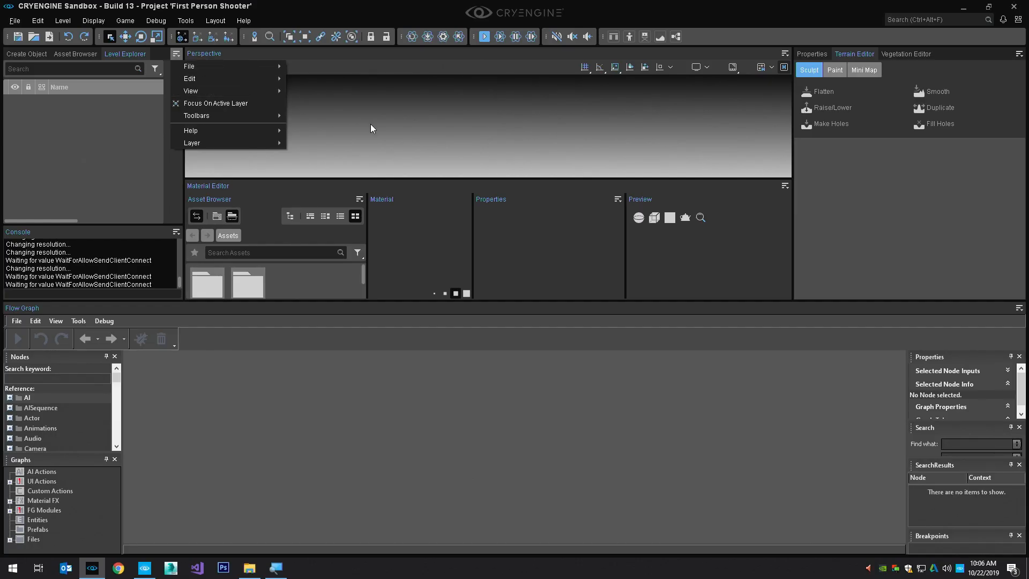
{"action": "left_click", "coordinate": [371, 124]}
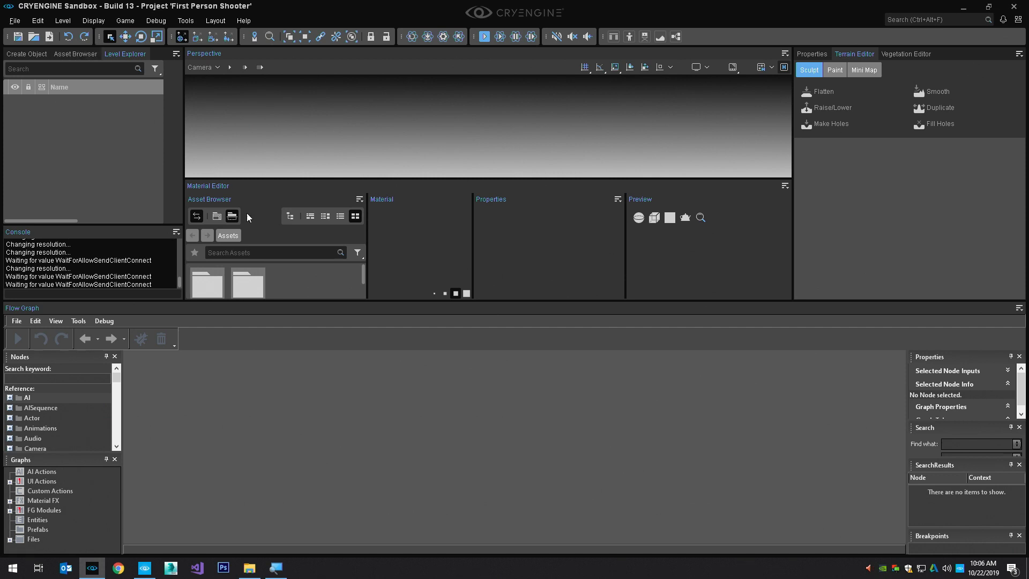
Close the Flow Graph and Material Editor so the Perspective viewport fills the central area
{"action": "right_click", "coordinate": [46, 307]}
{"action": "left_click", "coordinate": [53, 309]}
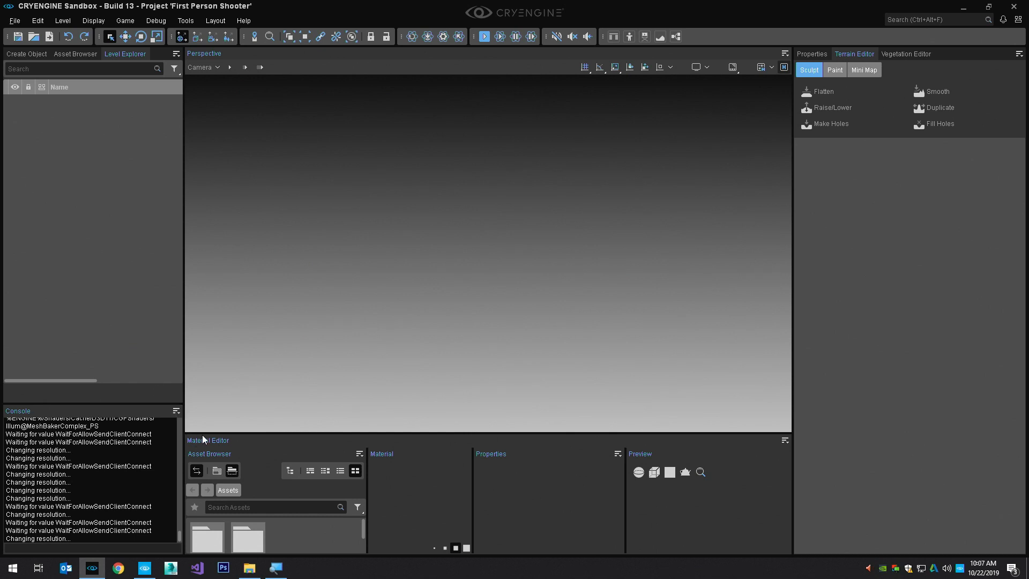
{"action": "right_click", "coordinate": [233, 436]}
{"action": "left_click", "coordinate": [242, 441]}
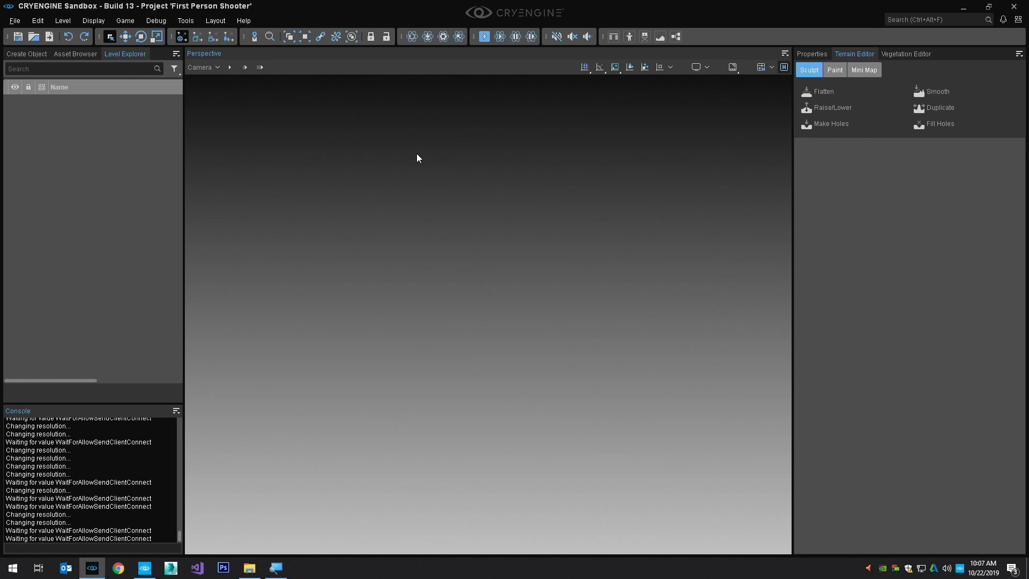
View the templates offered for a new project, select Sidescroller, and close the Project Browser without creating a project
{"action": "left_click", "coordinate": [14, 21]}
{"action": "mouse_move", "coordinate": [34, 32]}
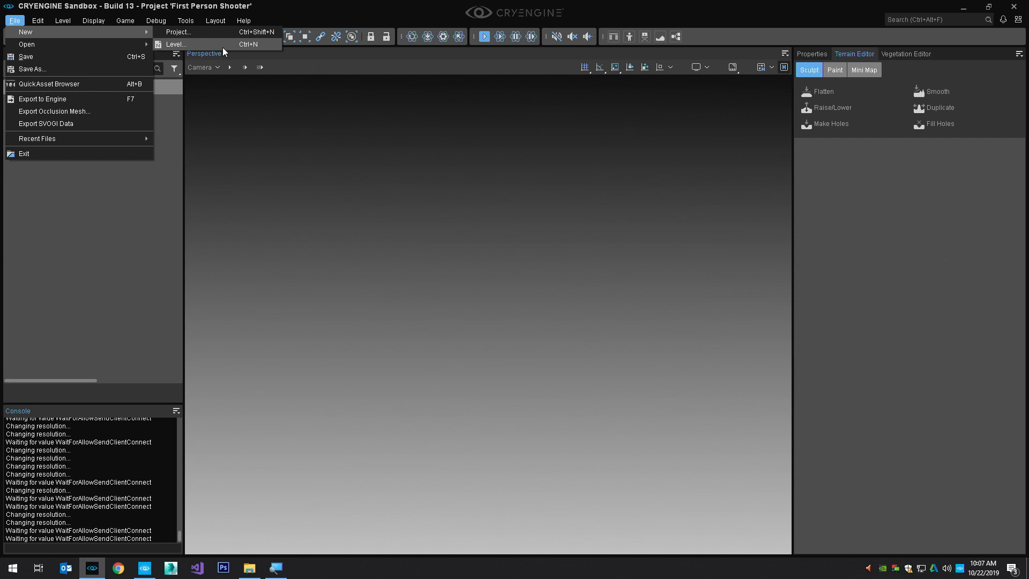
{"action": "left_click", "coordinate": [211, 34]}
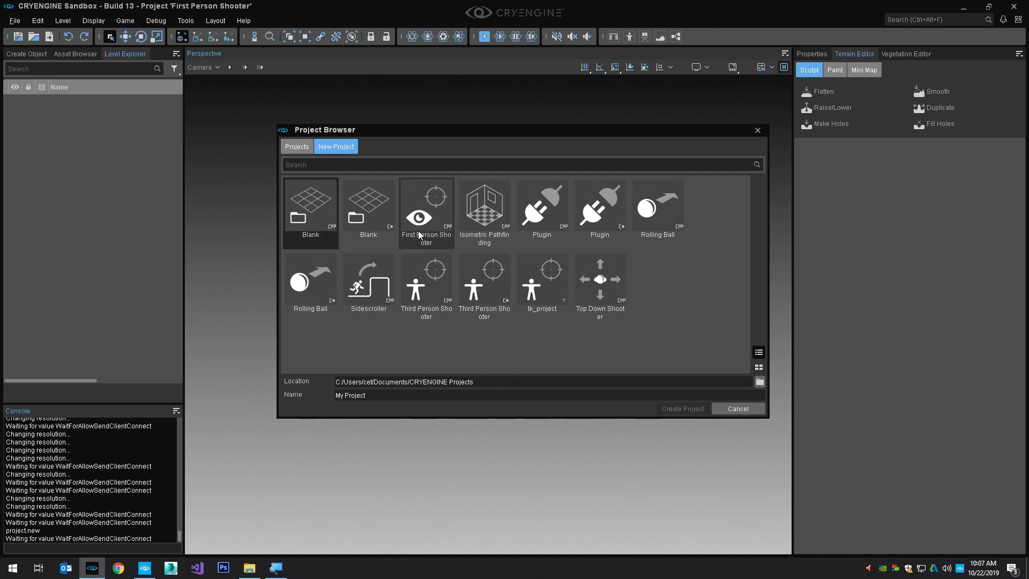
{"action": "left_click", "coordinate": [365, 294]}
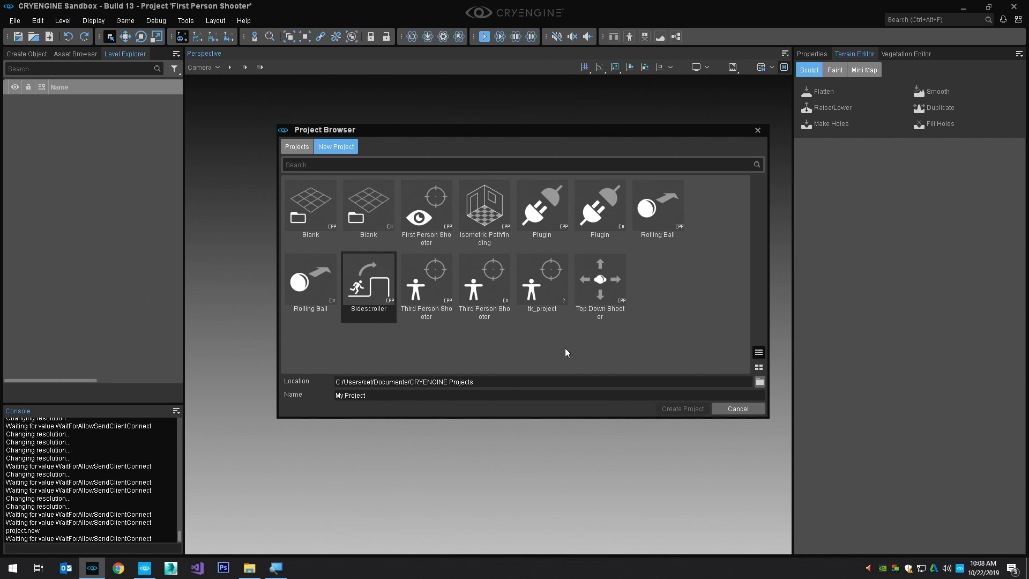
{"action": "left_click", "coordinate": [758, 131]}
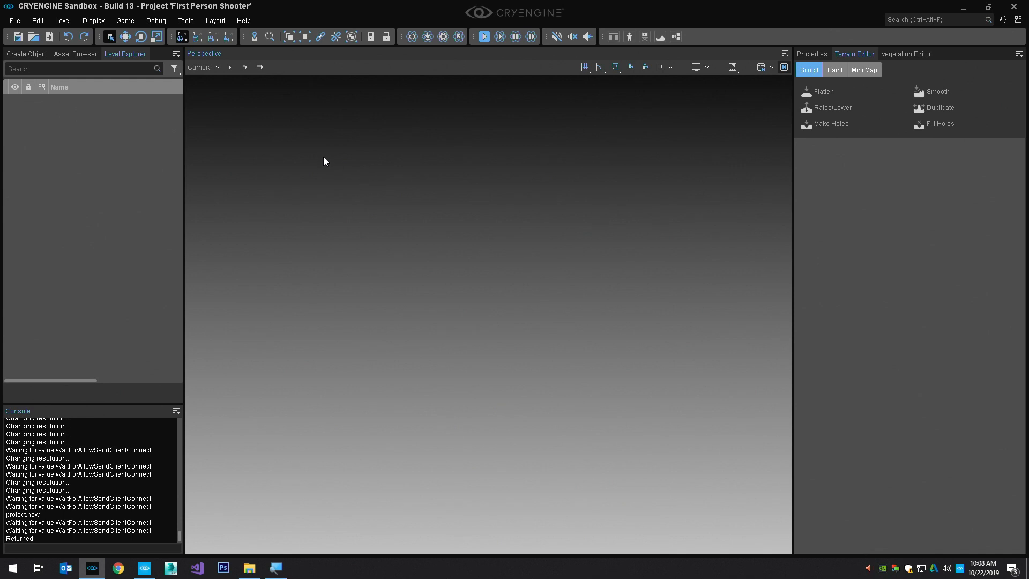
Start a new level in the Levels folder and name it sandbox_tutorial
{"action": "key", "text": "ctrl+n"}
{"action": "left_click_drag", "start_coordinate": [655, 139], "coordinate": [518, 119]}
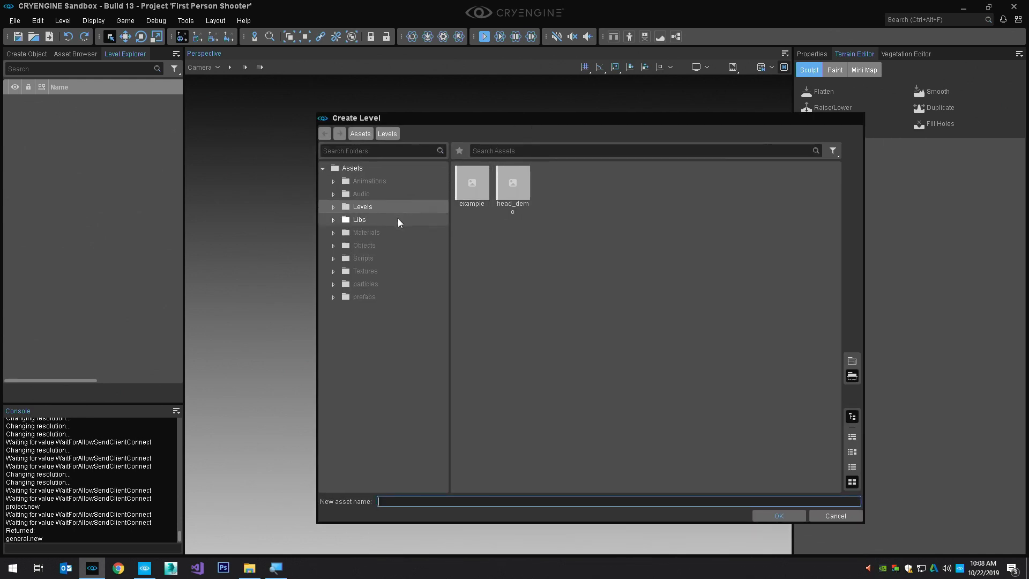
{"action": "left_click", "coordinate": [333, 207]}
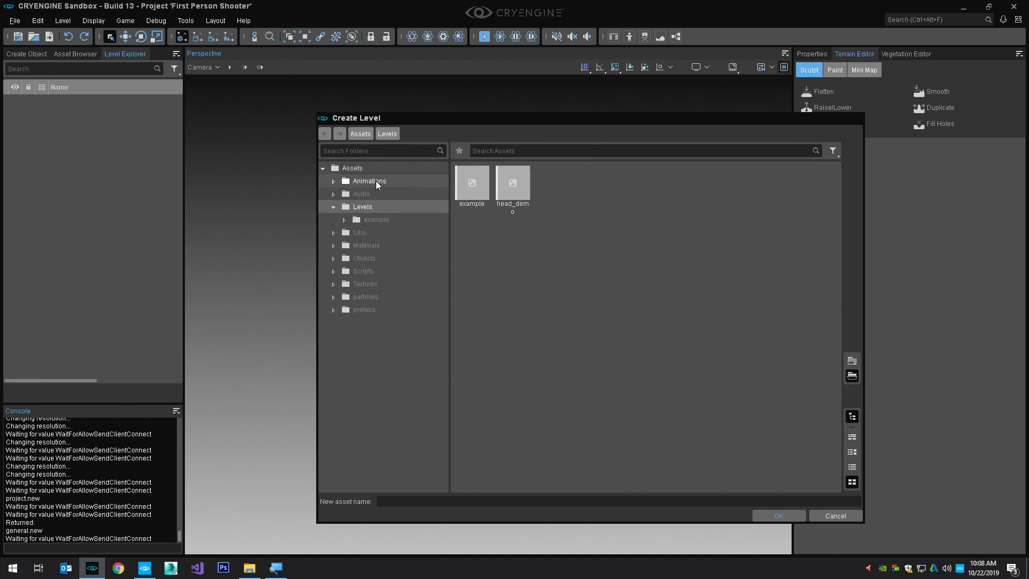
{"action": "left_click", "coordinate": [426, 503]}
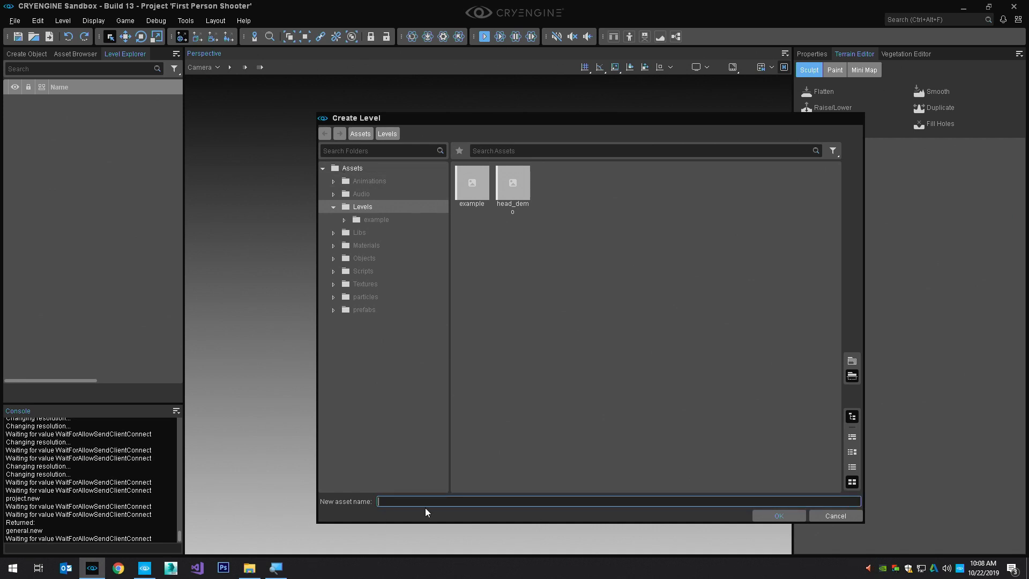
{"action": "type", "text": "sandbox_tutorial"}
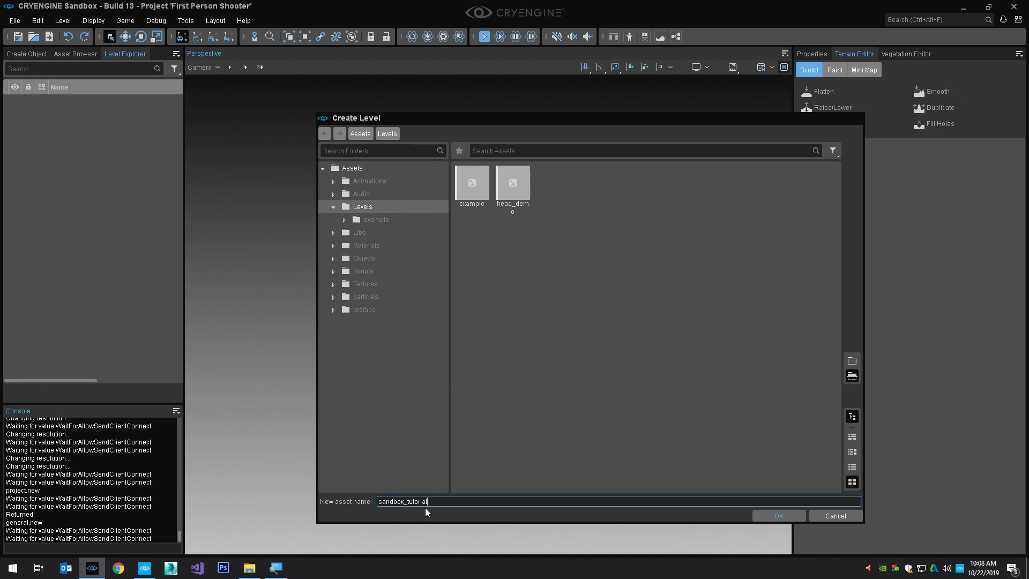
{"action": "left_click", "coordinate": [775, 514]}
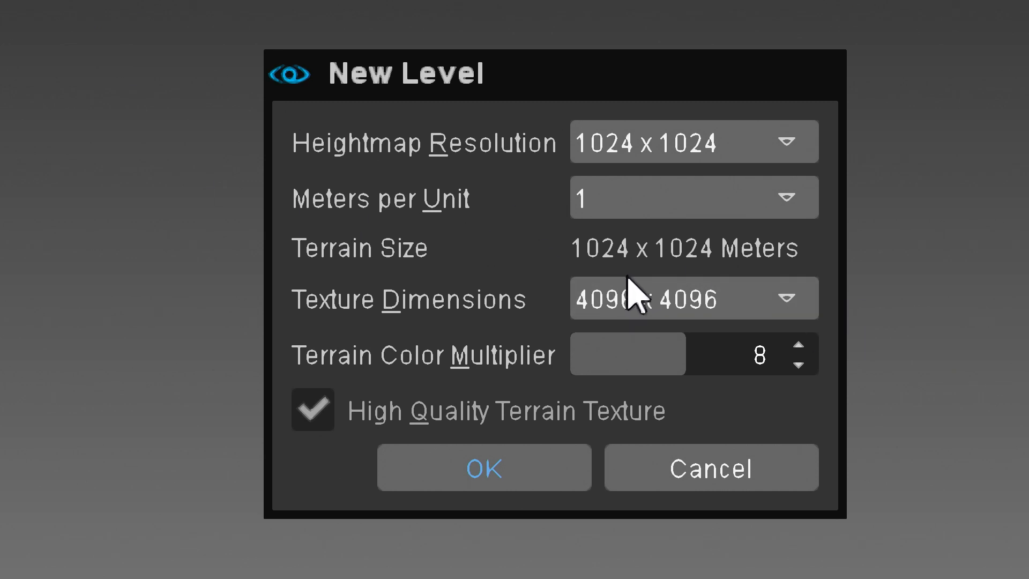
Create the level with 1024 x 1024 texture dimensions, a 1024 x 1024 heightmap resolution and 1 meter per unit
{"action": "left_click", "coordinate": [716, 294]}
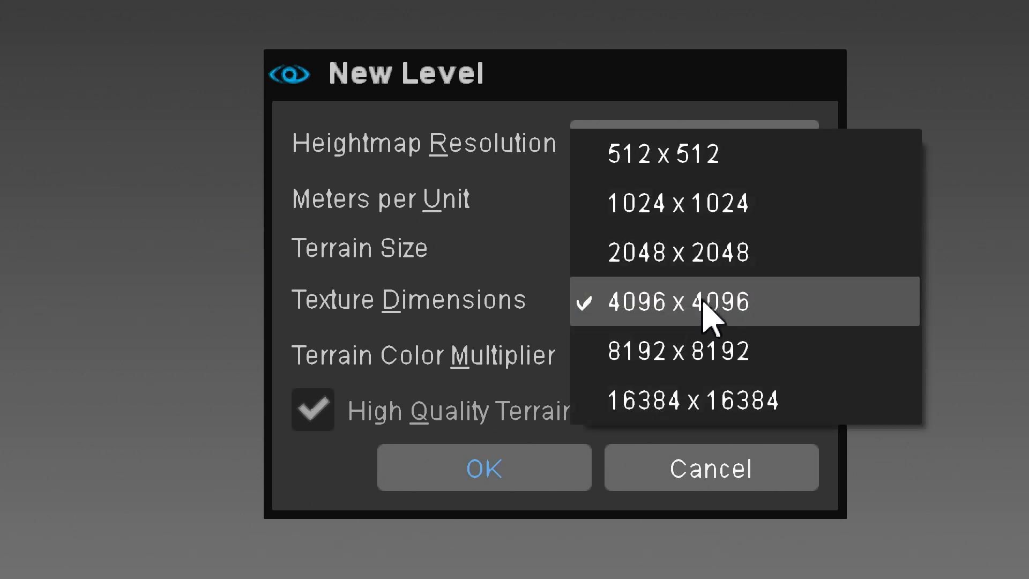
{"action": "left_click", "coordinate": [756, 203]}
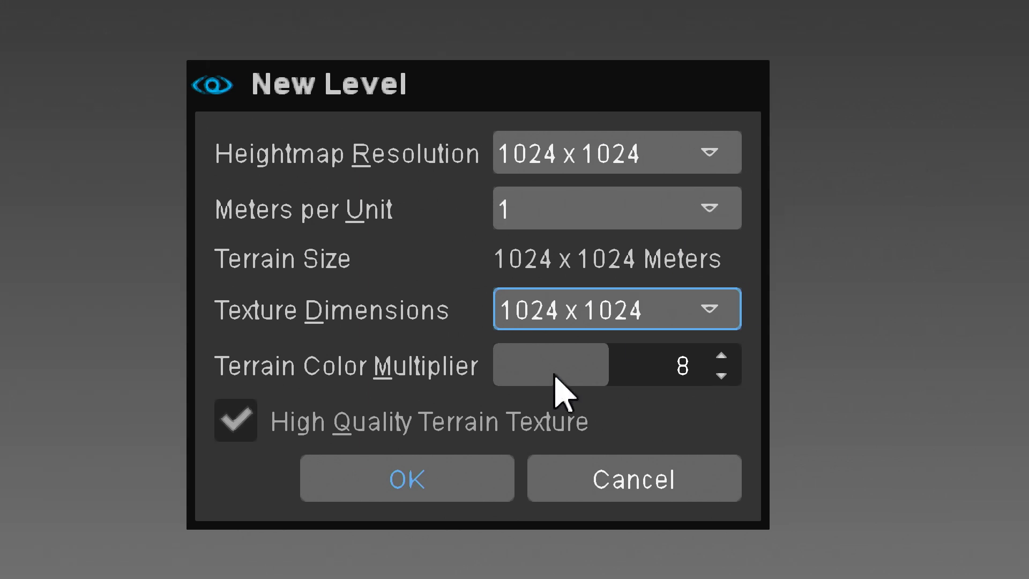
{"action": "left_click", "coordinate": [674, 217]}
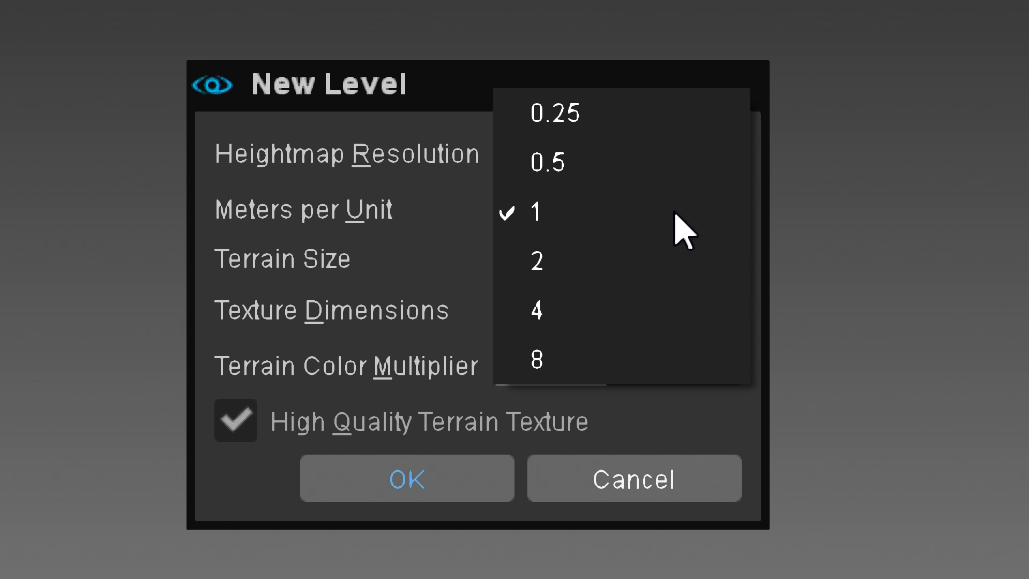
{"action": "left_click", "coordinate": [248, 212]}
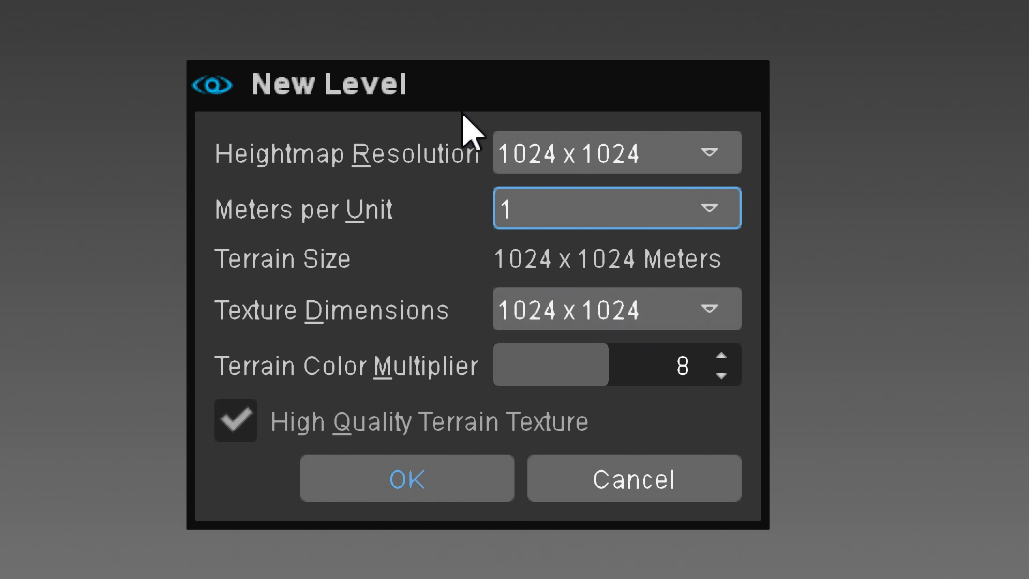
{"action": "left_click", "coordinate": [617, 158]}
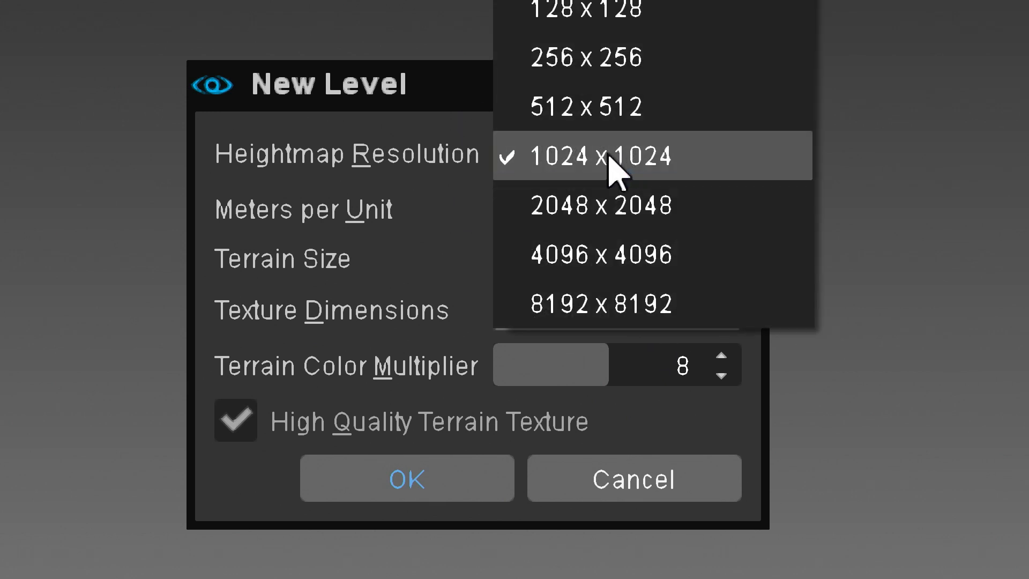
{"action": "left_click", "coordinate": [618, 155]}
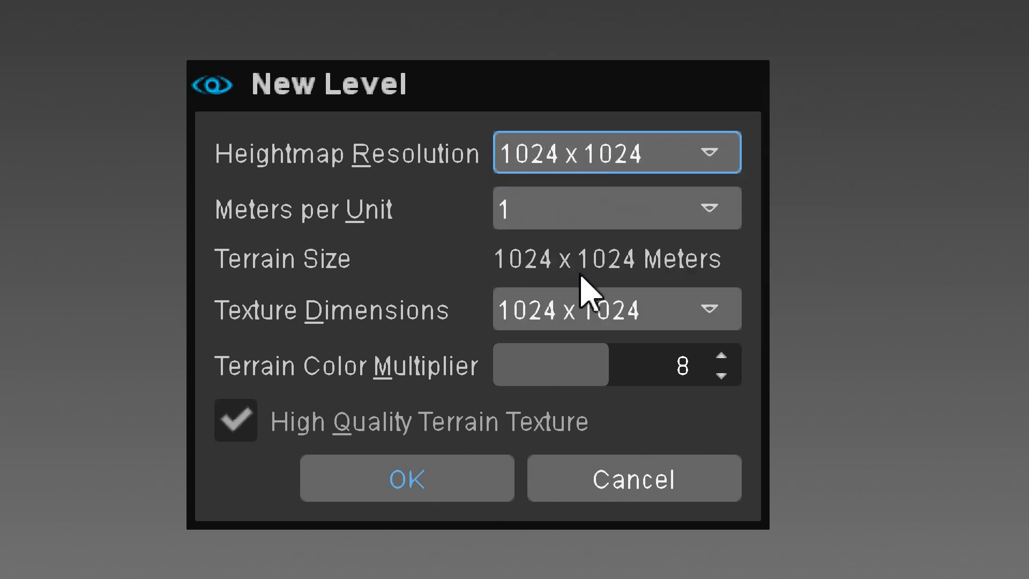
{"action": "left_click", "coordinate": [454, 484]}
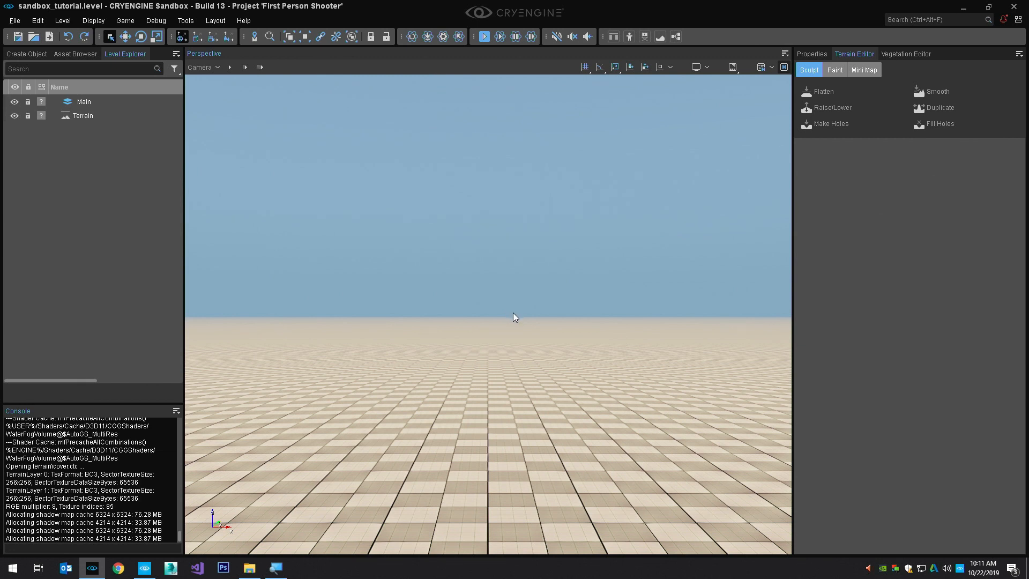
Dock the Level Explorer beneath the Create Object panel and the Console beneath the Terrain Editor
{"action": "left_click", "coordinate": [43, 55]}
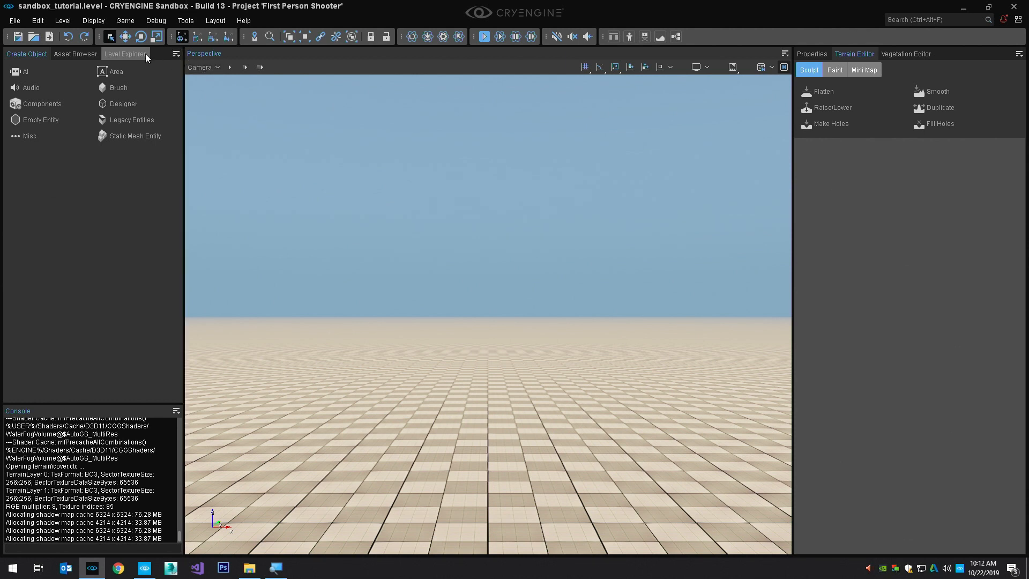
{"action": "left_click_drag", "start_coordinate": [146, 54], "coordinate": [95, 243]}
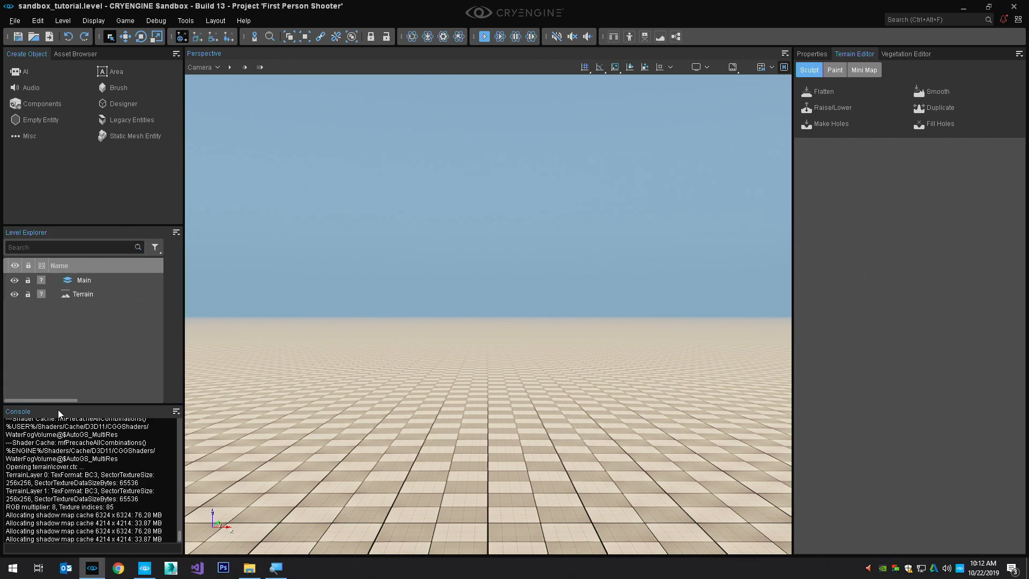
{"action": "left_click_drag", "start_coordinate": [14, 413], "coordinate": [904, 385]}
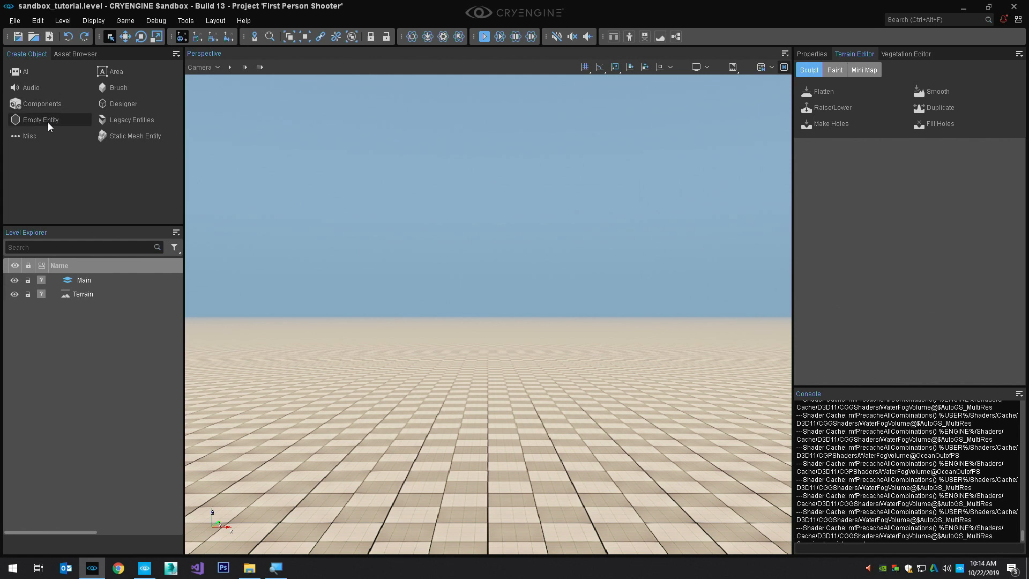
Place an empty entity on the terrain ahead of the camera and add a Mesh component to it
{"action": "left_click", "coordinate": [133, 288]}
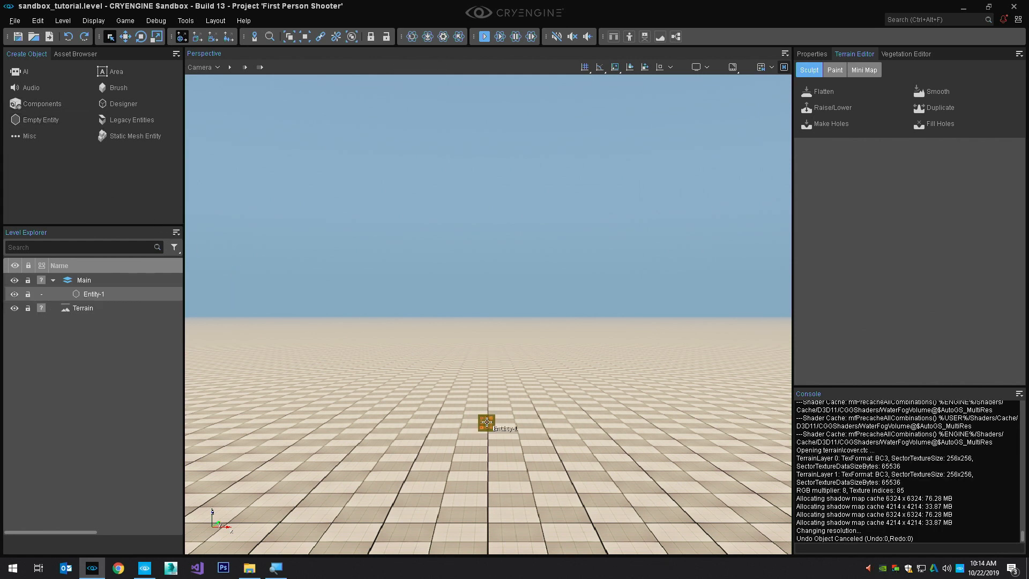
{"action": "left_click", "coordinate": [486, 422]}
{"action": "left_click", "coordinate": [813, 54]}
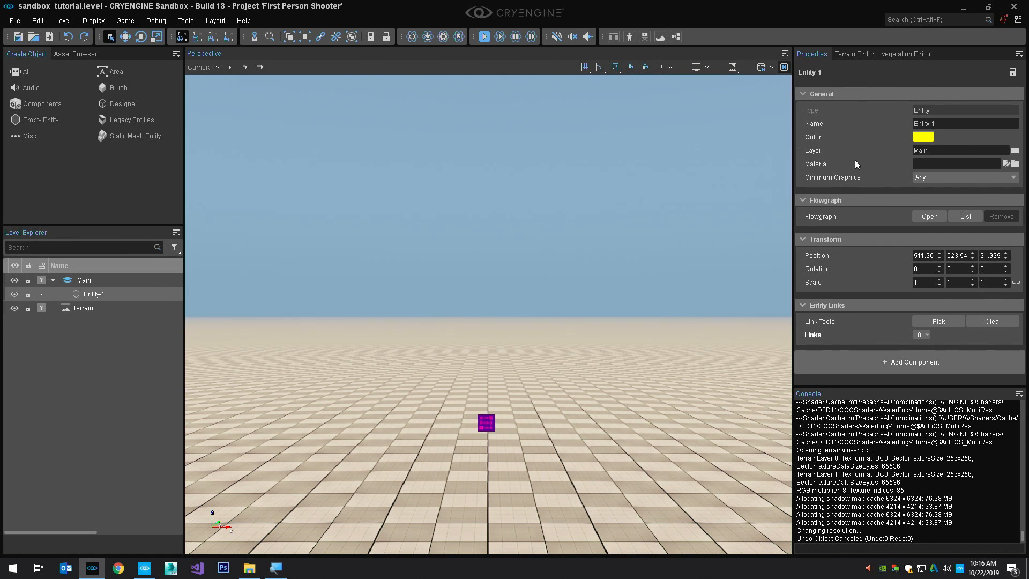
{"action": "left_click", "coordinate": [911, 362]}
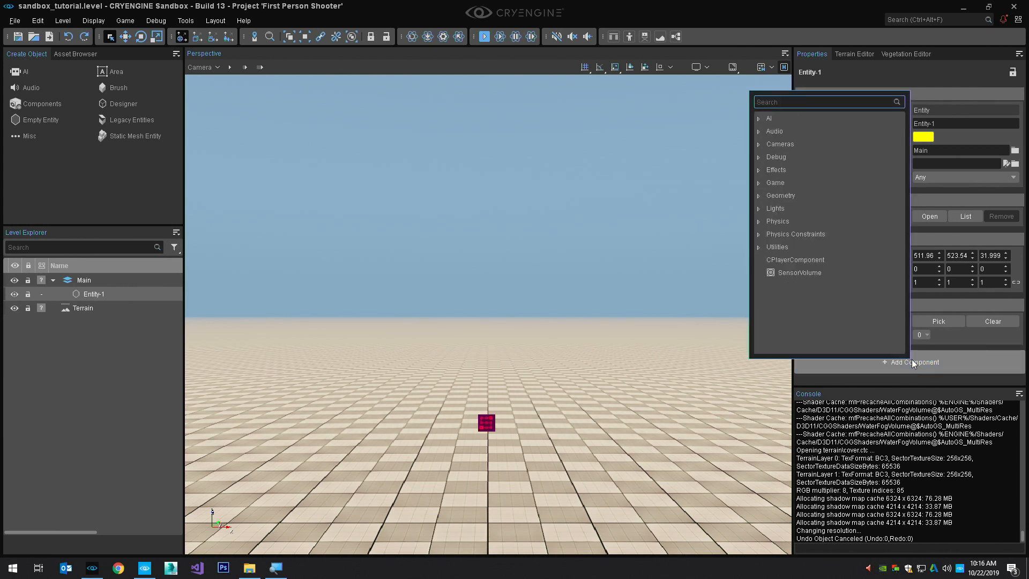
{"action": "type", "text": "mesh"}
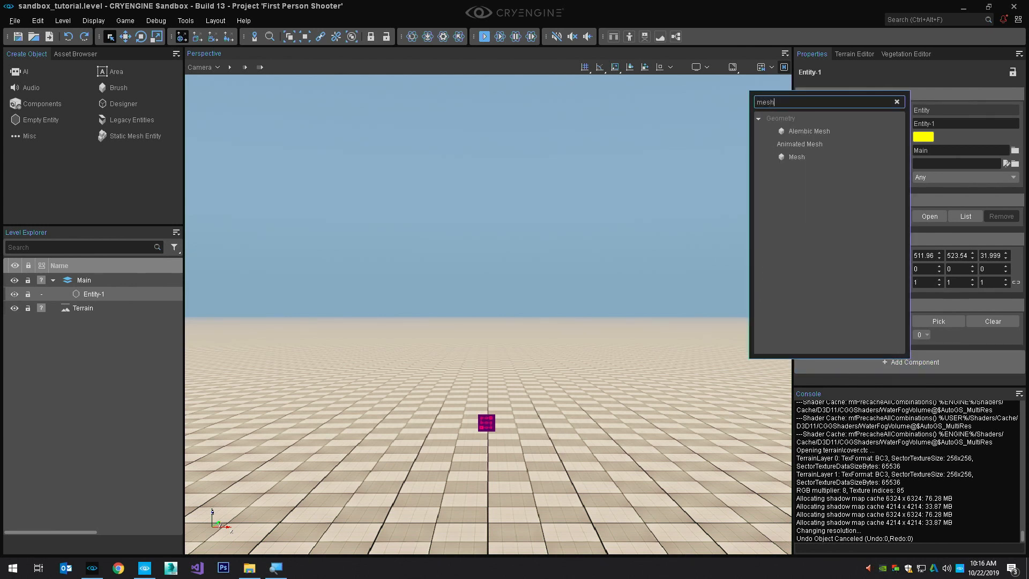
{"action": "left_click", "coordinate": [797, 156]}
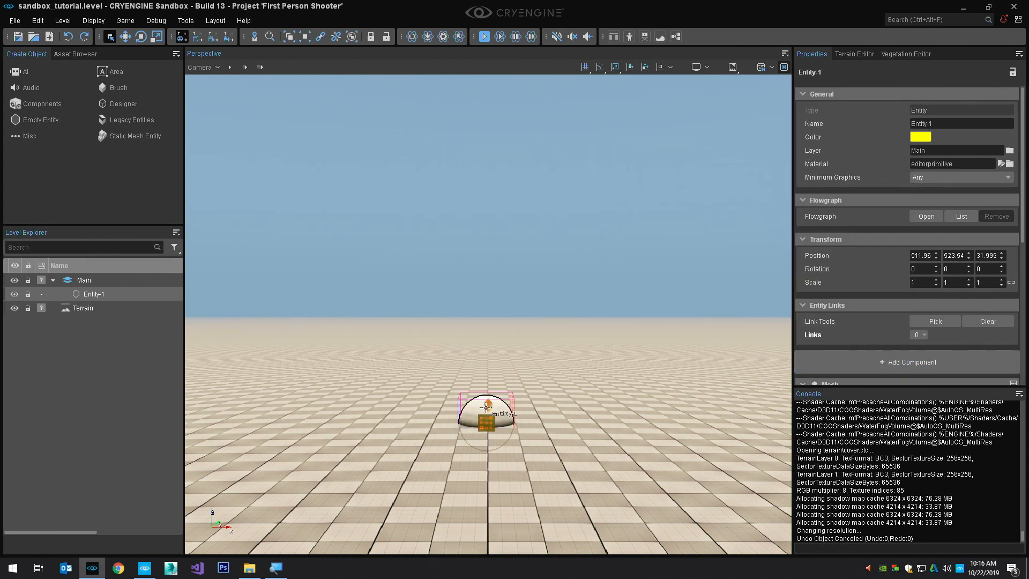
Raise the sphere entity about 1 m above the terrain with the Move tool, and view which toolbars can be shown
{"action": "key", "text": "2"}
{"action": "left_click_drag", "start_coordinate": [490, 392], "coordinate": [491, 285]}
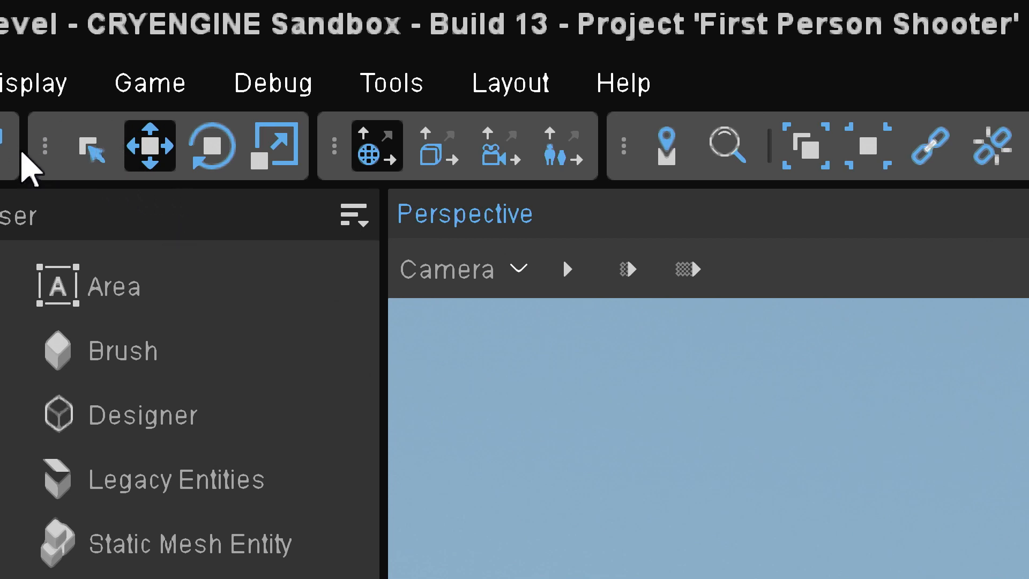
{"action": "right_click", "coordinate": [64, 148]}
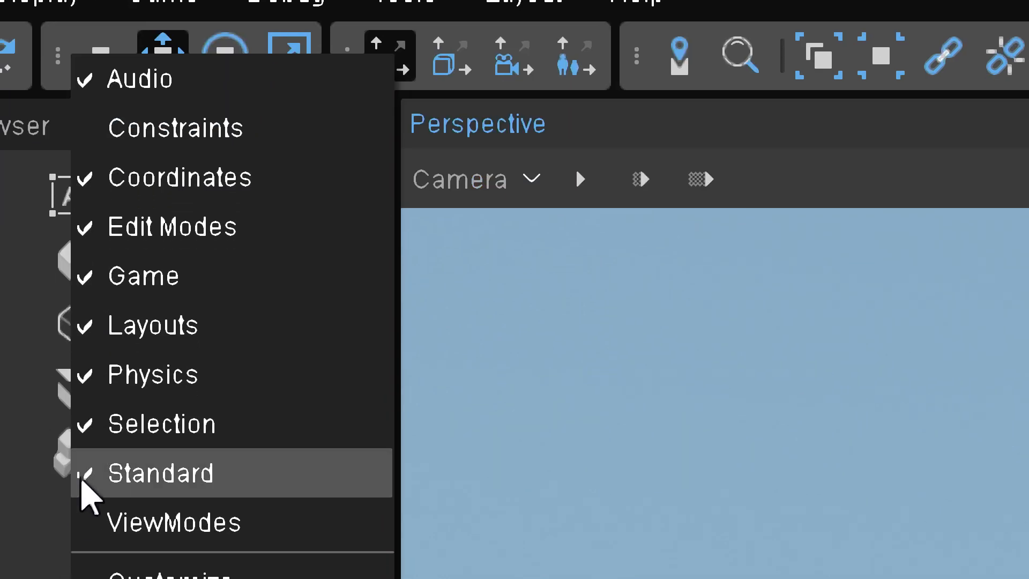
{"action": "left_click", "coordinate": [241, 524]}
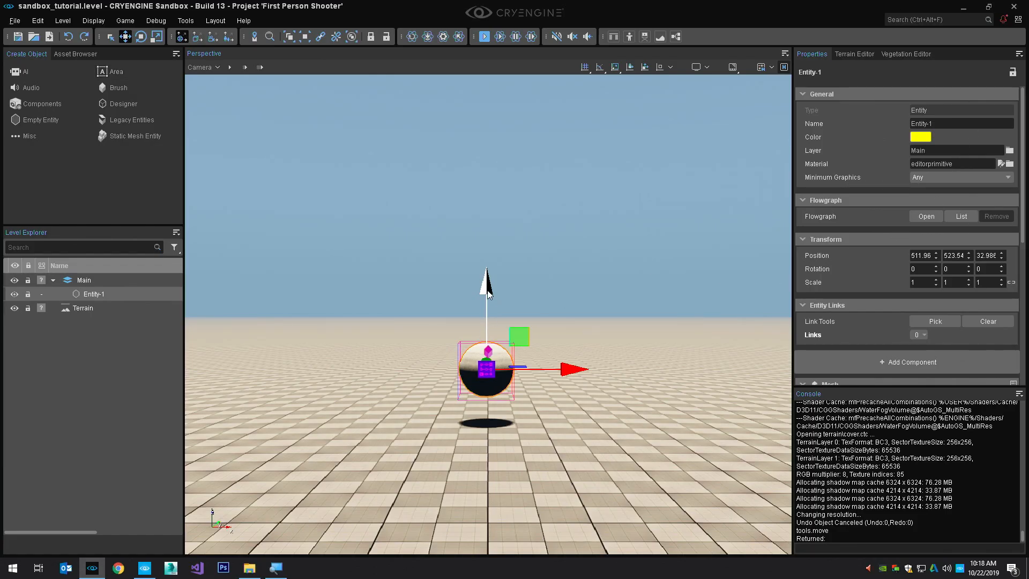
{"action": "left_click_drag", "start_coordinate": [493, 301], "coordinate": [519, 296]}
Orbit around the floating sphere and fly the camera over the terrain and out past its edge above the ocean
{"action": "right_click_drag", "start_coordinate": [520, 294], "coordinate": [566, 311]}
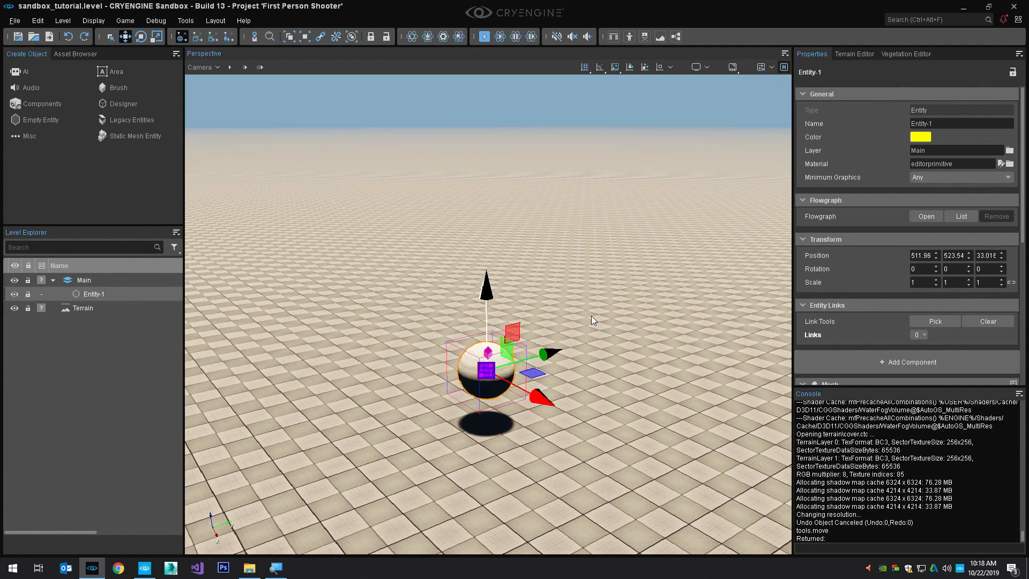
{"action": "scroll", "coordinate": [591, 316], "scroll_direction": "up", "scroll_amount": 5}
{"action": "scroll", "coordinate": [616, 292], "scroll_direction": "down", "scroll_amount": 6}
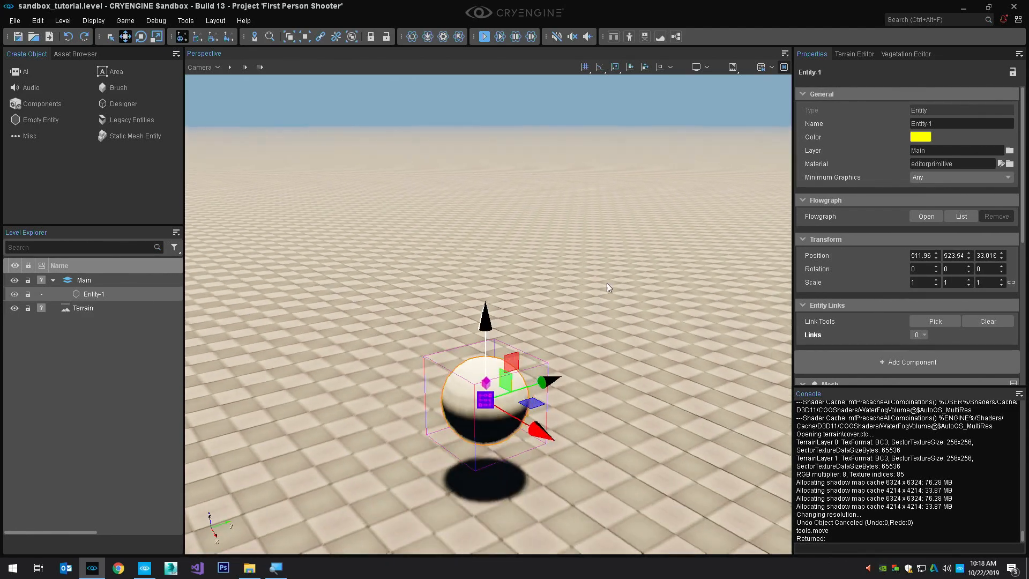
{"action": "key", "text": "a"}
{"action": "key", "text": "d"}
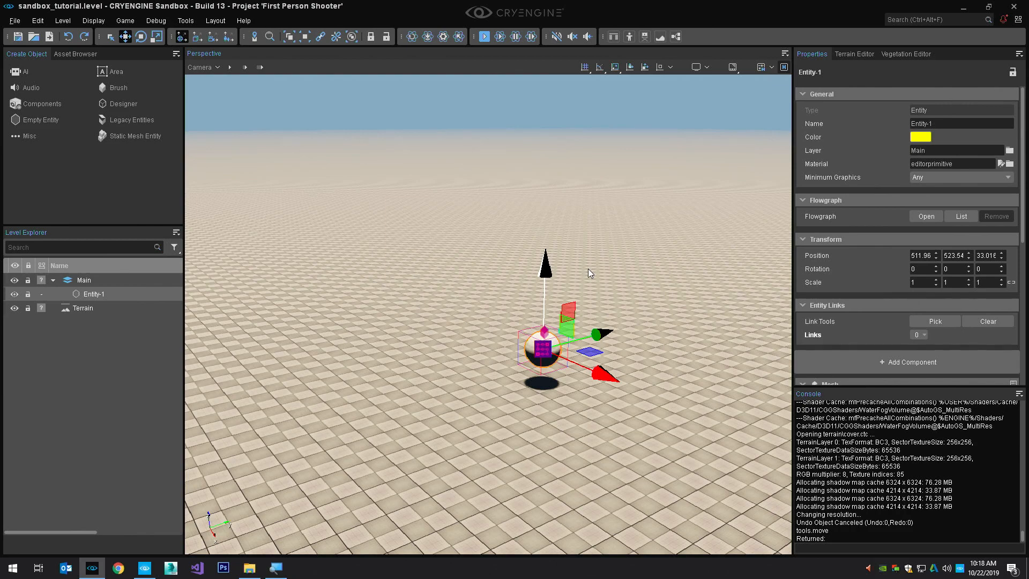
{"action": "key", "text": "w"}
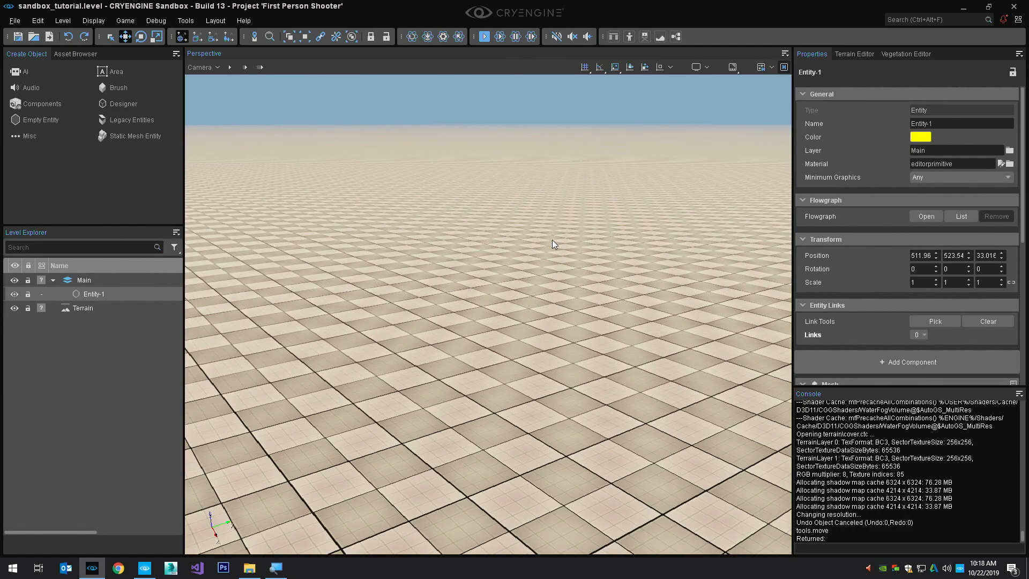
{"action": "scroll", "coordinate": [552, 239], "scroll_direction": "up", "scroll_amount": 2}
{"action": "scroll", "coordinate": [557, 246], "scroll_direction": "up", "scroll_amount": 6}
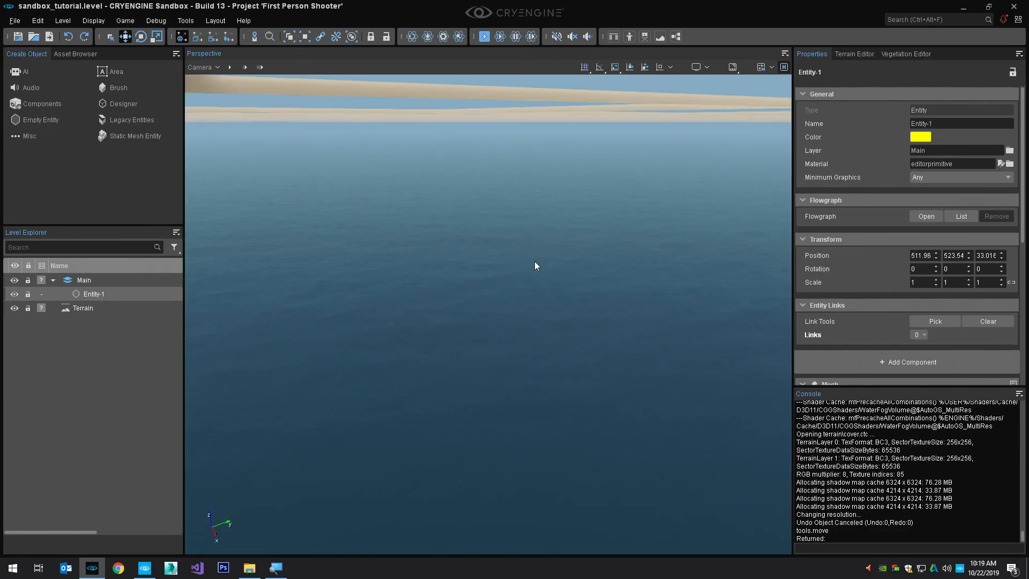
Return the camera to the selected sphere entity and pull back until the whole terrain is in view
{"action": "key", "text": "z"}
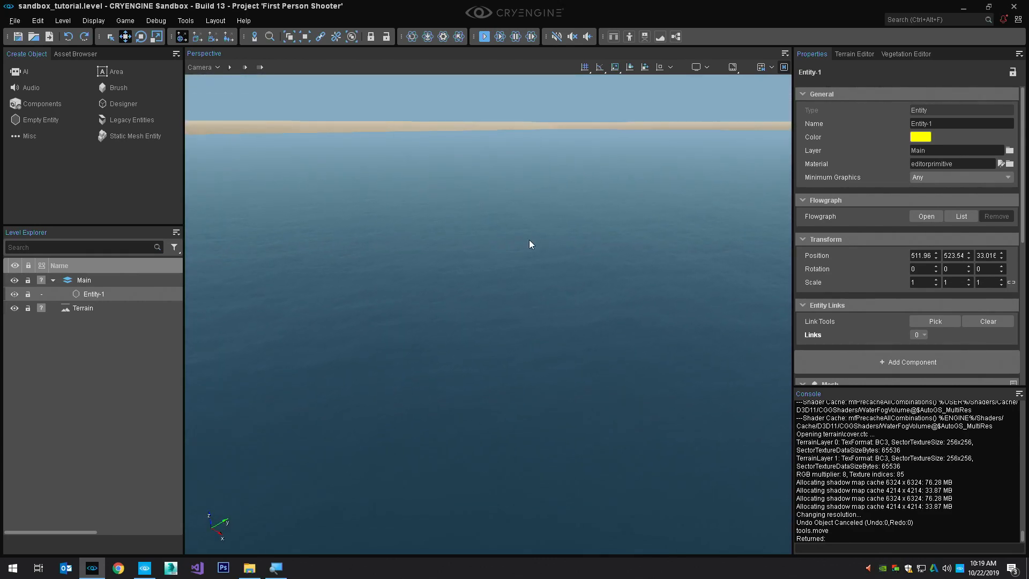
{"action": "scroll", "coordinate": [534, 236], "scroll_direction": "down", "scroll_amount": 12}
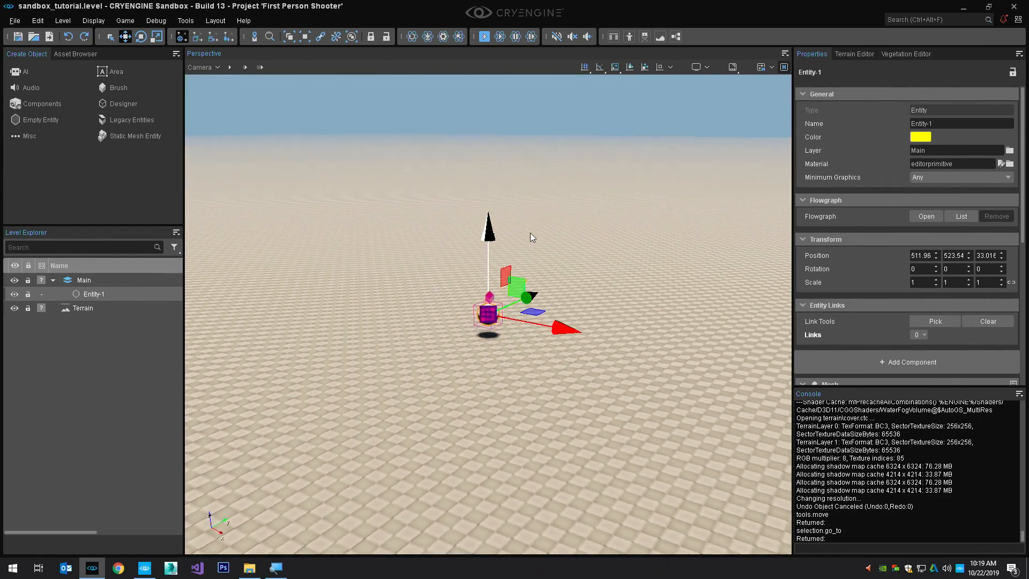
{"action": "right_click_drag", "start_coordinate": [534, 241], "coordinate": [499, 273]}
{"action": "key", "text": "s"}
{"action": "scroll", "coordinate": [538, 244], "scroll_direction": "up", "scroll_amount": 3}
{"action": "key", "text": "s"}
{"action": "scroll", "coordinate": [494, 189], "scroll_direction": "up", "scroll_amount": 1}
{"action": "right_click_drag", "start_coordinate": [500, 215], "coordinate": [512, 195]}
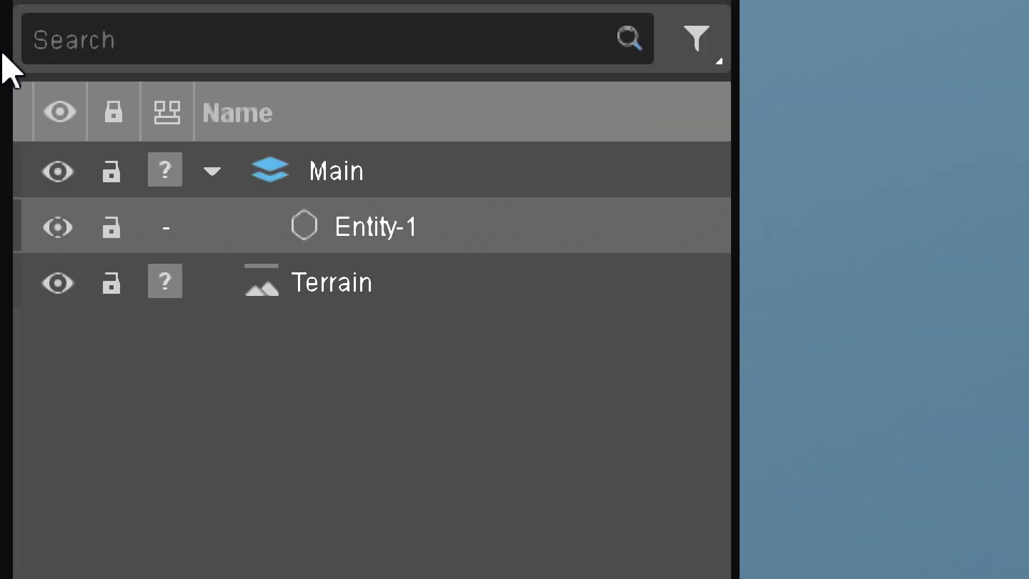
Select the Main layer, its entity and the Terrain in turn in the Level Explorer, finishing with the entity selected
{"action": "left_click", "coordinate": [326, 180]}
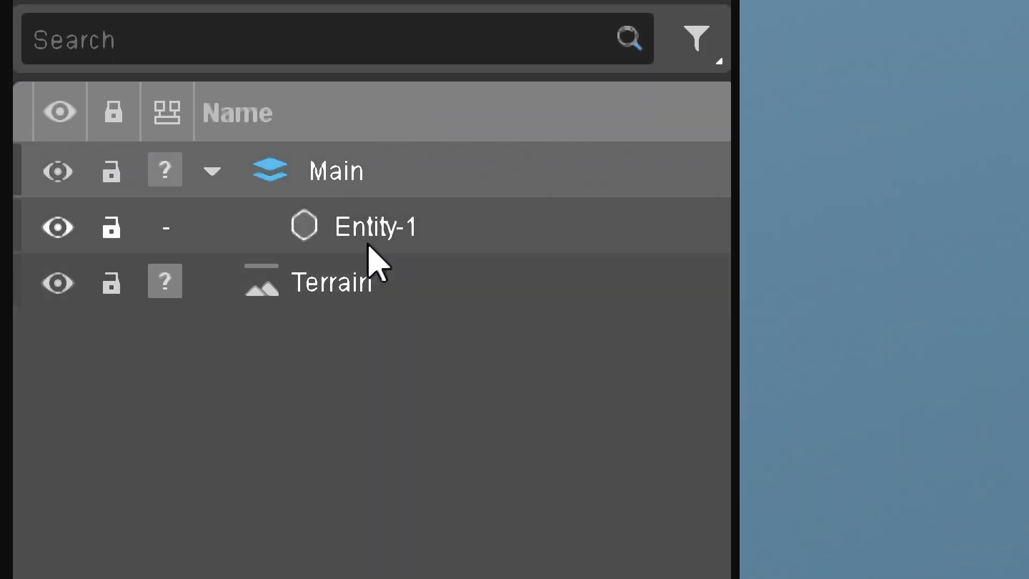
{"action": "left_click", "coordinate": [367, 227]}
{"action": "left_click", "coordinate": [336, 225]}
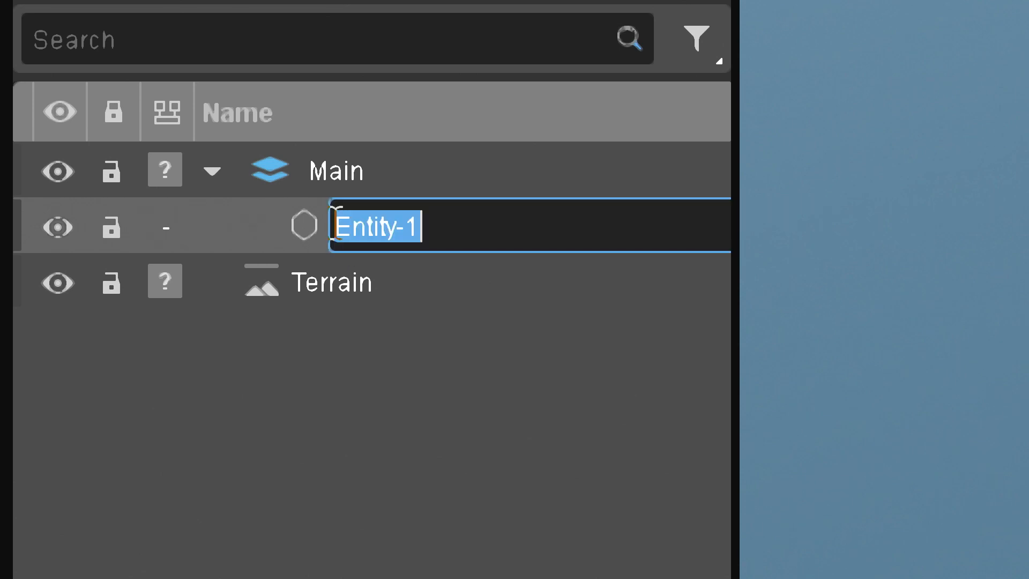
{"action": "left_click", "coordinate": [321, 289]}
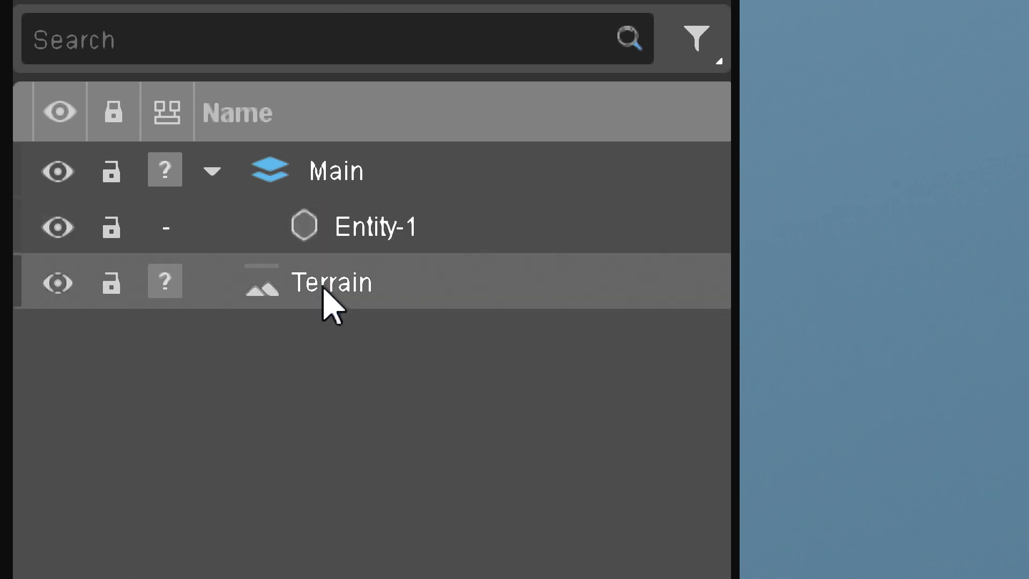
{"action": "left_click", "coordinate": [321, 236]}
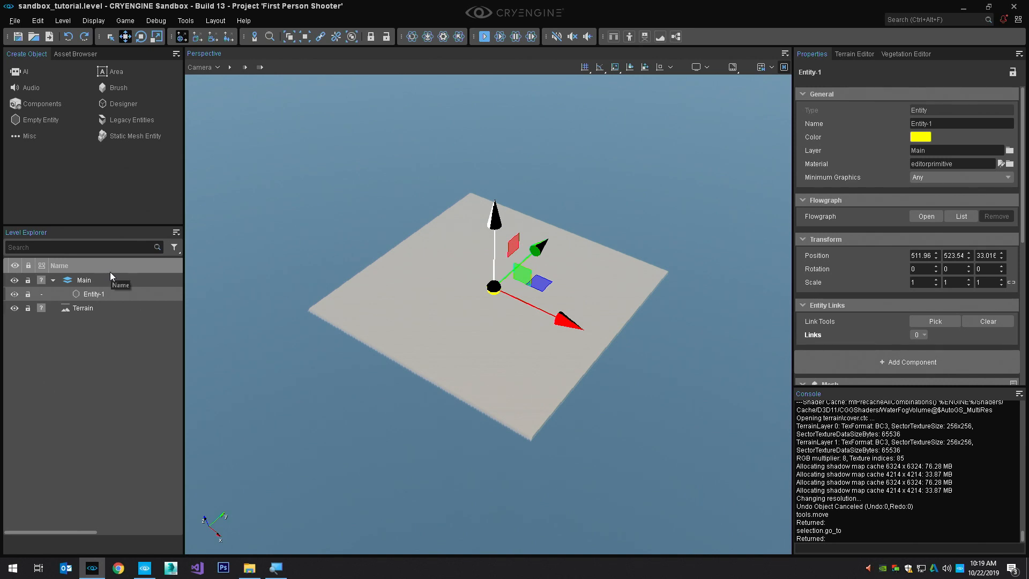
Deselect the entity, select it again in the Level Explorer and bring the camera to it
{"action": "key", "text": "z"}
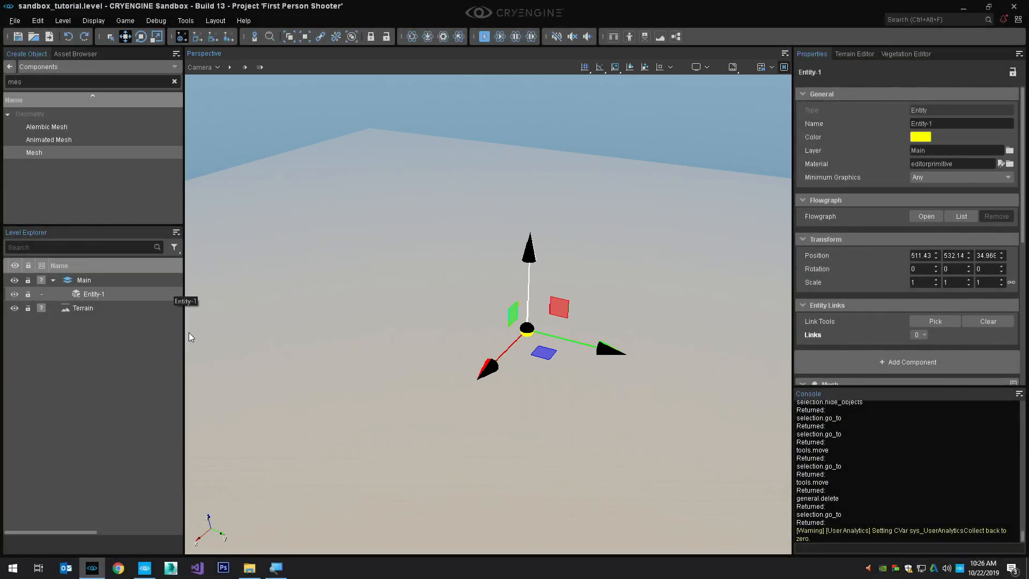
{"action": "left_click", "coordinate": [298, 320]}
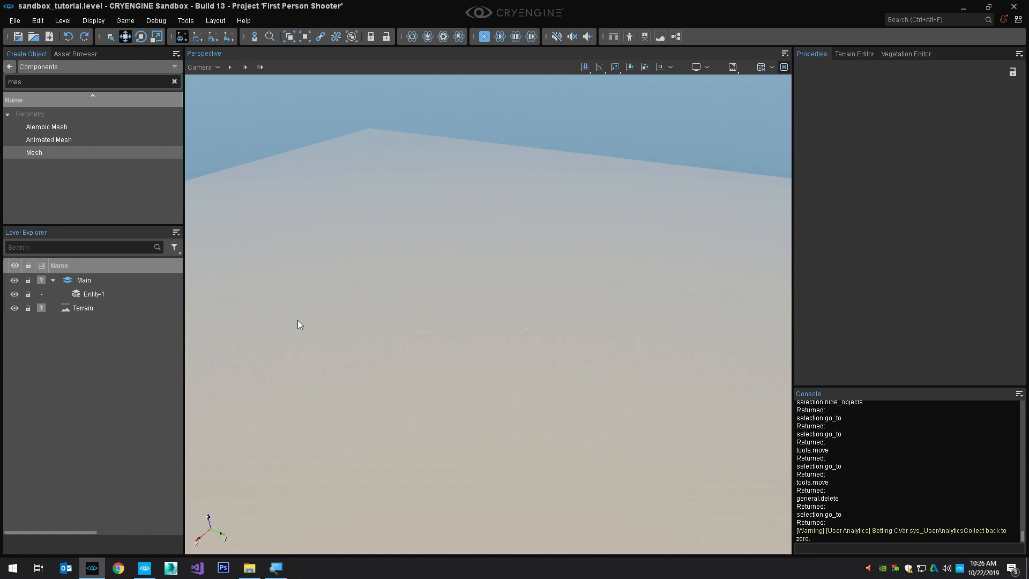
{"action": "left_click", "coordinate": [86, 293]}
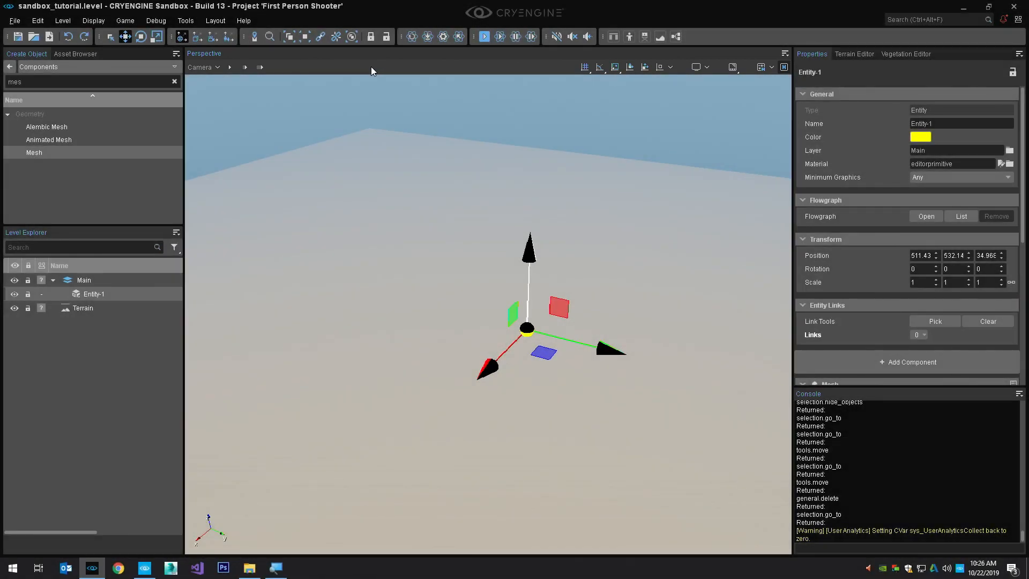
{"action": "key", "text": "f"}
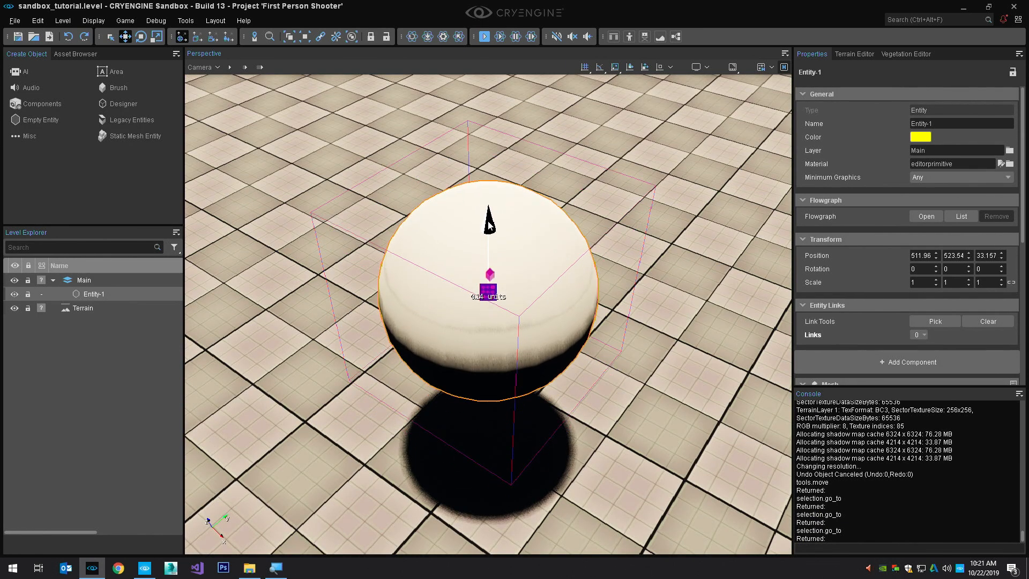
Choose a camera speed preset and fly back and sideways from the sphere until the terrain's edges are in view
{"action": "left_click", "coordinate": [250, 69]}
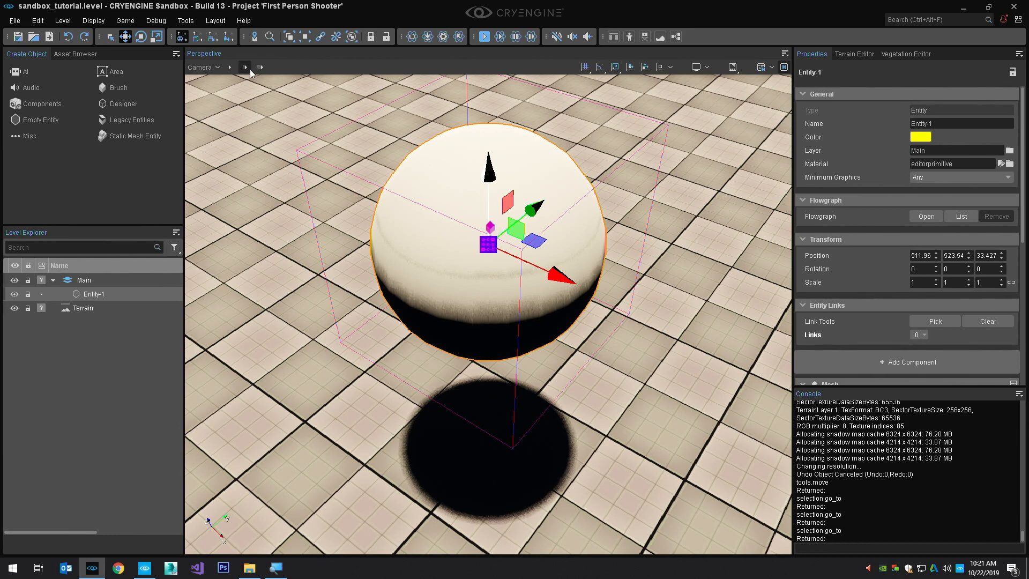
{"action": "scroll", "coordinate": [278, 102], "scroll_direction": "down", "scroll_amount": 3}
{"action": "key", "text": "s"}
{"action": "key", "text": "d"}
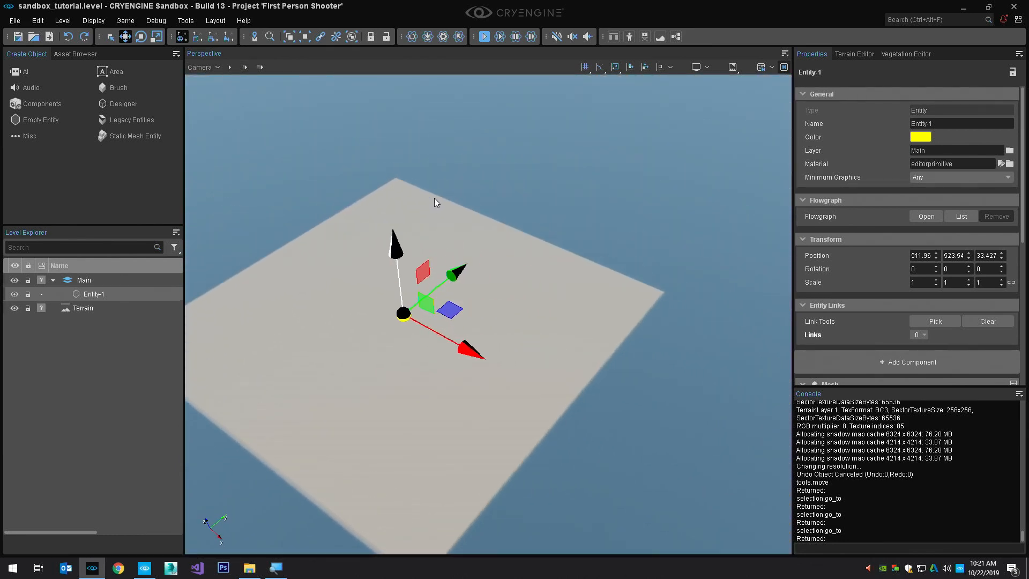
{"action": "key", "text": "a"}
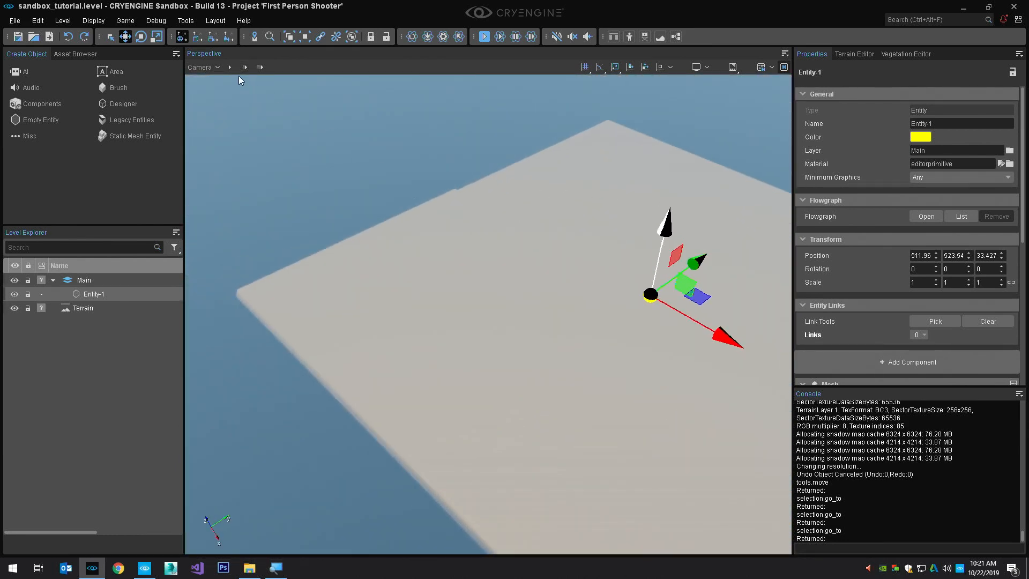
Lower the viewport camera's movement speed in its camera settings
{"action": "left_click", "coordinate": [208, 68]}
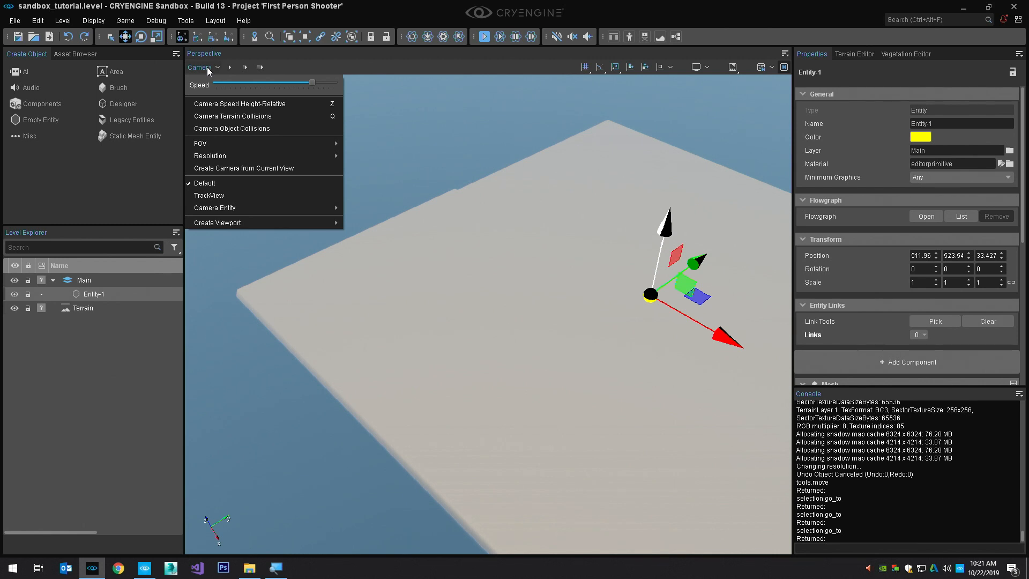
{"action": "left_click", "coordinate": [207, 66]}
{"action": "left_click", "coordinate": [207, 67]}
{"action": "left_click_drag", "start_coordinate": [260, 84], "coordinate": [240, 83]}
{"action": "left_click", "coordinate": [303, 67]}
Fly the camera backward and forward over the terrain at the reduced speed and tilt the view toward the horizon
{"action": "right_click_drag", "start_coordinate": [392, 159], "coordinate": [496, 102]}
{"action": "right_click_drag", "start_coordinate": [643, 242], "coordinate": [628, 352]}
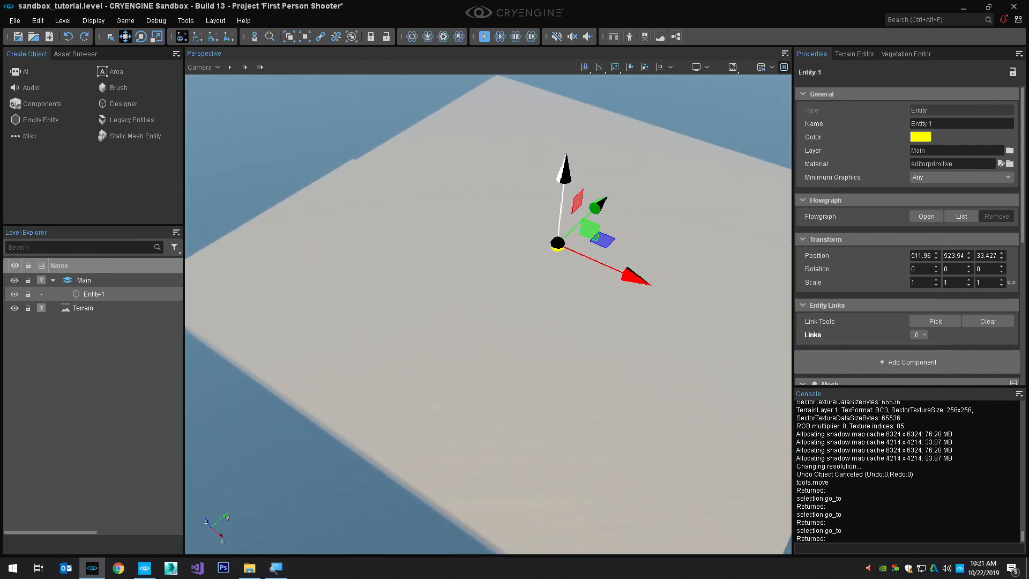
{"action": "key", "text": "s"}
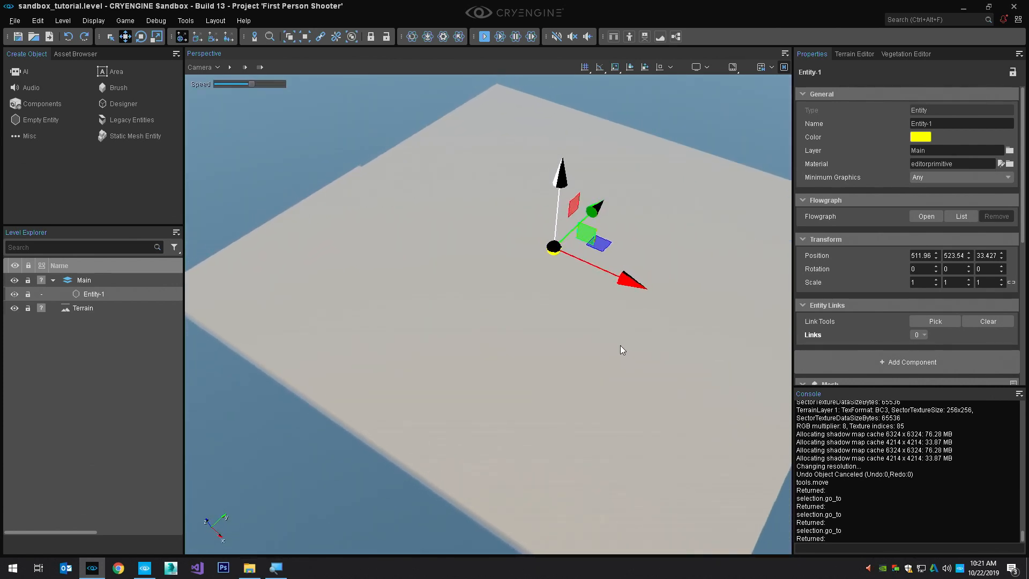
{"action": "key", "text": "w"}
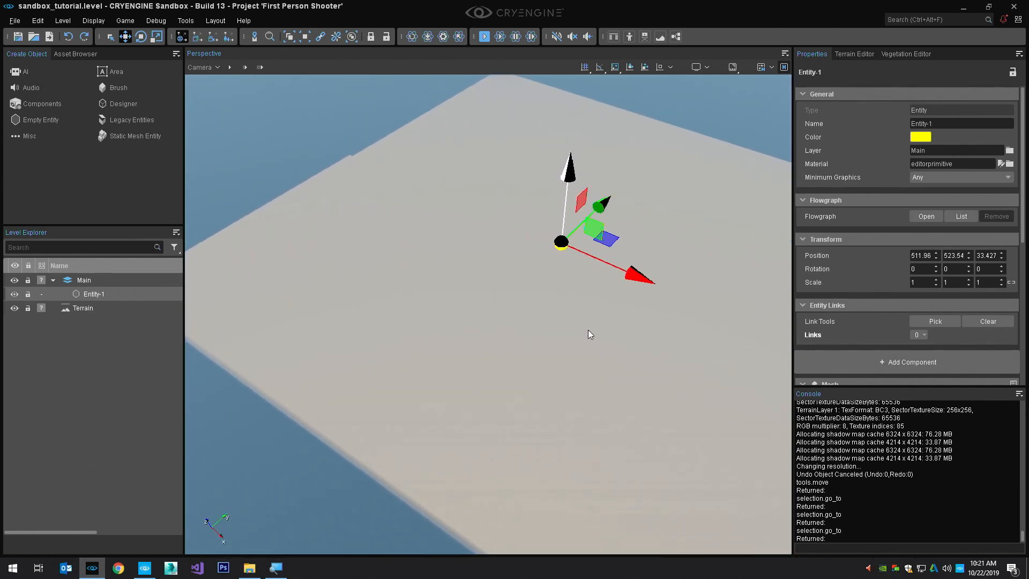
{"action": "key", "text": "w"}
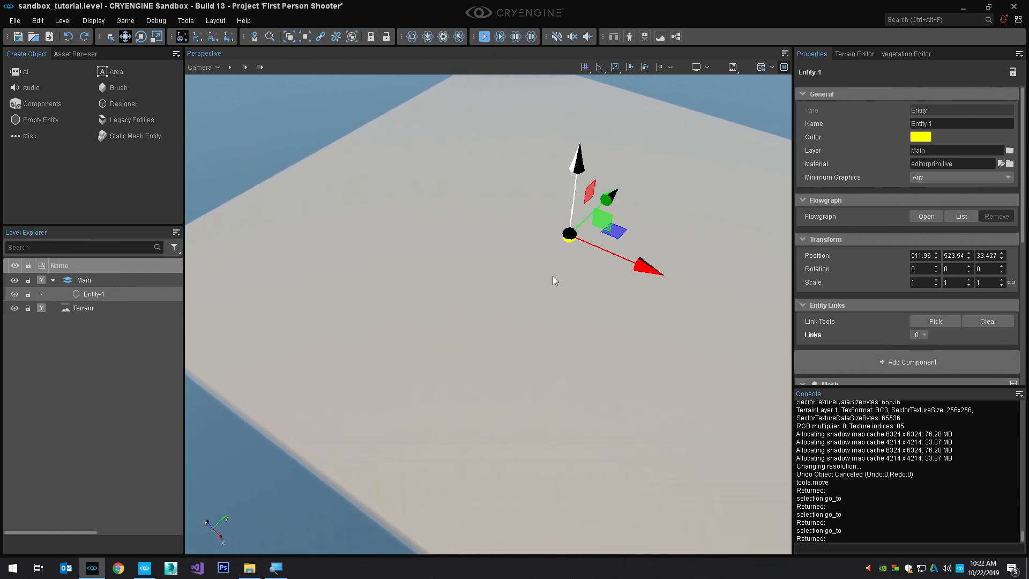
{"action": "right_click_drag", "start_coordinate": [548, 307], "coordinate": [589, 209]}
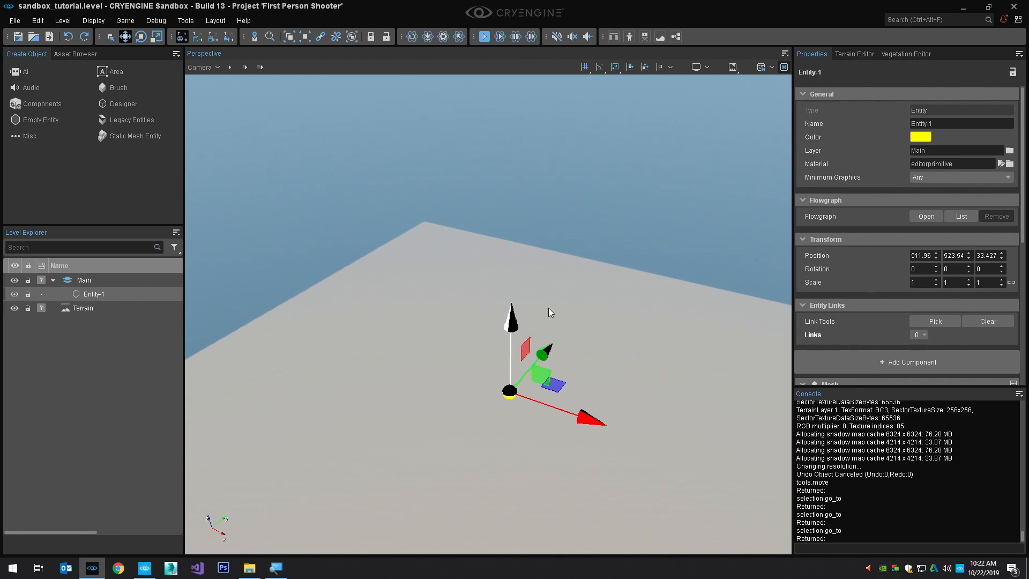
Fly toward and away from the entity while raising and lowering the camera speed in flight
{"action": "right_click_drag", "start_coordinate": [549, 308], "coordinate": [543, 370]}
{"action": "key", "text": "w"}
{"action": "scroll", "coordinate": [553, 312], "scroll_direction": "up", "scroll_amount": 5}
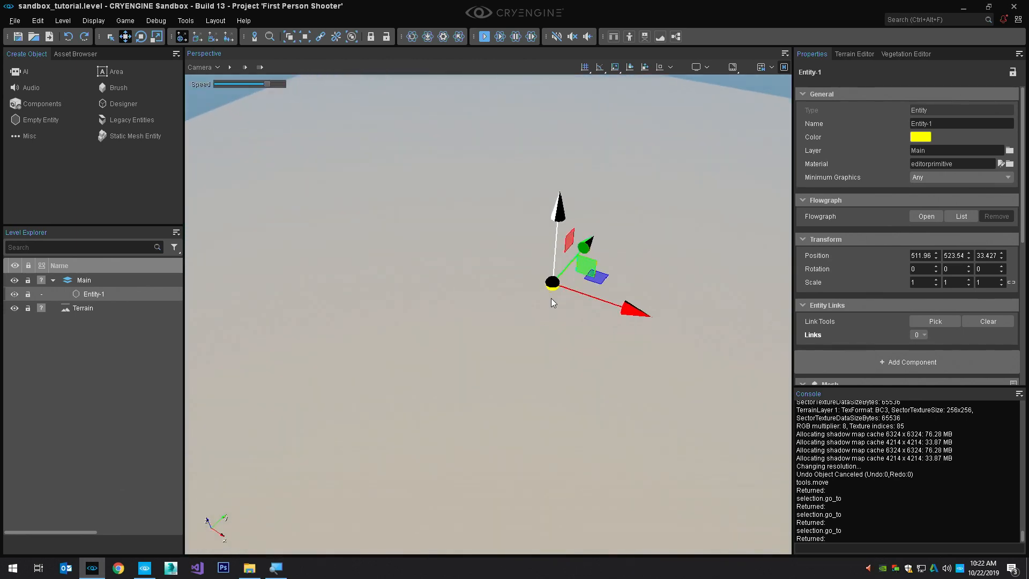
{"action": "right_click_drag", "start_coordinate": [551, 298], "coordinate": [560, 273]}
{"action": "scroll", "coordinate": [561, 262], "scroll_direction": "down", "scroll_amount": 4}
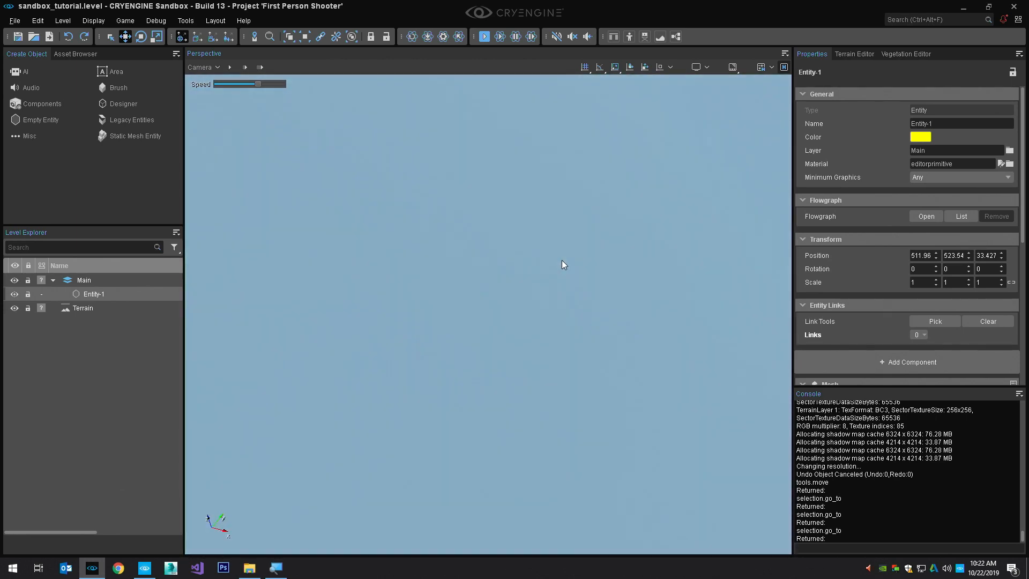
{"action": "key", "text": "s"}
{"action": "scroll", "coordinate": [559, 254], "scroll_direction": "down", "scroll_amount": 1}
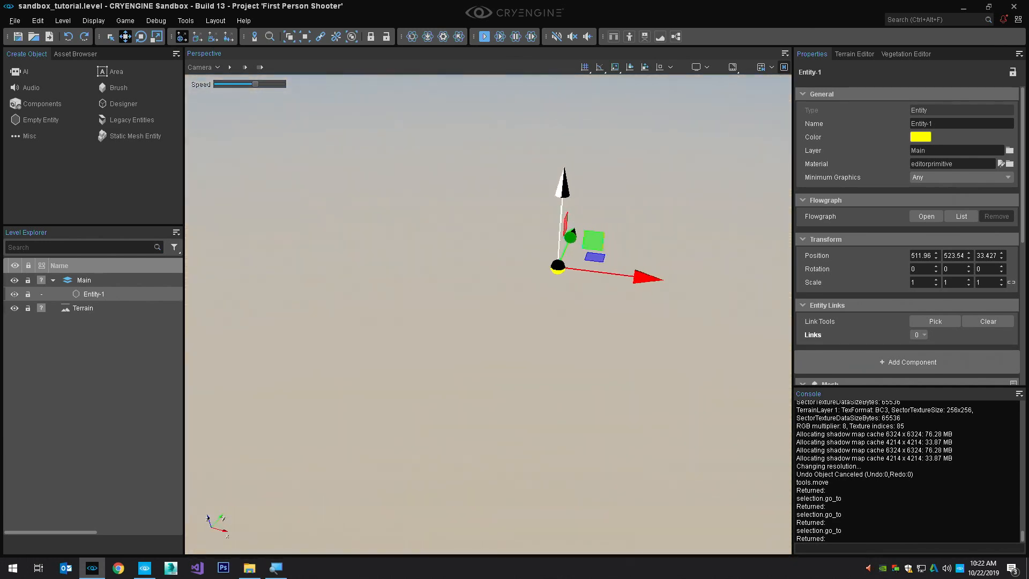
{"action": "right_click_drag", "start_coordinate": [559, 254], "coordinate": [560, 249]}
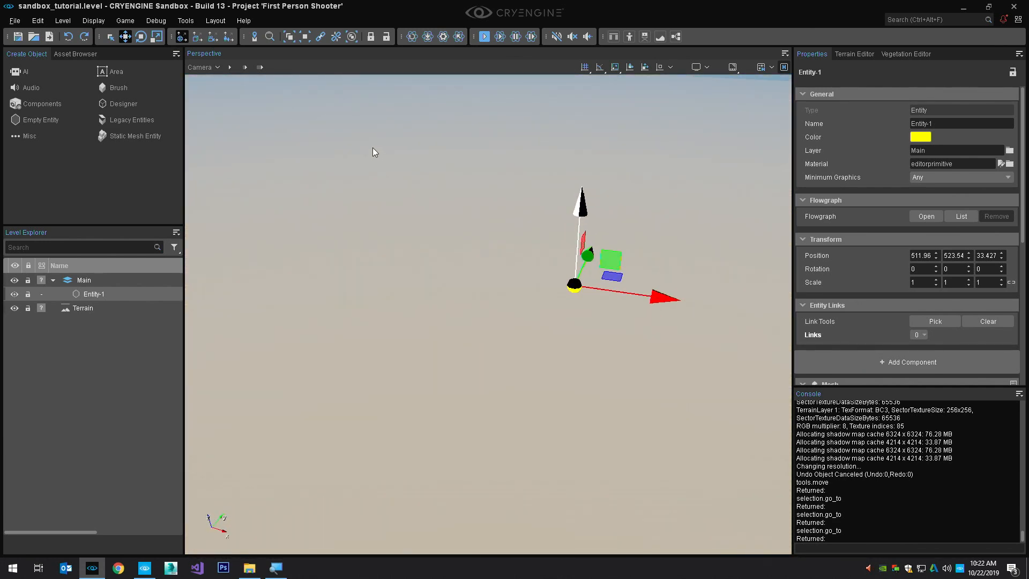
{"action": "scroll", "coordinate": [574, 234], "scroll_direction": "up", "scroll_amount": 2}
{"action": "key", "text": "w"}
{"action": "right_click_drag", "start_coordinate": [574, 234], "coordinate": [554, 262]}
{"action": "key", "text": "s"}
{"action": "scroll", "coordinate": [560, 260], "scroll_direction": "down", "scroll_amount": 3}
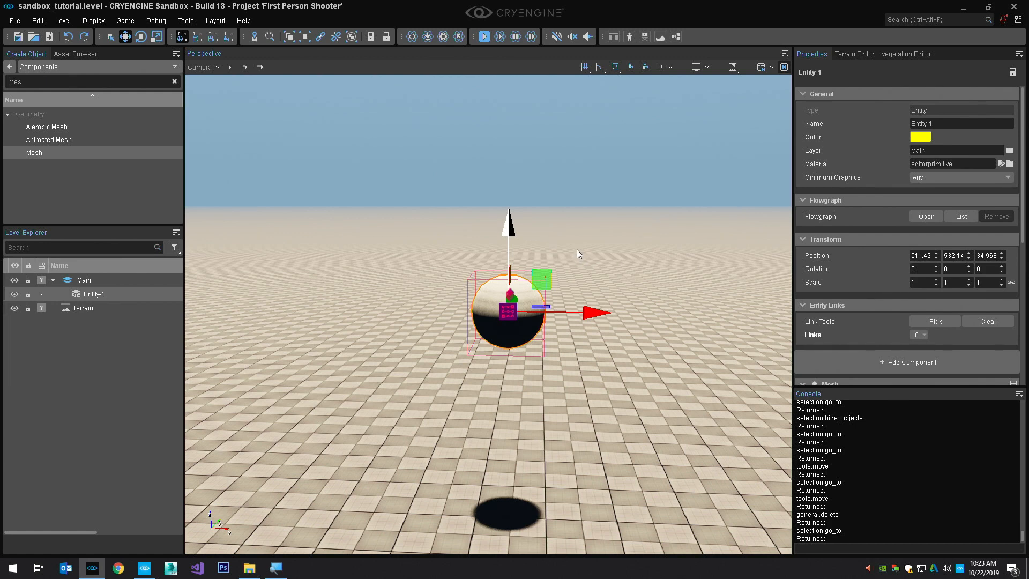
Orbit the camera around the selected floating sphere
{"action": "key", "text": "alt"}
{"action": "key", "text": "alt"}
{"action": "key", "text": "alt"}
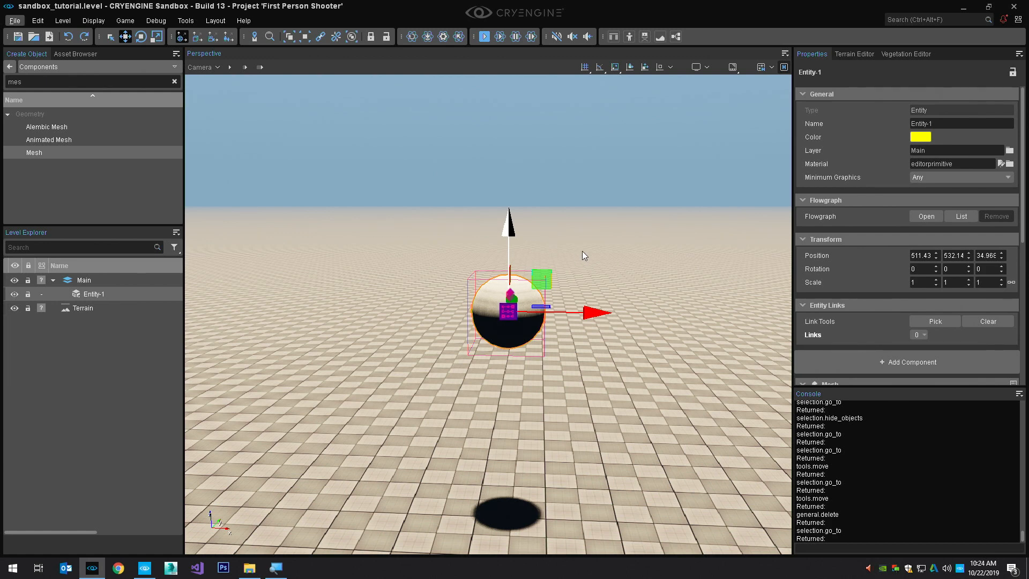
{"action": "middle_click_drag", "start_coordinate": [582, 256], "coordinate": [472, 215], "text": "alt"}
{"action": "middle_click_drag", "start_coordinate": [638, 284], "coordinate": [653, 255], "text": "alt"}
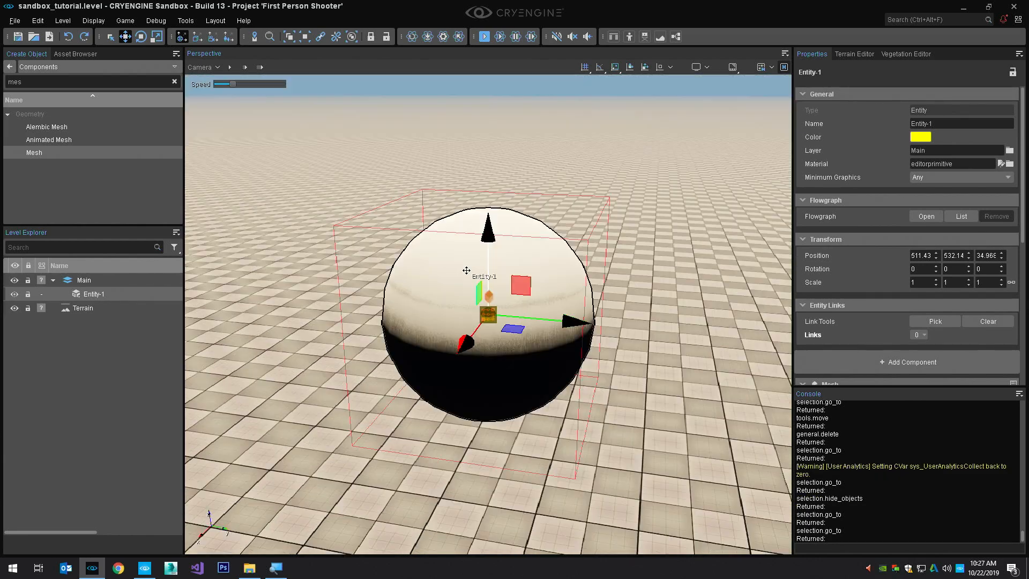
Frame the floating sphere with its shadow on the terrain, and run and stop the Physics/AI simulation
{"action": "middle_click_drag", "start_coordinate": [467, 271], "coordinate": [490, 145]}
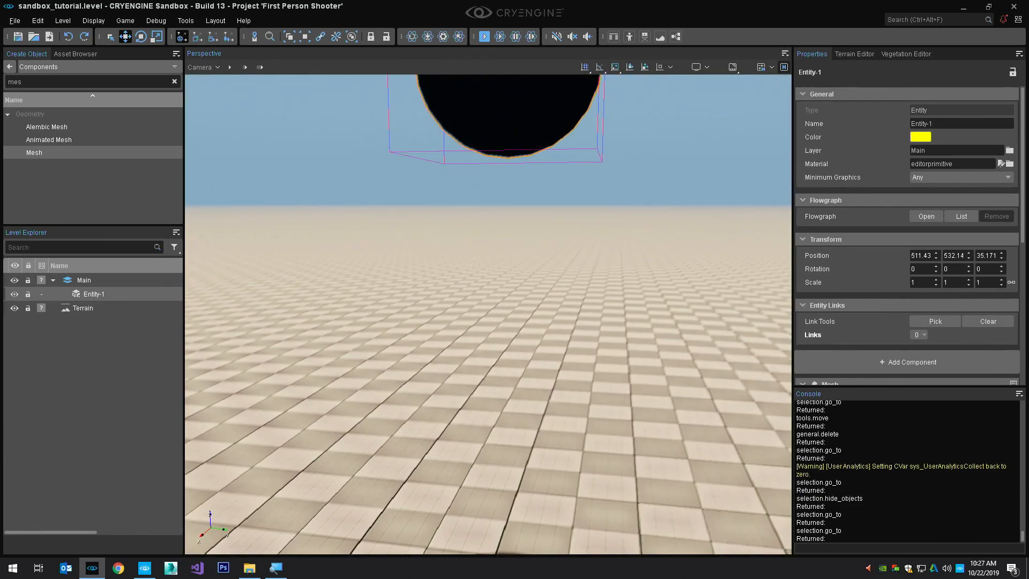
{"action": "right_click_drag", "start_coordinate": [491, 144], "coordinate": [497, 188]}
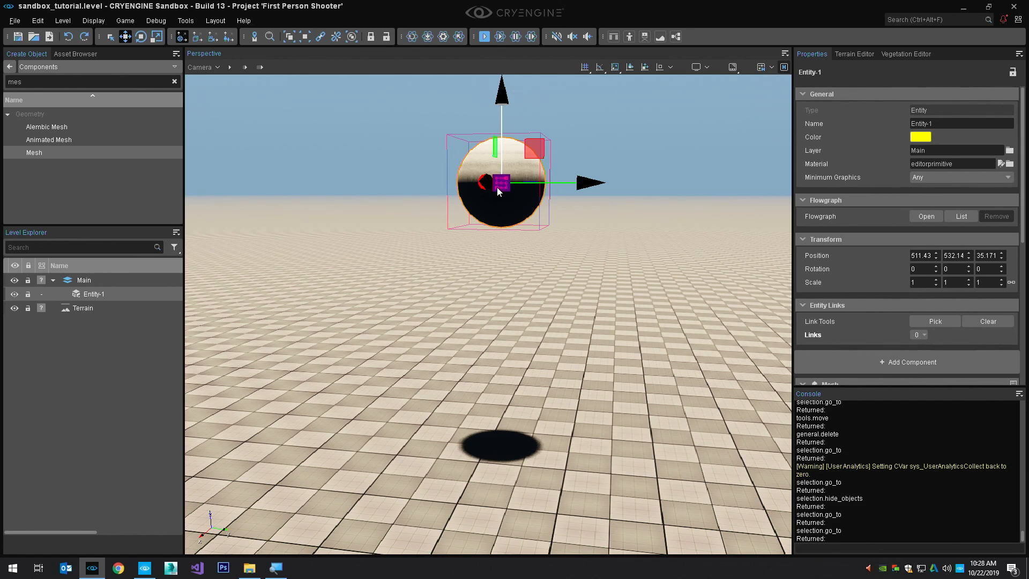
{"action": "right_click_drag", "start_coordinate": [453, 196], "coordinate": [465, 191]}
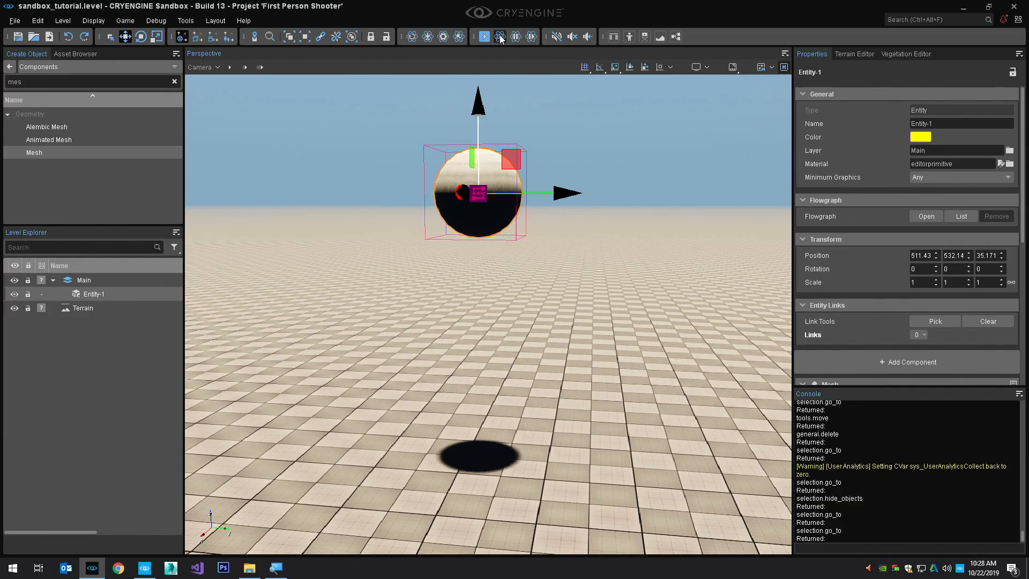
{"action": "left_click", "coordinate": [501, 36]}
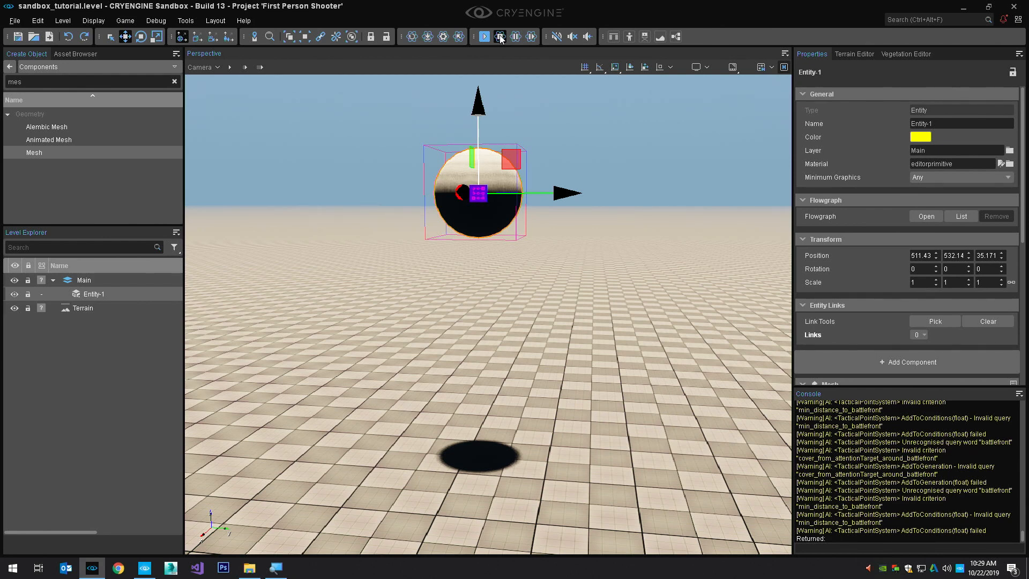
{"action": "left_click", "coordinate": [500, 36]}
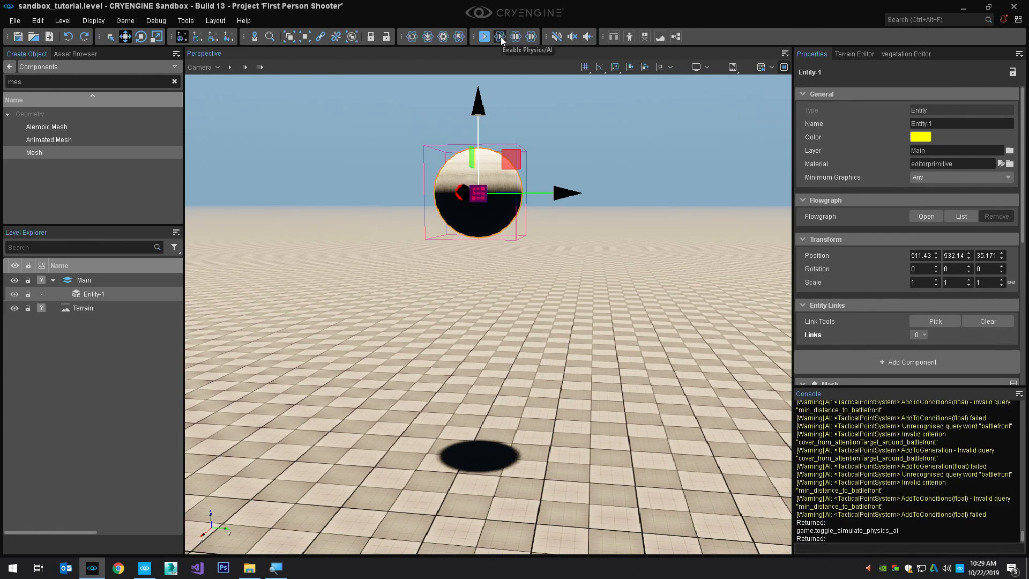
Add a Rigidbody physics component to the sphere entity and bring its properties into view below the Mesh component
{"action": "left_click", "coordinate": [906, 362]}
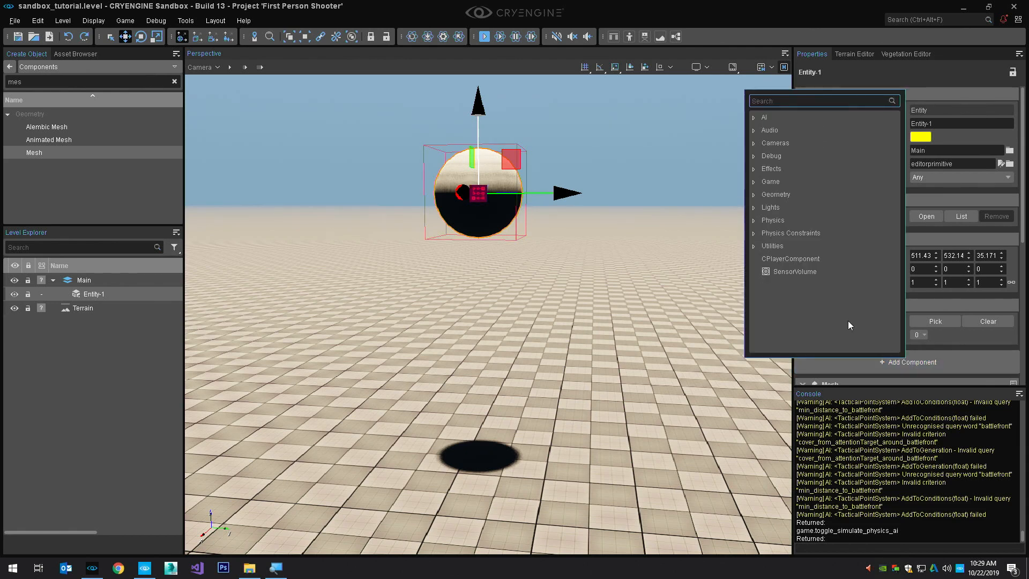
{"action": "left_click", "coordinate": [753, 220]}
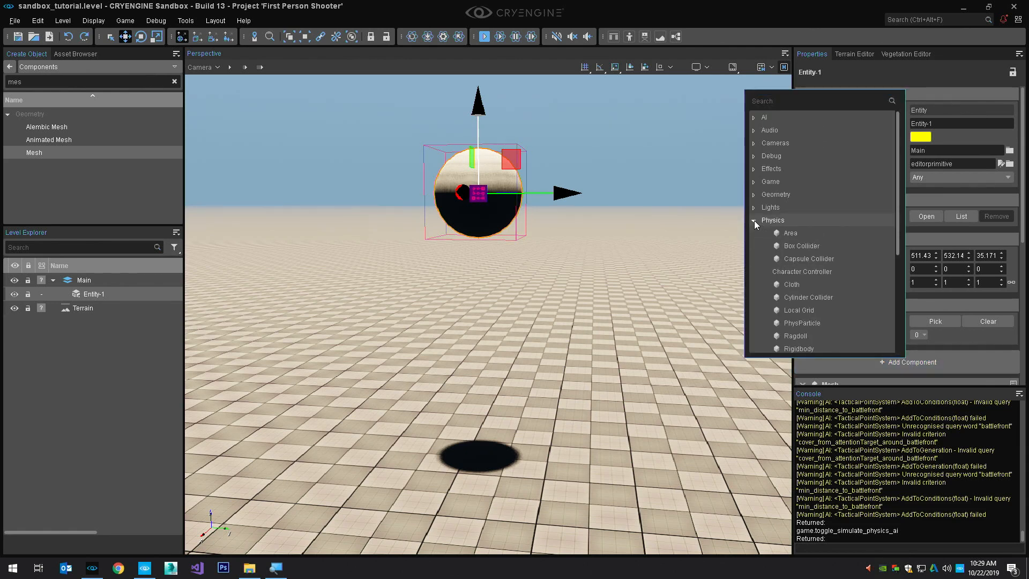
{"action": "scroll", "coordinate": [792, 267], "scroll_direction": "down", "scroll_amount": 1}
{"action": "left_click", "coordinate": [806, 311]}
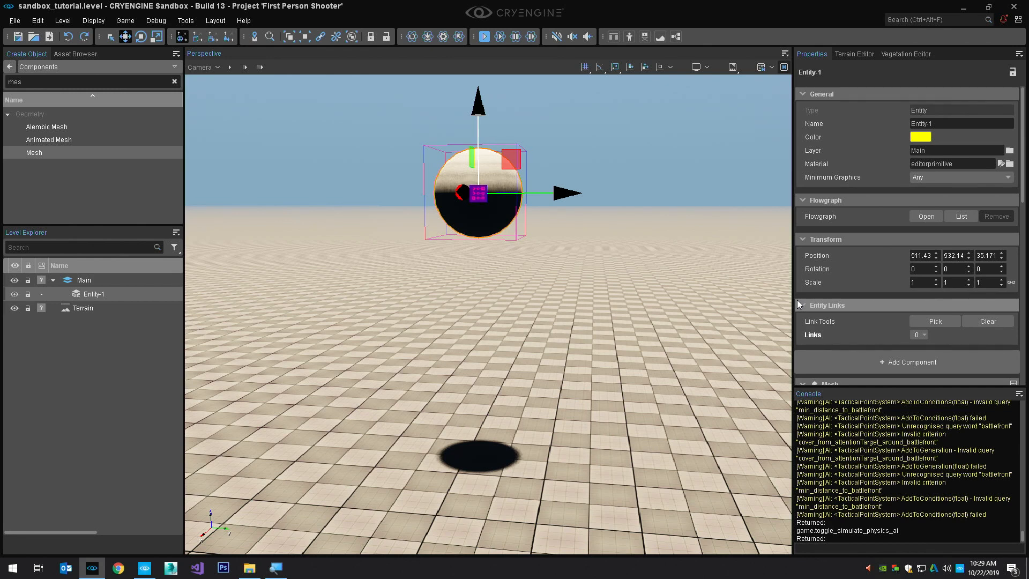
{"action": "scroll", "coordinate": [797, 300], "scroll_direction": "down", "scroll_amount": 3}
{"action": "scroll", "coordinate": [842, 327], "scroll_direction": "down", "scroll_amount": 1}
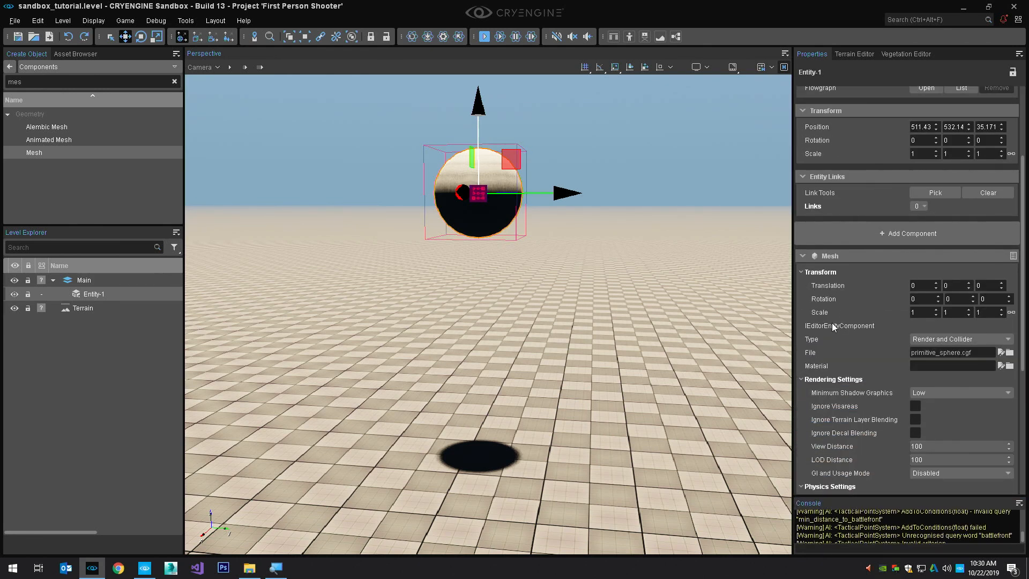
{"action": "scroll", "coordinate": [941, 378], "scroll_direction": "down", "scroll_amount": 3}
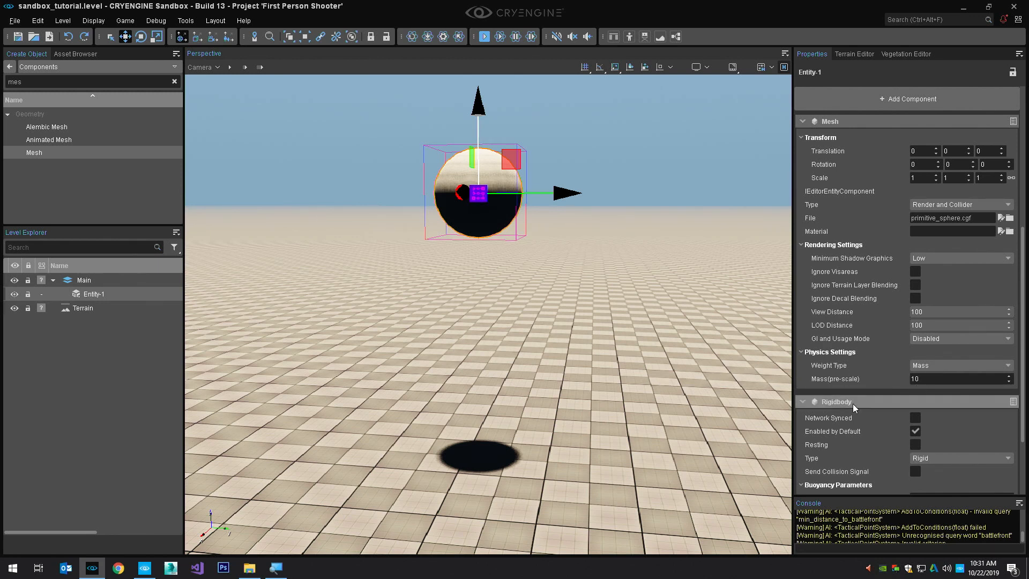
Run and stop the Physics/AI simulation with the Rigidbody in place, and shift the view of the sphere
{"action": "left_click", "coordinate": [501, 37]}
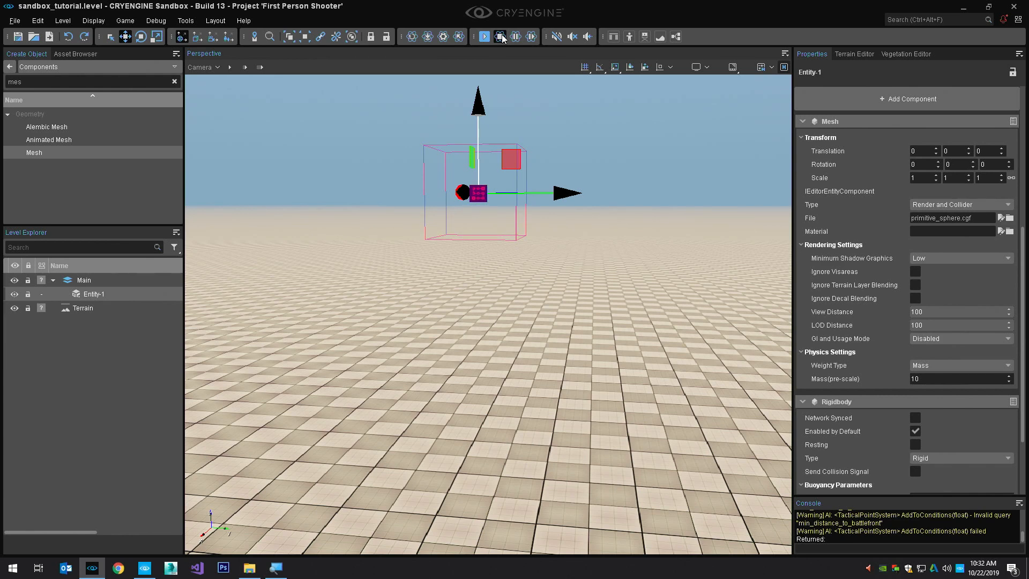
{"action": "left_click", "coordinate": [500, 37]}
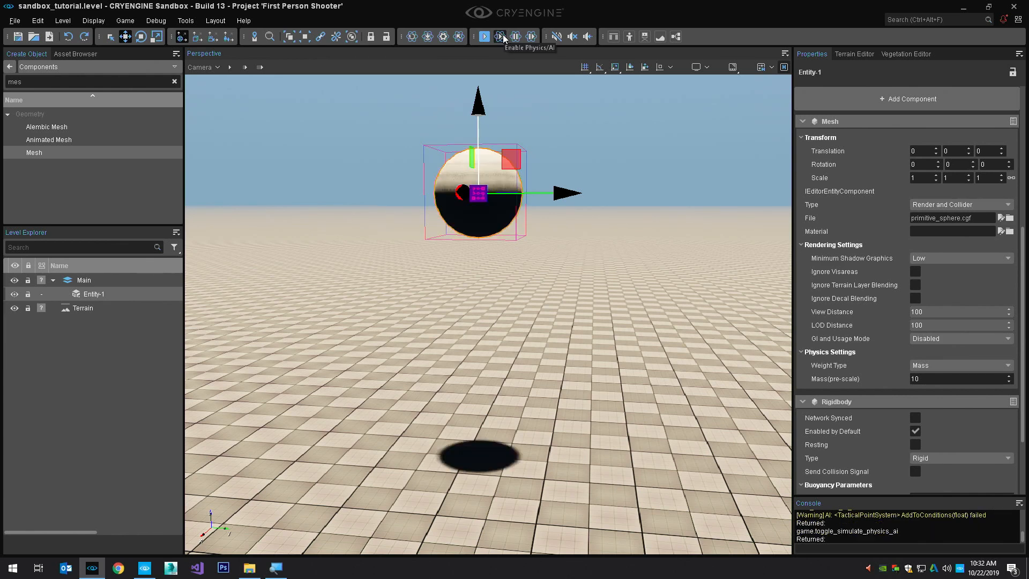
{"action": "right_click_drag", "start_coordinate": [545, 195], "coordinate": [546, 195]}
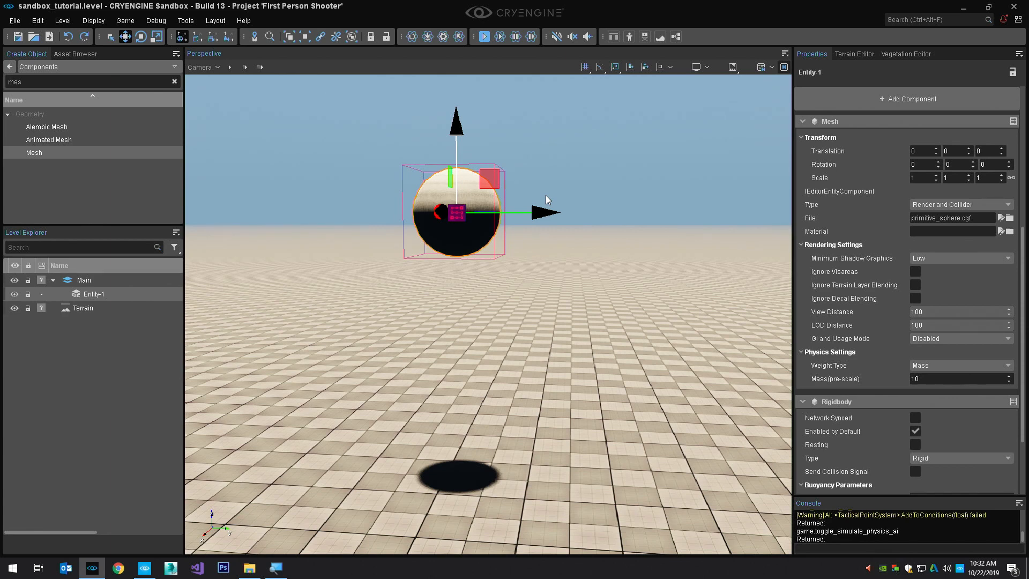
Turn on the Resting option of the sphere's Rigidbody component
{"action": "scroll", "coordinate": [935, 345], "scroll_direction": "down", "scroll_amount": 3}
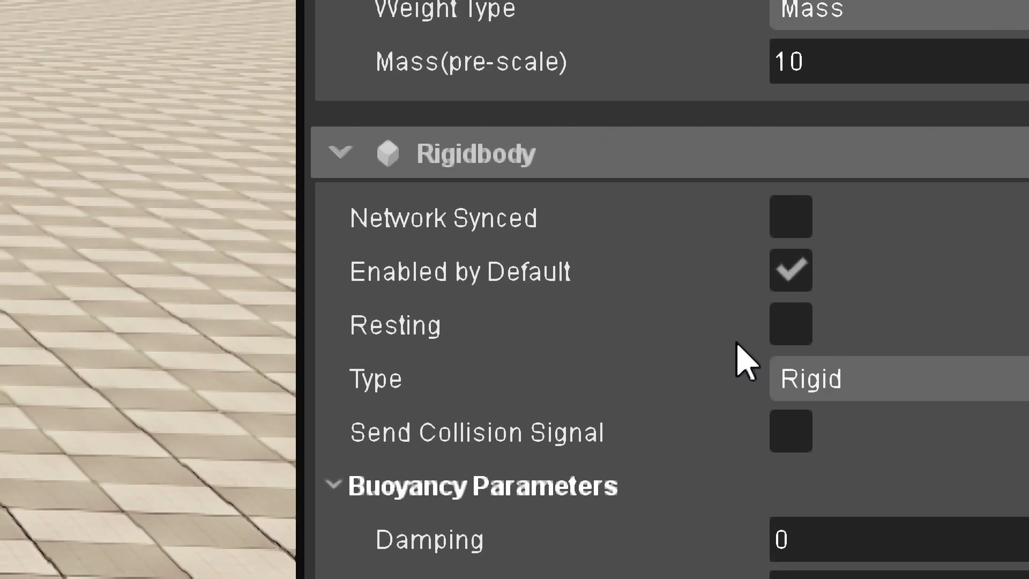
{"action": "left_click", "coordinate": [784, 325]}
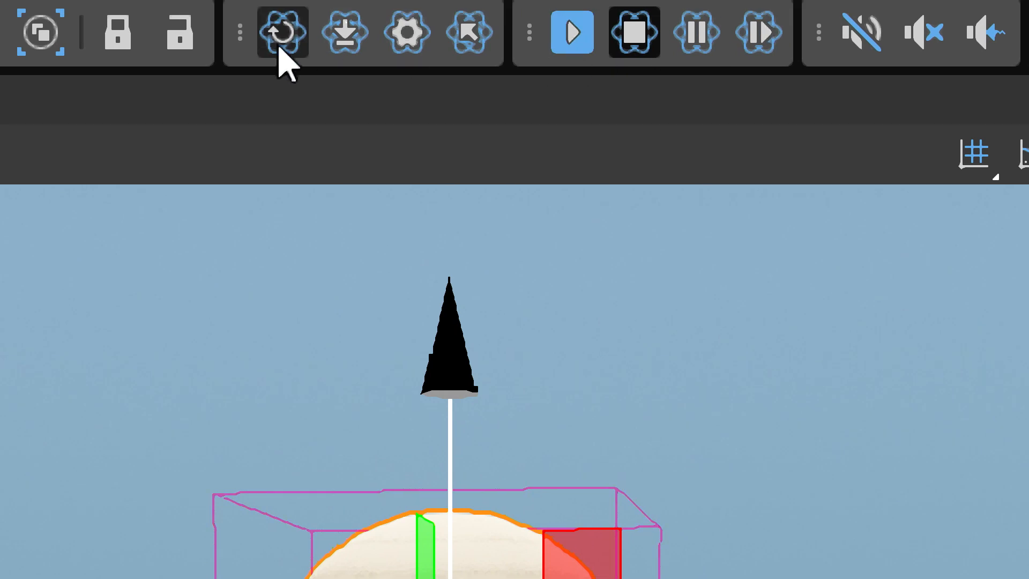
Display the list of available toolbars and check the Physics entry
{"action": "right_click", "coordinate": [230, 17]}
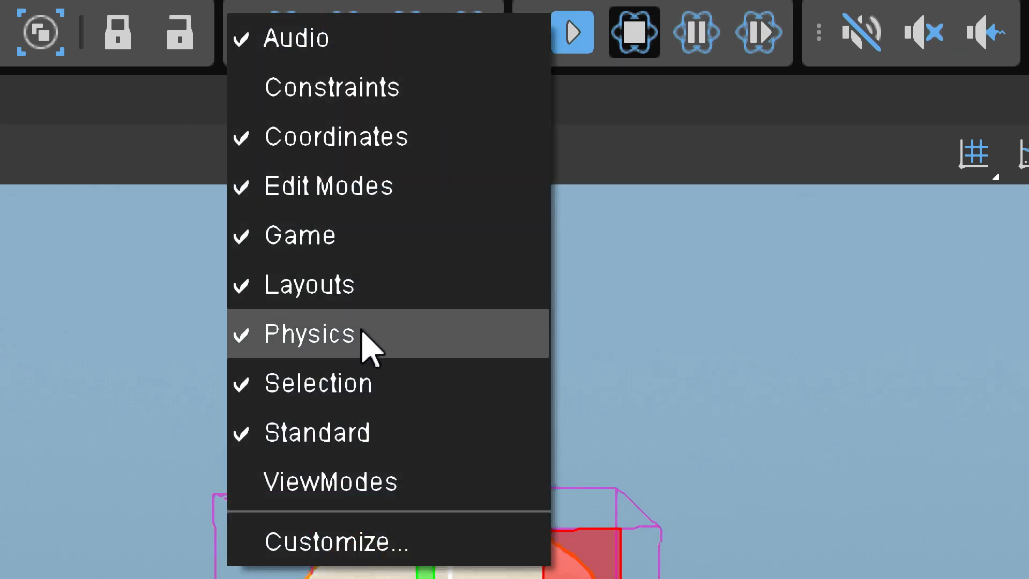
Pull at the sphere with the Pull Physics tool while the Physics/AI simulation runs, and stop the simulation and leave the tool
{"action": "left_click", "coordinate": [610, 92]}
{"action": "left_click", "coordinate": [468, 32]}
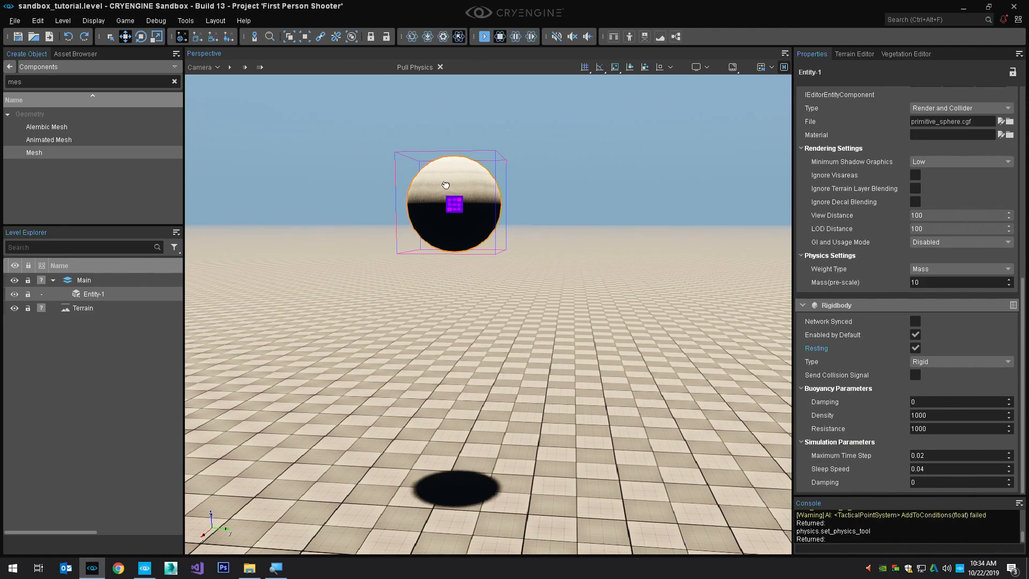
{"action": "left_click", "coordinate": [445, 185]}
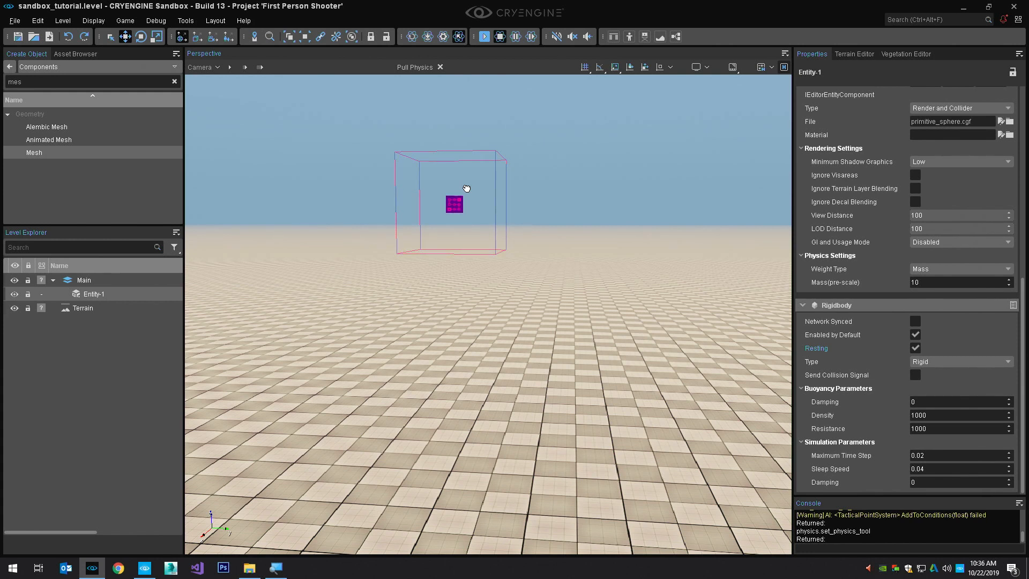
{"action": "key", "text": "ctrl+p"}
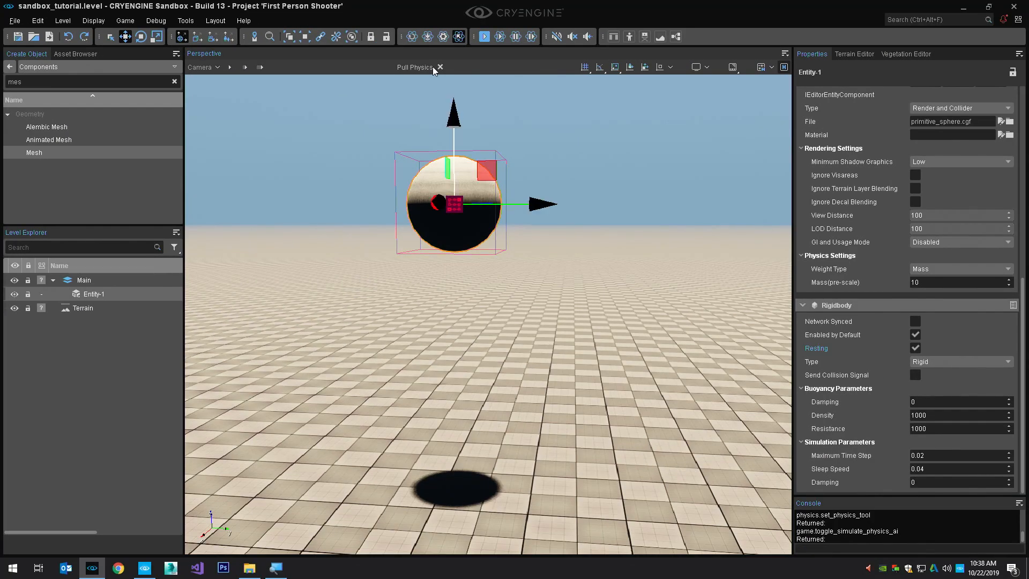
{"action": "left_click", "coordinate": [432, 67]}
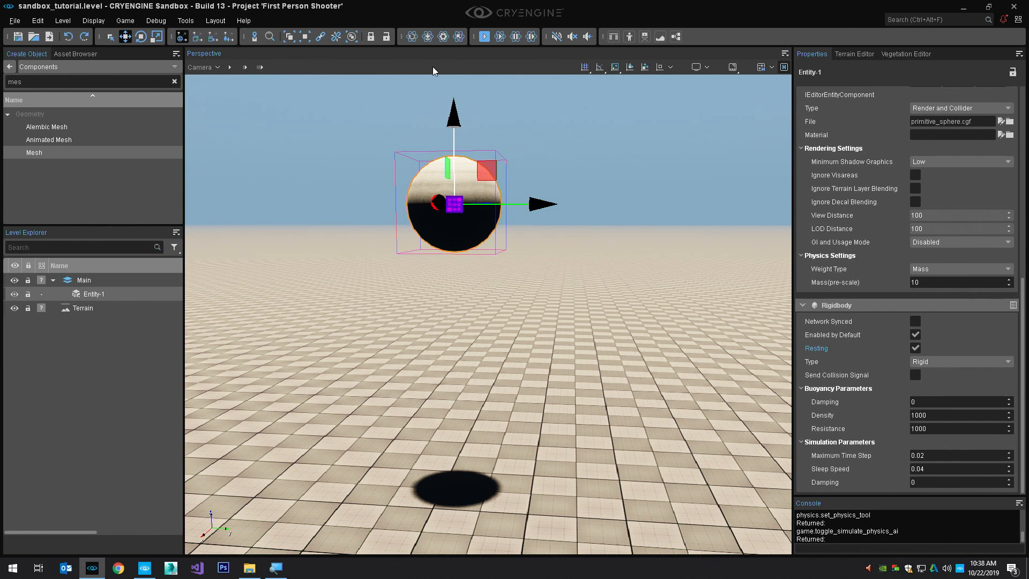
Duplicate the sphere entity and move the copy straight down below the original, to a Z position of about 33.907
{"action": "left_click", "coordinate": [459, 206]}
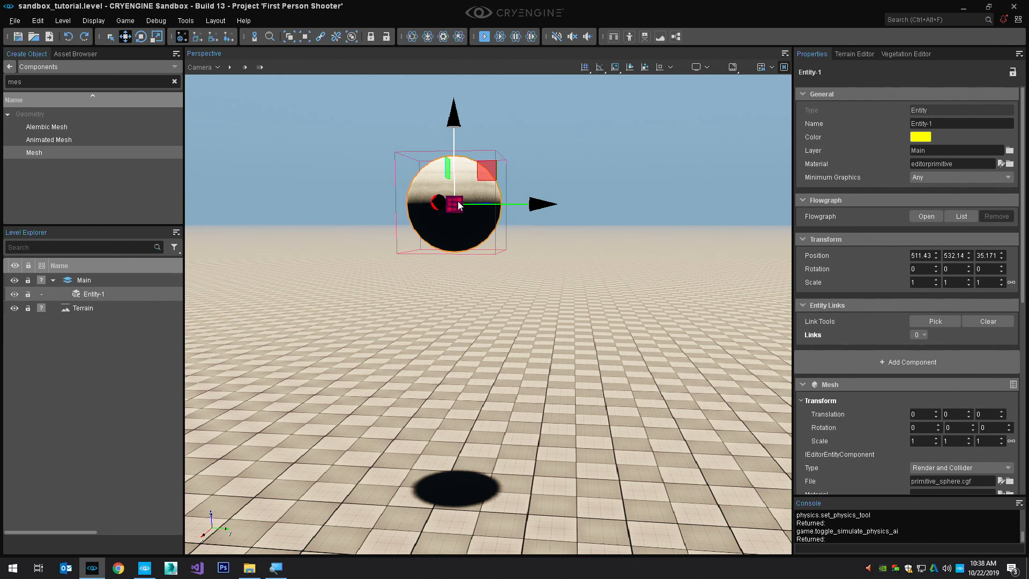
{"action": "key", "text": "ctrl+c"}
{"action": "key", "text": "ctrl+v"}
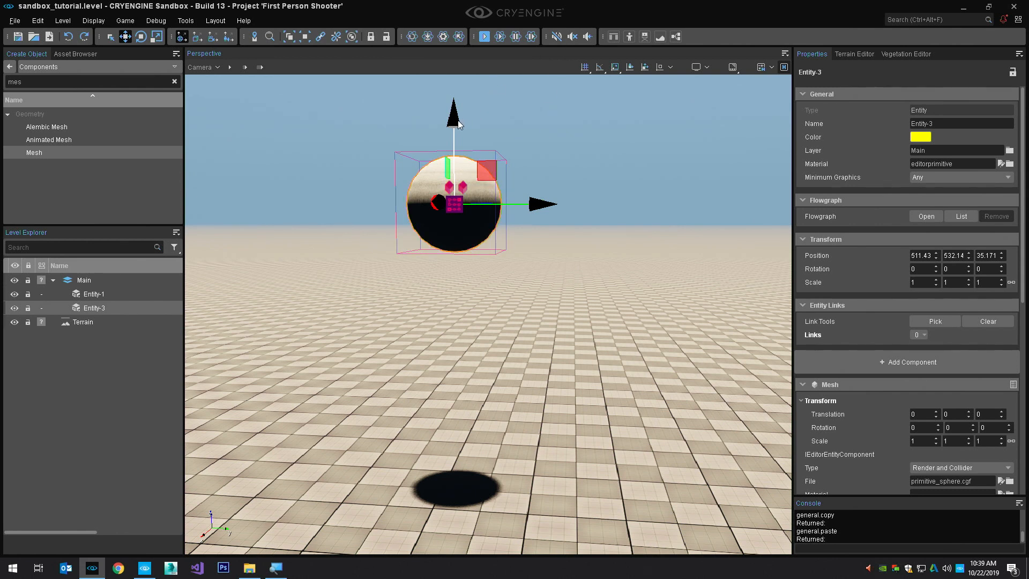
{"action": "left_click_drag", "start_coordinate": [456, 121], "coordinate": [438, 243]}
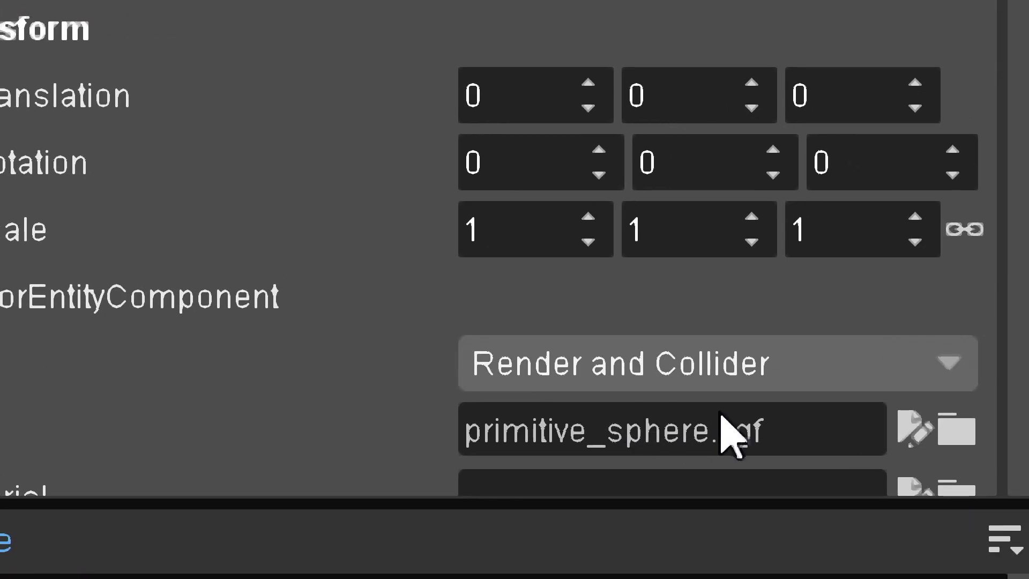
Examine the full asset path in the File property of the copied sphere's Mesh component
{"action": "left_click", "coordinate": [986, 478]}
{"action": "triple_click", "coordinate": [830, 429]}
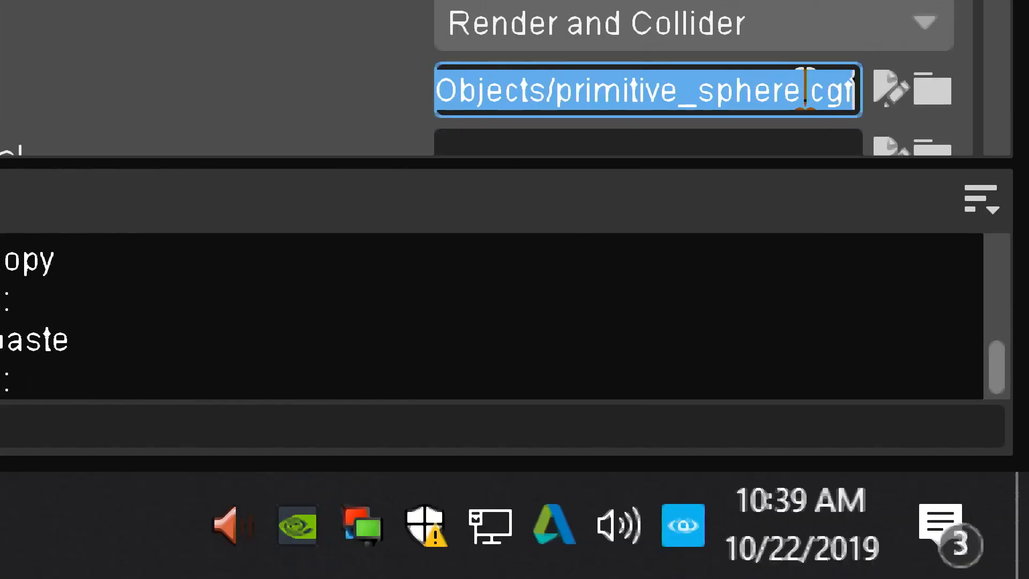
{"action": "key", "text": "Home"}
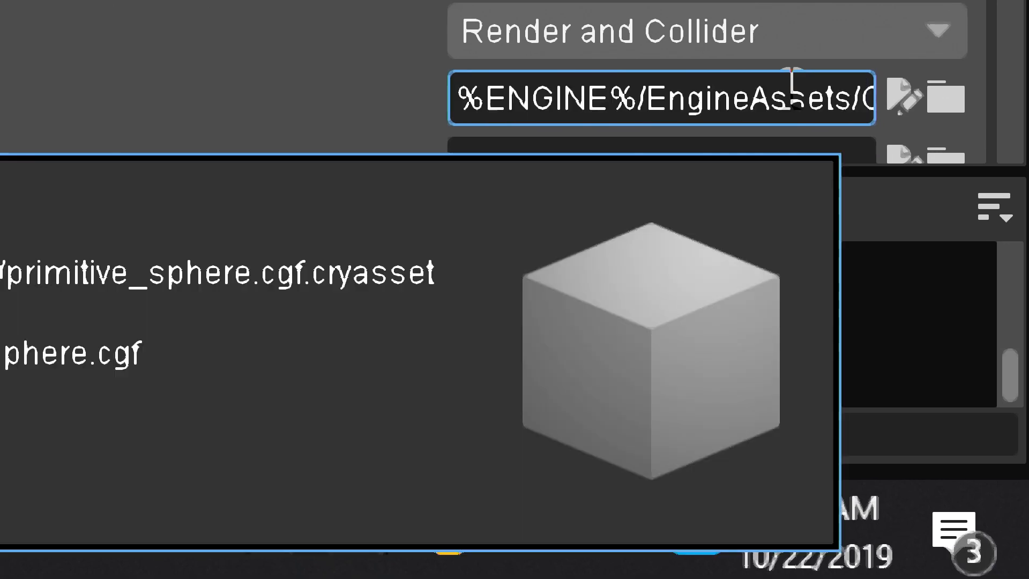
{"action": "key", "text": "End"}
{"action": "key", "text": "Home"}
{"action": "key", "text": "End"}
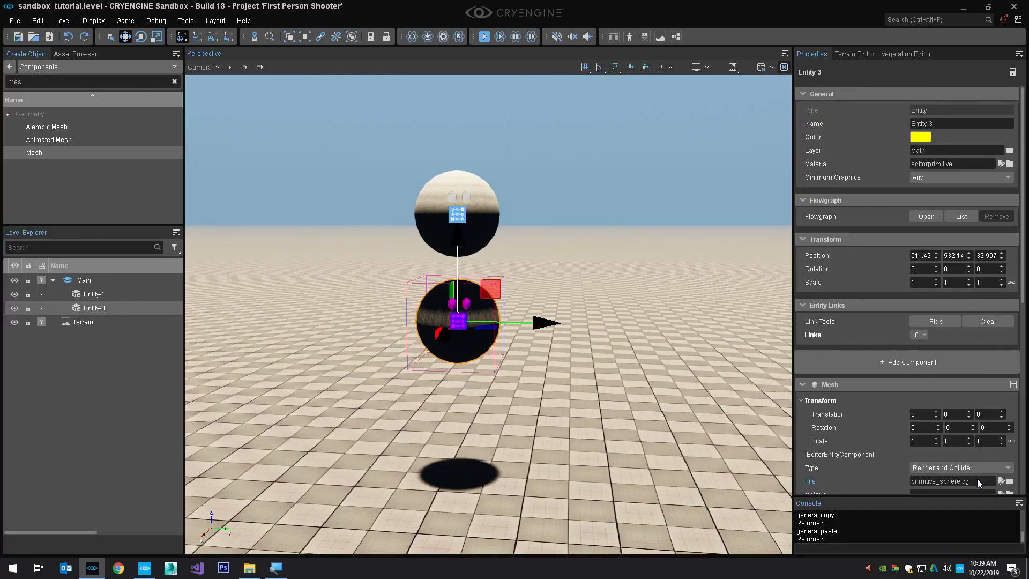
Replace the copied entity's mesh with primitive_cube from the engineassets objects folder
{"action": "left_click", "coordinate": [1011, 482]}
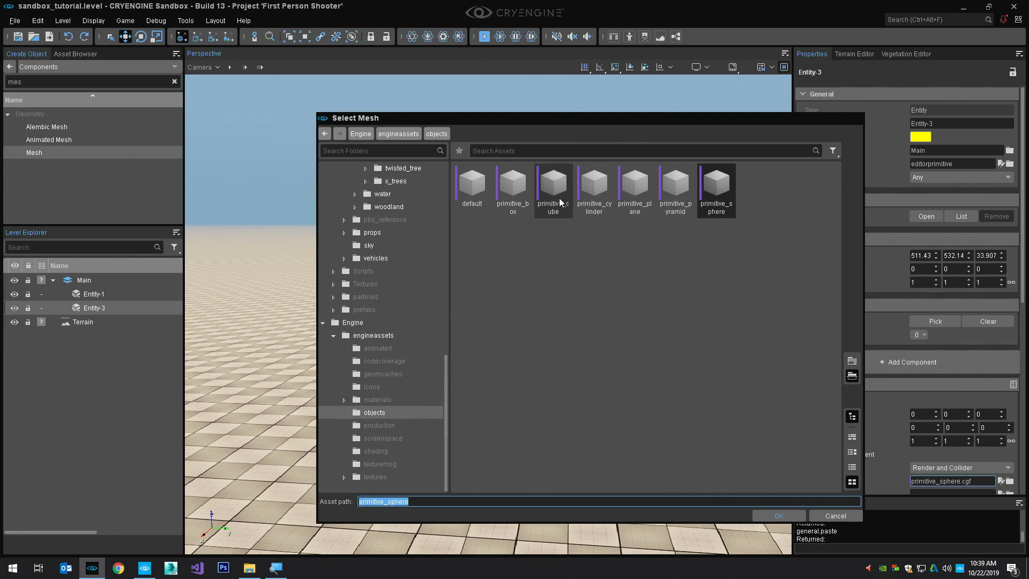
{"action": "mouse_move", "coordinate": [557, 207]}
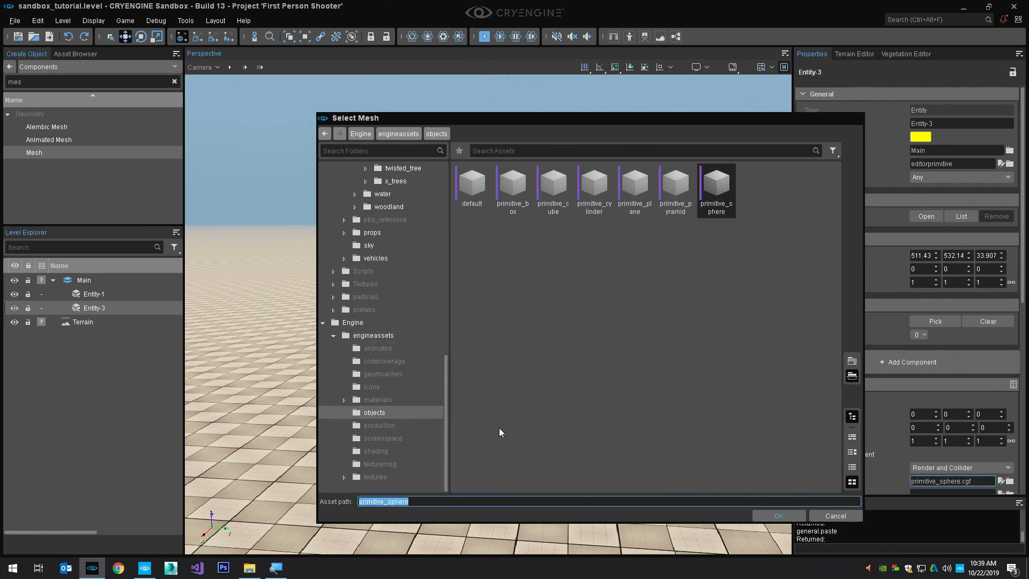
{"action": "scroll", "coordinate": [607, 365], "scroll_direction": "up", "scroll_amount": 2, "text": "ctrl"}
{"action": "scroll", "coordinate": [606, 367], "scroll_direction": "down", "scroll_amount": 2, "text": "ctrl"}
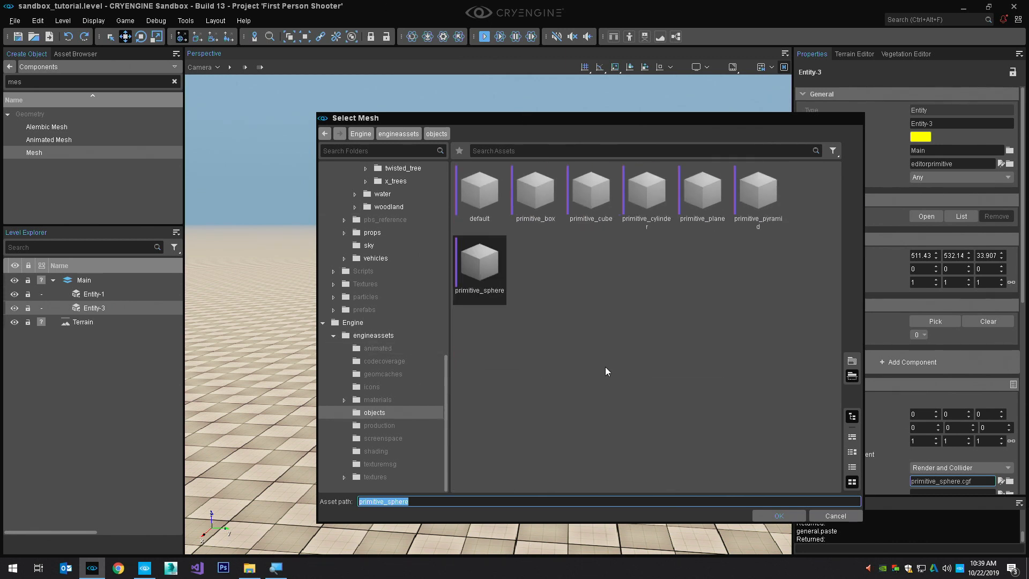
{"action": "scroll", "coordinate": [650, 221], "scroll_direction": "up", "scroll_amount": 1, "text": "ctrl"}
{"action": "double_click", "coordinate": [651, 220]}
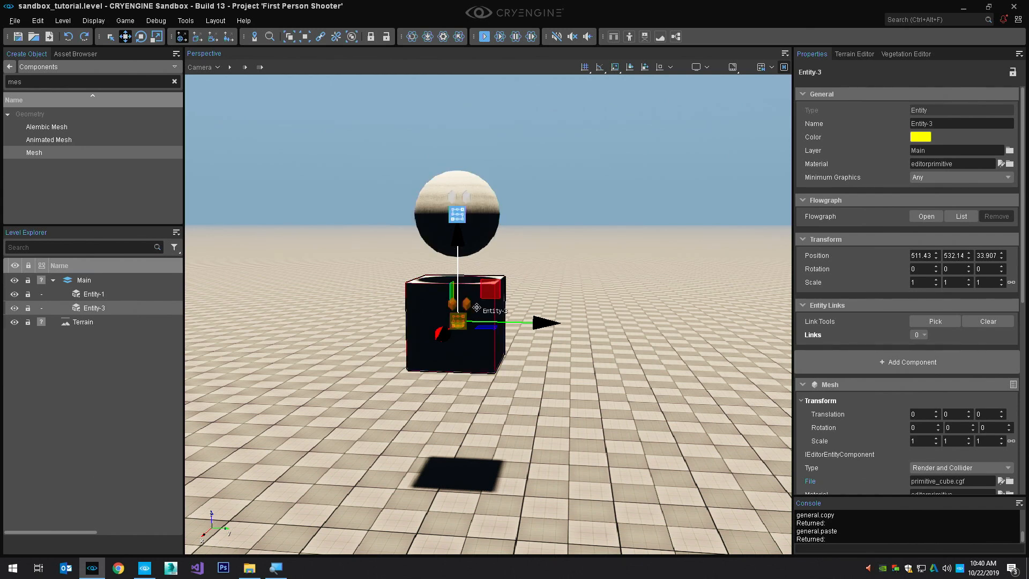
Try placing the cube on the terrain surface below the sphere, and undo the move
{"action": "right_click_drag", "start_coordinate": [475, 395], "coordinate": [475, 400]}
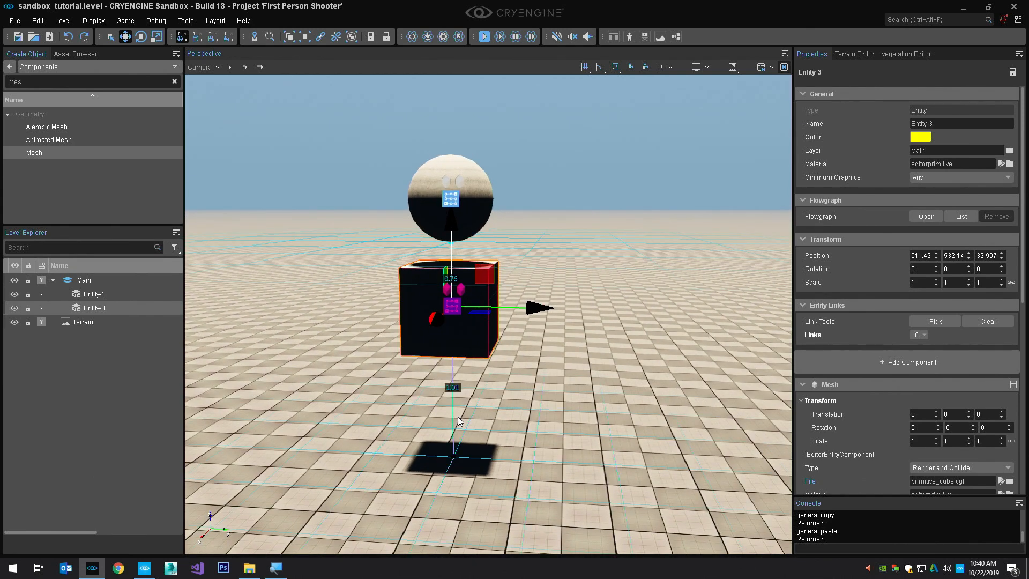
{"action": "left_click", "coordinate": [458, 419], "text": "ctrl+shift"}
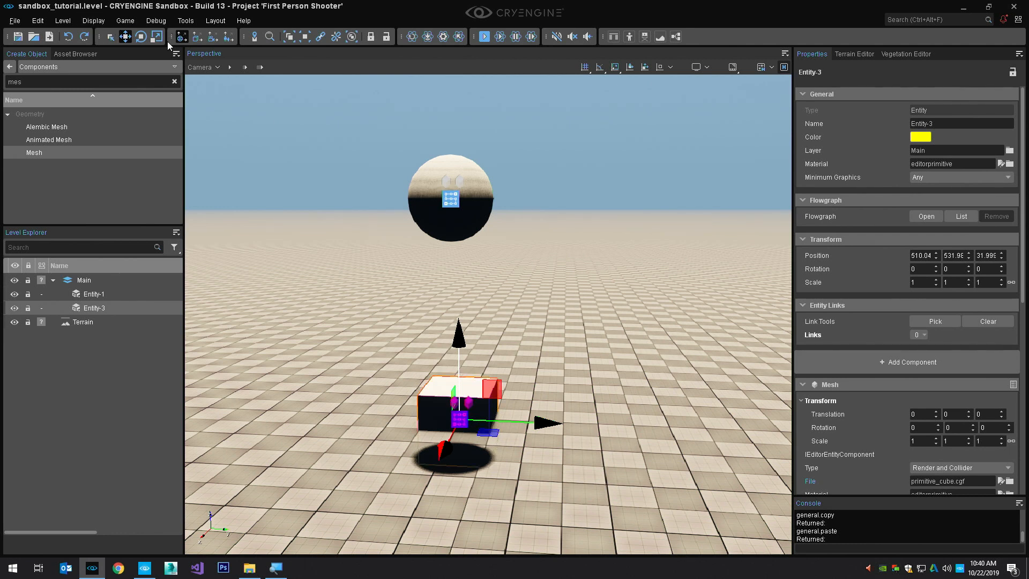
{"action": "key", "text": "ctrl+z"}
Turn off the Resting option of the cube's Rigidbody component
{"action": "middle_click_drag", "start_coordinate": [564, 313], "coordinate": [596, 343], "text": "alt"}
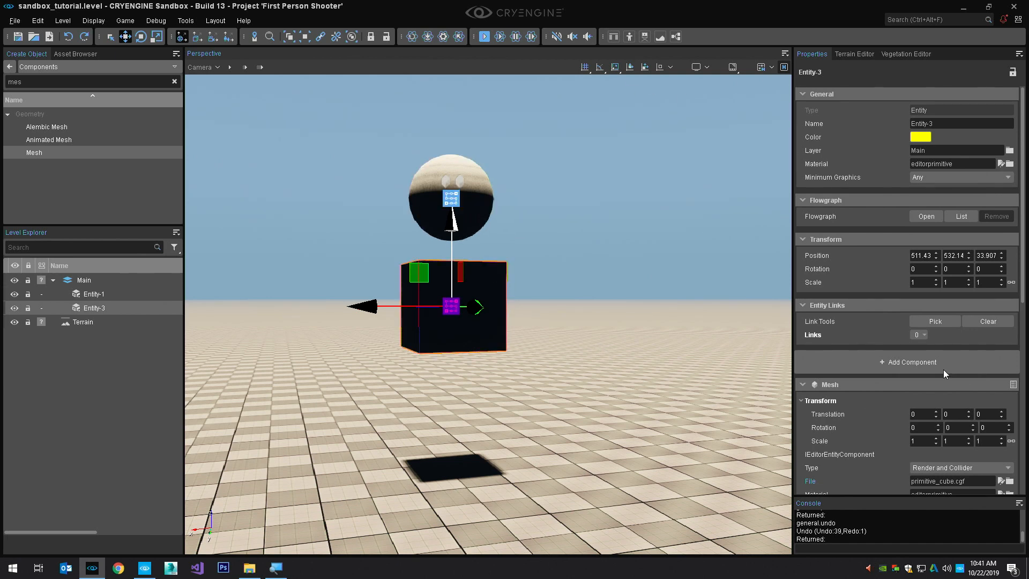
{"action": "scroll", "coordinate": [911, 364], "scroll_direction": "down", "scroll_amount": 5}
{"action": "scroll", "coordinate": [911, 362], "scroll_direction": "down", "scroll_amount": 5}
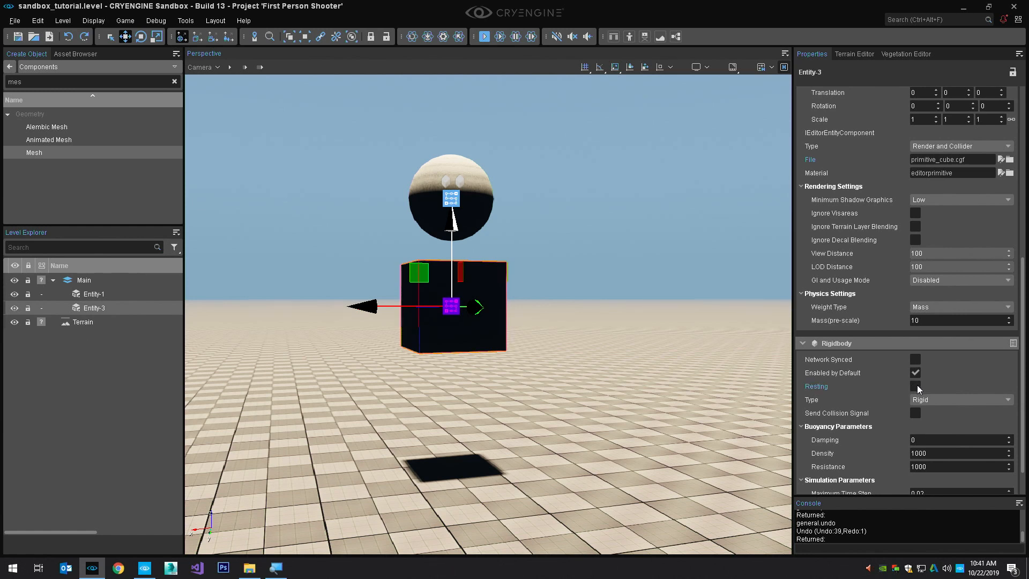
Simulate physics to drop the cube onto the terrain, keep its placement with Get Physics State, and stop the simulation
{"action": "key", "text": "ctrl+o"}
{"action": "key", "text": "Escape"}
{"action": "key", "text": "ctrl+p"}
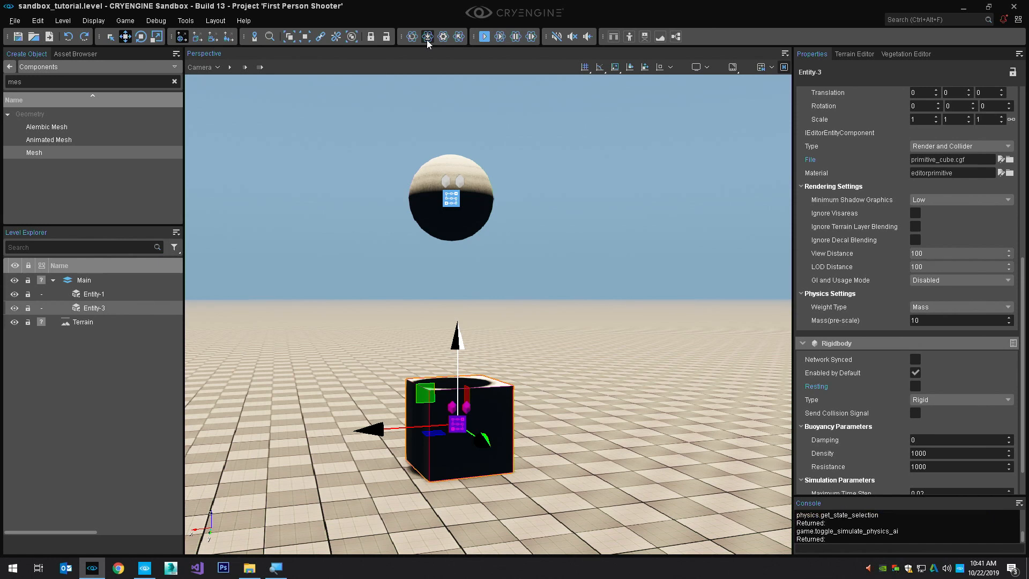
Clear the selection and run the Physics/AI simulation again with the cube on the terrain
{"action": "left_click", "coordinate": [560, 230]}
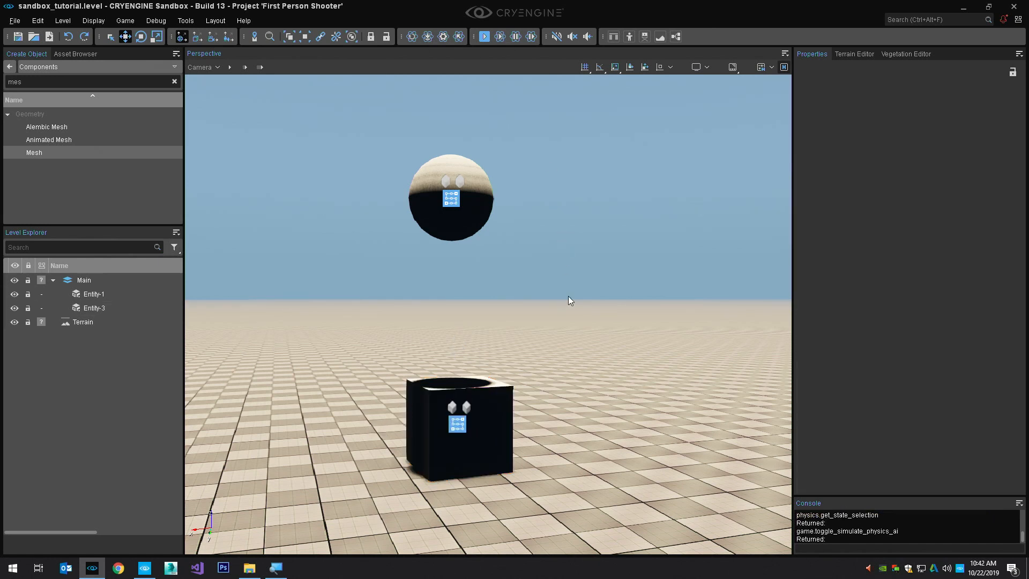
{"action": "key", "text": "ctrl+p"}
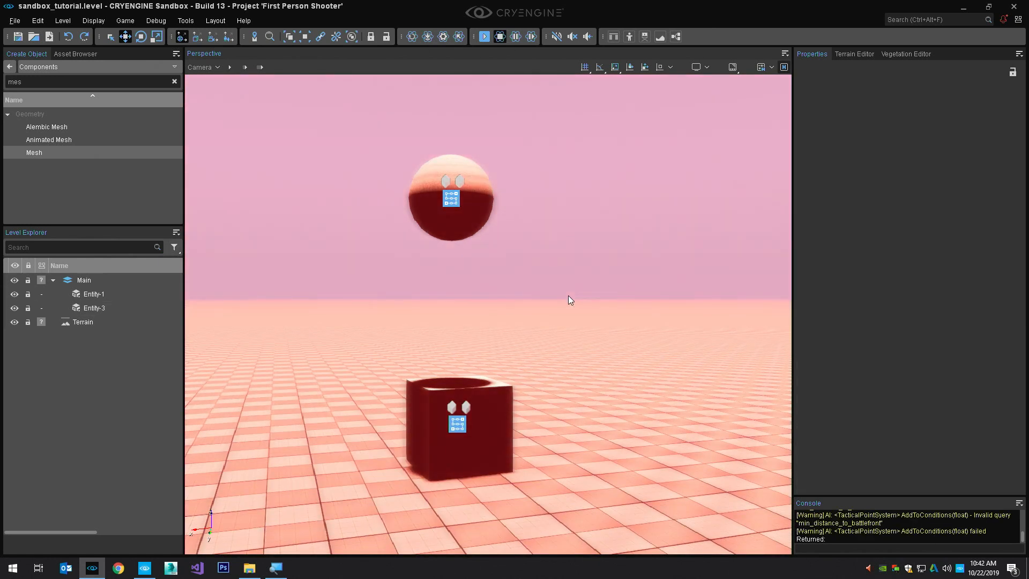
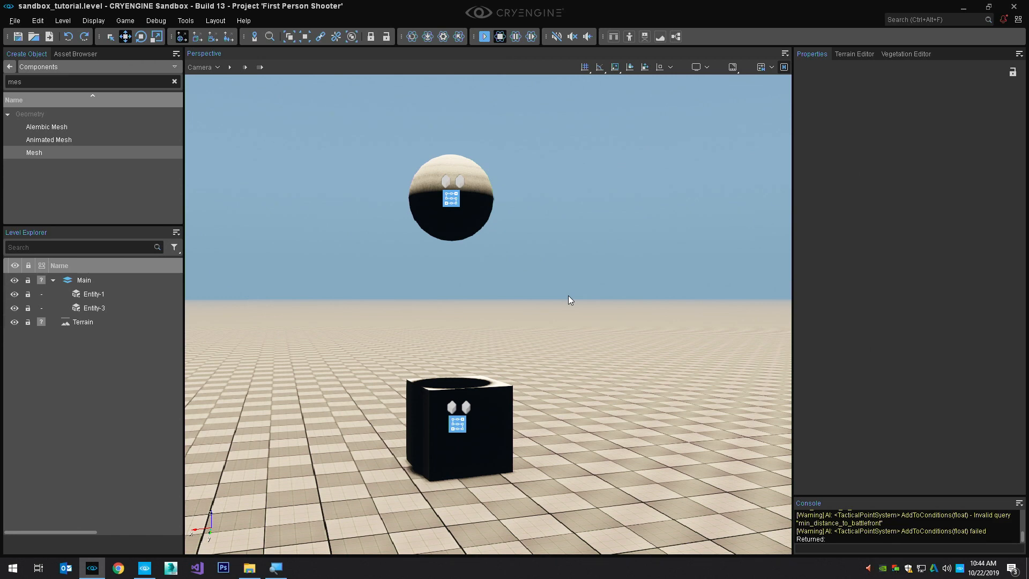
Select Entity-1 in the Level Explorer and open its name for editing without changing it
{"action": "left_click", "coordinate": [94, 294]}
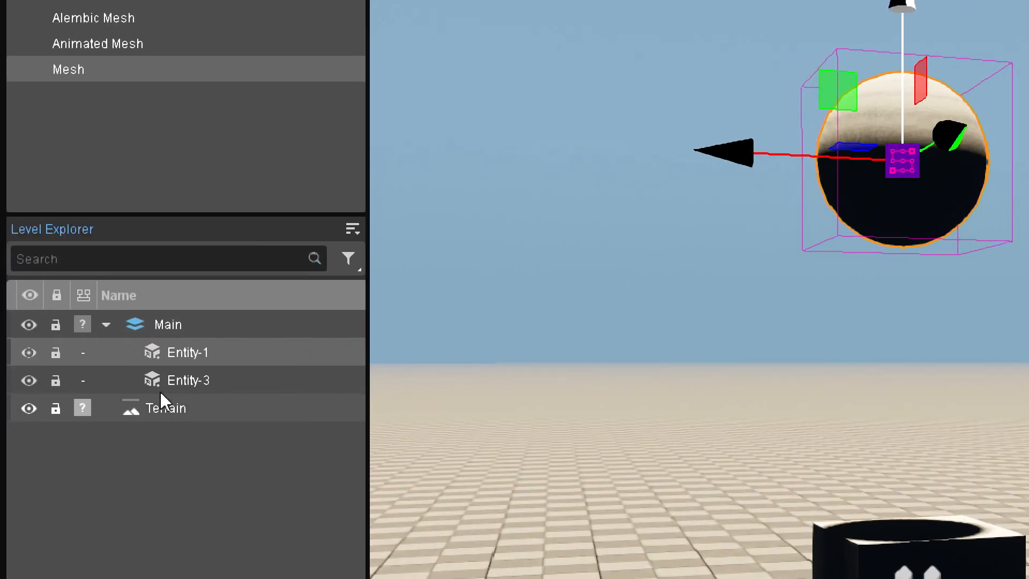
{"action": "right_click", "coordinate": [190, 352]}
{"action": "left_click", "coordinate": [104, 471]}
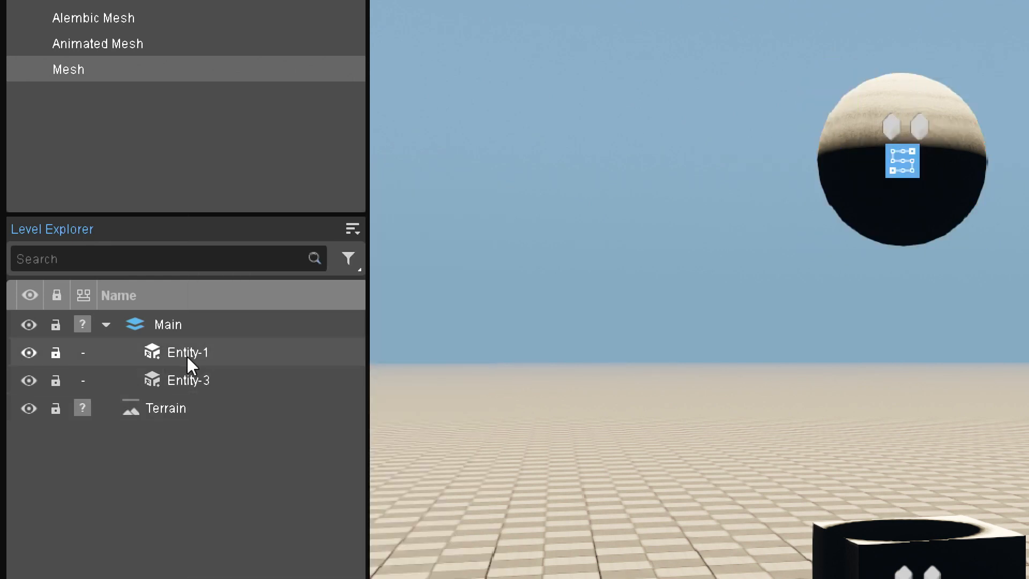
{"action": "left_click", "coordinate": [188, 354]}
{"action": "left_click", "coordinate": [185, 354]}
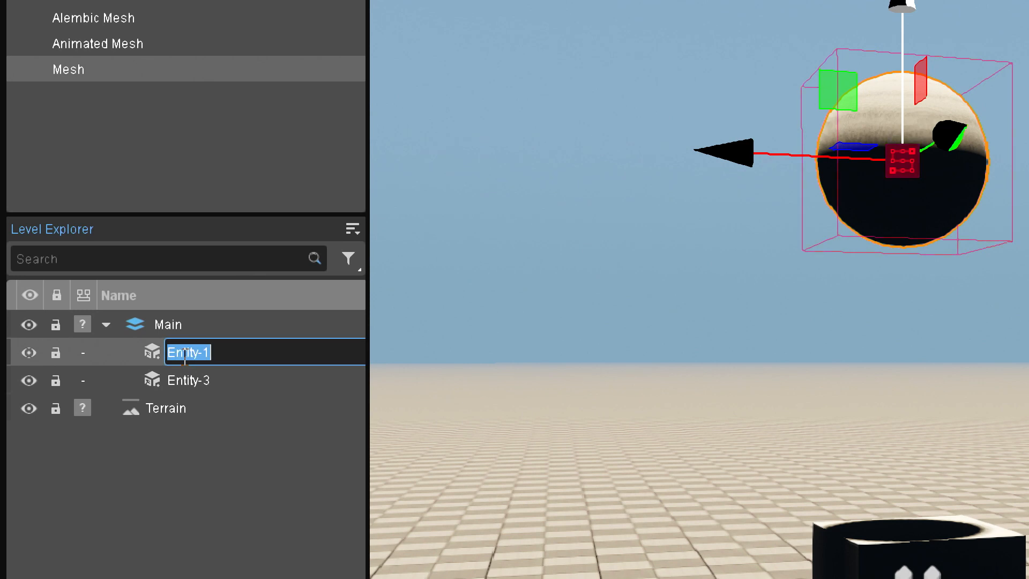
{"action": "left_click", "coordinate": [150, 445]}
Focus the view on Entity-3 from the Level Explorer, open its name for editing, and clear the selection
{"action": "double_click", "coordinate": [164, 379]}
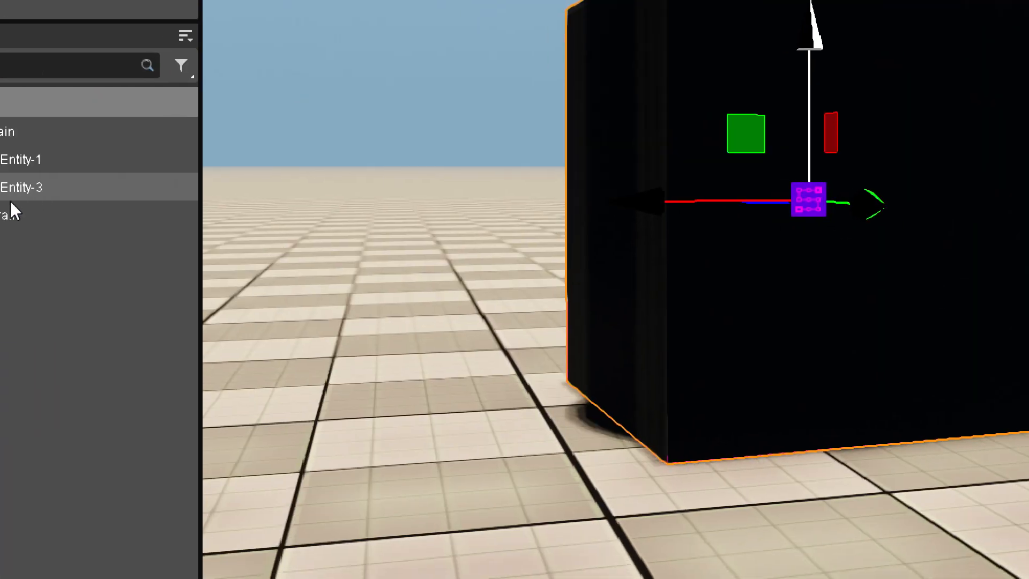
{"action": "double_click", "coordinate": [45, 195]}
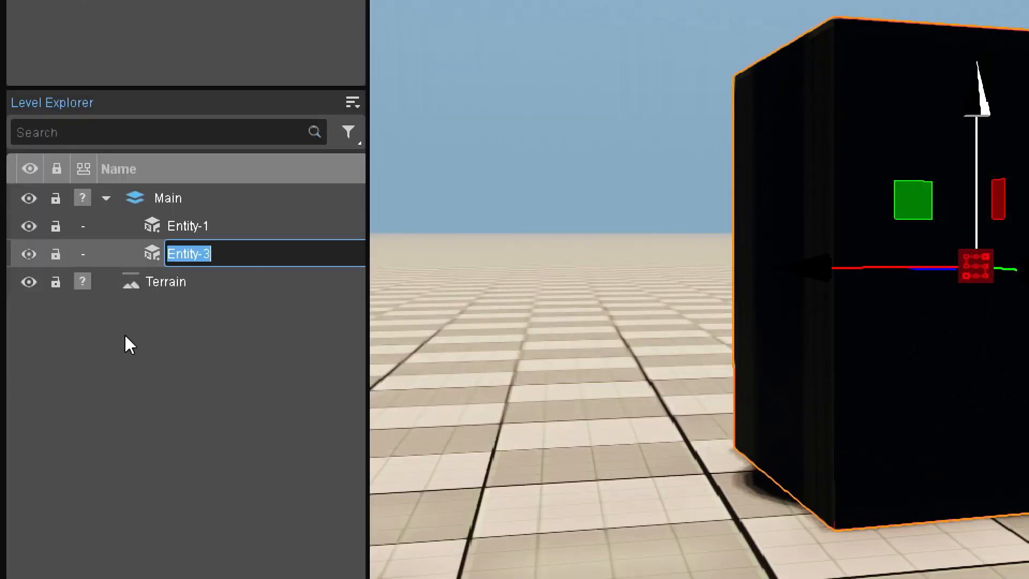
{"action": "left_click", "coordinate": [125, 334]}
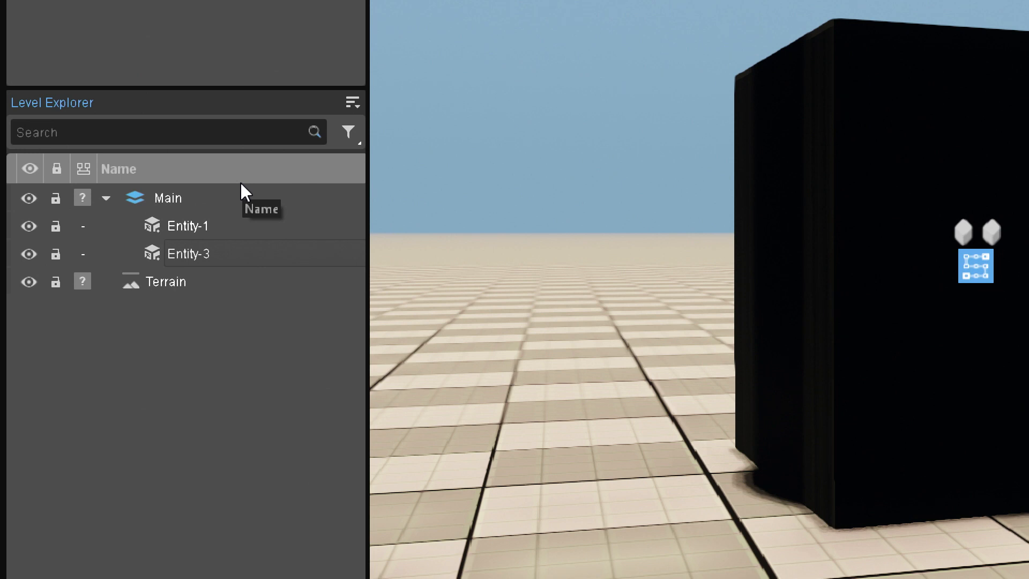
Look at the Level Explorer's options for creating a new layer or folder and importing
{"action": "left_click", "coordinate": [349, 104]}
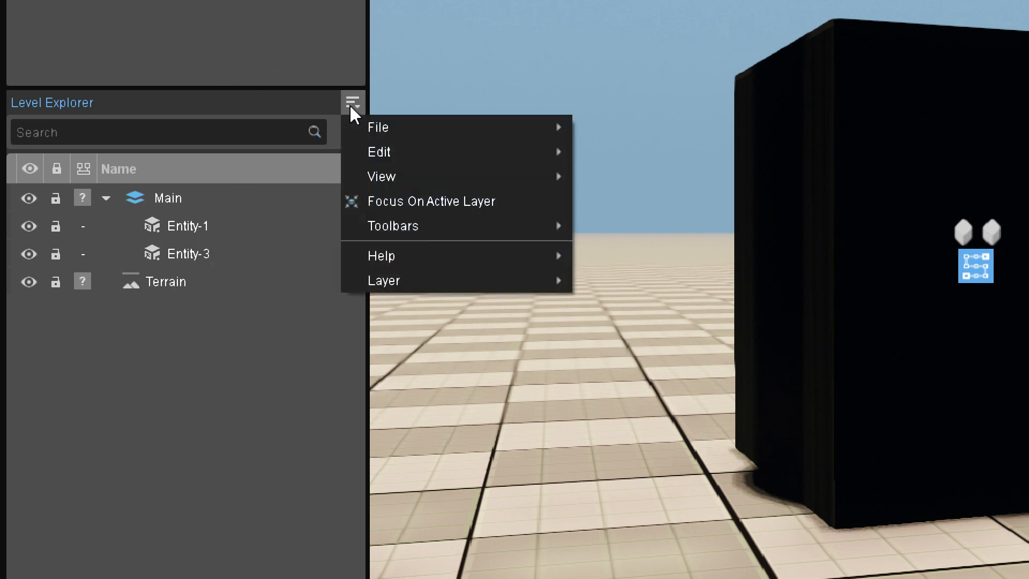
{"action": "mouse_move", "coordinate": [376, 131]}
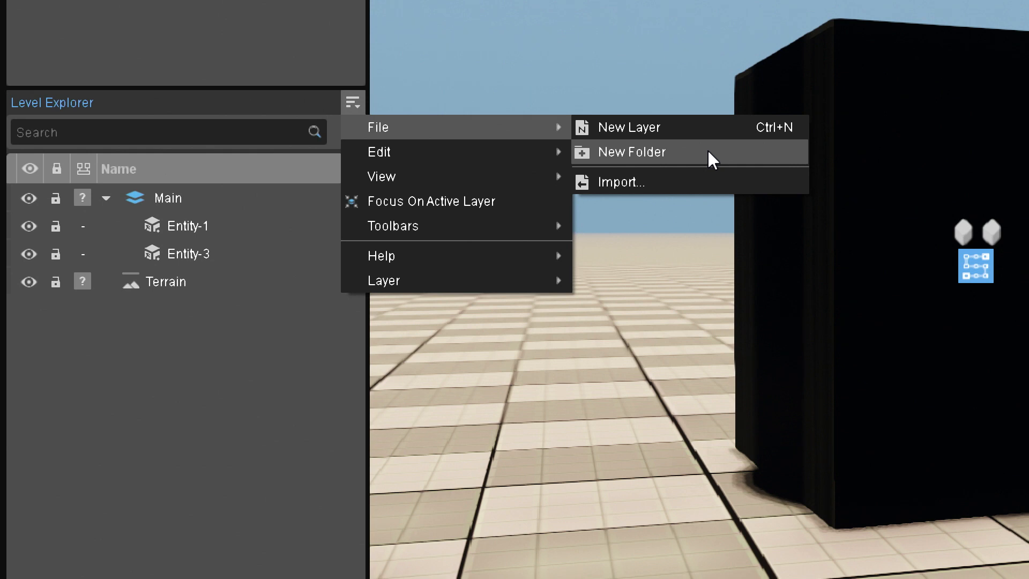
{"action": "key", "text": "Escape"}
Hide and show the Main layer, and toggle the visibility of Entity-1 off and on
{"action": "left_click", "coordinate": [29, 199]}
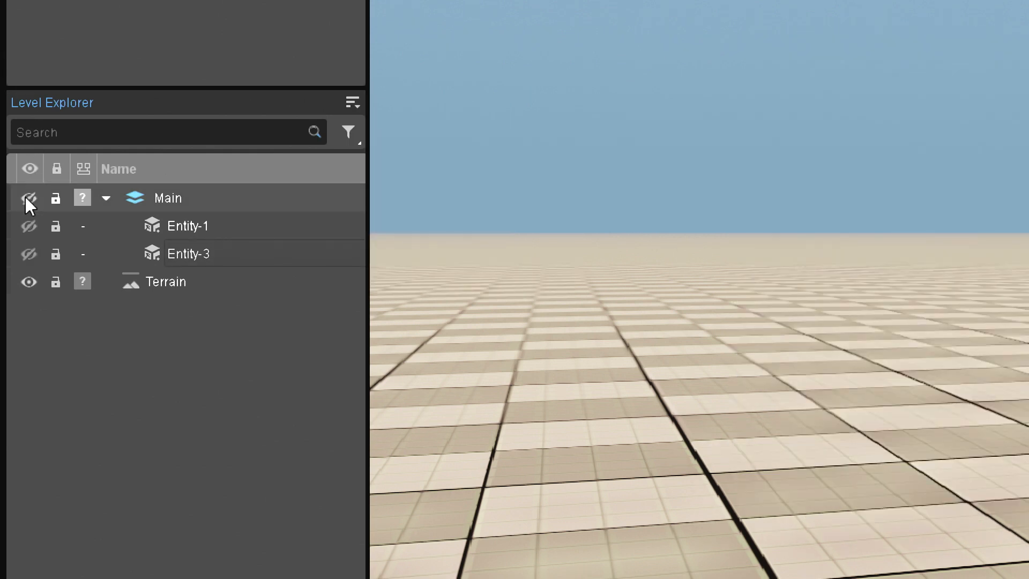
{"action": "left_click", "coordinate": [25, 199]}
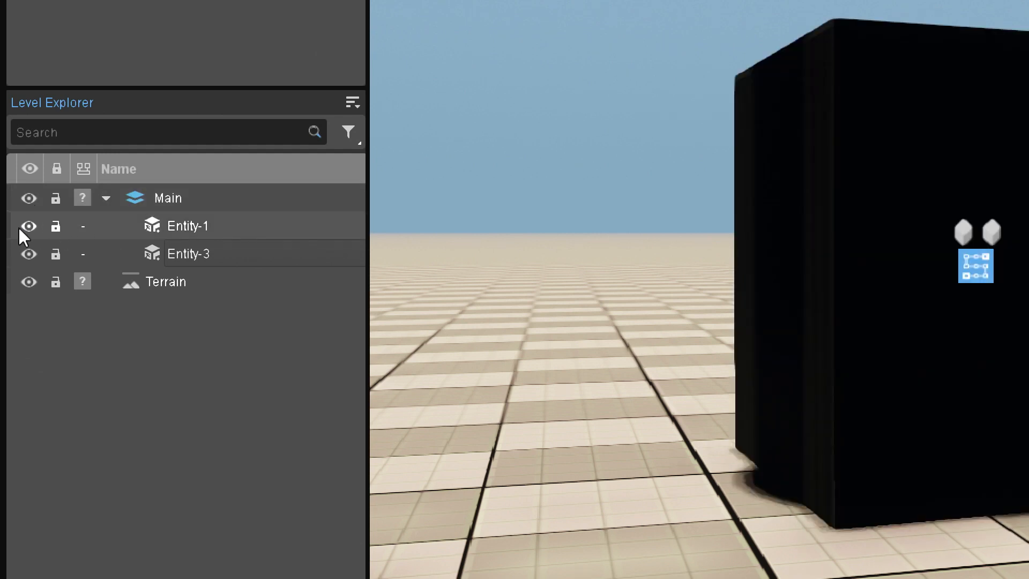
{"action": "double_click", "coordinate": [27, 226]}
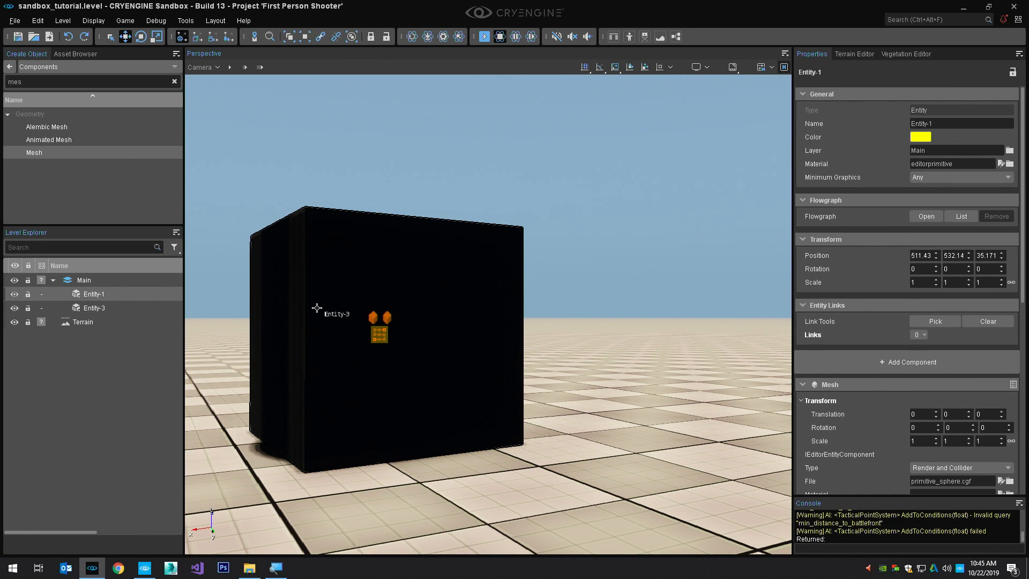
Select the cube in the viewport and undo its last move
{"action": "left_click", "coordinate": [317, 308]}
{"action": "scroll", "coordinate": [317, 308], "scroll_direction": "down", "scroll_amount": 5}
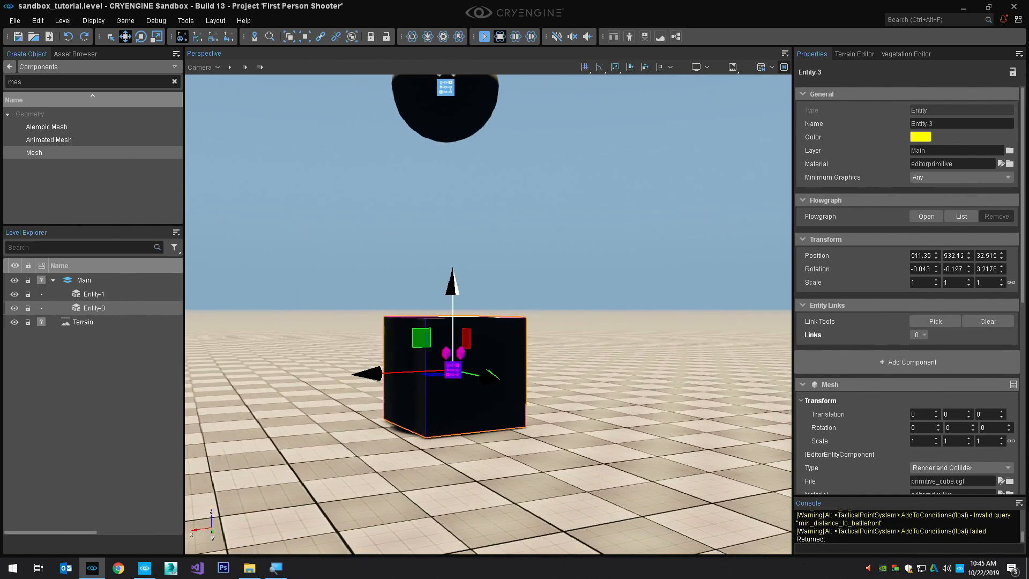
{"action": "key", "text": "ctrl+z"}
{"action": "right_click_drag", "start_coordinate": [356, 329], "coordinate": [442, 325]}
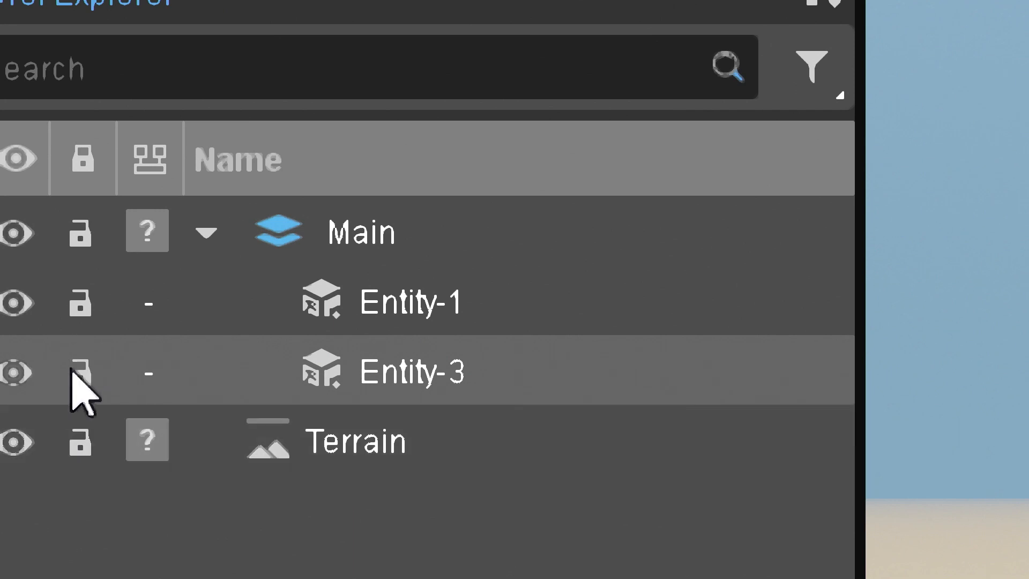
Lock Entity-3, try to select the locked cube in the viewport, and unlock it again
{"action": "left_click", "coordinate": [72, 372]}
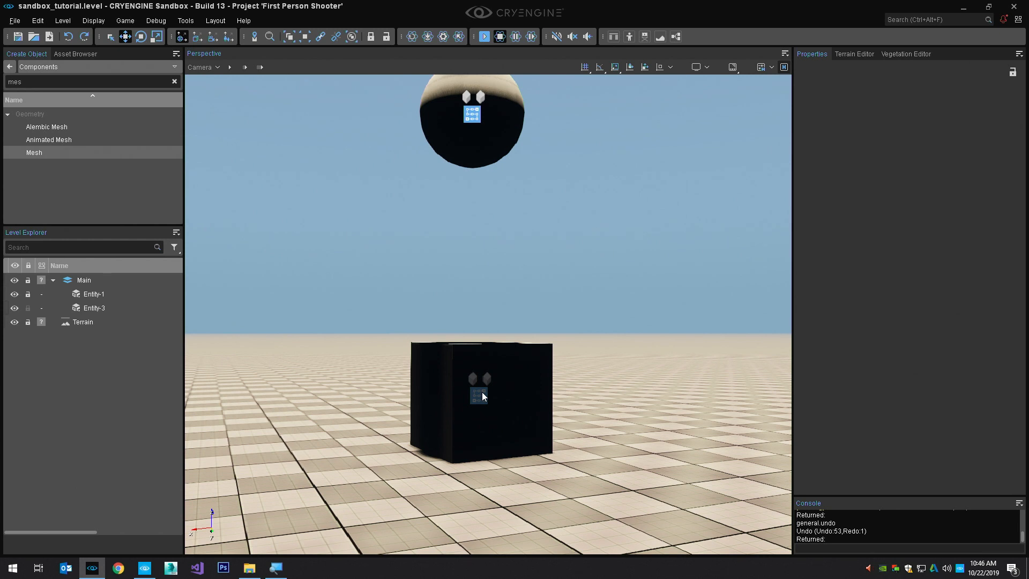
{"action": "middle_click_drag", "start_coordinate": [482, 392], "coordinate": [482, 417]}
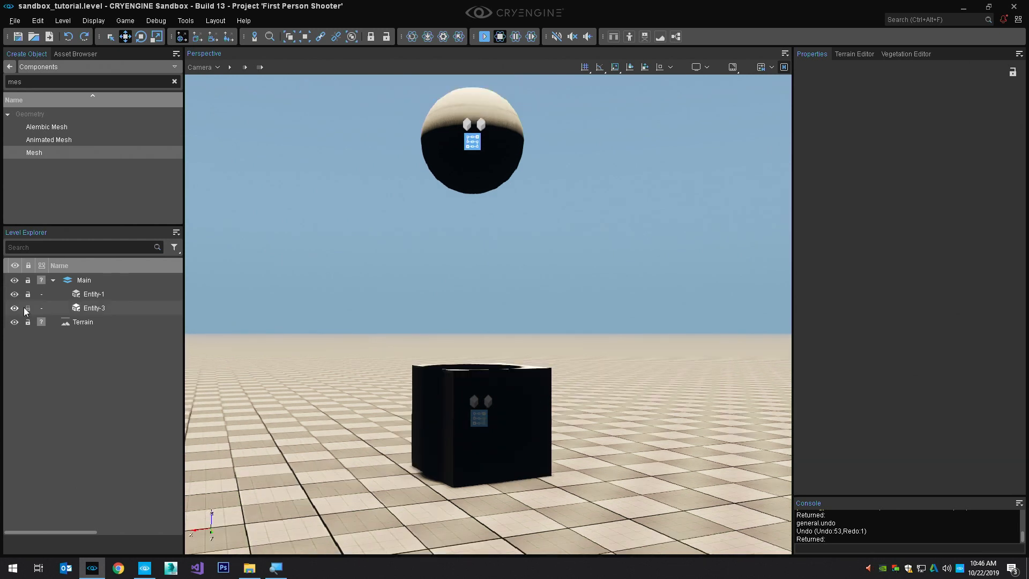
{"action": "left_click", "coordinate": [29, 309]}
Rename Entity-3, the cube, as cube-1 in the Level Explorer
{"action": "left_click", "coordinate": [85, 309]}
{"action": "left_click", "coordinate": [89, 308]}
{"action": "type", "text": "cube"}
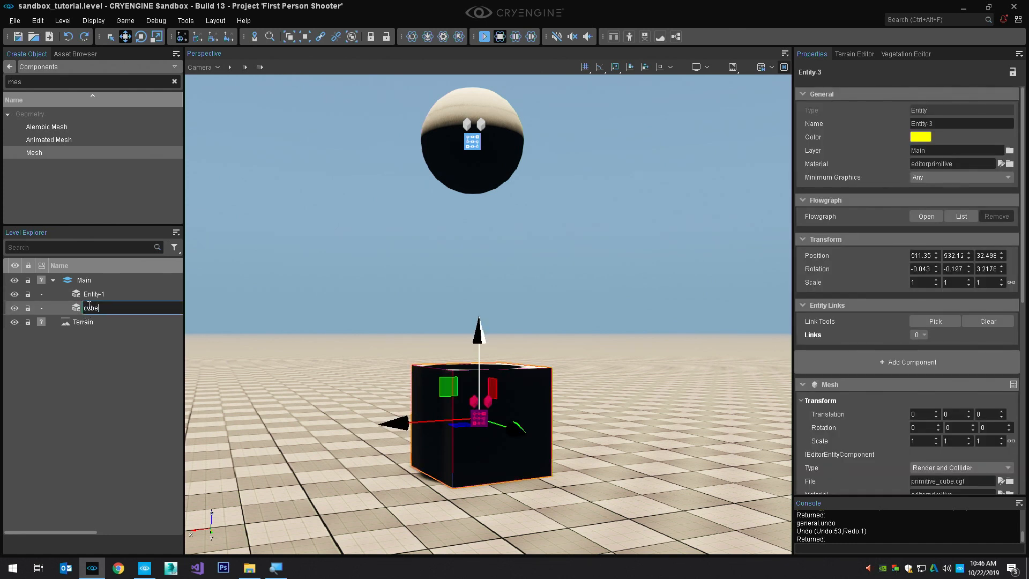
{"action": "type", "text": "-1"}
{"action": "key", "text": "Return"}
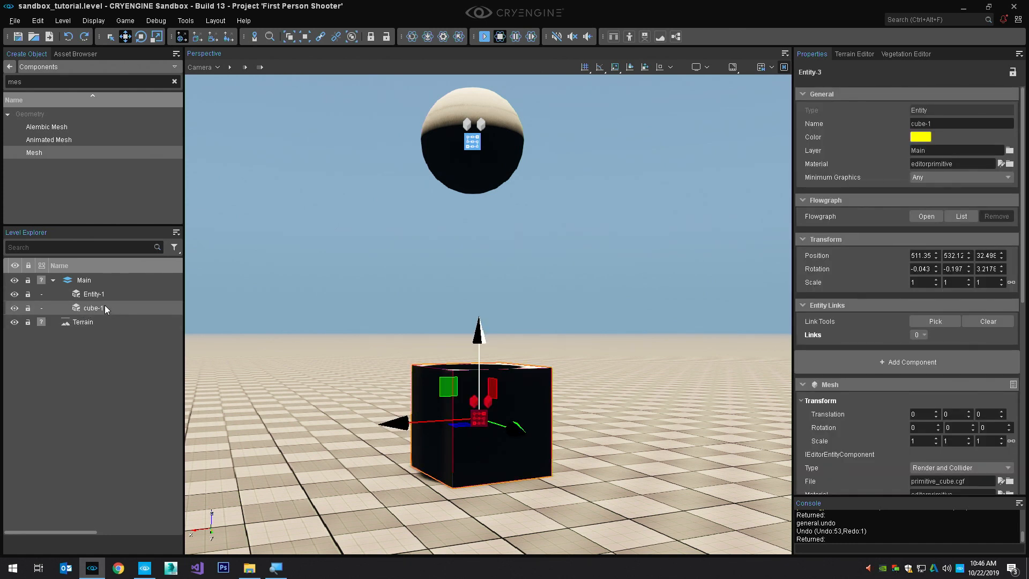
Rename Entity-1, the sphere, as ball-1 in the Level Explorer
{"action": "left_click", "coordinate": [98, 298]}
{"action": "left_click", "coordinate": [98, 298]}
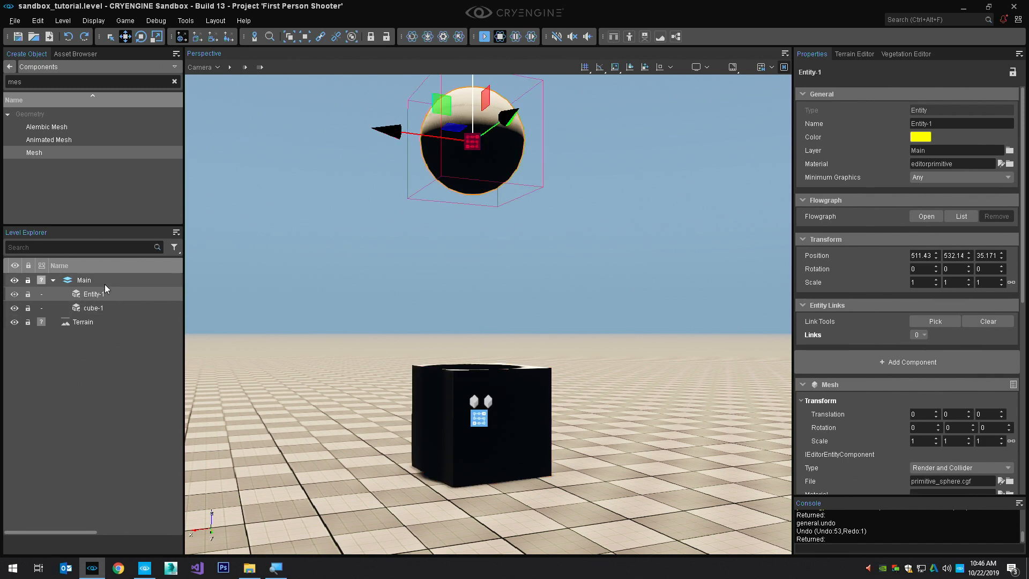
{"action": "type", "text": "ball-1"}
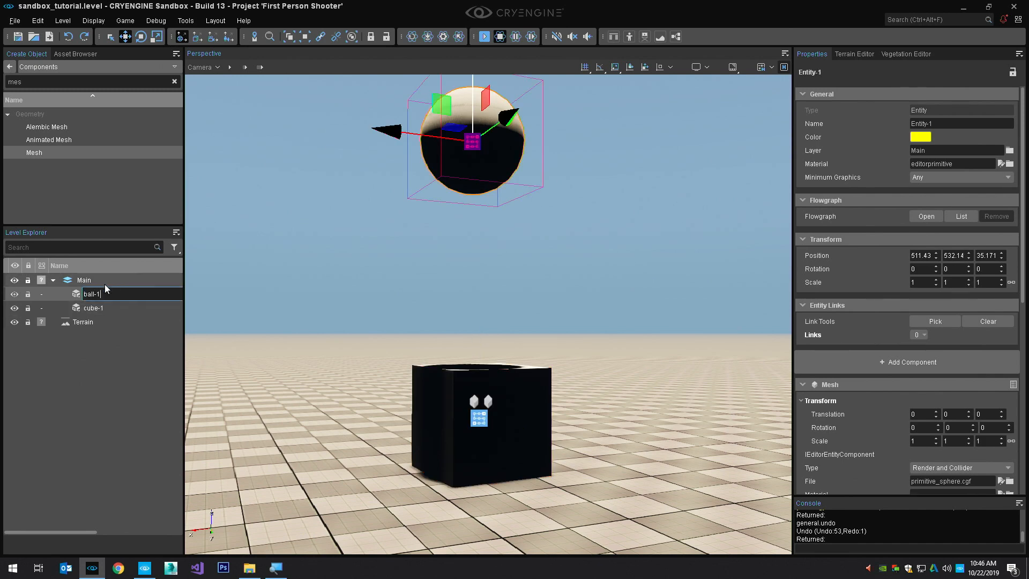
{"action": "key", "text": "Return"}
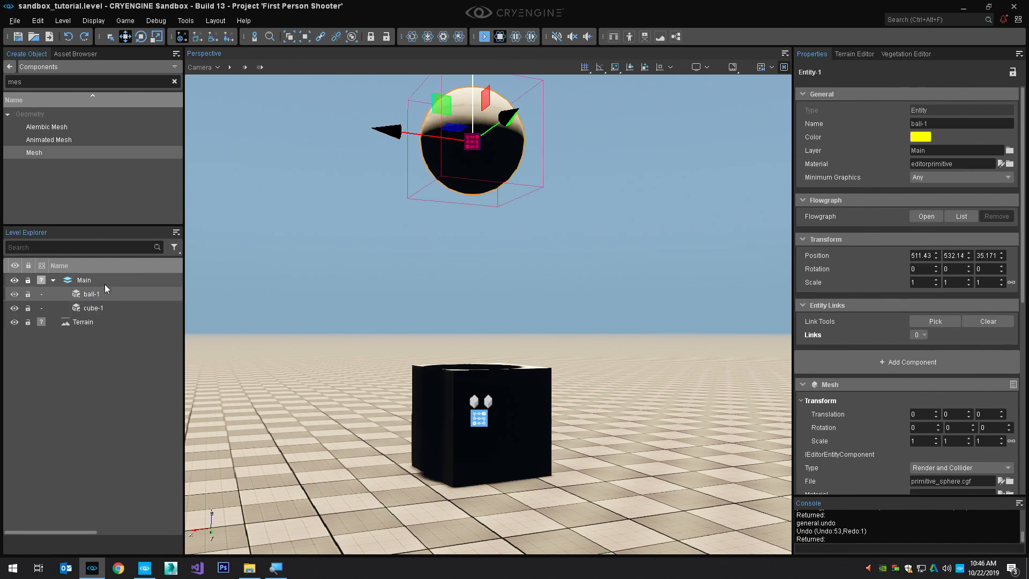
{"action": "left_click", "coordinate": [453, 225]}
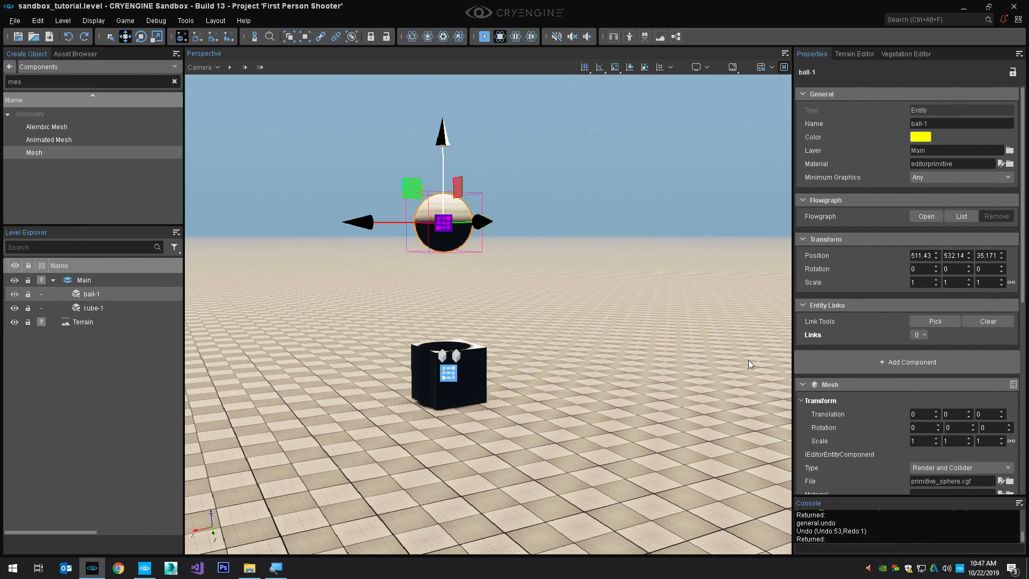
Replace the mesh file of ball-1 with primitive_pyramid from the engine's objects folder
{"action": "scroll", "coordinate": [1018, 397], "scroll_direction": "down", "scroll_amount": 3}
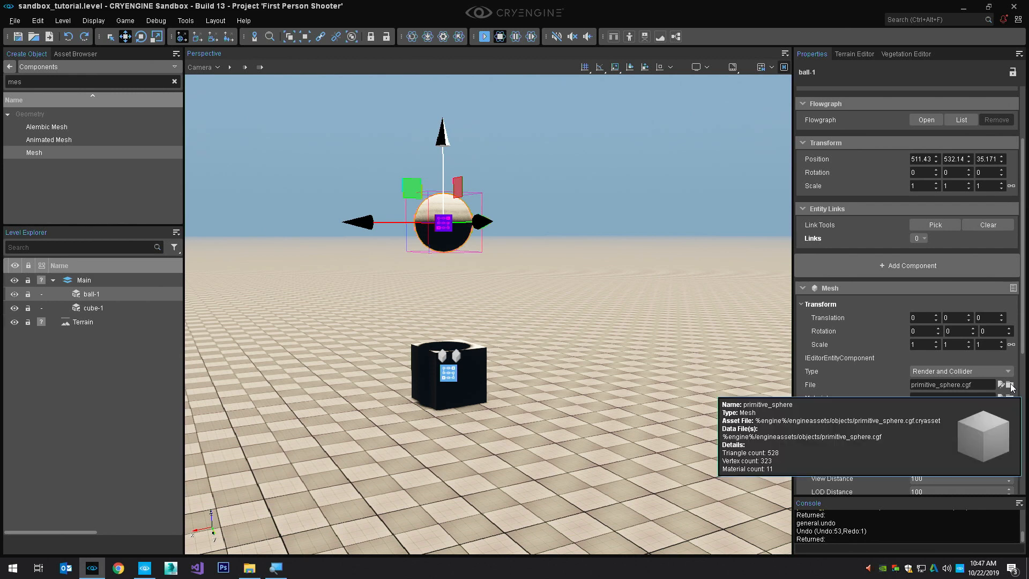
{"action": "left_click", "coordinate": [1010, 386]}
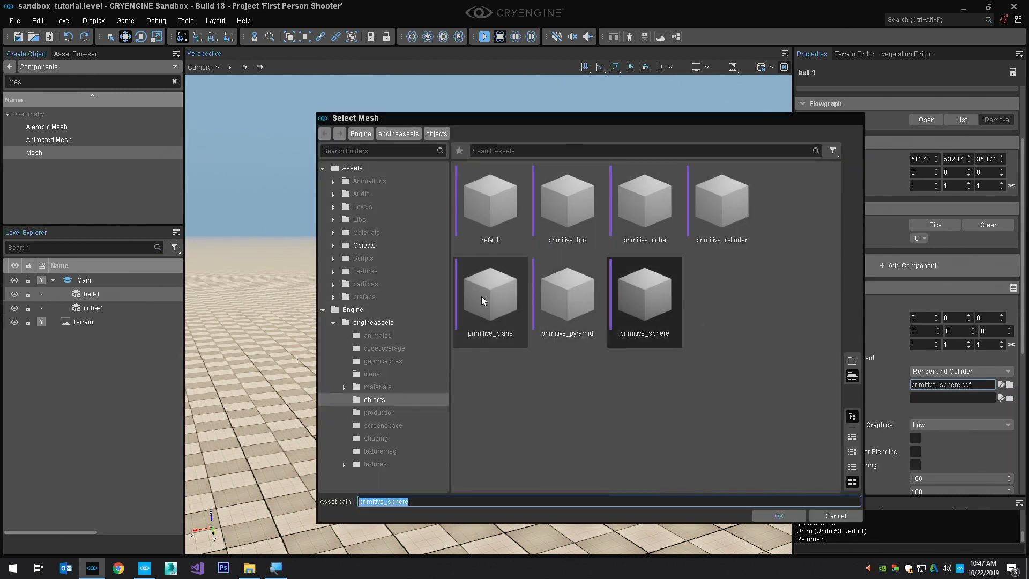
{"action": "left_click", "coordinate": [557, 300]}
{"action": "double_click", "coordinate": [557, 300]}
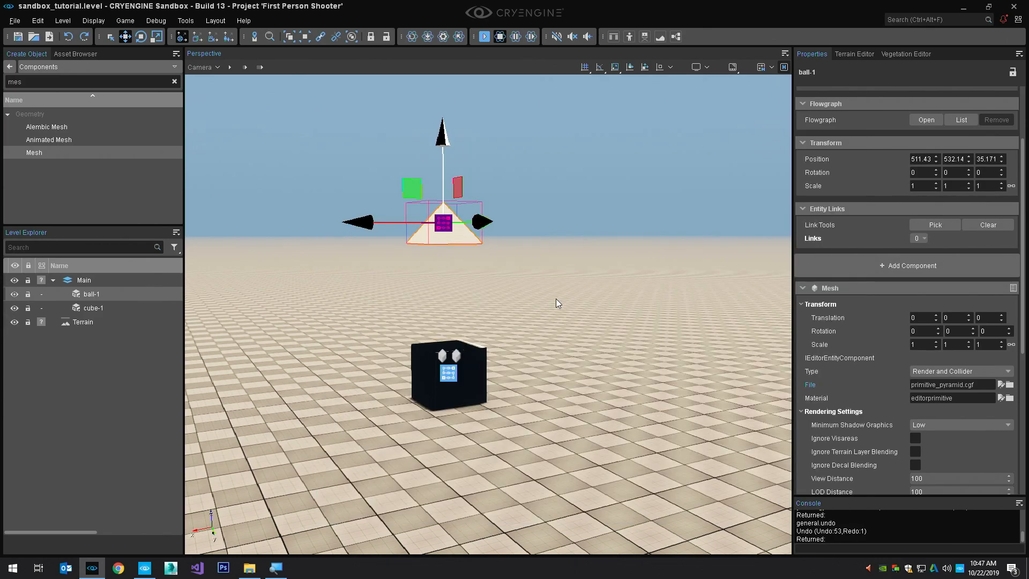
{"action": "middle_click_drag", "start_coordinate": [529, 245], "coordinate": [597, 224], "text": "alt"}
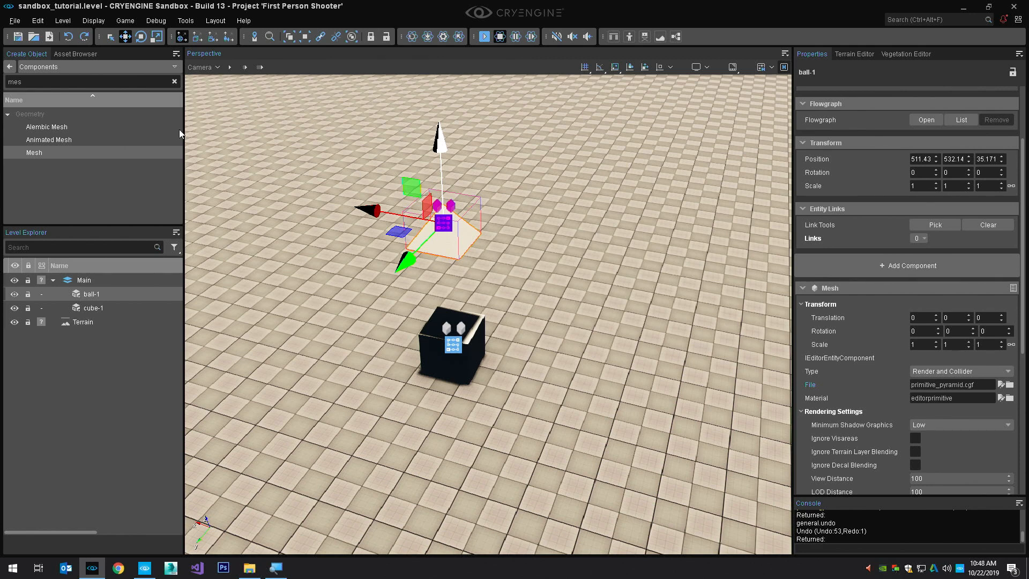
Open the Environment Editor and dock it below the viewport across the full width of the layout
{"action": "left_click", "coordinate": [187, 22]}
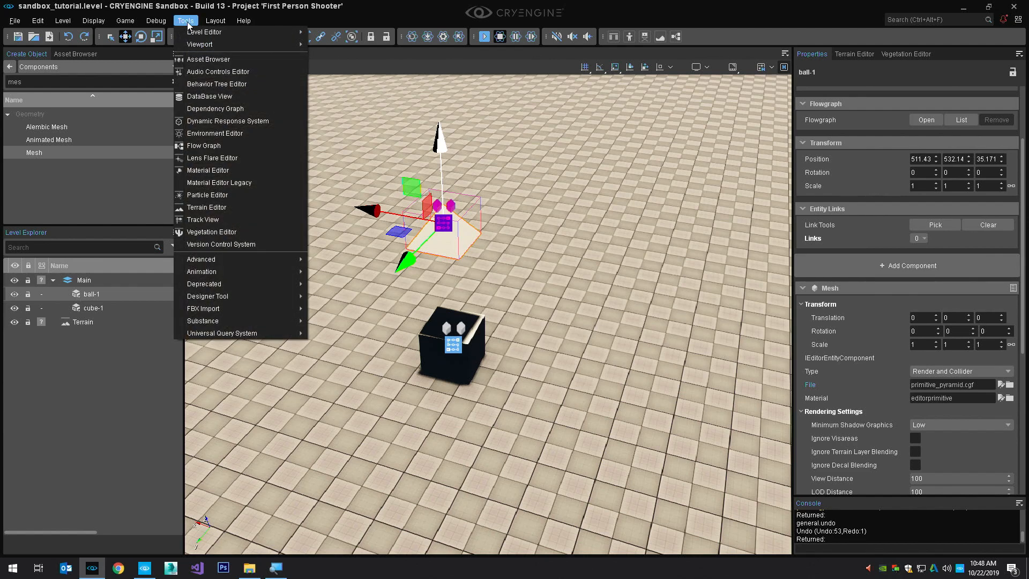
{"action": "left_click", "coordinate": [242, 134]}
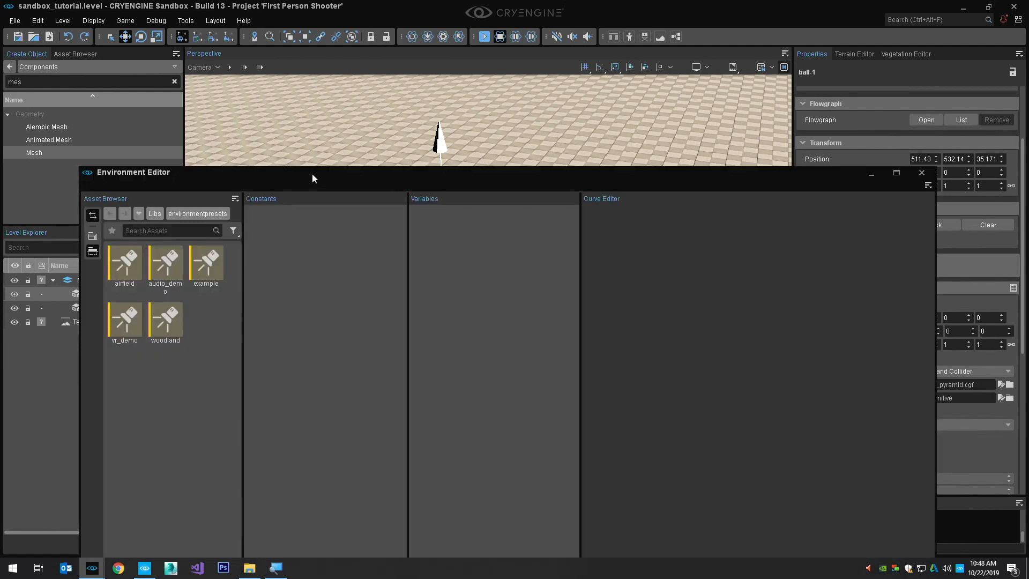
{"action": "left_click_drag", "start_coordinate": [312, 174], "coordinate": [515, 534]}
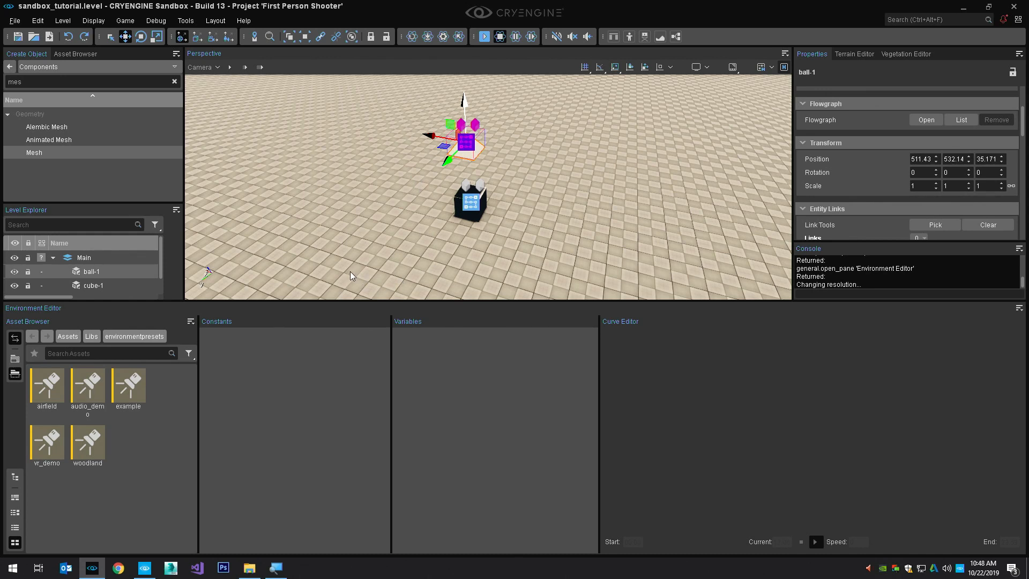
Create a new Environment asset named sandbox_tutorial in the environmentpresets folder
{"action": "left_click", "coordinate": [191, 322]}
{"action": "mouse_move", "coordinate": [205, 334]}
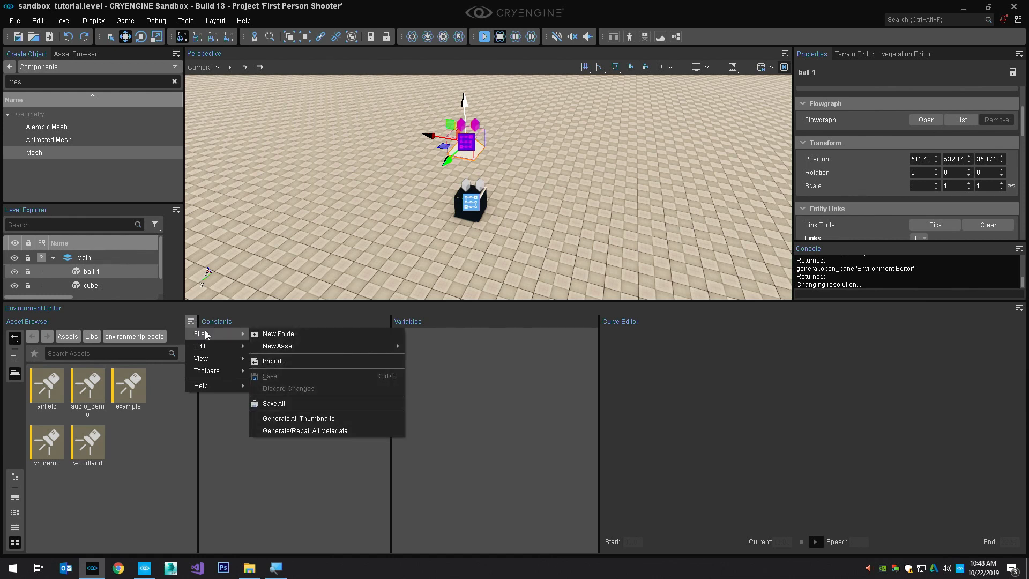
{"action": "mouse_move", "coordinate": [242, 344]}
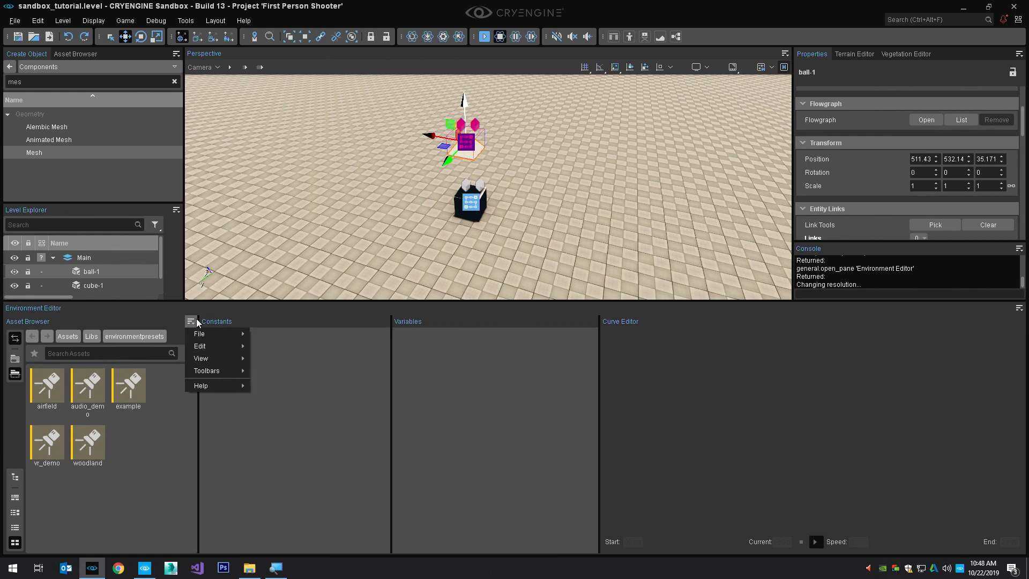
{"action": "mouse_move", "coordinate": [291, 346]}
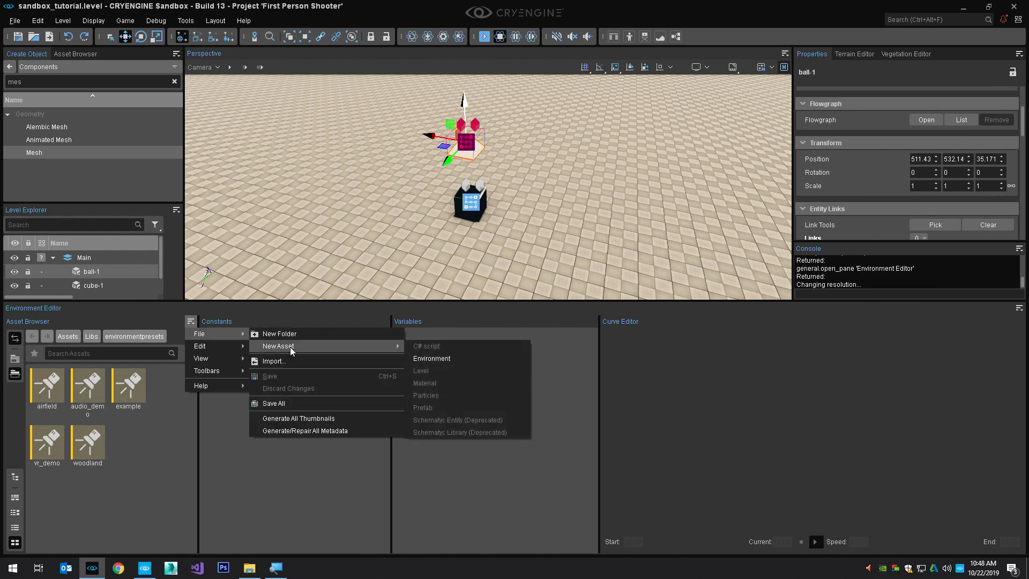
{"action": "left_click", "coordinate": [438, 358]}
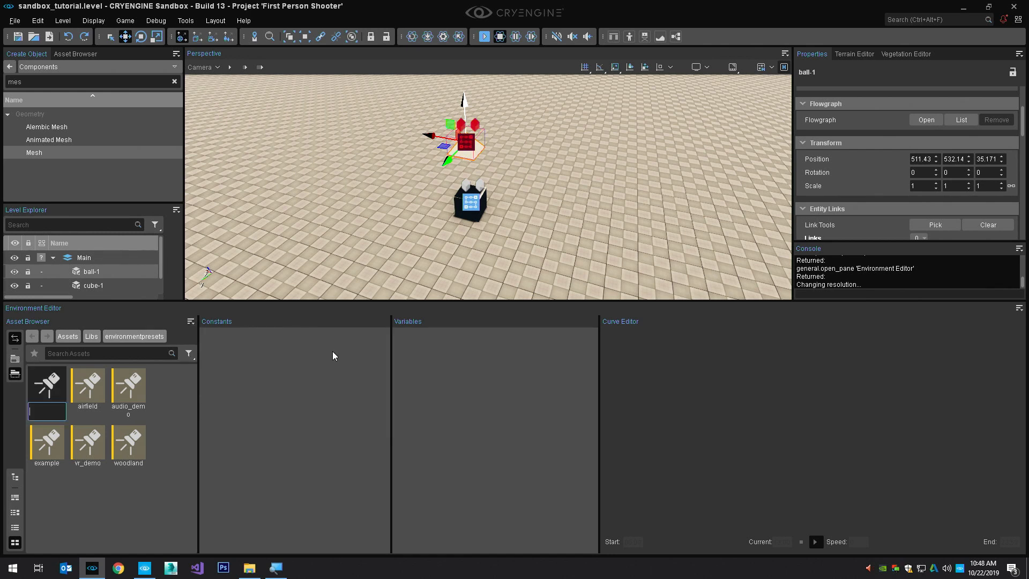
{"action": "type", "text": "sandb"}
{"action": "type", "text": "ox_tutorial"}
{"action": "key", "text": "Return"}
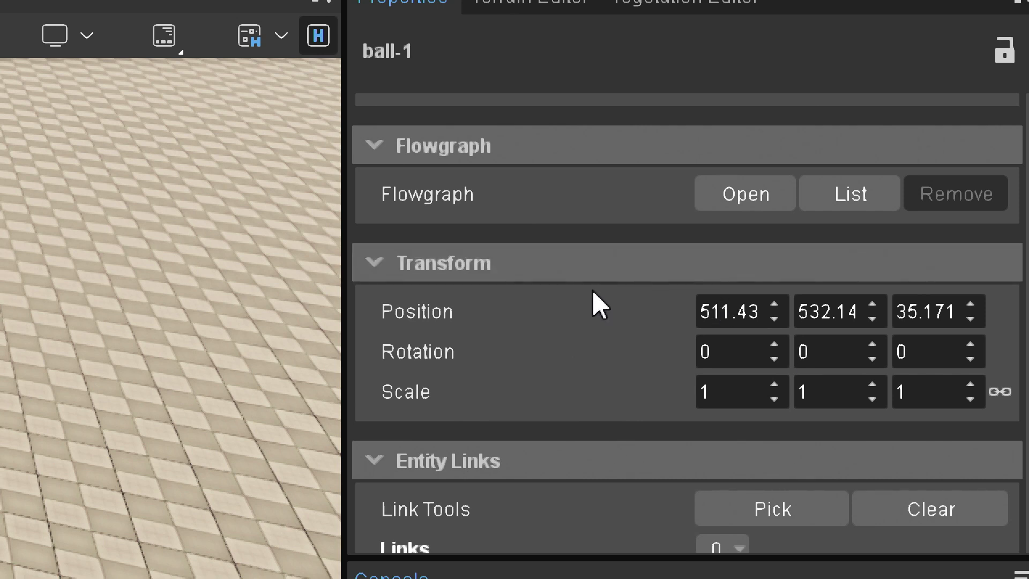
Set the X position of ball-1 to 512
{"action": "double_click", "coordinate": [730, 311]}
{"action": "type", "text": "5"}
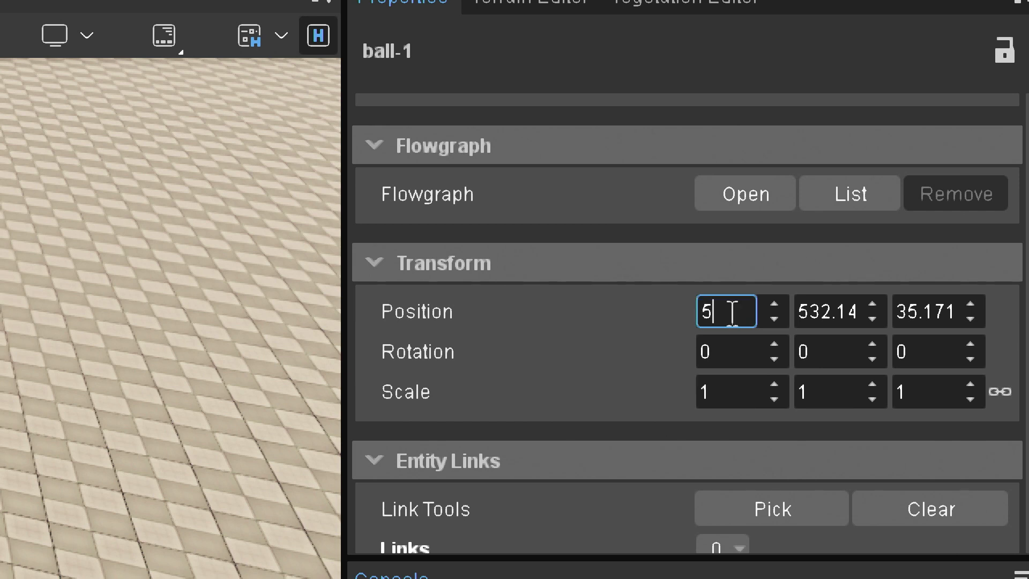
{"action": "type", "text": "12"}
{"action": "key", "text": "Return"}
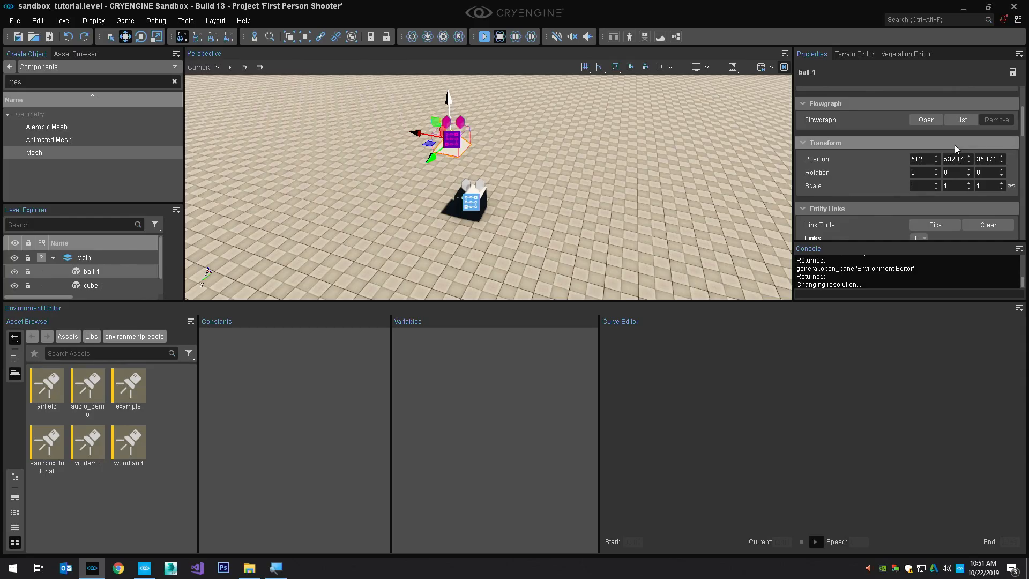
Adjust the Y position of ball-1 in small increments and set it to 512
{"action": "mouse_move", "coordinate": [968, 160]}
{"action": "left_mouse_down"}
{"action": "mouse_move", "coordinate": [968, 181]}
{"action": "mouse_move", "coordinate": [968, 96]}
{"action": "mouse_move", "coordinate": [964, 159]}
{"action": "left_mouse_up"}
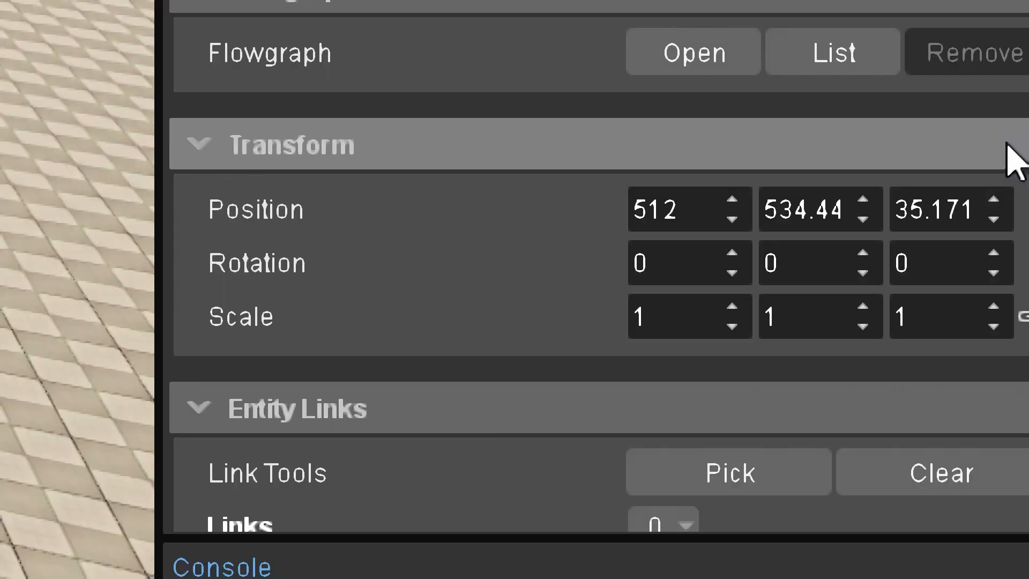
{"action": "left_click", "coordinate": [860, 202]}
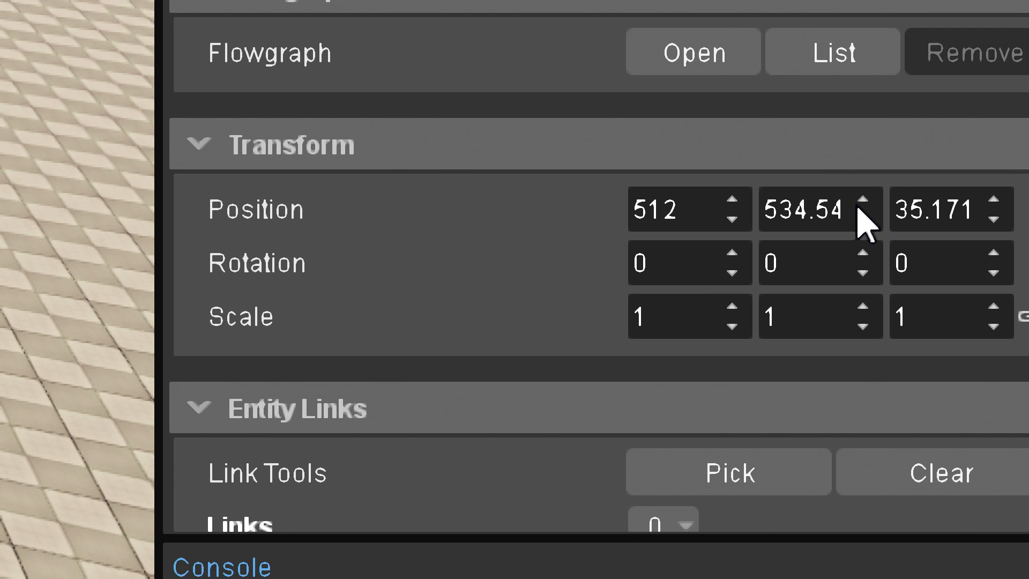
{"action": "left_click", "coordinate": [864, 200]}
{"action": "left_click", "coordinate": [864, 200]}
{"action": "left_click", "coordinate": [863, 200]}
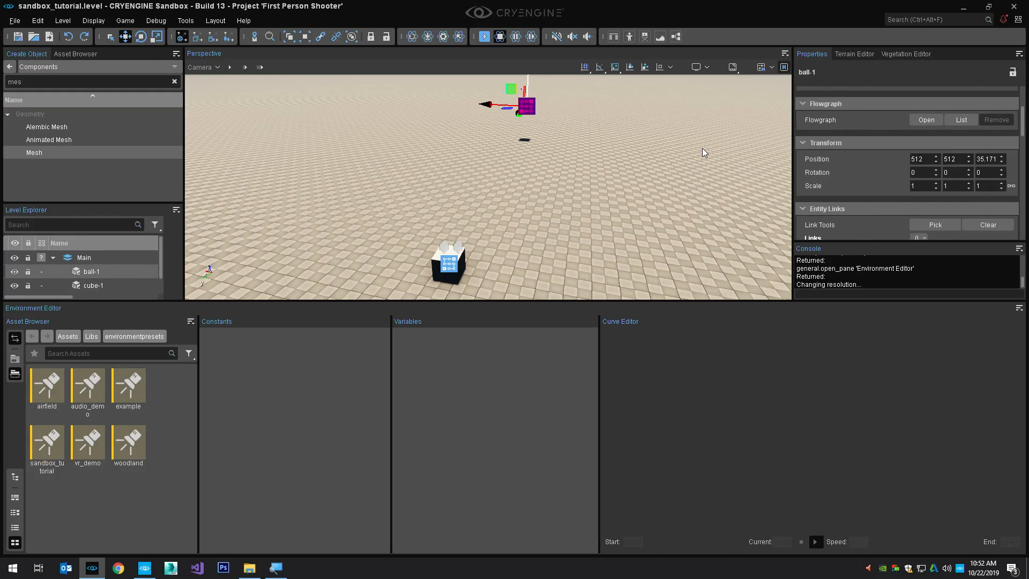
Frame ball-1 in the viewport and rotate it freely around its axes with the Rotate tool
{"action": "mouse_move", "coordinate": [632, 116]}
{"action": "right_mouse_down"}
{"action": "mouse_move", "coordinate": [628, 96]}
{"action": "mouse_move", "coordinate": [631, 118]}
{"action": "right_mouse_up"}
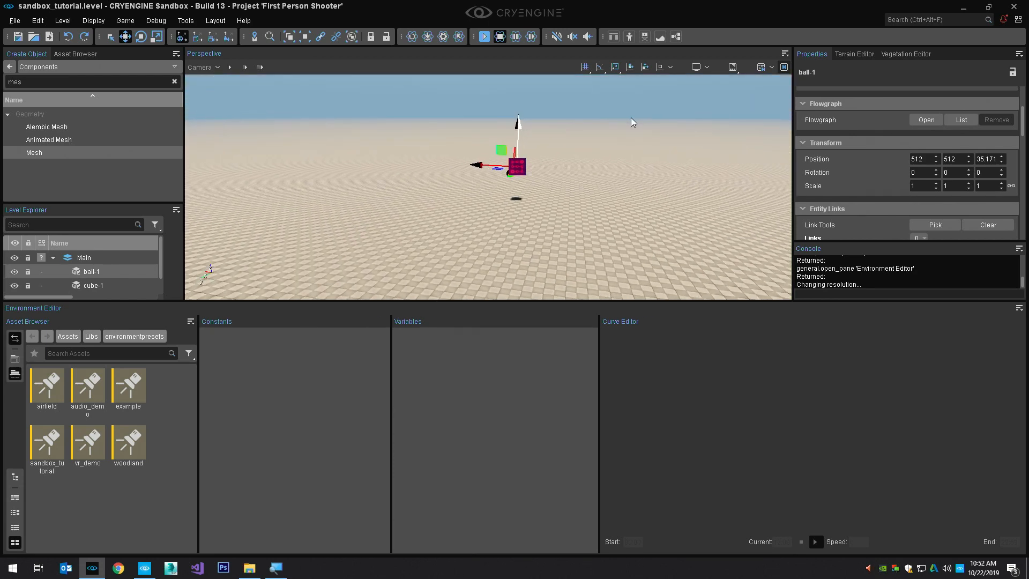
{"action": "key", "text": "z"}
{"action": "key", "text": "3"}
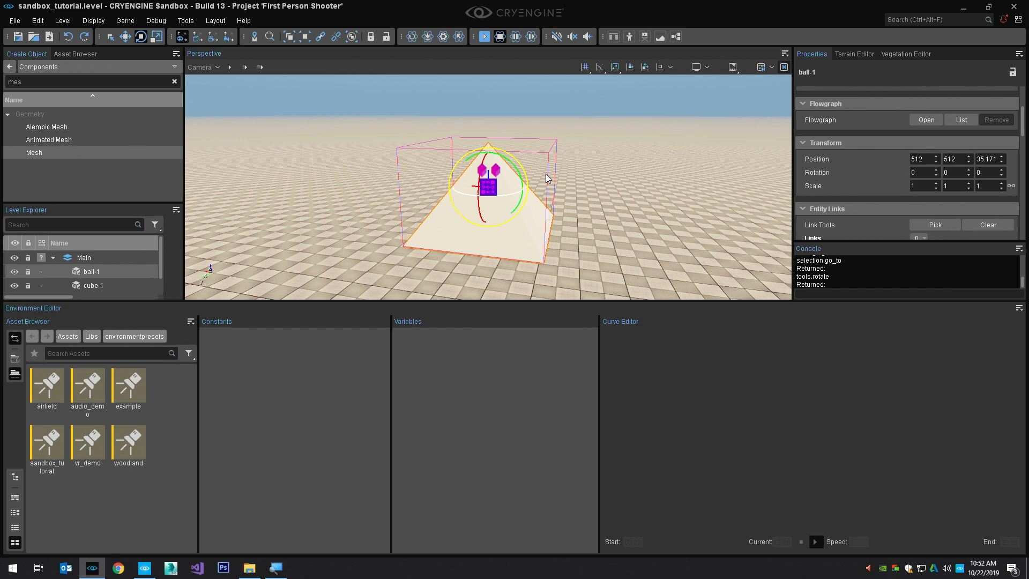
{"action": "mouse_move", "coordinate": [527, 163]}
{"action": "middle_mouse_down"}
{"action": "mouse_move", "coordinate": [563, 129]}
{"action": "mouse_move", "coordinate": [502, 185]}
{"action": "mouse_move", "coordinate": [523, 160]}
{"action": "middle_mouse_up"}
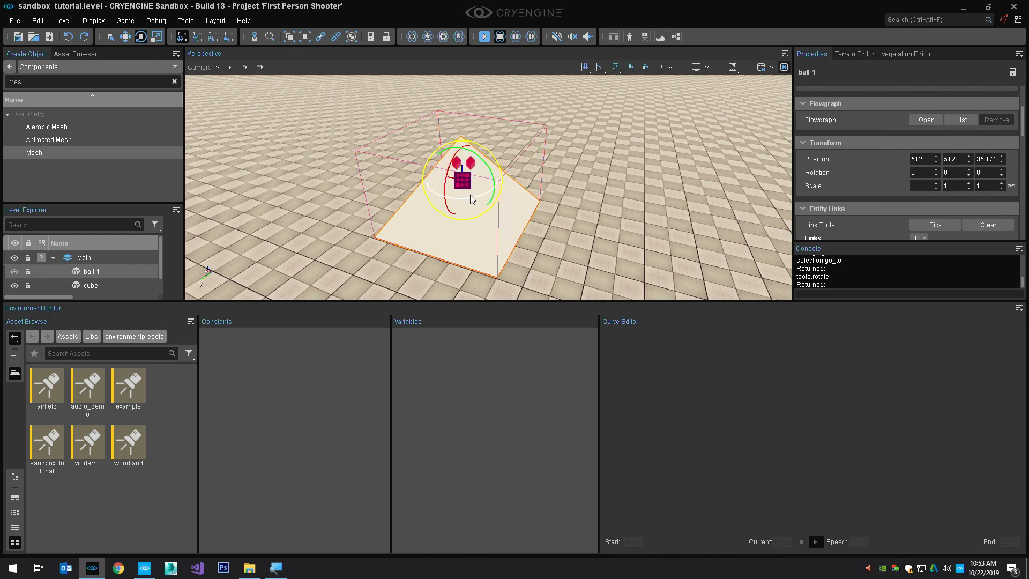
{"action": "left_click_drag", "start_coordinate": [459, 199], "coordinate": [499, 178]}
Undo the free rotations of ball-1 and set its Z rotation to 0
{"action": "key", "text": "ctrl+z"}
{"action": "key", "text": "ctrl+z"}
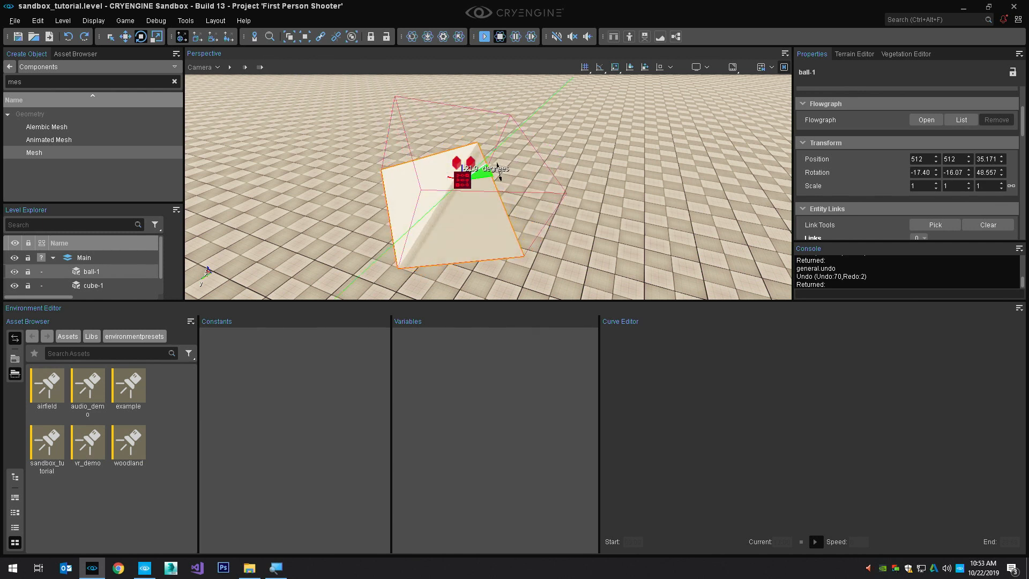
{"action": "key", "text": "ctrl+z"}
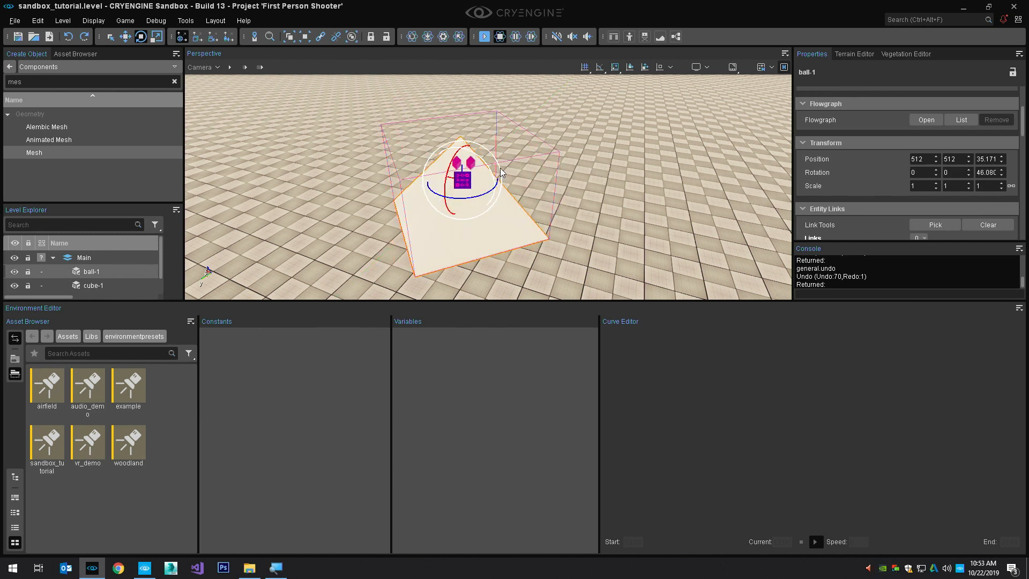
{"action": "left_click", "coordinate": [986, 172]}
{"action": "type", "text": "0"}
{"action": "key", "text": "Return"}
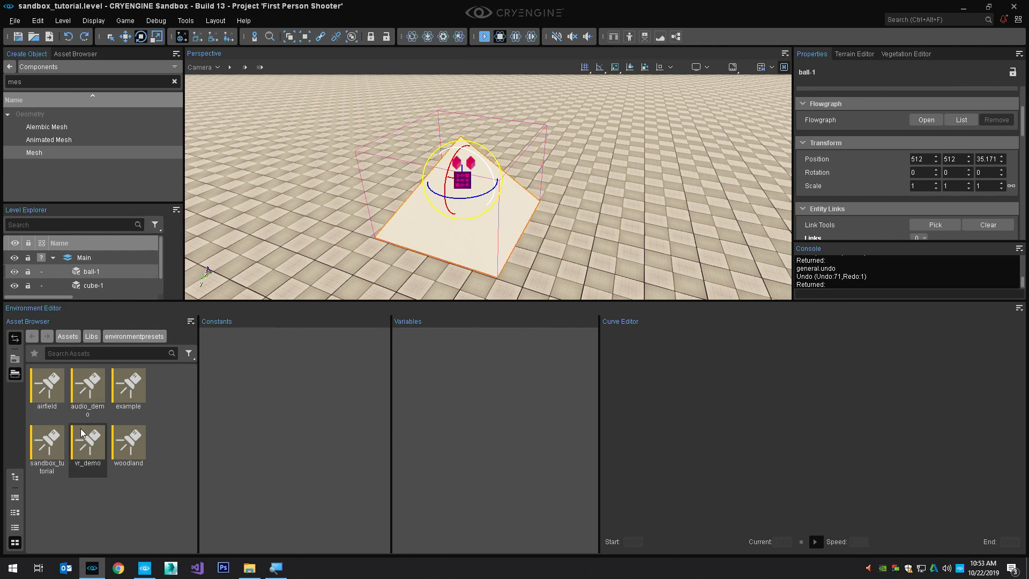
Open the sandbox_tutorial environment preset for editing and set the Longitude of its Sun constants to 25
{"action": "double_click", "coordinate": [58, 448]}
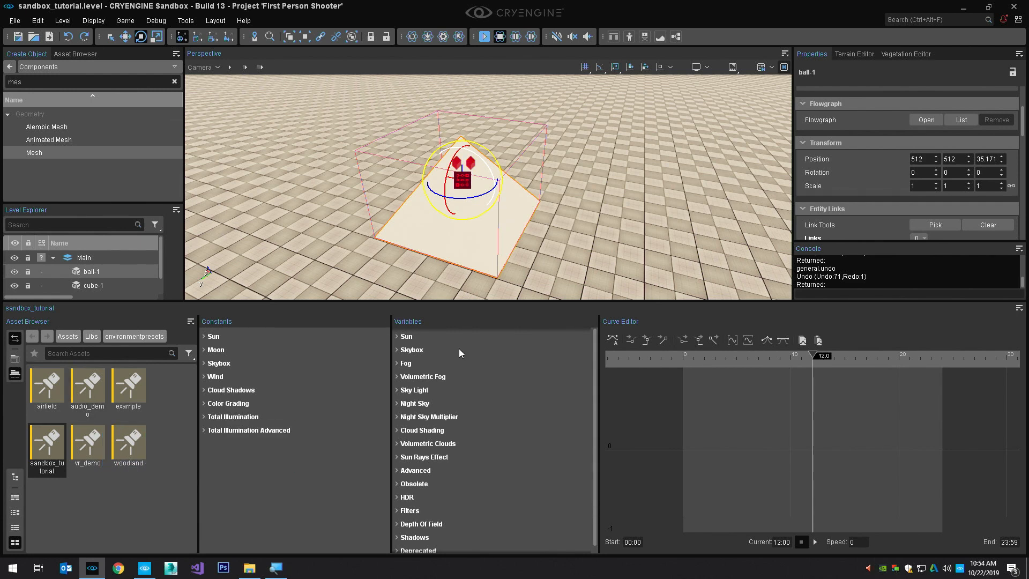
{"action": "scroll", "coordinate": [566, 221], "scroll_direction": "down", "scroll_amount": 6}
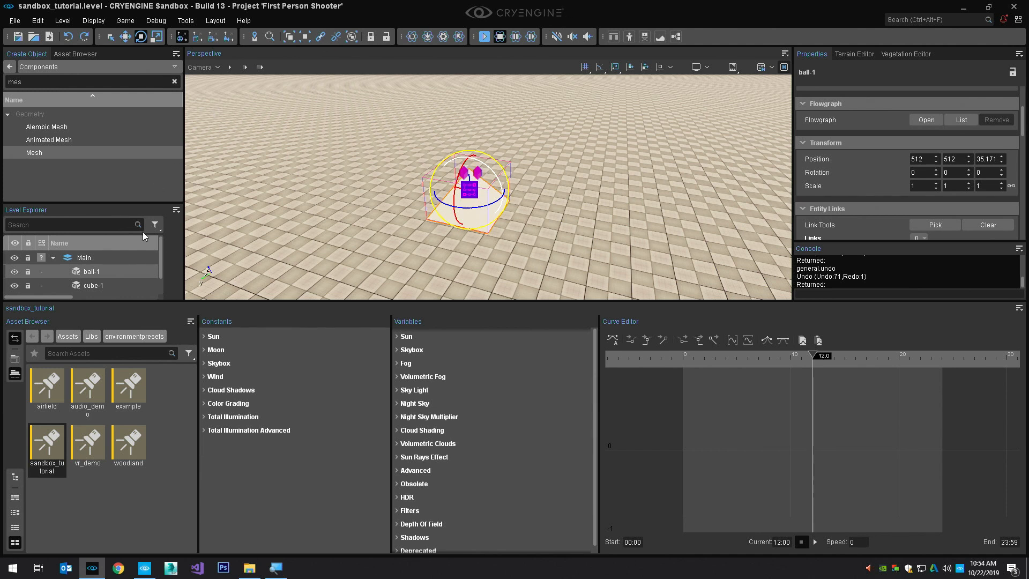
{"action": "left_click", "coordinate": [205, 336]}
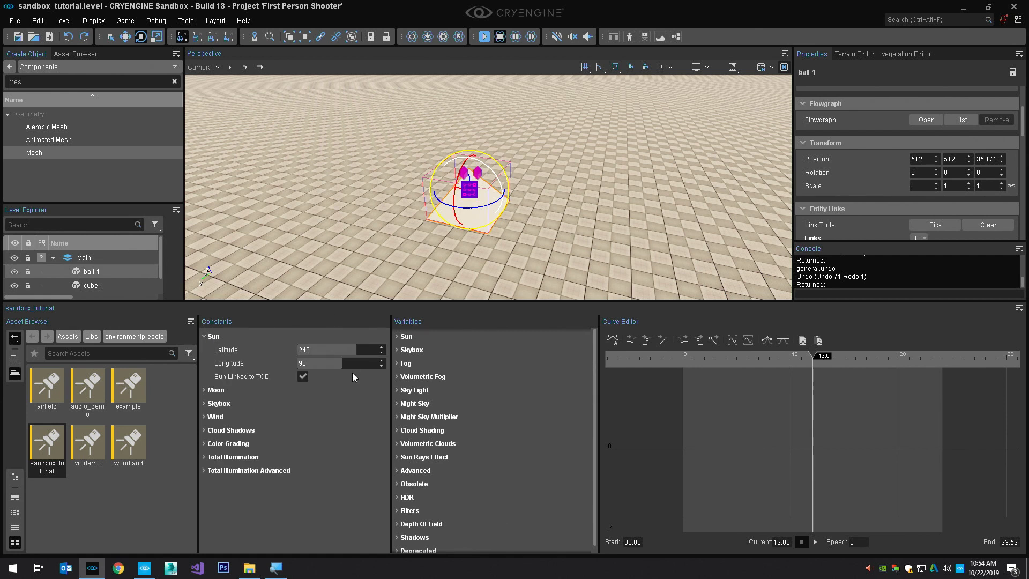
{"action": "left_click", "coordinate": [330, 365]}
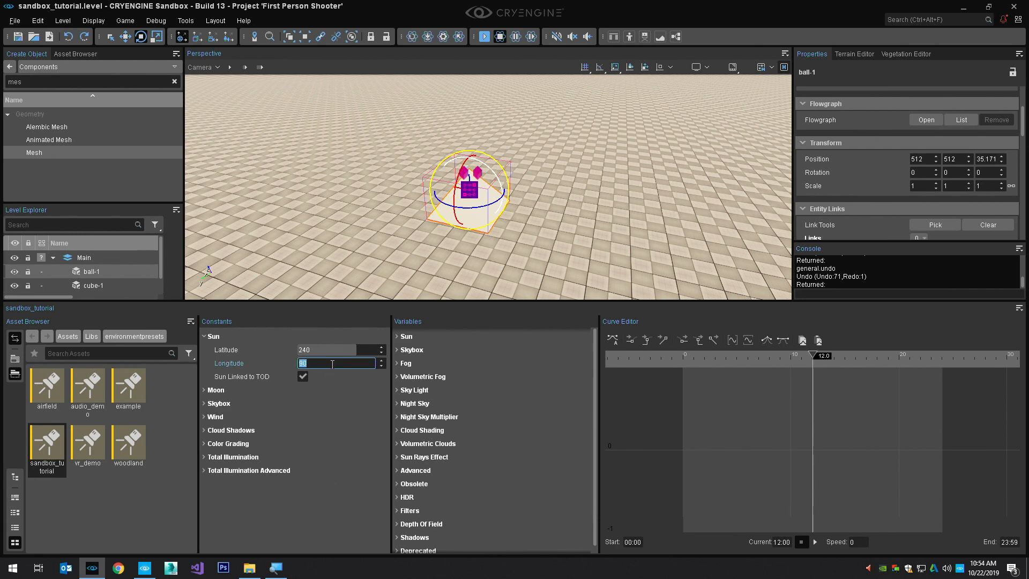
{"action": "type", "text": "25"}
{"action": "key", "text": "Return"}
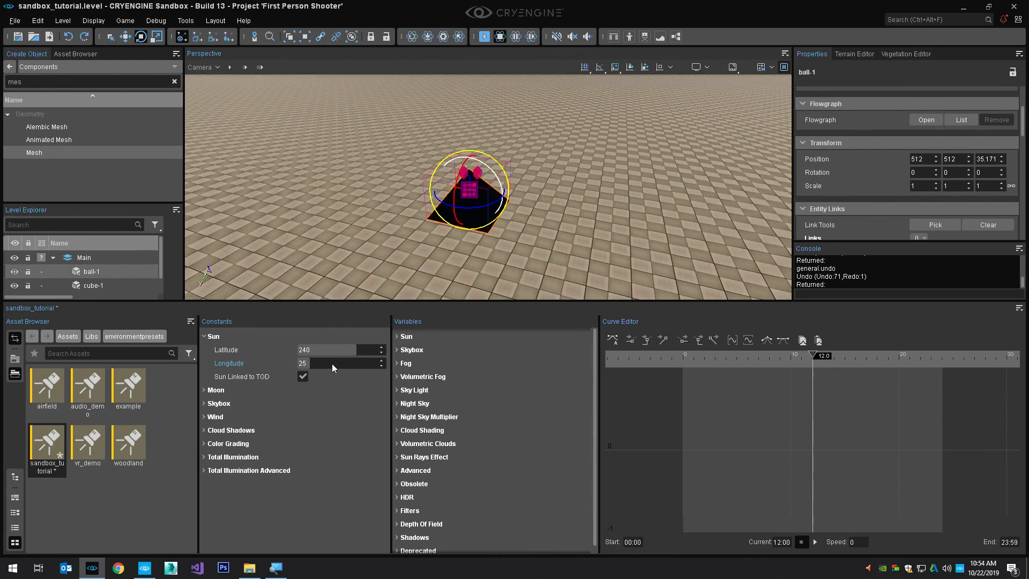
Switch to the Select tool and examine the sunlight on the pyramid in a fullscreen viewport
{"action": "middle_click_drag", "start_coordinate": [574, 194], "coordinate": [628, 178], "text": "alt"}
{"action": "key", "text": "1"}
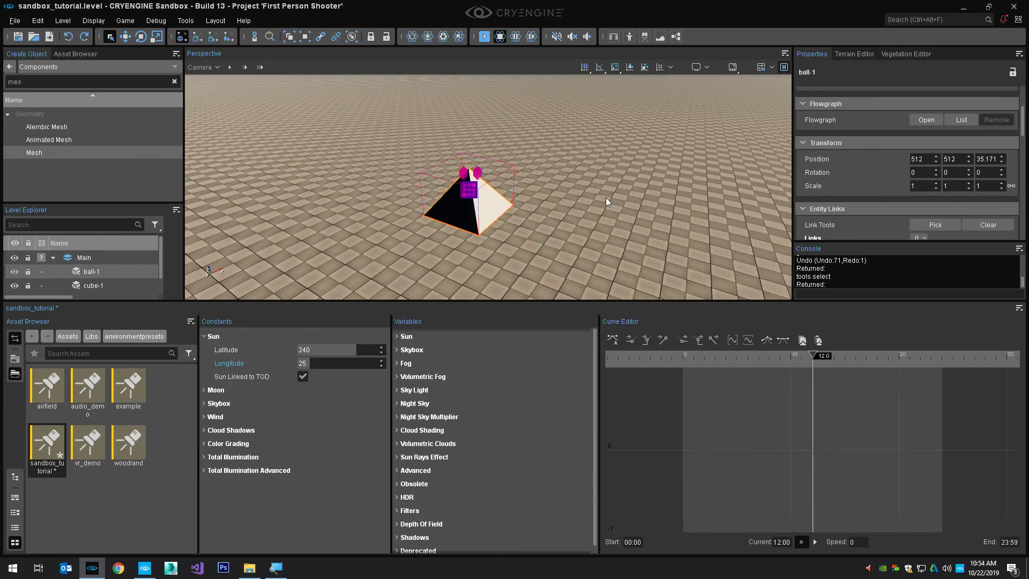
{"action": "key", "text": "F11"}
{"action": "middle_click_drag", "start_coordinate": [605, 197], "coordinate": [536, 140], "text": "alt"}
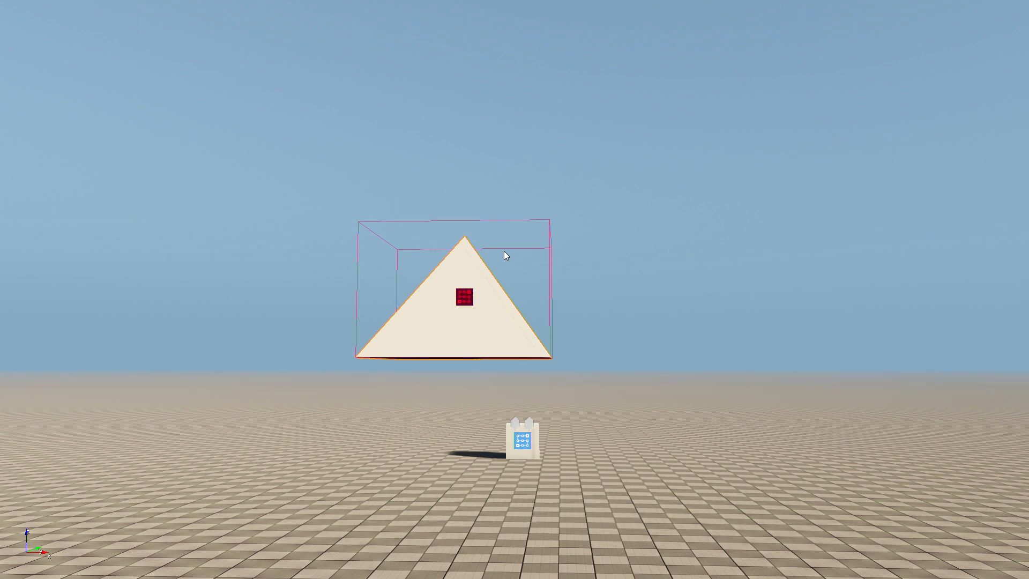
{"action": "key", "text": "ctrl+shift+F11"}
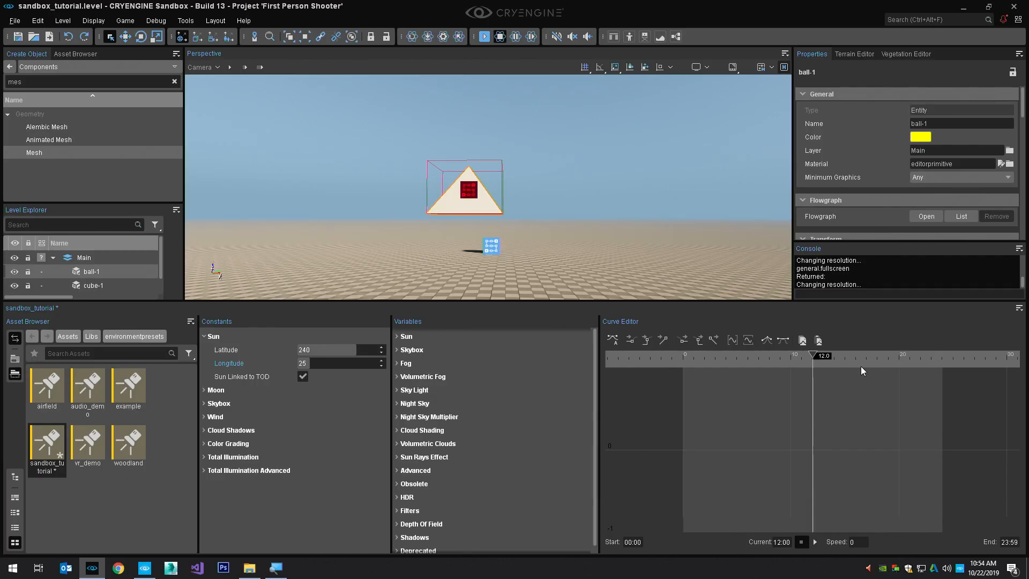
Set the preset's time of day to about 00:17 and examine the moon and night sky
{"action": "left_click_drag", "start_coordinate": [814, 356], "coordinate": [686, 358]}
{"action": "right_click_drag", "start_coordinate": [669, 274], "coordinate": [698, 202]}
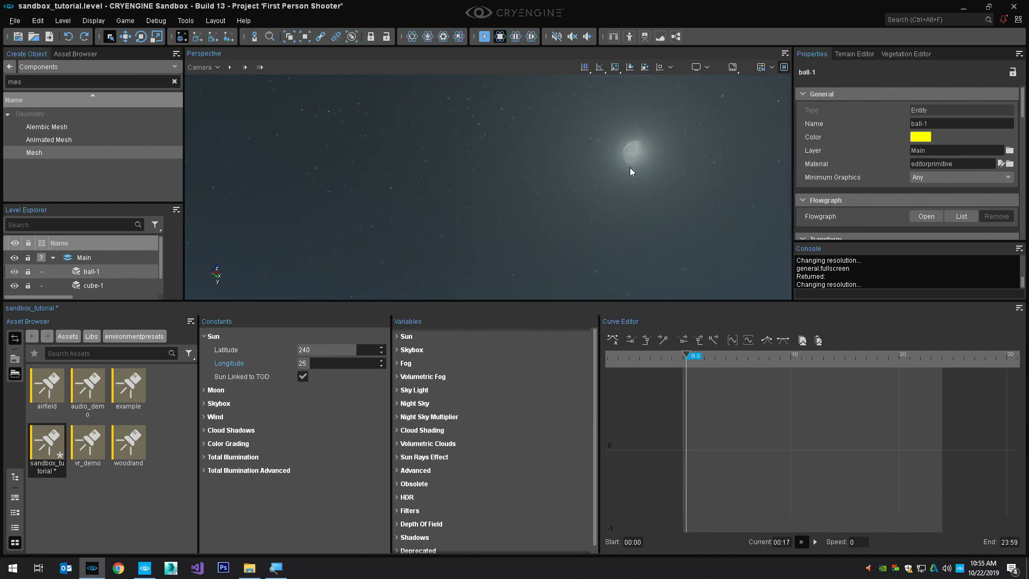
{"action": "right_click_drag", "start_coordinate": [619, 169], "coordinate": [623, 240]}
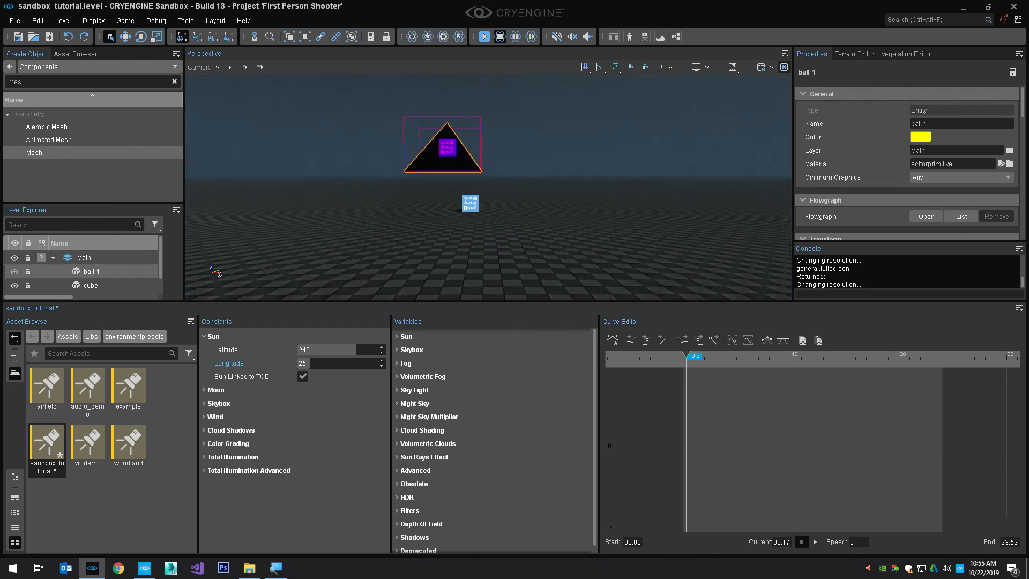
Advance the time of day to about 07:26, set the Sun Longitude to 35, and save the changes
{"action": "mouse_move", "coordinate": [739, 355]}
{"action": "left_mouse_down"}
{"action": "mouse_move", "coordinate": [691, 354]}
{"action": "mouse_move", "coordinate": [704, 353]}
{"action": "left_mouse_up"}
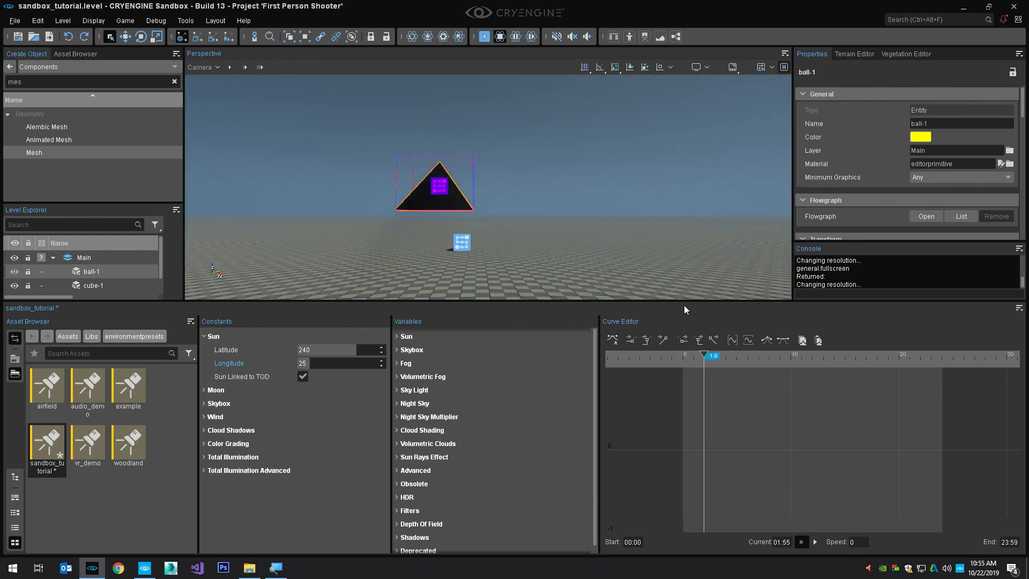
{"action": "right_click_drag", "start_coordinate": [662, 258], "coordinate": [745, 268]}
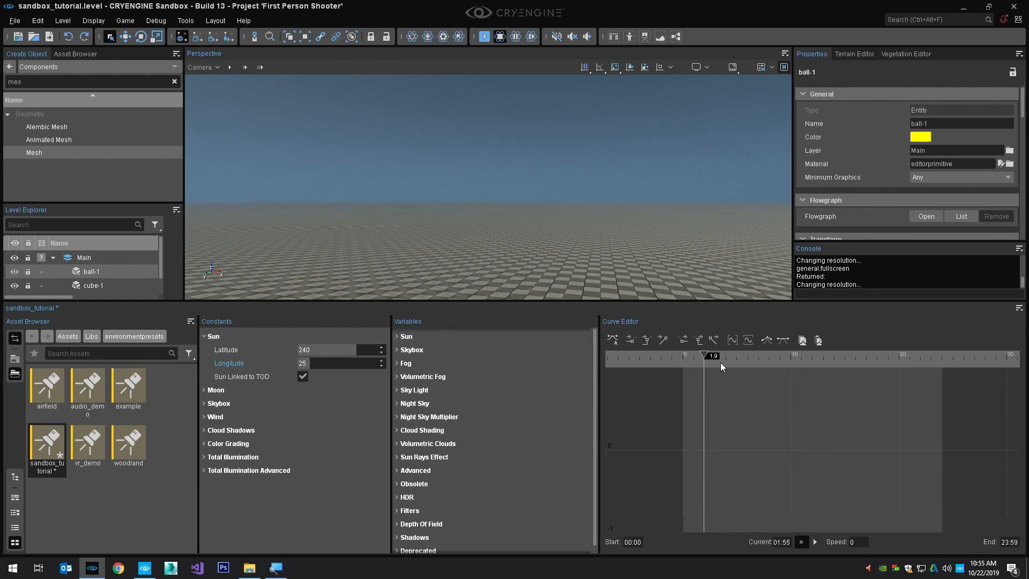
{"action": "mouse_move", "coordinate": [721, 363]}
{"action": "left_mouse_down"}
{"action": "mouse_move", "coordinate": [815, 356]}
{"action": "mouse_move", "coordinate": [741, 350]}
{"action": "mouse_move", "coordinate": [756, 354]}
{"action": "left_mouse_up"}
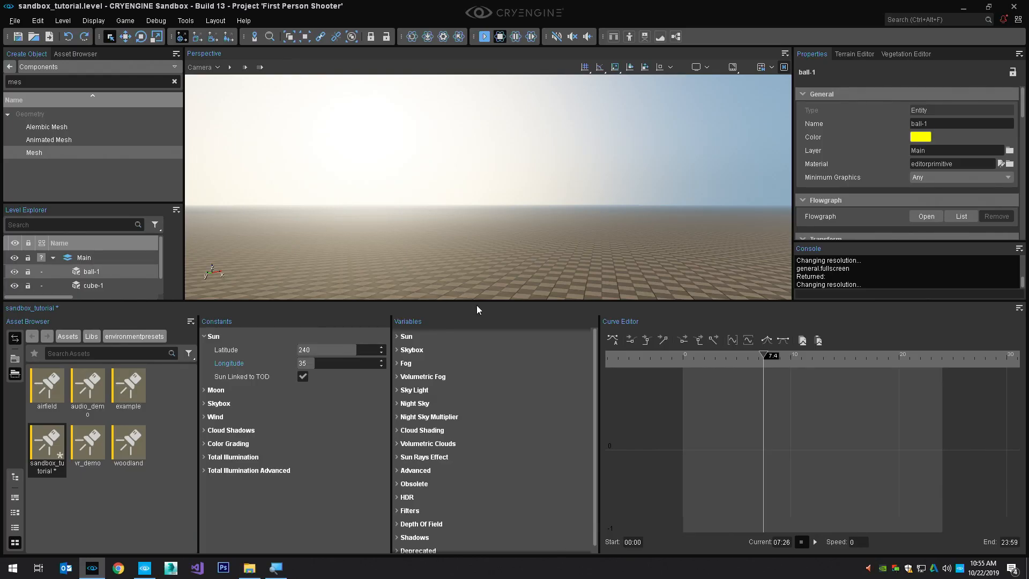
{"action": "key", "text": "ctrl+s"}
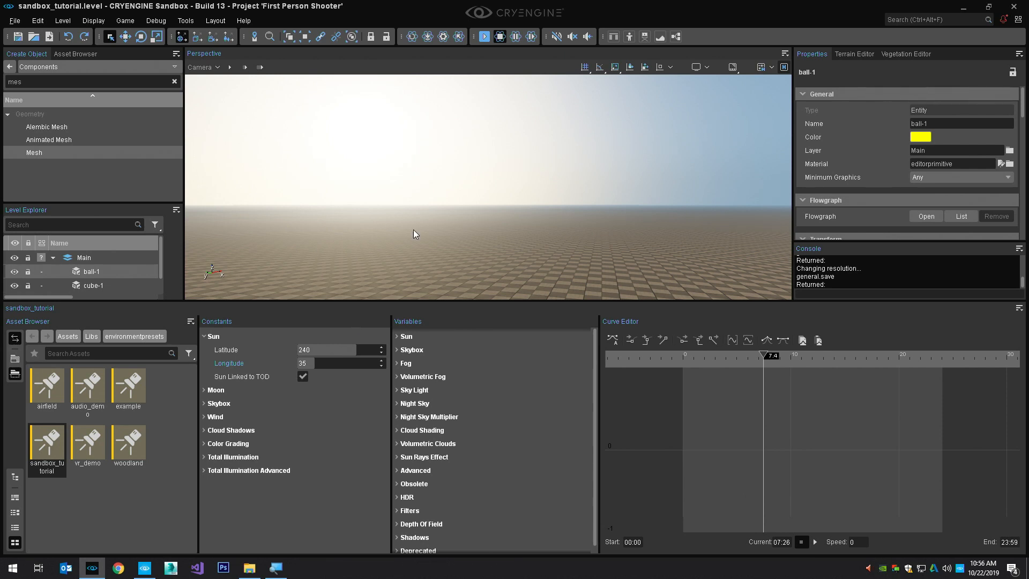
Preview the other environment presets, including audio_demo, woodland and vr_demo, and return to sandbox_tutorial
{"action": "left_click", "coordinate": [51, 389]}
{"action": "left_click", "coordinate": [78, 388]}
{"action": "key", "text": "Right"}
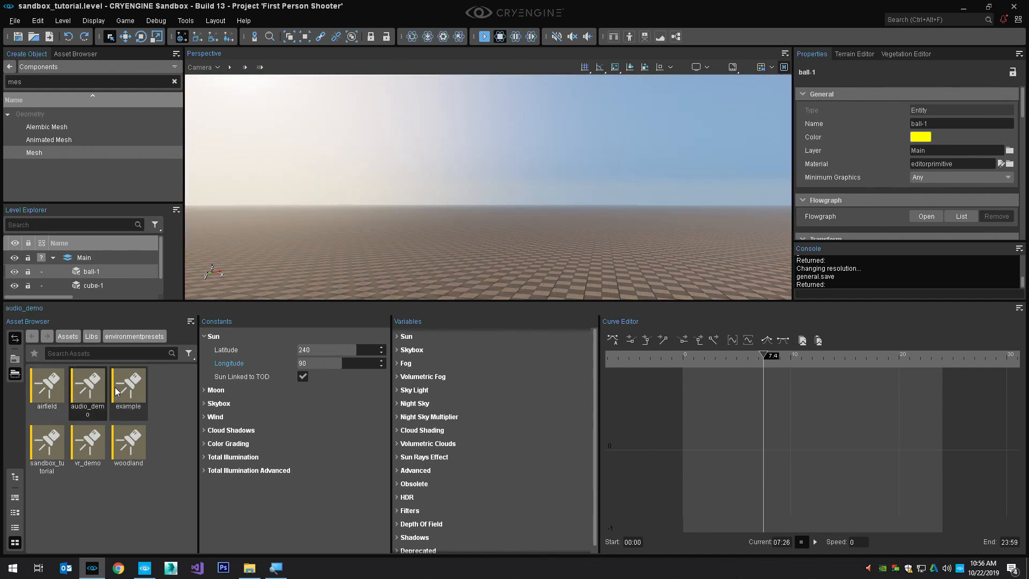
{"action": "key", "text": "Down"}
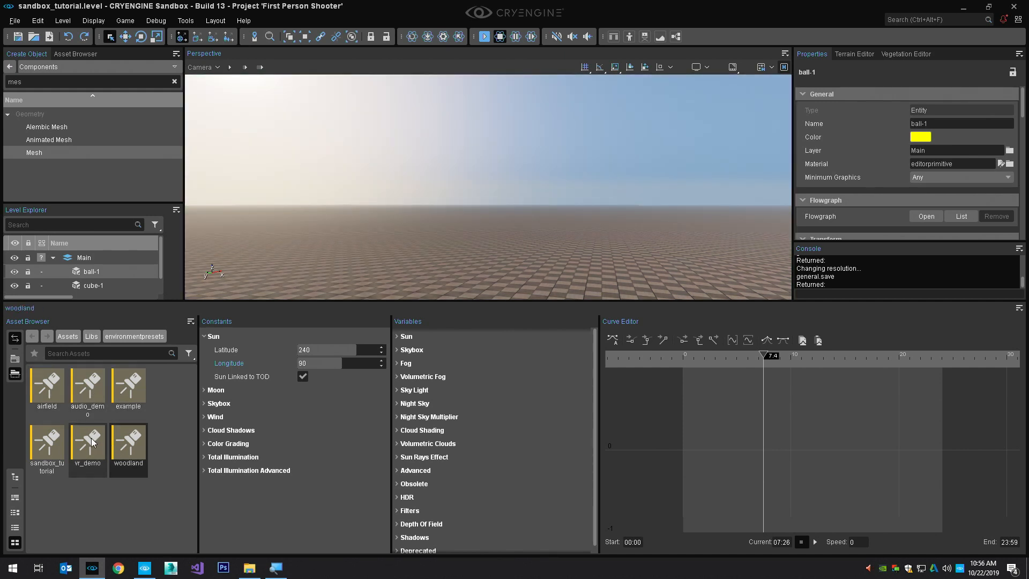
{"action": "left_click", "coordinate": [93, 442]}
{"action": "left_click", "coordinate": [52, 446]}
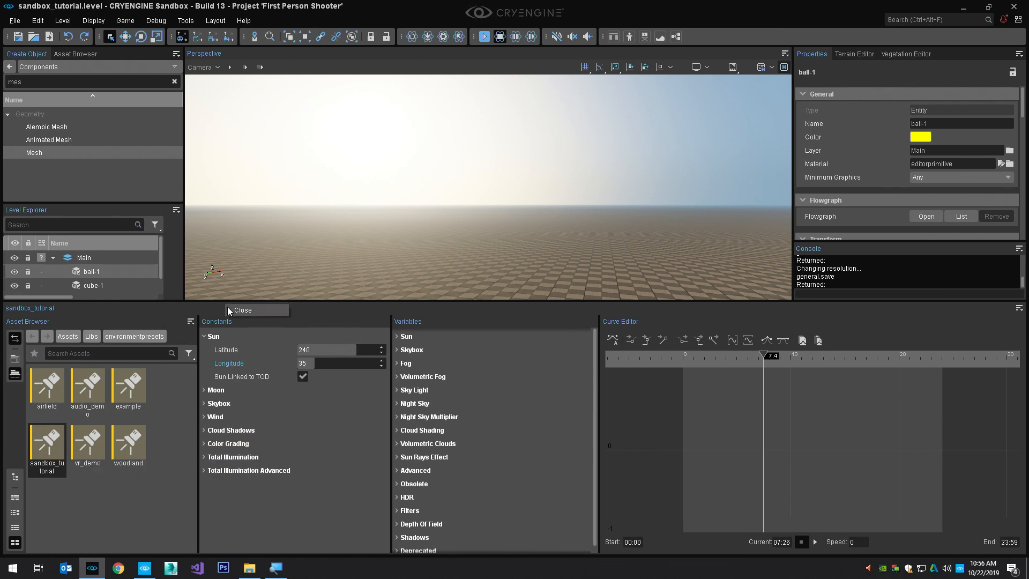
Close the Environment Editor and rename the ball-1 entity to pyramid
{"action": "left_click", "coordinate": [240, 311]}
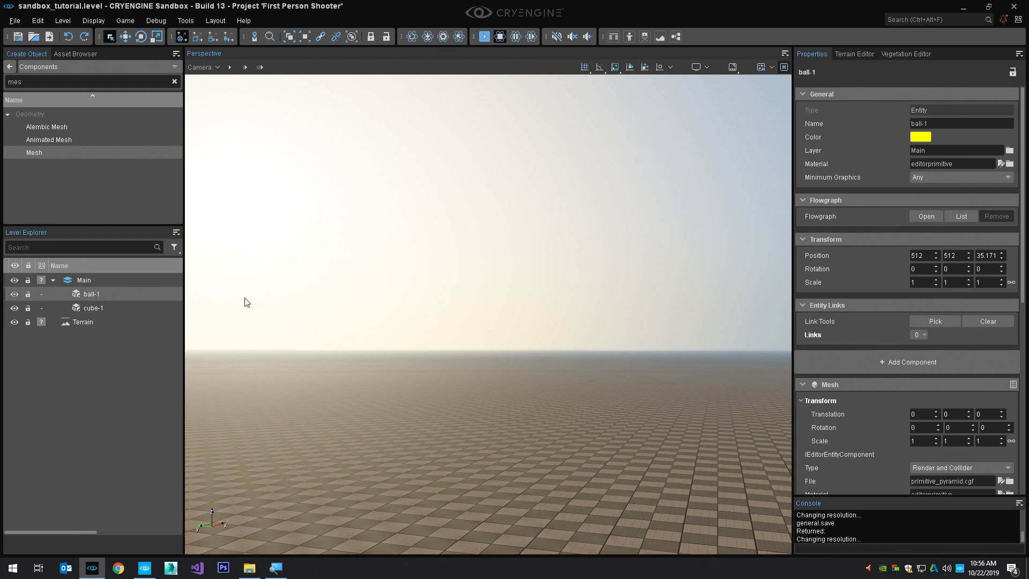
{"action": "double_click", "coordinate": [91, 294]}
{"action": "left_click", "coordinate": [88, 294]}
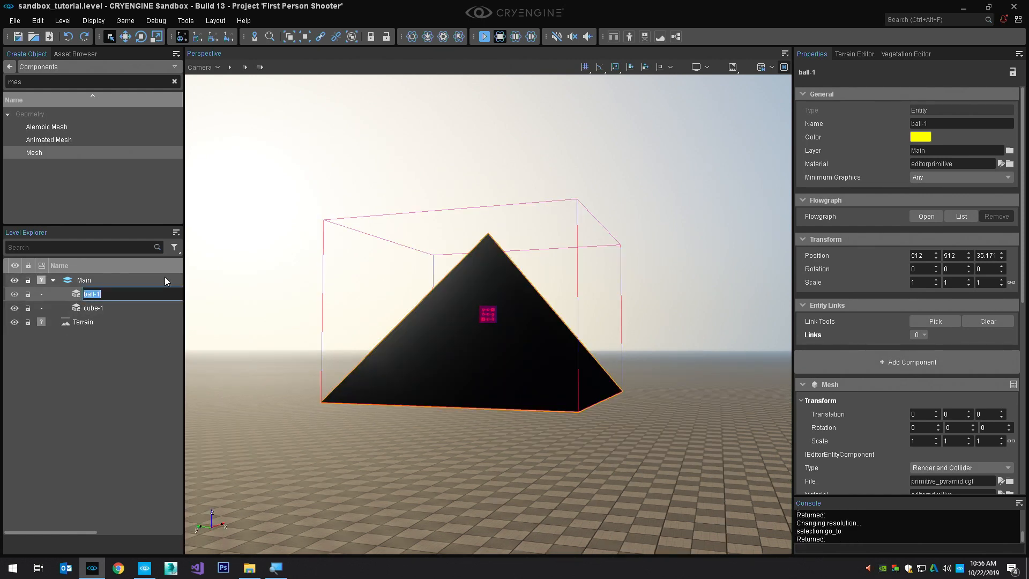
{"action": "type", "text": "pyramid"}
{"action": "key", "text": "Return"}
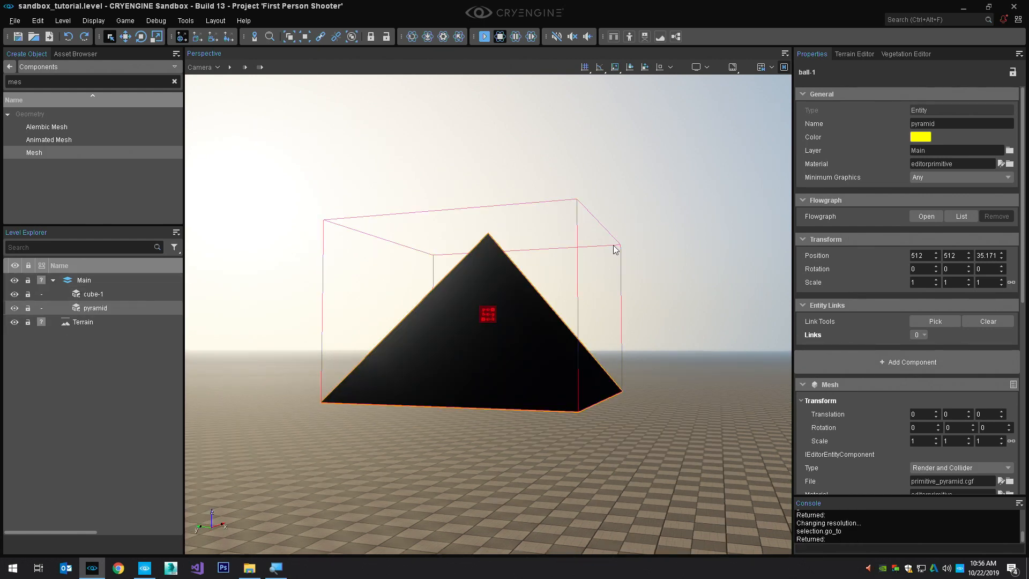
{"action": "middle_click_drag", "start_coordinate": [613, 246], "coordinate": [557, 255], "text": "alt"}
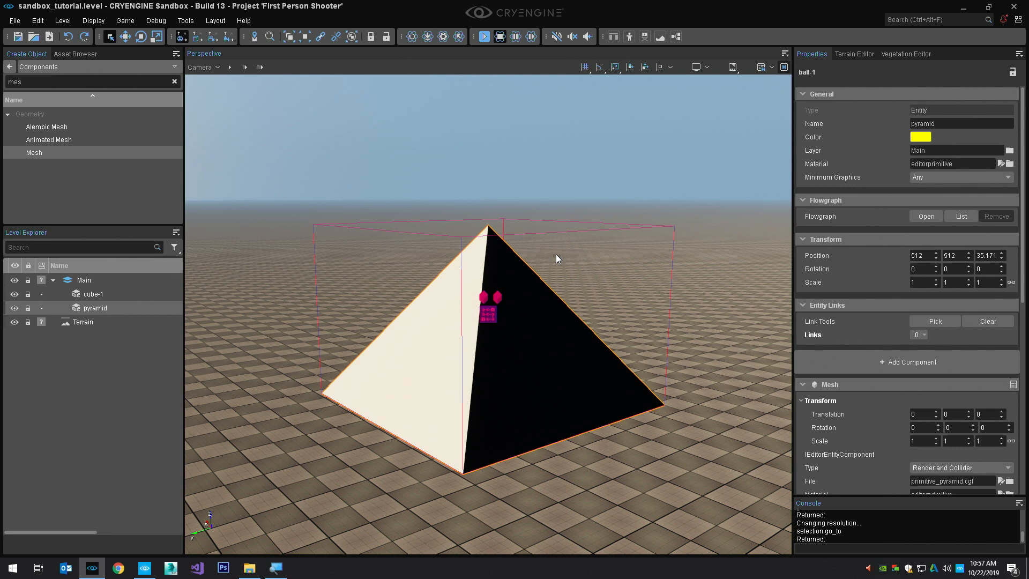
Save the current editor layout as mylayout
{"action": "left_click", "coordinate": [224, 20]}
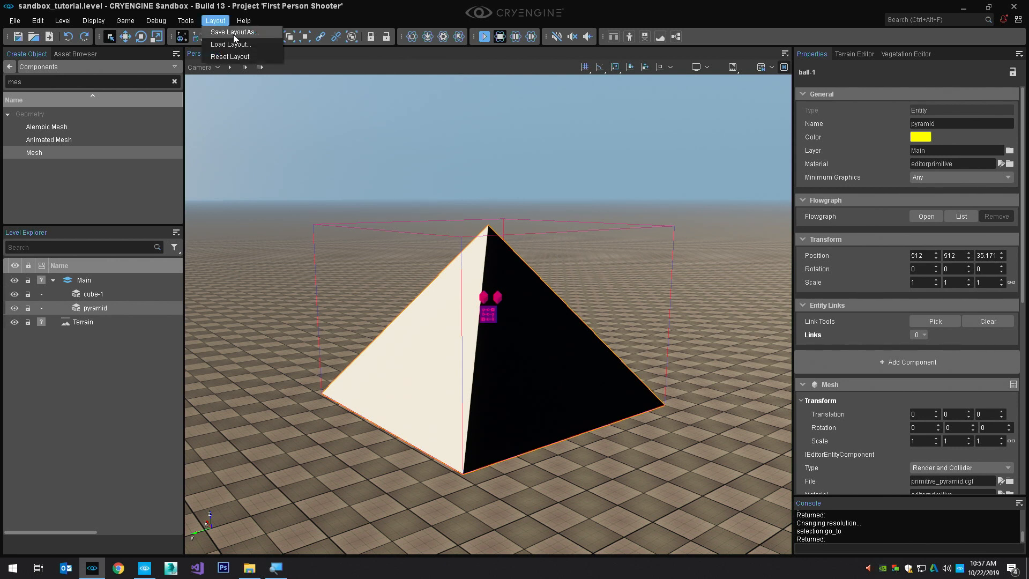
{"action": "mouse_move", "coordinate": [244, 21]}
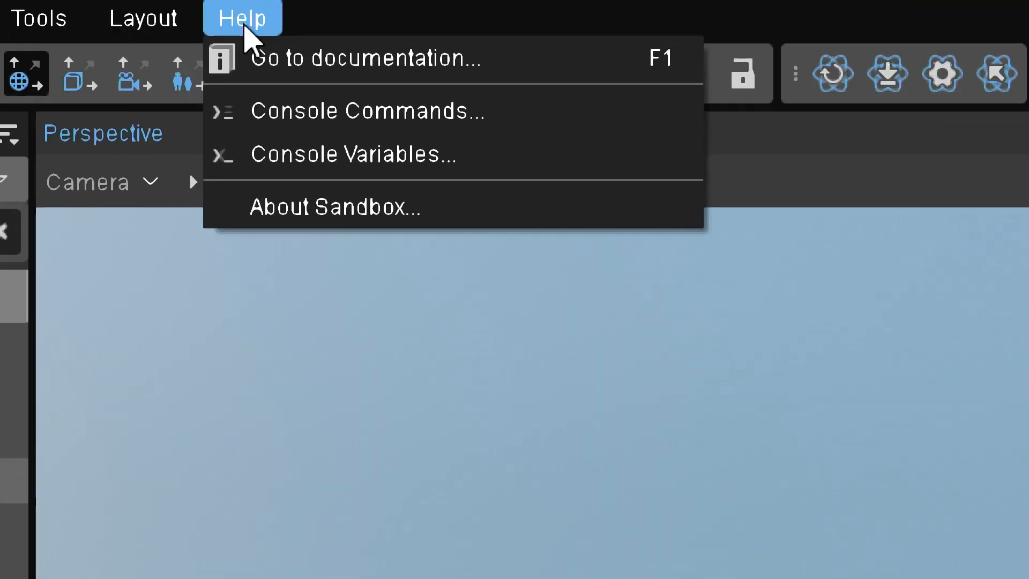
{"action": "mouse_move", "coordinate": [143, 18]}
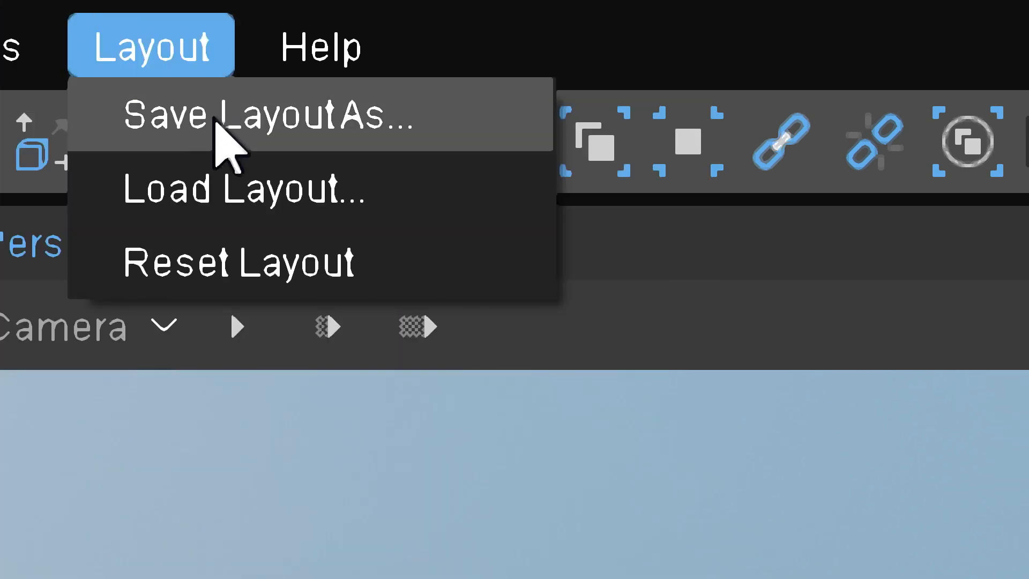
{"action": "left_click", "coordinate": [216, 119]}
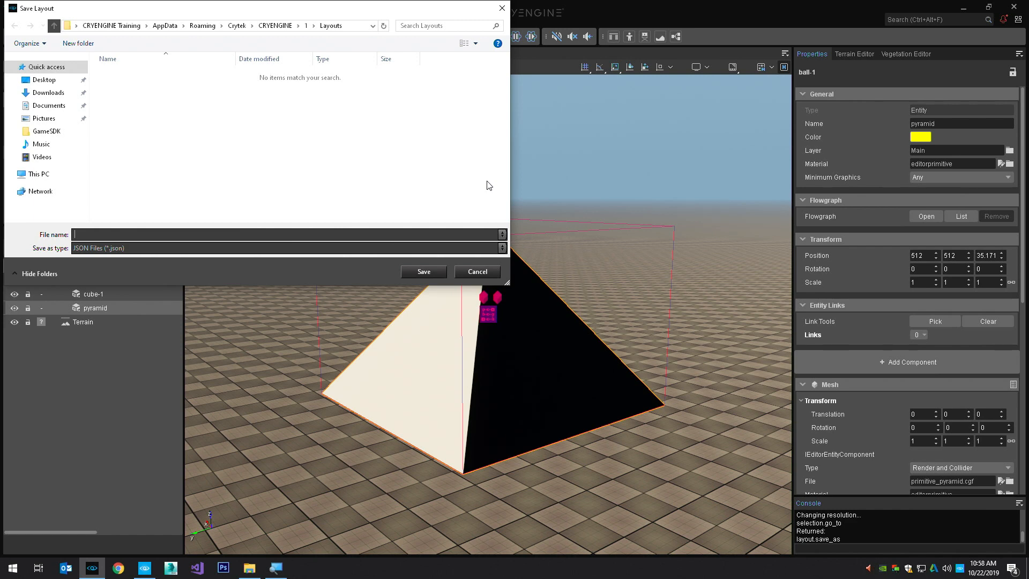
{"action": "type", "text": "mylayout"}
{"action": "key", "text": "Return"}
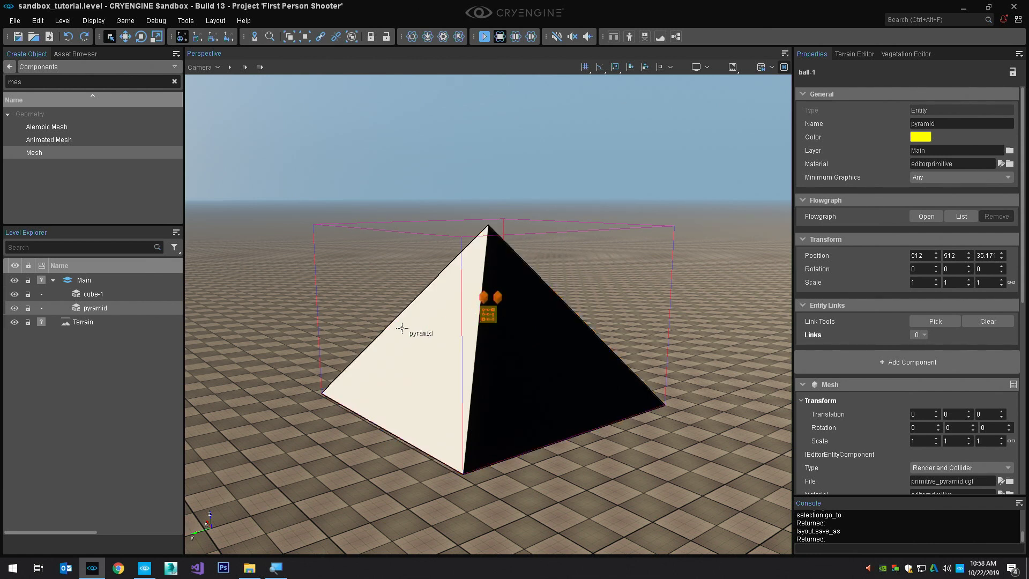
Add a Point Constraint component from the Physics Constraints category to the pyramid entity
{"action": "left_click", "coordinate": [854, 359]}
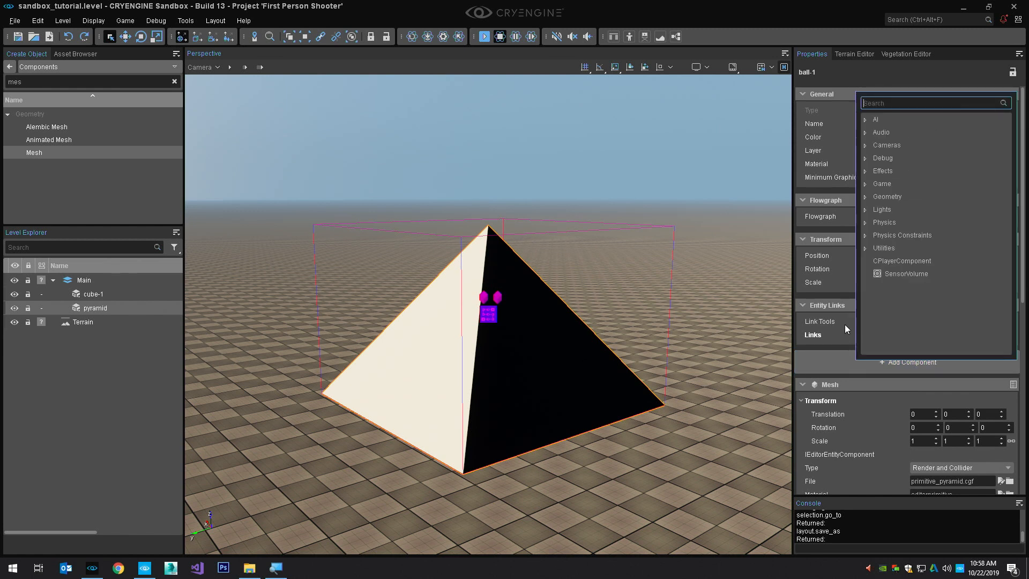
{"action": "left_click", "coordinate": [866, 235]}
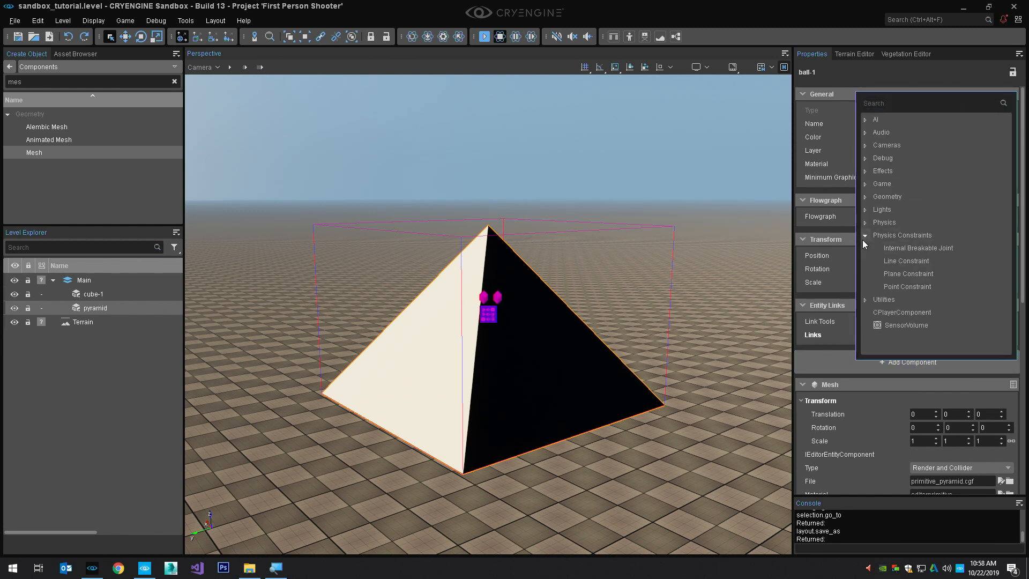
{"action": "left_click", "coordinate": [905, 286]}
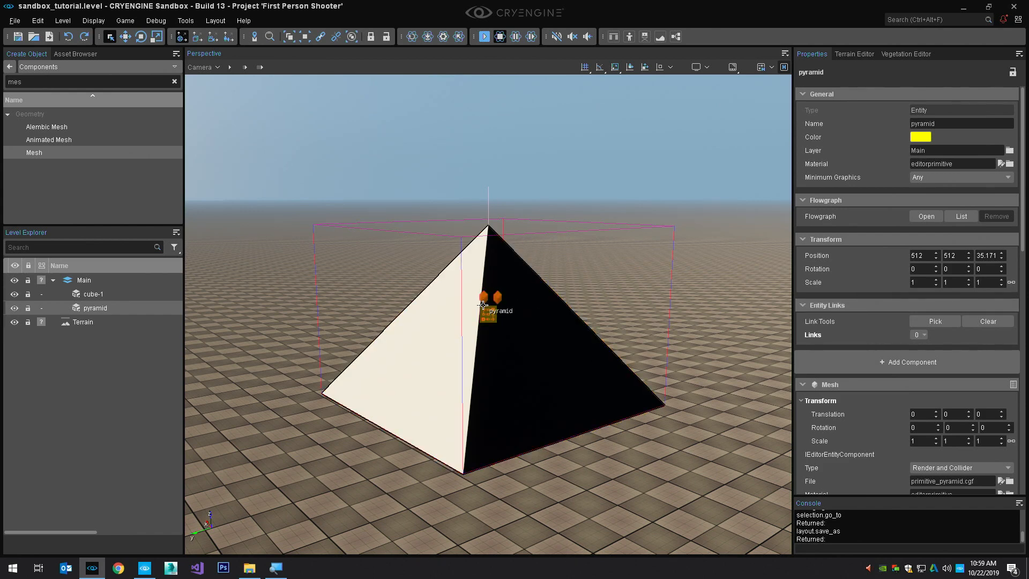
Toggle the viewport's wireframe mode on and off several times, ending in solid shading
{"action": "key", "text": "F3"}
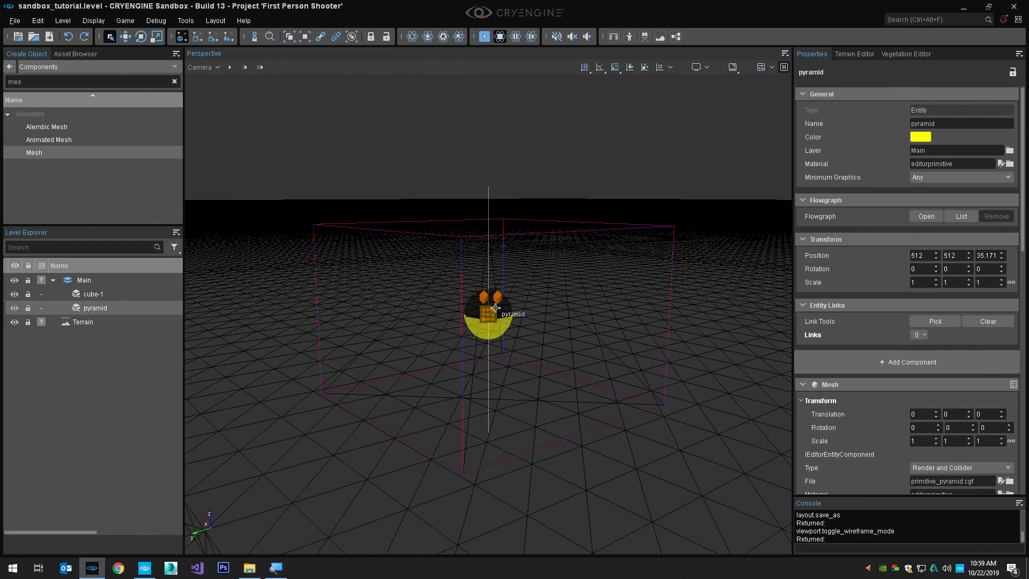
{"action": "key", "text": "F3"}
{"action": "key", "text": "F3"}
{"action": "key", "text": "F3"}
{"action": "key", "text": "F3"}
{"action": "key", "text": "F3"}
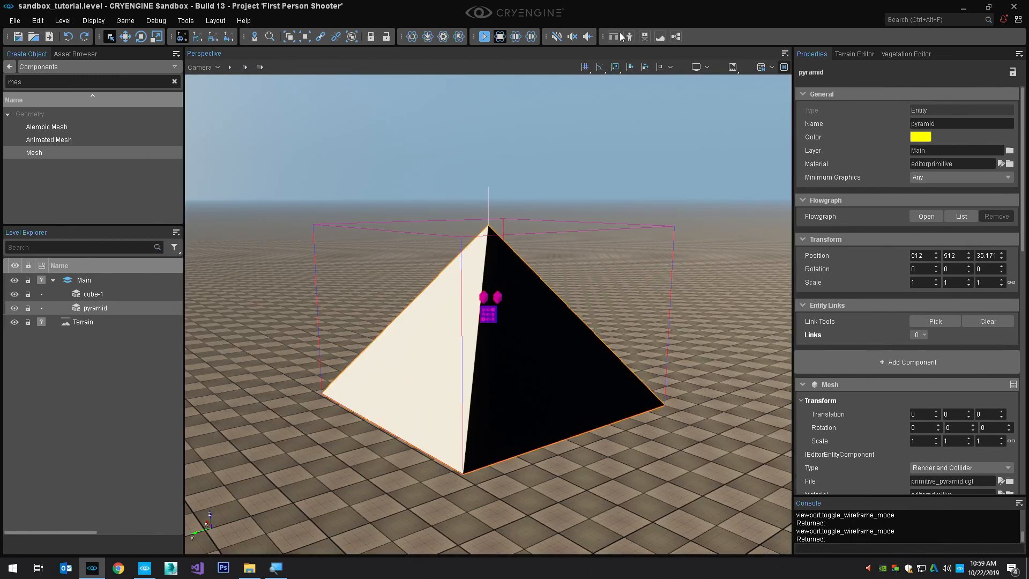
Show the ViewModes toolbar, preview the level in wireframe from it, and return to solid shading
{"action": "right_click", "coordinate": [695, 34]}
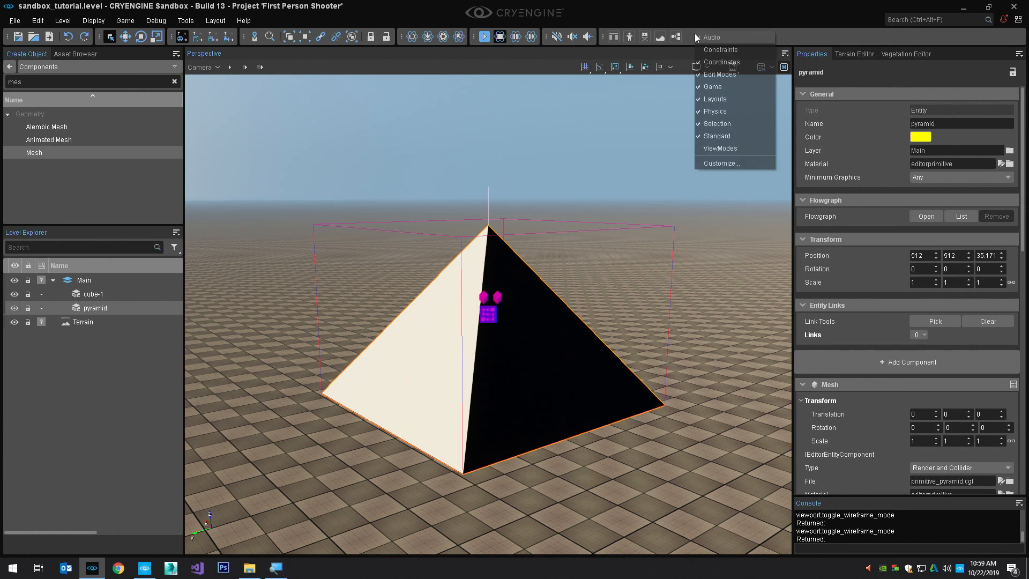
{"action": "left_click", "coordinate": [721, 147]}
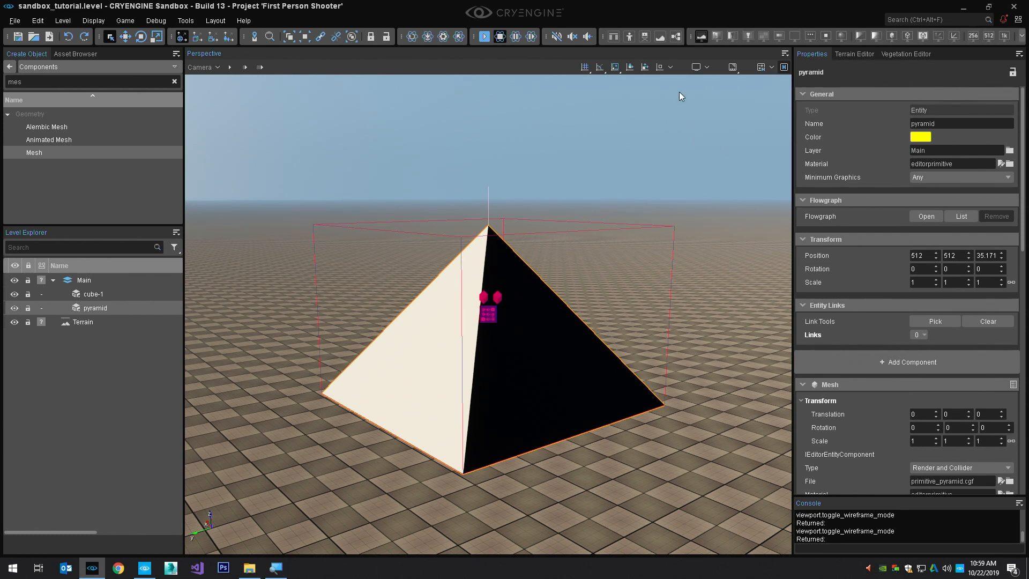
{"action": "right_click", "coordinate": [768, 40]}
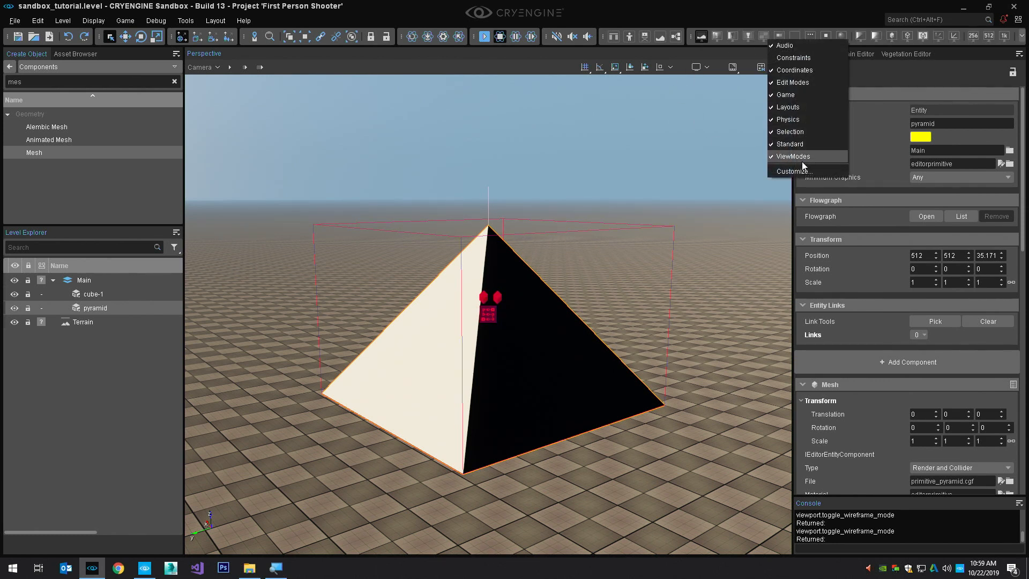
{"action": "left_click", "coordinate": [764, 4]}
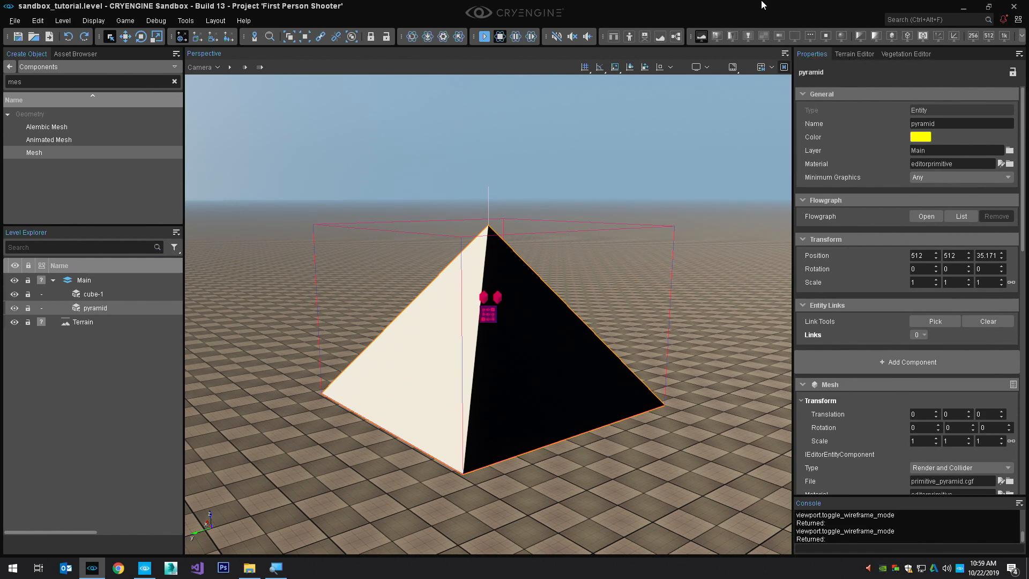
{"action": "left_click", "coordinate": [703, 37]}
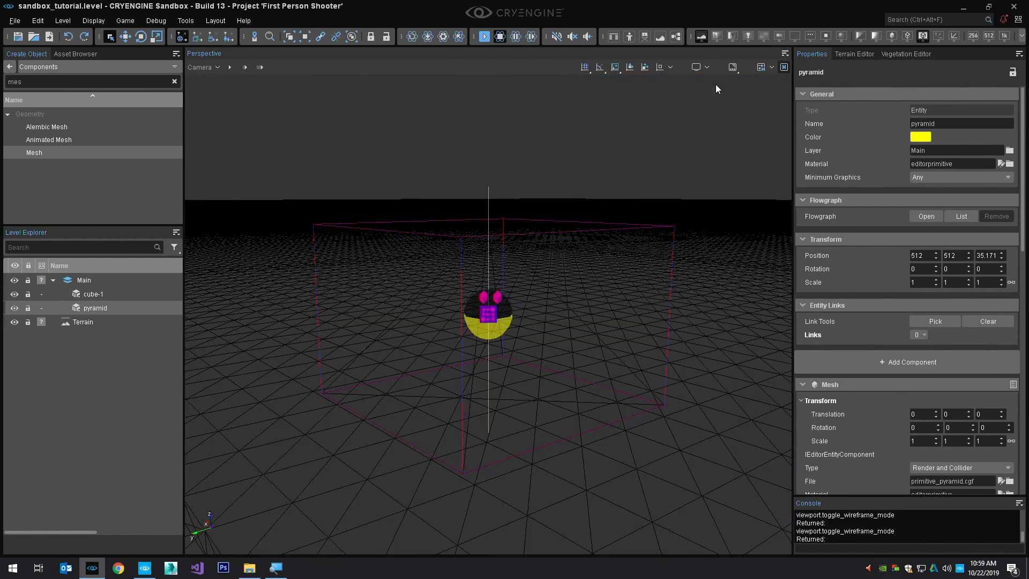
{"action": "key", "text": "F3"}
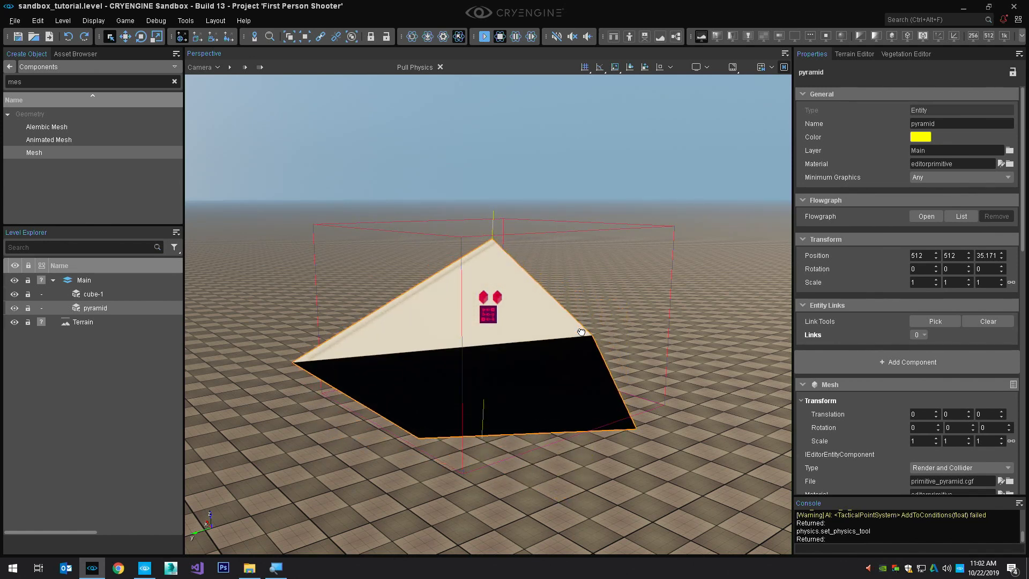
Set the Z translation of the pyramid's Point Constraint to 0.4 and test it by pulling the pyramid in the physics simulation
{"action": "key", "text": "ctrl+p"}
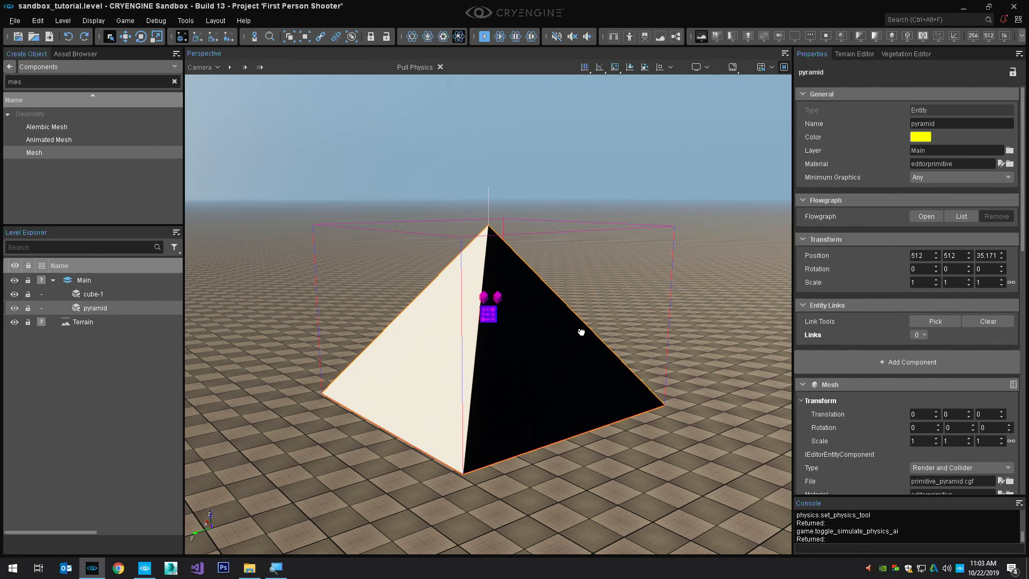
{"action": "scroll", "coordinate": [954, 396], "scroll_direction": "down", "scroll_amount": 3}
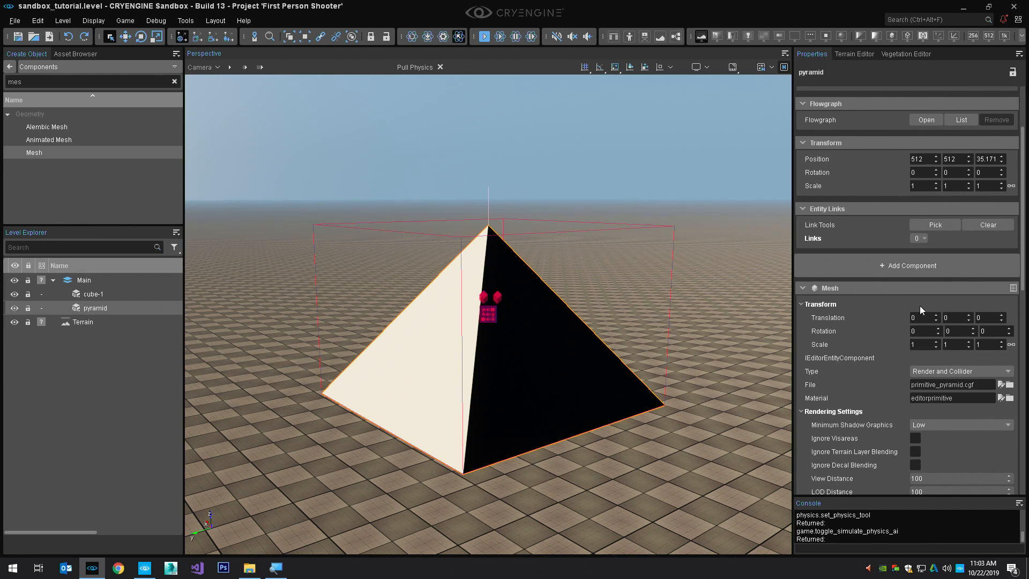
{"action": "left_click", "coordinate": [802, 288]}
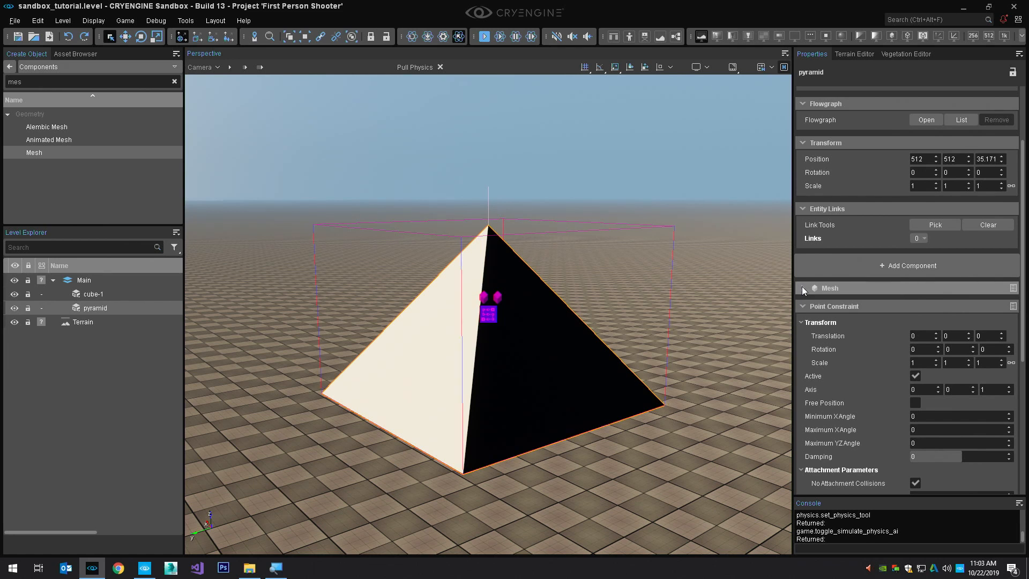
{"action": "scroll", "coordinate": [885, 330], "scroll_direction": "down", "scroll_amount": 1}
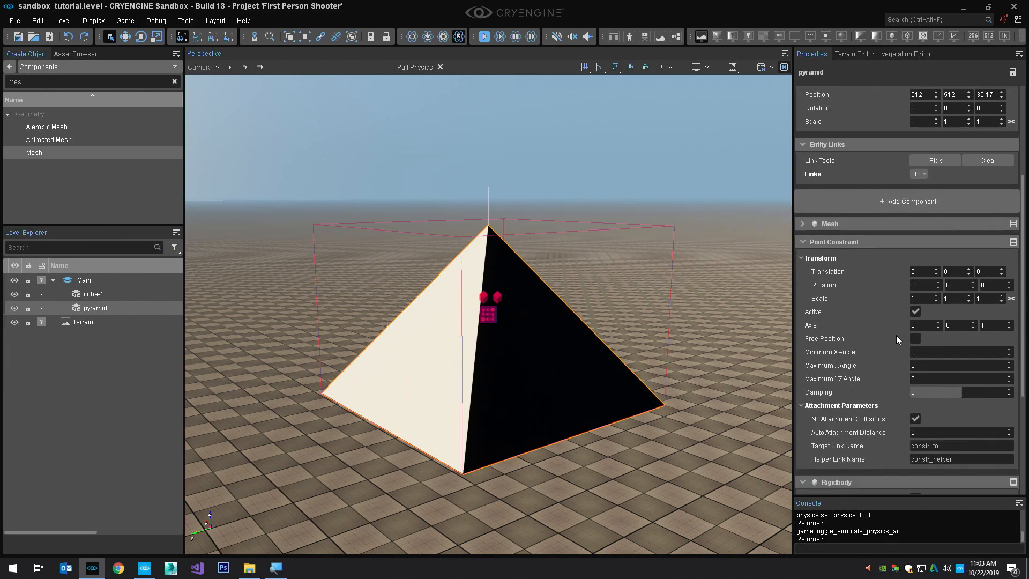
{"action": "left_click", "coordinate": [1002, 270]}
{"action": "left_click", "coordinate": [1002, 269]}
{"action": "left_click", "coordinate": [1003, 269]}
{"action": "left_click", "coordinate": [1003, 270]}
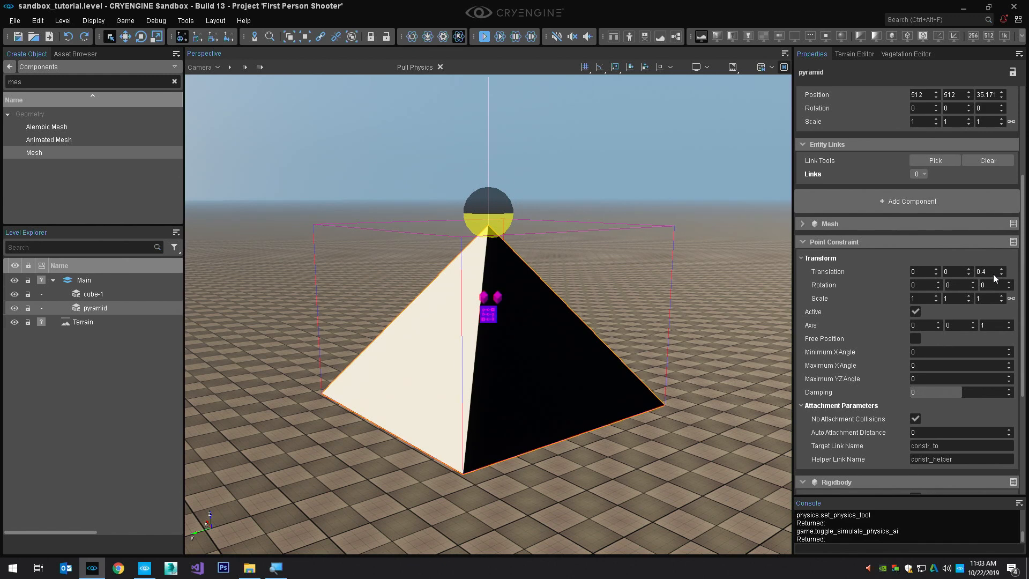
{"action": "key", "text": "ctrl+p"}
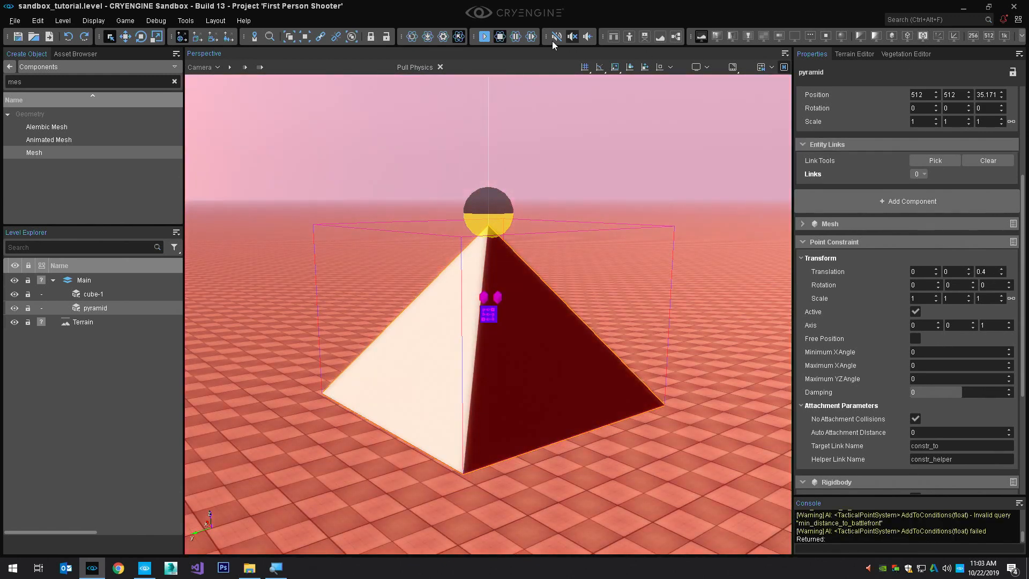
{"action": "left_click_drag", "start_coordinate": [554, 430], "coordinate": [646, 385]}
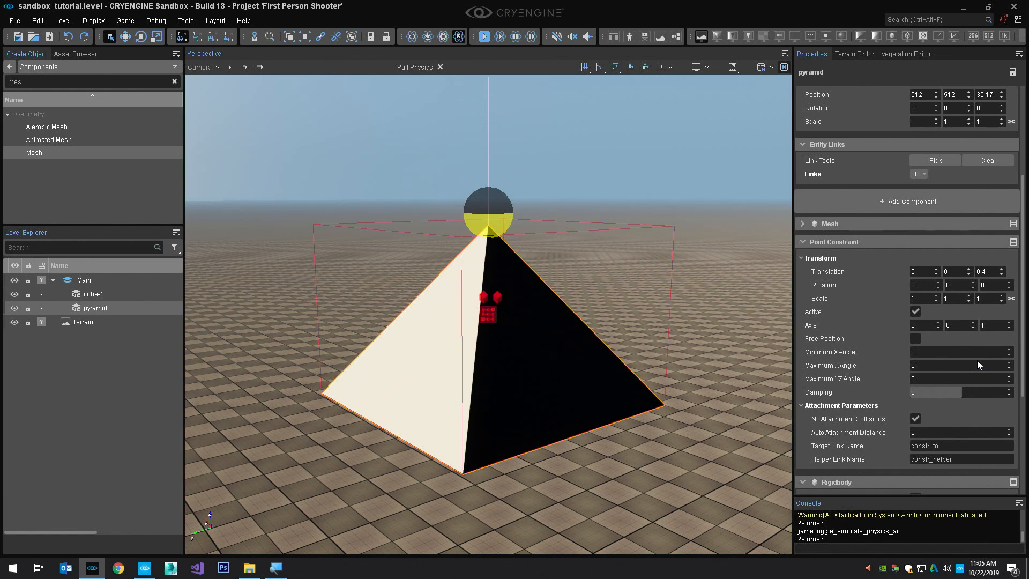
Set the Point Constraint's Maximum YZ Angle to 30 and test the swing by pulling the pyramid in the physics simulation
{"action": "key", "text": "super+plus"}
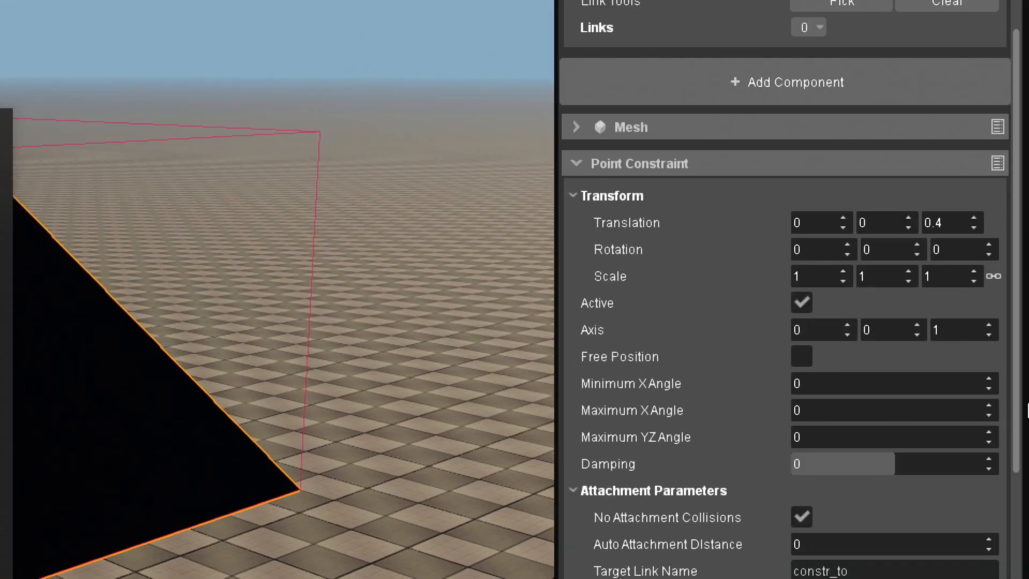
{"action": "left_click", "coordinate": [864, 435]}
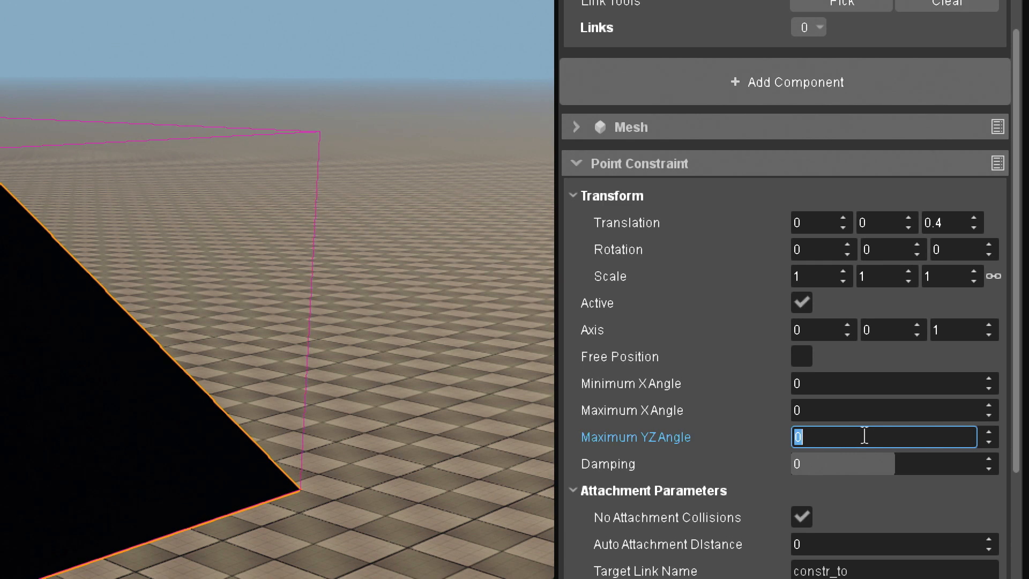
{"action": "type", "text": "30"}
{"action": "key", "text": "super+minus"}
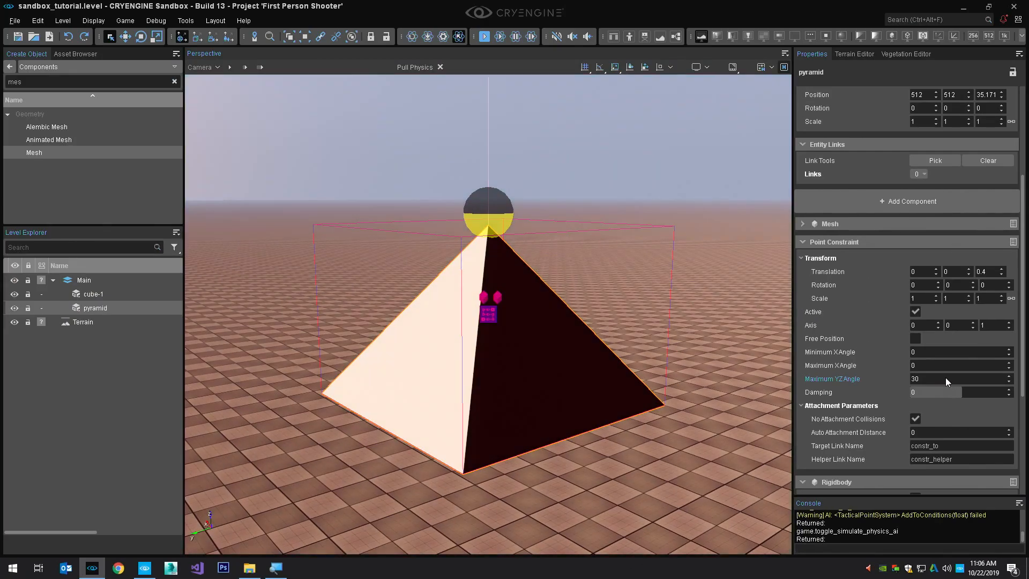
{"action": "key", "text": "ctrl+p"}
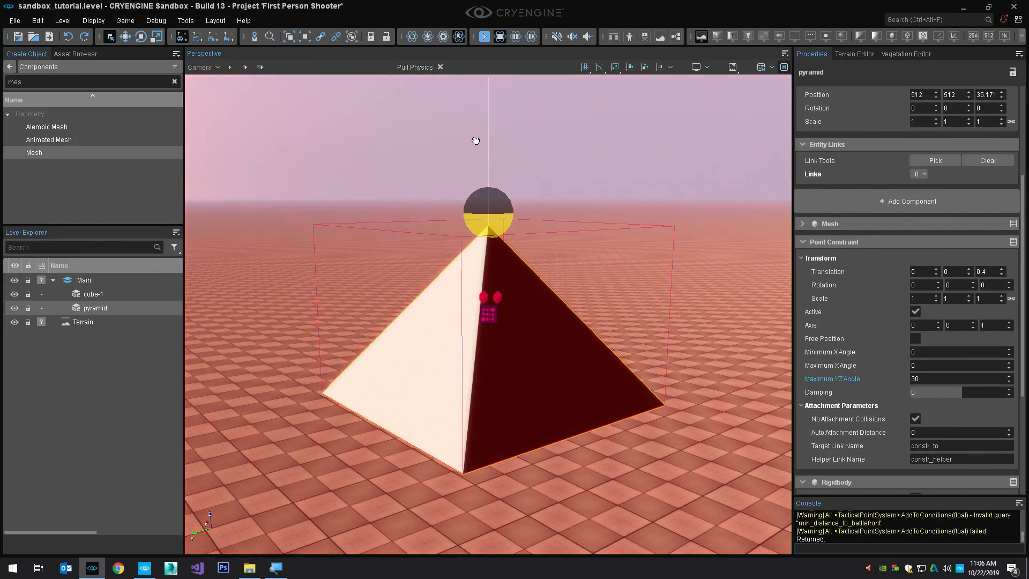
{"action": "left_click_drag", "start_coordinate": [503, 394], "coordinate": [335, 338]}
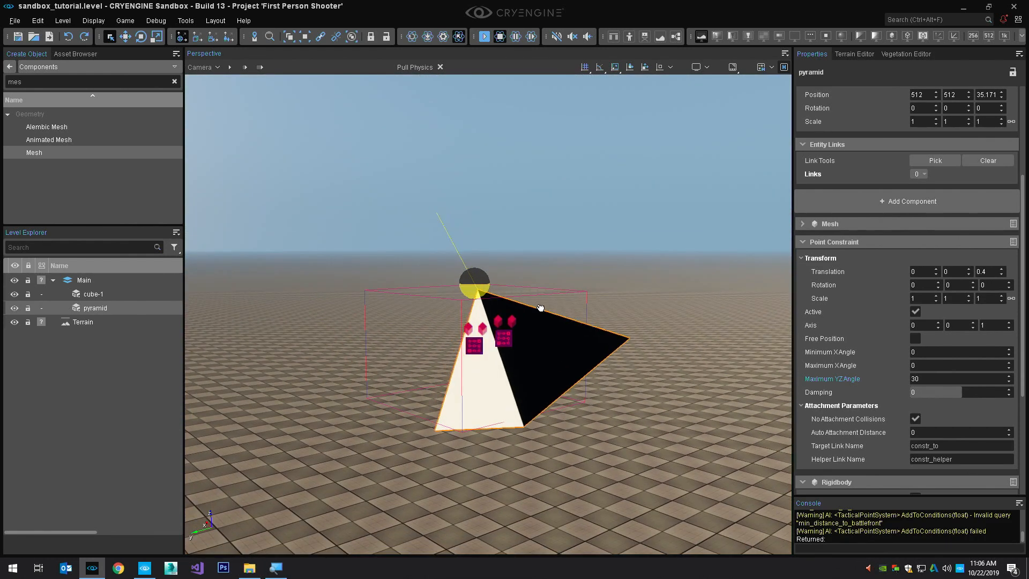
{"action": "left_click_drag", "start_coordinate": [529, 360], "coordinate": [552, 363]}
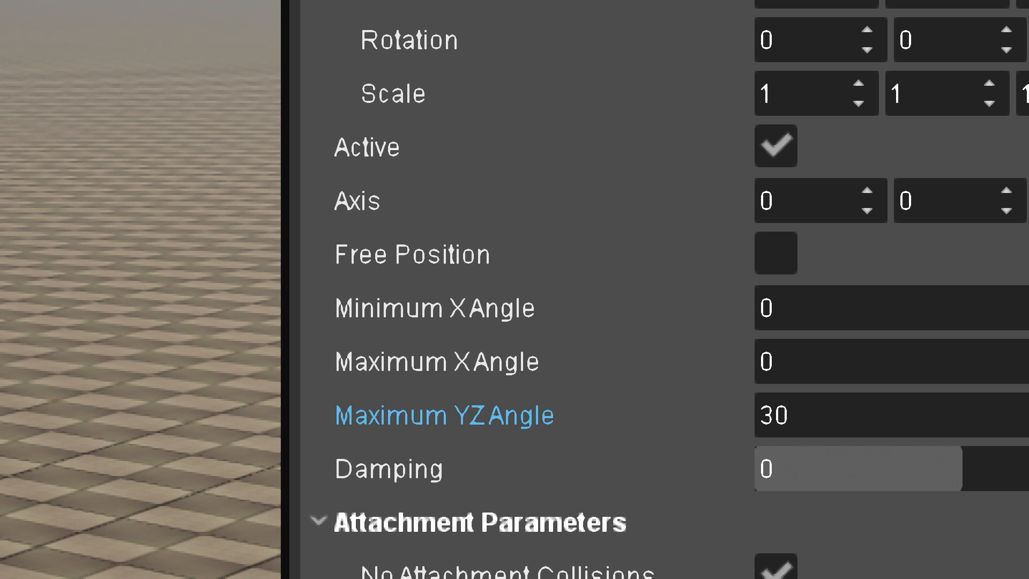
Set the Point Constraint's Minimum X Angle to -20 and Maximum X Angle to 20, and test by pulling the simulated pyramid
{"action": "left_click", "coordinate": [839, 292]}
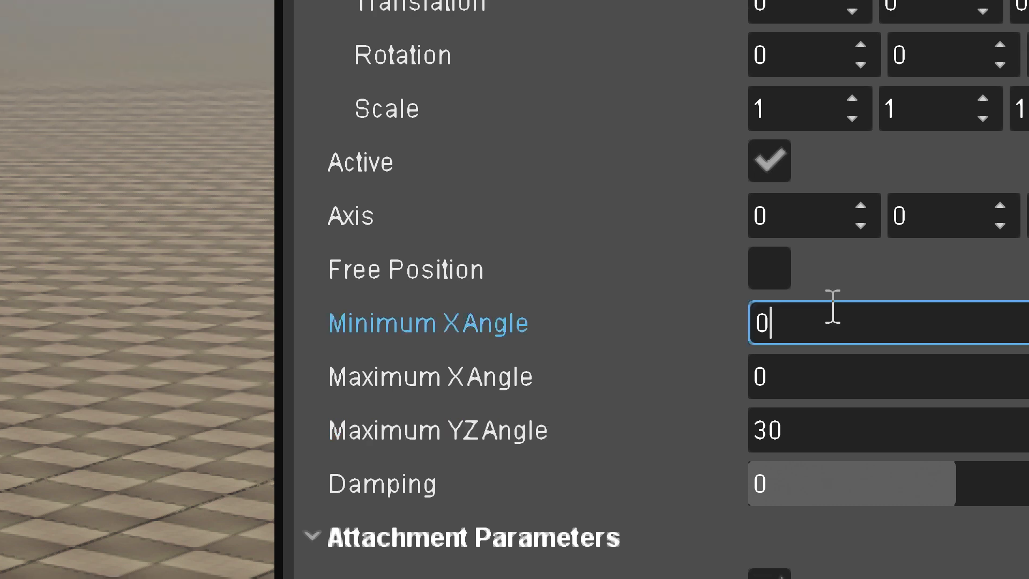
{"action": "key", "text": "BackSpace"}
{"action": "type", "text": "-20"}
{"action": "key", "text": "Tab"}
{"action": "type", "text": "20"}
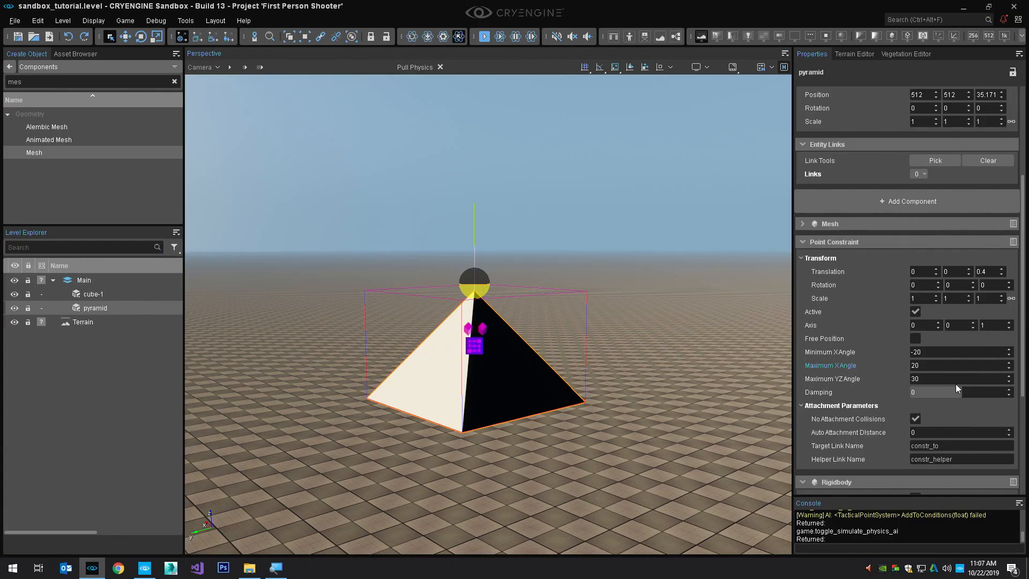
{"action": "key", "text": "ctrl+p"}
{"action": "left_click_drag", "start_coordinate": [454, 384], "coordinate": [421, 396]}
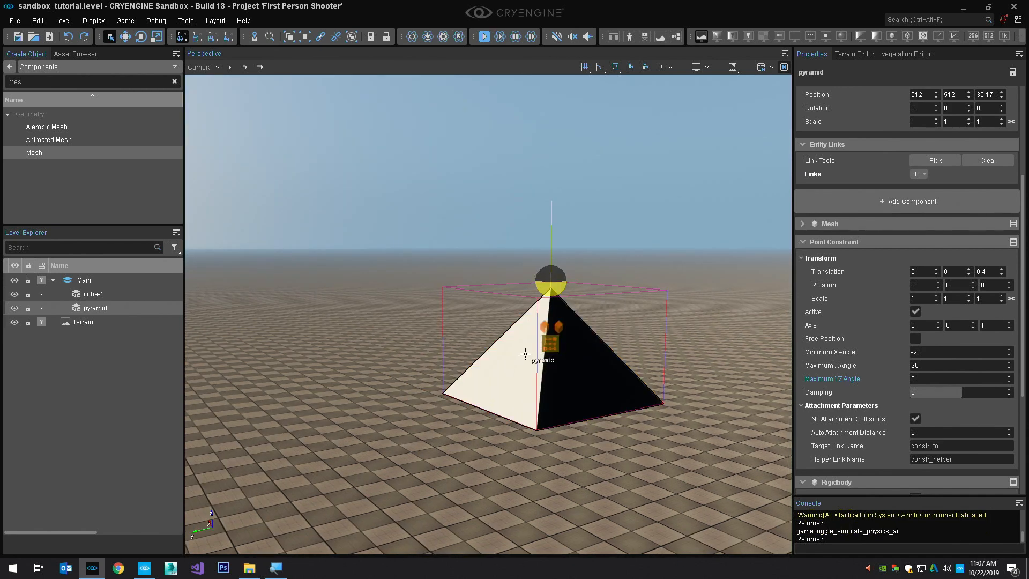
Duplicate the pyramid entity by copying and pasting it, and move the copy along Y to about 514.33
{"action": "scroll", "coordinate": [525, 354], "scroll_direction": "down", "scroll_amount": 3}
{"action": "key", "text": "ctrl+c"}
{"action": "key", "text": "ctrl+v"}
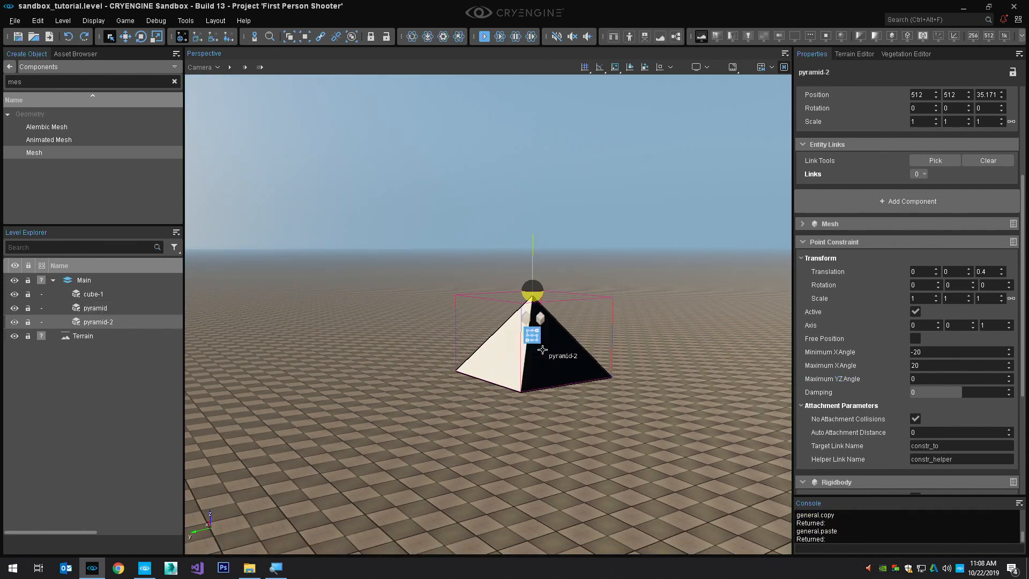
{"action": "key", "text": "2"}
{"action": "right_click_drag", "start_coordinate": [540, 349], "coordinate": [456, 346]}
{"action": "left_click_drag", "start_coordinate": [547, 346], "coordinate": [266, 364]}
{"action": "right_click_drag", "start_coordinate": [267, 363], "coordinate": [226, 352]}
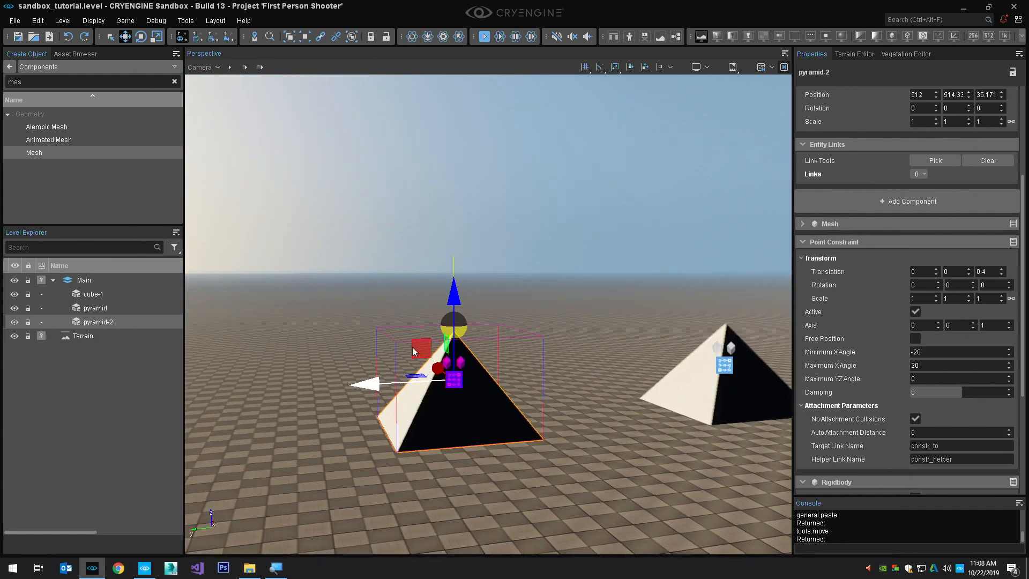
Change the mesh file of the pyramid copy to primitive_cube from the engine's objects folder
{"action": "scroll", "coordinate": [954, 430], "scroll_direction": "down", "scroll_amount": 10}
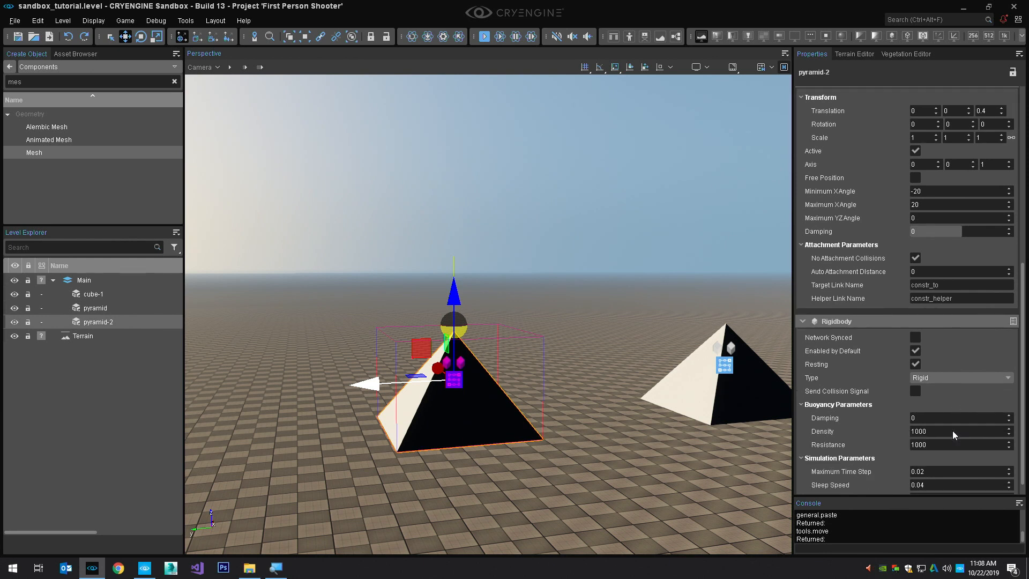
{"action": "scroll", "coordinate": [983, 397], "scroll_direction": "up", "scroll_amount": 8}
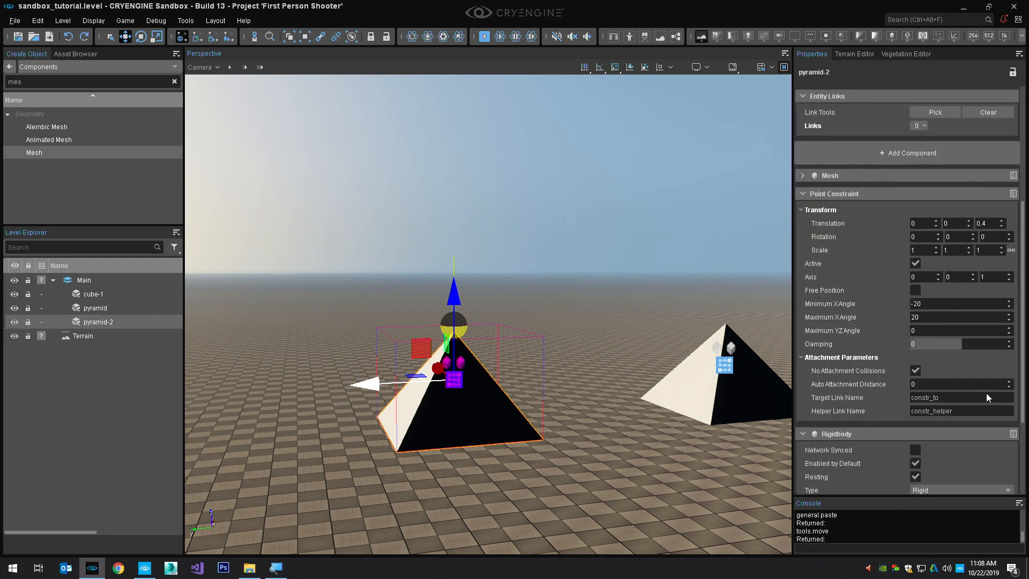
{"action": "left_click", "coordinate": [802, 304]}
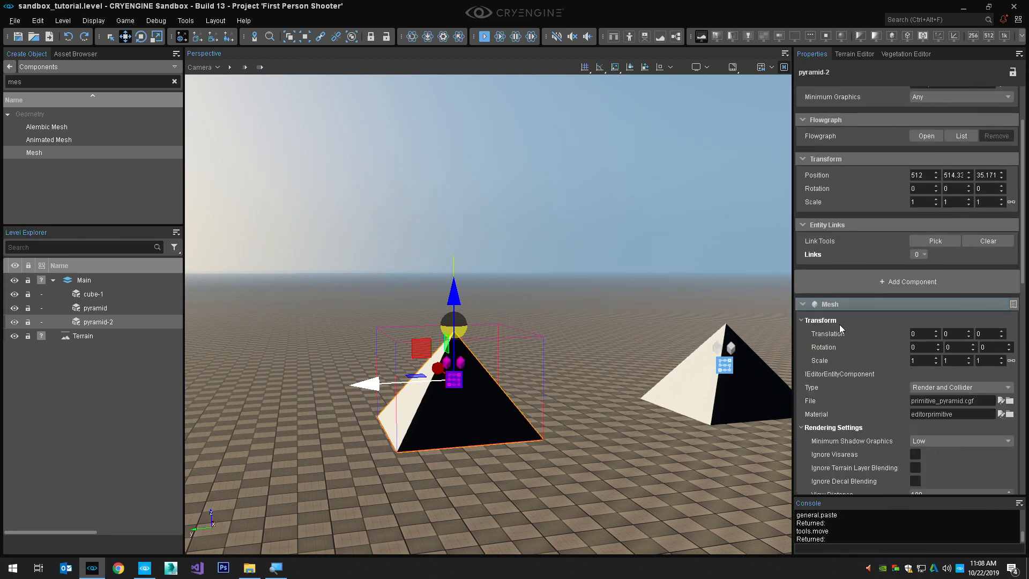
{"action": "left_click", "coordinate": [1010, 402]}
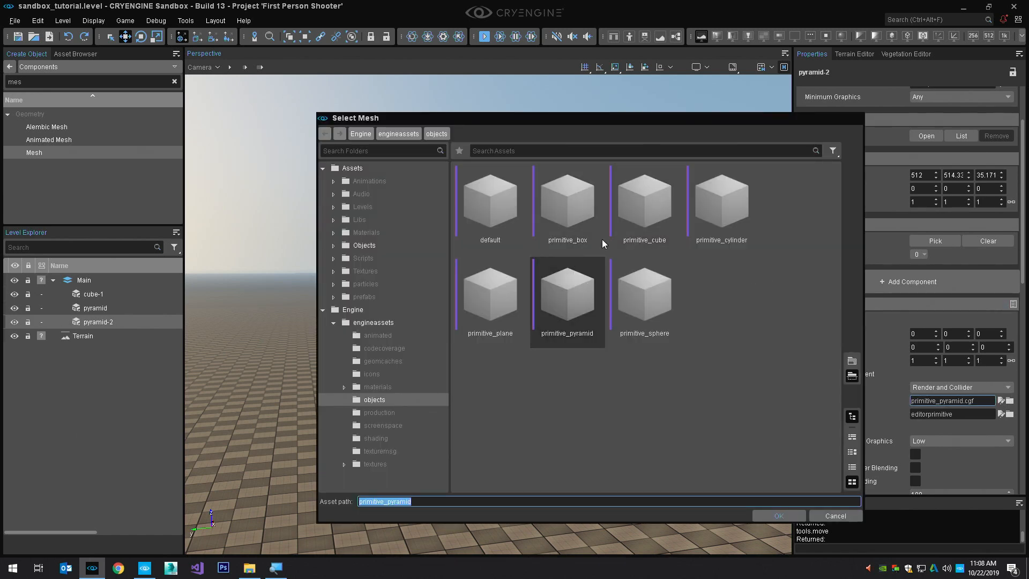
{"action": "double_click", "coordinate": [655, 210]}
{"action": "right_click_drag", "start_coordinate": [654, 260], "coordinate": [621, 309]}
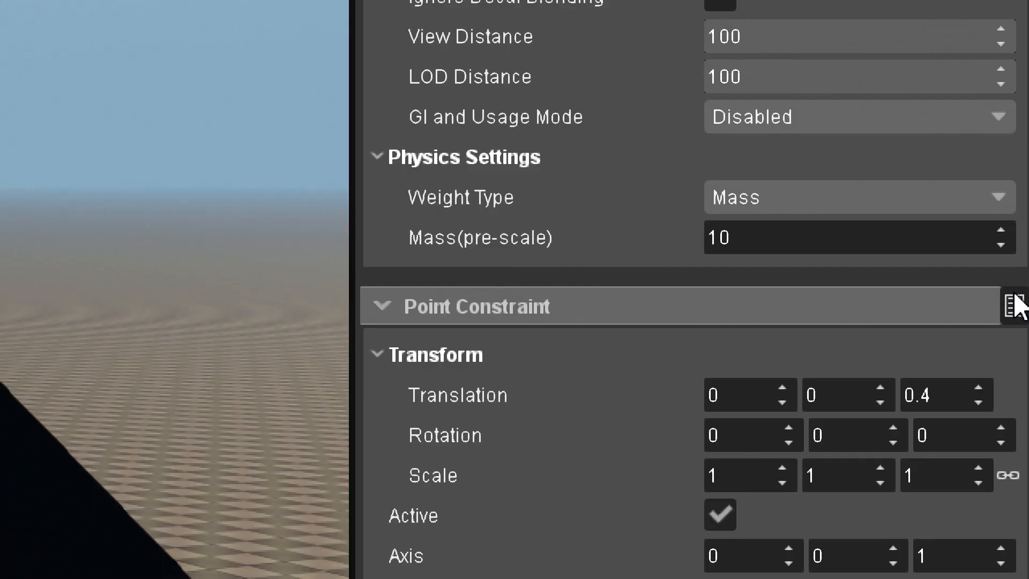
Remove the Point Constraint component from pyramid-2 and add a Line Constraint component in its place
{"action": "left_click", "coordinate": [1015, 304]}
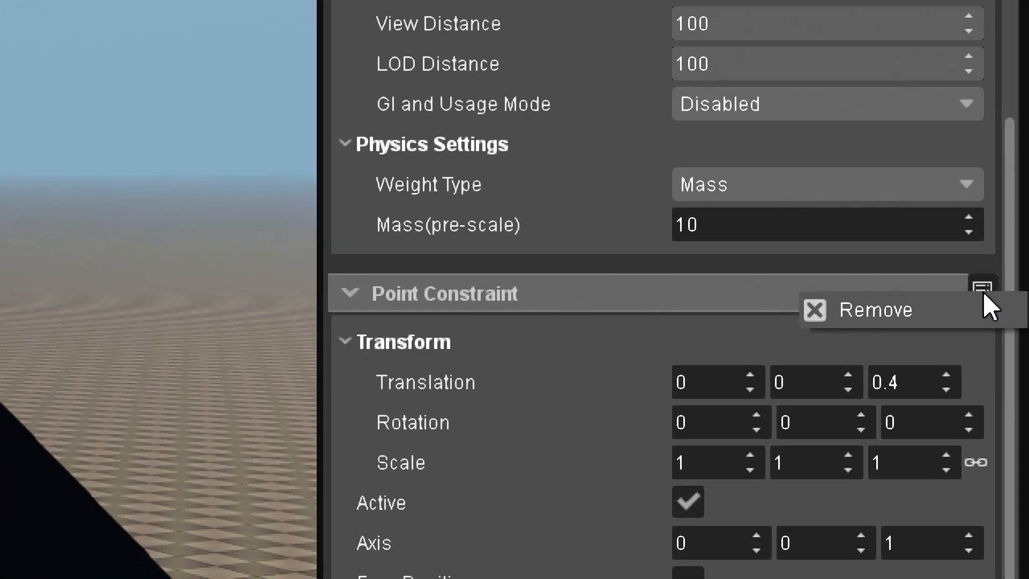
{"action": "left_click", "coordinate": [918, 309]}
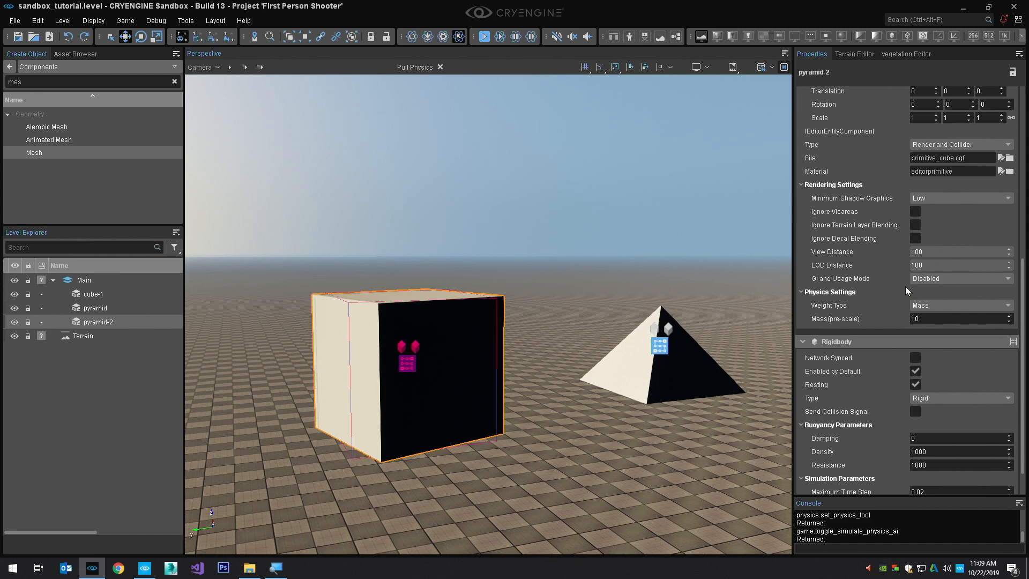
{"action": "scroll", "coordinate": [944, 217], "scroll_direction": "up", "scroll_amount": 6}
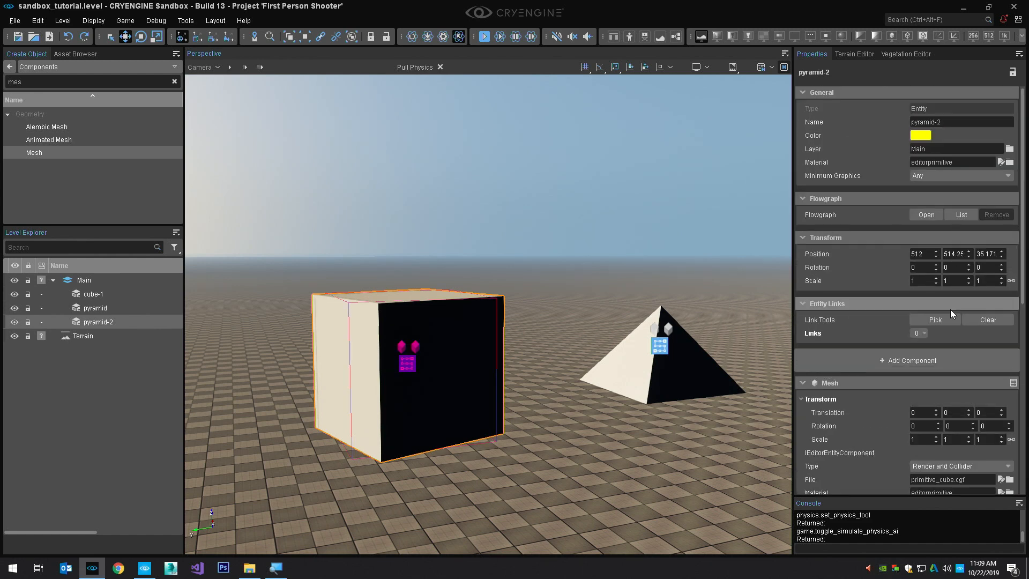
{"action": "left_click", "coordinate": [955, 367]}
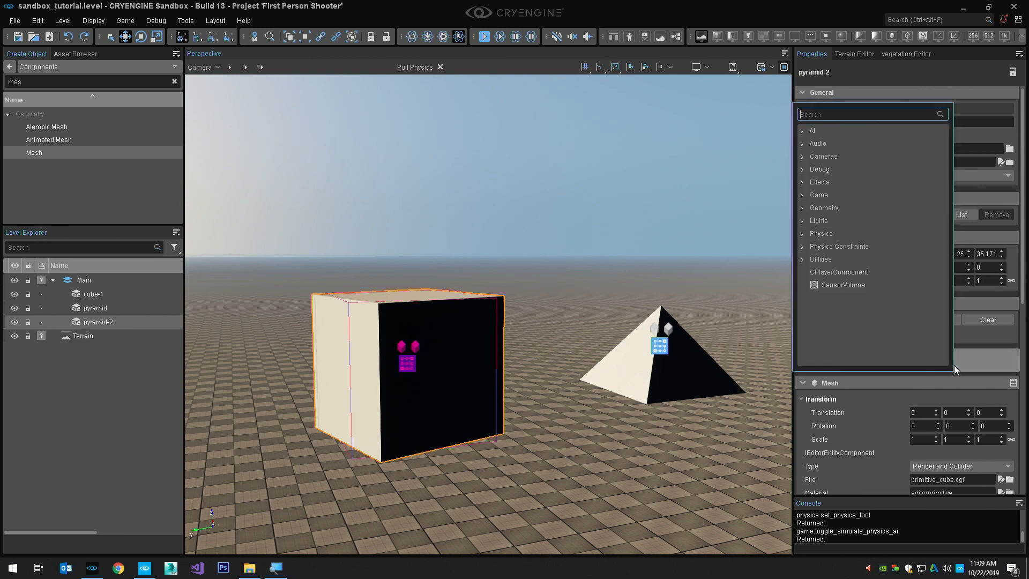
{"action": "left_click", "coordinate": [803, 246]}
{"action": "type", "text": "lin"}
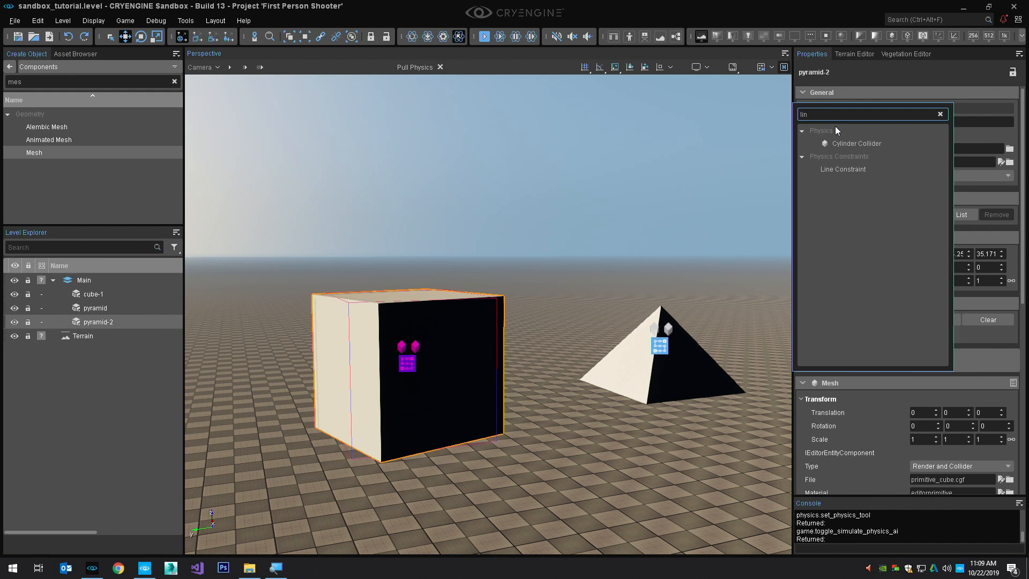
{"action": "left_click", "coordinate": [863, 169]}
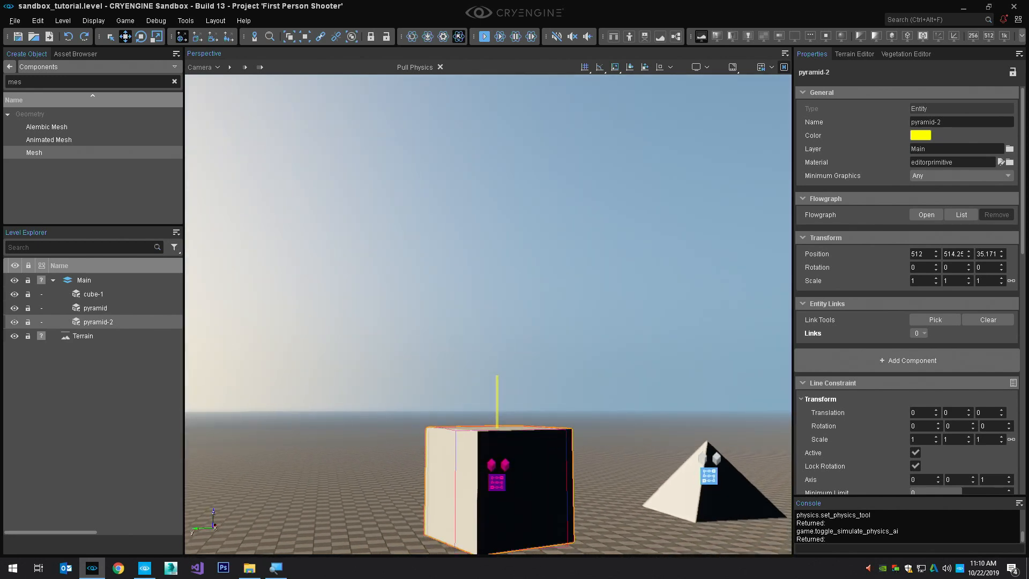
Set the Line Constraint's Maximum Limit to 10 and its Minimum Limit to 2
{"action": "key", "text": "s"}
{"action": "right_click_drag", "start_coordinate": [639, 275], "coordinate": [640, 275]}
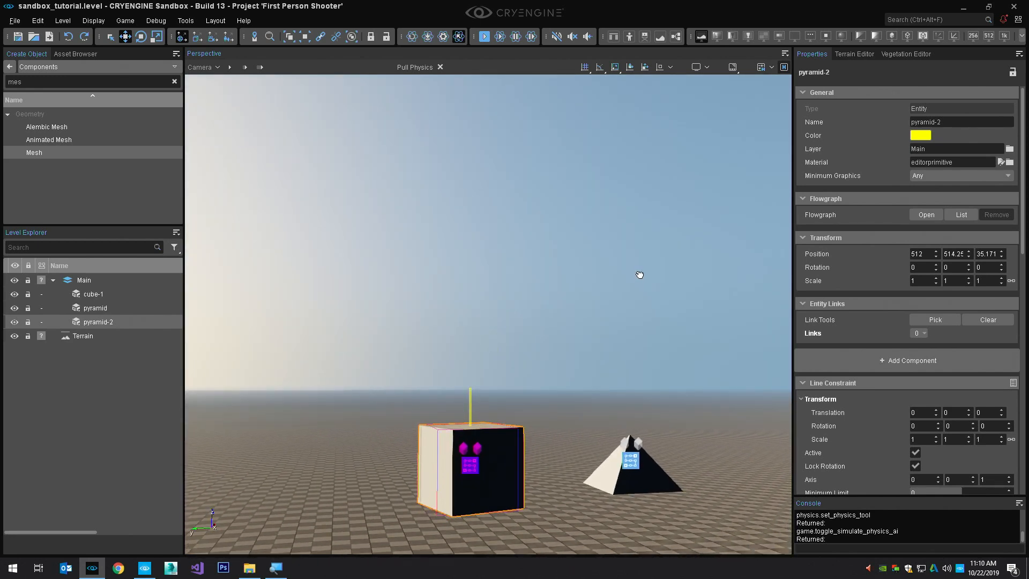
{"action": "scroll", "coordinate": [925, 369], "scroll_direction": "down", "scroll_amount": 3}
{"action": "scroll", "coordinate": [952, 366], "scroll_direction": "down", "scroll_amount": 3}
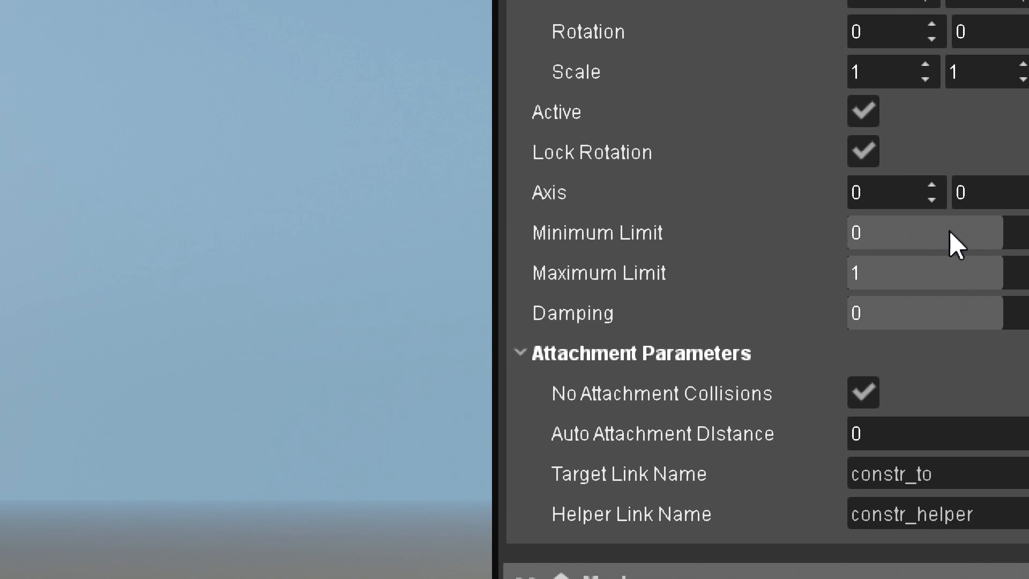
{"action": "left_click", "coordinate": [929, 273]}
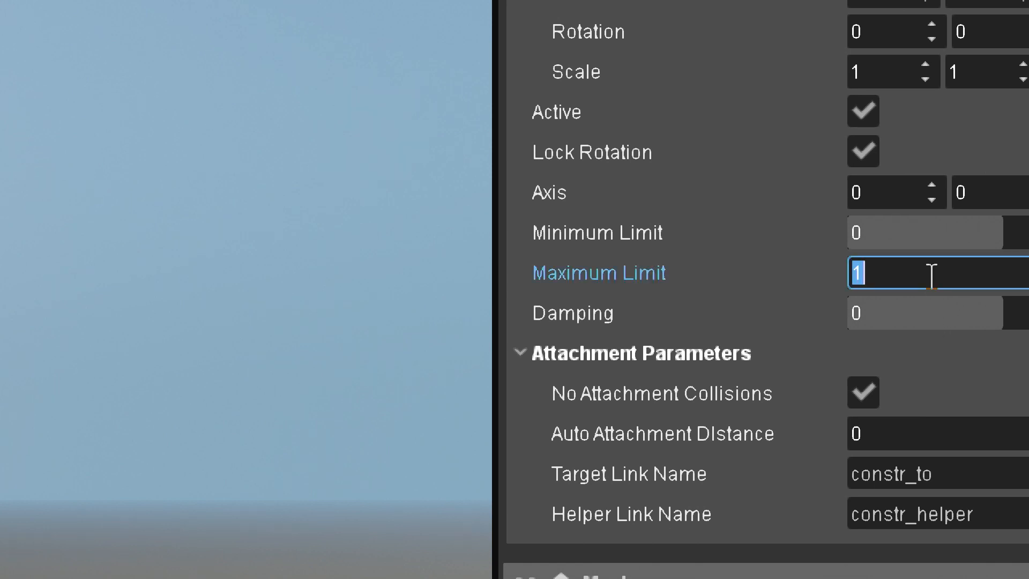
{"action": "type", "text": "10"}
{"action": "key", "text": "Return"}
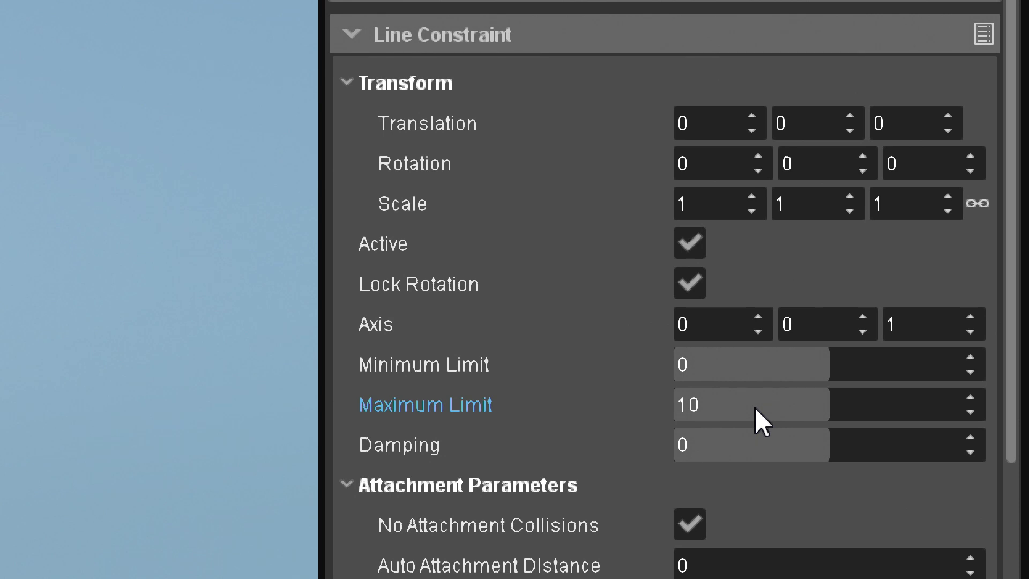
{"action": "left_click", "coordinate": [777, 376]}
{"action": "type", "text": "2"}
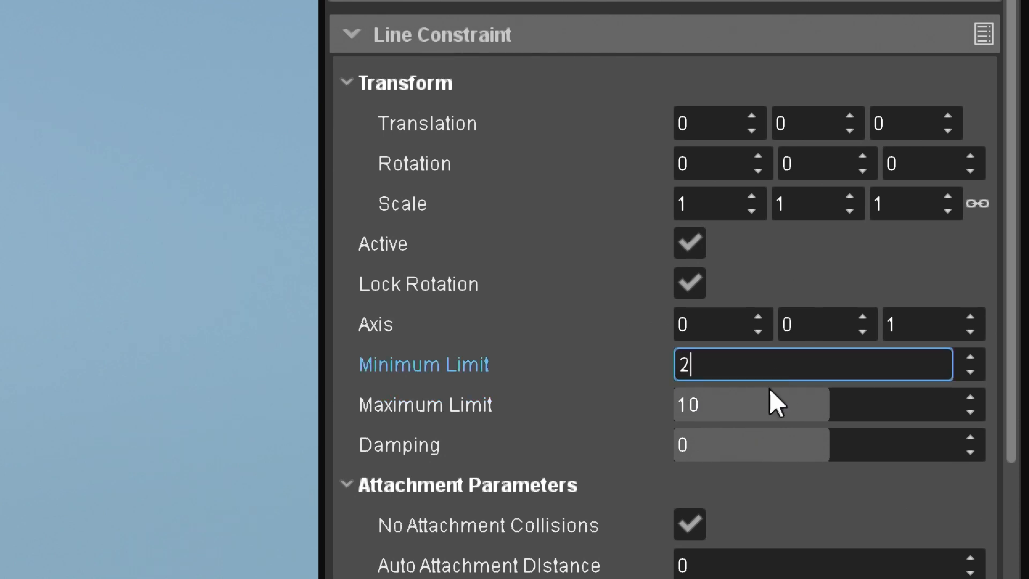
{"action": "key", "text": "Return"}
Test the Line Constraint by simulating physics and pulling the cube up along the constraint line, then end the simulation
{"action": "right_click_drag", "start_coordinate": [691, 217], "coordinate": [454, 343]}
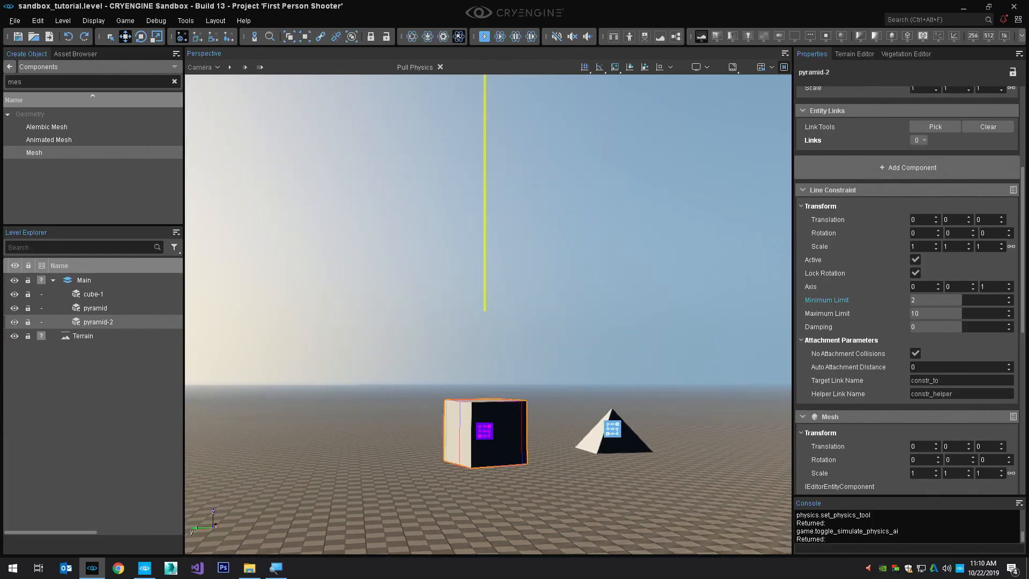
{"action": "key", "text": "ctrl+p"}
{"action": "left_click_drag", "start_coordinate": [417, 394], "coordinate": [429, 267]}
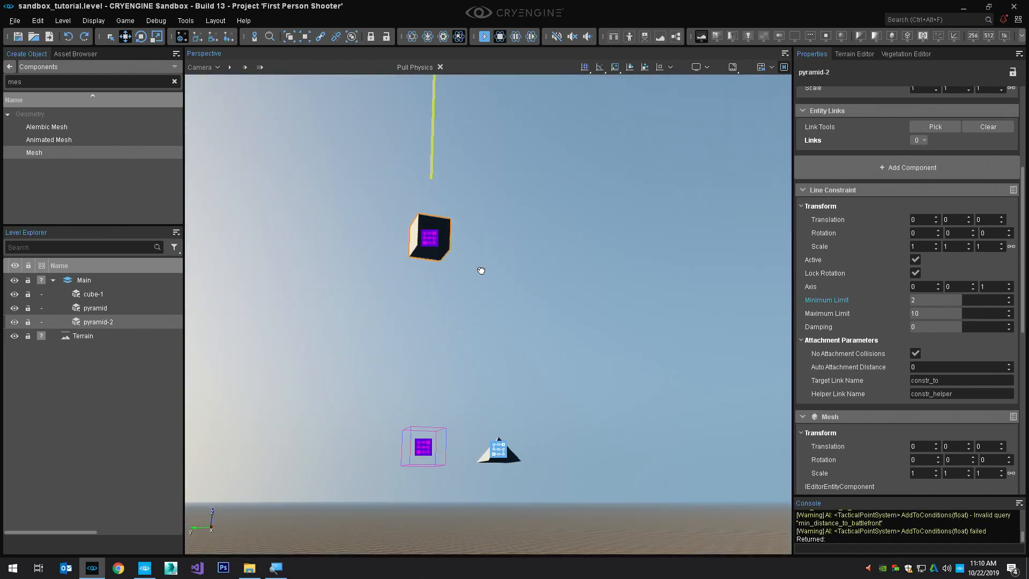
{"action": "key", "text": "ctrl+p"}
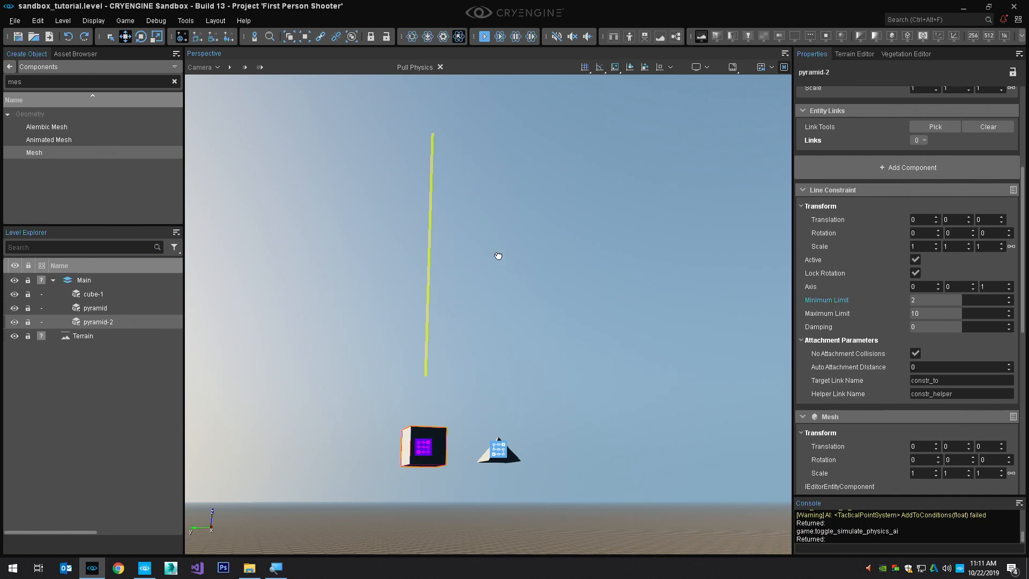
Set the Line Constraint's Minimum Limit to -2 and run the physics simulation
{"action": "left_click", "coordinate": [957, 303]}
{"action": "type", "text": "-3"}
{"action": "key", "text": "Return"}
{"action": "scroll", "coordinate": [845, 381], "scroll_direction": "down", "scroll_amount": 6}
{"action": "key", "text": "ctrl+p"}
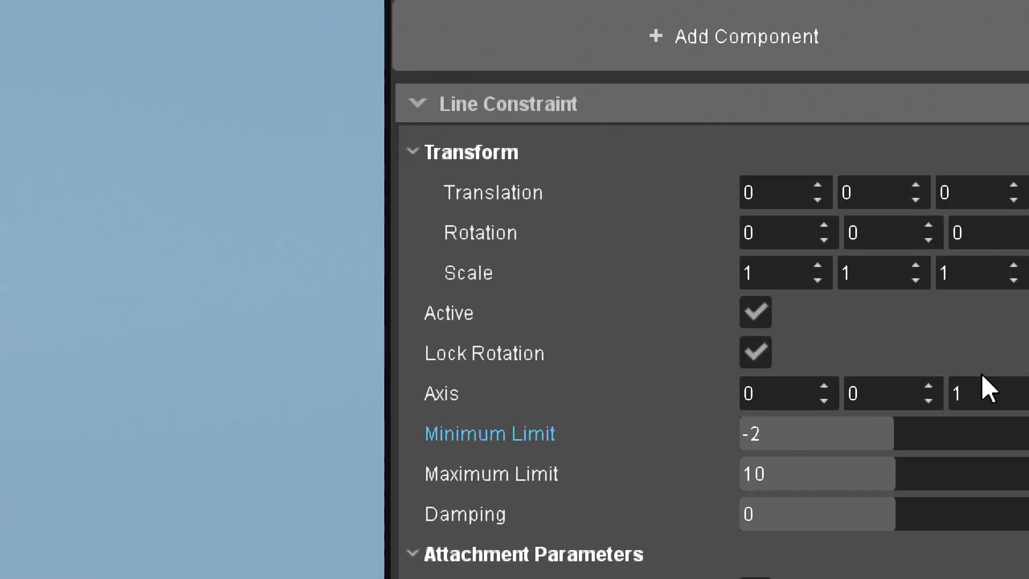
Change the Line Constraint's Axis to 1, 0, 0 and test it by pulling the simulated cube along the line
{"action": "left_click", "coordinate": [951, 387]}
{"action": "type", "text": "0"}
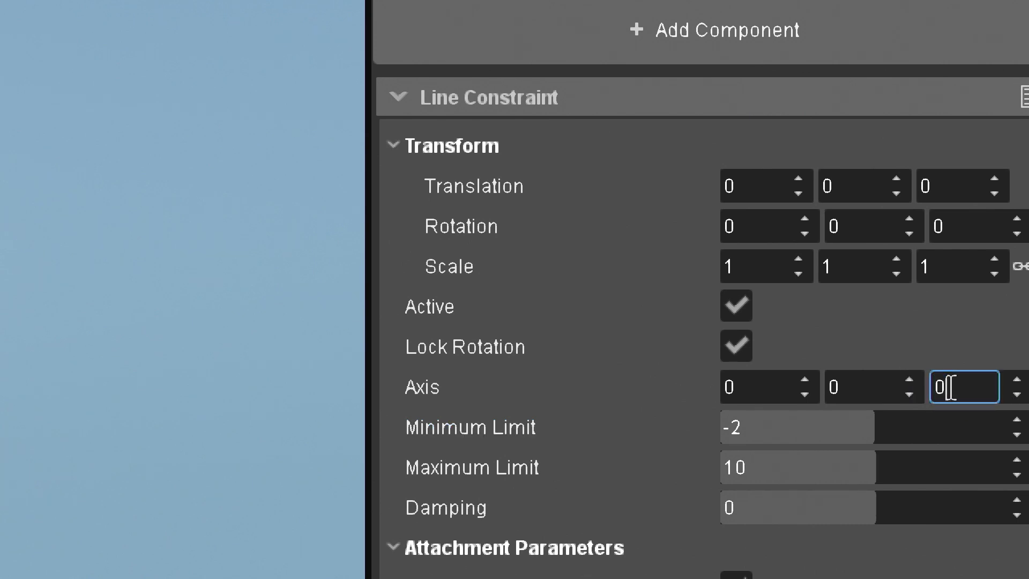
{"action": "key", "text": "shift+Tab"}
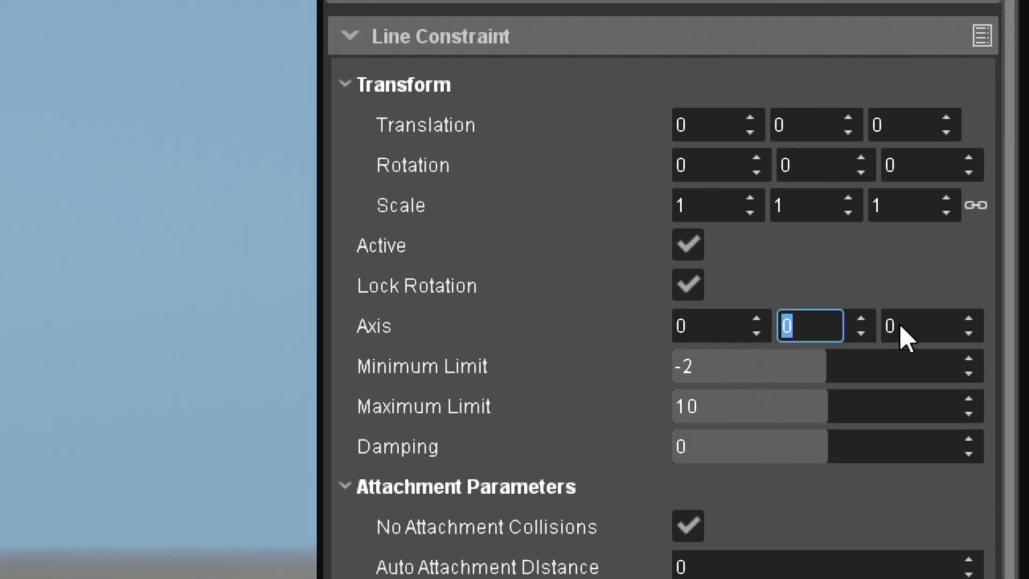
{"action": "key", "text": "shift+Tab"}
{"action": "type", "text": "1"}
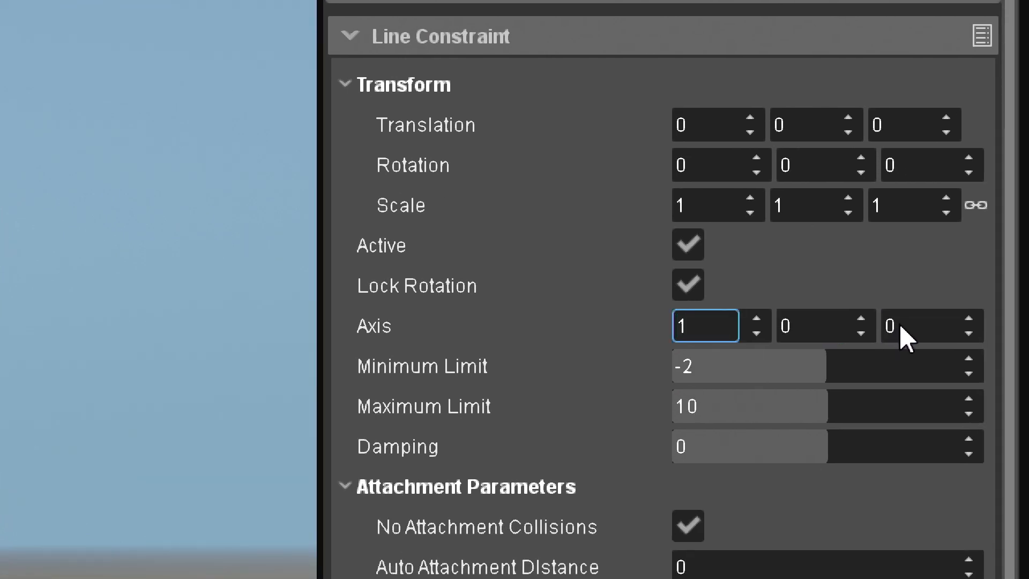
{"action": "key", "text": "Return"}
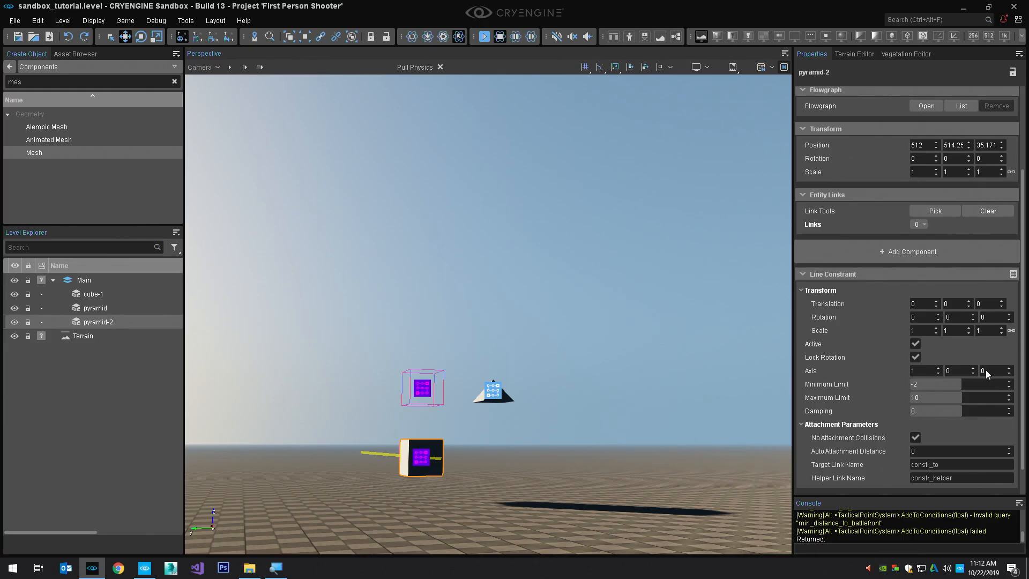
{"action": "middle_click_drag", "start_coordinate": [426, 396], "coordinate": [483, 367], "text": "alt"}
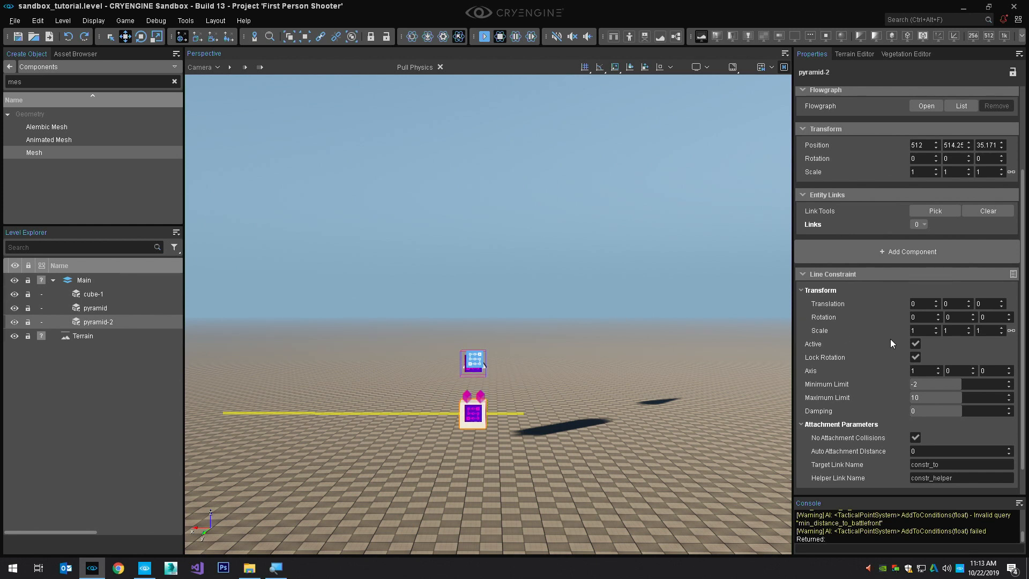
Set the Line Constraint's Z axis value to 1 for a diagonal line and stop the physics simulation
{"action": "left_click", "coordinate": [990, 371]}
{"action": "type", "text": "1"}
{"action": "key", "text": "Return"}
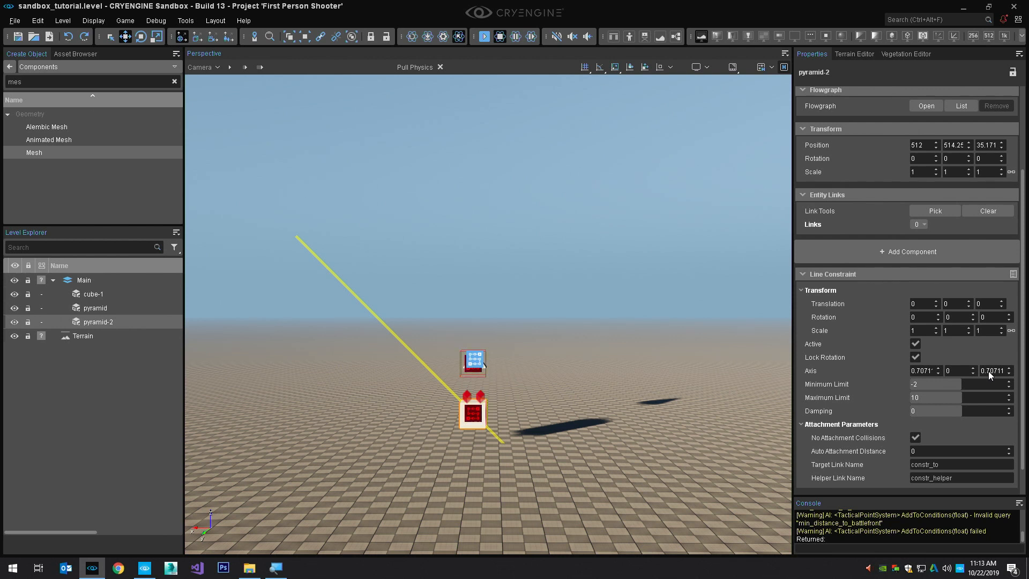
{"action": "key", "text": "ctrl+p"}
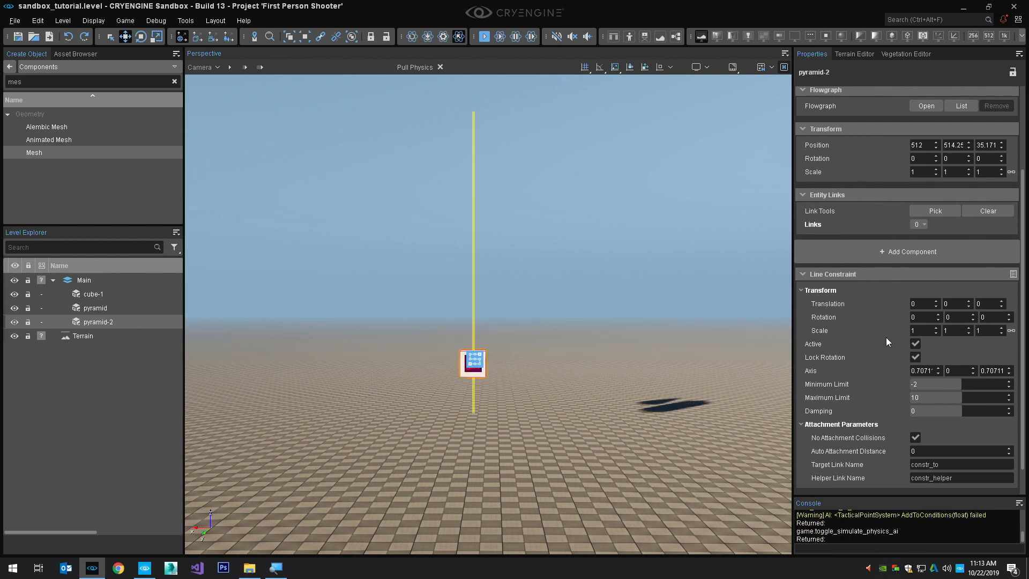
Set the Line Constraint's Minimum Limit to -4 and its Maximum Limit to 4
{"action": "left_click", "coordinate": [947, 382]}
{"action": "type", "text": "-4"}
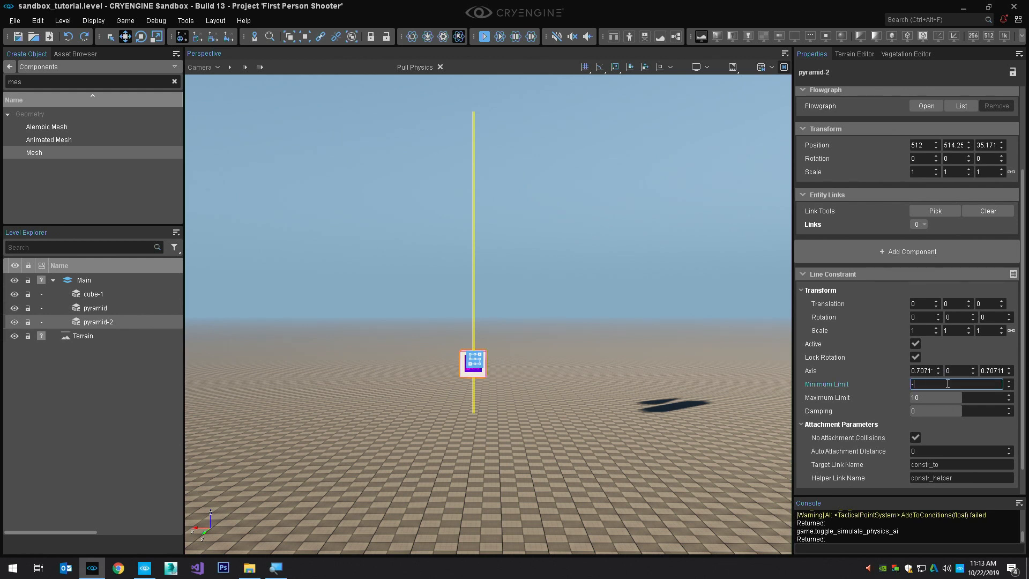
{"action": "key", "text": "Tab"}
{"action": "type", "text": "4"}
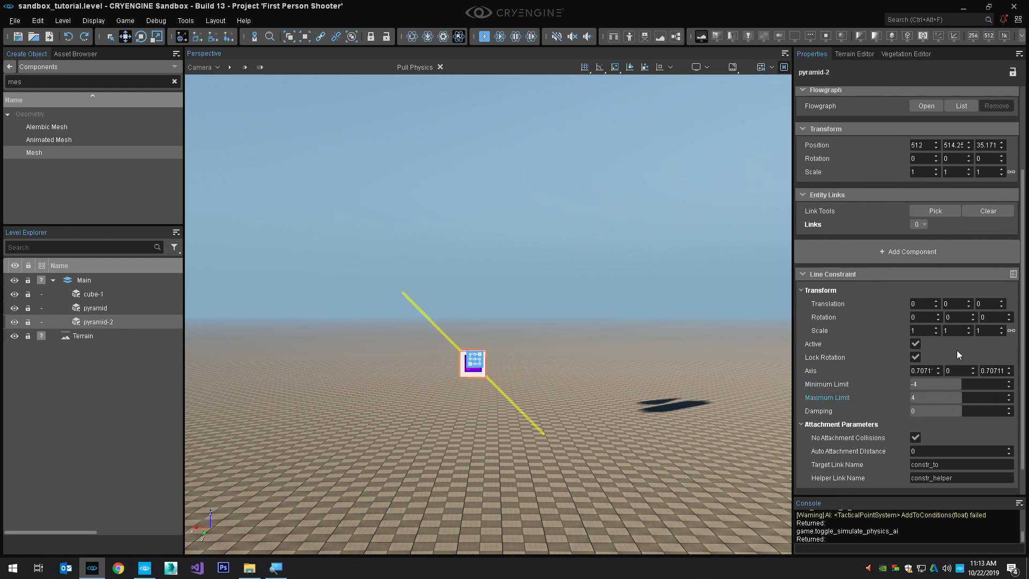
Test the diagonal Line Constraint by simulating physics and pulling the cube along the line, then end the simulation
{"action": "key", "text": "ctrl+p"}
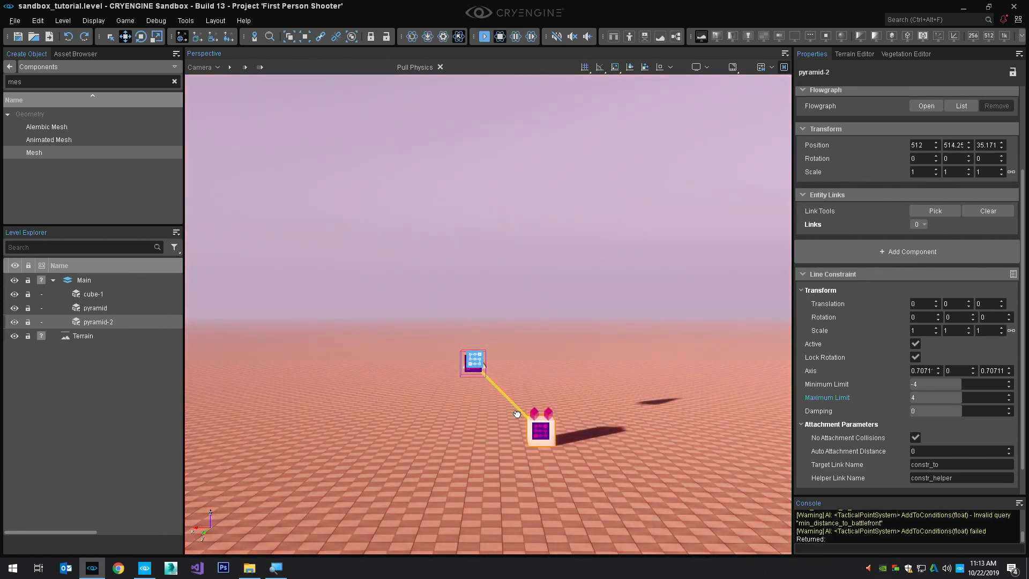
{"action": "key", "text": "ctrl+p"}
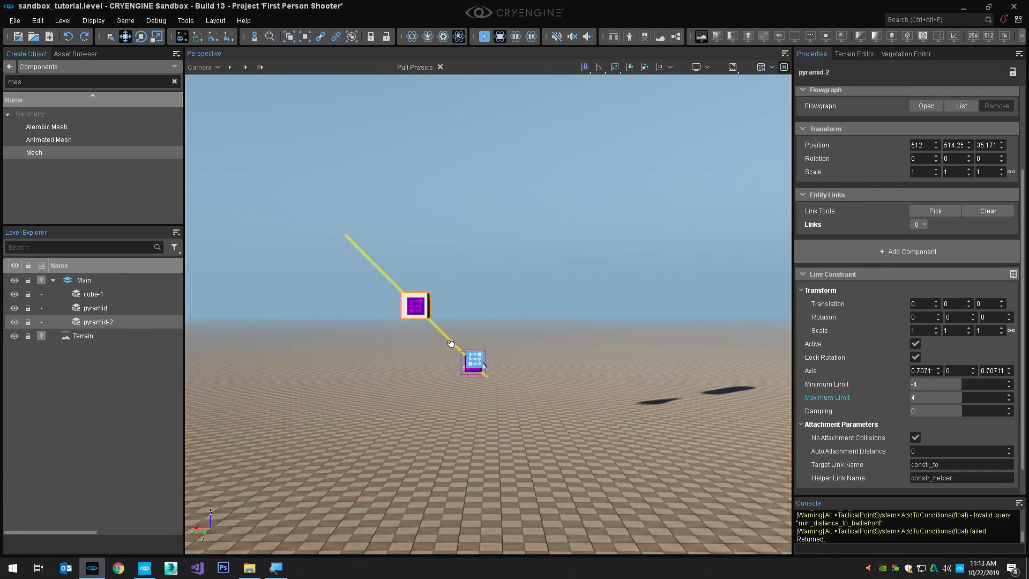
{"action": "right_click_drag", "start_coordinate": [453, 344], "coordinate": [518, 393]}
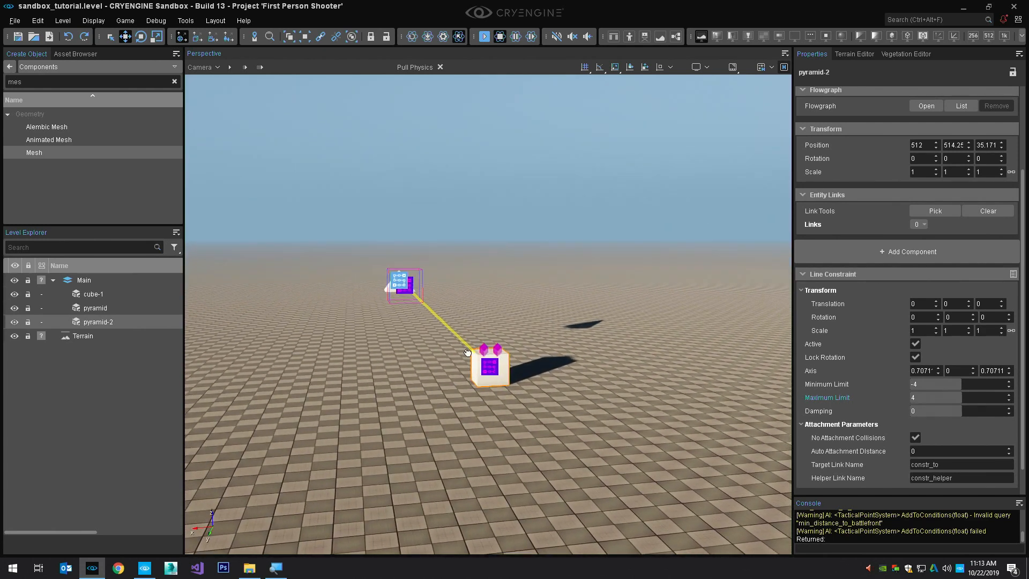
{"action": "left_click_drag", "start_coordinate": [490, 369], "coordinate": [245, 255]}
{"action": "key", "text": "ctrl+p"}
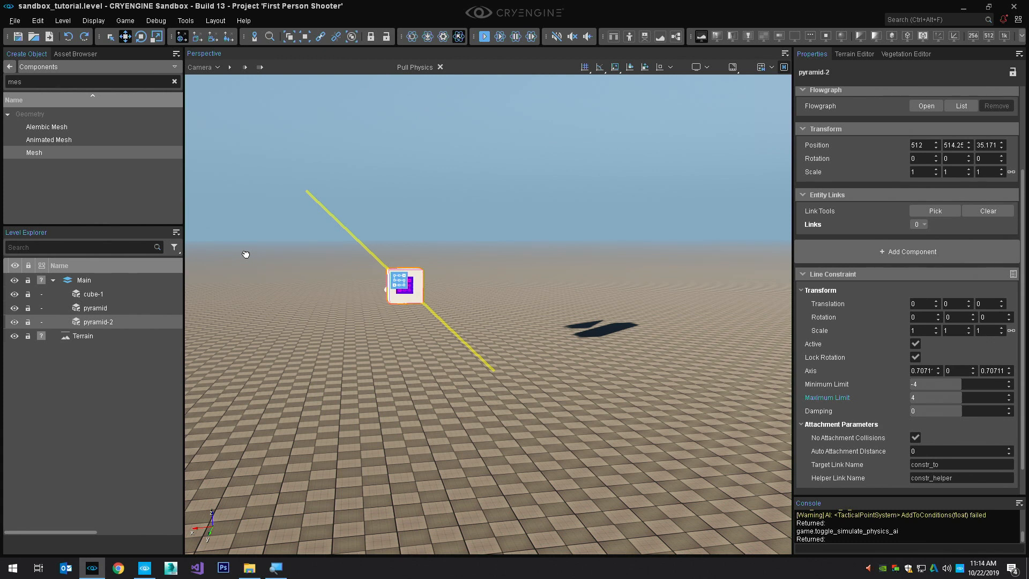
Remove the Line Constraint component from pyramid-2 and add a Plane Constraint component instead
{"action": "left_click", "coordinate": [1014, 274]}
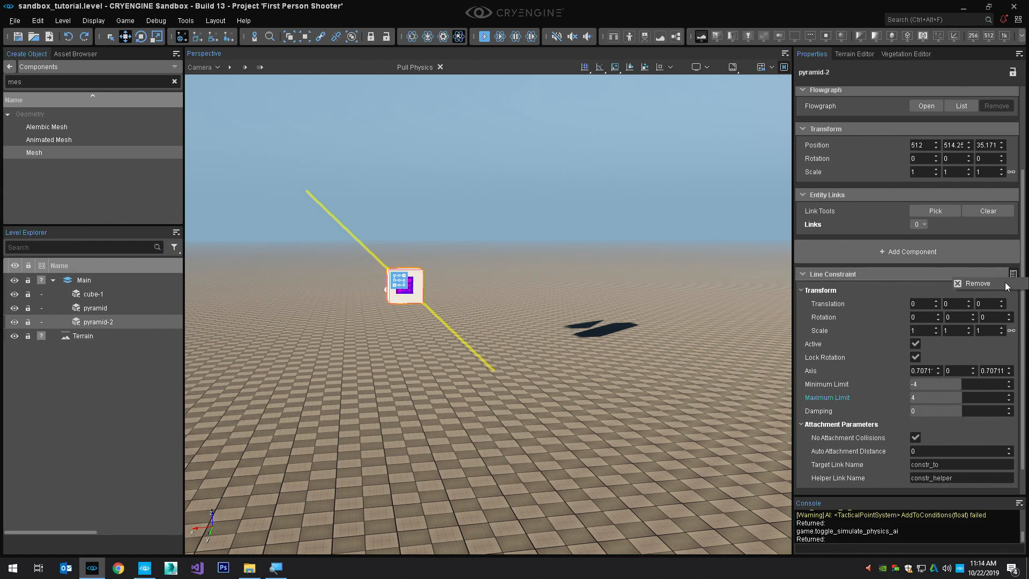
{"action": "left_click", "coordinate": [1000, 282]}
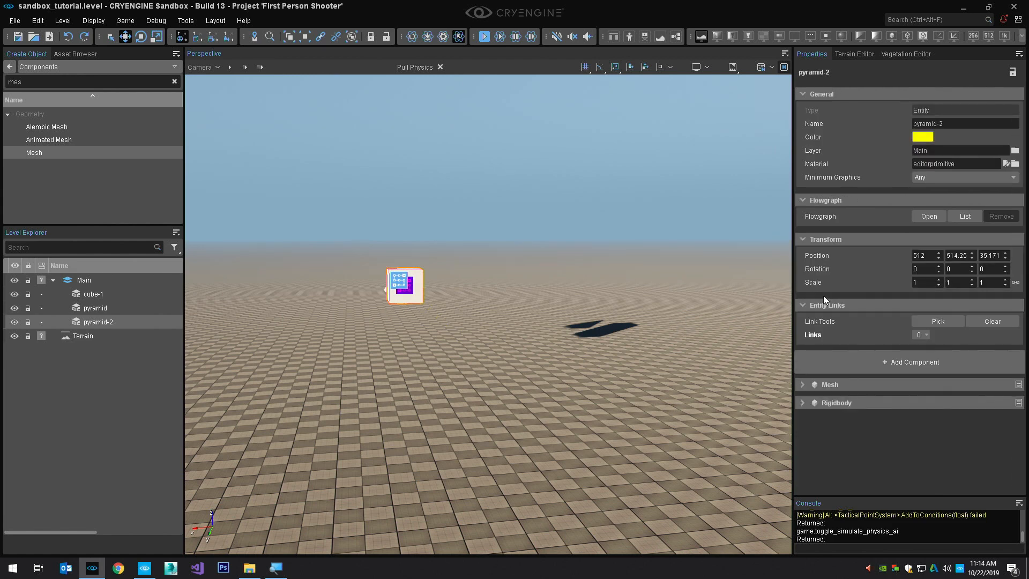
{"action": "left_click", "coordinate": [929, 358]}
{"action": "left_click", "coordinate": [774, 235]}
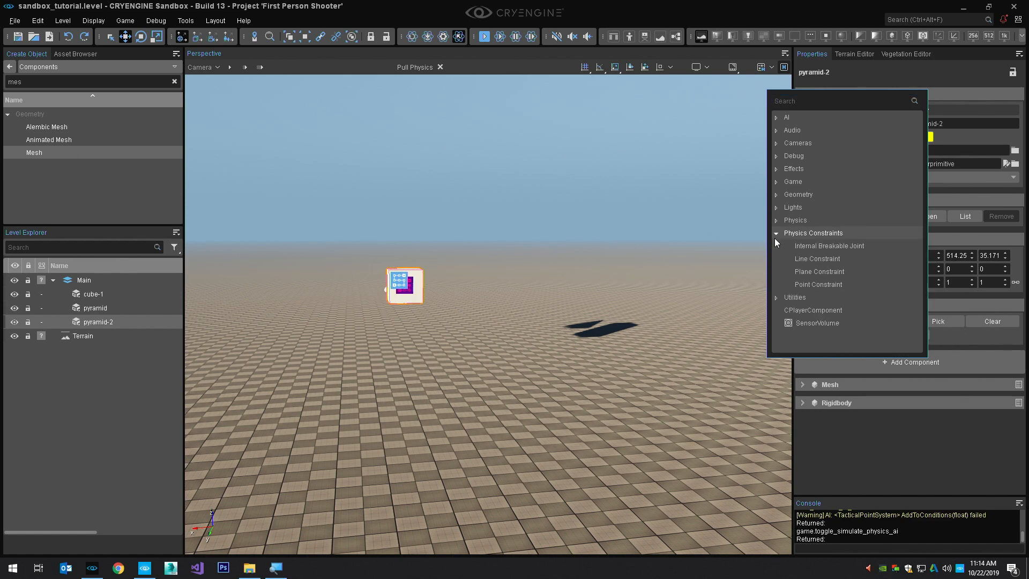
{"action": "left_click", "coordinate": [821, 270]}
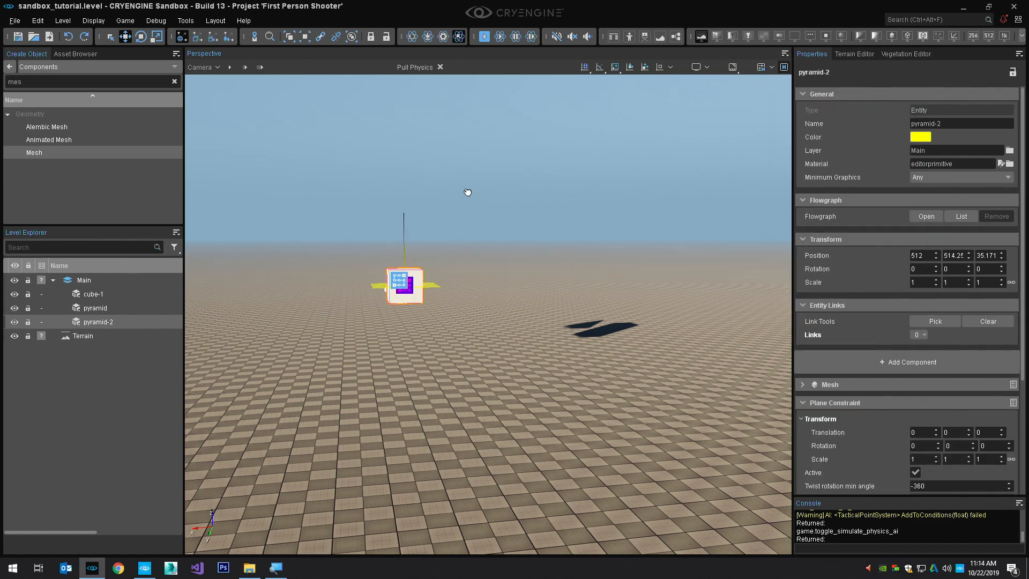
{"action": "key", "text": "z"}
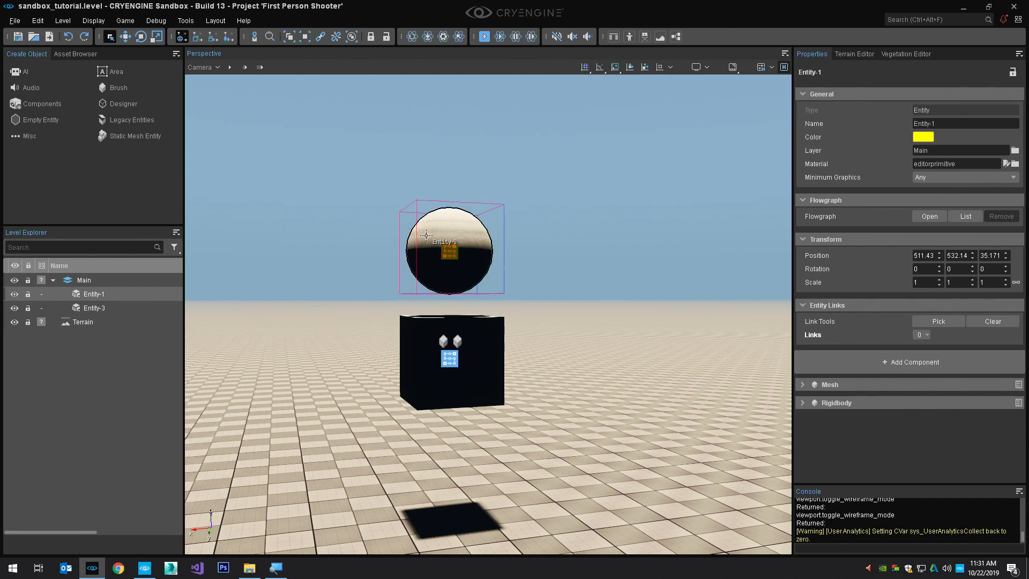
Move the sphere entity Entity-1 along the X axis away from the cube to about 506.72
{"action": "key", "text": "2"}
{"action": "right_click_drag", "start_coordinate": [503, 253], "coordinate": [500, 253]}
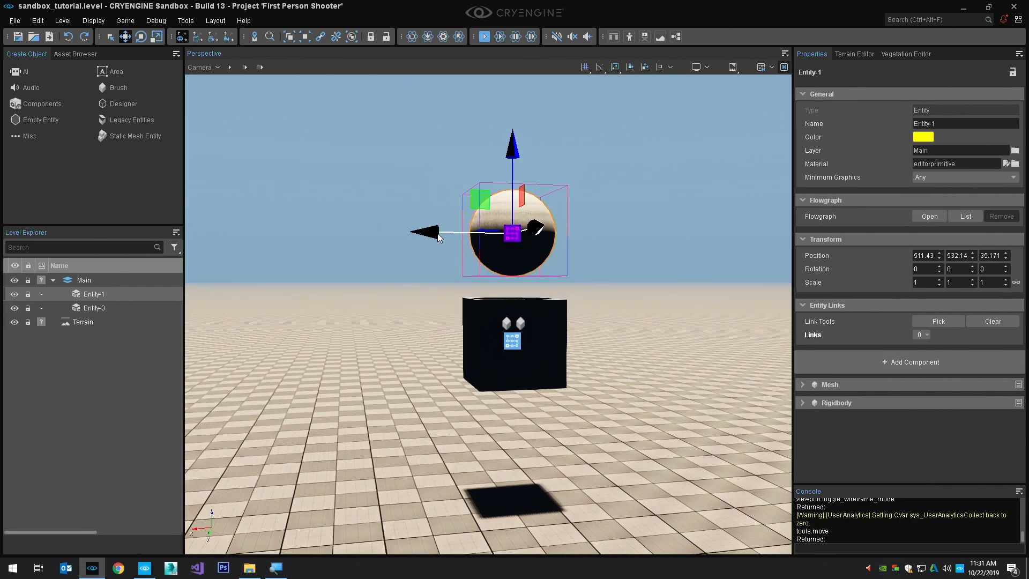
{"action": "left_click_drag", "start_coordinate": [438, 233], "coordinate": [496, 243]}
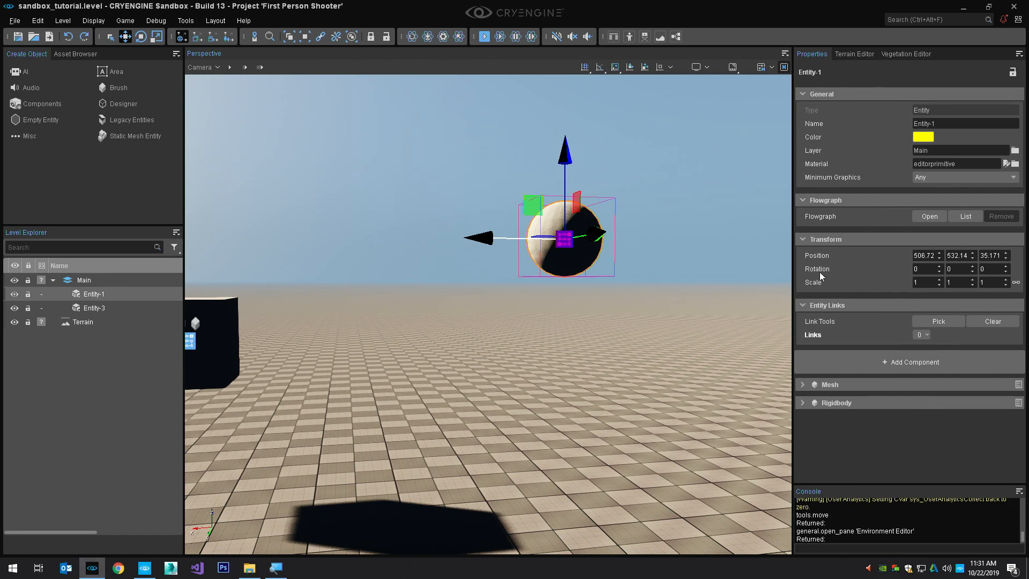
{"action": "mouse_move", "coordinate": [551, 327]}
{"action": "right_mouse_down"}
{"action": "mouse_move", "coordinate": [584, 332]}
{"action": "mouse_move", "coordinate": [542, 323]}
{"action": "right_mouse_up"}
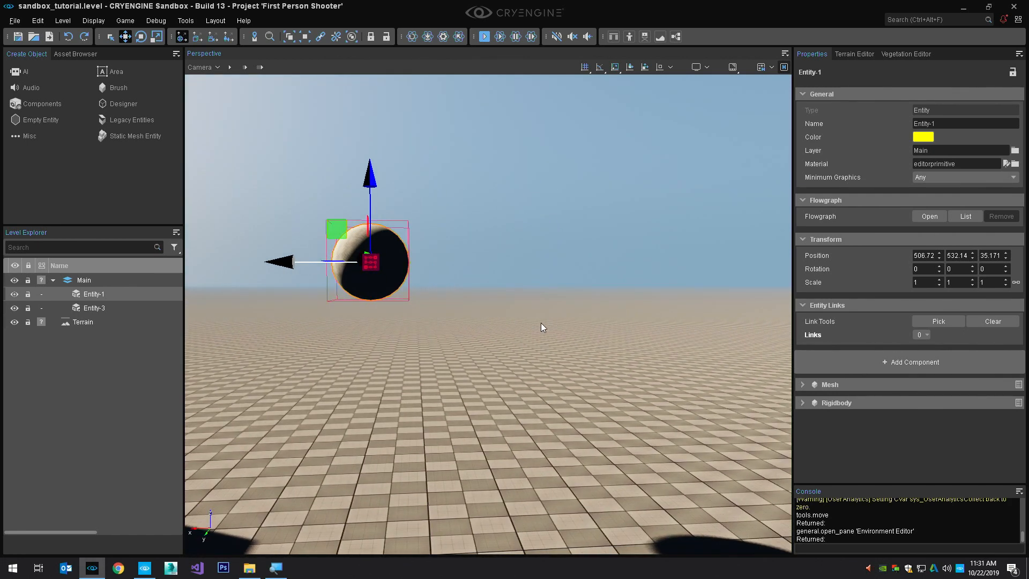
Expand the sphere's Mesh and Rigidbody components and review the Weight Type options, keeping Mass selected
{"action": "left_click", "coordinate": [803, 383]}
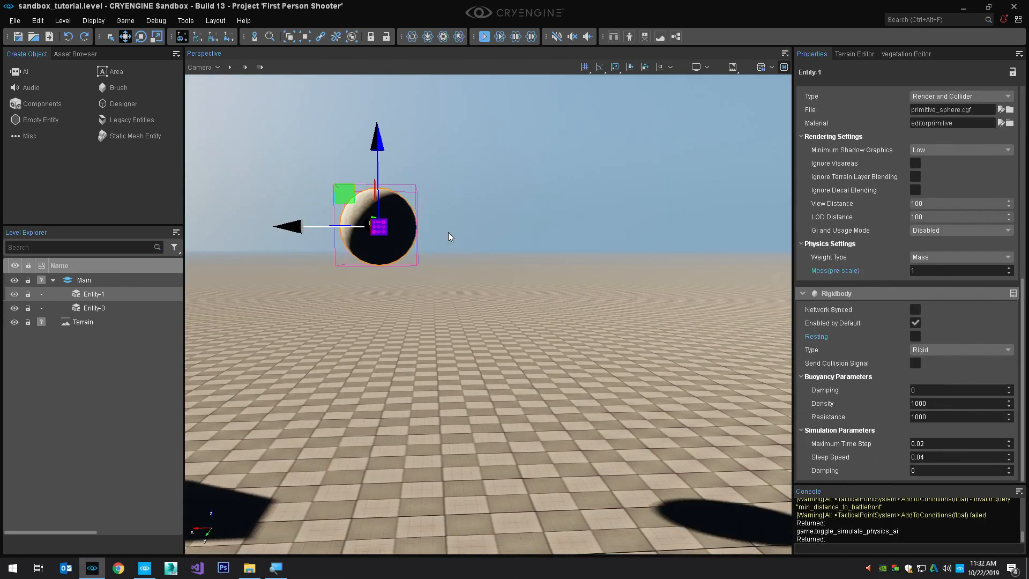
{"action": "key", "text": "d"}
{"action": "key", "text": "a"}
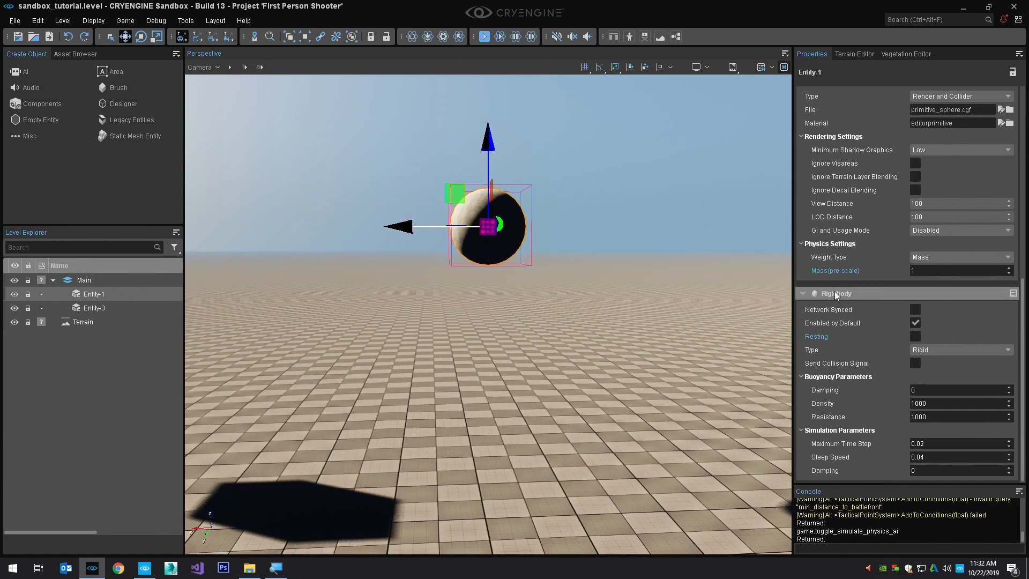
{"action": "scroll", "coordinate": [834, 291], "scroll_direction": "up", "scroll_amount": 3}
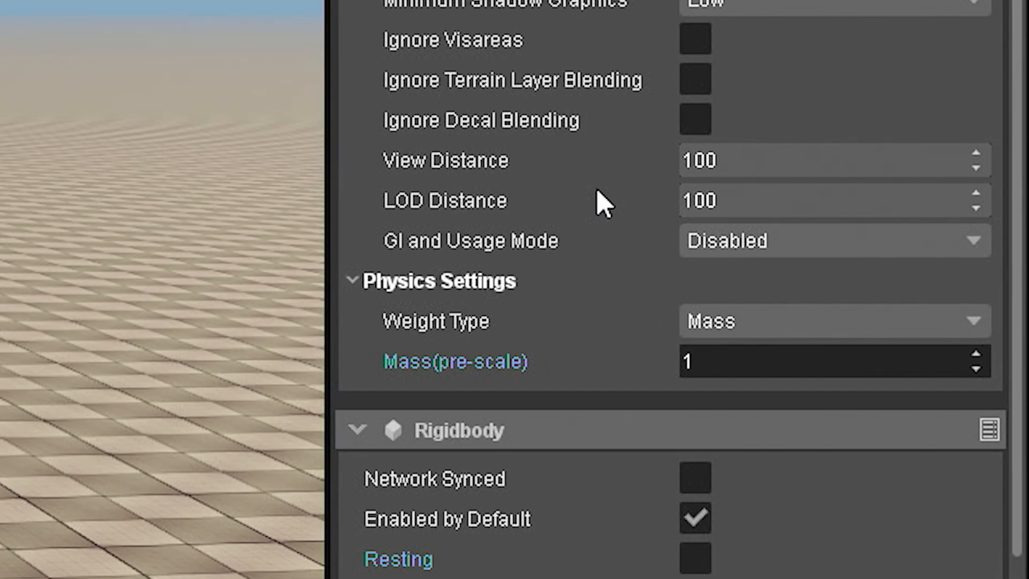
{"action": "left_click", "coordinate": [745, 321]}
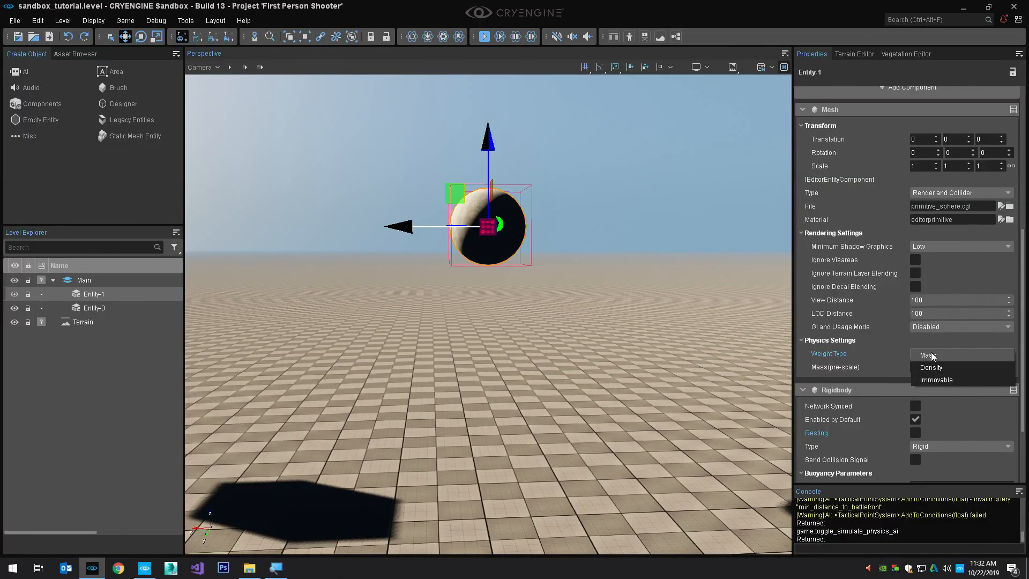
{"action": "left_click", "coordinate": [932, 356]}
Set the uniform scale of the sphere's Mesh component to 10
{"action": "scroll", "coordinate": [935, 262], "scroll_direction": "up", "scroll_amount": 4}
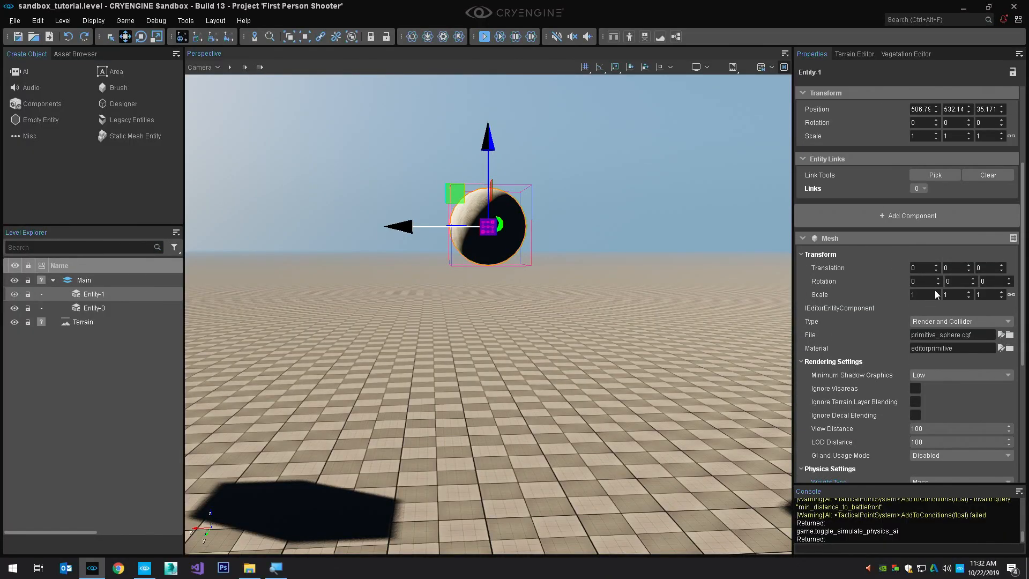
{"action": "mouse_move", "coordinate": [920, 291]}
{"action": "left_mouse_down"}
{"action": "mouse_move", "coordinate": [929, 291]}
{"action": "mouse_move", "coordinate": [919, 291]}
{"action": "left_mouse_up"}
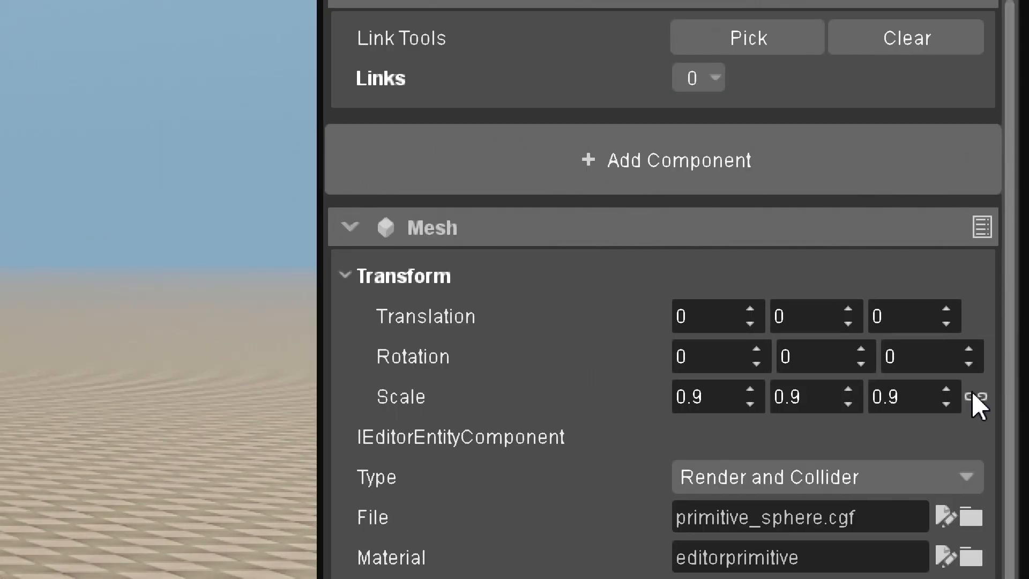
{"action": "left_click", "coordinate": [708, 404]}
{"action": "type", "text": "10"}
{"action": "key", "text": "Return"}
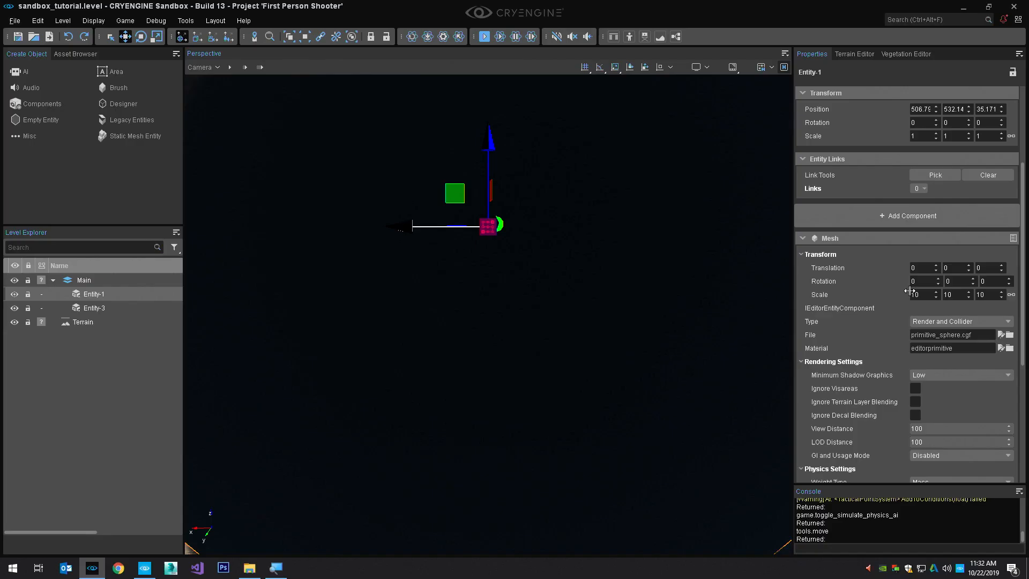
Raise the enlarged sphere along the Z axis until it floats clear of the ground
{"action": "key", "text": "s"}
{"action": "right_click_drag", "start_coordinate": [541, 259], "coordinate": [520, 248]}
{"action": "key", "text": "s"}
{"action": "scroll", "coordinate": [521, 249], "scroll_direction": "up", "scroll_amount": 1}
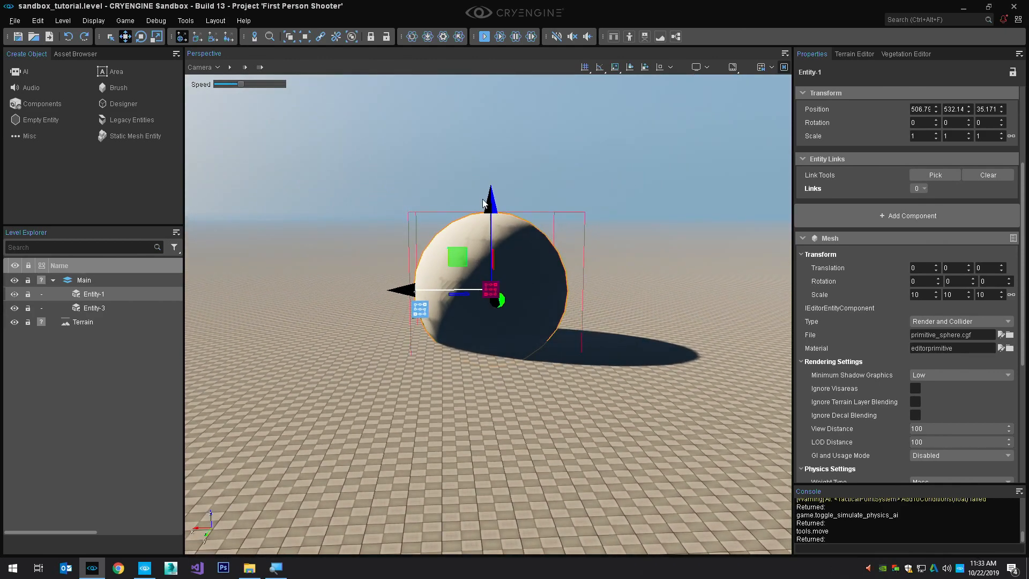
{"action": "left_click_drag", "start_coordinate": [492, 203], "coordinate": [493, 115]}
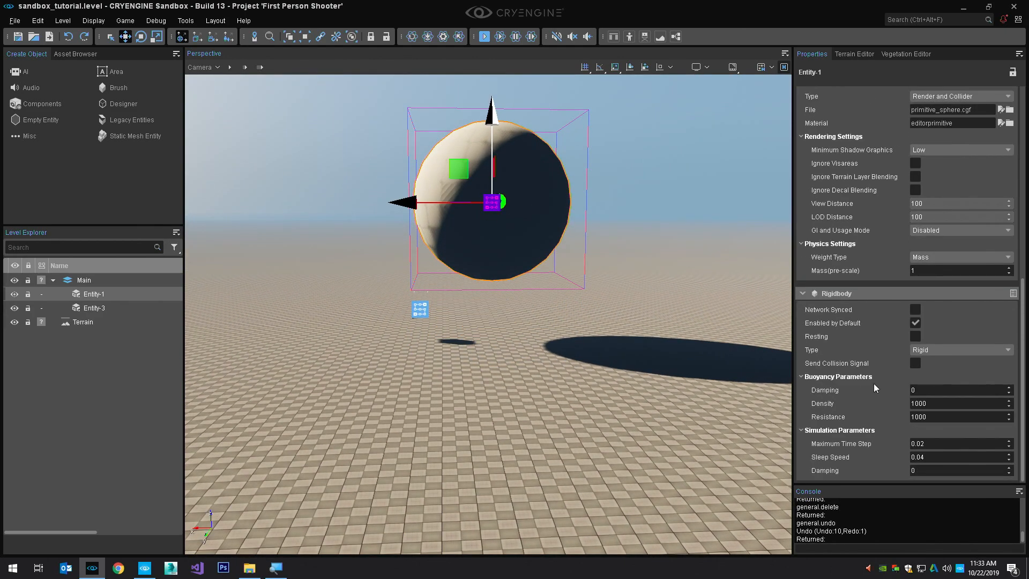
Set the sphere mesh's Weight Type to Density and test it by simulating physics
{"action": "scroll", "coordinate": [903, 384], "scroll_direction": "up", "scroll_amount": 2}
{"action": "left_click", "coordinate": [937, 322]}
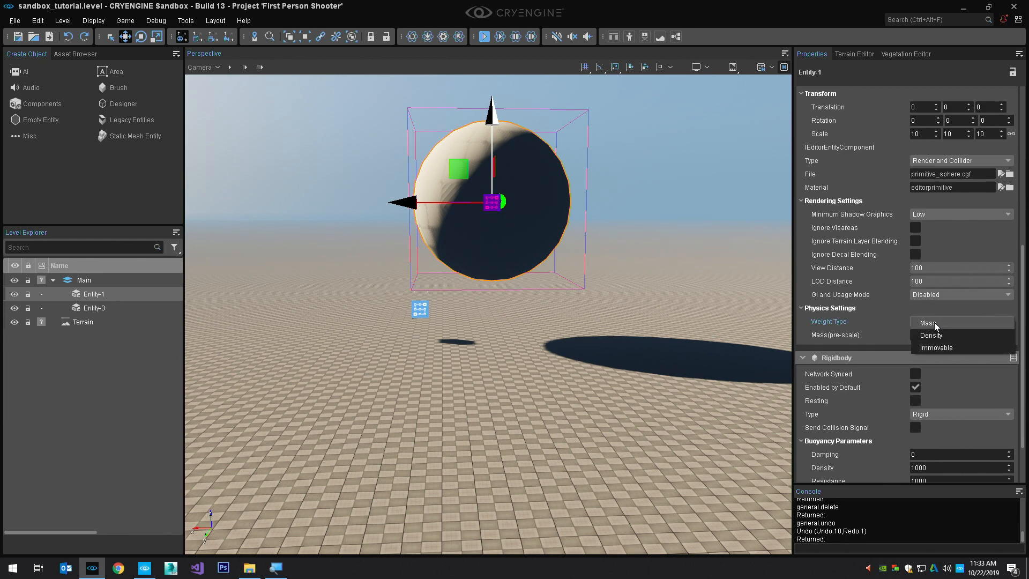
{"action": "left_click", "coordinate": [939, 335]}
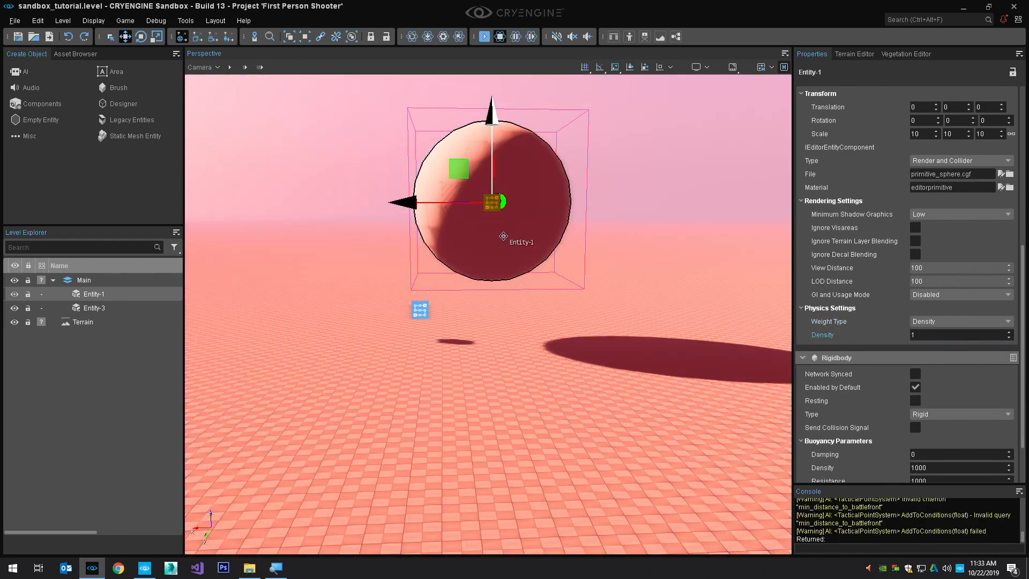
{"action": "key", "text": "ctrl+p"}
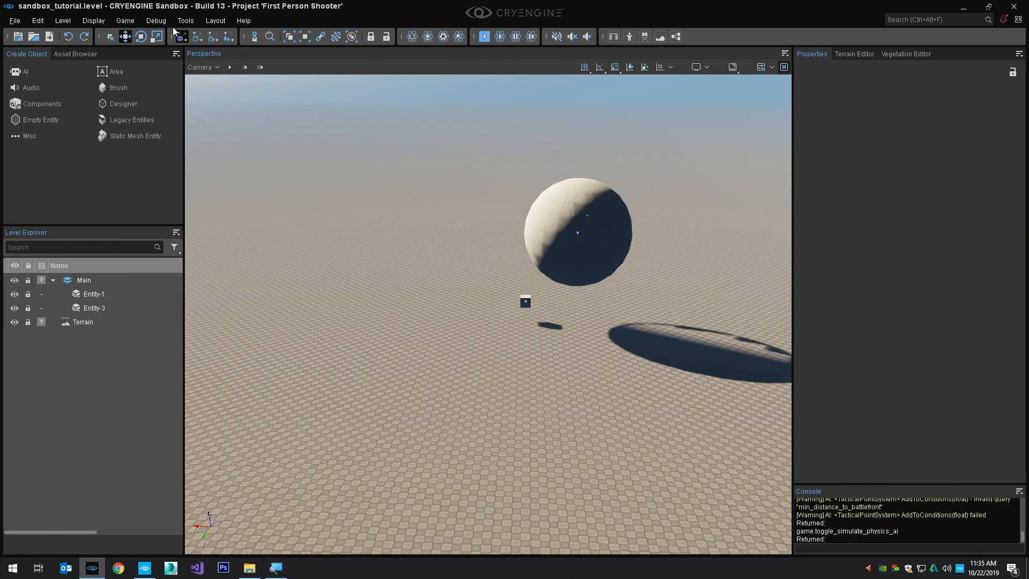
Open the Terrain Editor and activate the Raise/Lower sculpting tool for the open terrain around the sphere
{"action": "left_click", "coordinate": [185, 20]}
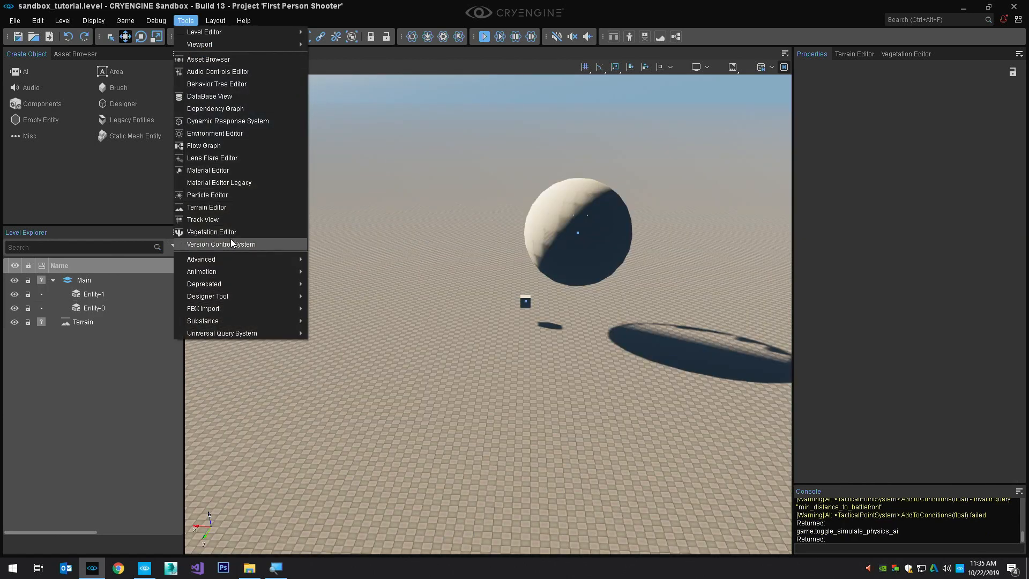
{"action": "left_click", "coordinate": [235, 208]}
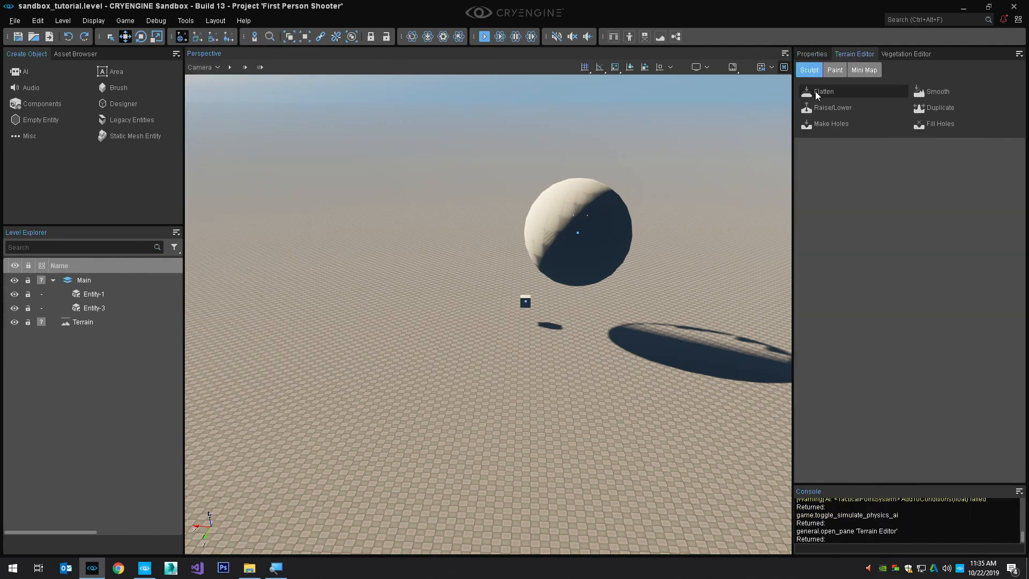
{"action": "right_click_drag", "start_coordinate": [616, 198], "coordinate": [538, 288]}
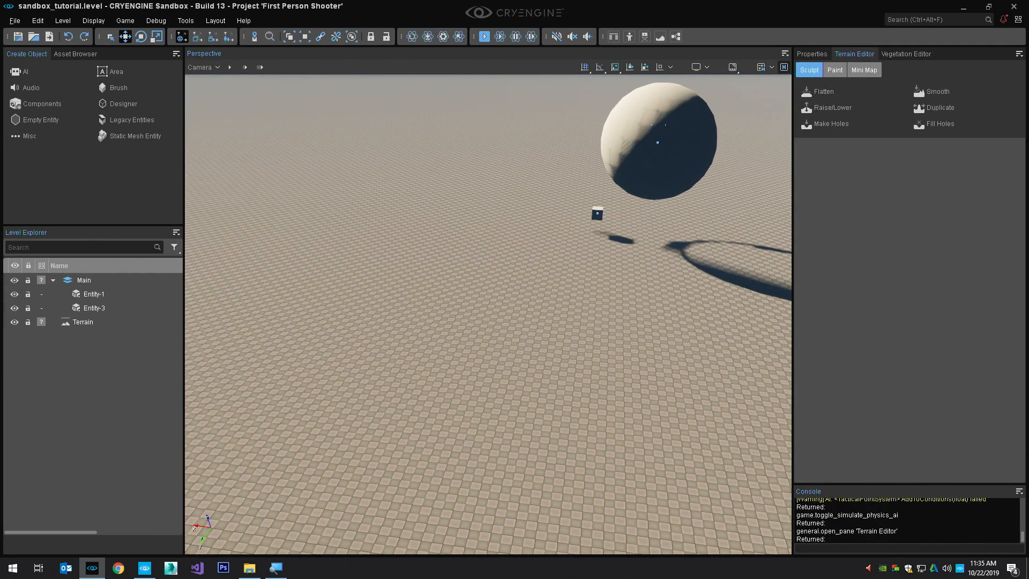
{"action": "key", "text": "s"}
{"action": "right_click_drag", "start_coordinate": [670, 123], "coordinate": [676, 86]}
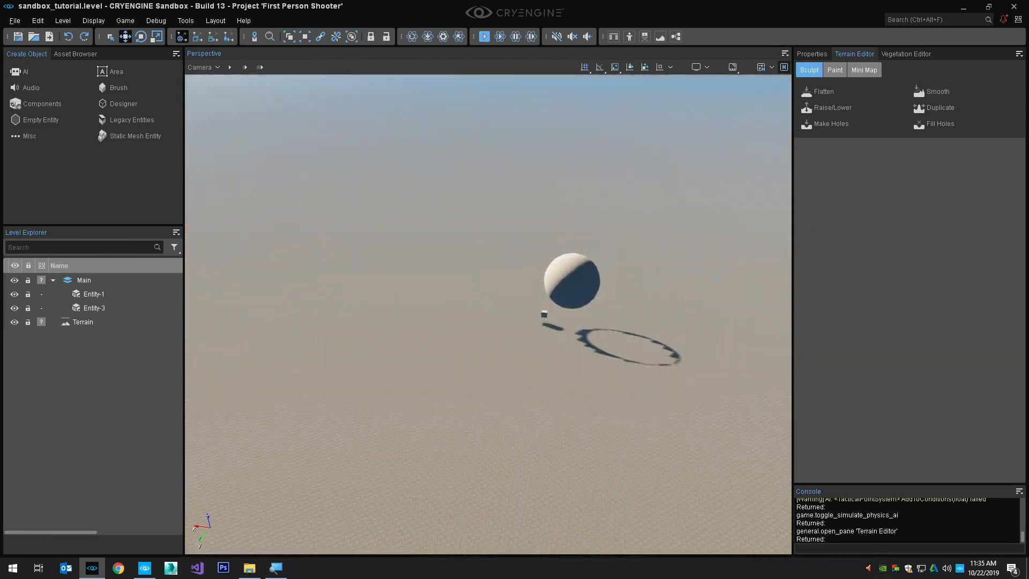
{"action": "key", "text": "s"}
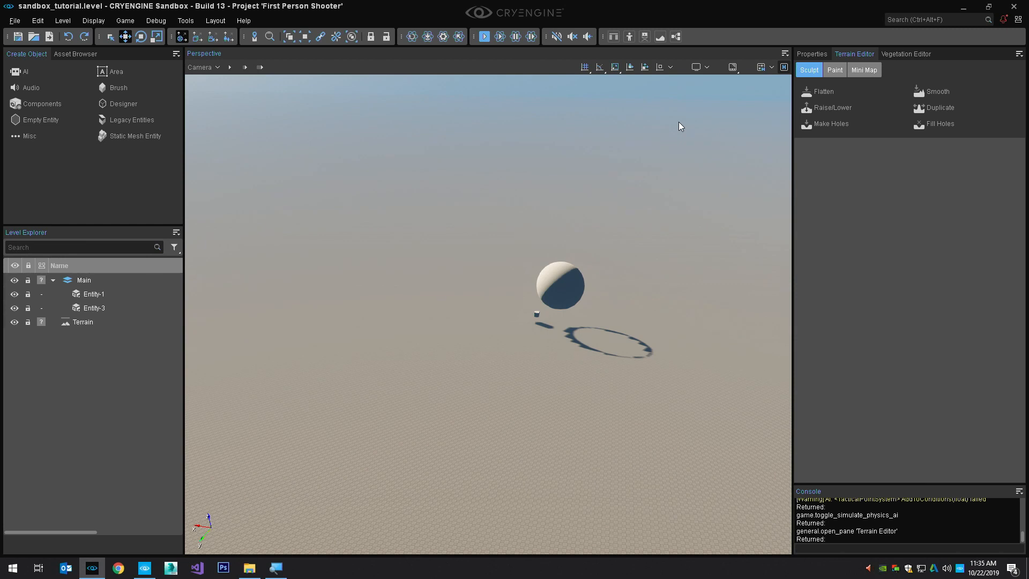
{"action": "left_click", "coordinate": [825, 109]}
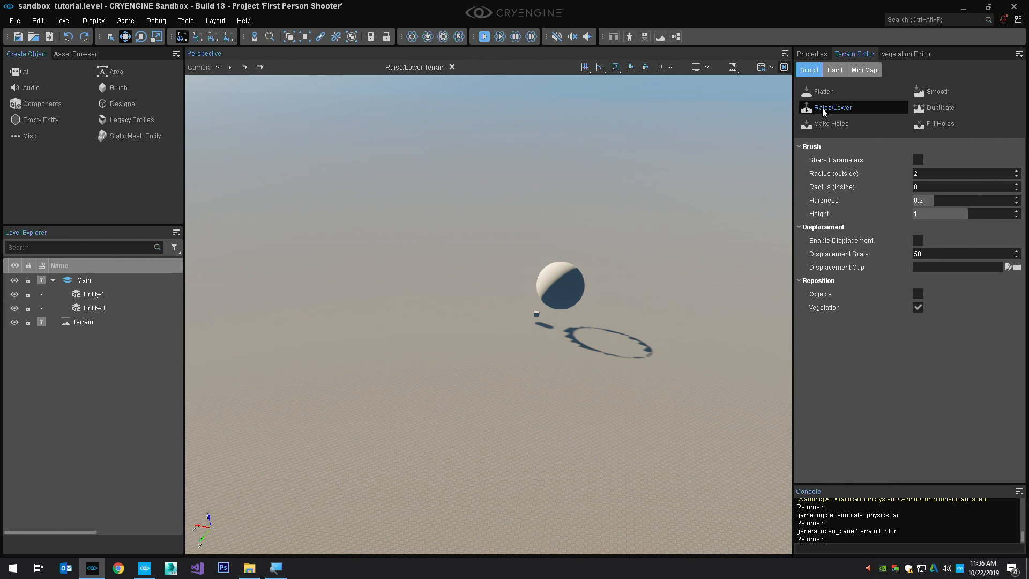
Set the terrain brush's outside radius to 30 and its inside radius to 20
{"action": "double_click", "coordinate": [941, 172]}
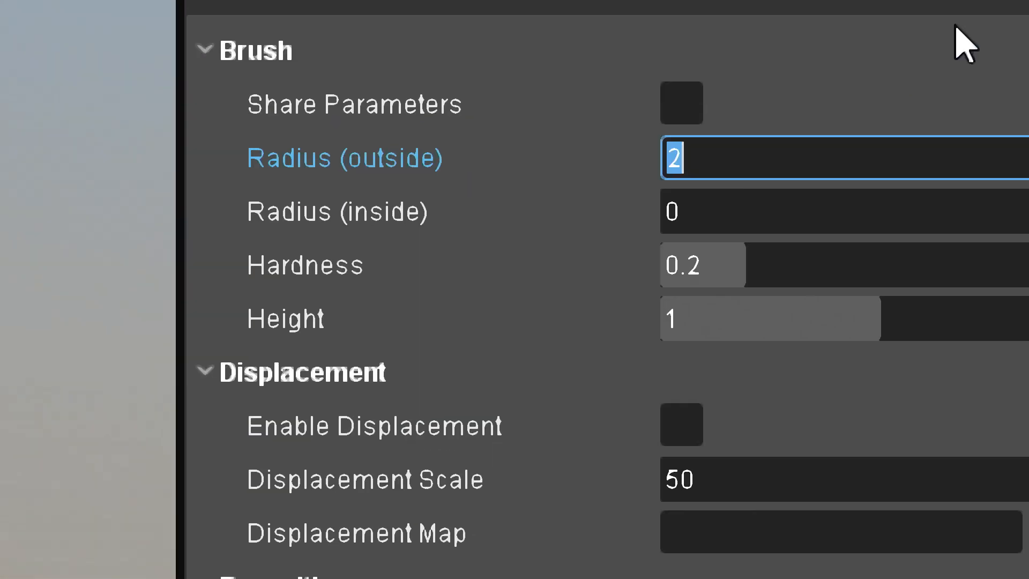
{"action": "type", "text": "20"}
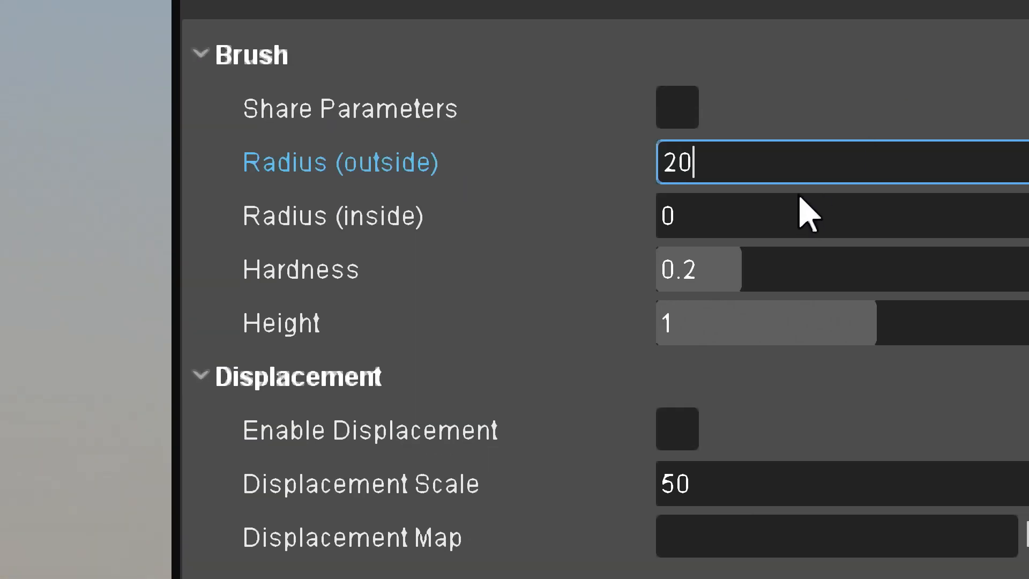
{"action": "key", "text": "Tab"}
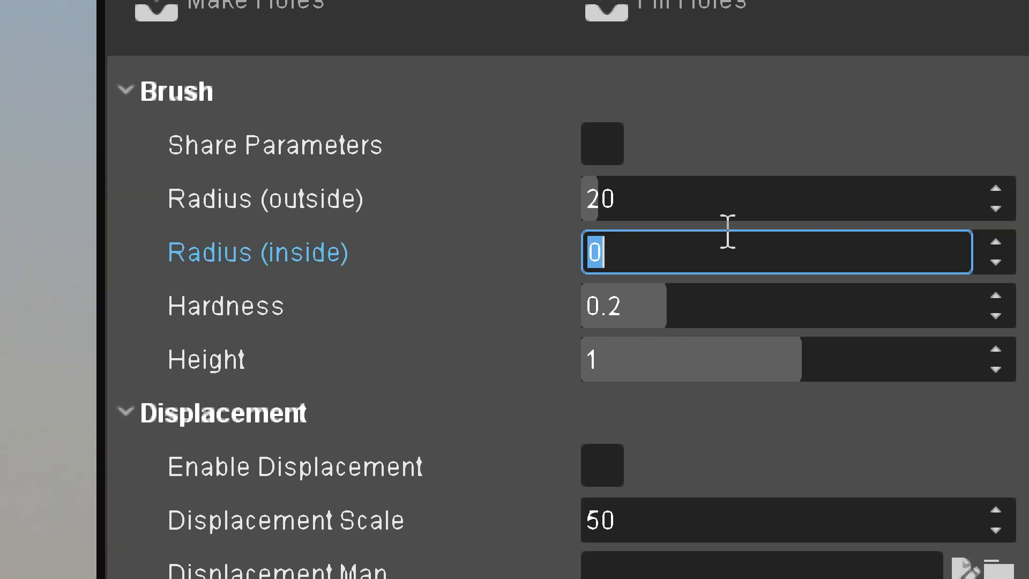
{"action": "type", "text": "20"}
{"action": "key", "text": "shift+Tab"}
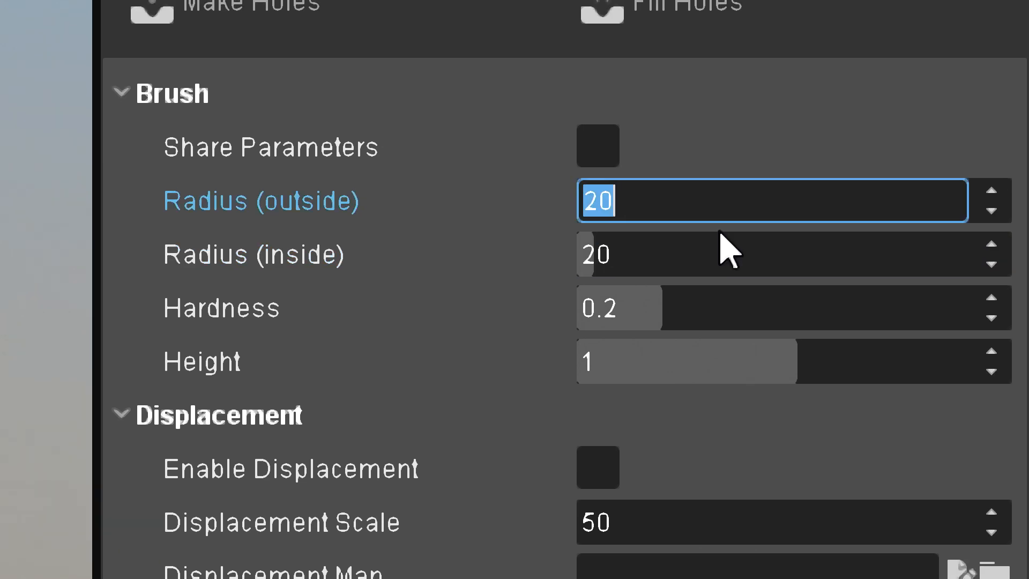
{"action": "type", "text": "30"}
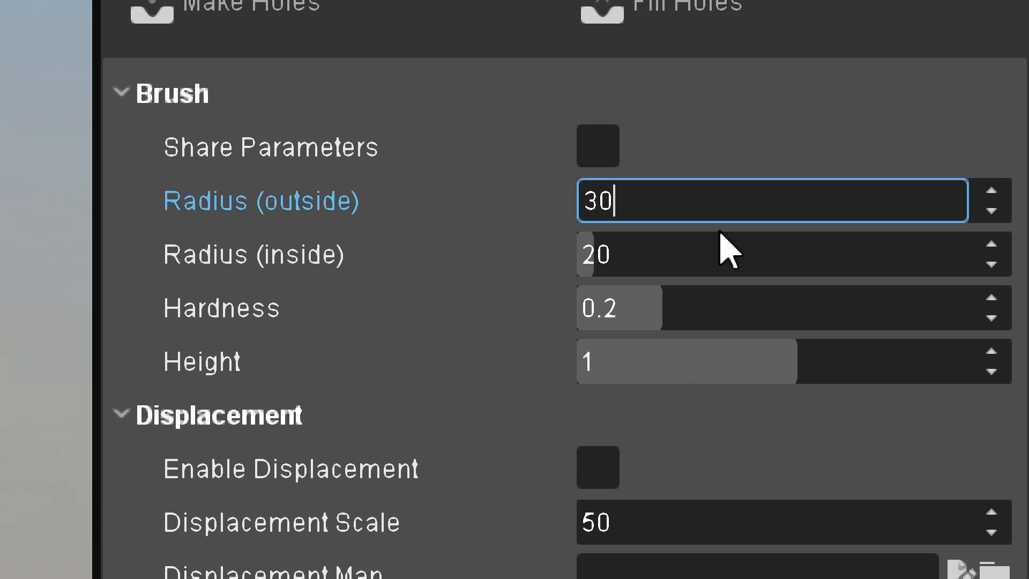
{"action": "key", "text": "Return"}
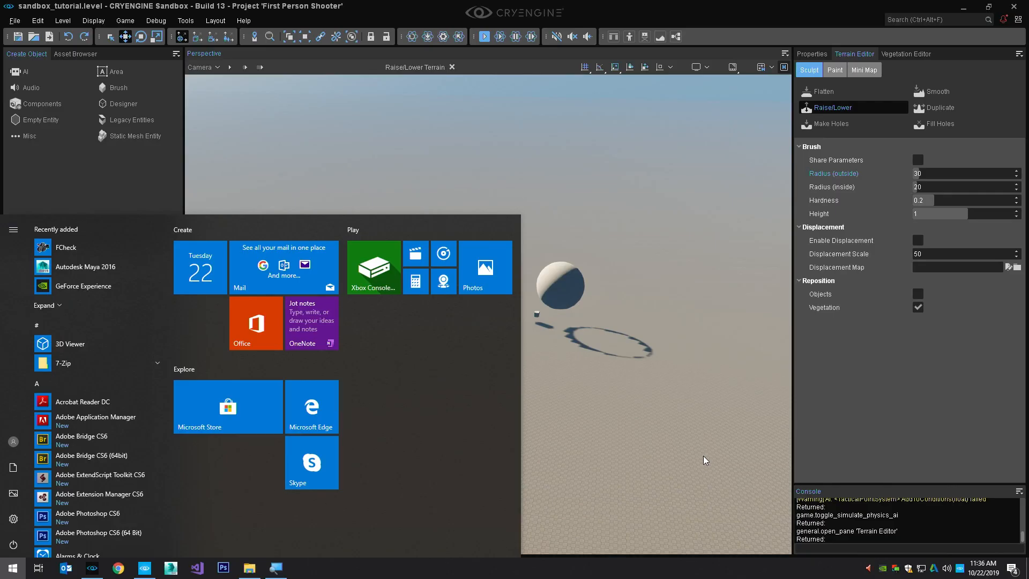
Set the terrain brush's Hardness to 1 and its Height to 5
{"action": "left_click_drag", "start_coordinate": [946, 203], "coordinate": [944, 200]}
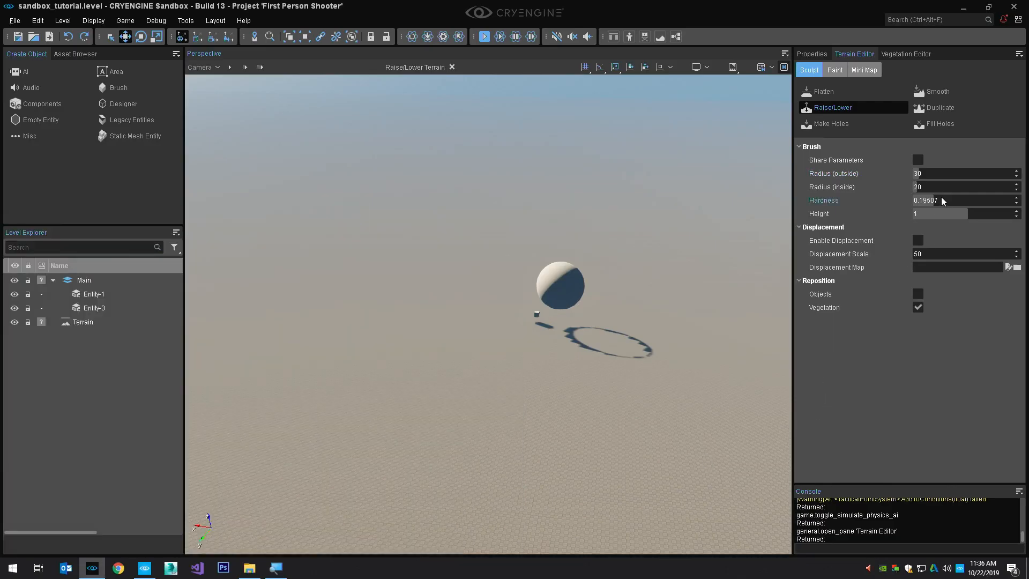
{"action": "left_click", "coordinate": [943, 198]}
{"action": "type", "text": "1"}
{"action": "key", "text": "Return"}
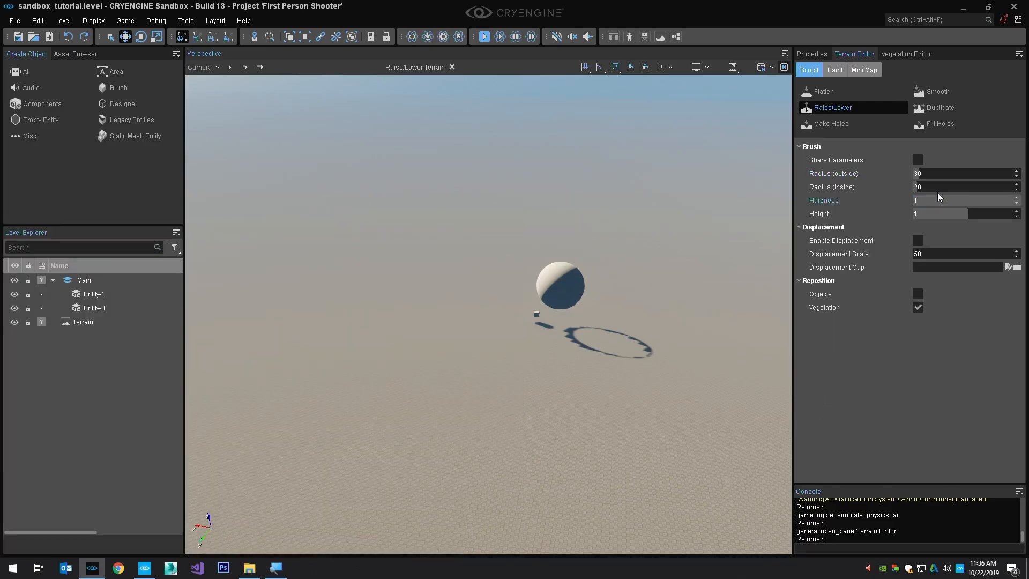
{"action": "left_click_drag", "start_coordinate": [977, 216], "coordinate": [977, 215]}
{"action": "left_click", "coordinate": [968, 215]}
{"action": "type", "text": "5"}
{"action": "key", "text": "Return"}
Raise a range of hills beside the sphere and two lower mounds on the flat terrain across from it
{"action": "mouse_move", "coordinate": [336, 467]}
{"action": "left_mouse_down"}
{"action": "mouse_move", "coordinate": [441, 266]}
{"action": "mouse_move", "coordinate": [381, 226]}
{"action": "left_mouse_up"}
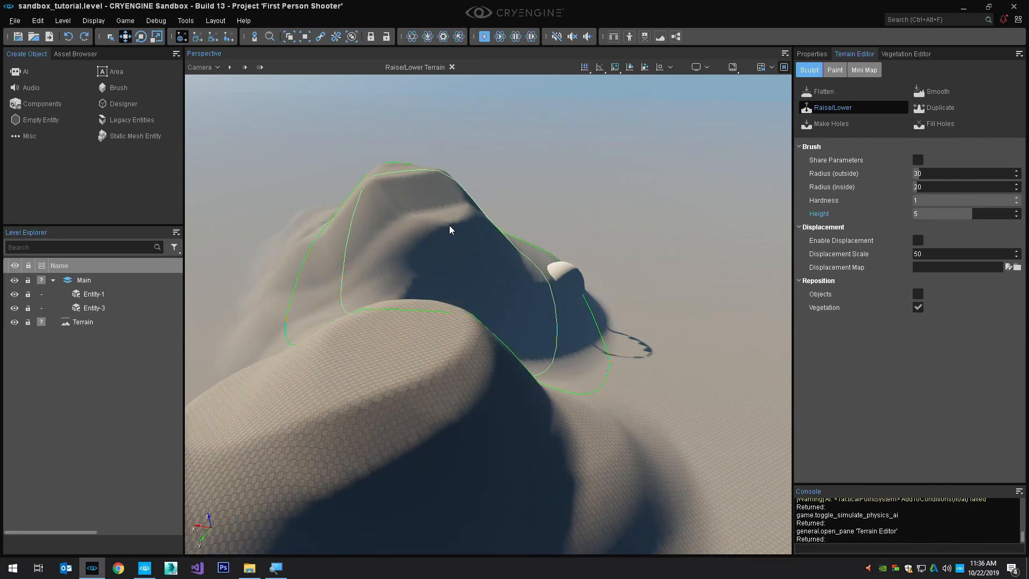
{"action": "right_click_drag", "start_coordinate": [670, 271], "coordinate": [669, 304]}
{"action": "key", "text": "s"}
{"action": "left_click", "coordinate": [694, 322]}
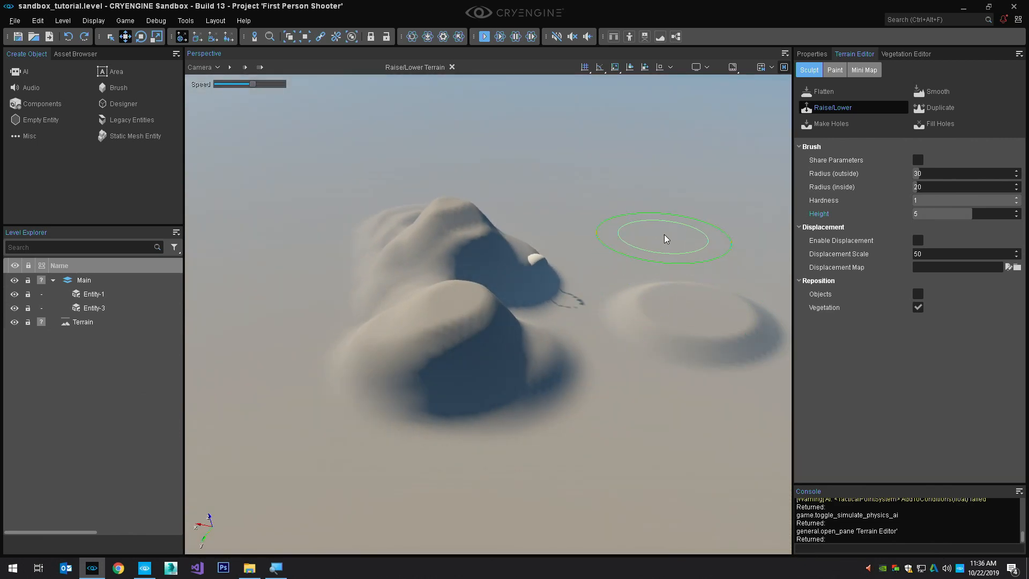
{"action": "left_click", "coordinate": [645, 251]}
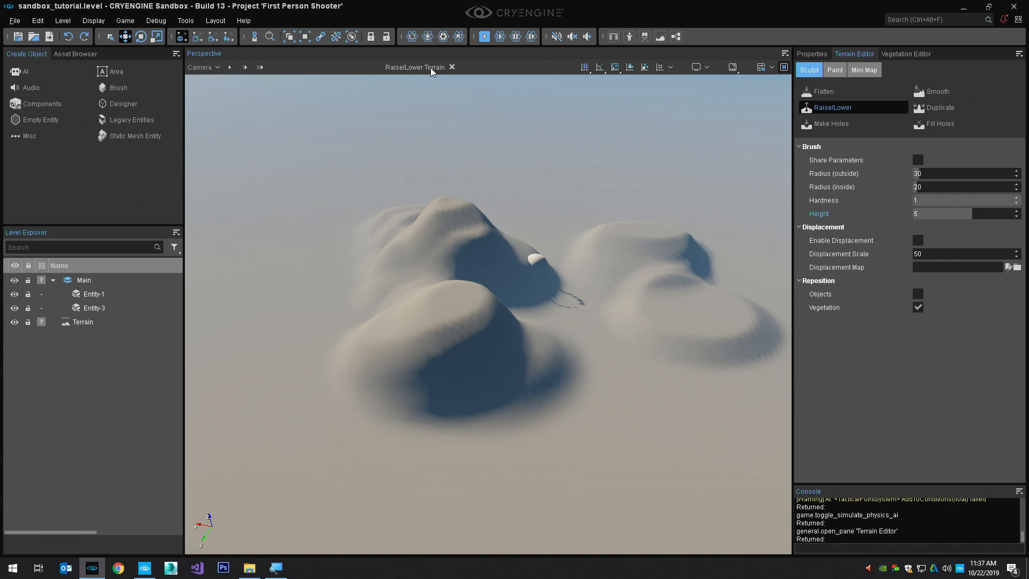
Lower the terrain at the nearest hill with the brush inverted to -5, widening the pit into a broad basin below water level
{"action": "mouse_move", "coordinate": [424, 316]}
{"action": "left_mouse_down", "text": "ctrl"}
{"action": "mouse_move", "coordinate": [478, 391]}
{"action": "mouse_move", "coordinate": [461, 395]}
{"action": "mouse_move", "coordinate": [468, 402]}
{"action": "mouse_move", "coordinate": [469, 380]}
{"action": "mouse_move", "coordinate": [471, 395]}
{"action": "left_mouse_up", "text": "ctrl"}
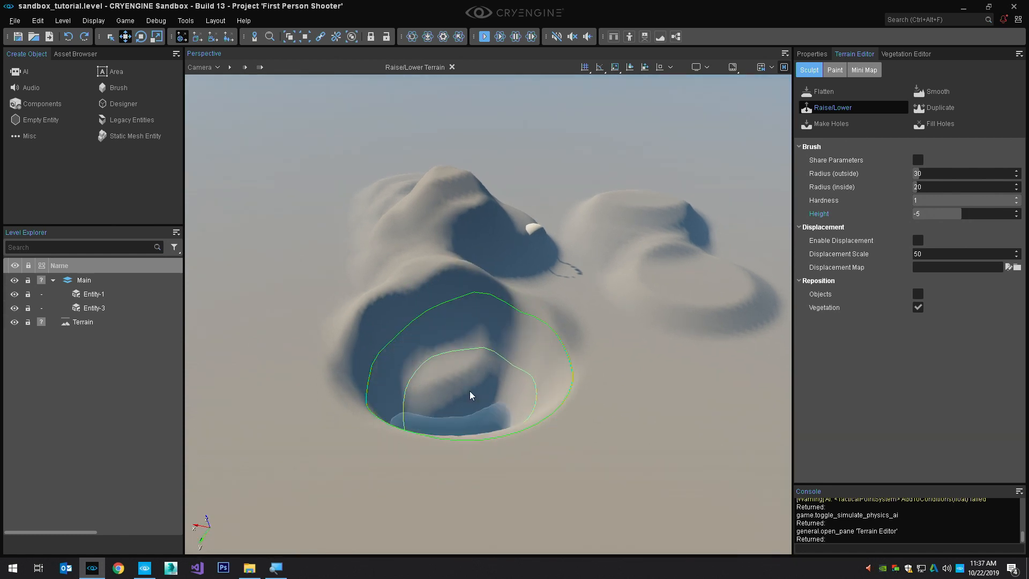
{"action": "right_click_drag", "start_coordinate": [476, 391], "coordinate": [476, 388]}
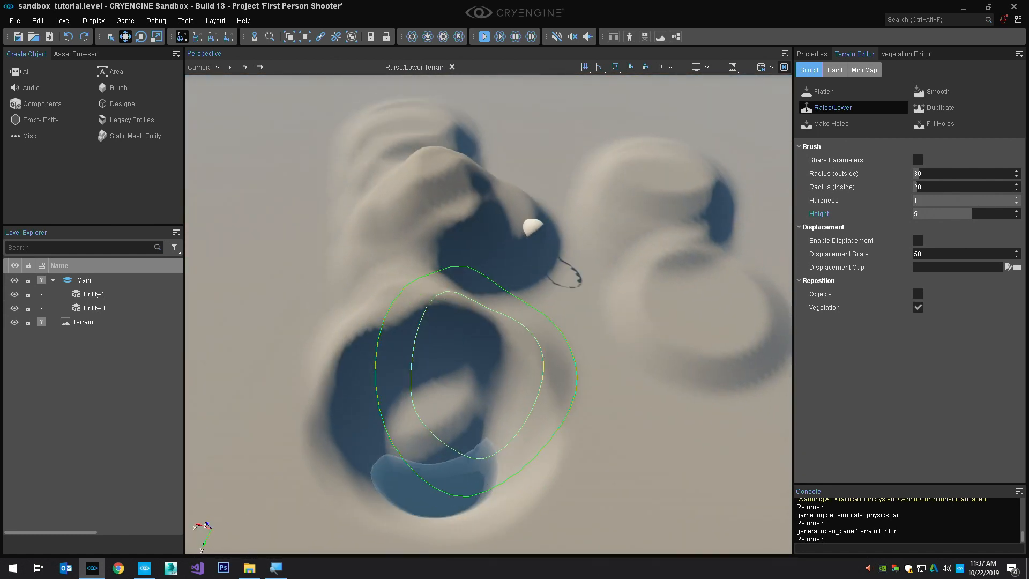
{"action": "scroll", "coordinate": [485, 423], "scroll_direction": "up", "scroll_amount": 4}
{"action": "right_click_drag", "start_coordinate": [486, 423], "coordinate": [485, 425]}
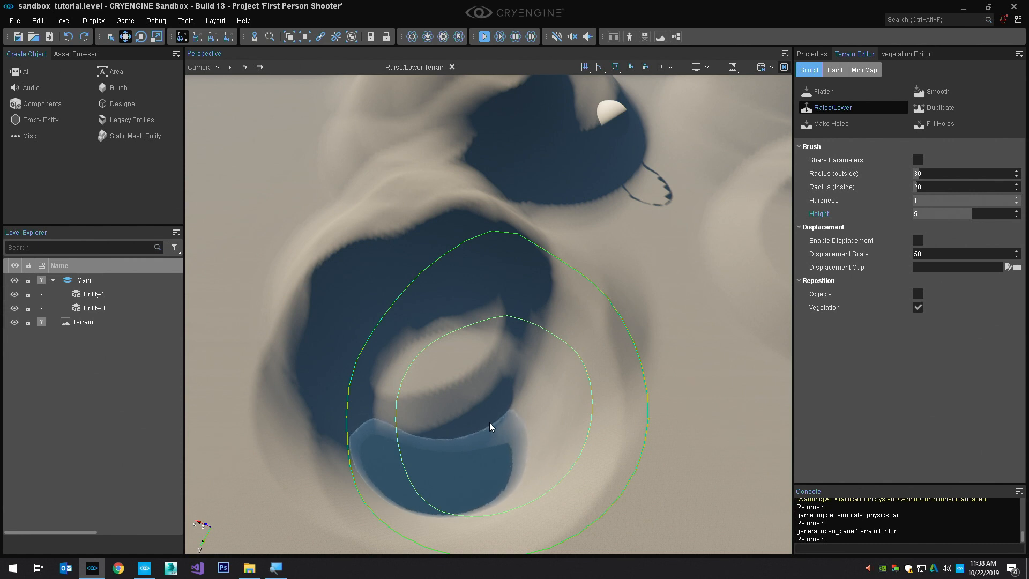
{"action": "scroll", "coordinate": [491, 426], "scroll_direction": "down", "scroll_amount": 5}
{"action": "mouse_move", "coordinate": [531, 435]}
{"action": "left_mouse_down"}
{"action": "mouse_move", "coordinate": [632, 429]}
{"action": "mouse_move", "coordinate": [590, 441]}
{"action": "mouse_move", "coordinate": [596, 430]}
{"action": "left_mouse_up"}
{"action": "right_click_drag", "start_coordinate": [596, 428], "coordinate": [598, 427]}
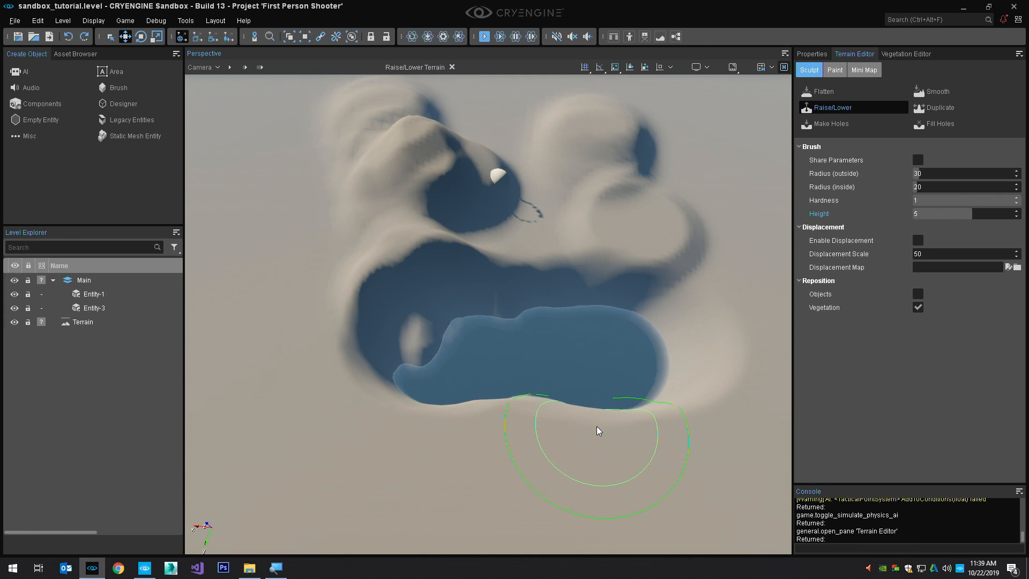
Exit the Raise/Lower tool and turn off Terrain rendering in the viewport to look out over the ocean
{"action": "right_click_drag", "start_coordinate": [492, 437], "coordinate": [523, 370]}
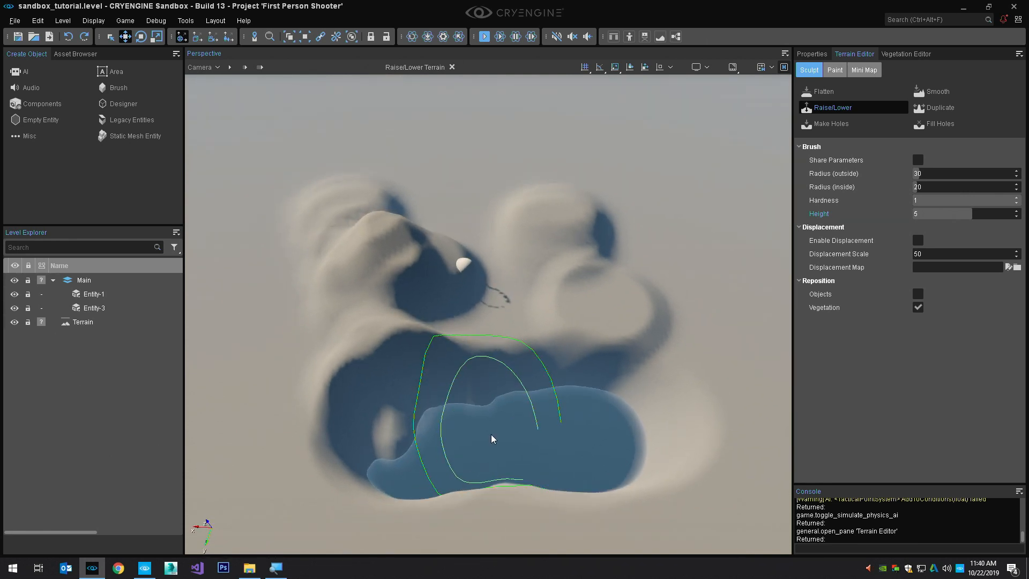
{"action": "key", "text": "Escape"}
{"action": "mouse_move", "coordinate": [491, 436]}
{"action": "right_mouse_down"}
{"action": "mouse_move", "coordinate": [488, 459]}
{"action": "mouse_move", "coordinate": [502, 407]}
{"action": "mouse_move", "coordinate": [527, 455]}
{"action": "mouse_move", "coordinate": [542, 371]}
{"action": "right_mouse_up"}
{"action": "key", "text": "w"}
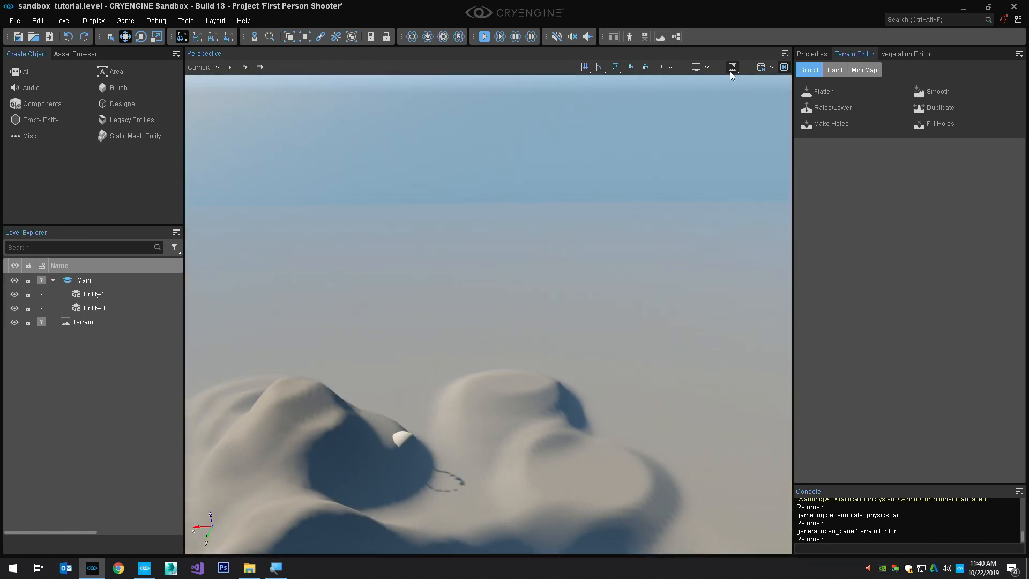
{"action": "left_click", "coordinate": [709, 67]}
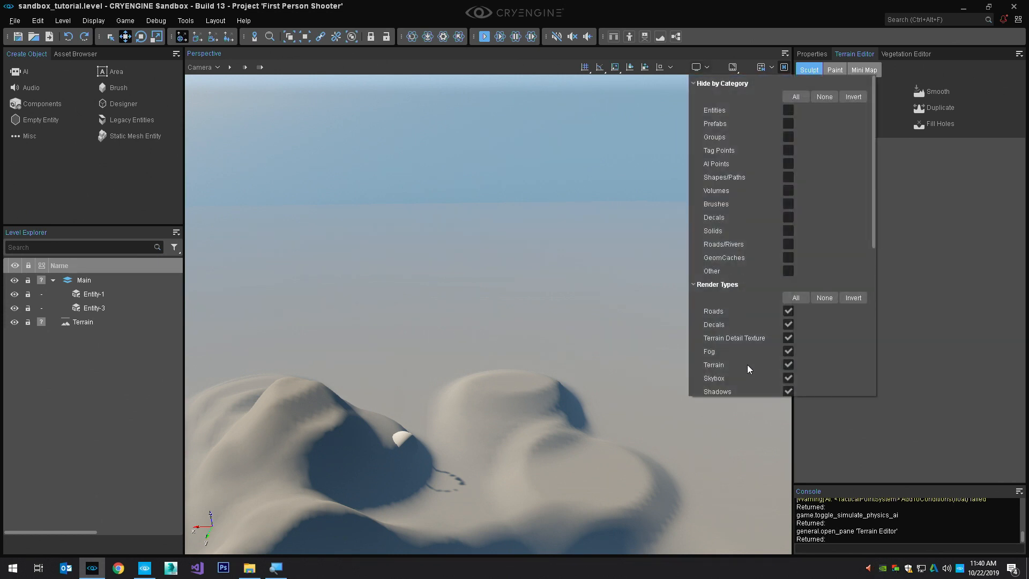
{"action": "left_click", "coordinate": [786, 365]}
{"action": "right_click_drag", "start_coordinate": [606, 370], "coordinate": [495, 392]}
{"action": "key", "text": "w"}
{"action": "right_click_drag", "start_coordinate": [553, 293], "coordinate": [554, 313]}
{"action": "key", "text": "w"}
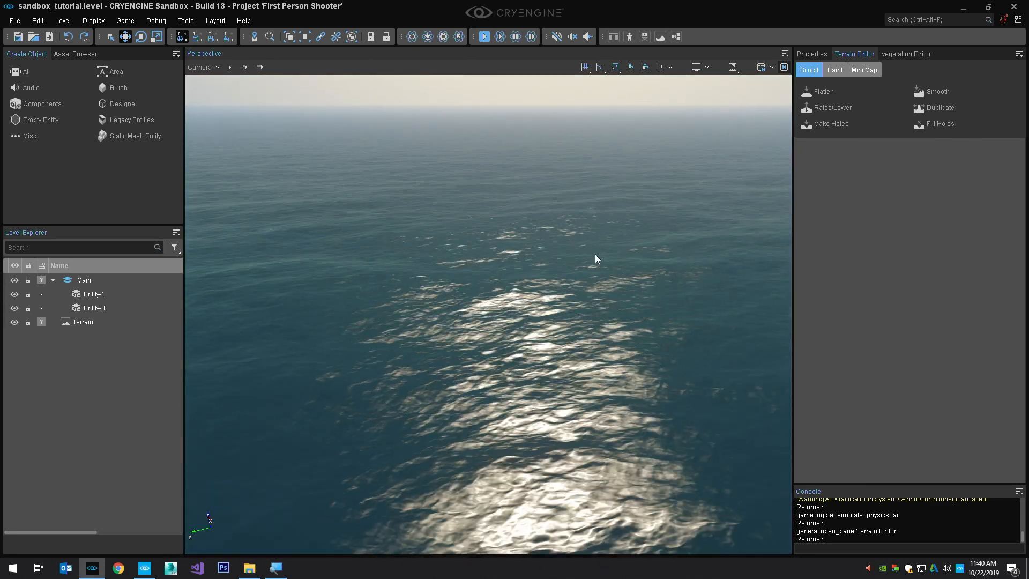
Turn Terrain rendering back on in the viewport's render types
{"action": "left_click", "coordinate": [700, 67]}
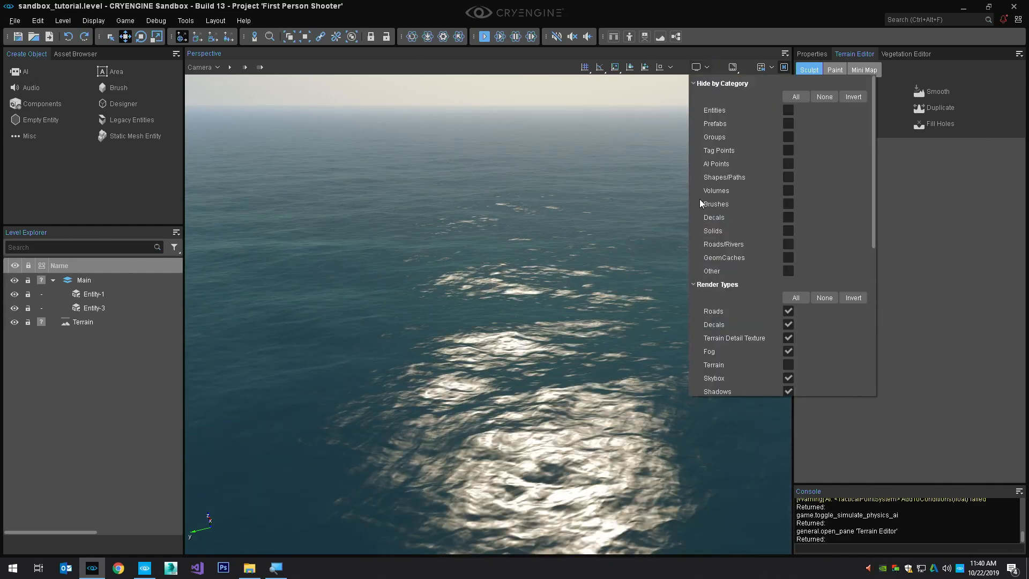
{"action": "left_click", "coordinate": [788, 365]}
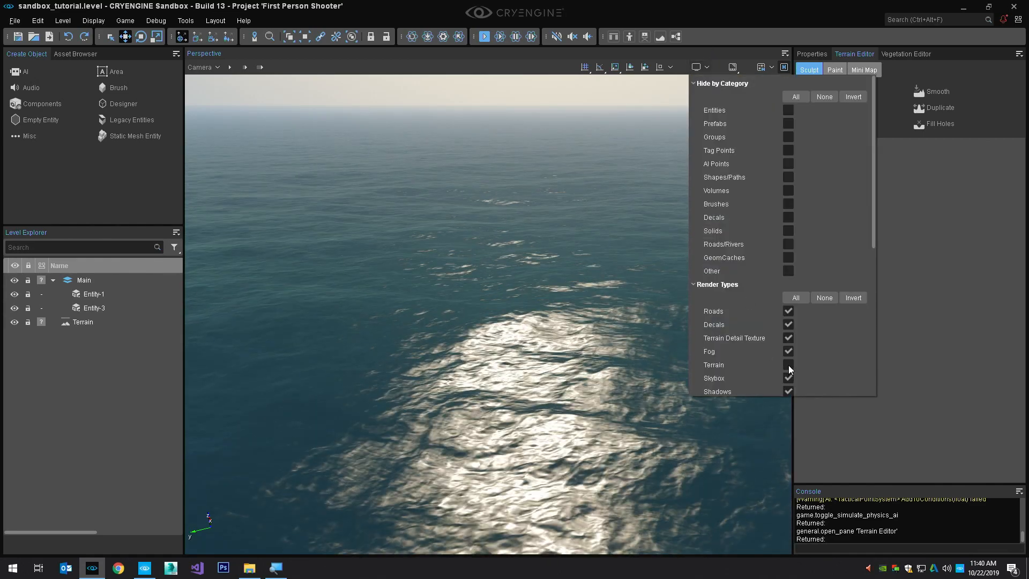
{"action": "left_click", "coordinate": [788, 365]}
{"action": "scroll", "coordinate": [788, 353], "scroll_direction": "down", "scroll_amount": 2}
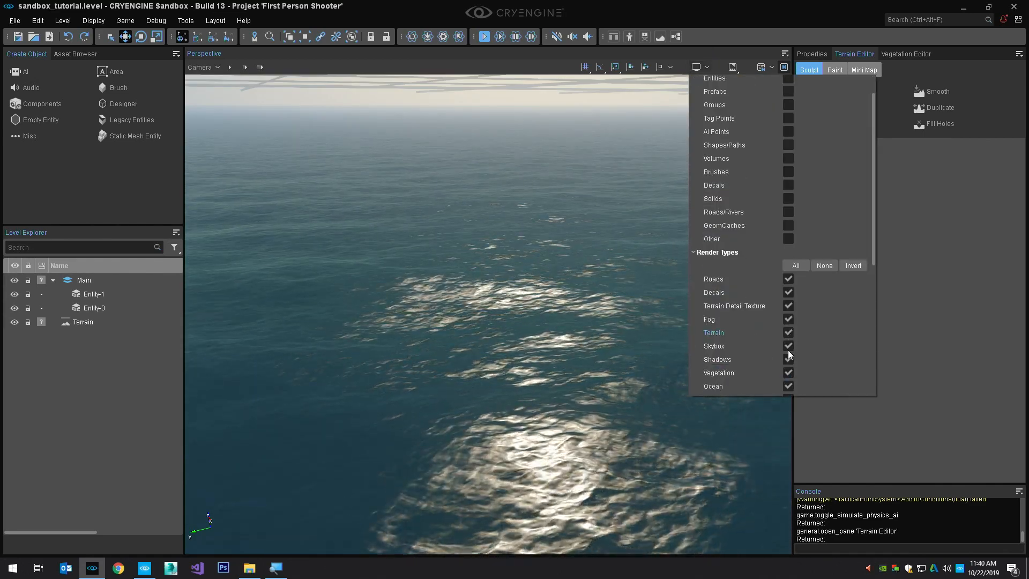
Turn Ocean rendering off and back on in the viewport's render types
{"action": "left_click", "coordinate": [788, 354]}
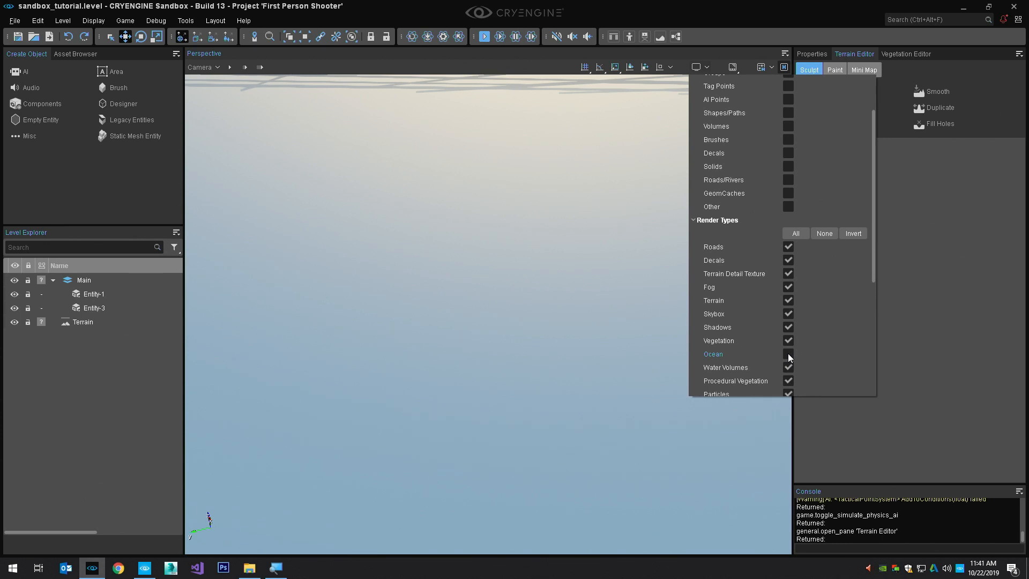
{"action": "left_click", "coordinate": [788, 354]}
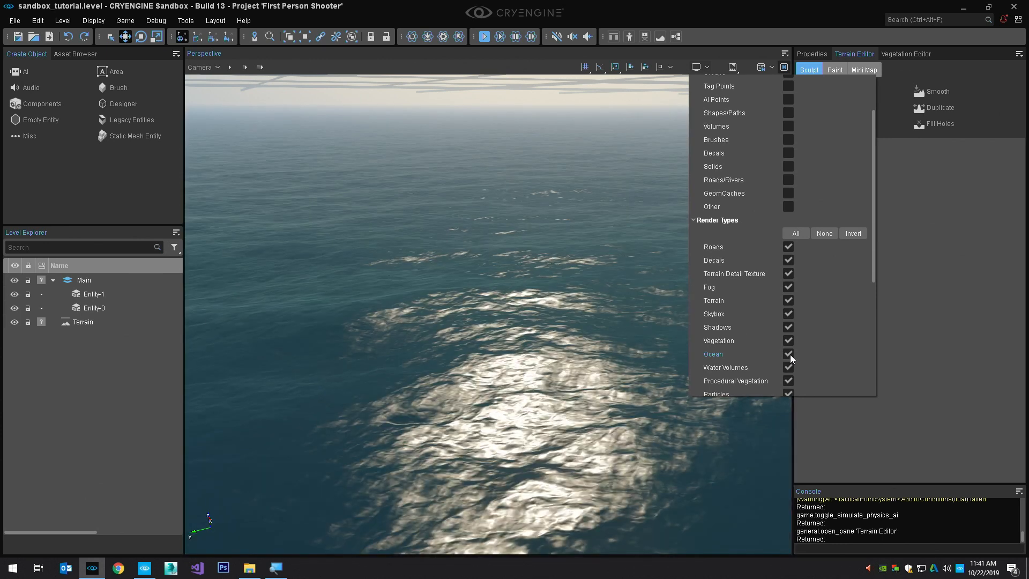
{"action": "left_click", "coordinate": [594, 299]}
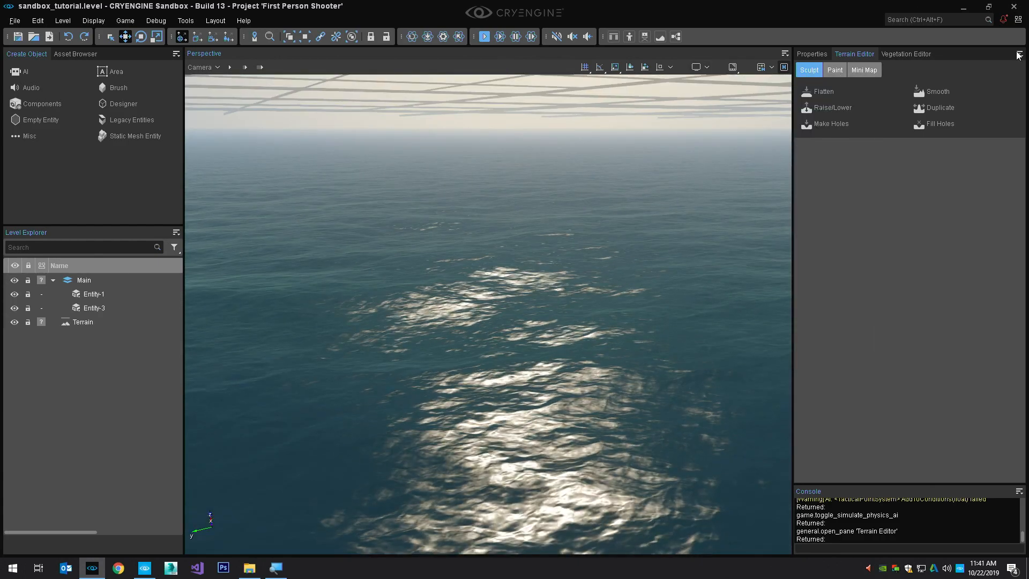
Set the terrain's ocean height to 33
{"action": "left_click", "coordinate": [1019, 54]}
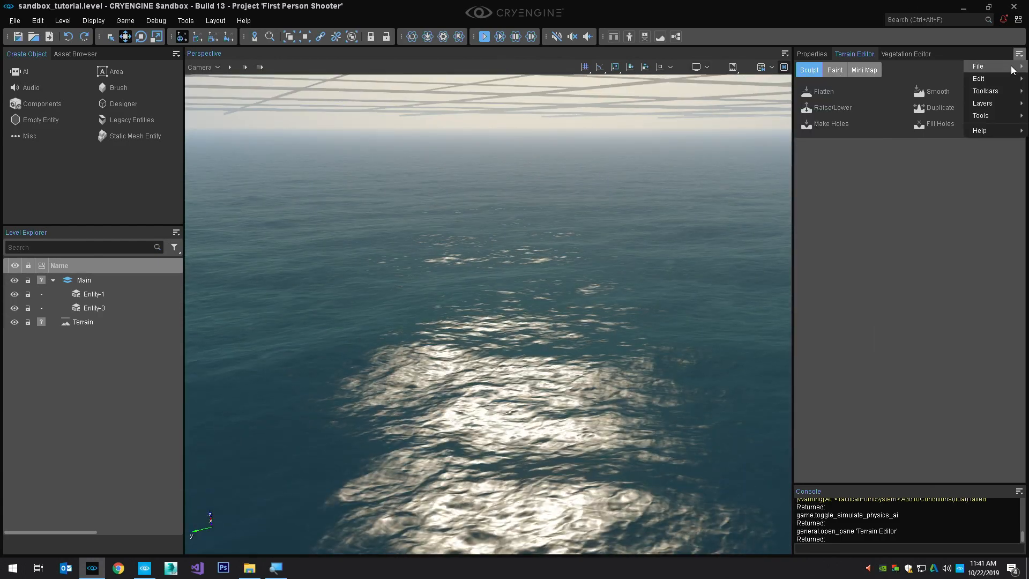
{"action": "mouse_move", "coordinate": [992, 78]}
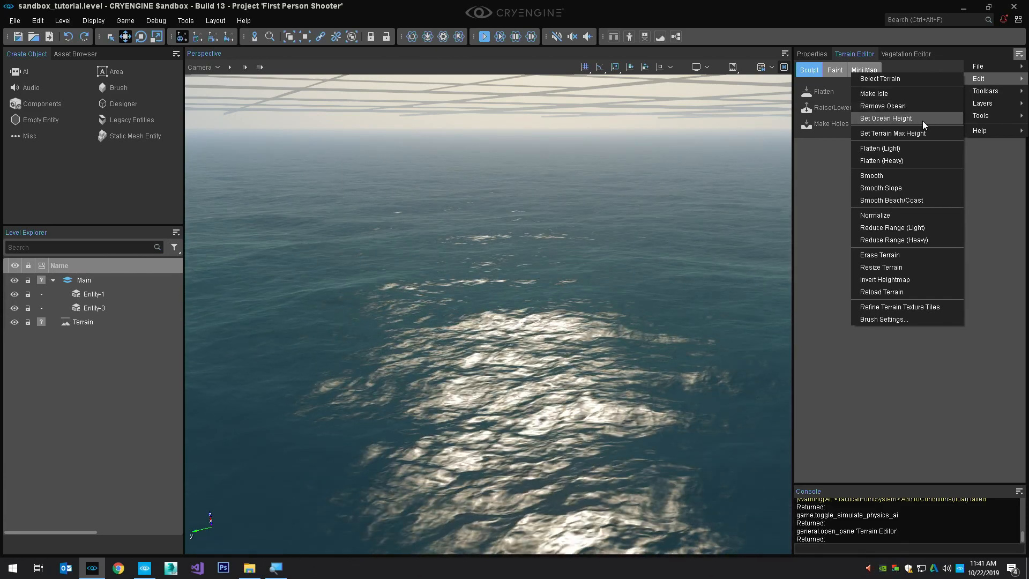
{"action": "left_click", "coordinate": [922, 119]}
{"action": "type", "text": "33"}
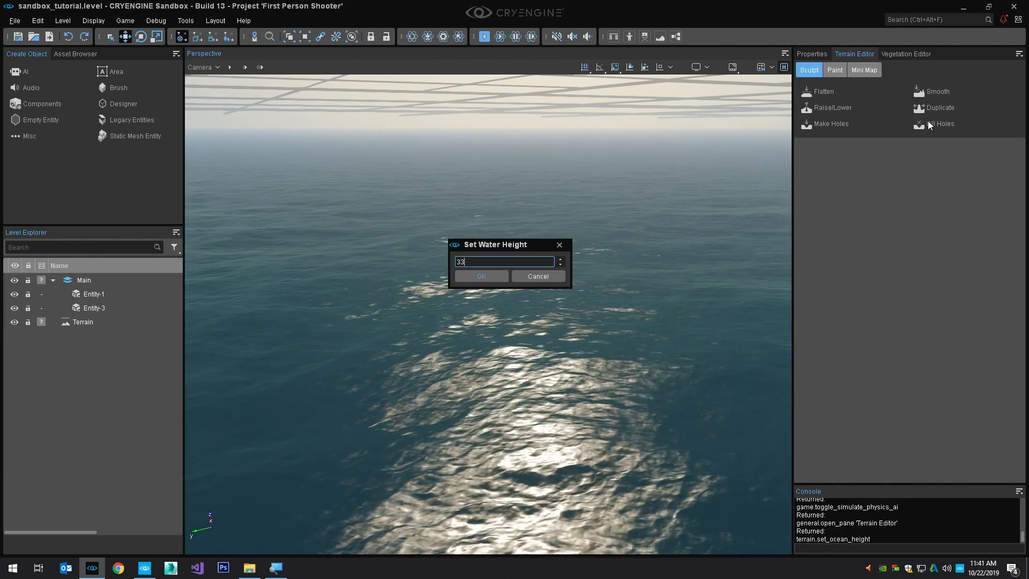
{"action": "key", "text": "Return"}
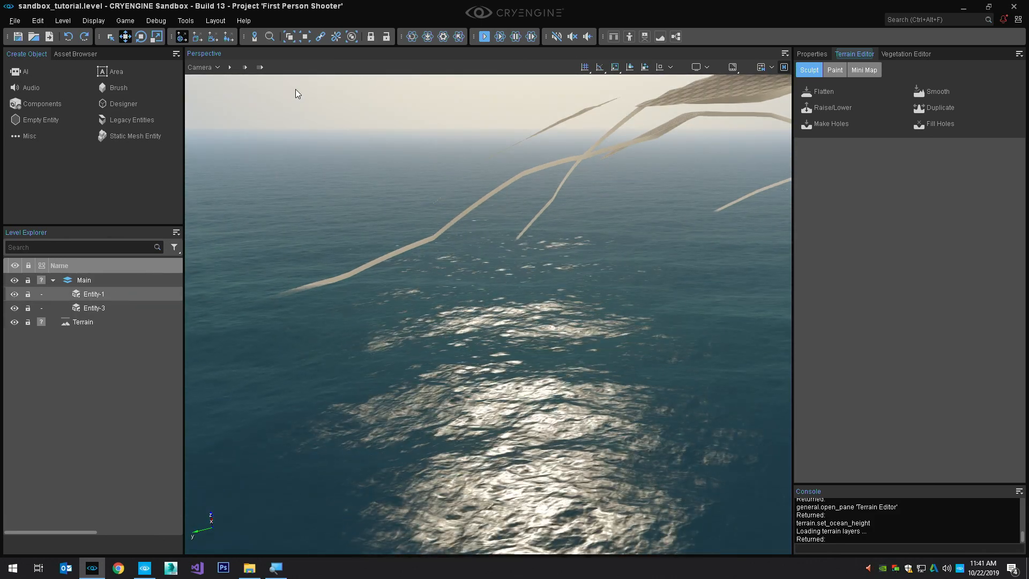
Go to Entity-1 and examine from above how the water surrounds the sculpted hills
{"action": "key", "text": "z"}
{"action": "middle_click_drag", "start_coordinate": [419, 194], "coordinate": [428, 196]}
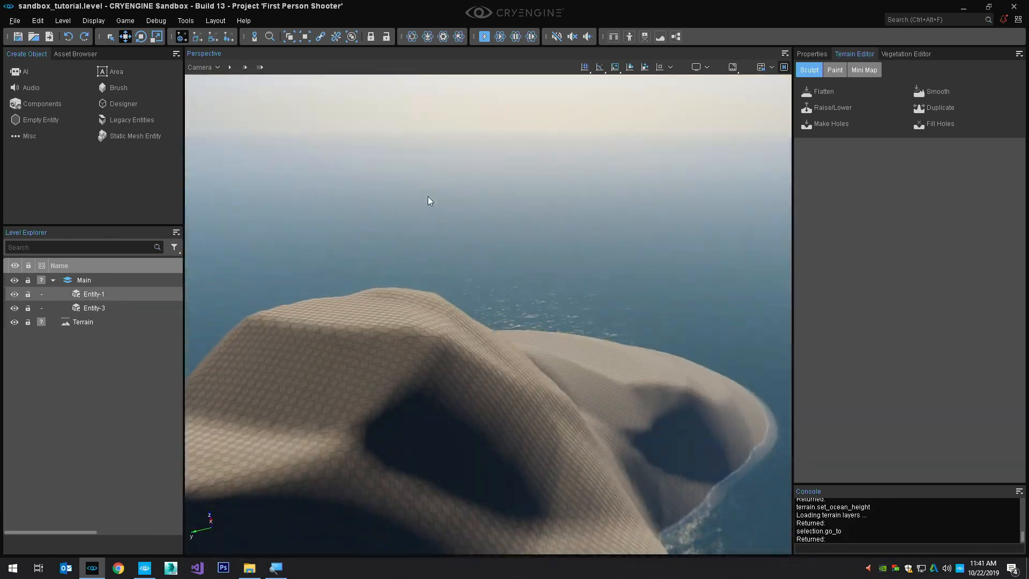
{"action": "key", "text": "s"}
{"action": "right_click_drag", "start_coordinate": [428, 197], "coordinate": [416, 244]}
{"action": "scroll", "coordinate": [421, 230], "scroll_direction": "down", "scroll_amount": 2}
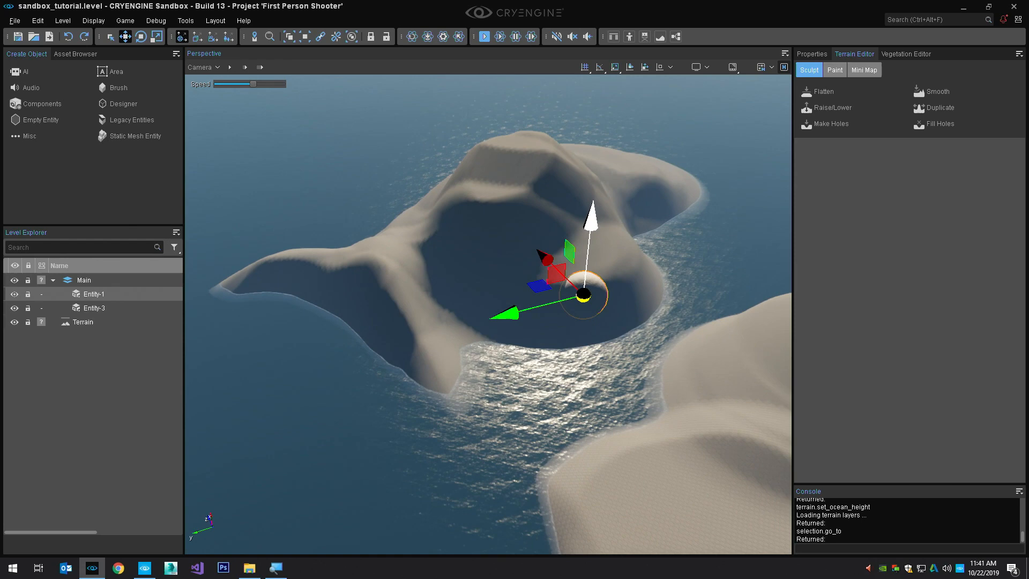
{"action": "key", "text": "s"}
{"action": "mouse_move", "coordinate": [472, 279]}
{"action": "right_mouse_down"}
{"action": "mouse_move", "coordinate": [528, 308]}
{"action": "mouse_move", "coordinate": [485, 289]}
{"action": "right_mouse_up"}
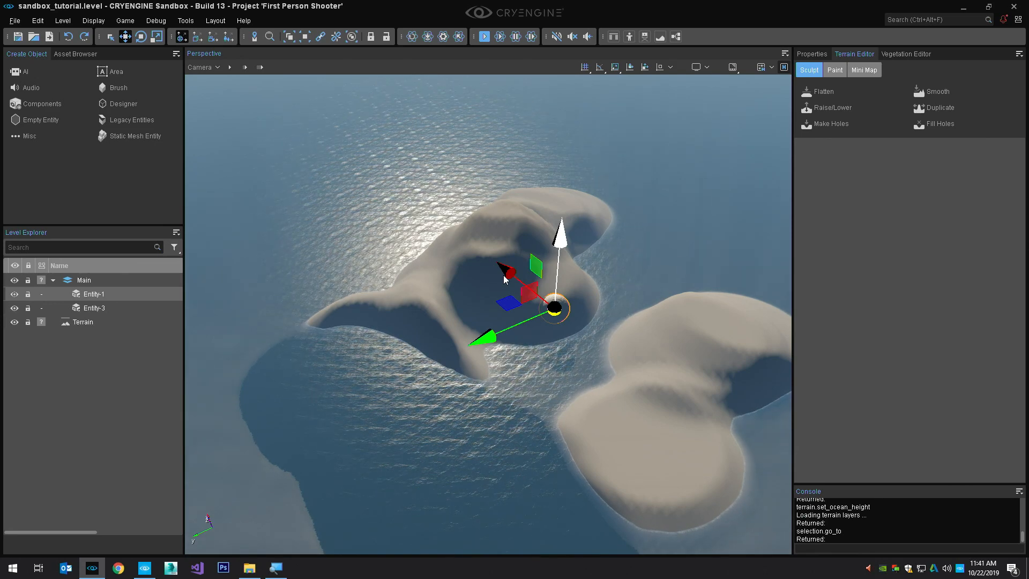
{"action": "scroll", "coordinate": [504, 278], "scroll_direction": "down", "scroll_amount": 5}
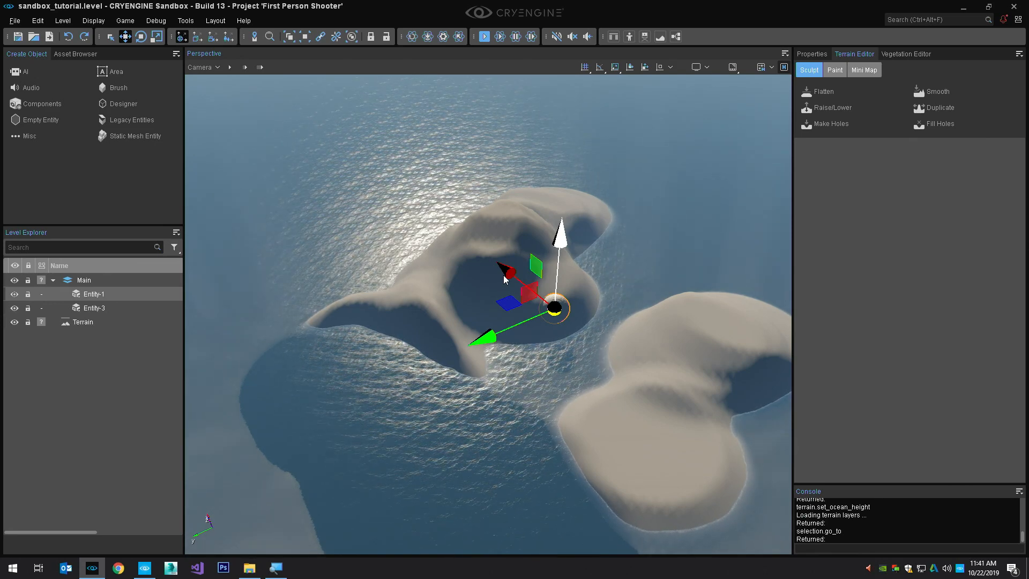
Lower the ocean height so that water fills only the sculpted basin
{"action": "left_click", "coordinate": [1019, 54]}
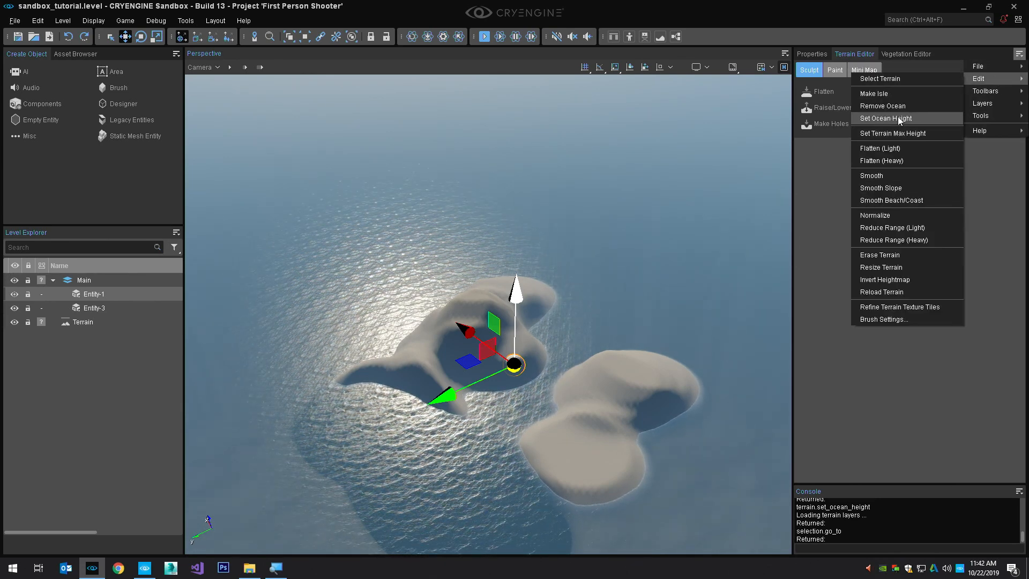
{"action": "left_click", "coordinate": [899, 117]}
{"action": "key", "text": "Return"}
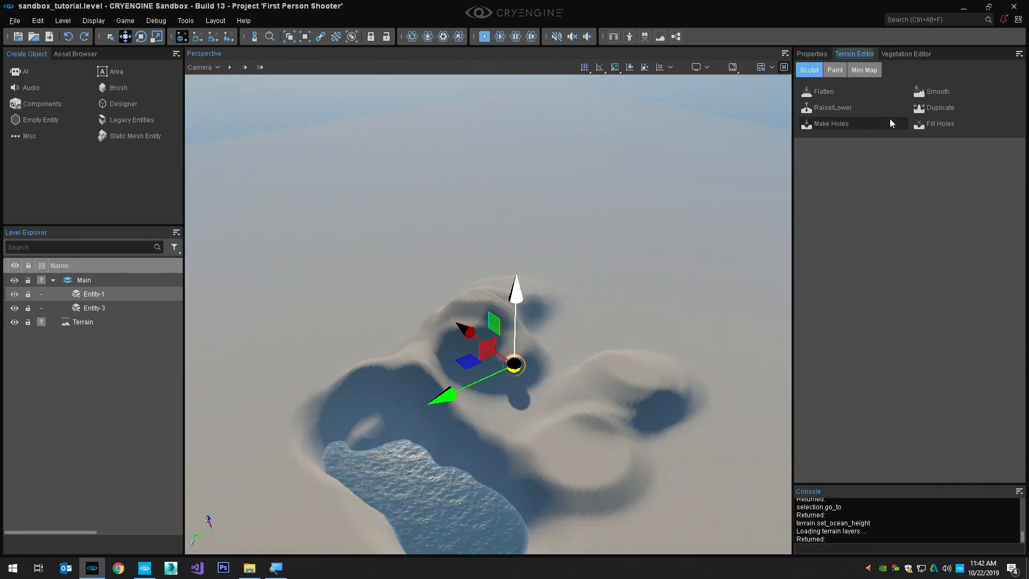
Generate a new procedural terrain with the default generation settings
{"action": "key", "text": "s"}
{"action": "right_click_drag", "start_coordinate": [519, 269], "coordinate": [513, 265]}
{"action": "left_click", "coordinate": [1019, 54]}
{"action": "mouse_move", "coordinate": [1000, 64]}
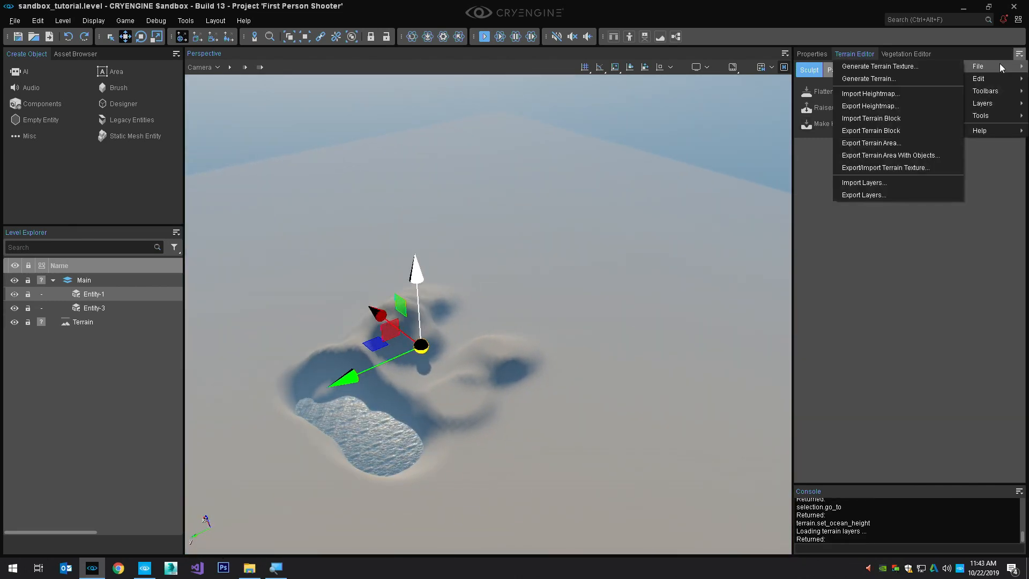
{"action": "left_click", "coordinate": [918, 81]}
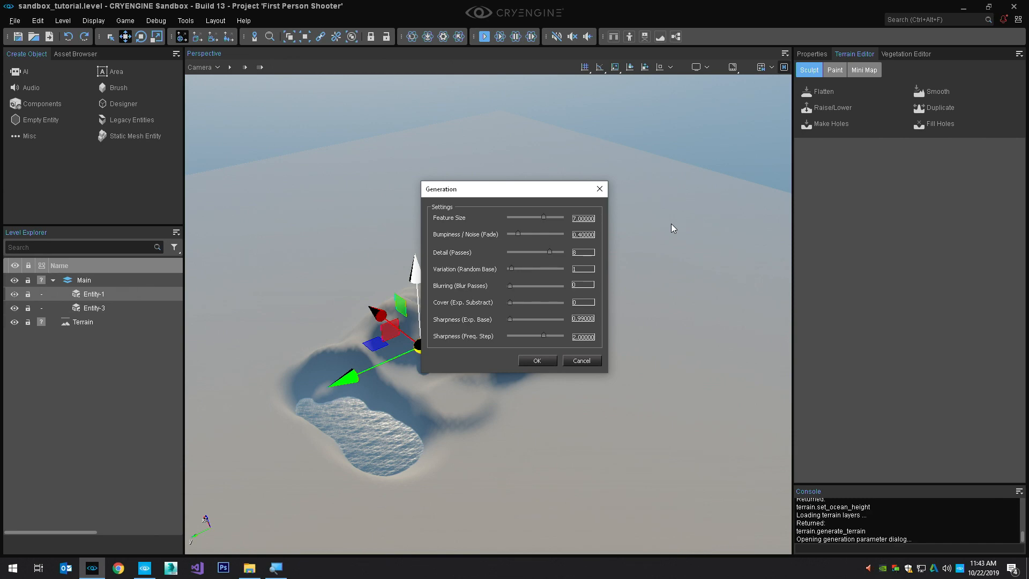
{"action": "left_click", "coordinate": [546, 359]}
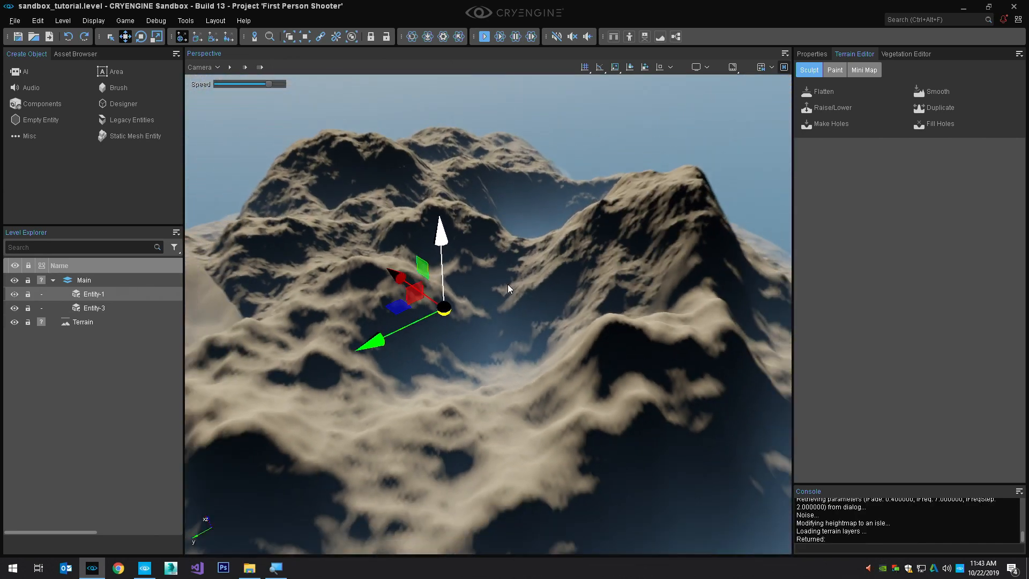
Go to Entity-1 beneath the generated island and turn on Camera Terrain Collisions
{"action": "key", "text": "s"}
{"action": "right_click_drag", "start_coordinate": [508, 284], "coordinate": [450, 306]}
{"action": "key", "text": "d"}
{"action": "right_click_drag", "start_coordinate": [584, 307], "coordinate": [587, 304]}
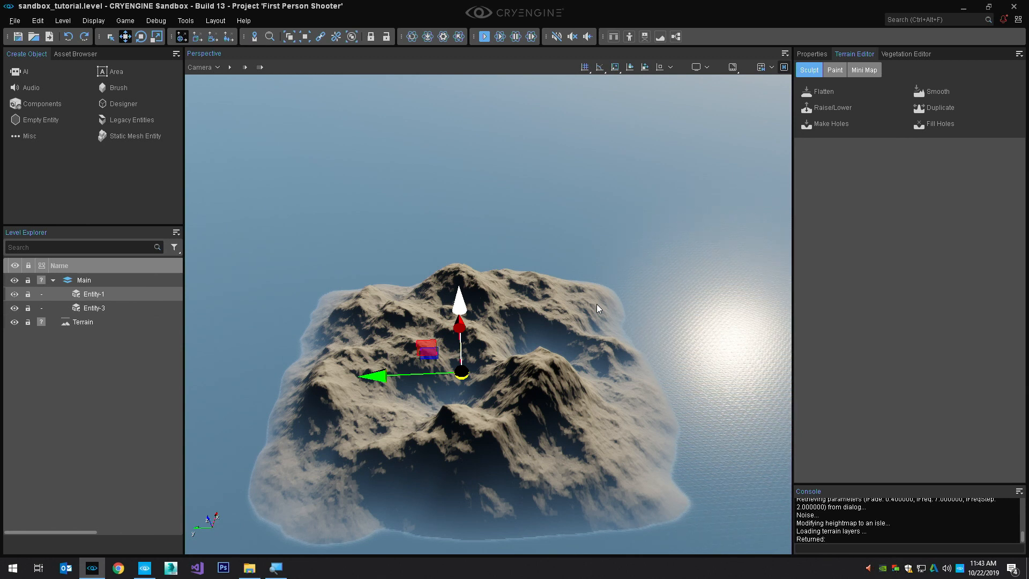
{"action": "key", "text": "z"}
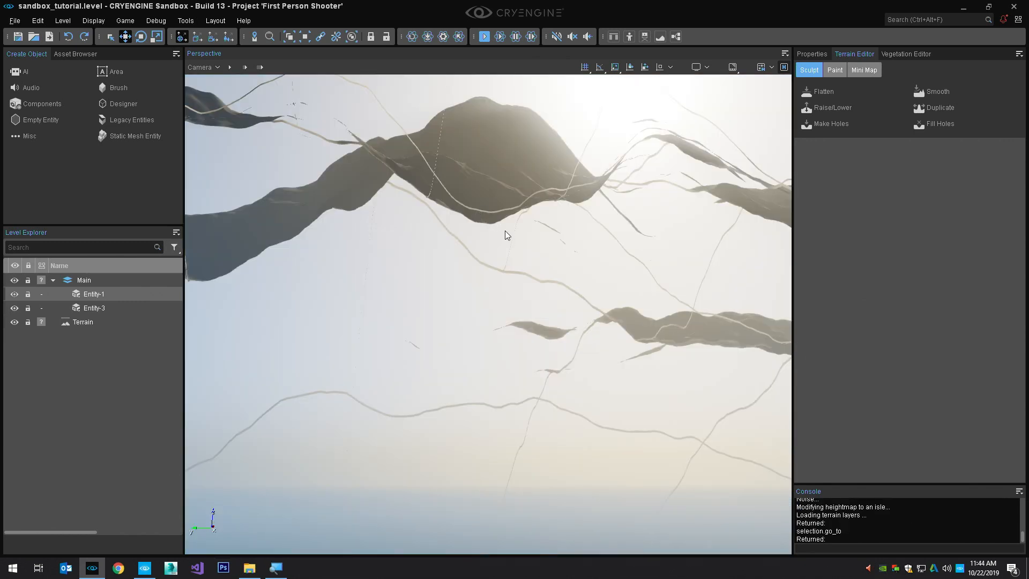
{"action": "left_click", "coordinate": [200, 66]}
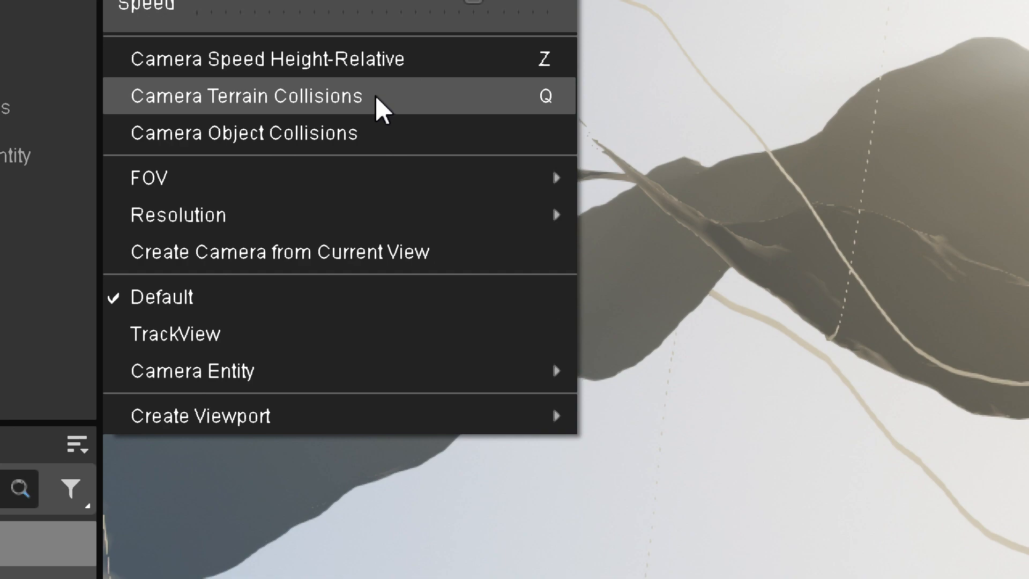
{"action": "left_click", "coordinate": [378, 101]}
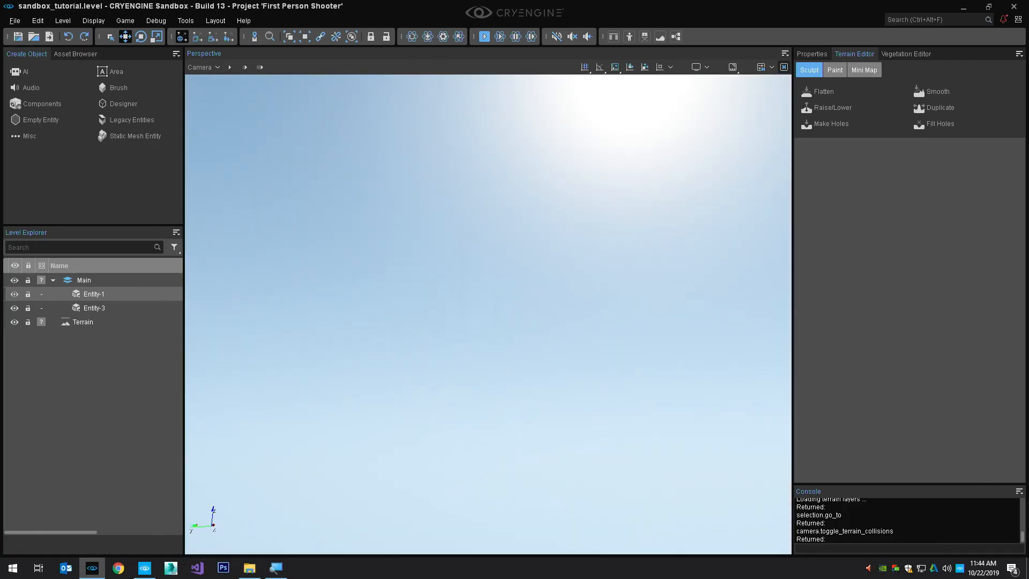
Raise the sphere Entity-1 out of the generated terrain so it sits above the surface
{"action": "right_click_drag", "start_coordinate": [515, 193], "coordinate": [594, 265]}
{"action": "key", "text": "w"}
{"action": "key", "text": "w"}
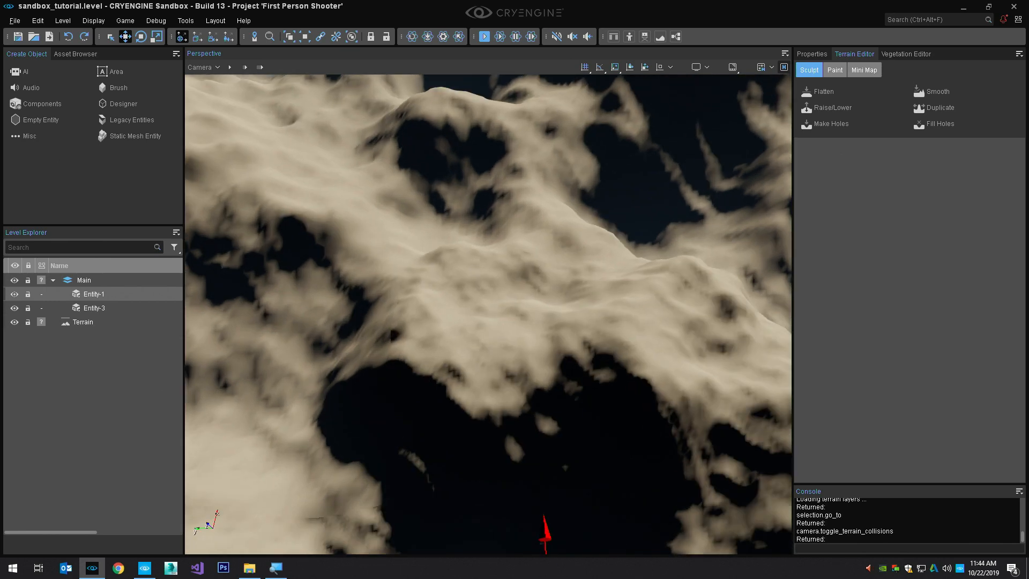
{"action": "left_click", "coordinate": [512, 370], "text": "ctrl+shift"}
{"action": "key", "text": "w"}
{"action": "right_click_drag", "start_coordinate": [513, 370], "coordinate": [520, 332]}
Select Entity-3 and raise it above the terrain ridge beside the sphere, leaving it deselected
{"action": "left_click", "coordinate": [126, 307]}
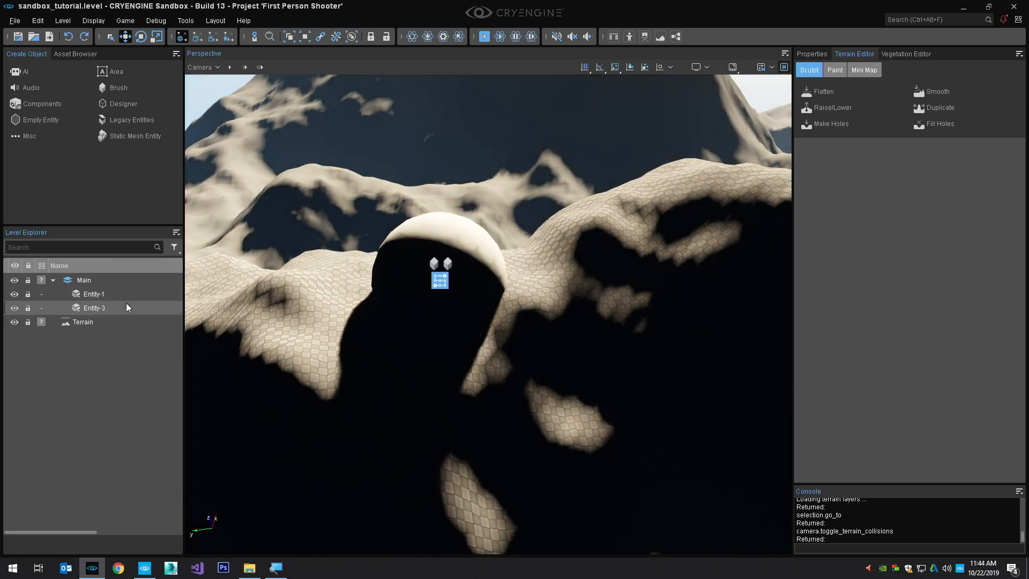
{"action": "left_click", "coordinate": [667, 198], "text": "ctrl+shift"}
{"action": "right_click_drag", "start_coordinate": [680, 200], "coordinate": [713, 170]}
{"action": "left_click", "coordinate": [675, 232]}
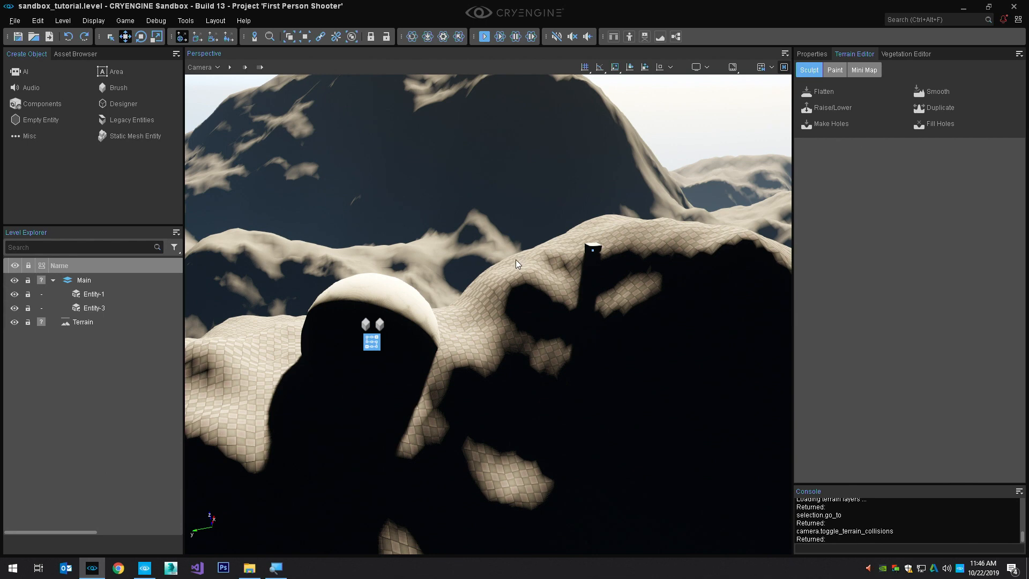
Search the creatable components for "env"
{"action": "mouse_move", "coordinate": [516, 260]}
{"action": "right_mouse_down"}
{"action": "mouse_move", "coordinate": [509, 271]}
{"action": "mouse_move", "coordinate": [508, 255]}
{"action": "right_mouse_up"}
{"action": "scroll", "coordinate": [507, 258], "scroll_direction": "down", "scroll_amount": 10}
{"action": "scroll", "coordinate": [504, 262], "scroll_direction": "up", "scroll_amount": 10}
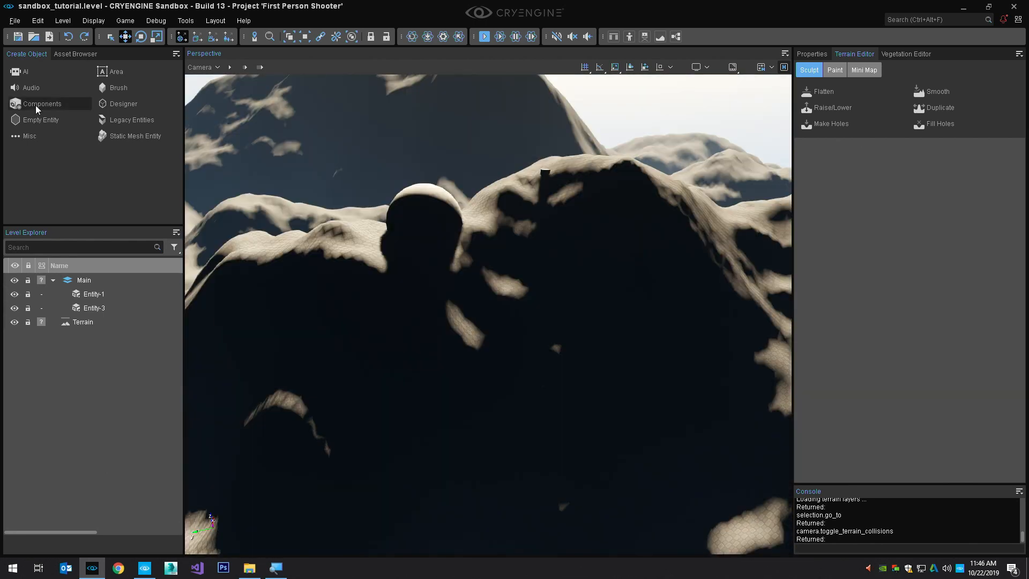
{"action": "left_click", "coordinate": [35, 105]}
{"action": "type", "text": "env"}
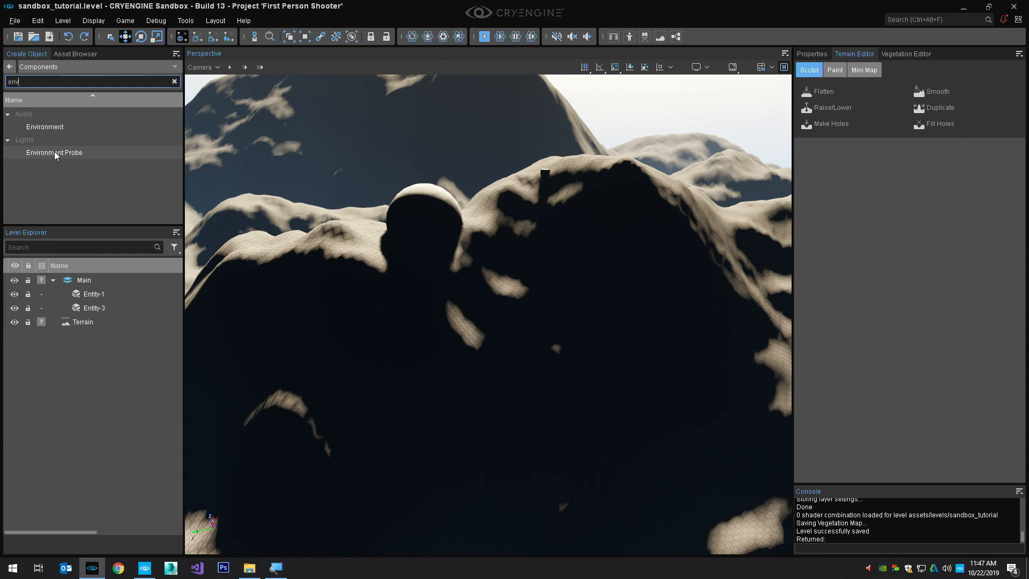
{"action": "left_click", "coordinate": [55, 153]}
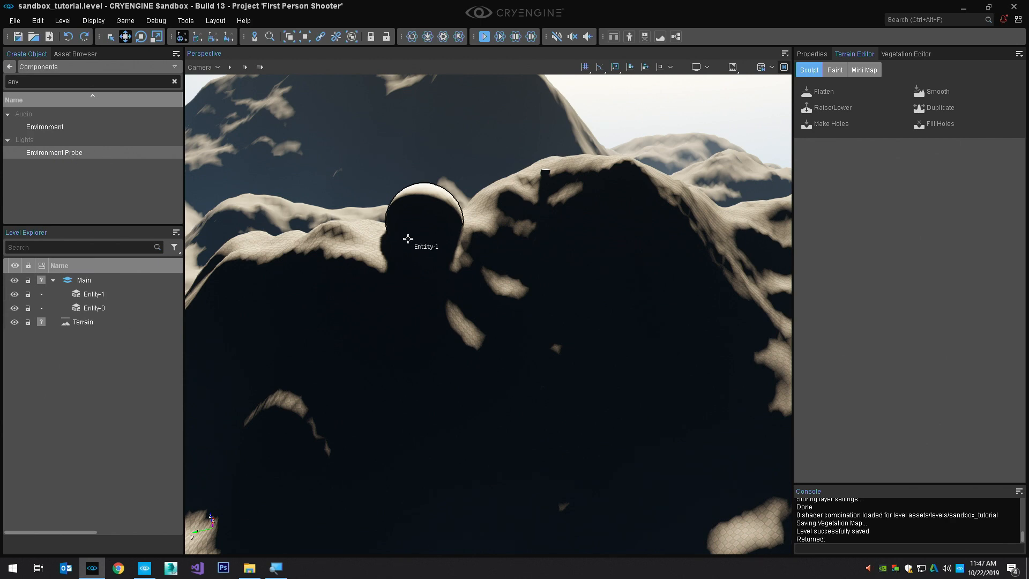
{"action": "right_click_drag", "start_coordinate": [409, 239], "coordinate": [395, 237]}
{"action": "key", "text": "f"}
Place an Environment Probe on the terrain beside the sphere and focus the view on it
{"action": "key", "text": "f"}
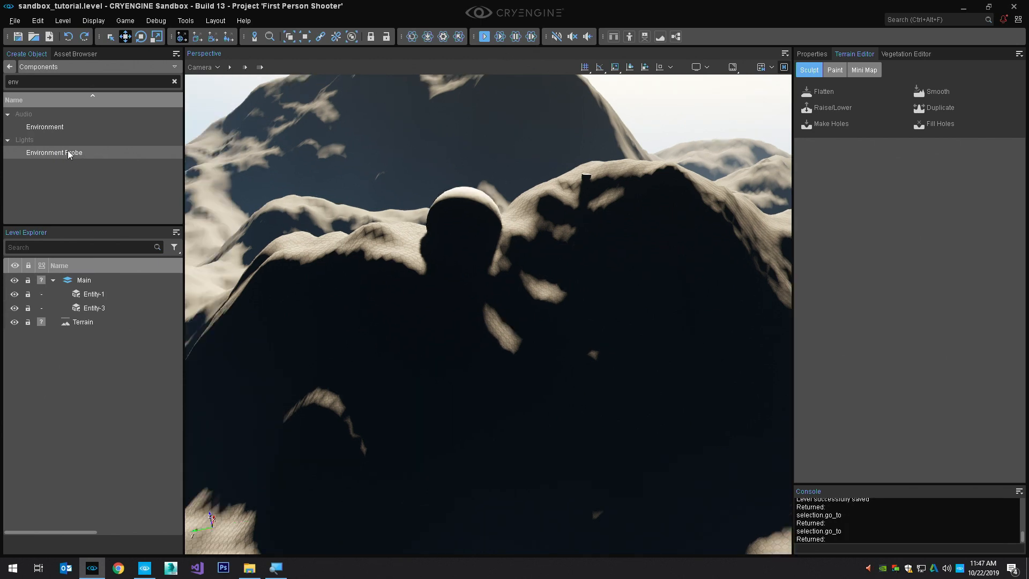
{"action": "left_click_drag", "start_coordinate": [64, 152], "coordinate": [380, 237]}
{"action": "key", "text": "f"}
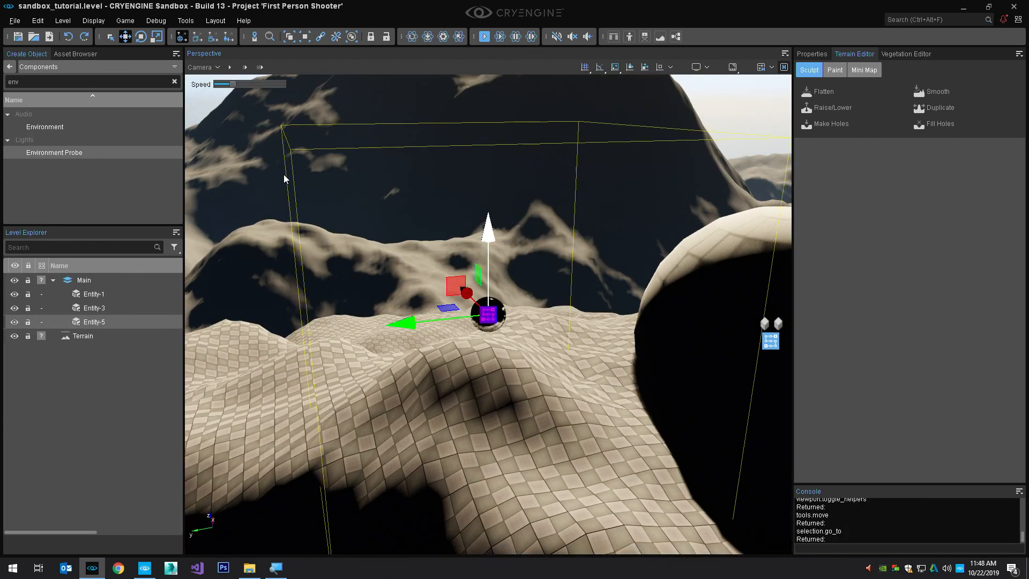
Set the Environment Probe's box size to 1024 × 1024 × 500 in its properties
{"action": "left_click", "coordinate": [813, 54]}
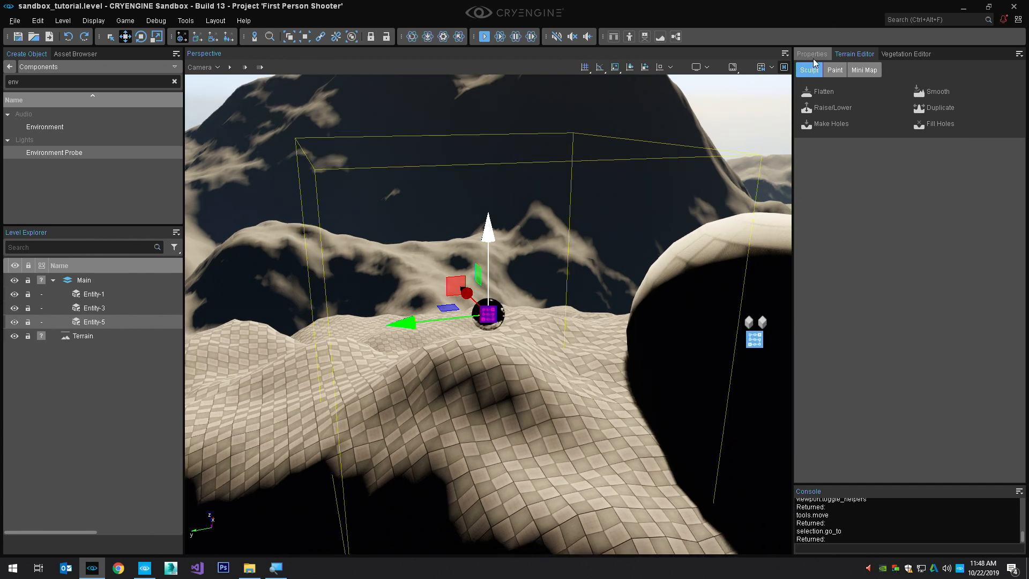
{"action": "mouse_move", "coordinate": [604, 224]}
{"action": "right_mouse_down"}
{"action": "mouse_move", "coordinate": [618, 232]}
{"action": "mouse_move", "coordinate": [608, 225]}
{"action": "right_mouse_up"}
{"action": "key", "text": "s"}
{"action": "scroll", "coordinate": [611, 227], "scroll_direction": "up", "scroll_amount": 1}
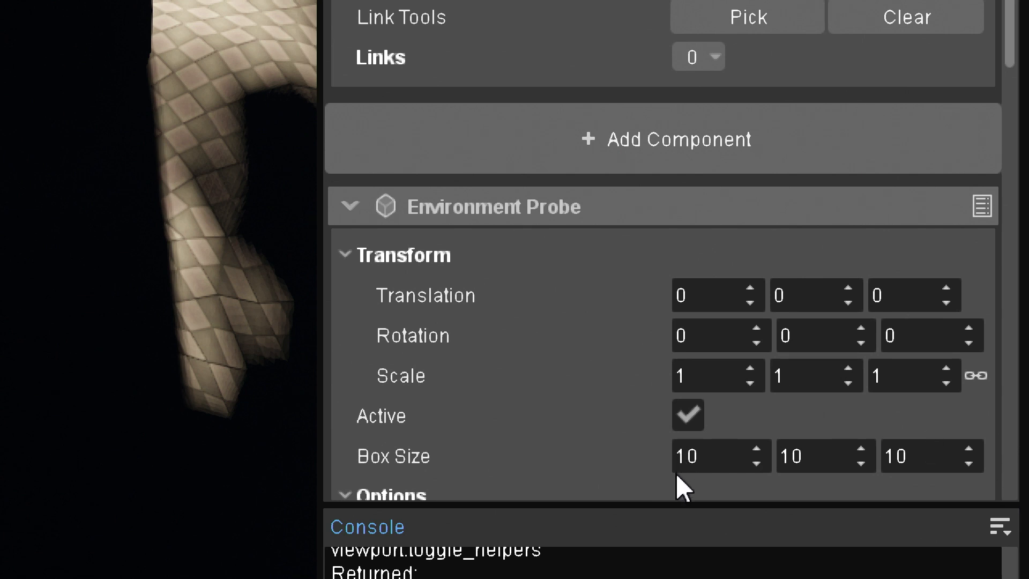
{"action": "double_click", "coordinate": [701, 456]}
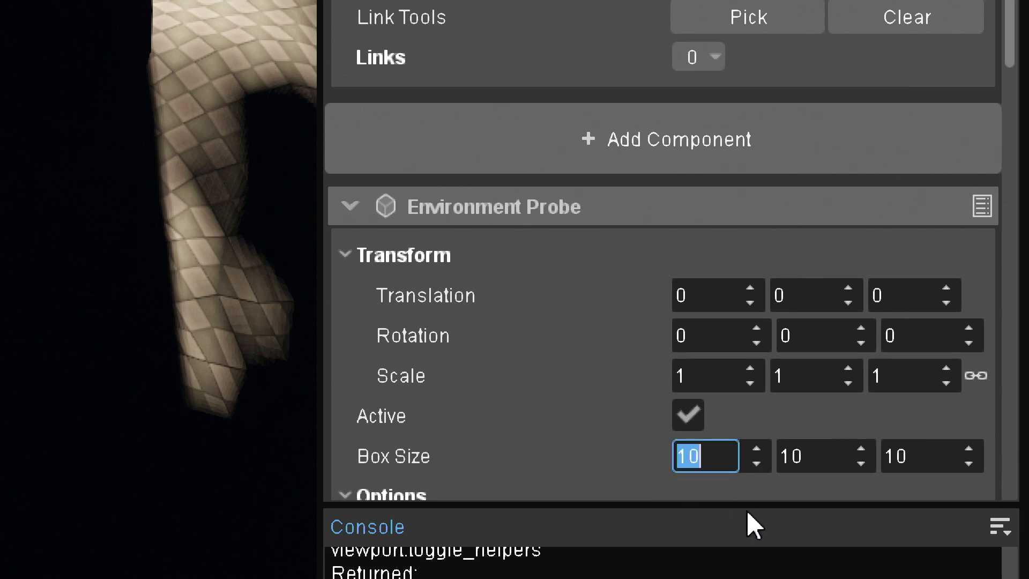
{"action": "type", "text": "1024"}
{"action": "key", "text": "Tab"}
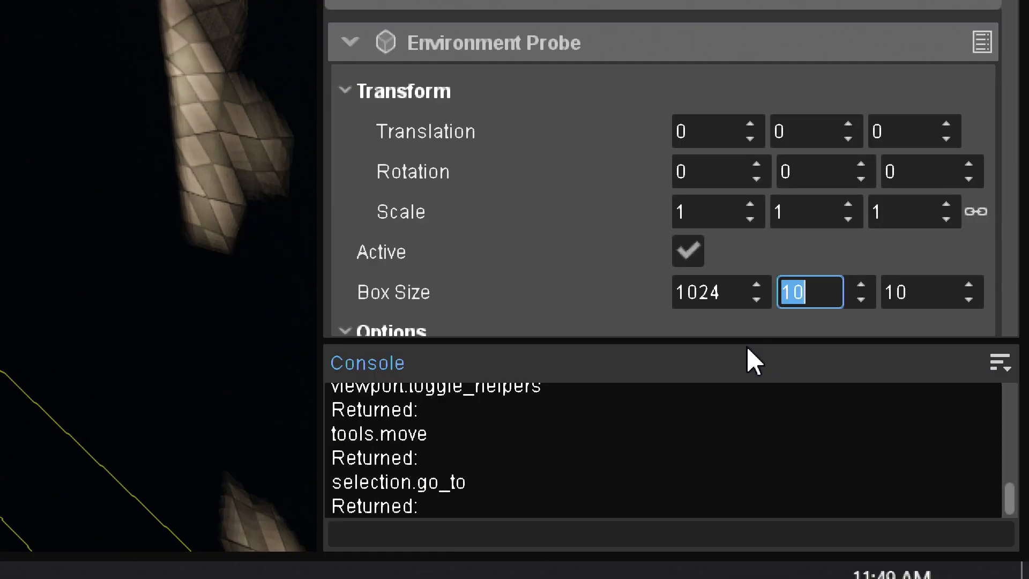
{"action": "type", "text": "1024"}
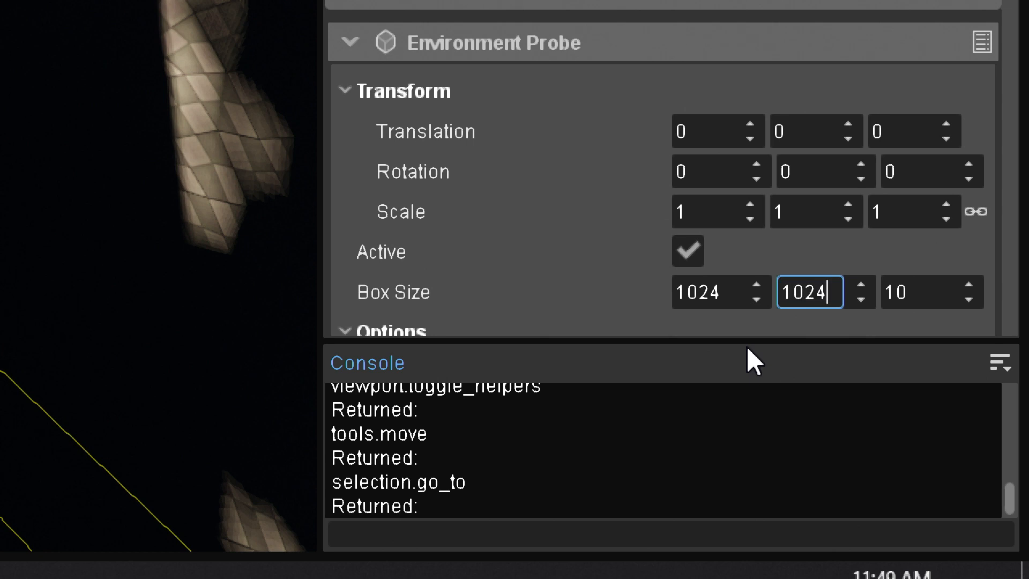
{"action": "key", "text": "Tab"}
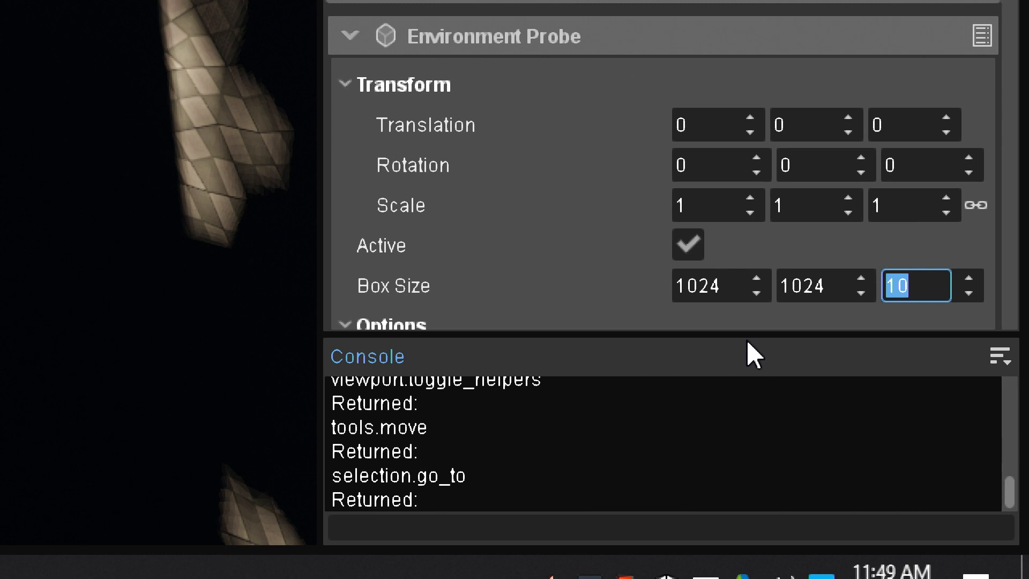
{"action": "type", "text": "500"}
{"action": "key", "text": "Return"}
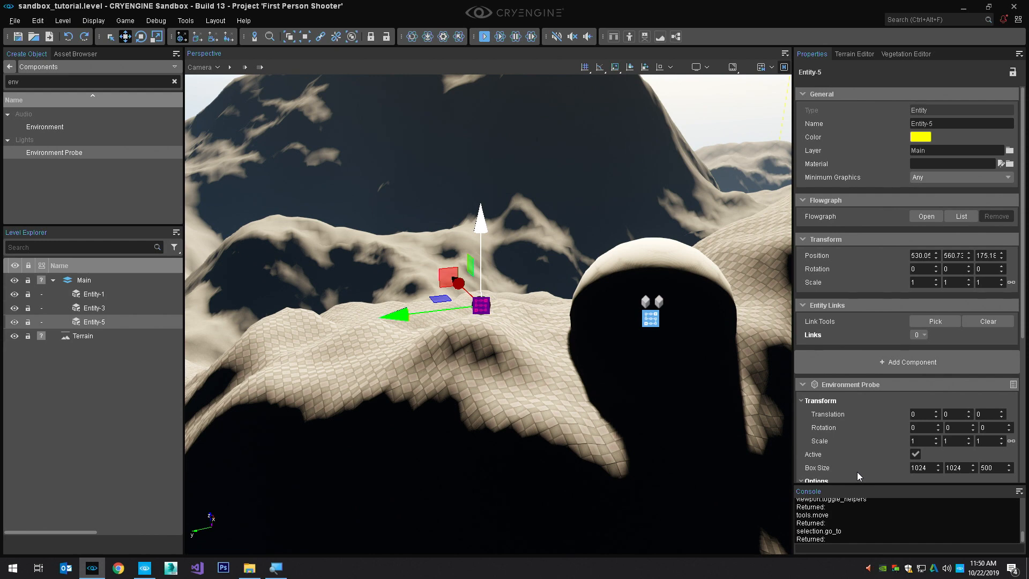
Set the probe entity's X and Y position to 512 and 512
{"action": "double_click", "coordinate": [923, 256]}
{"action": "type", "text": "512"}
{"action": "key", "text": "Tab"}
{"action": "type", "text": "512"}
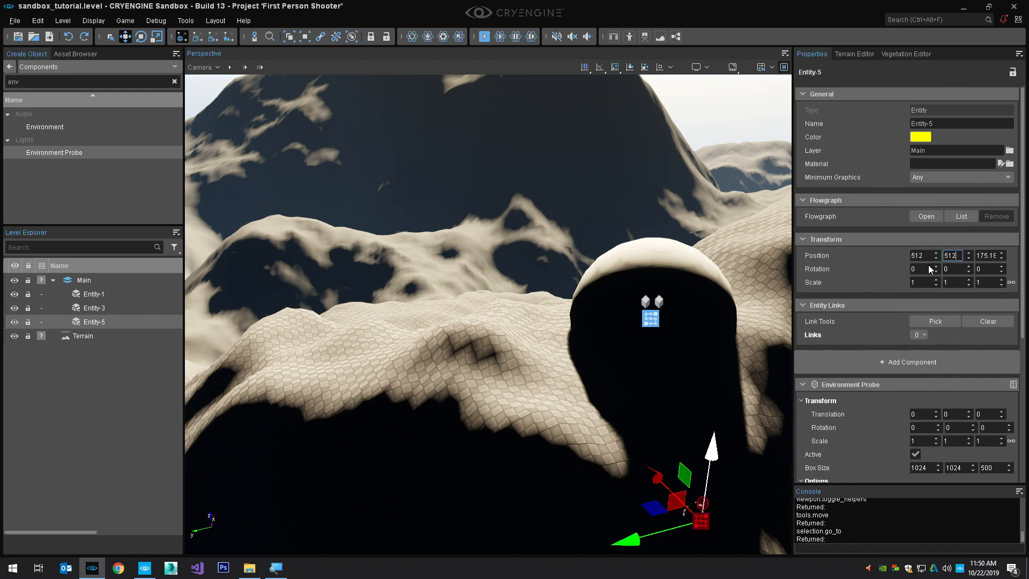
{"action": "type", "text": "z"}
Focus on the repositioned probe and raise it along Z to about 176.19, above the terrain surface
{"action": "left_click_drag", "start_coordinate": [487, 223], "coordinate": [487, 117]}
{"action": "right_click_drag", "start_coordinate": [504, 131], "coordinate": [523, 80]}
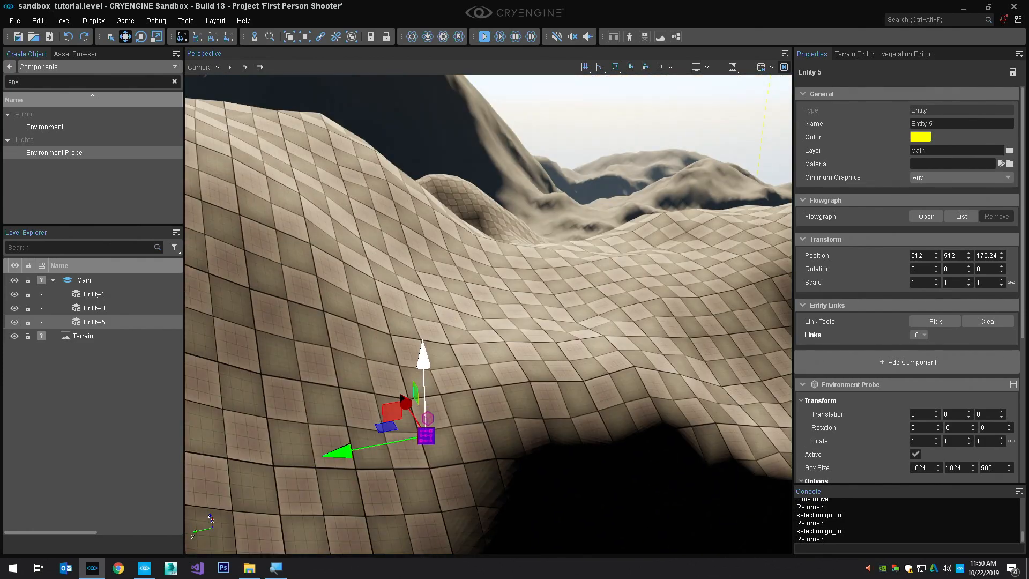
{"action": "right_click_drag", "start_coordinate": [474, 378], "coordinate": [466, 367]}
{"action": "left_click_drag", "start_coordinate": [436, 366], "coordinate": [438, 276]}
{"action": "key", "text": "s"}
{"action": "middle_click_drag", "start_coordinate": [441, 327], "coordinate": [487, 353], "text": "alt"}
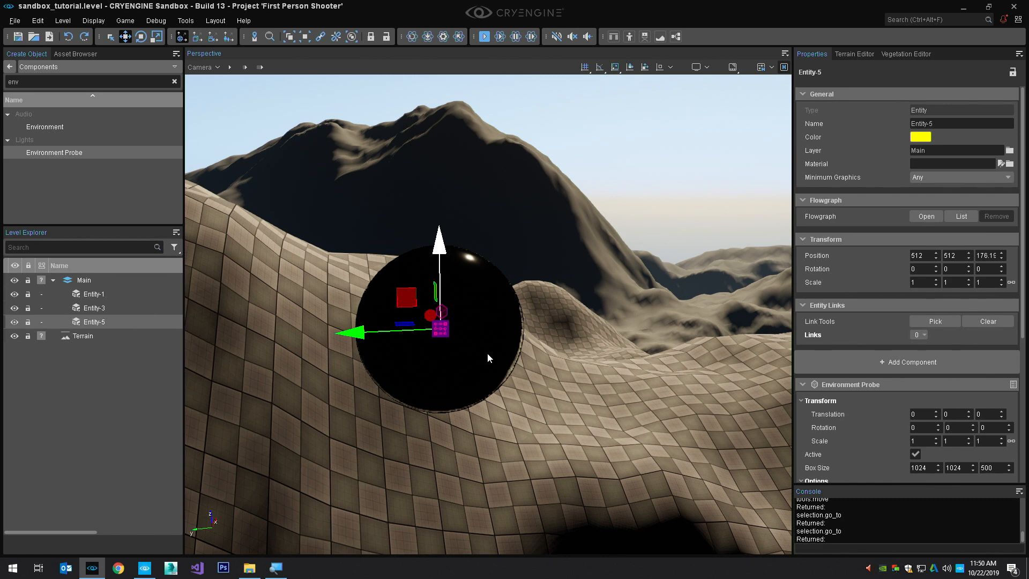
Switch to the selection tool and pull the camera back to see the probe within the surrounding terrain
{"action": "key", "text": "1"}
{"action": "key", "text": "s"}
{"action": "right_click_drag", "start_coordinate": [488, 352], "coordinate": [521, 316]}
{"action": "key", "text": "q"}
{"action": "key", "text": "w"}
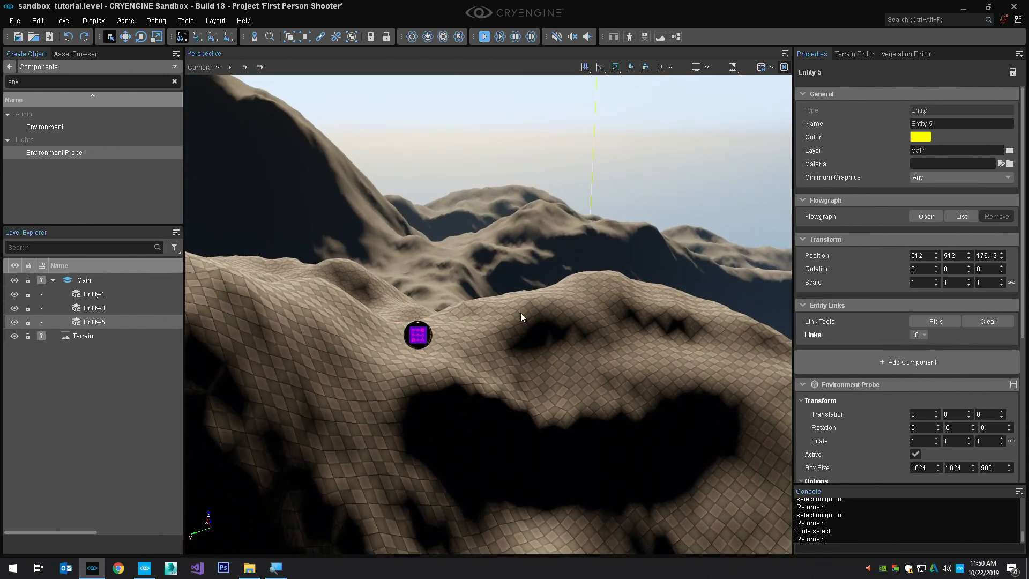
Open the viewport Helpers preferences, with the Preferences window enlarged to list all categories
{"action": "left_click", "coordinate": [39, 21]}
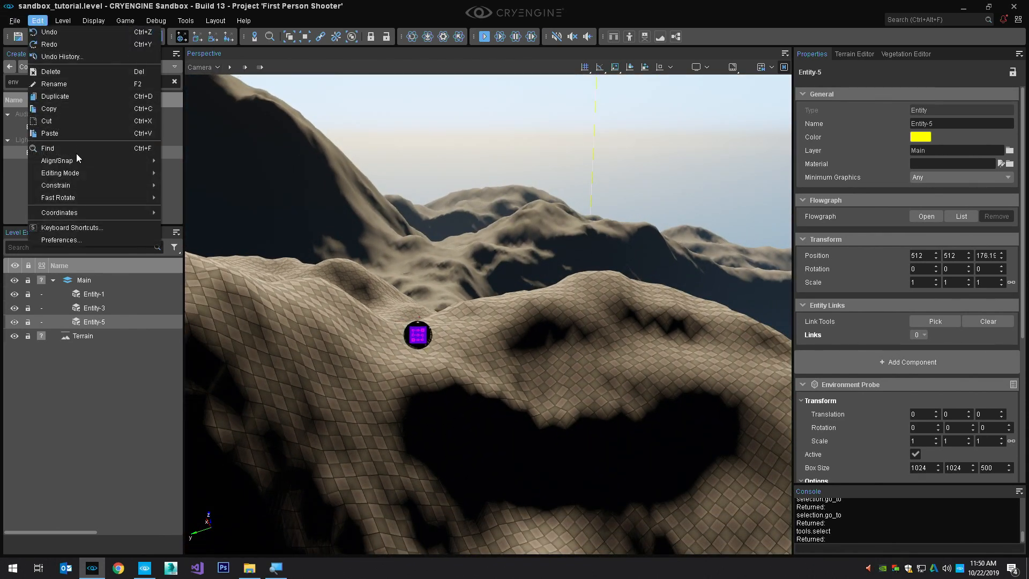
{"action": "left_click", "coordinate": [89, 238]}
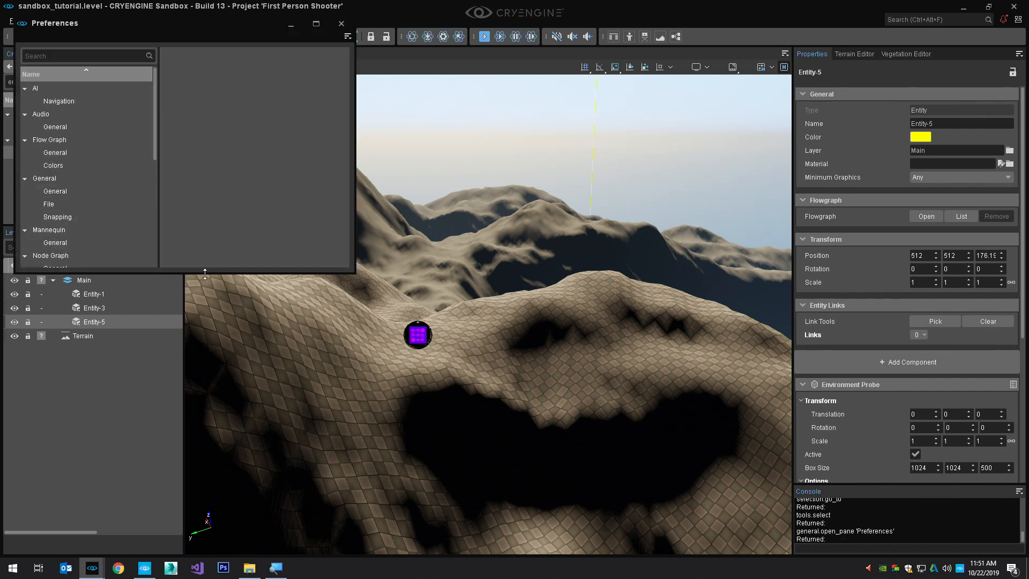
{"action": "left_click_drag", "start_coordinate": [205, 273], "coordinate": [205, 488]}
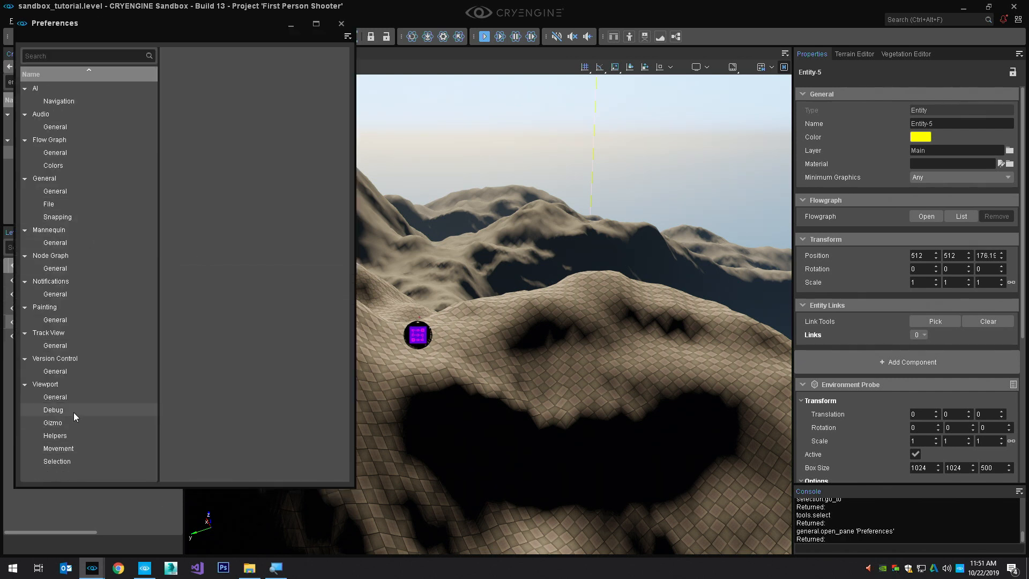
{"action": "left_click", "coordinate": [69, 433]}
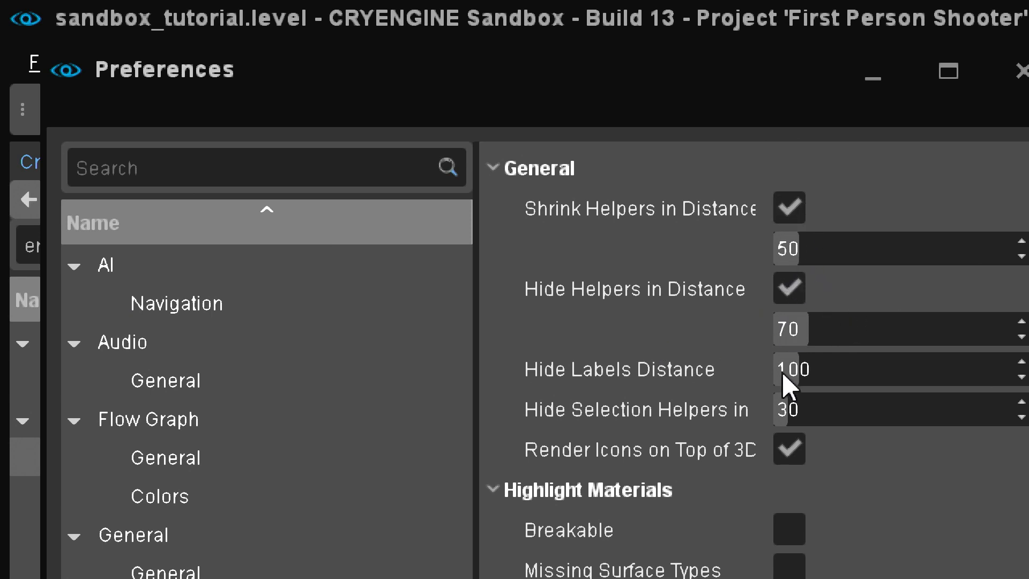
Toggle Hide Helpers in Distance off and back on, and open its distance value for editing
{"action": "left_click", "coordinate": [789, 288]}
{"action": "left_click", "coordinate": [788, 288]}
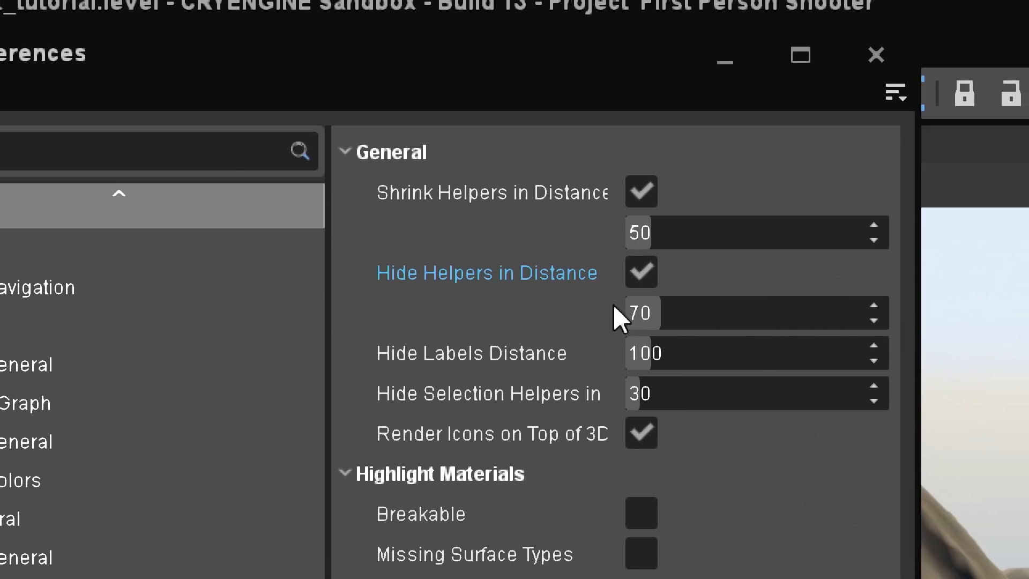
{"action": "left_click", "coordinate": [732, 305]}
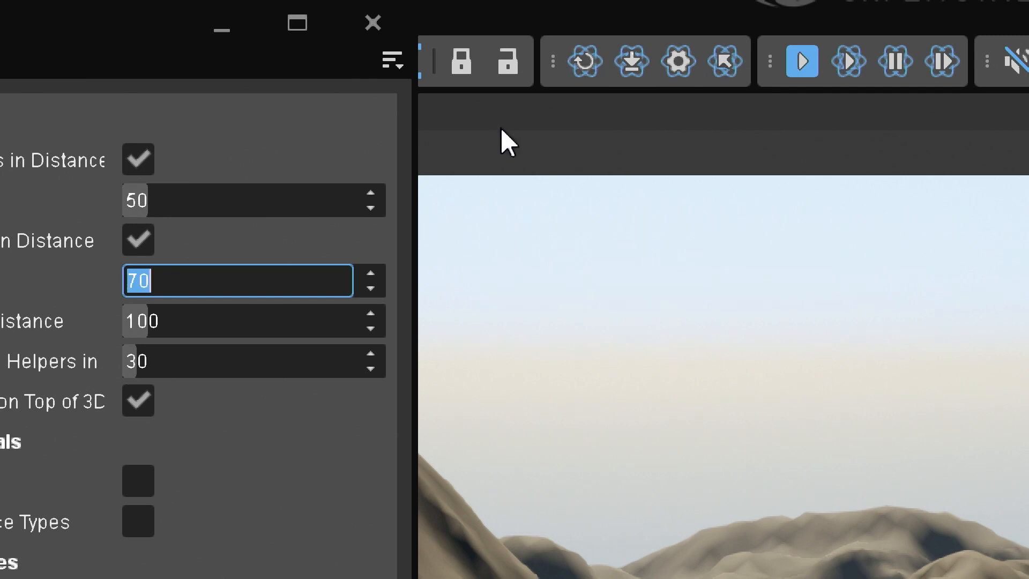
{"action": "key", "text": "super"}
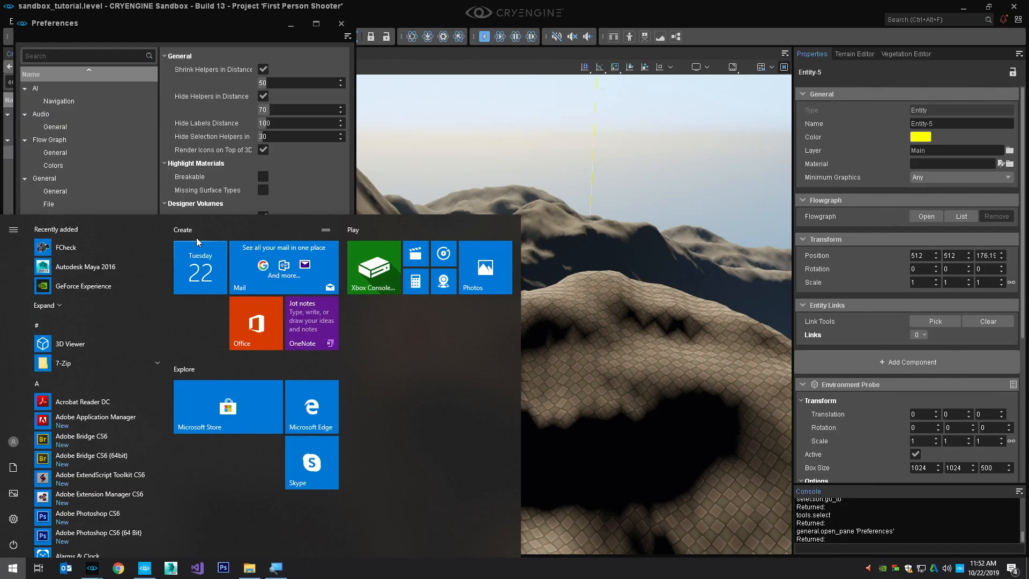
{"action": "key", "text": "super"}
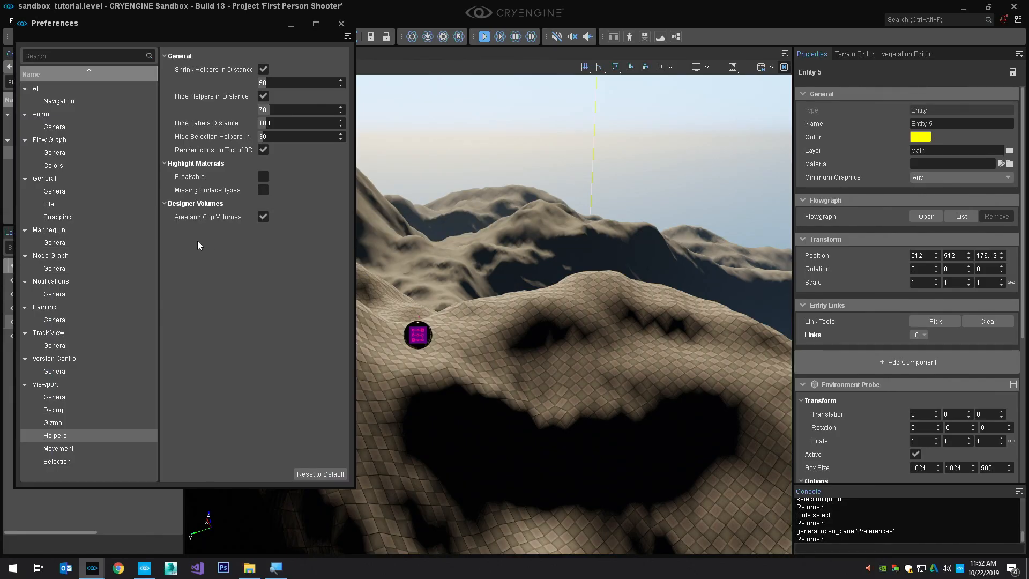
Review the viewport Selection preferences and close the Preferences window
{"action": "left_click", "coordinate": [87, 464]}
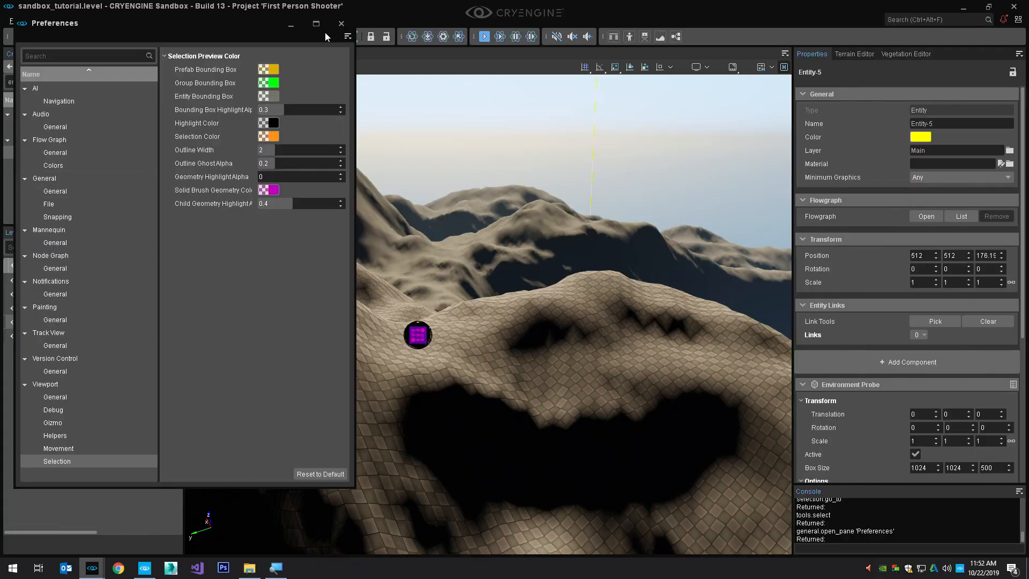
{"action": "left_click", "coordinate": [341, 24]}
Set the Environment Probe's cube map resolution to 512 and generate the cube map
{"action": "right_click_drag", "start_coordinate": [483, 285], "coordinate": [481, 287]}
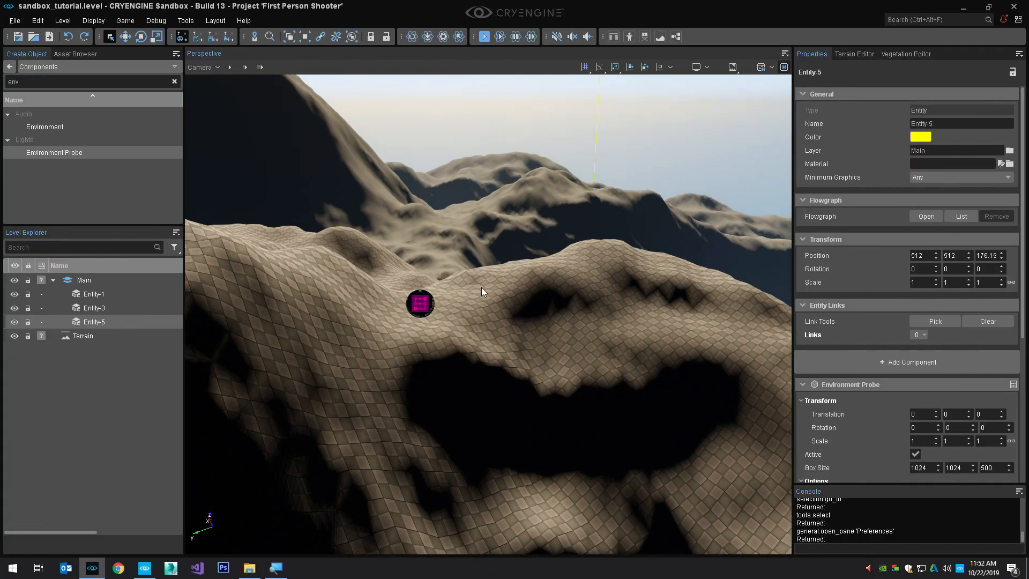
{"action": "right_click_drag", "start_coordinate": [601, 305], "coordinate": [598, 304]}
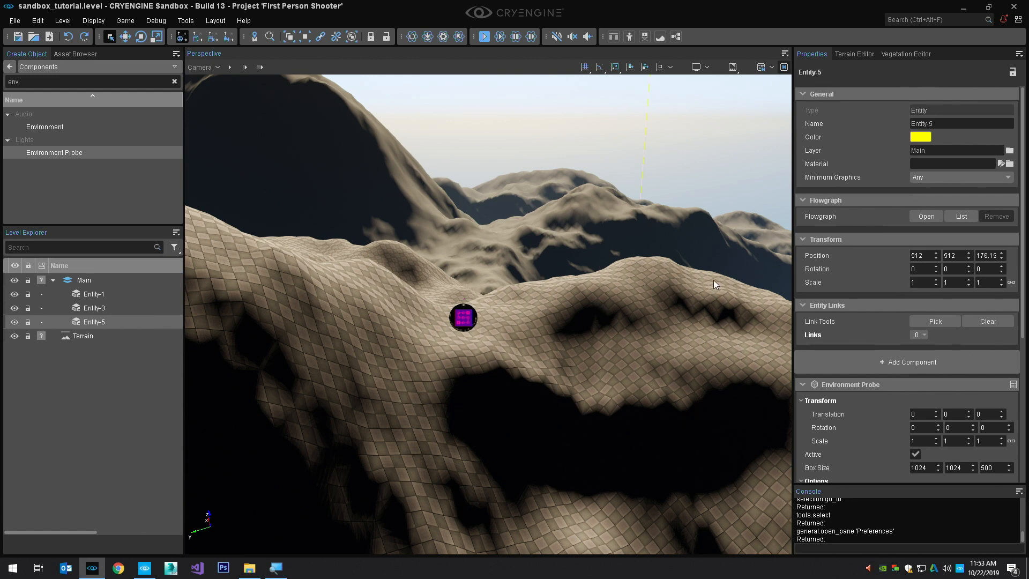
{"action": "scroll", "coordinate": [893, 307], "scroll_direction": "down", "scroll_amount": 4}
{"action": "scroll", "coordinate": [894, 307], "scroll_direction": "down", "scroll_amount": 1}
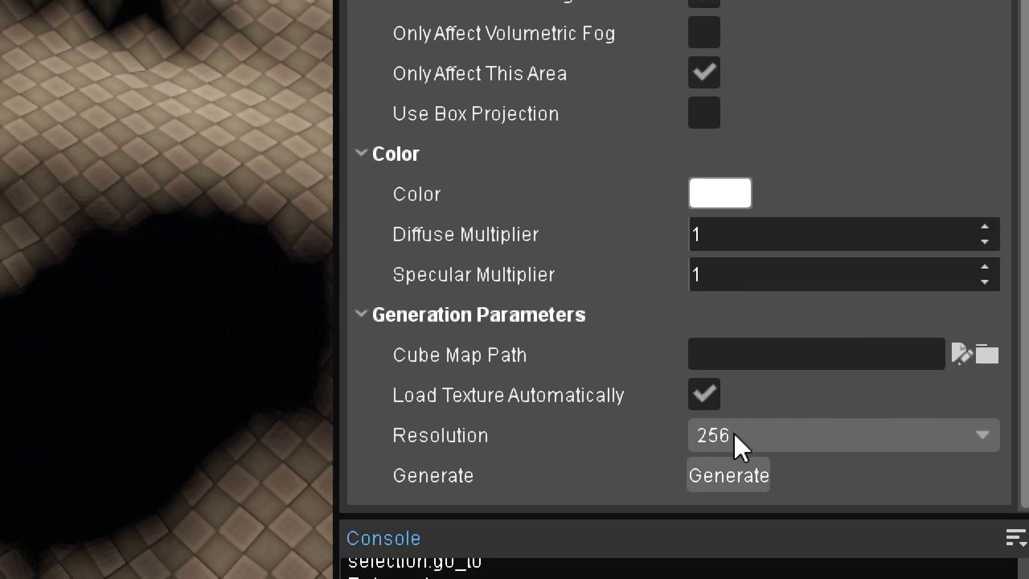
{"action": "left_click", "coordinate": [745, 433]}
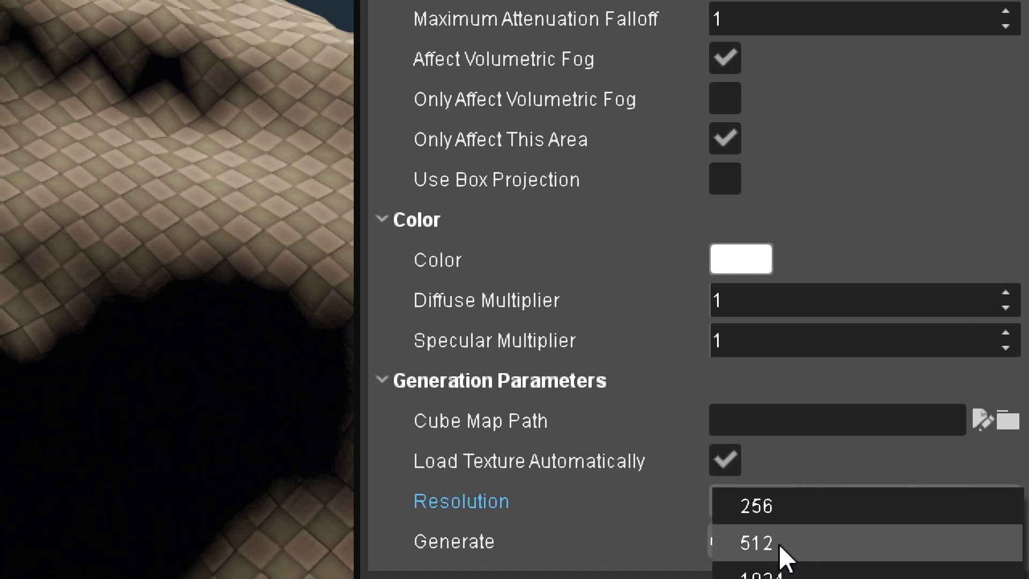
{"action": "left_click", "coordinate": [779, 542]}
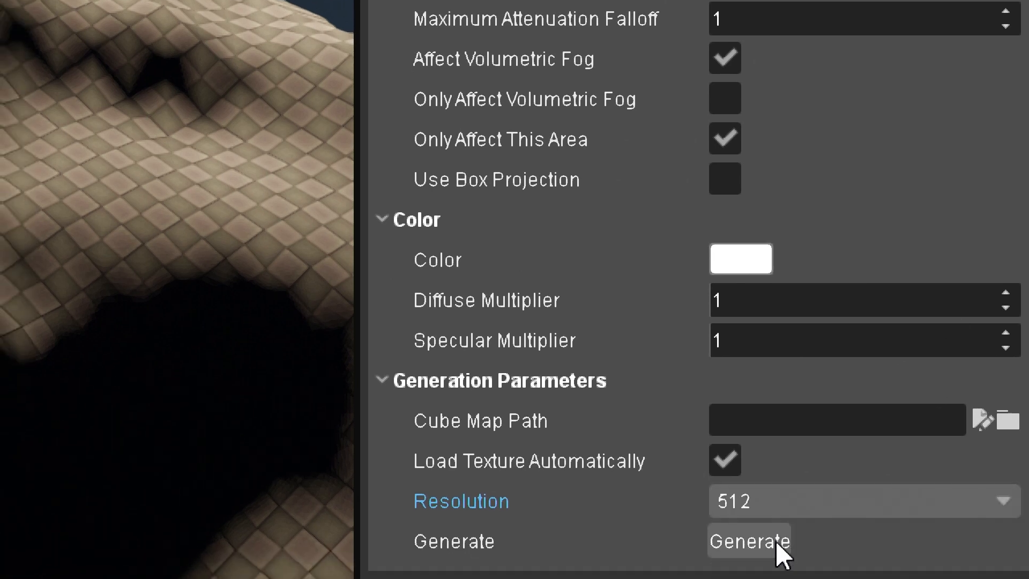
{"action": "left_click", "coordinate": [765, 518]}
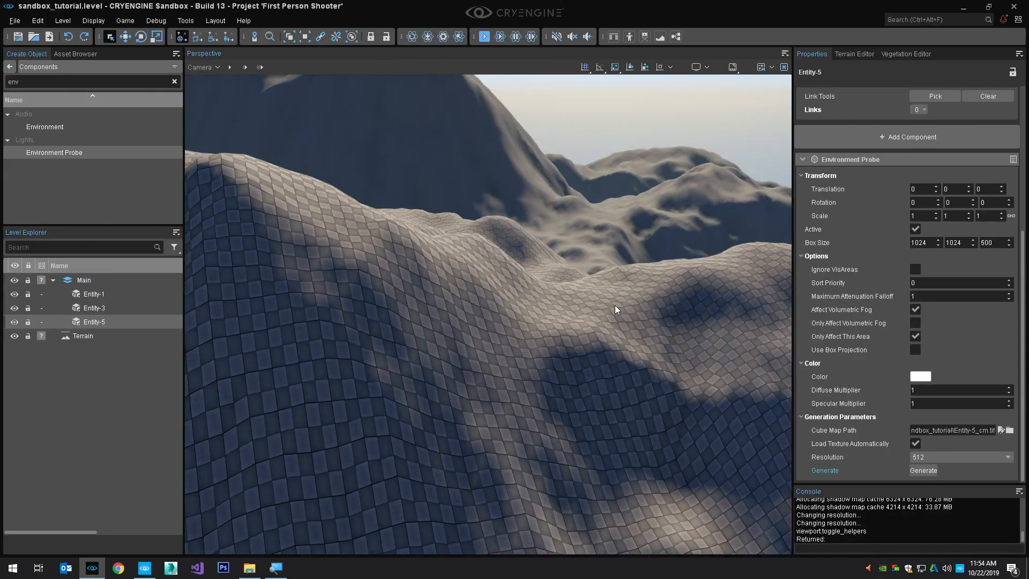
Focus on the Environment Probe and inspect the reflections on its preview sphere from close up and farther away
{"action": "key", "text": "shift+space"}
{"action": "right_click_drag", "start_coordinate": [615, 307], "coordinate": [606, 308]}
{"action": "key", "text": "z"}
{"action": "scroll", "coordinate": [595, 305], "scroll_direction": "up", "scroll_amount": 3}
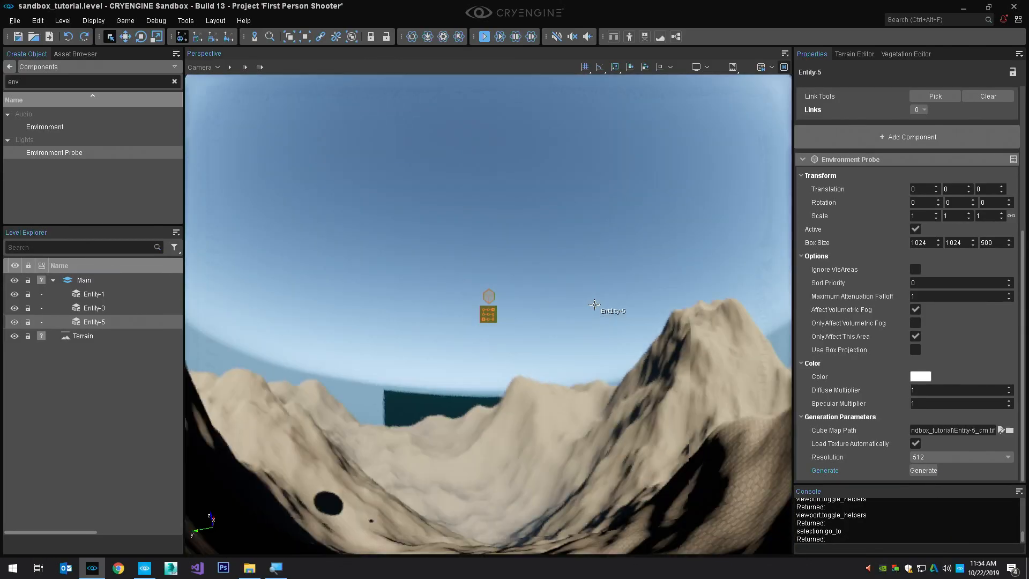
{"action": "scroll", "coordinate": [595, 304], "scroll_direction": "down", "scroll_amount": 4}
{"action": "middle_click_drag", "start_coordinate": [595, 305], "coordinate": [488, 290], "text": "alt"}
{"action": "scroll", "coordinate": [619, 315], "scroll_direction": "down", "scroll_amount": 3}
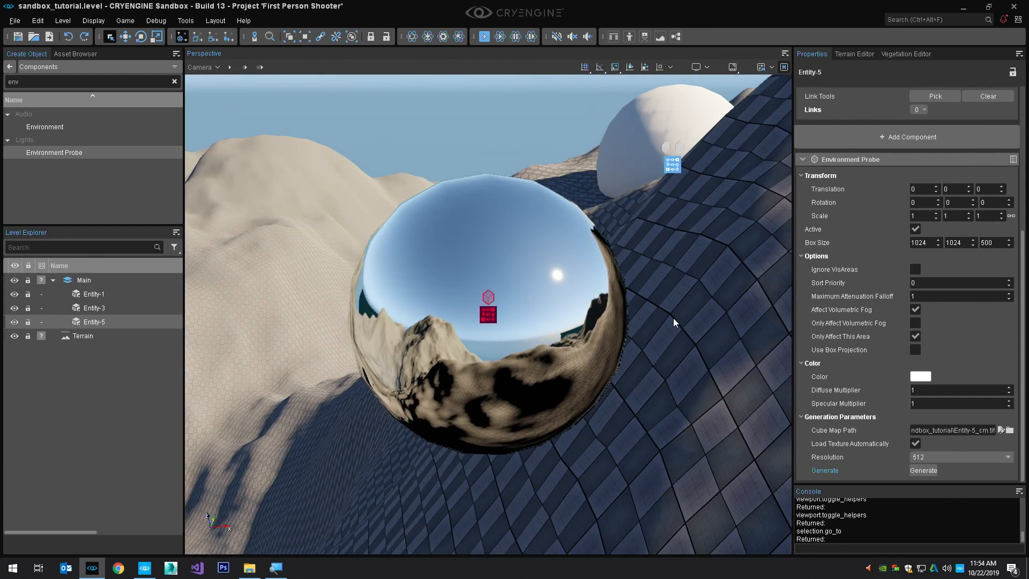
{"action": "scroll", "coordinate": [669, 320], "scroll_direction": "down", "scroll_amount": 10}
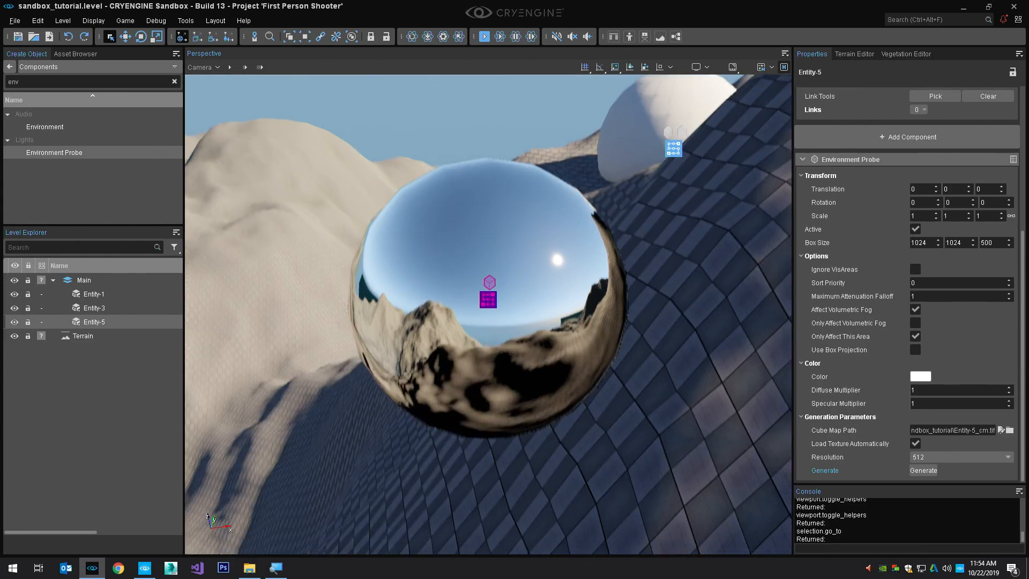
Toggle the Environment Probe's Active option off and on repeatedly to compare the lighting around the white sphere, leaving it enabled
{"action": "right_click_drag", "start_coordinate": [703, 331], "coordinate": [825, 271]}
{"action": "key", "text": "a"}
{"action": "left_click", "coordinate": [916, 229]}
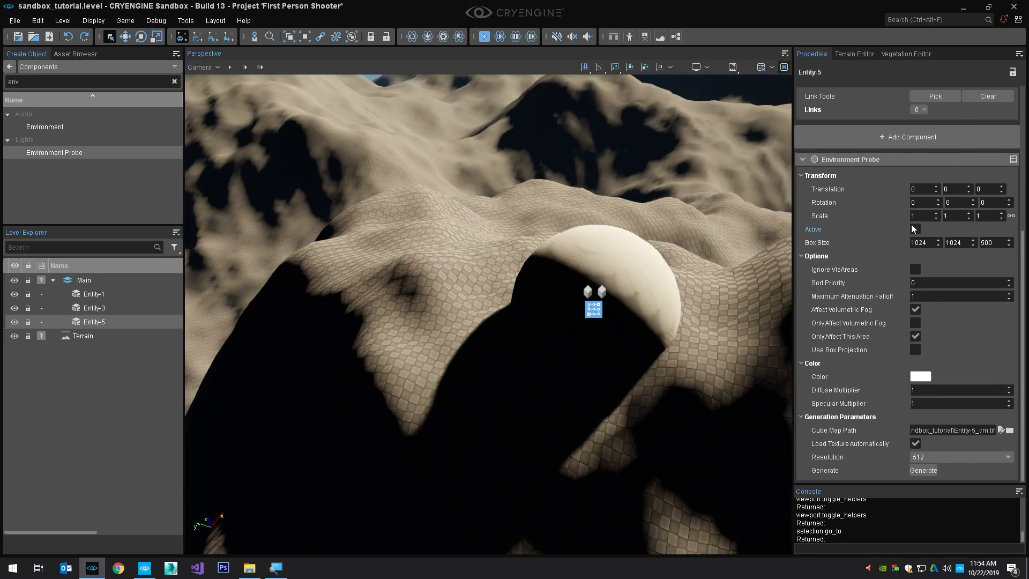
{"action": "left_click", "coordinate": [916, 229]}
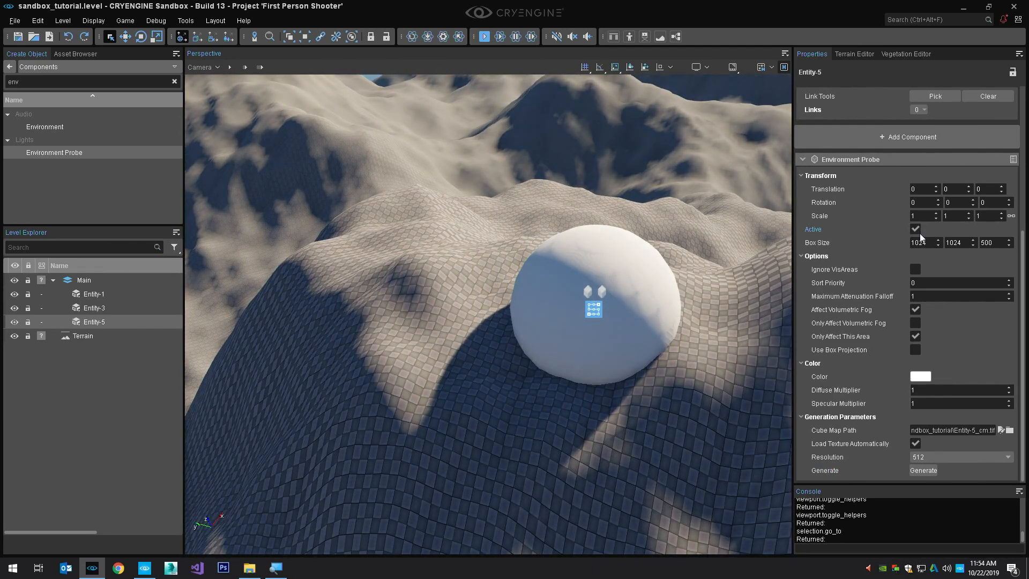
{"action": "left_click", "coordinate": [916, 229]}
{"action": "left_click", "coordinate": [916, 229]}
{"action": "left_click", "coordinate": [915, 229]}
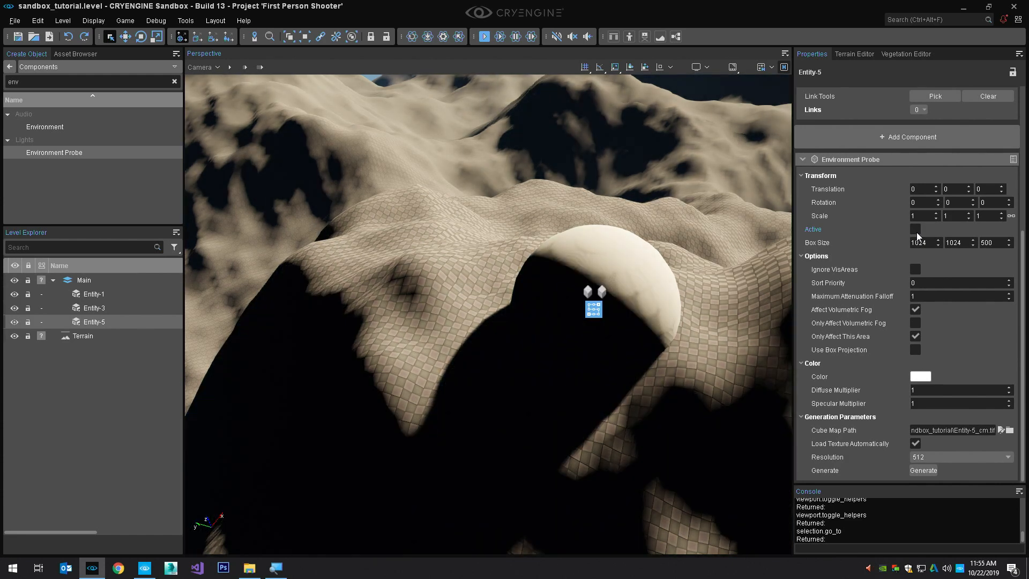
{"action": "left_click", "coordinate": [916, 229]}
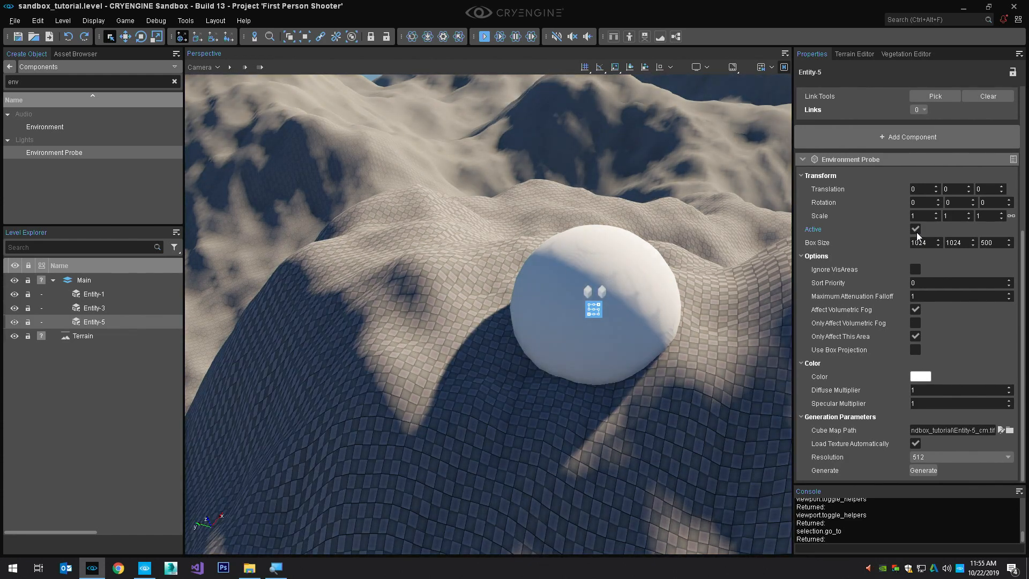
{"action": "left_click", "coordinate": [918, 233]}
{"action": "left_click", "coordinate": [918, 233]}
{"action": "left_click", "coordinate": [917, 232]}
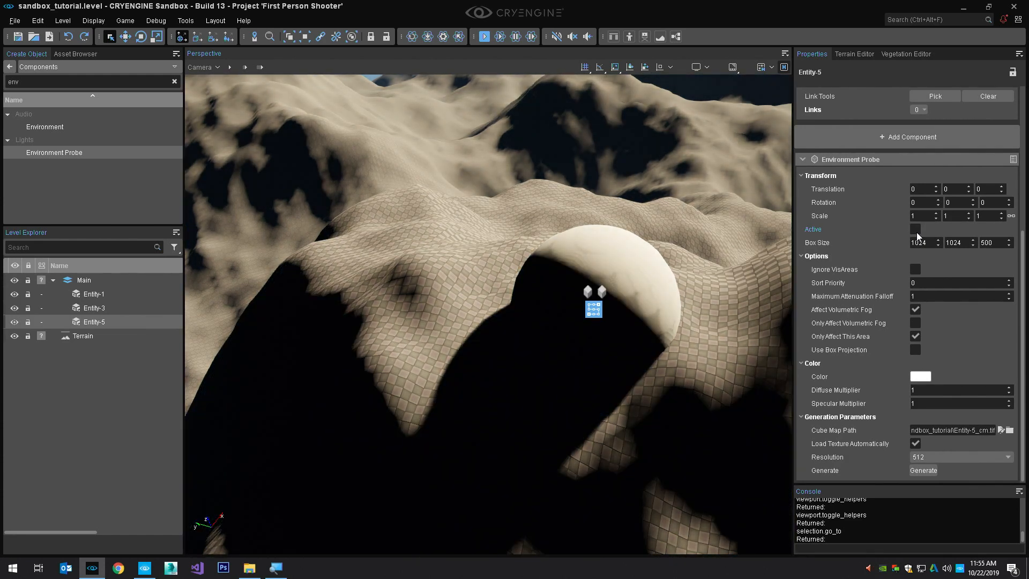
{"action": "left_click", "coordinate": [916, 230]}
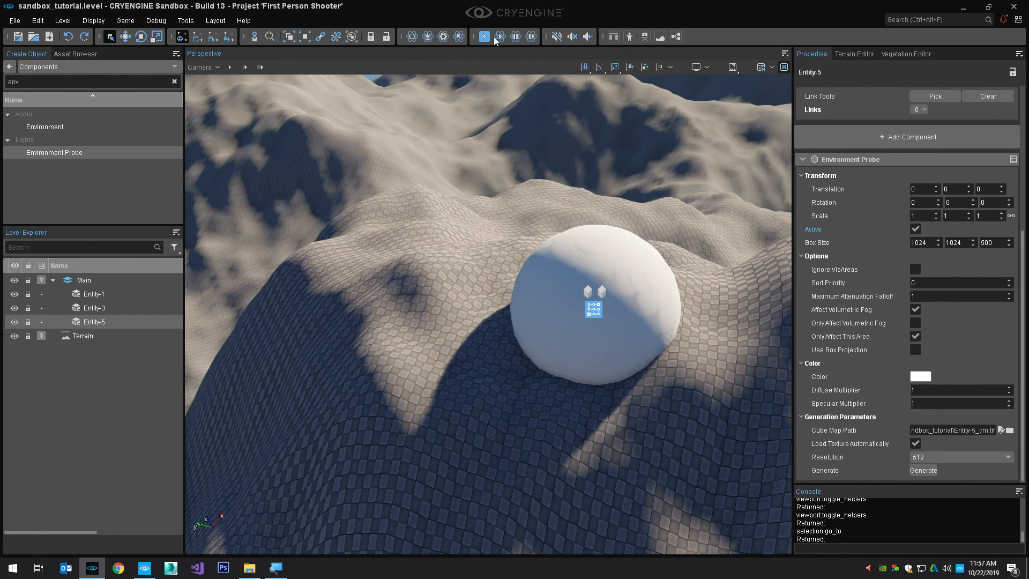
Focus on the Environment Probe entity Entity-5 and rename it EP_global
{"action": "key", "text": "z"}
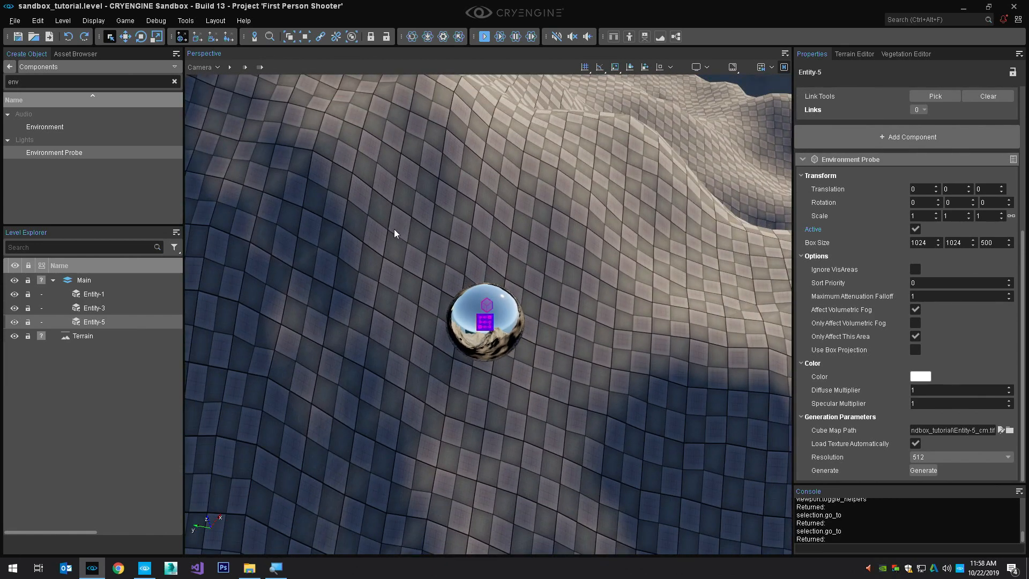
{"action": "double_click", "coordinate": [102, 322]}
{"action": "type", "text": "EP_global"}
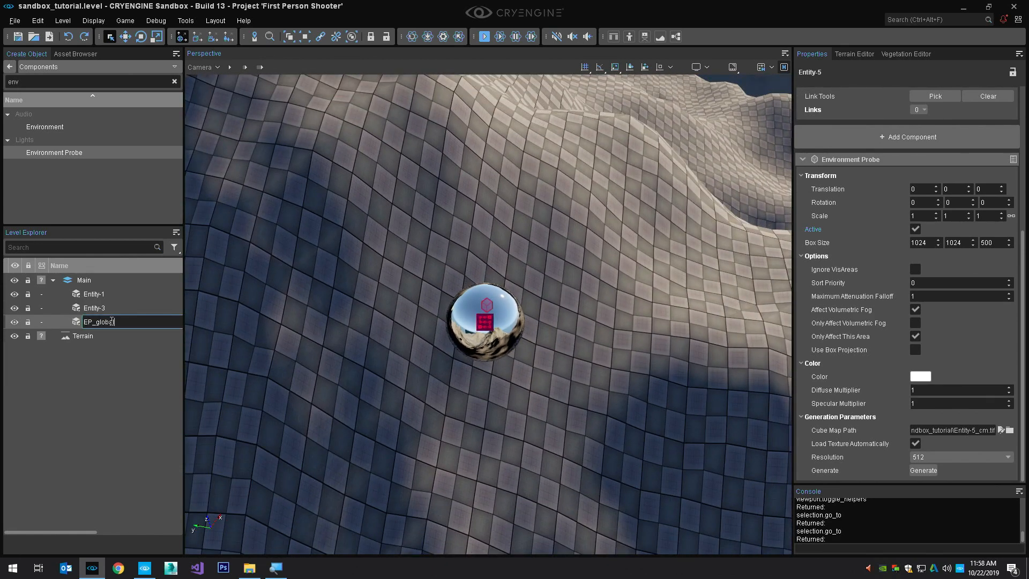
{"action": "key", "text": "Return"}
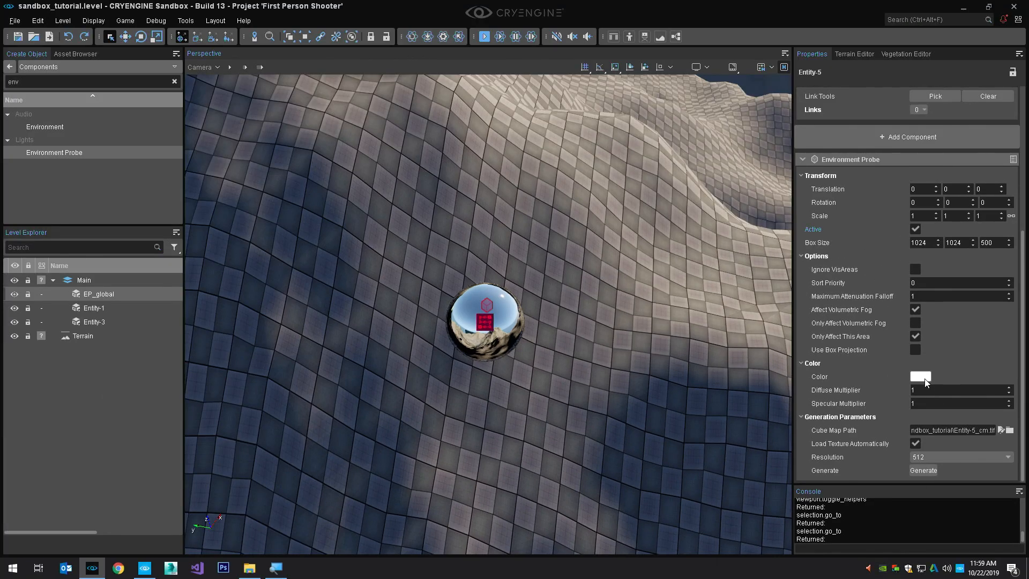
Set the Environment Probe's color to bright red (#ff0b0f) and raise its Diffuse Multiplier to about 32.4
{"action": "left_click", "coordinate": [926, 377]}
{"action": "left_click", "coordinate": [724, 216]}
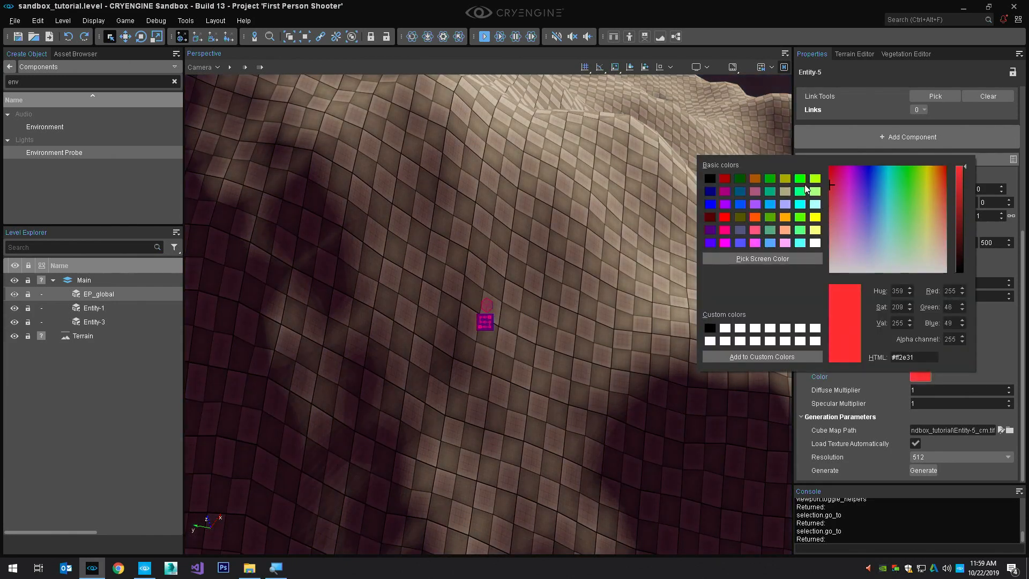
{"action": "left_click", "coordinate": [564, 249]}
{"action": "right_click_drag", "start_coordinate": [595, 292], "coordinate": [532, 253]}
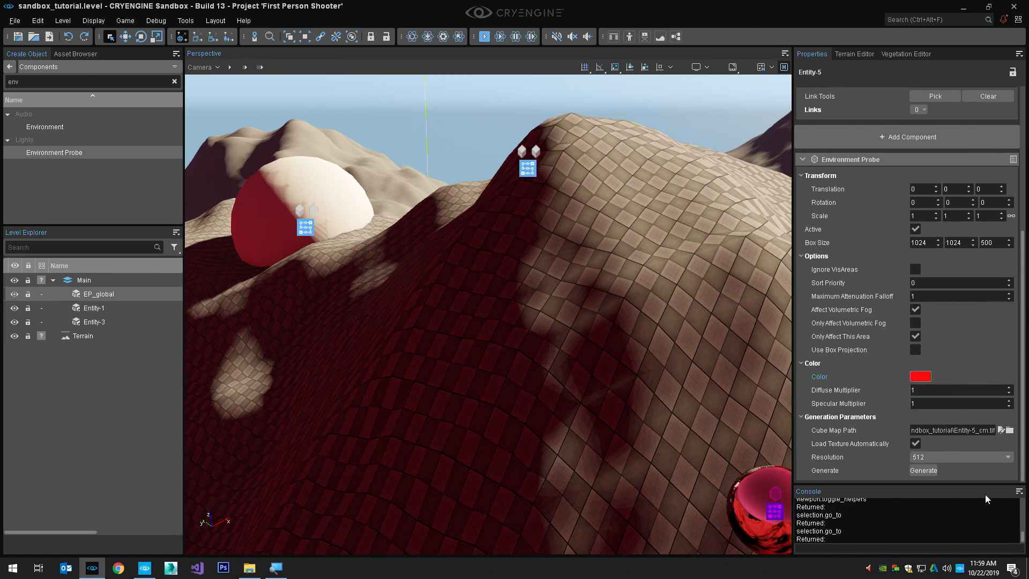
{"action": "left_click_drag", "start_coordinate": [924, 390], "coordinate": [943, 390]}
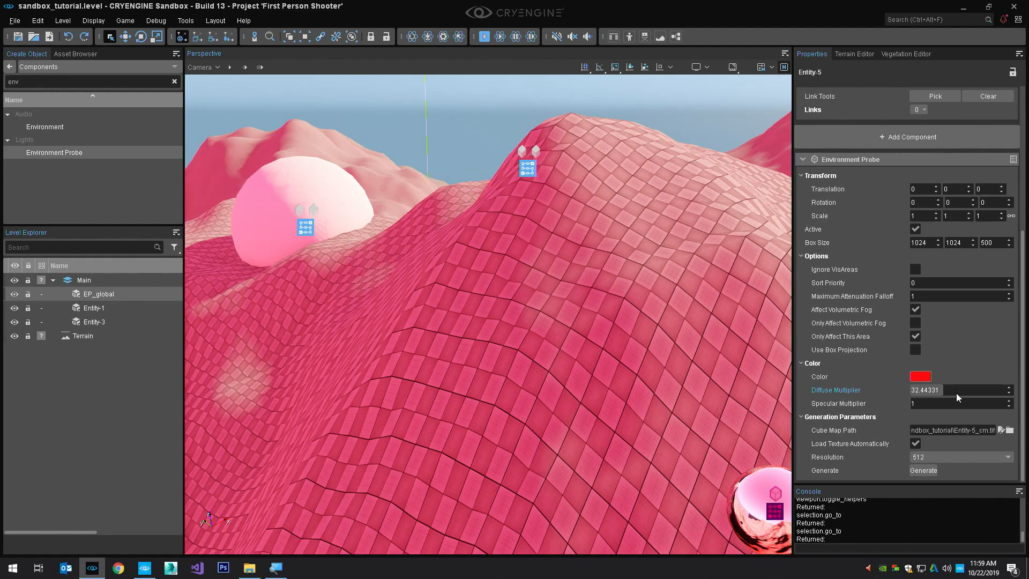
Set the Environment Probe's color to pale blue (#cee8ff) and its Diffuse Multiplier to 1
{"action": "left_click", "coordinate": [920, 376]}
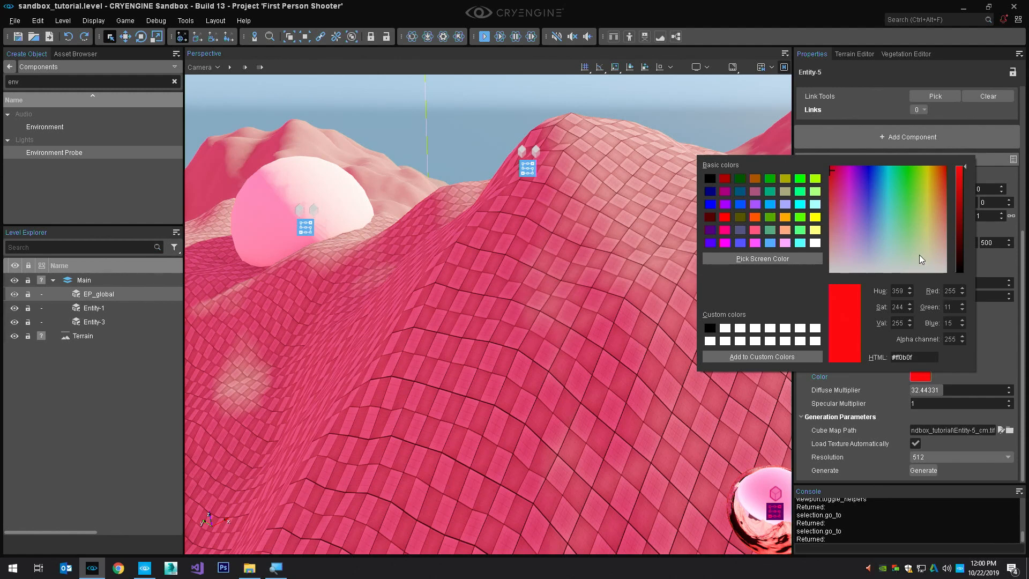
{"action": "left_click", "coordinate": [893, 241]}
{"action": "left_click_drag", "start_coordinate": [893, 240], "coordinate": [878, 252]}
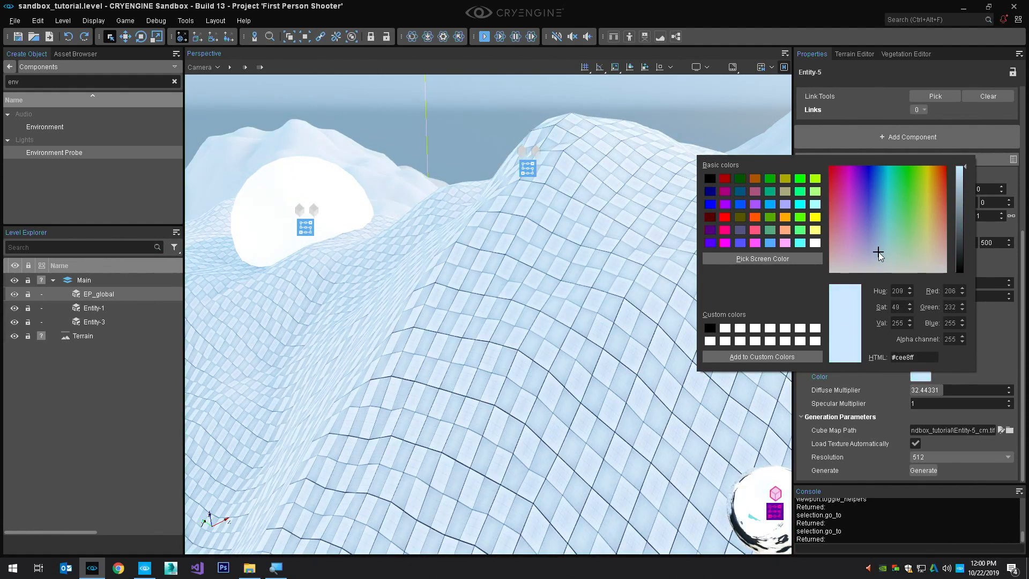
{"action": "left_click", "coordinate": [906, 398]}
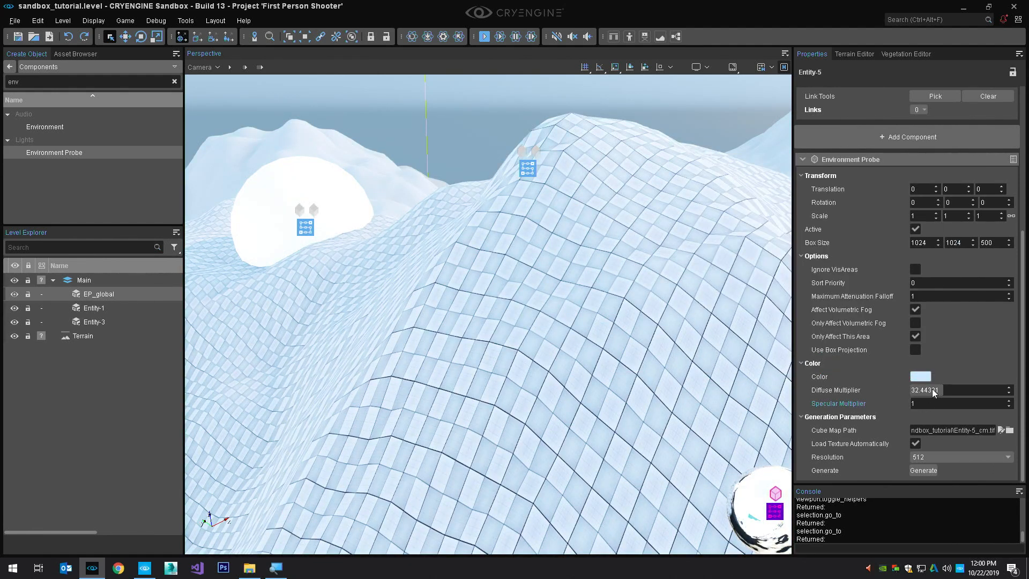
{"action": "left_click", "coordinate": [934, 391]}
{"action": "type", "text": "1"}
{"action": "key", "text": "Return"}
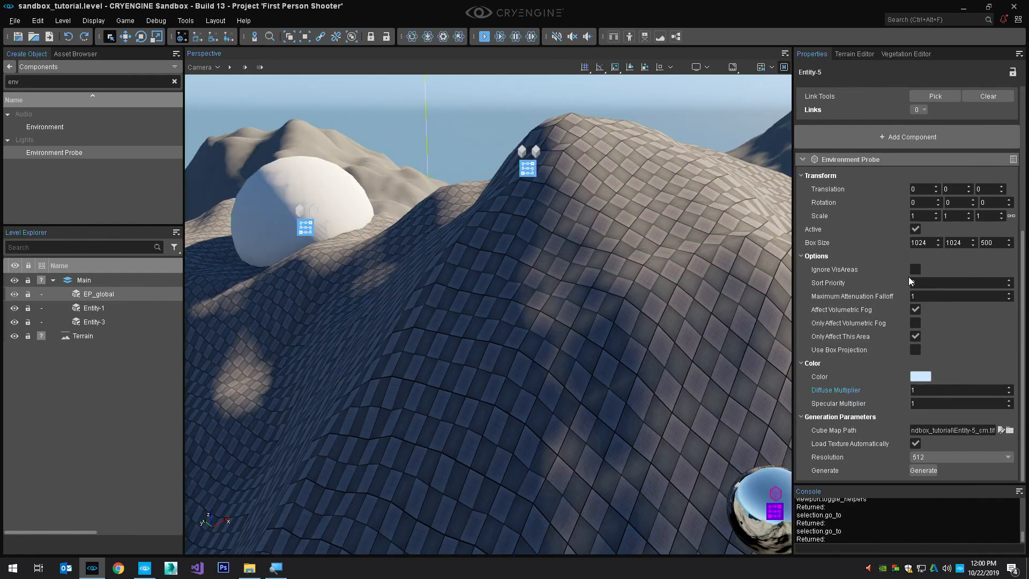
Toggle the Environment Probe's Active option several times to compare the terrain with and without its lighting, leaving it disabled
{"action": "left_click", "coordinate": [914, 227]}
{"action": "left_click", "coordinate": [915, 227]}
{"action": "left_click", "coordinate": [912, 230]}
{"action": "left_click", "coordinate": [913, 229]}
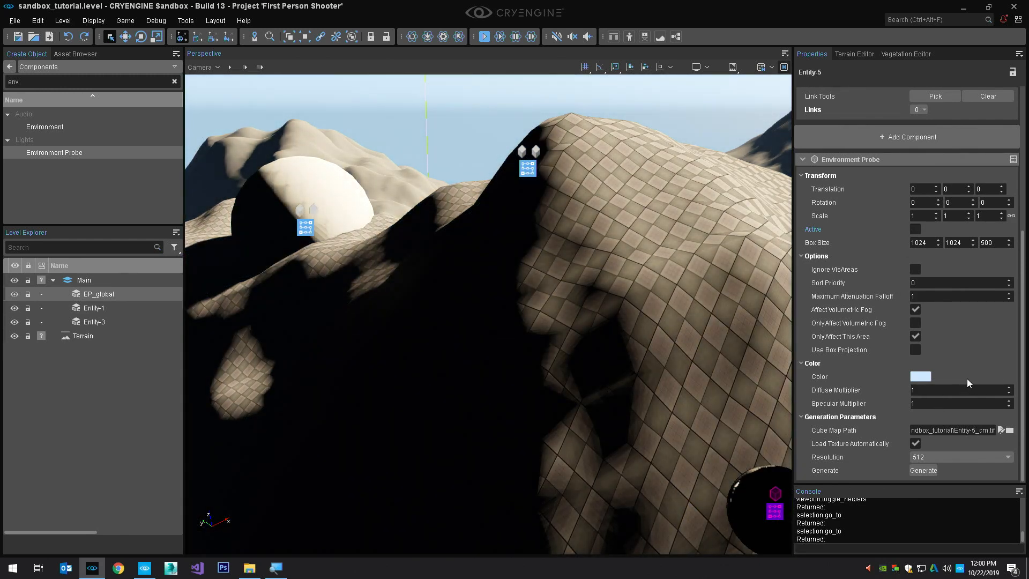
Re-enable the Environment Probe and lower its Diffuse Multiplier to 0.3
{"action": "left_click", "coordinate": [1009, 393]}
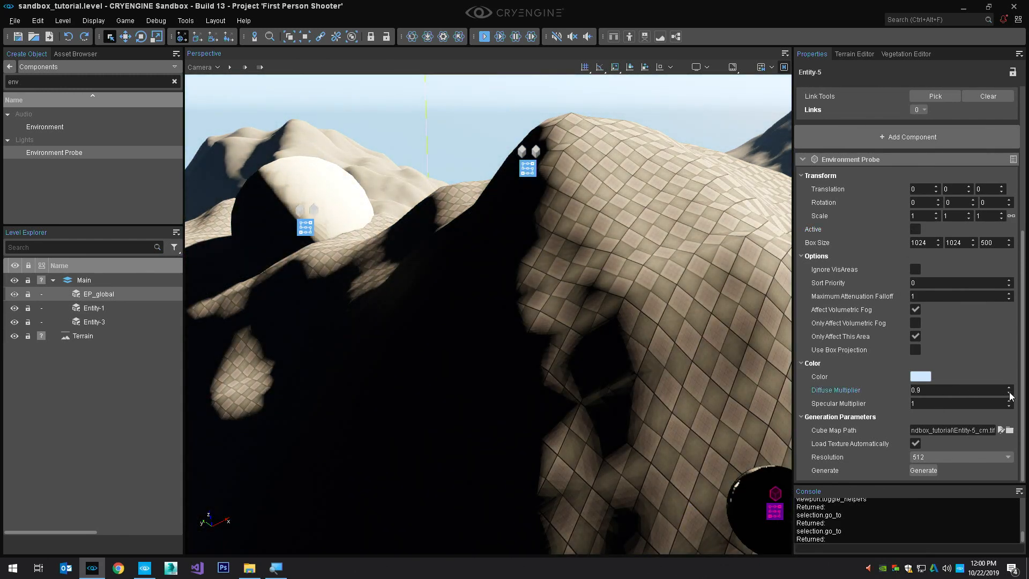
{"action": "left_click", "coordinate": [915, 230]}
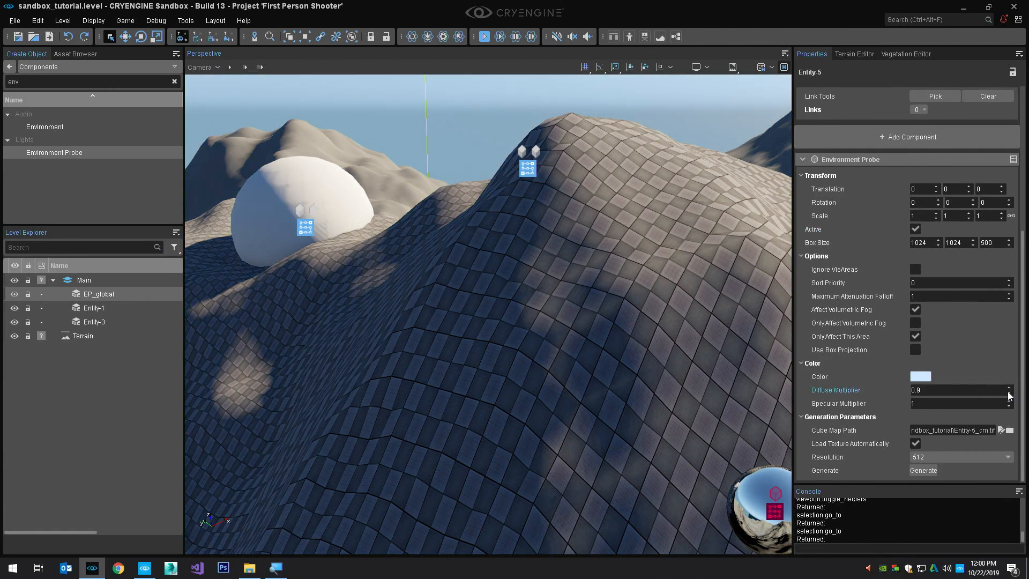
{"action": "left_click", "coordinate": [1009, 394]}
{"action": "left_click", "coordinate": [1009, 394]}
{"action": "left_click", "coordinate": [1009, 394]}
{"action": "left_click", "coordinate": [1009, 394]}
{"action": "left_click", "coordinate": [1009, 393]}
{"action": "left_click", "coordinate": [1009, 394]}
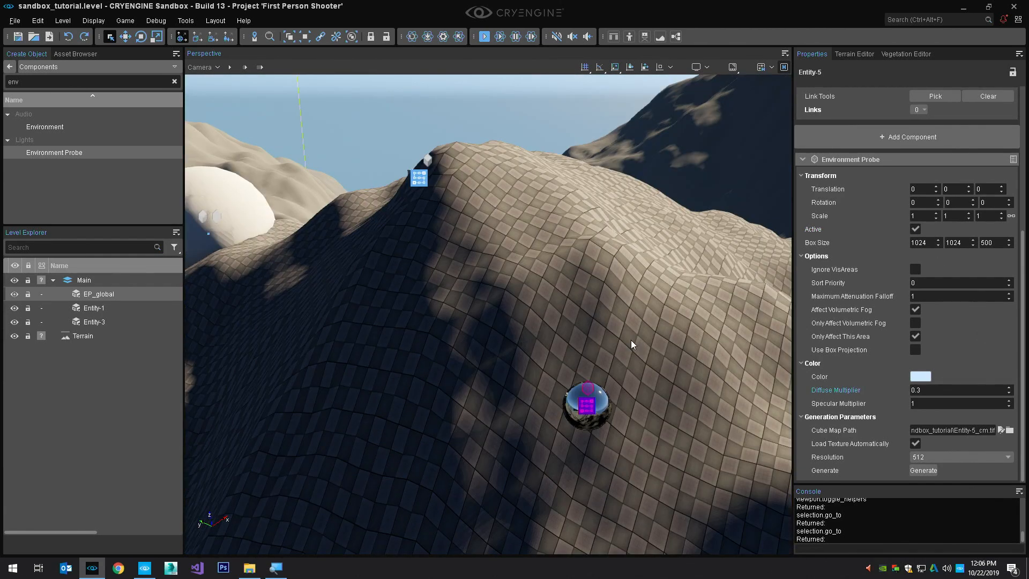
Open the Terrain Editor's paint layers, widen the layer name column and select the Default layer
{"action": "middle_click_drag", "start_coordinate": [552, 183], "coordinate": [559, 180]}
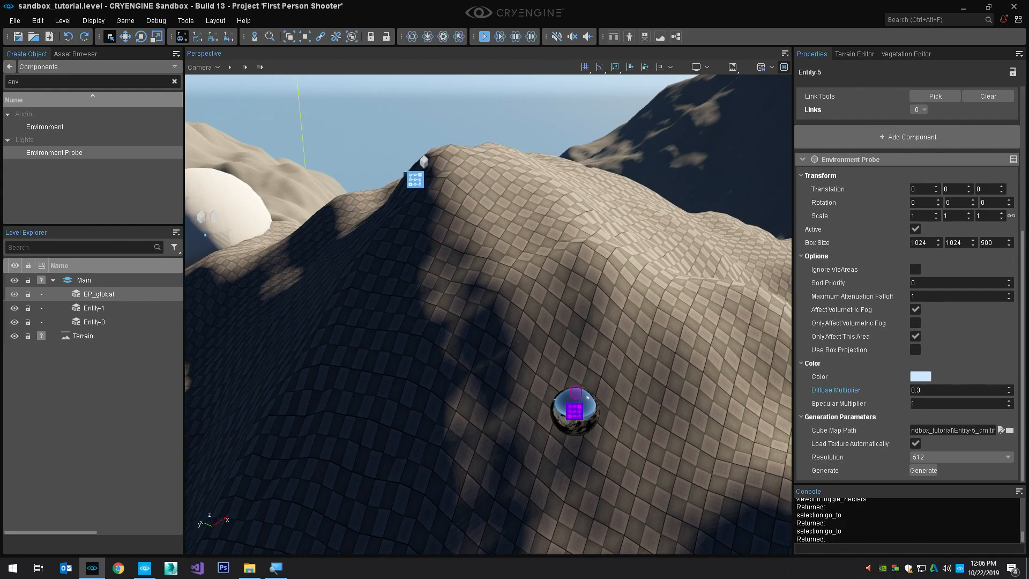
{"action": "key", "text": "w"}
{"action": "right_click_drag", "start_coordinate": [577, 194], "coordinate": [572, 219]}
{"action": "scroll", "coordinate": [577, 194], "scroll_direction": "up", "scroll_amount": 3}
{"action": "key", "text": "s"}
{"action": "key", "text": "w"}
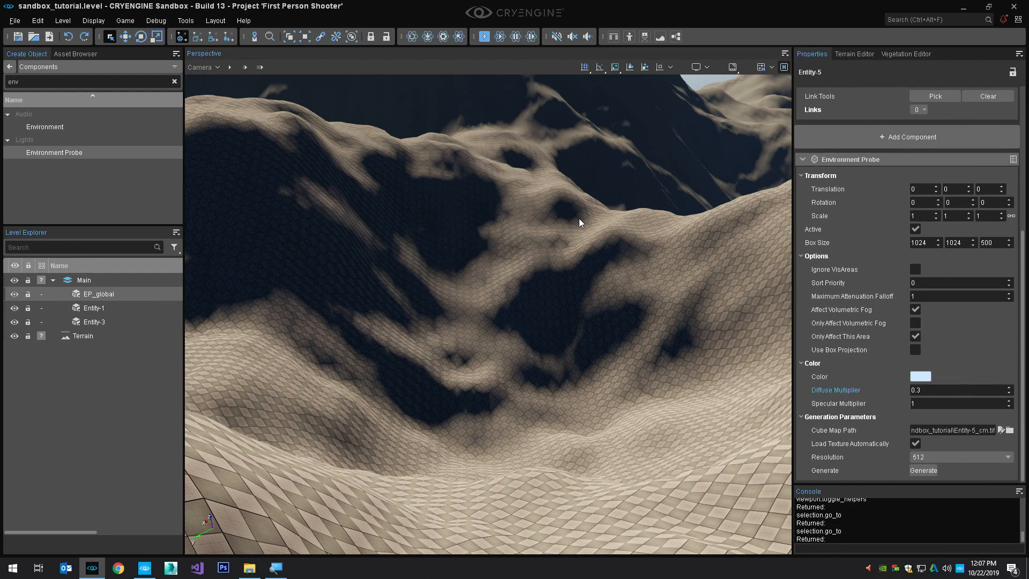
{"action": "left_click", "coordinate": [867, 58]}
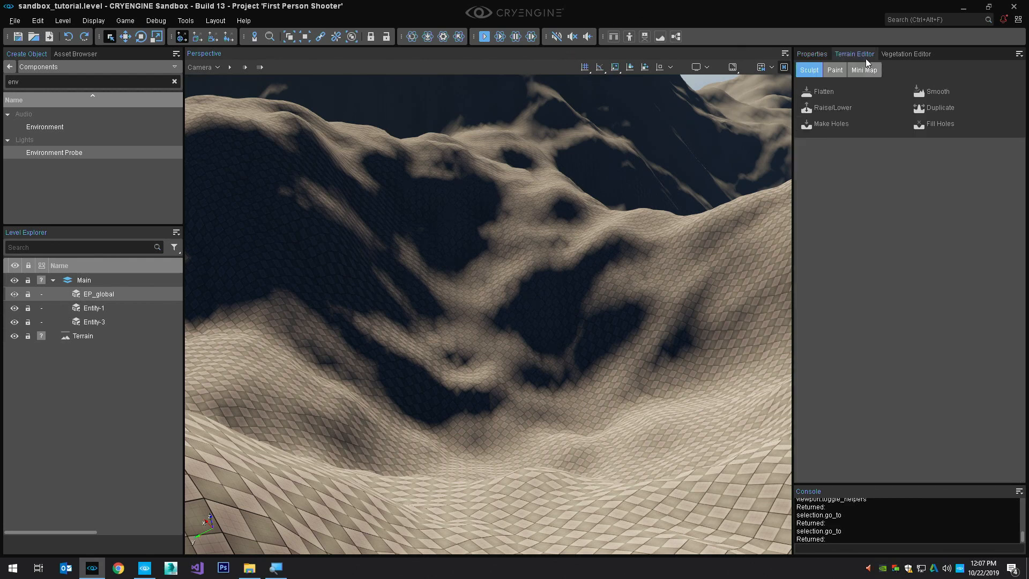
{"action": "left_click", "coordinate": [840, 70]}
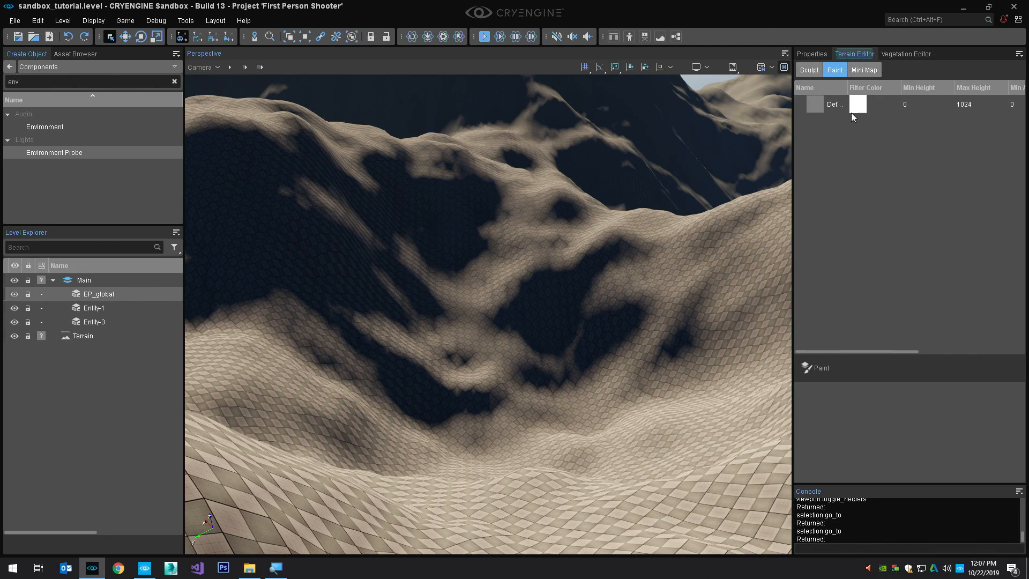
{"action": "left_click_drag", "start_coordinate": [848, 89], "coordinate": [872, 89]}
{"action": "left_click", "coordinate": [837, 107]}
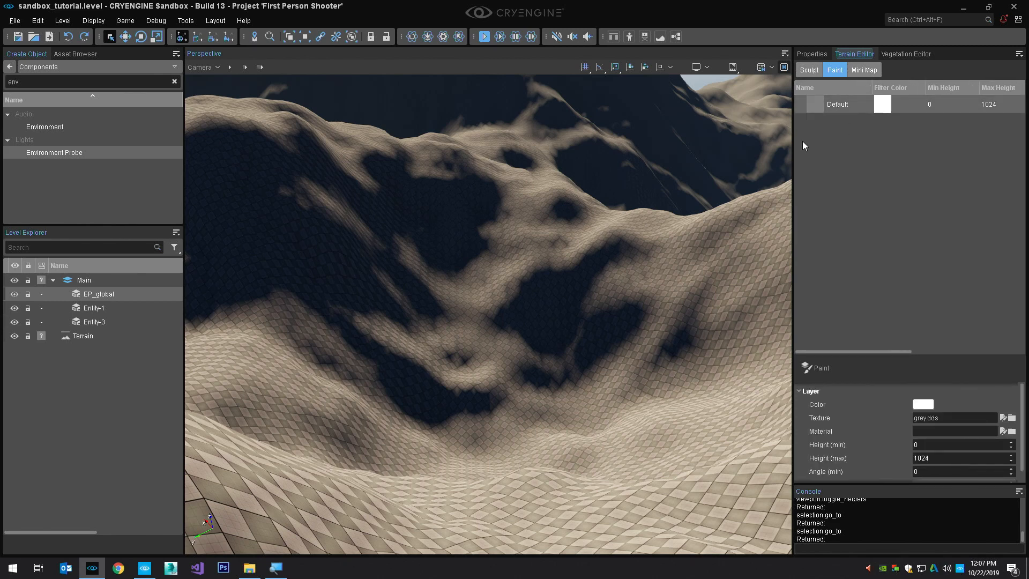
Create a new terrain paint layer below Default and name it mud
{"action": "right_click", "coordinate": [815, 144]}
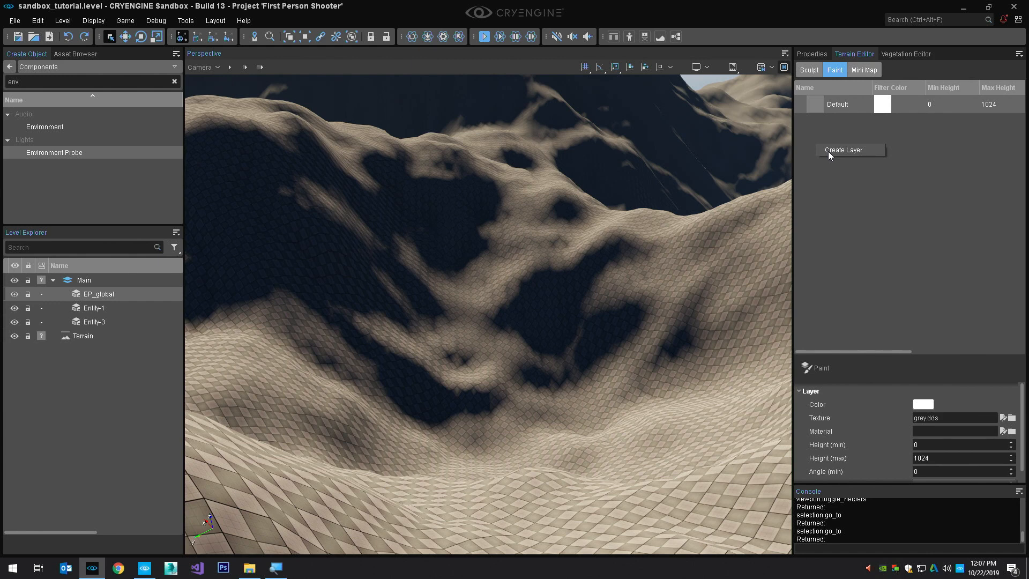
{"action": "left_click", "coordinate": [829, 150]}
{"action": "type", "text": "m"}
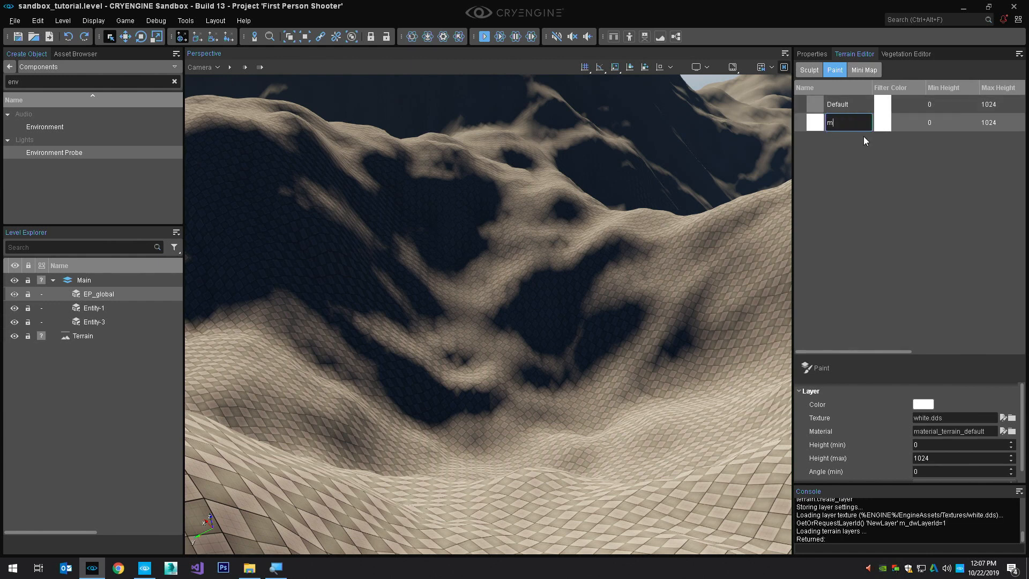
{"action": "type", "text": "ud"}
{"action": "key", "text": "Return"}
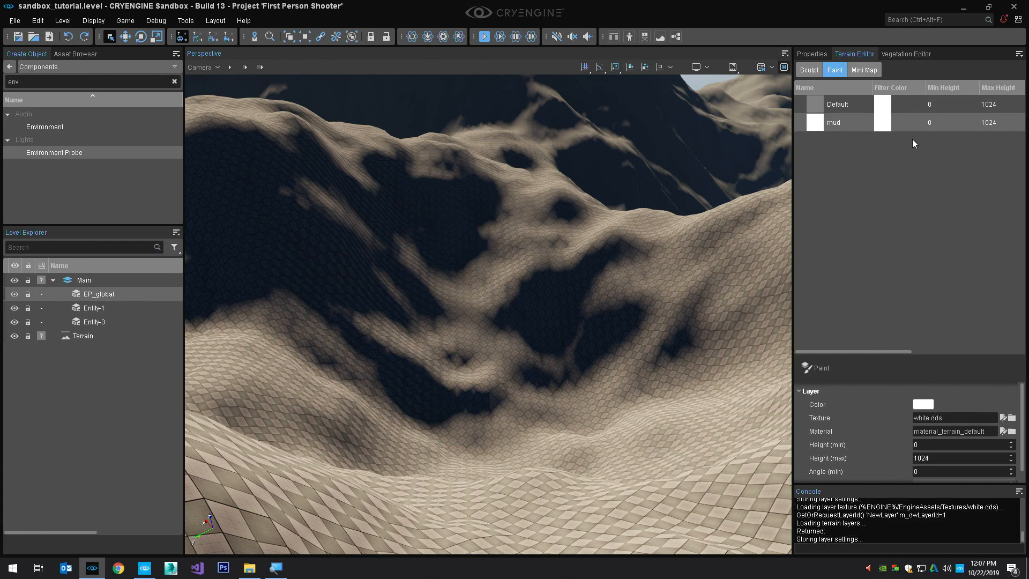
Rename the mud terrain layer as sand
{"action": "double_click", "coordinate": [838, 122]}
{"action": "type", "text": "sand"}
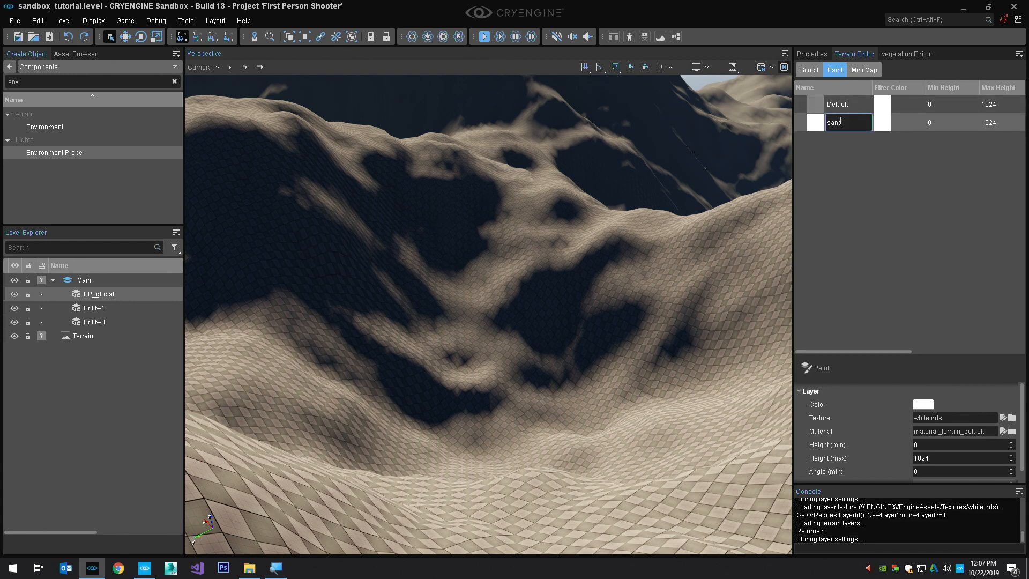
{"action": "key", "text": "Return"}
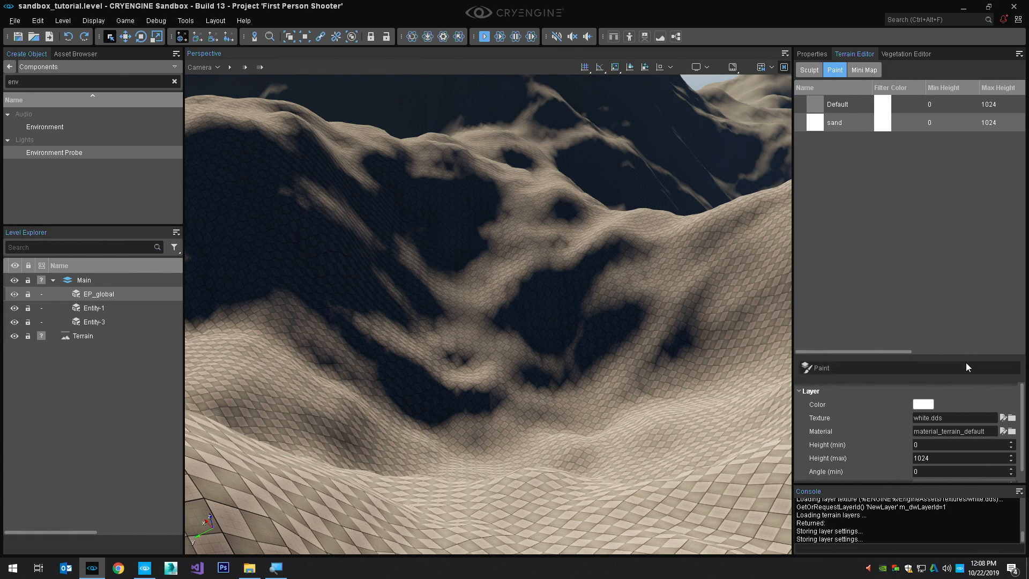
Enlarge the sand layer's properties area and browse for its material in the terrain folder under Materials, with larger previews
{"action": "left_click_drag", "start_coordinate": [966, 359], "coordinate": [966, 312]}
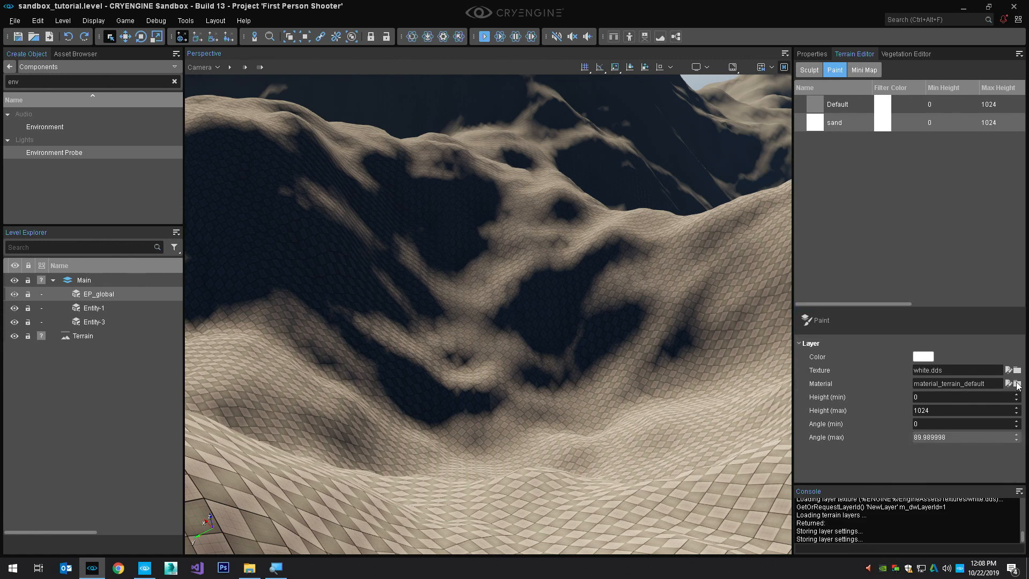
{"action": "left_click", "coordinate": [1017, 384]}
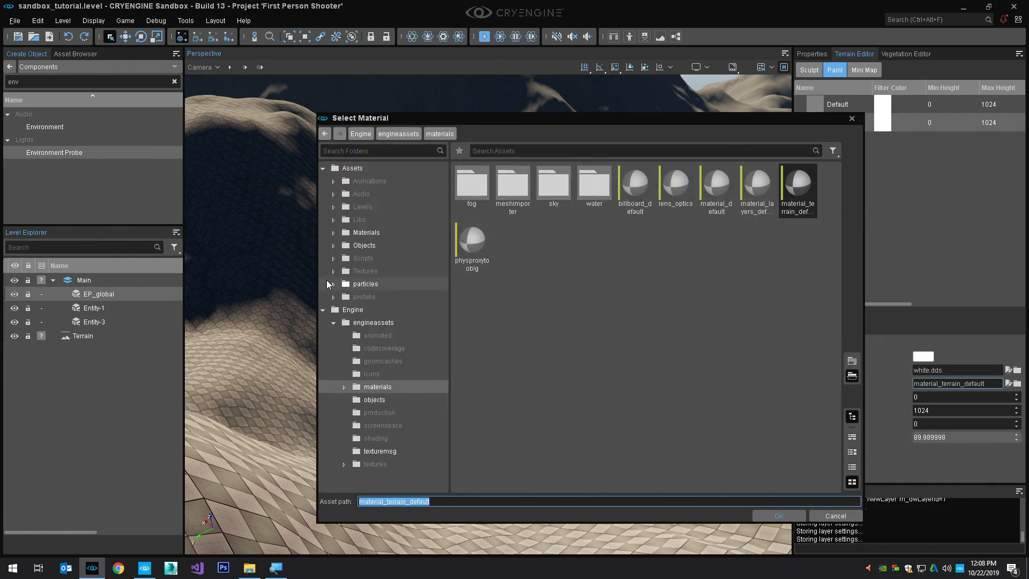
{"action": "left_click", "coordinate": [323, 310]}
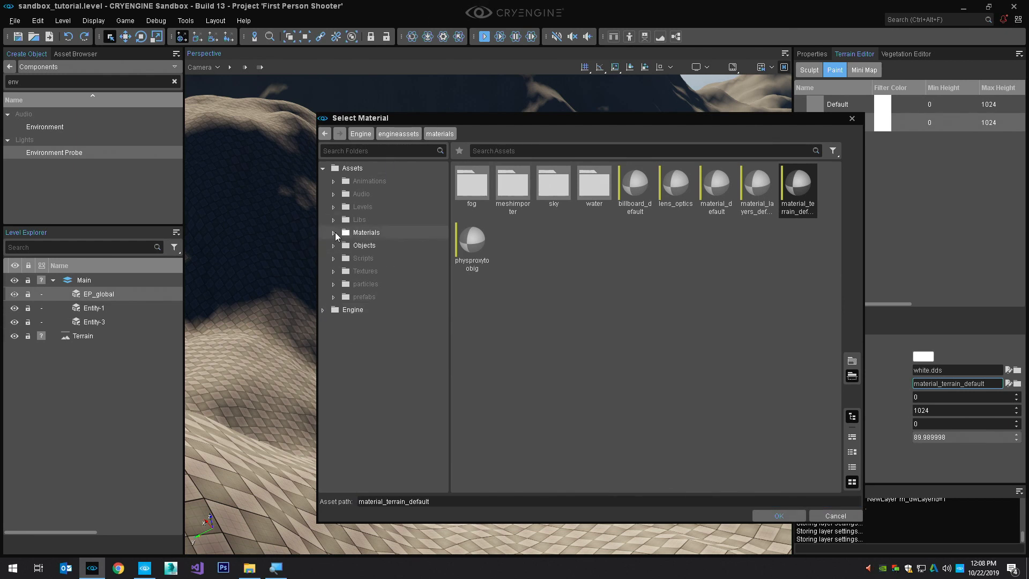
{"action": "left_click", "coordinate": [333, 233]}
{"action": "left_click", "coordinate": [383, 400]}
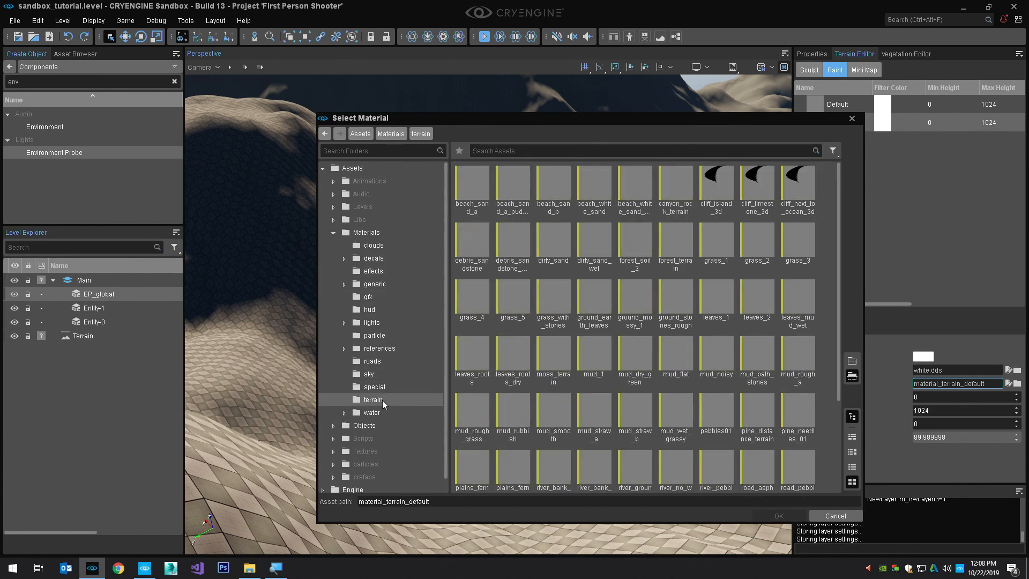
{"action": "scroll", "coordinate": [636, 331], "scroll_direction": "up", "scroll_amount": 3, "text": "ctrl"}
{"action": "left_click_drag", "start_coordinate": [524, 113], "coordinate": [311, 70]}
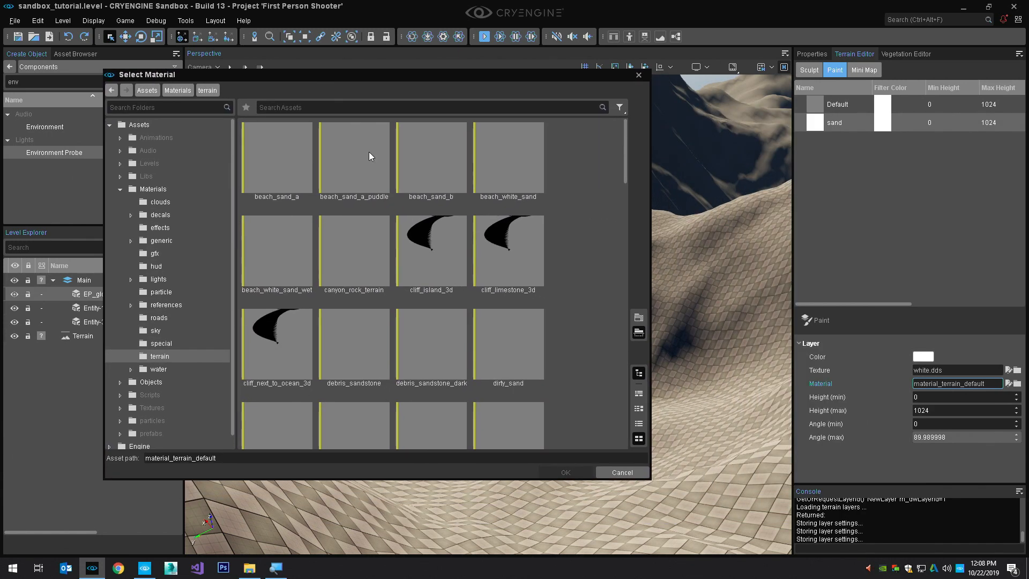
Search the terrain materials for sand and assign rough_sand_a to the sand layer
{"action": "left_click", "coordinate": [520, 108]}
{"action": "type", "text": "sand"}
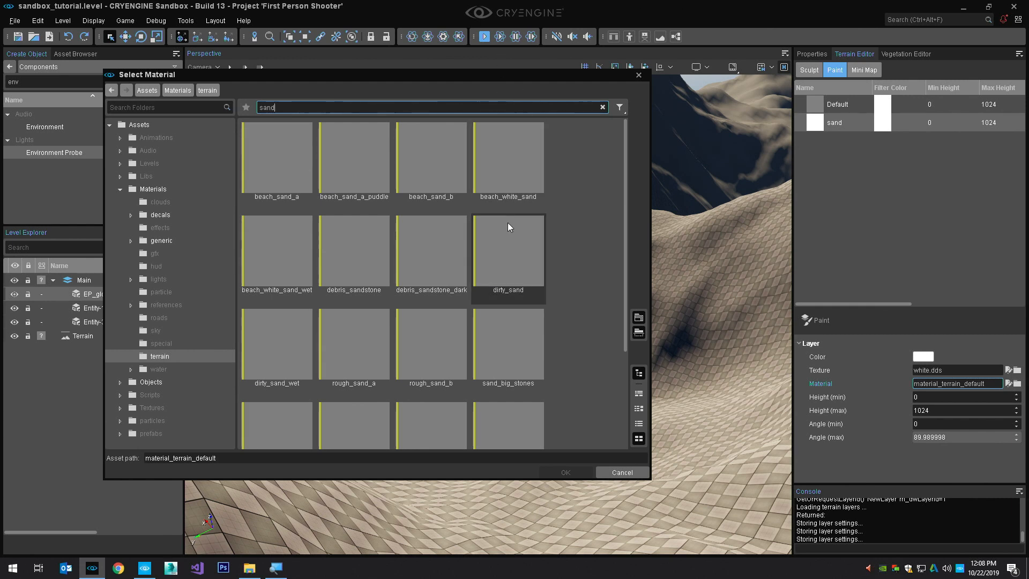
{"action": "scroll", "coordinate": [494, 265], "scroll_direction": "down", "scroll_amount": 3}
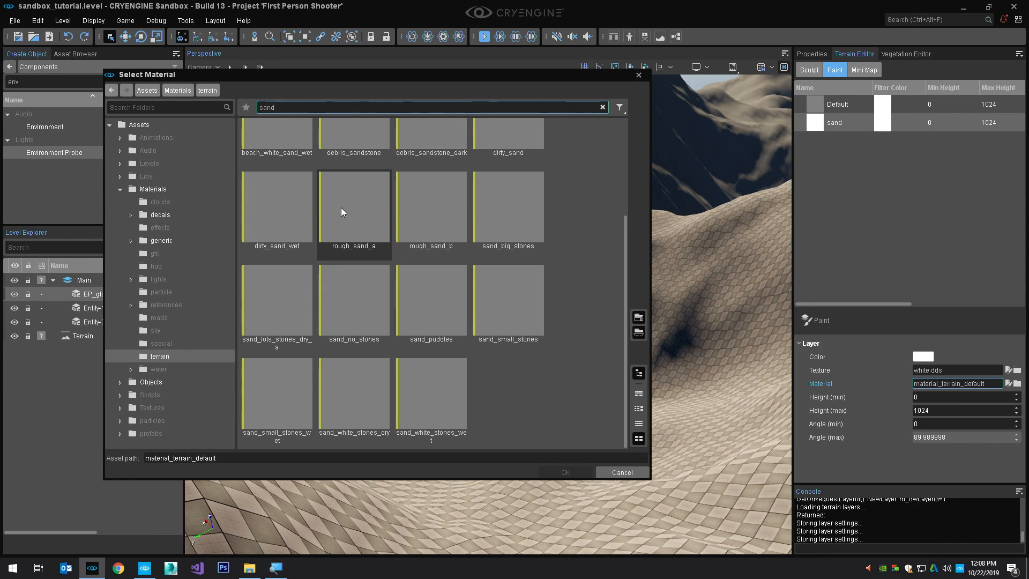
{"action": "left_click", "coordinate": [360, 229]}
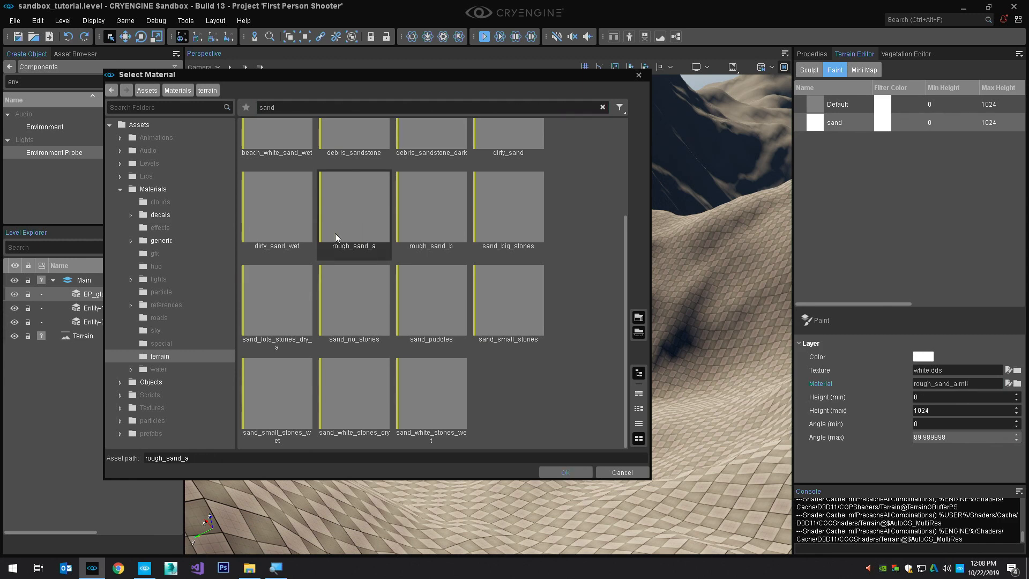
{"action": "left_click", "coordinate": [574, 473]}
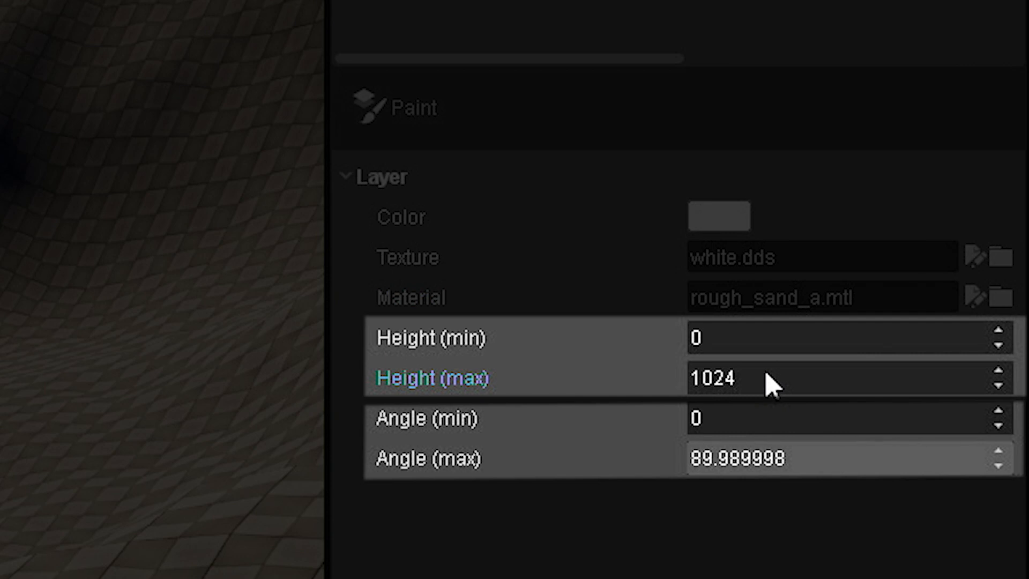
Set the sand layer's maximum height to 300
{"action": "left_click", "coordinate": [697, 351]}
{"action": "left_click", "coordinate": [746, 378]}
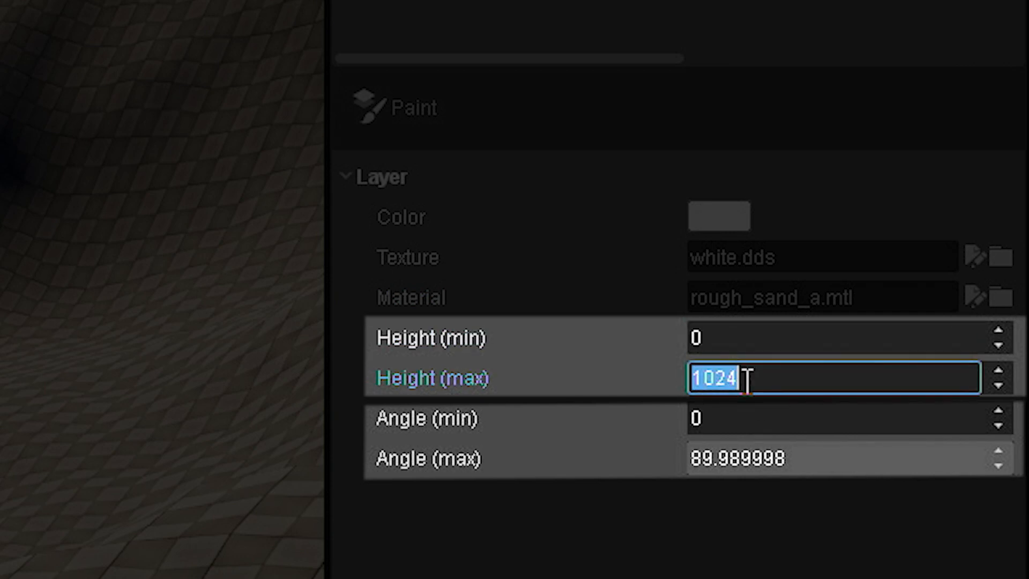
{"action": "type", "text": "300"}
{"action": "key", "text": "Return"}
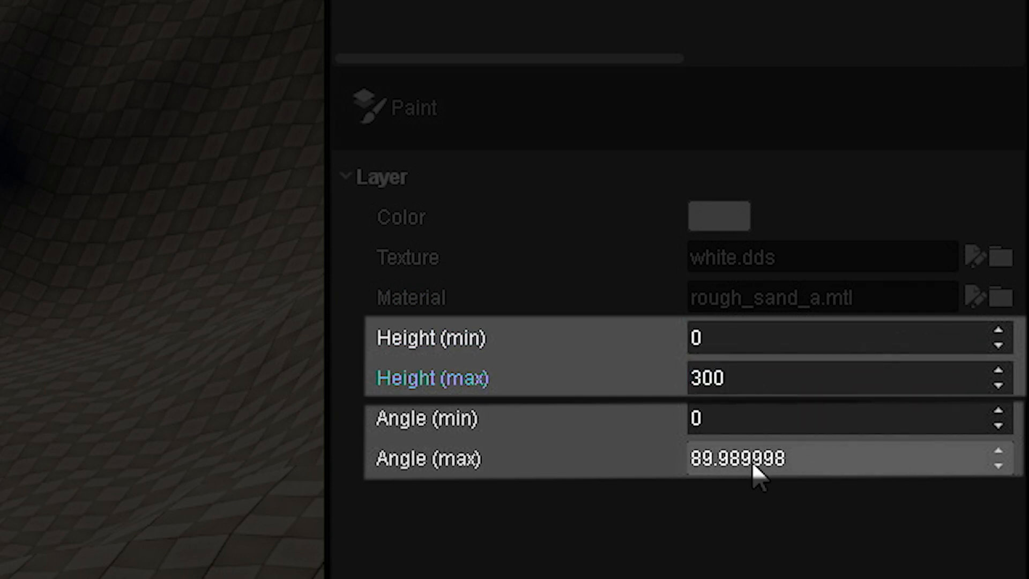
Set the sand layer's maximum angle to 35
{"action": "left_click", "coordinate": [788, 459]}
{"action": "type", "text": "3"}
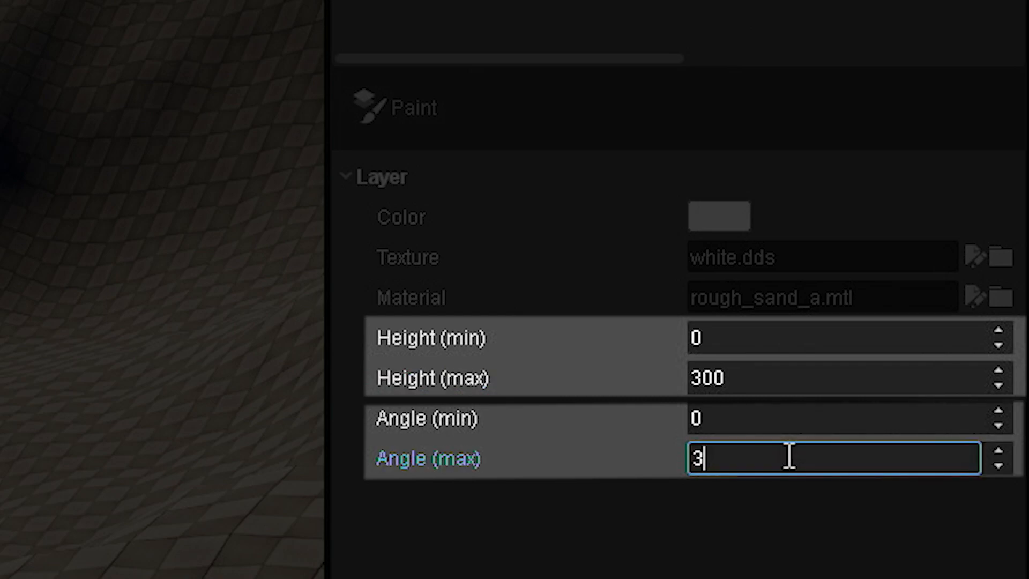
{"action": "type", "text": "5"}
{"action": "key", "text": "Return"}
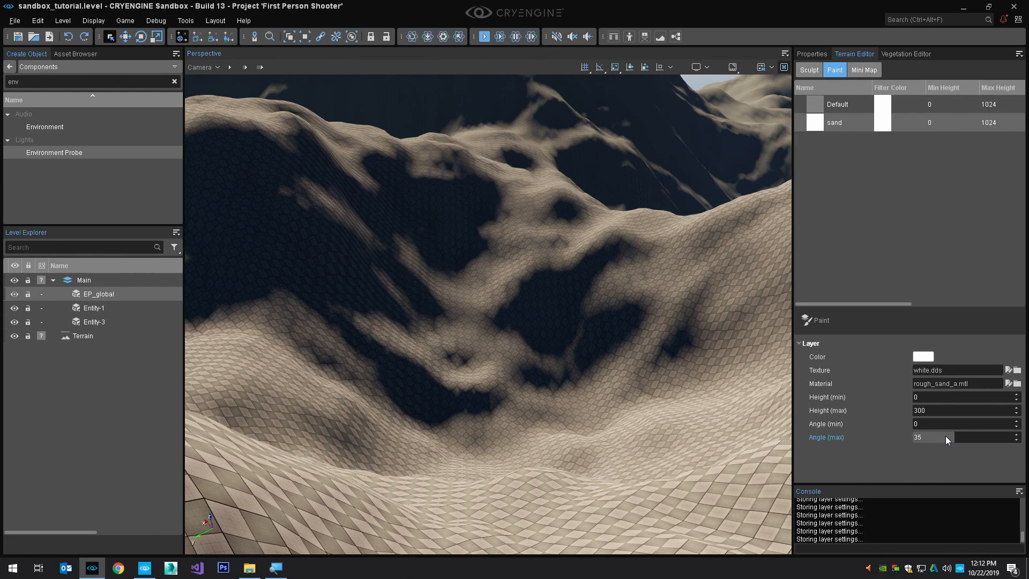
Paint the sand layer with its material onto the valley and surrounding slopes using the terrain texture brush
{"action": "left_click", "coordinate": [804, 320]}
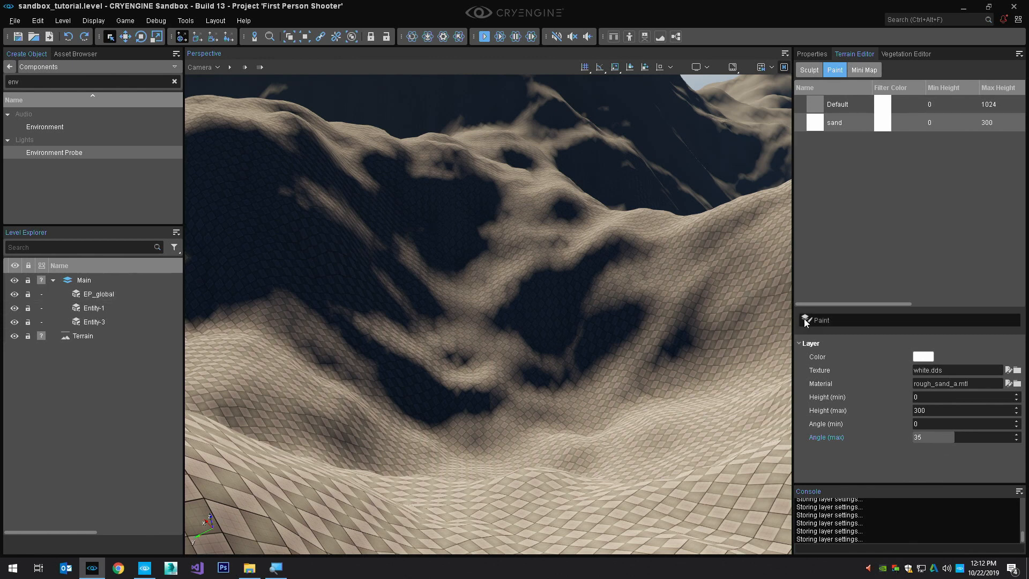
{"action": "mouse_move", "coordinate": [578, 350]}
{"action": "left_mouse_down"}
{"action": "mouse_move", "coordinate": [490, 358]}
{"action": "mouse_move", "coordinate": [567, 454]}
{"action": "left_mouse_up"}
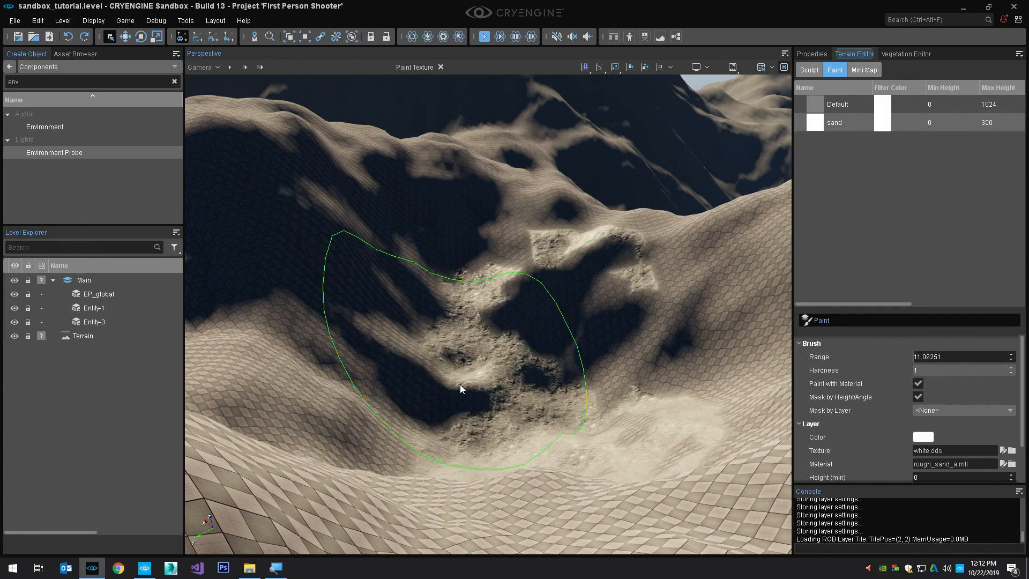
{"action": "scroll", "coordinate": [468, 445], "scroll_direction": "up", "scroll_amount": 5}
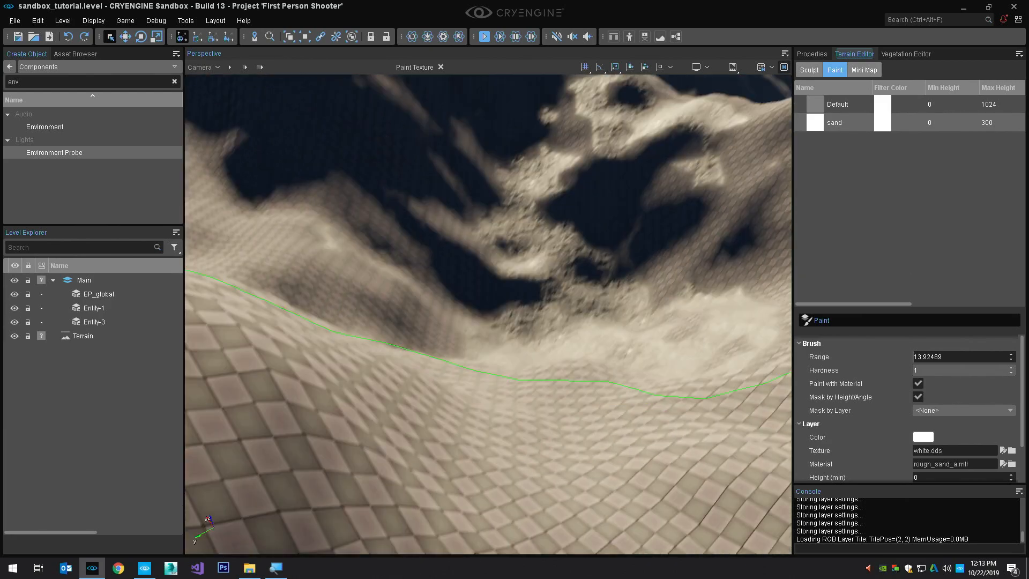
{"action": "right_click_drag", "start_coordinate": [467, 445], "coordinate": [479, 387]}
{"action": "mouse_move", "coordinate": [480, 387]}
{"action": "left_mouse_down"}
{"action": "mouse_move", "coordinate": [455, 265]}
{"action": "mouse_move", "coordinate": [591, 272]}
{"action": "left_mouse_up"}
{"action": "right_click_drag", "start_coordinate": [591, 271], "coordinate": [591, 252]}
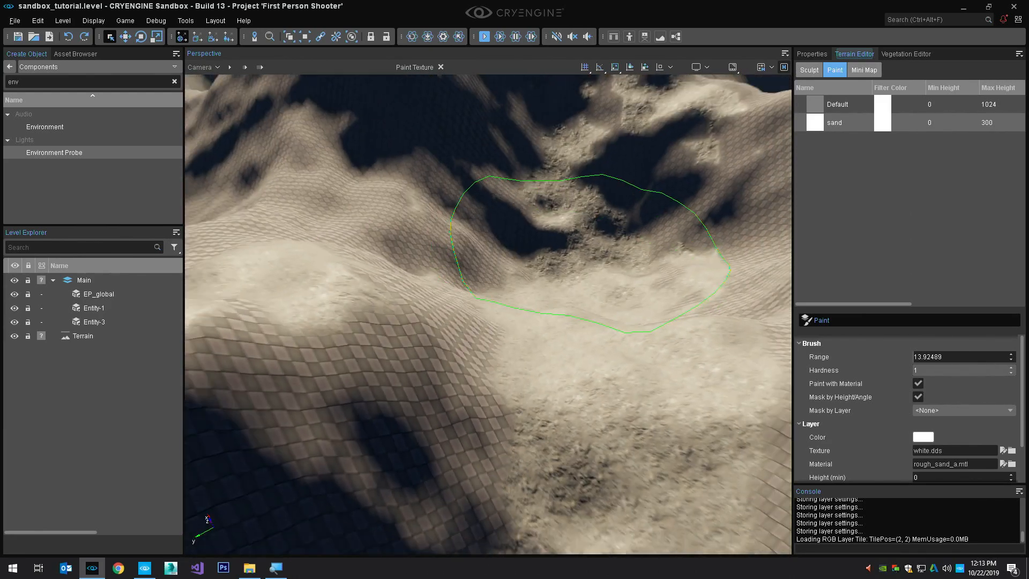
{"action": "scroll", "coordinate": [581, 284], "scroll_direction": "down", "scroll_amount": 5}
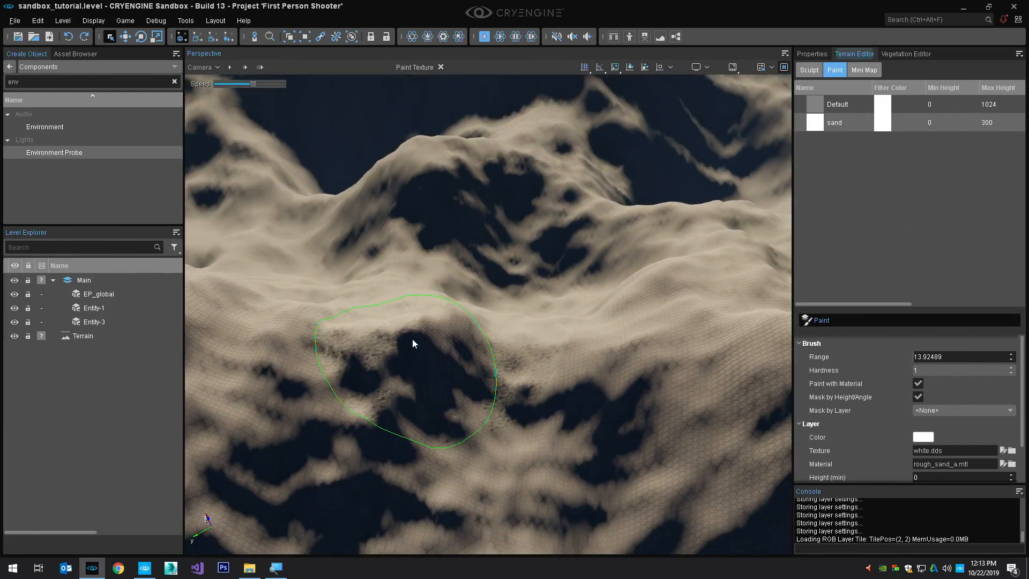
{"action": "scroll", "coordinate": [511, 375], "scroll_direction": "up", "scroll_amount": 5}
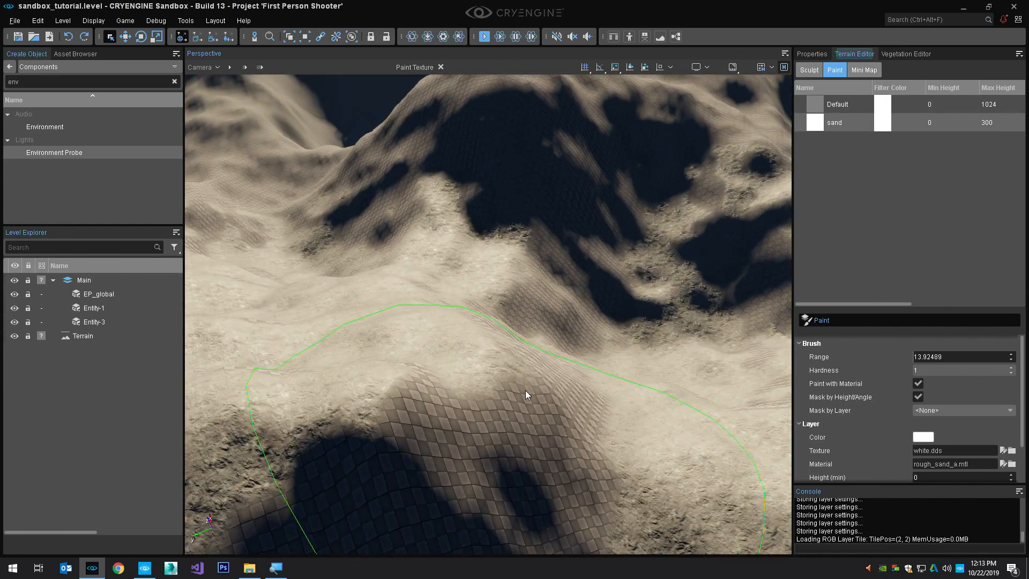
{"action": "right_click_drag", "start_coordinate": [526, 390], "coordinate": [528, 384]}
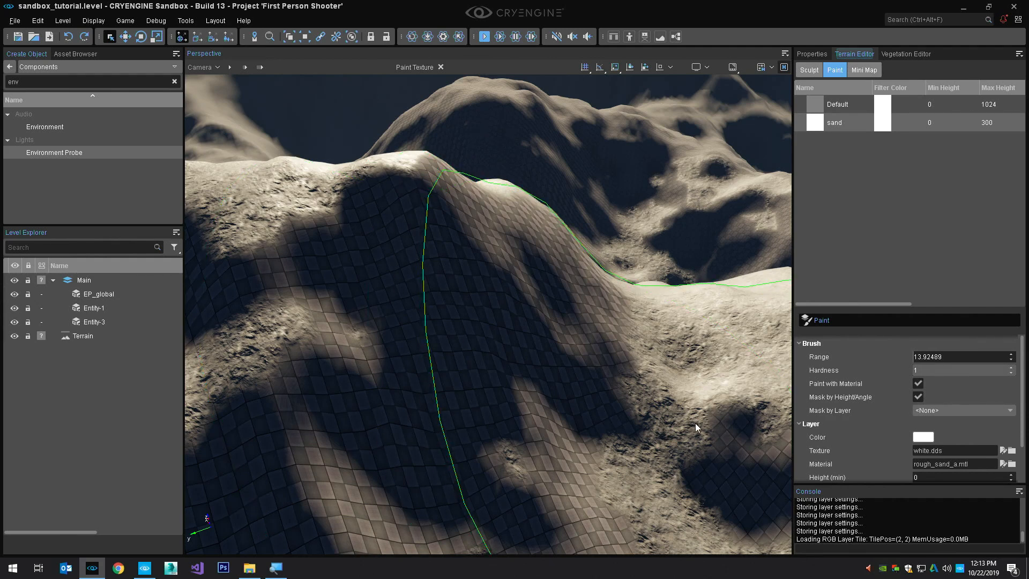
{"action": "key", "text": "Escape"}
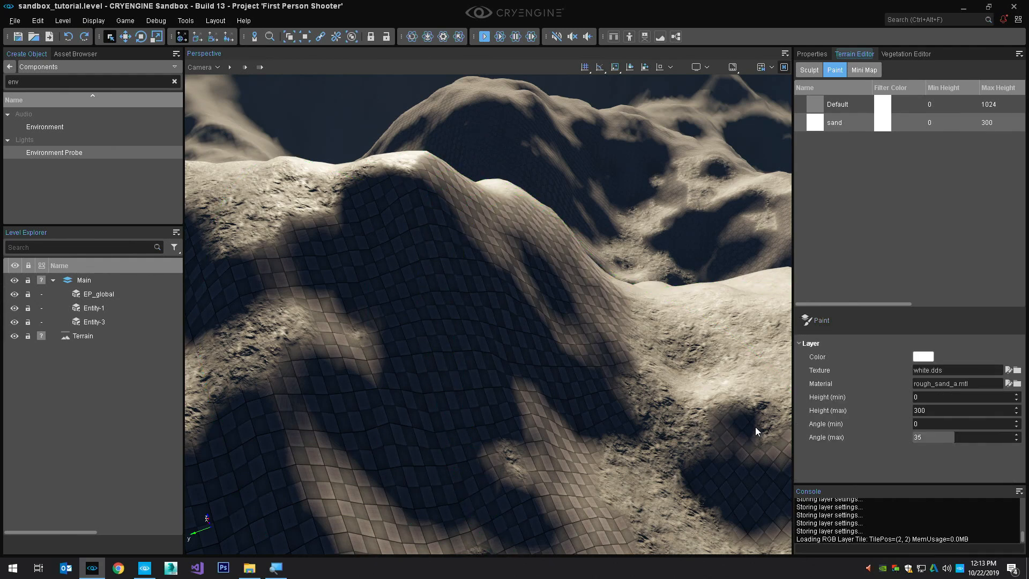
Flood the terrain with the sand layer and check its coverage on the slopes
{"action": "right_click", "coordinate": [853, 125]}
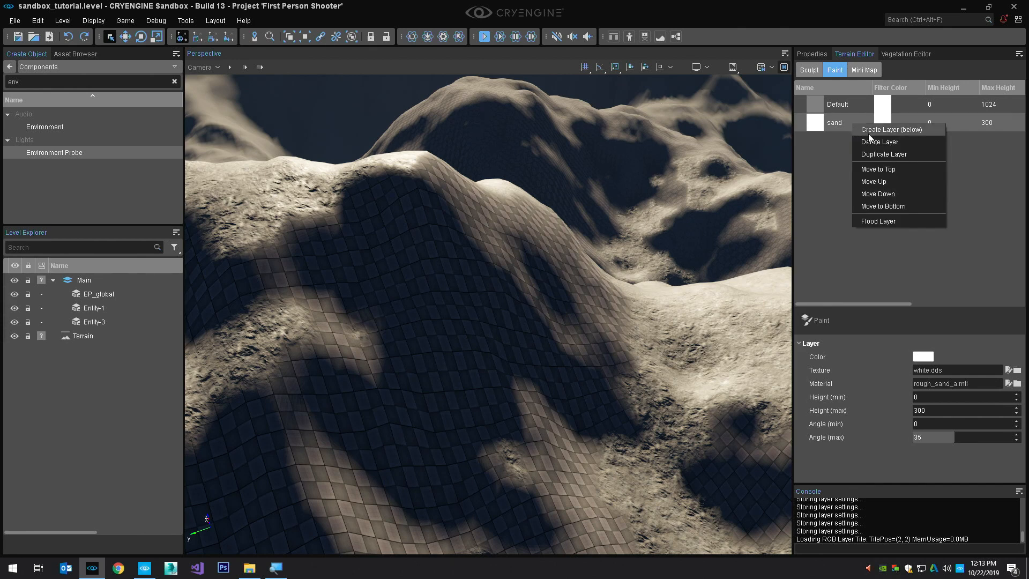
{"action": "left_click", "coordinate": [900, 222]}
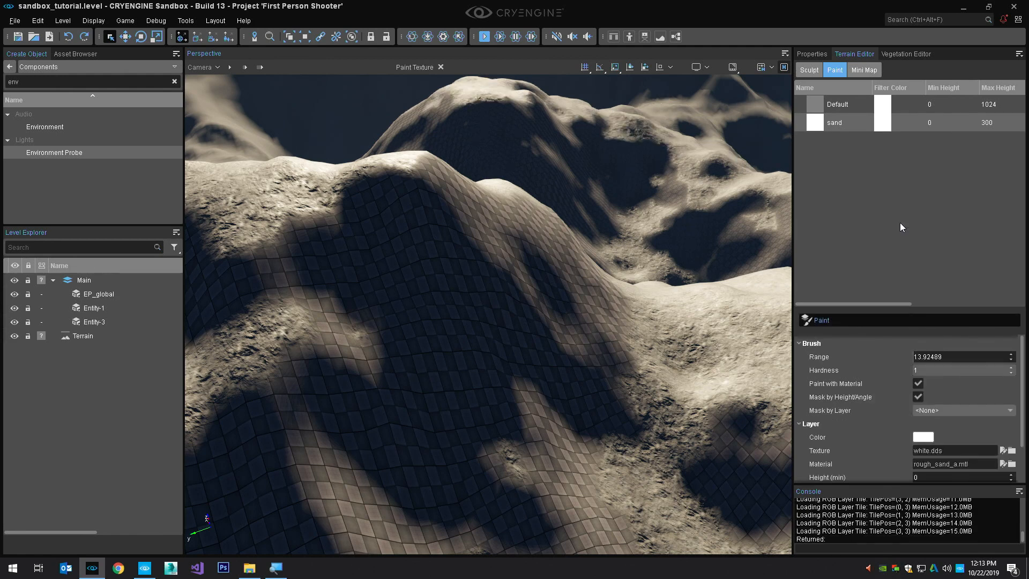
{"action": "key", "text": "Escape"}
{"action": "key", "text": "s"}
{"action": "mouse_move", "coordinate": [670, 258]}
{"action": "right_mouse_down"}
{"action": "mouse_move", "coordinate": [616, 246]}
{"action": "mouse_move", "coordinate": [482, 257]}
{"action": "mouse_move", "coordinate": [483, 298]}
{"action": "mouse_move", "coordinate": [514, 284]}
{"action": "mouse_move", "coordinate": [496, 279]}
{"action": "right_mouse_up"}
{"action": "key", "text": "w"}
{"action": "right_click_drag", "start_coordinate": [659, 277], "coordinate": [660, 276]}
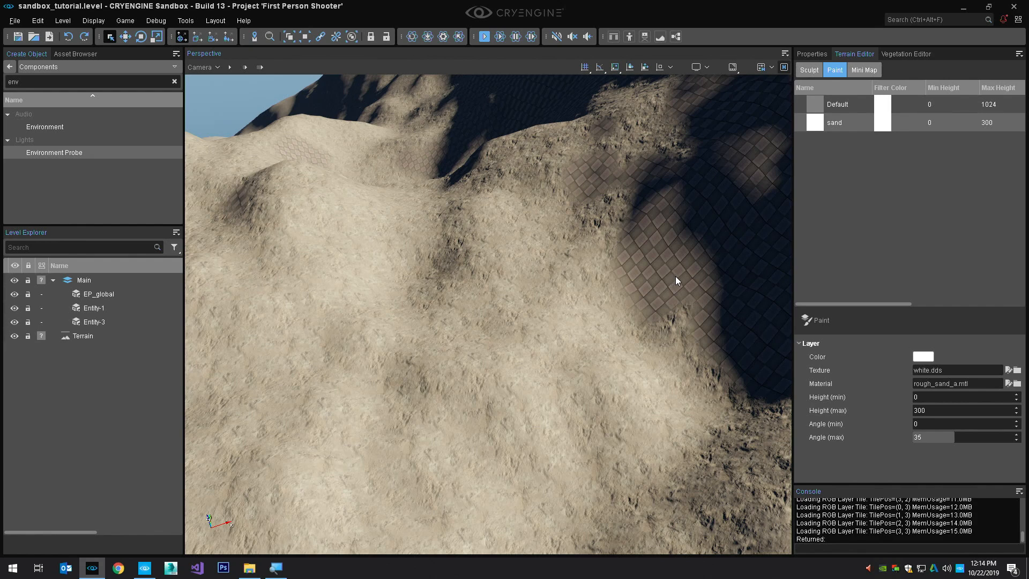
Create a new terrain layer below sand and name it rock
{"action": "right_click", "coordinate": [877, 156]}
{"action": "left_click", "coordinate": [877, 156]}
{"action": "double_click", "coordinate": [843, 140]}
{"action": "type", "text": "rock"}
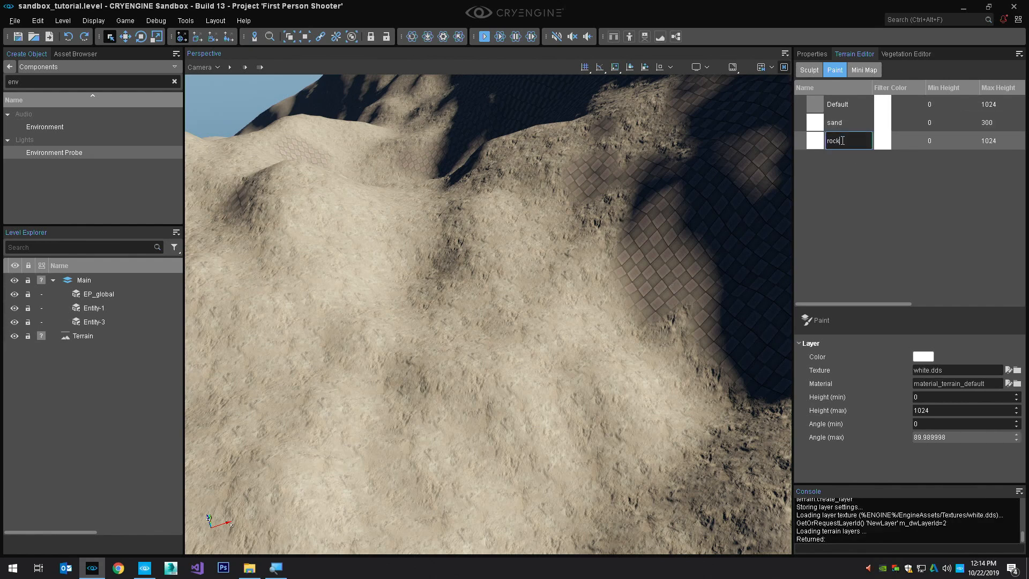
Set the rock layer's minimum height to 33 and maximum height to 90
{"action": "left_click", "coordinate": [945, 396]}
{"action": "type", "text": "33"}
{"action": "key", "text": "Tab"}
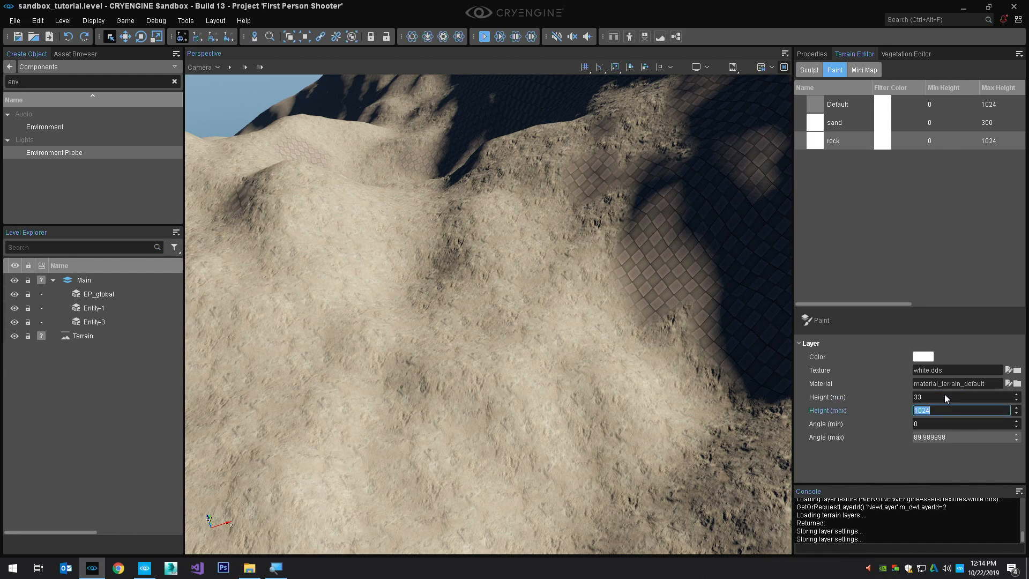
{"action": "type", "text": "90"}
{"action": "key", "text": "Return"}
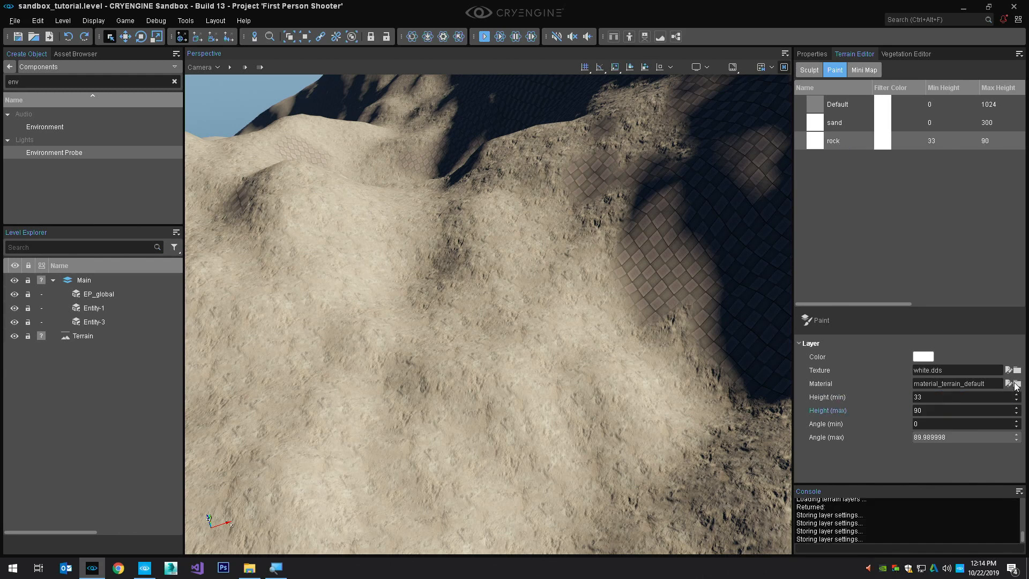
Search the terrain materials for rock and assign canyon_rock_terrain to the rock layer
{"action": "left_click", "coordinate": [1017, 384]}
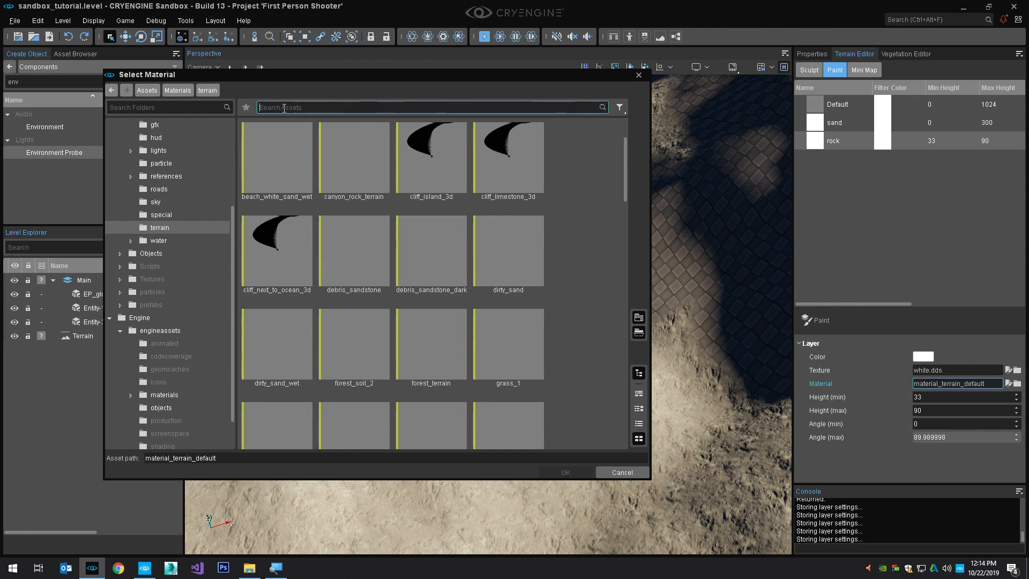
{"action": "type", "text": "rock"}
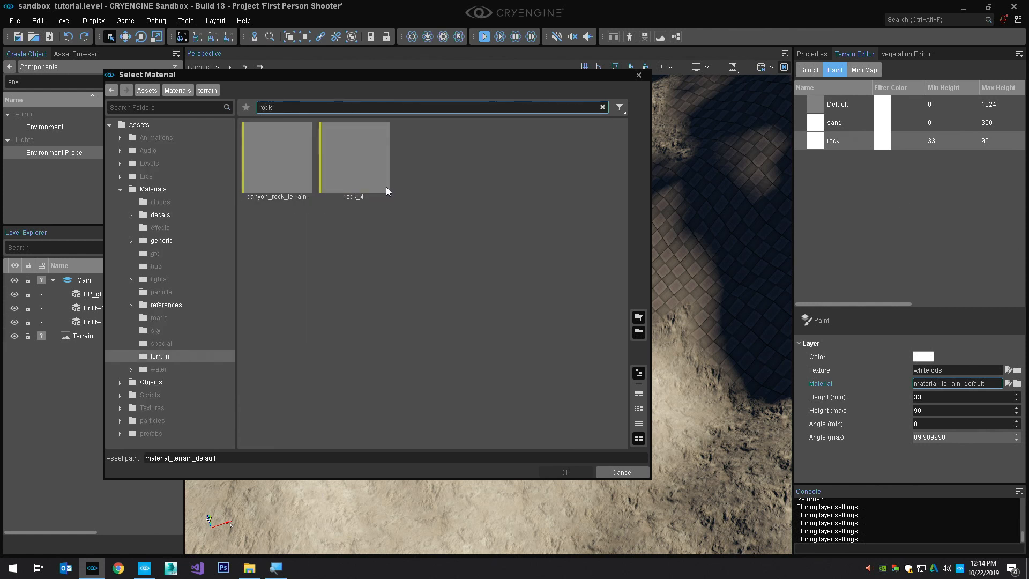
{"action": "left_click", "coordinate": [297, 167]}
{"action": "left_click", "coordinate": [578, 474]}
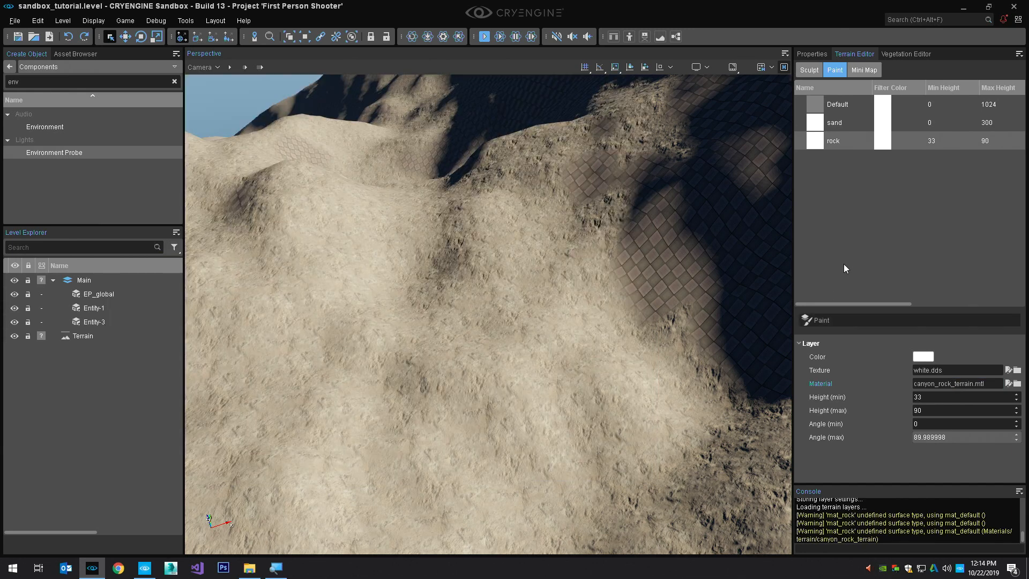
Set the rock layer's height range to 0 through 1024 and its minimum angle to 33
{"action": "type", "text": "1024"}
{"action": "key", "text": "Tab"}
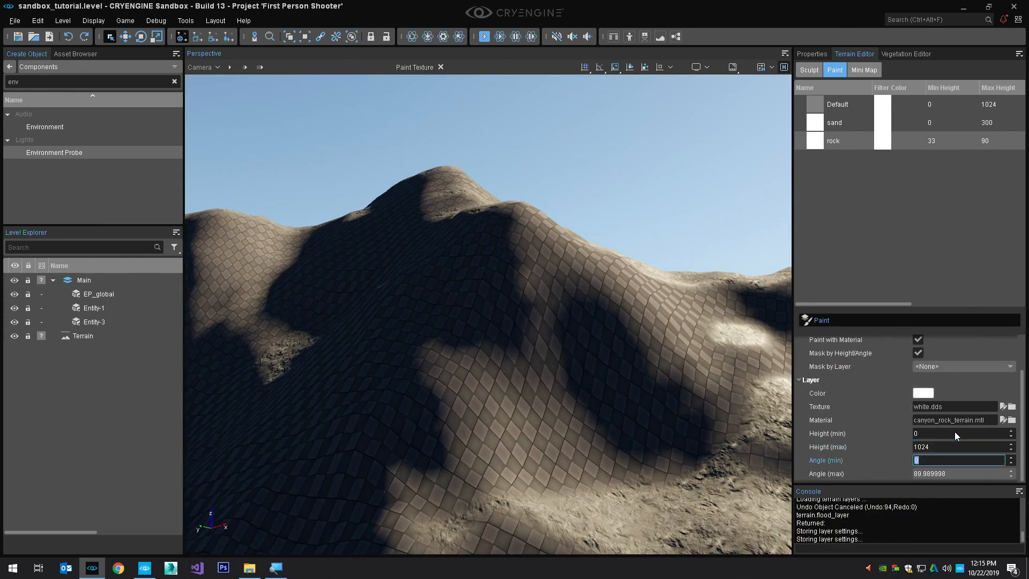
{"action": "type", "text": "33"}
{"action": "key", "text": "Tab"}
{"action": "key", "text": "Return"}
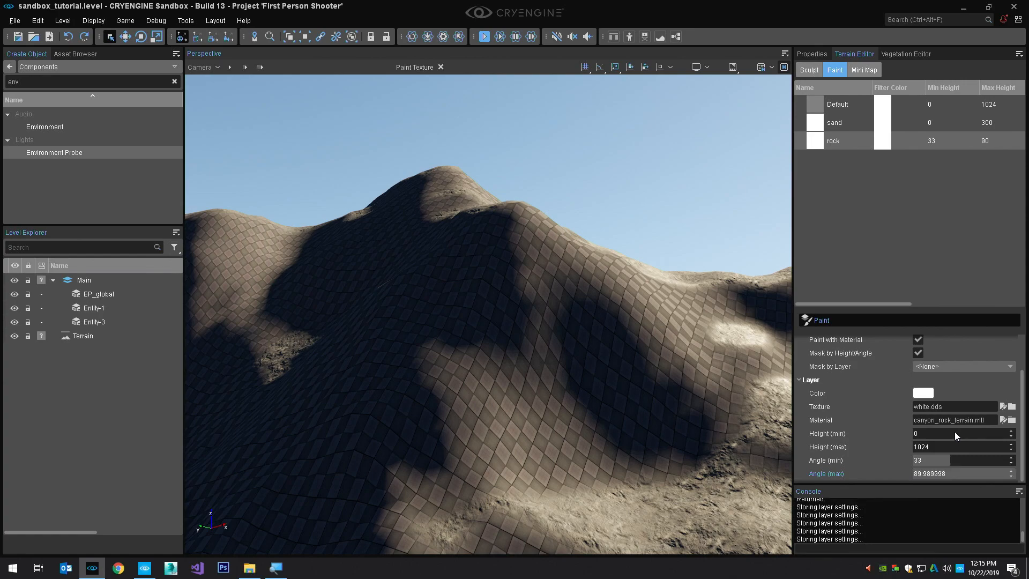
Flood the terrain with the rock layer
{"action": "right_click", "coordinate": [838, 143]}
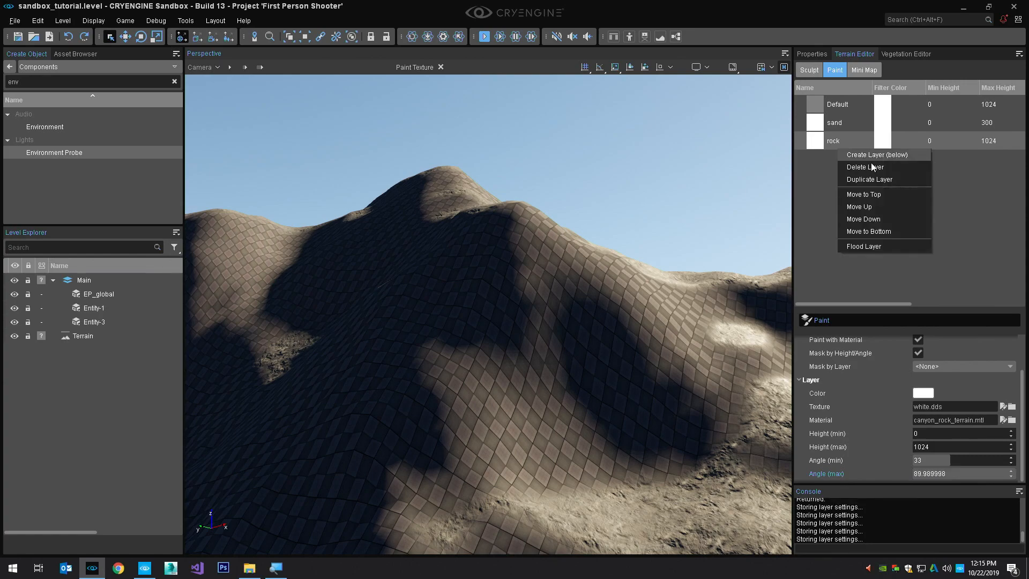
{"action": "left_click", "coordinate": [879, 244]}
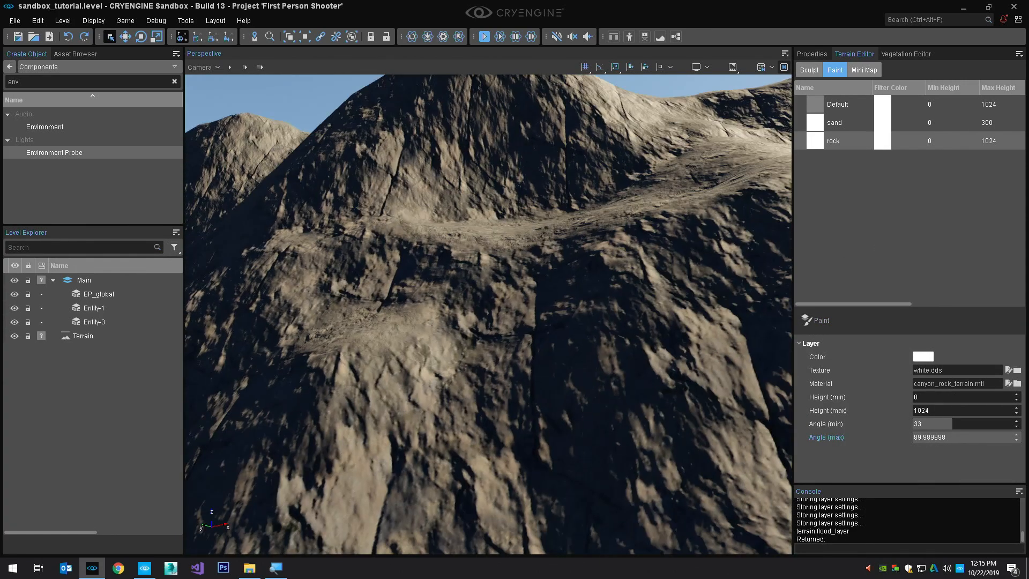
{"action": "right_click_drag", "start_coordinate": [599, 316], "coordinate": [598, 288]}
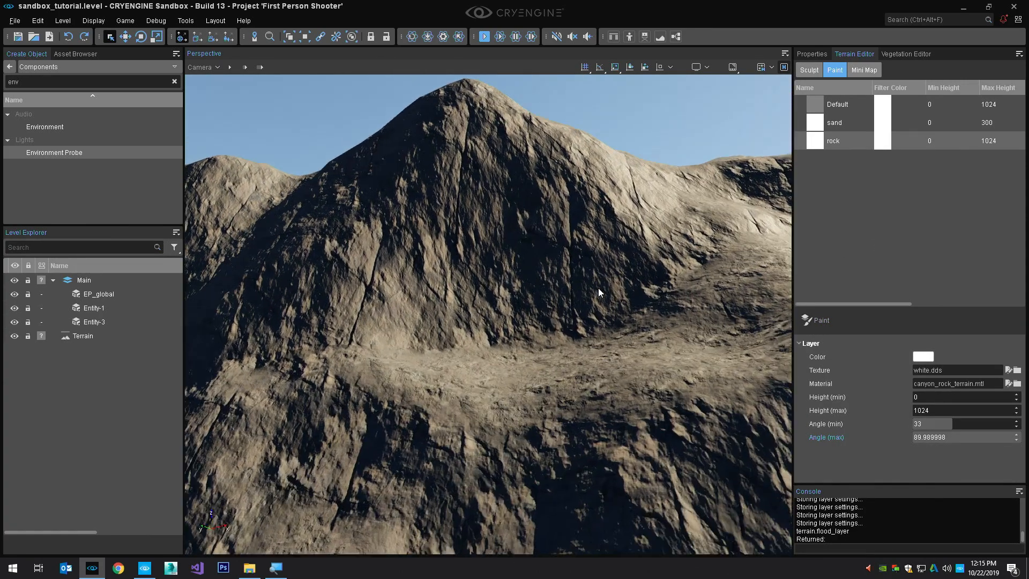
Inspect how the rock and sand materials are distributed over the steep slopes and flatter ground
{"action": "scroll", "coordinate": [598, 287], "scroll_direction": "up", "scroll_amount": 5}
{"action": "scroll", "coordinate": [597, 288], "scroll_direction": "up", "scroll_amount": 4}
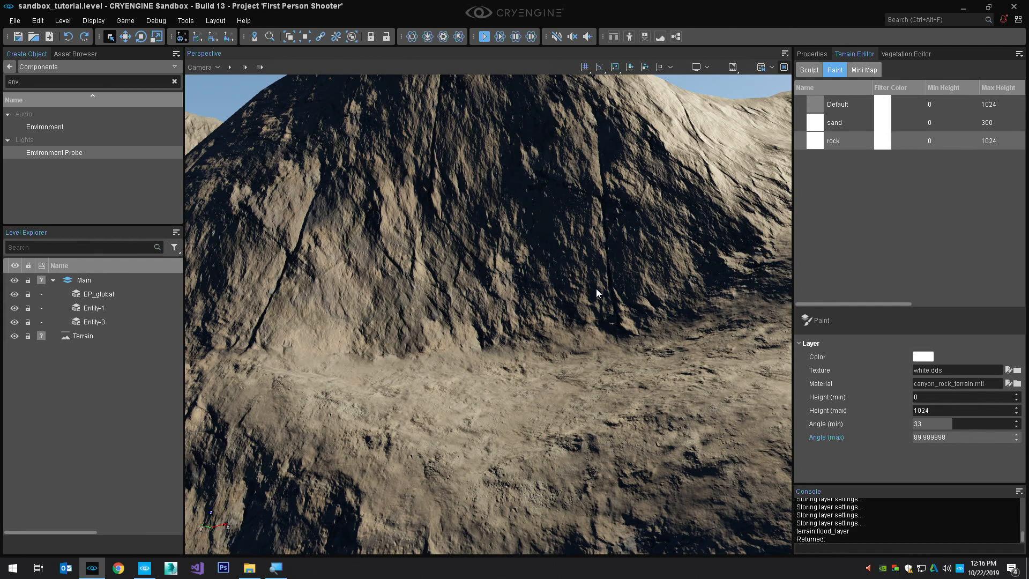
{"action": "right_click_drag", "start_coordinate": [596, 288], "coordinate": [706, 302]}
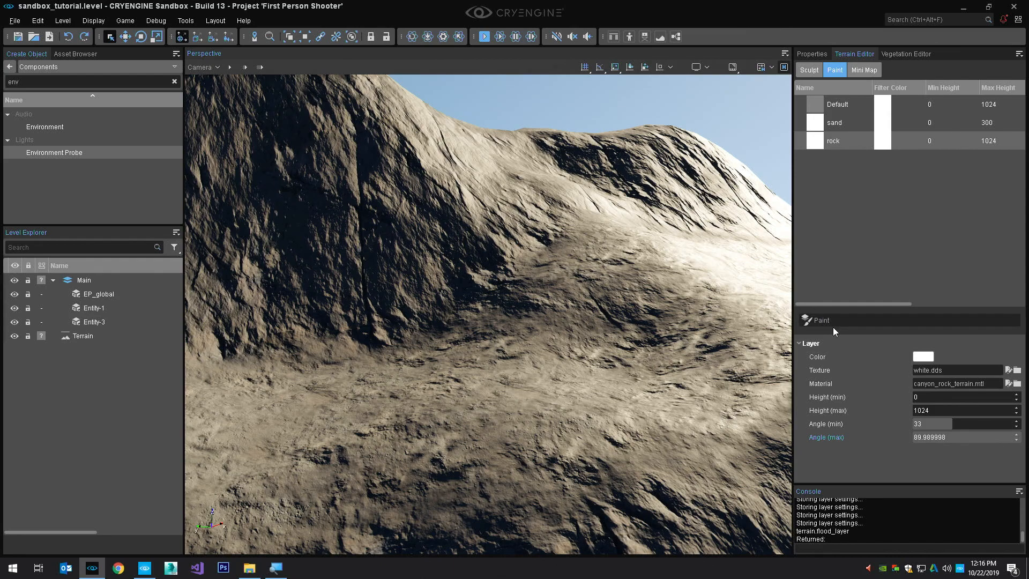
{"action": "right_click_drag", "start_coordinate": [617, 274], "coordinate": [638, 279]}
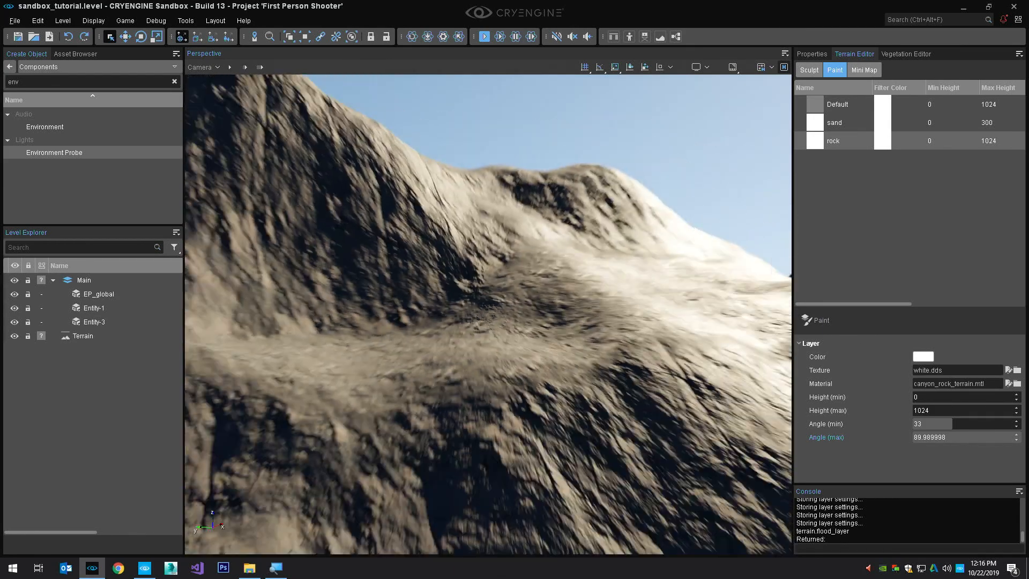
{"action": "left_click", "coordinate": [812, 54]}
{"action": "right_click_drag", "start_coordinate": [619, 206], "coordinate": [633, 210]}
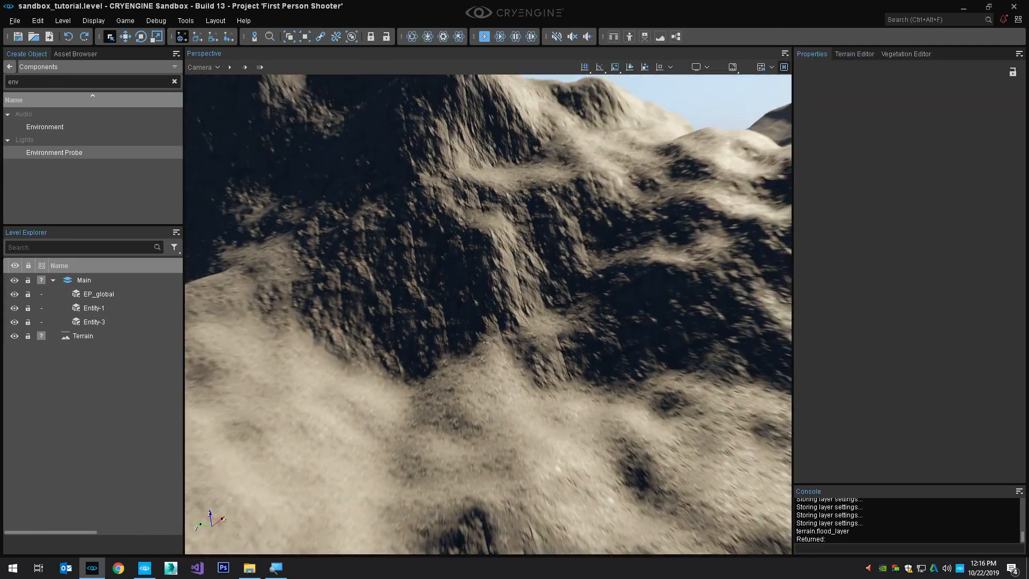
{"action": "right_click_drag", "start_coordinate": [439, 299], "coordinate": [417, 297]}
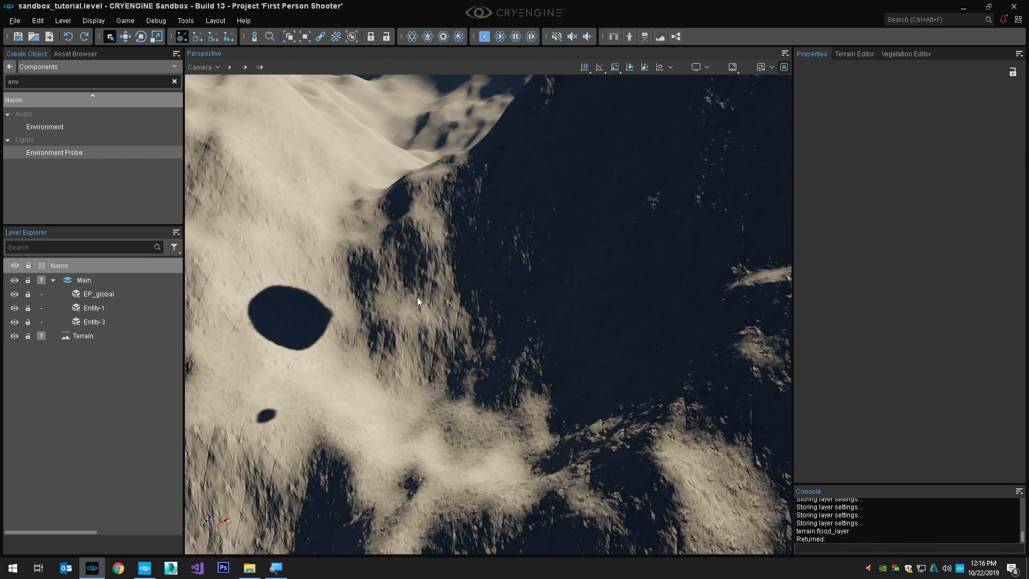
Switch to the Raise/Lower terrain sculpting tool and set its brush height to -10
{"action": "left_click", "coordinate": [850, 54]}
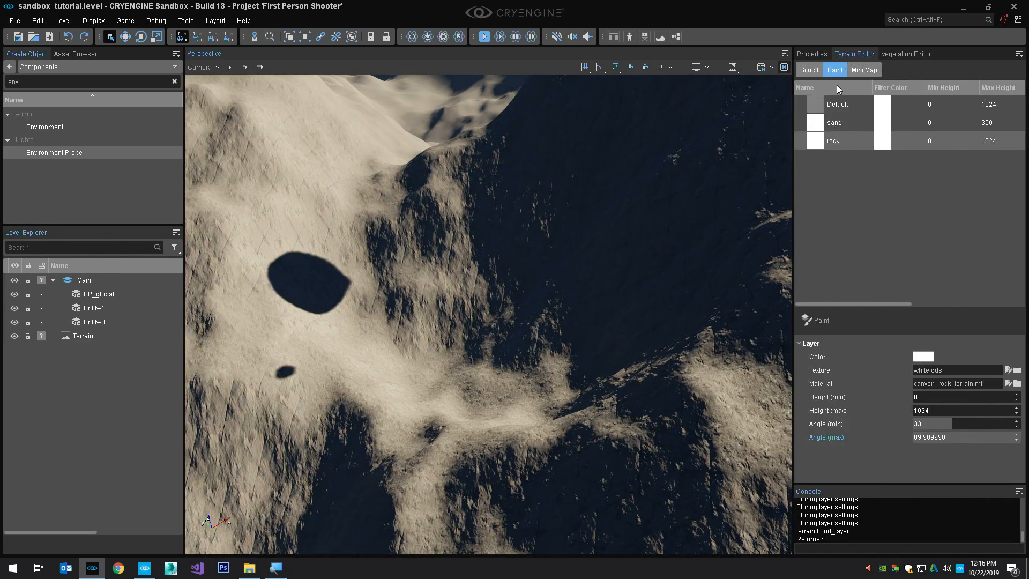
{"action": "left_click", "coordinate": [811, 71]}
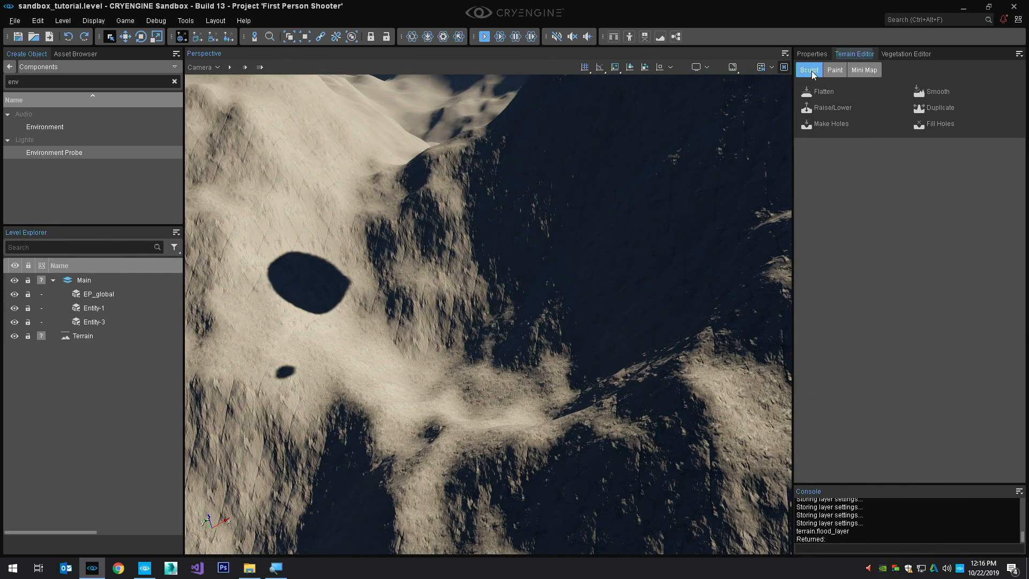
{"action": "left_click", "coordinate": [832, 108]}
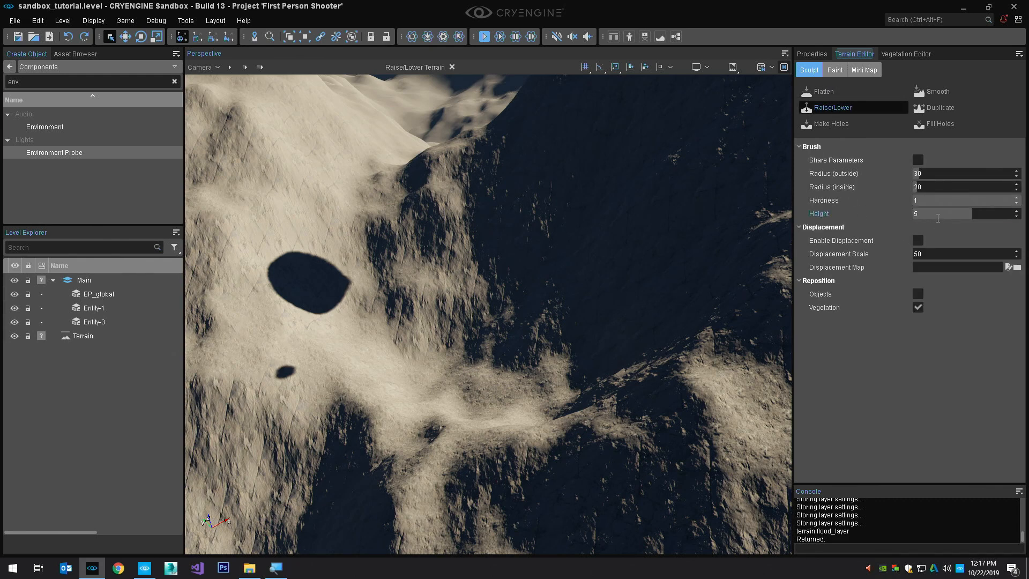
{"action": "left_click", "coordinate": [939, 214]}
{"action": "type", "text": "-10"}
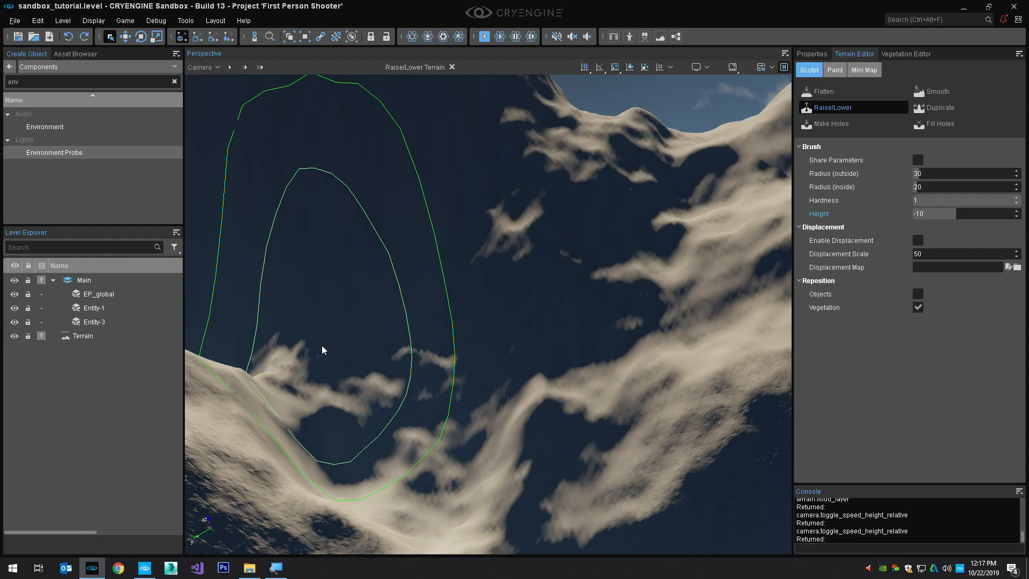
Carve a deep basin into the terrain between the mountain slopes with the Raise/Lower brush at height -10
{"action": "left_click_drag", "start_coordinate": [323, 350], "coordinate": [308, 340]}
{"action": "mouse_move", "coordinate": [308, 339]}
{"action": "right_mouse_down"}
{"action": "mouse_move", "coordinate": [316, 364]}
{"action": "mouse_move", "coordinate": [305, 311]}
{"action": "mouse_move", "coordinate": [311, 336]}
{"action": "right_mouse_up"}
{"action": "key", "text": "s"}
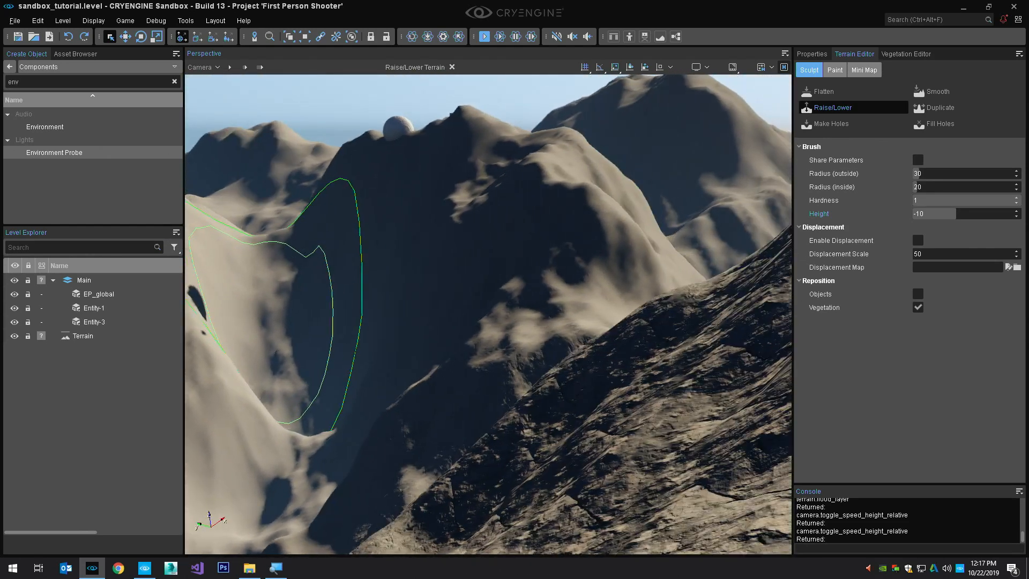
{"action": "mouse_move", "coordinate": [431, 369]}
{"action": "left_mouse_down"}
{"action": "mouse_move", "coordinate": [478, 363]}
{"action": "mouse_move", "coordinate": [426, 346]}
{"action": "left_mouse_up"}
{"action": "mouse_move", "coordinate": [426, 346]}
{"action": "right_mouse_down"}
{"action": "mouse_move", "coordinate": [349, 320]}
{"action": "mouse_move", "coordinate": [424, 363]}
{"action": "right_mouse_up"}
{"action": "mouse_move", "coordinate": [424, 363]}
{"action": "left_mouse_down"}
{"action": "mouse_move", "coordinate": [469, 361]}
{"action": "mouse_move", "coordinate": [425, 391]}
{"action": "mouse_move", "coordinate": [423, 460]}
{"action": "mouse_move", "coordinate": [439, 510]}
{"action": "mouse_move", "coordinate": [549, 506]}
{"action": "left_mouse_up"}
{"action": "mouse_move", "coordinate": [549, 506]}
{"action": "right_mouse_down"}
{"action": "mouse_move", "coordinate": [613, 528]}
{"action": "mouse_move", "coordinate": [617, 541]}
{"action": "mouse_move", "coordinate": [430, 307]}
{"action": "right_mouse_up"}
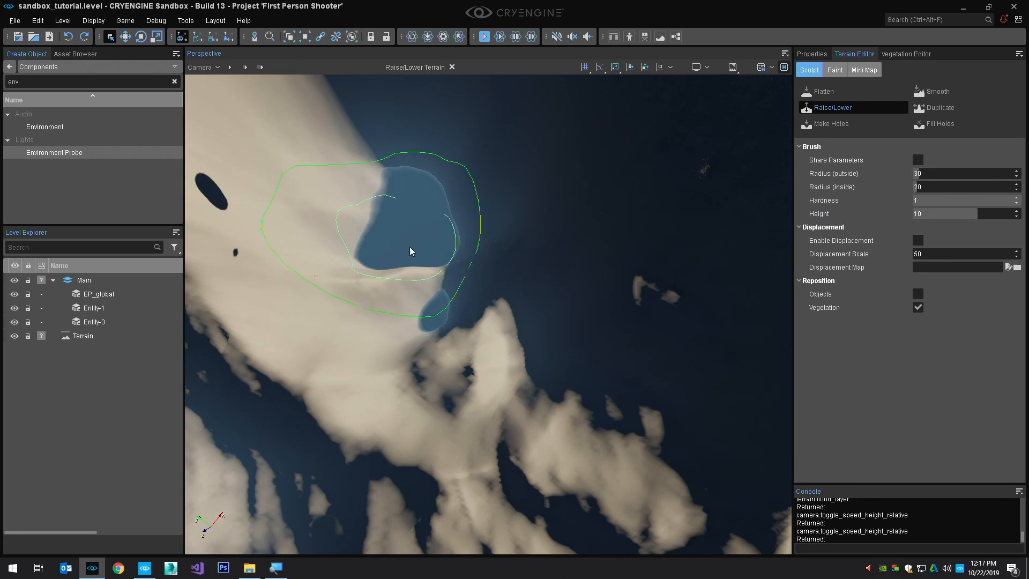
Raise steep rocky peaks inside the basin with the brush height inverted to 10, and save the level
{"action": "mouse_move", "coordinate": [411, 251]}
{"action": "left_mouse_down", "text": "ctrl"}
{"action": "mouse_move", "coordinate": [417, 232]}
{"action": "mouse_move", "coordinate": [432, 262]}
{"action": "mouse_move", "coordinate": [391, 220]}
{"action": "mouse_move", "coordinate": [428, 244]}
{"action": "mouse_move", "coordinate": [454, 293]}
{"action": "mouse_move", "coordinate": [477, 307]}
{"action": "left_mouse_up", "text": "ctrl"}
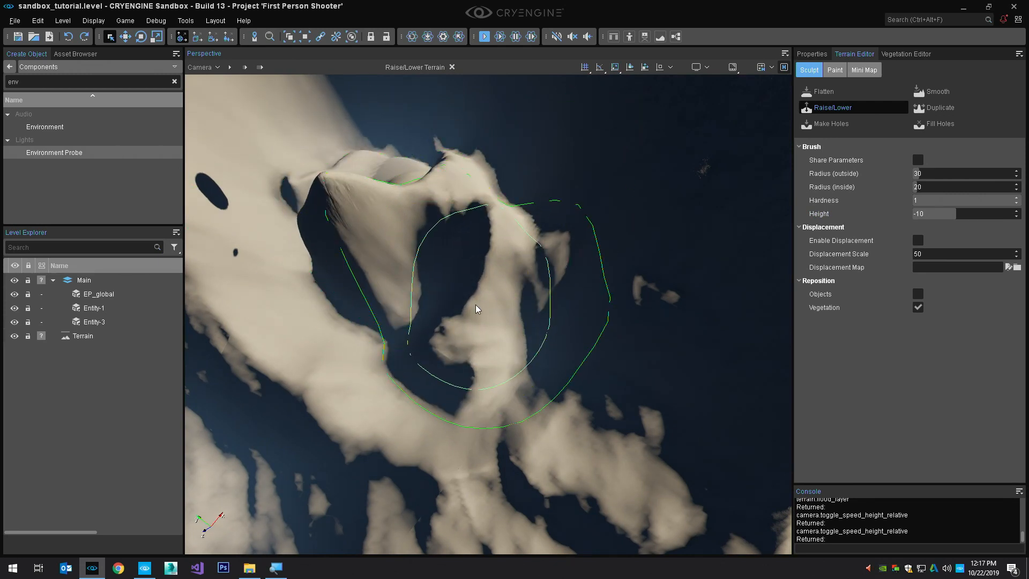
{"action": "mouse_move", "coordinate": [477, 308]}
{"action": "middle_mouse_down"}
{"action": "mouse_move", "coordinate": [483, 234]}
{"action": "mouse_move", "coordinate": [482, 271]}
{"action": "middle_mouse_up"}
{"action": "mouse_move", "coordinate": [482, 271]}
{"action": "right_mouse_down"}
{"action": "mouse_move", "coordinate": [479, 244]}
{"action": "mouse_move", "coordinate": [460, 331]}
{"action": "mouse_move", "coordinate": [465, 297]}
{"action": "right_mouse_up"}
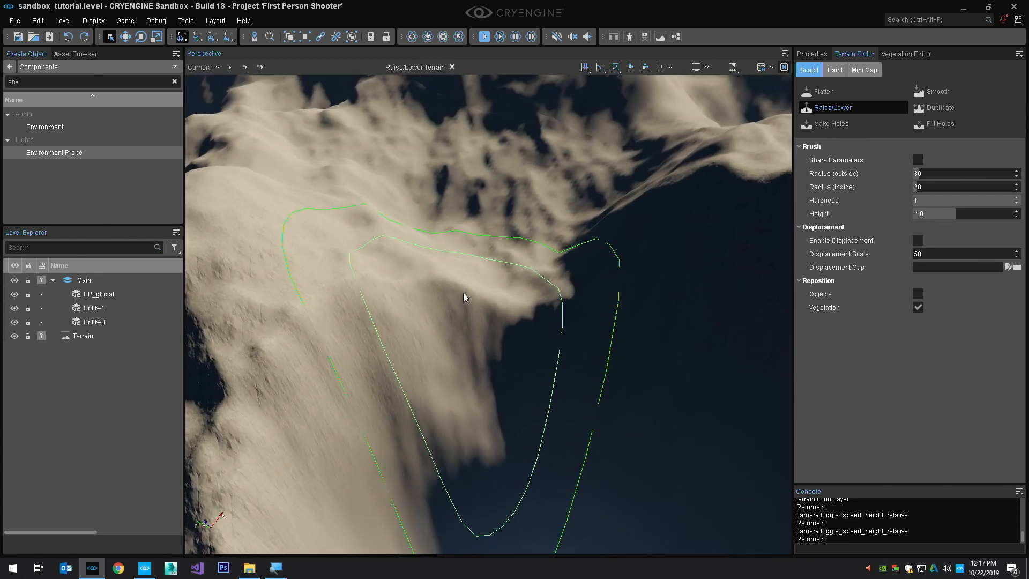
{"action": "key", "text": "Escape"}
{"action": "key", "text": "ctrl+s"}
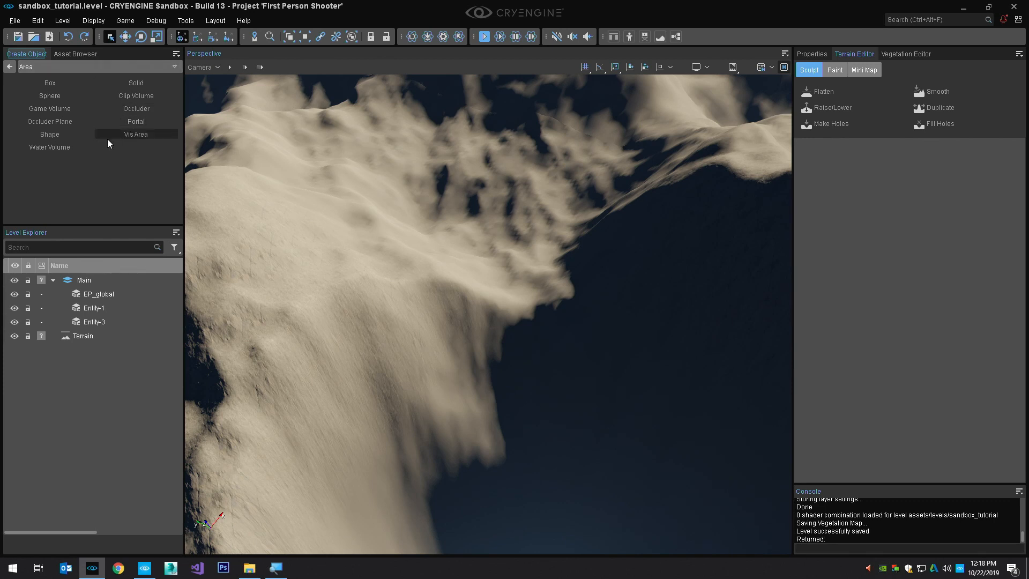
Begin creating a Water Volume area in the level, with snapping to terrain turned on and snapping to surface normals off
{"action": "left_click", "coordinate": [69, 148]}
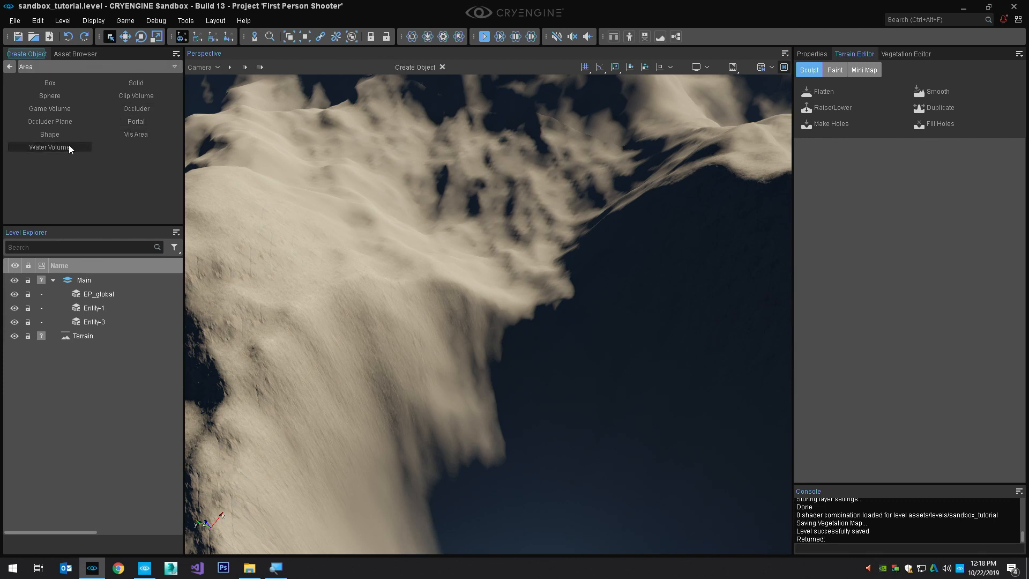
{"action": "right_click_drag", "start_coordinate": [407, 253], "coordinate": [420, 251]}
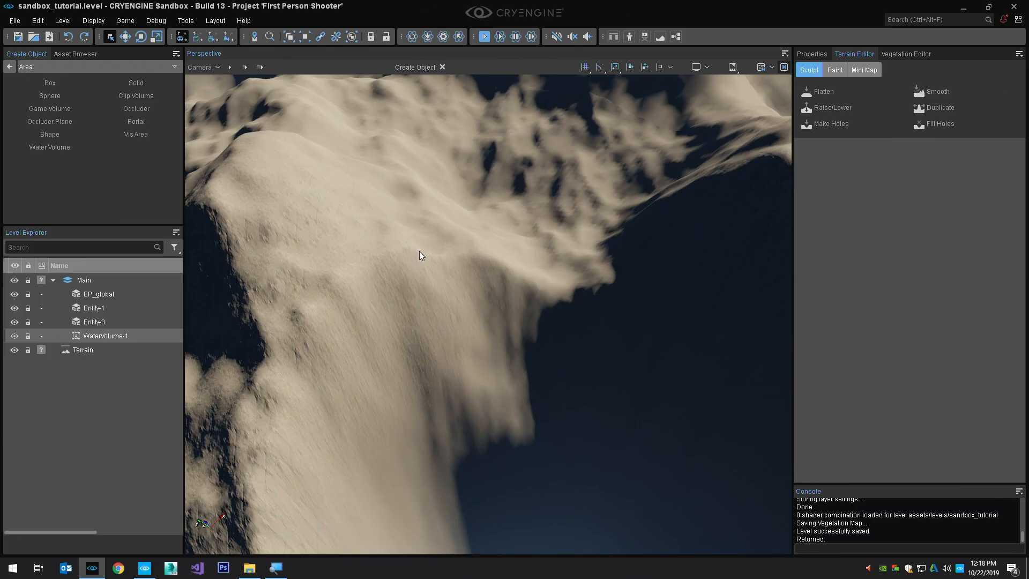
{"action": "key", "text": "t"}
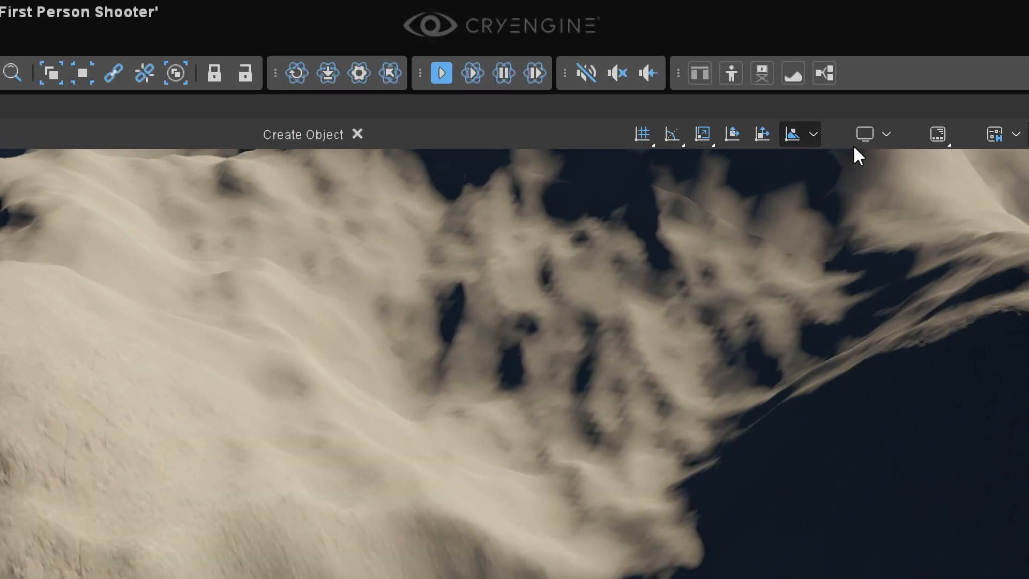
{"action": "left_click", "coordinate": [814, 134]}
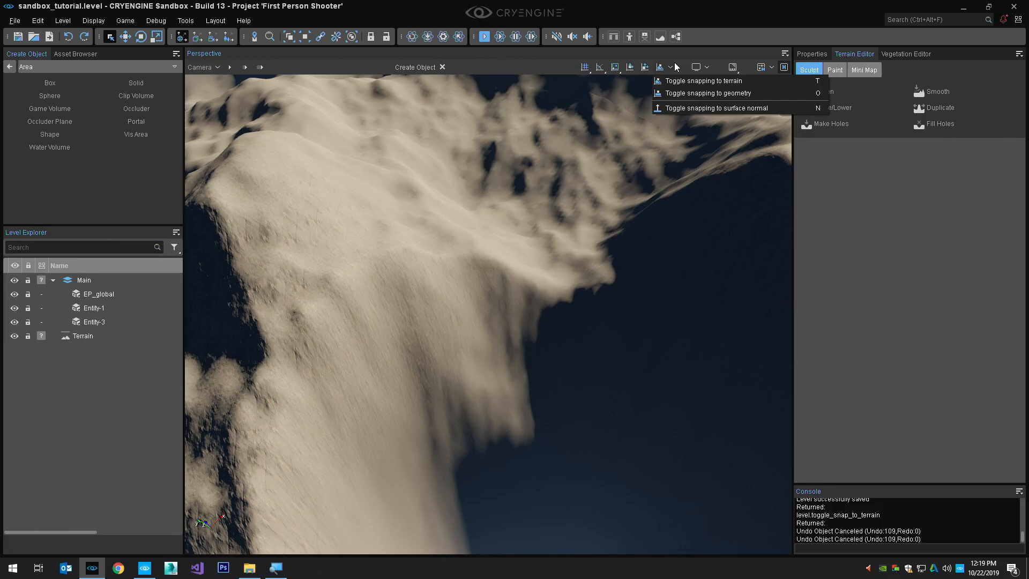
{"action": "left_click", "coordinate": [885, 234]}
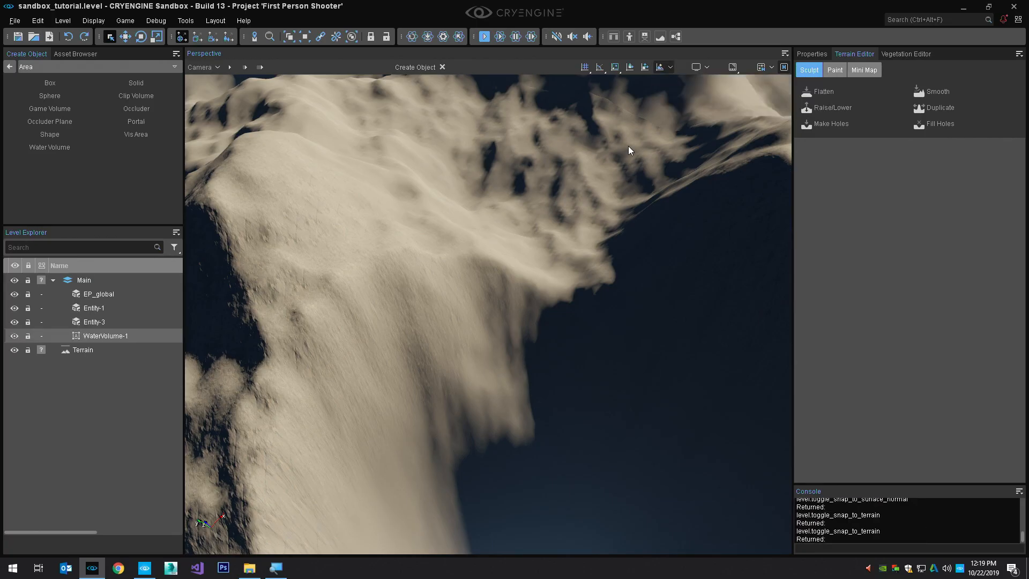
{"action": "key", "text": "n"}
Place the water volume's outline points one after another on the slopes around the basin
{"action": "mouse_move", "coordinate": [558, 245]}
{"action": "right_mouse_down"}
{"action": "mouse_move", "coordinate": [518, 254]}
{"action": "mouse_move", "coordinate": [559, 247]}
{"action": "right_mouse_up"}
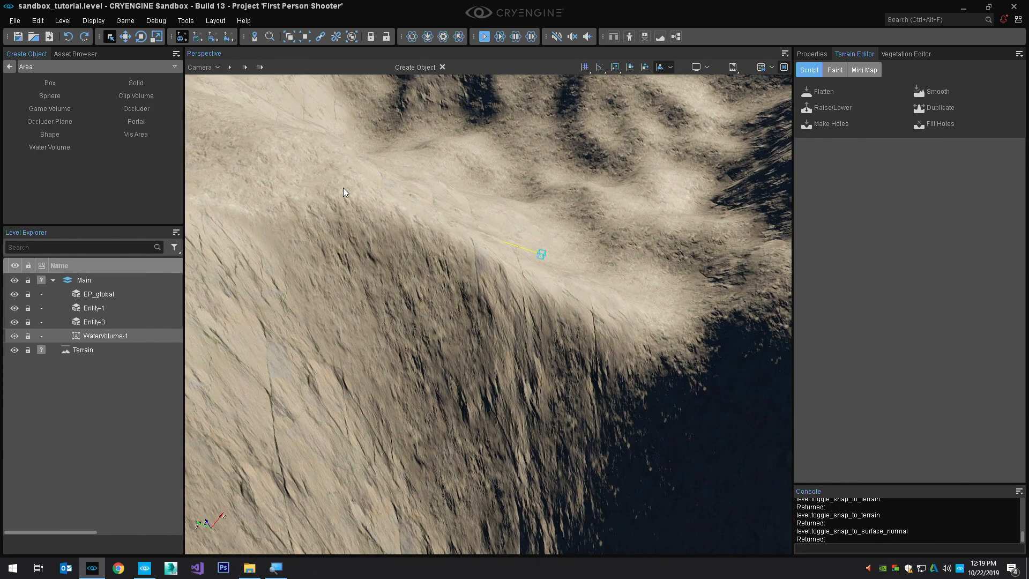
{"action": "right_click_drag", "start_coordinate": [343, 192], "coordinate": [364, 165]}
{"action": "left_click", "coordinate": [359, 168]}
{"action": "left_click", "coordinate": [390, 130]}
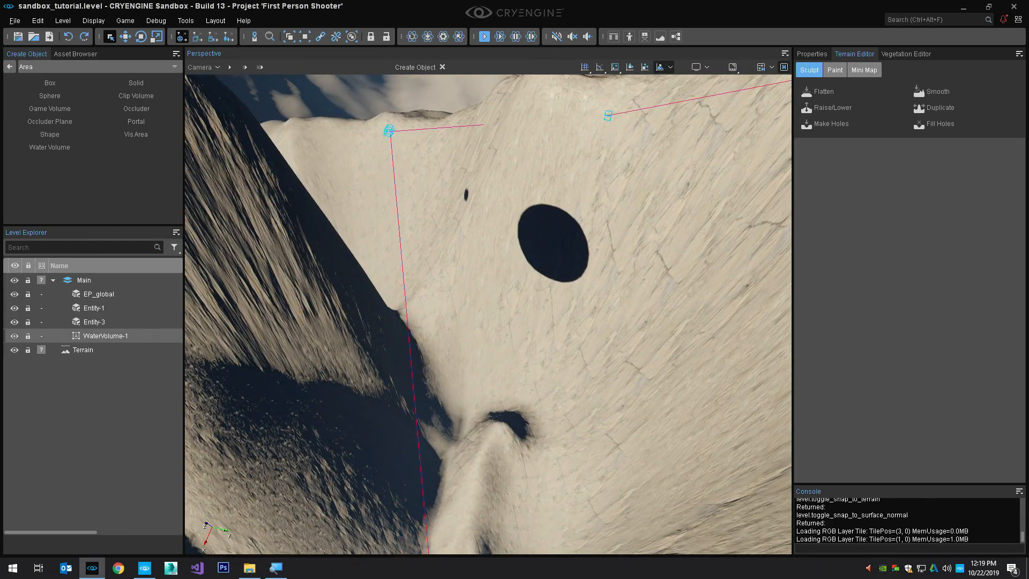
{"action": "right_click_drag", "start_coordinate": [389, 131], "coordinate": [426, 150]}
{"action": "left_click", "coordinate": [445, 204]}
{"action": "left_click", "coordinate": [385, 140]}
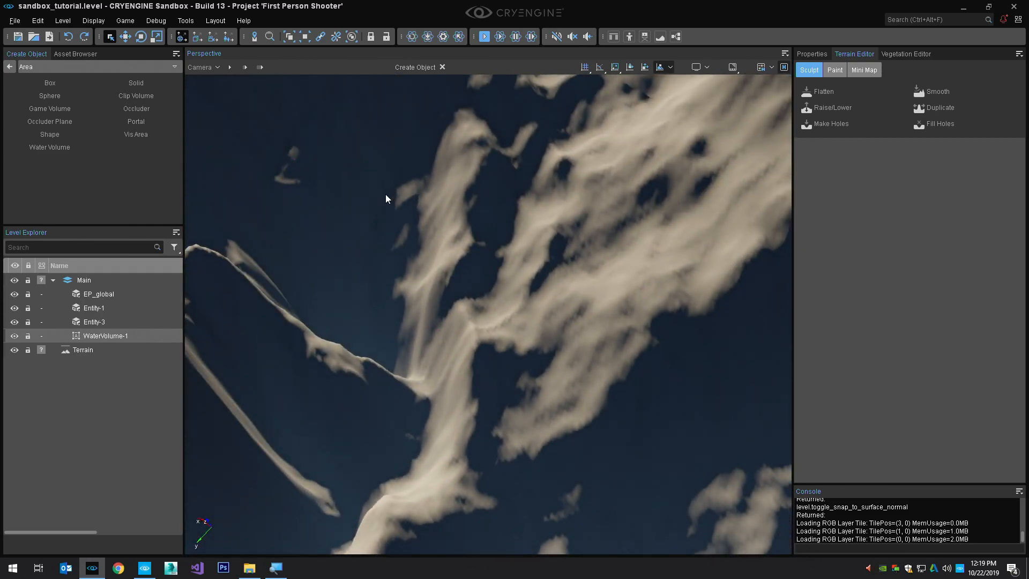
{"action": "right_click_drag", "start_coordinate": [387, 204], "coordinate": [412, 206]}
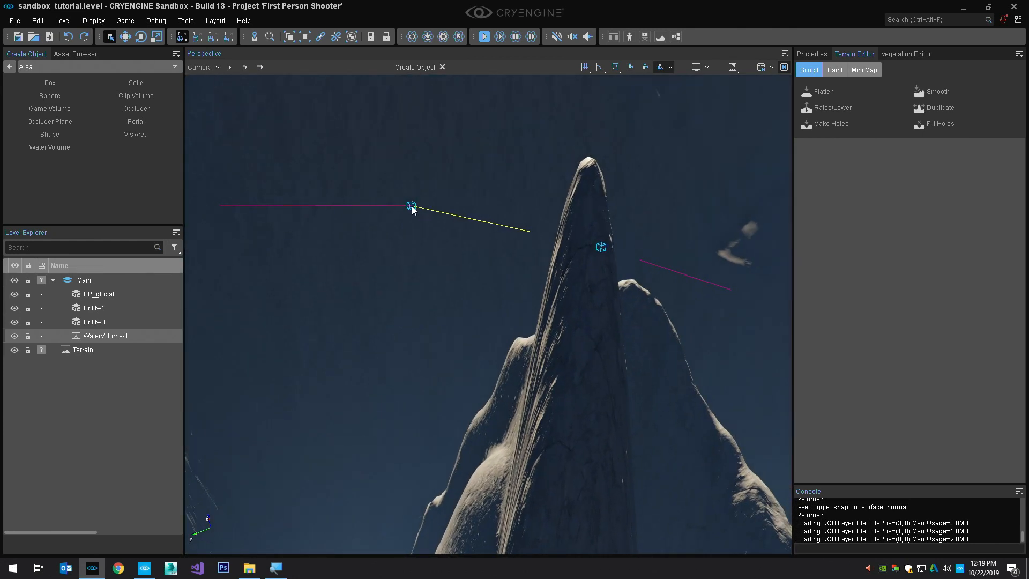
{"action": "double_click", "coordinate": [412, 206]}
{"action": "key", "text": "s"}
{"action": "mouse_move", "coordinate": [421, 170]}
{"action": "right_mouse_down"}
{"action": "mouse_move", "coordinate": [410, 163]}
{"action": "mouse_move", "coordinate": [424, 164]}
{"action": "right_mouse_up"}
{"action": "key", "text": "w"}
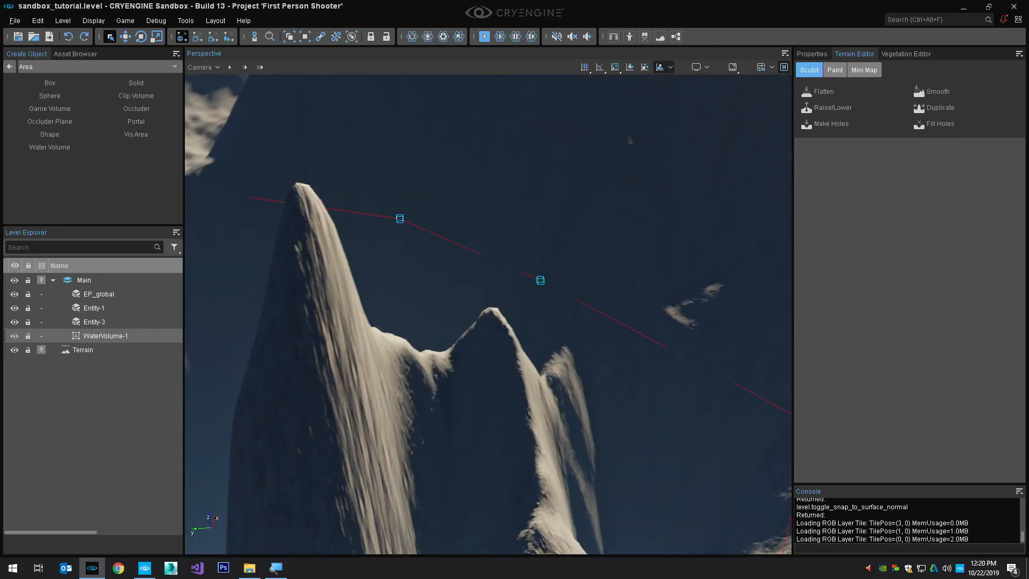
Set the Hide Helpers in Distance value to 250 in the viewport helper preferences
{"action": "left_click", "coordinate": [38, 21]}
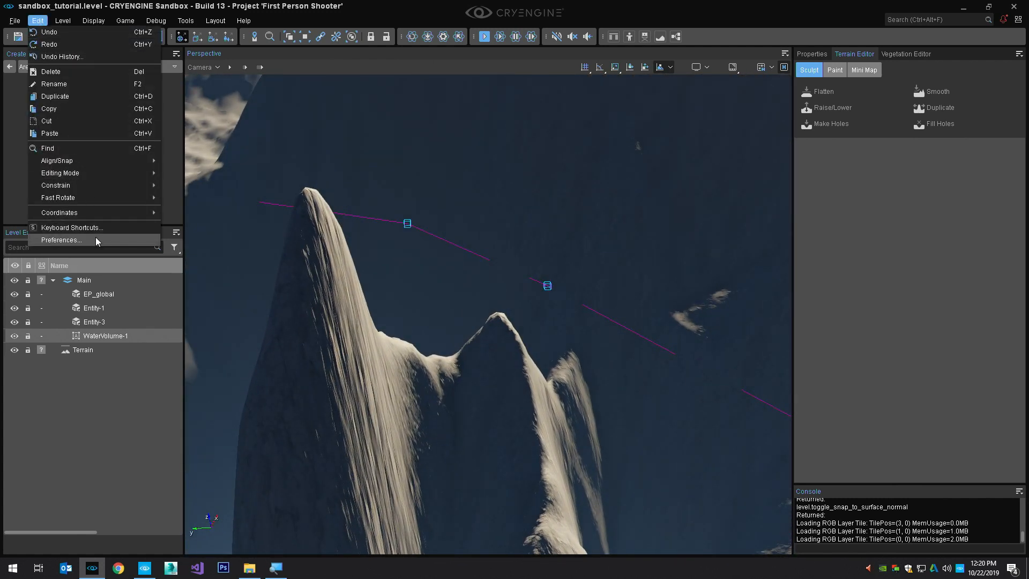
{"action": "left_click", "coordinate": [95, 240]}
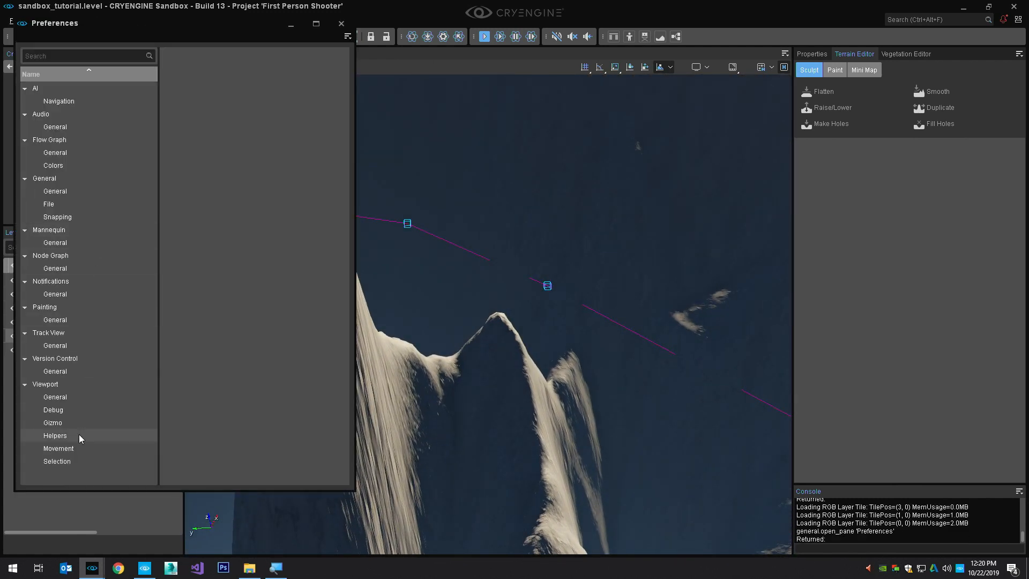
{"action": "left_click", "coordinate": [66, 436]}
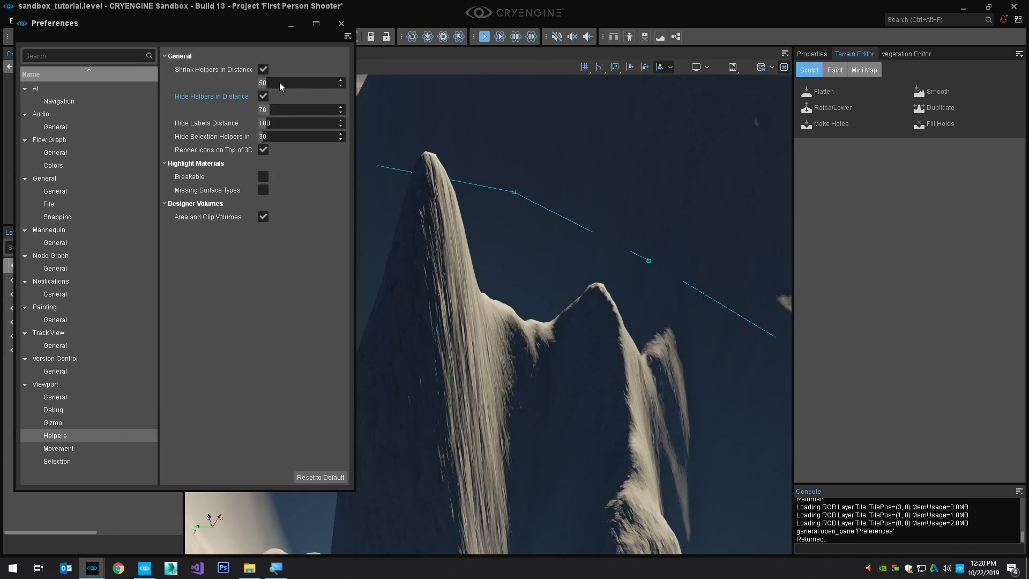
{"action": "left_click", "coordinate": [280, 123]}
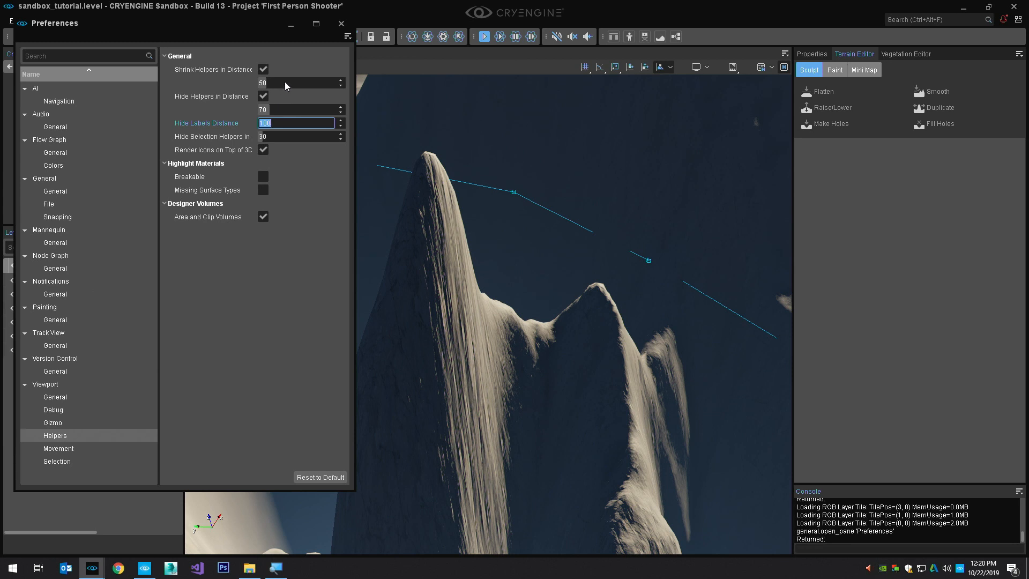
{"action": "left_click", "coordinate": [278, 108]}
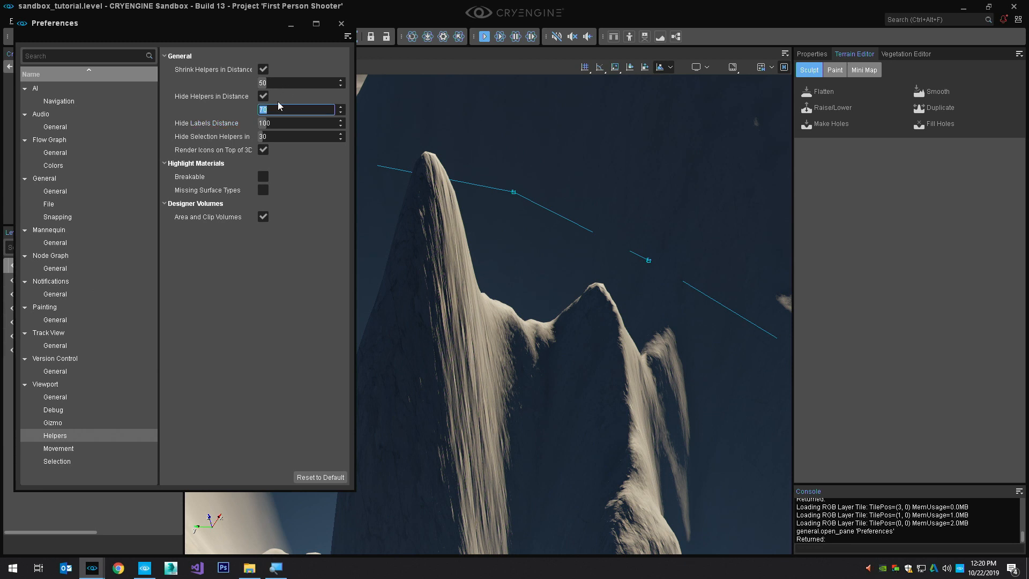
{"action": "type", "text": "250"}
{"action": "key", "text": "Return"}
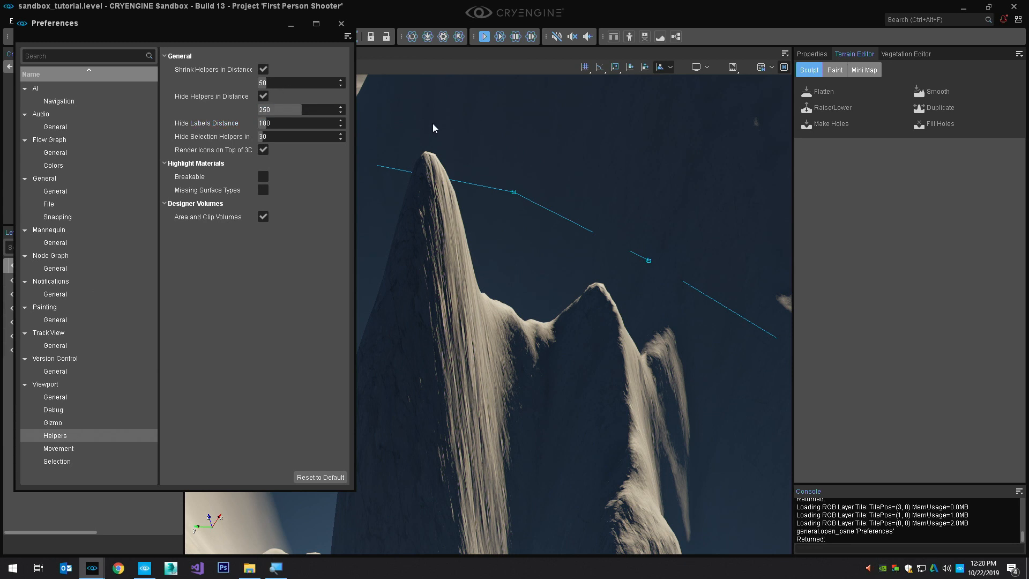
Select the water volume and scale it down along the Z axis to flatten its uneven outline
{"action": "key", "text": "s"}
{"action": "right_click_drag", "start_coordinate": [433, 124], "coordinate": [465, 119]}
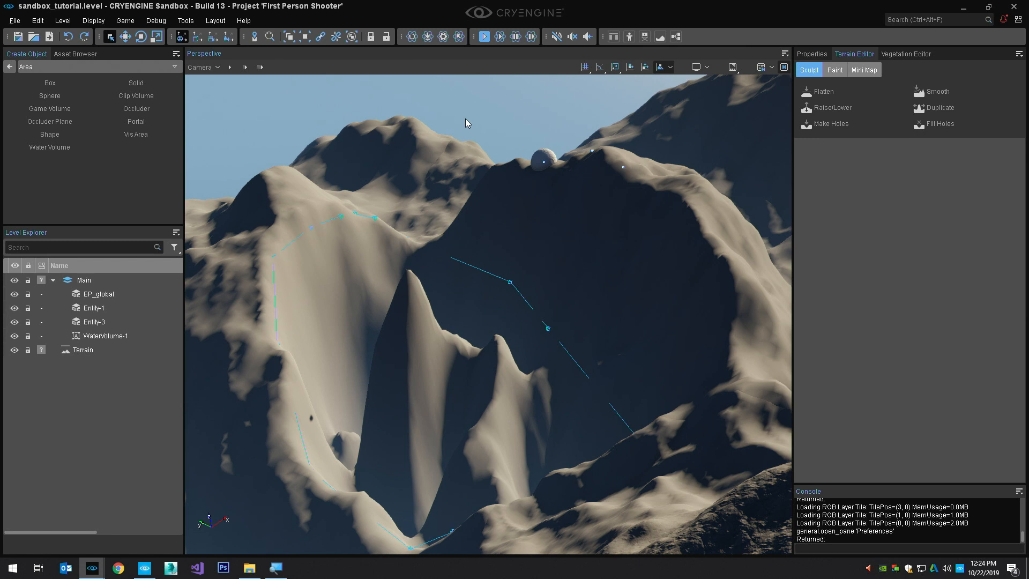
{"action": "key", "text": "3"}
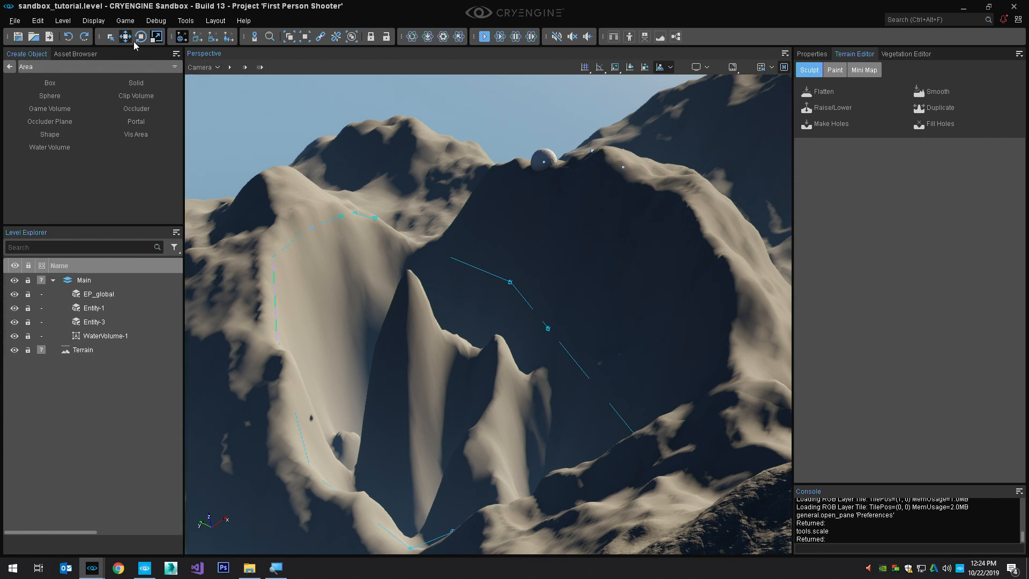
{"action": "right_click_drag", "start_coordinate": [345, 284], "coordinate": [497, 264]}
{"action": "left_click", "coordinate": [557, 285]}
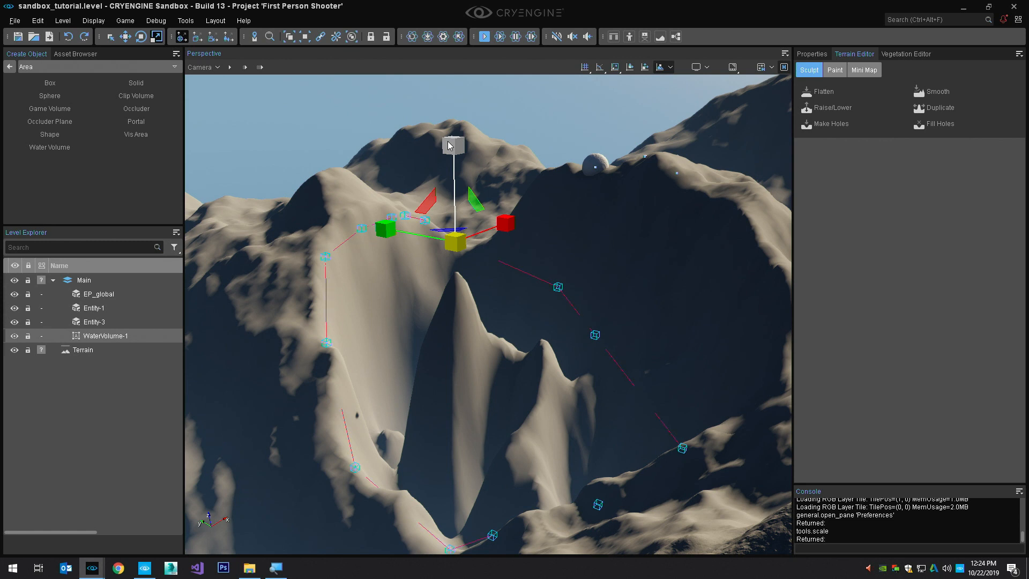
{"action": "left_click_drag", "start_coordinate": [449, 145], "coordinate": [471, 436]}
{"action": "left_click_drag", "start_coordinate": [449, 151], "coordinate": [430, 507]}
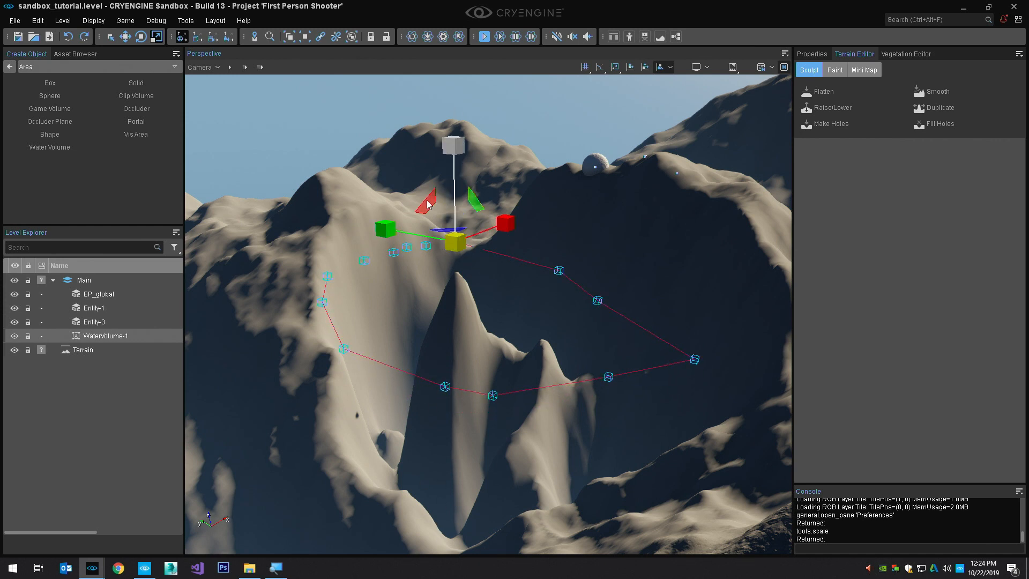
{"action": "left_click_drag", "start_coordinate": [457, 145], "coordinate": [452, 411]}
Move the flattened water volume down along the Z axis into the basin, among the rock peaks
{"action": "key", "text": "1"}
{"action": "left_click_drag", "start_coordinate": [453, 166], "coordinate": [453, 241]}
{"action": "mouse_move", "coordinate": [458, 252]}
{"action": "middle_mouse_down", "text": "alt"}
{"action": "mouse_move", "coordinate": [397, 231]}
{"action": "mouse_move", "coordinate": [458, 252]}
{"action": "middle_mouse_up", "text": "alt"}
{"action": "scroll", "coordinate": [458, 252], "scroll_direction": "up", "scroll_amount": 10}
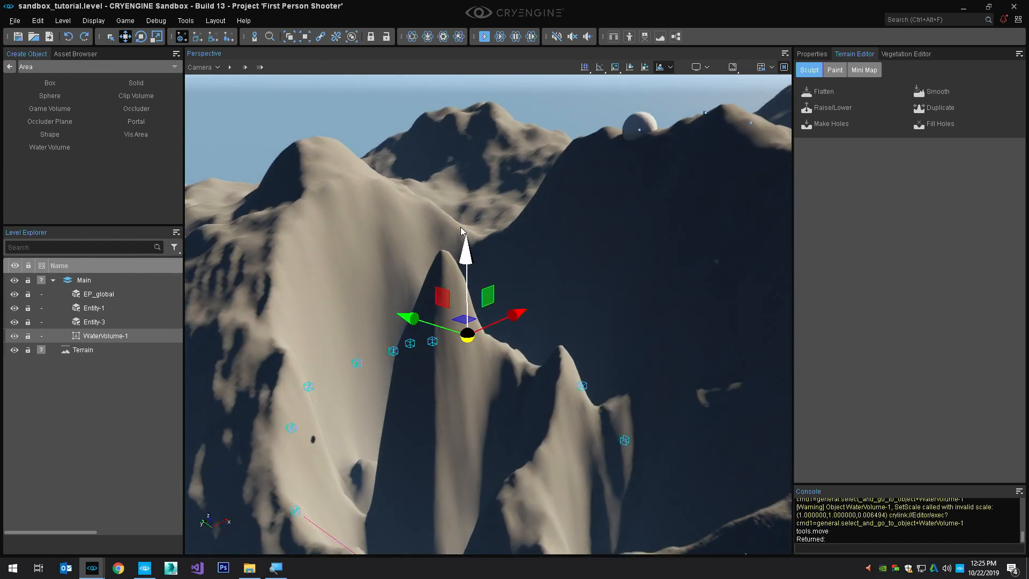
{"action": "scroll", "coordinate": [445, 272], "scroll_direction": "up", "scroll_amount": 10}
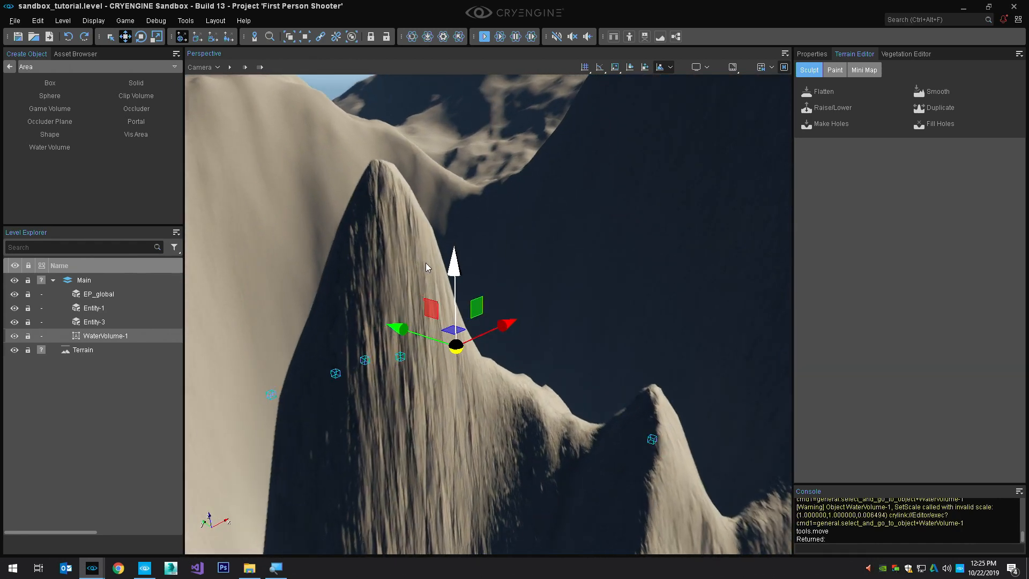
{"action": "right_click_drag", "start_coordinate": [314, 225], "coordinate": [451, 185]}
{"action": "key", "text": "w"}
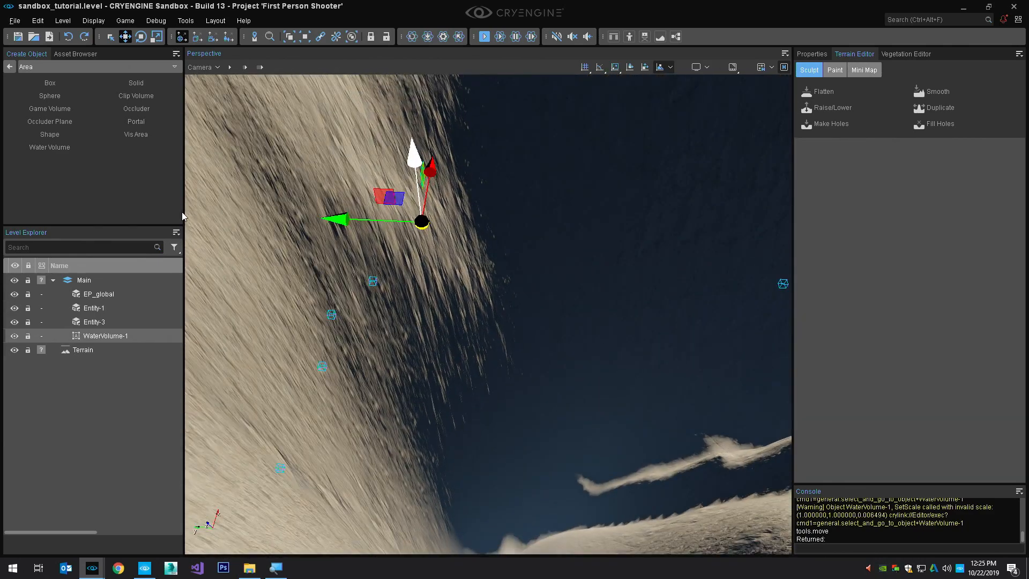
Edit the water volume's shape in wireframe view, adding a point on a long outline edge and moving it outward into the slope
{"action": "left_click", "coordinate": [812, 53]}
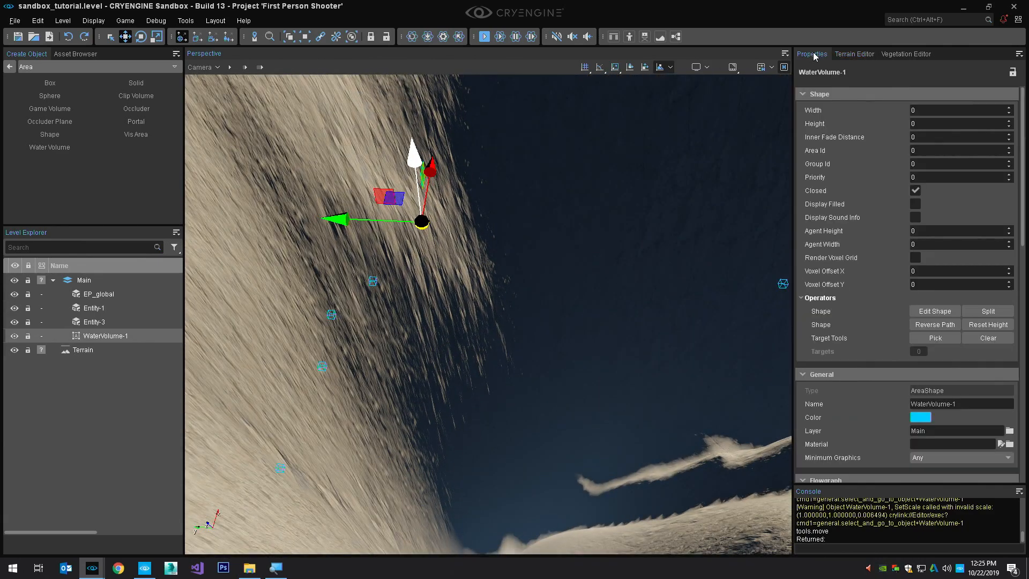
{"action": "left_click", "coordinate": [933, 311]}
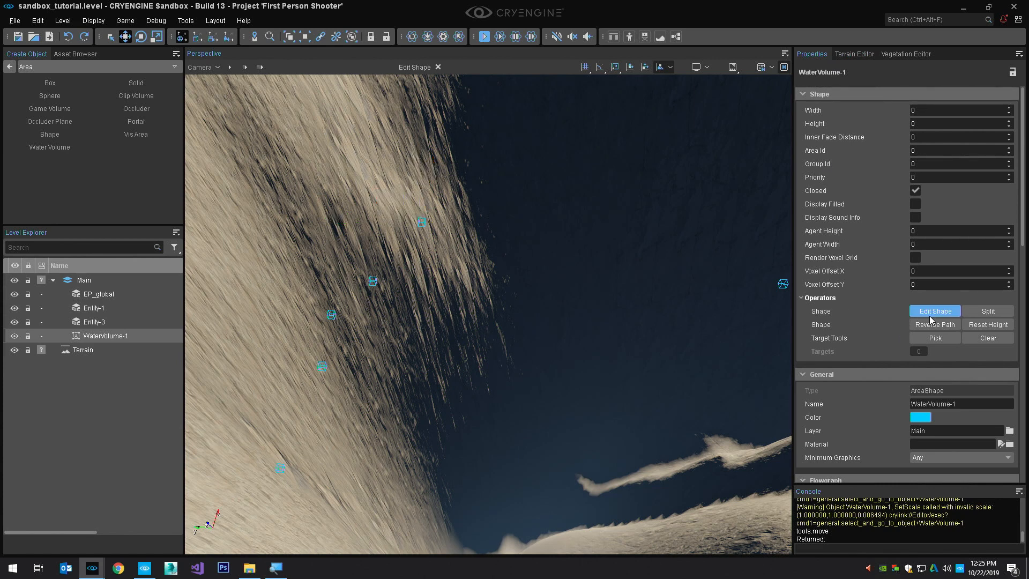
{"action": "left_click", "coordinate": [421, 222]}
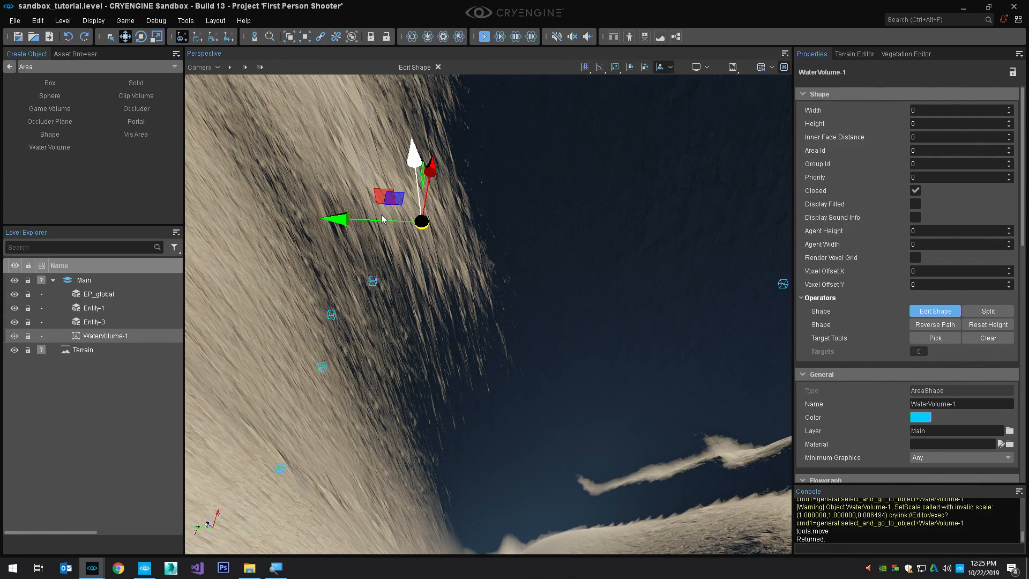
{"action": "right_click_drag", "start_coordinate": [405, 227], "coordinate": [378, 241]}
{"action": "key", "text": "F3"}
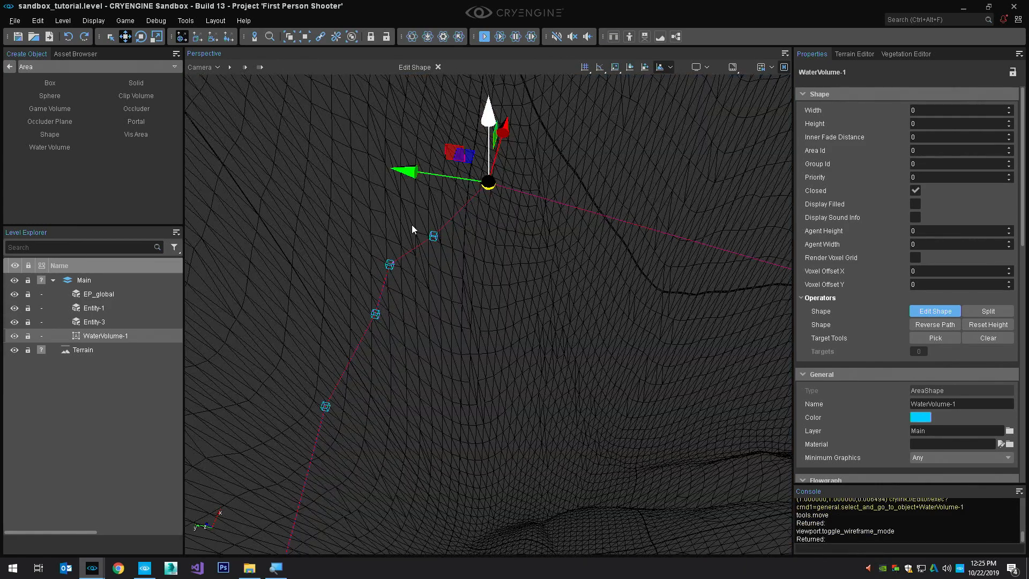
{"action": "right_click_drag", "start_coordinate": [579, 201], "coordinate": [597, 235]}
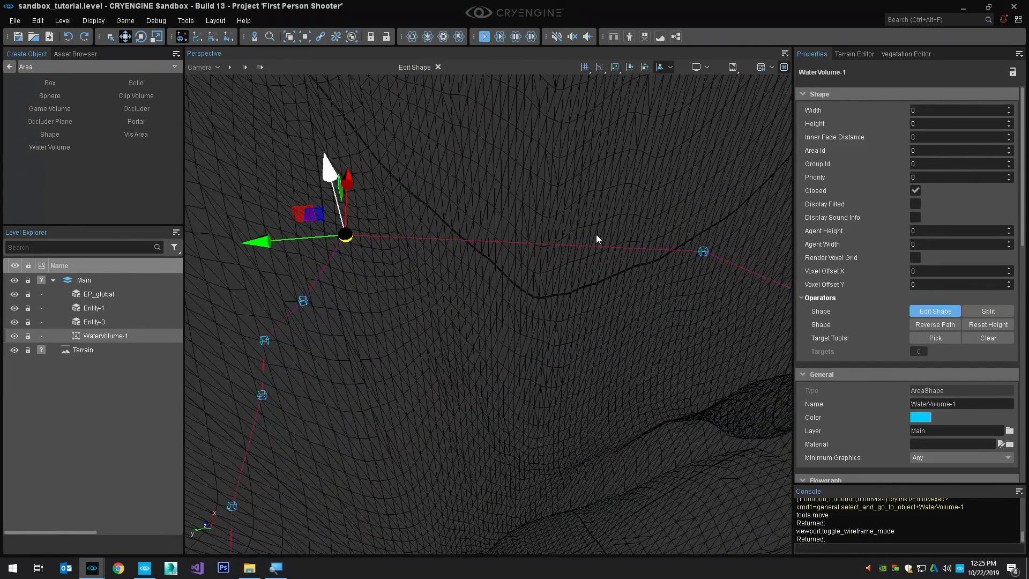
{"action": "left_click", "coordinate": [548, 242], "text": "ctrl"}
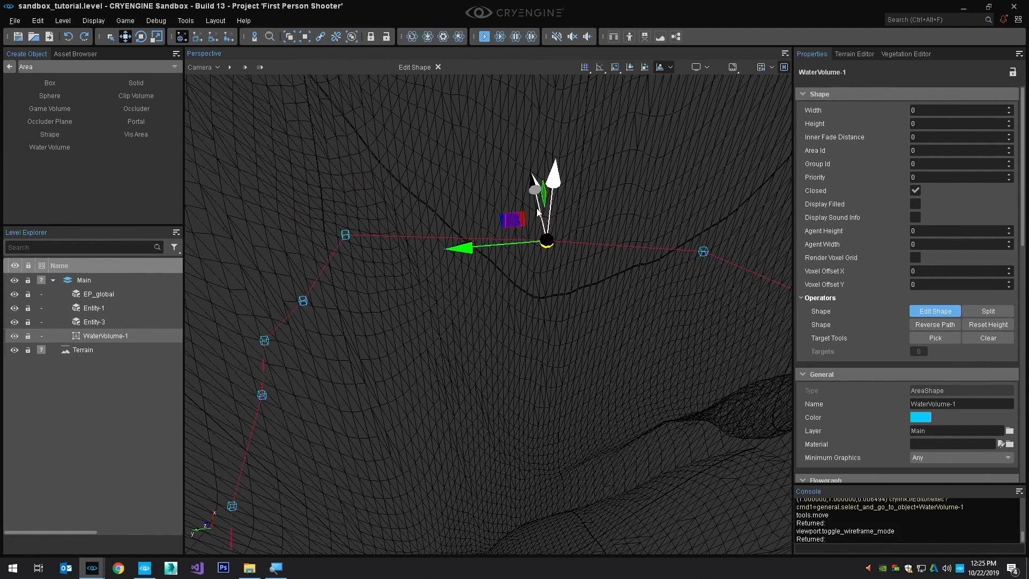
{"action": "left_click_drag", "start_coordinate": [538, 192], "coordinate": [523, 134]}
{"action": "right_click_drag", "start_coordinate": [552, 207], "coordinate": [568, 216]}
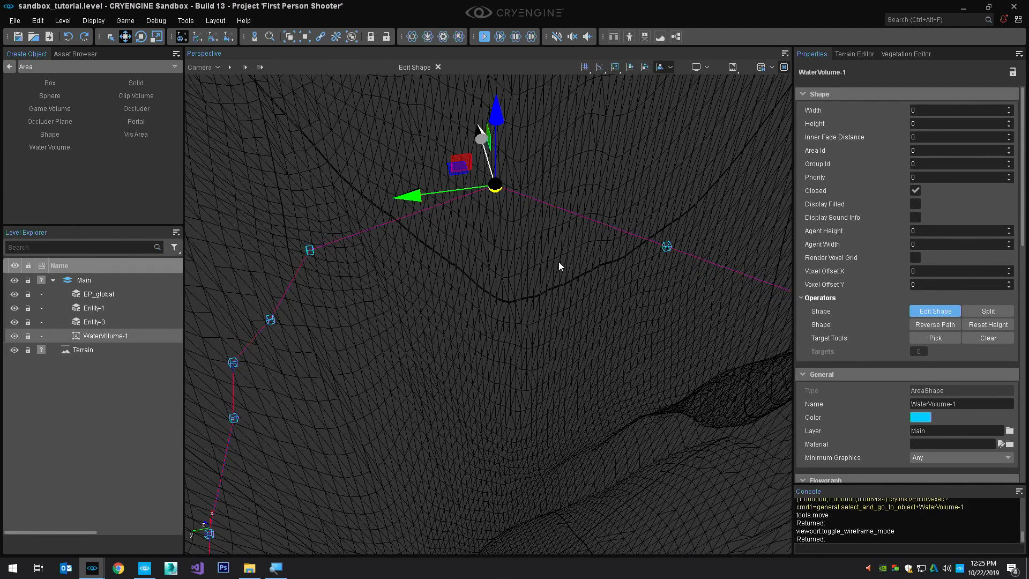
Finish editing the water volume's shape, switch the viewport back from wireframe to shaded display, and save the level
{"action": "left_click", "coordinate": [439, 66]}
{"action": "right_click_drag", "start_coordinate": [485, 200], "coordinate": [496, 223]}
{"action": "key", "text": "F3"}
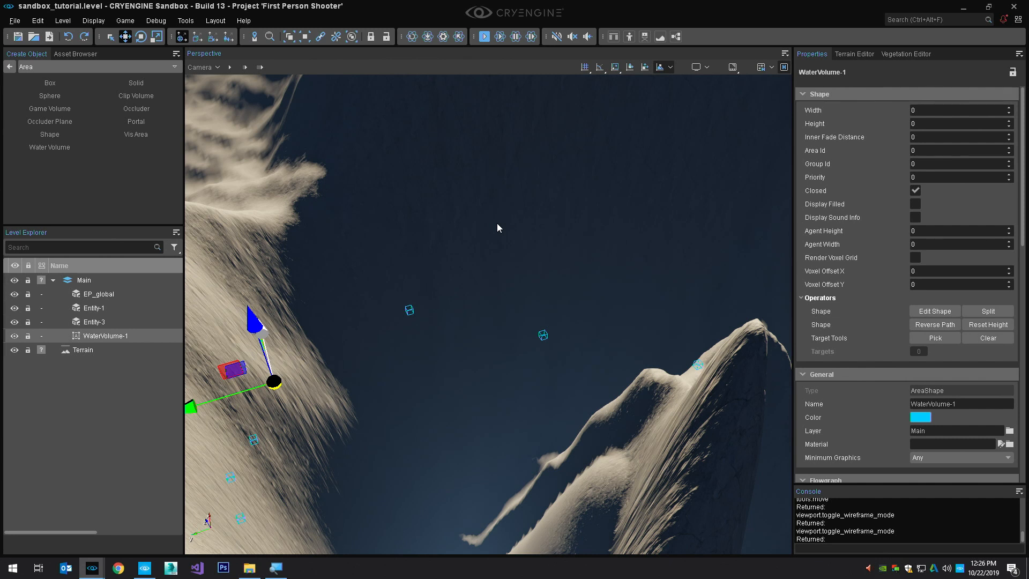
{"action": "key", "text": "ctrl+s"}
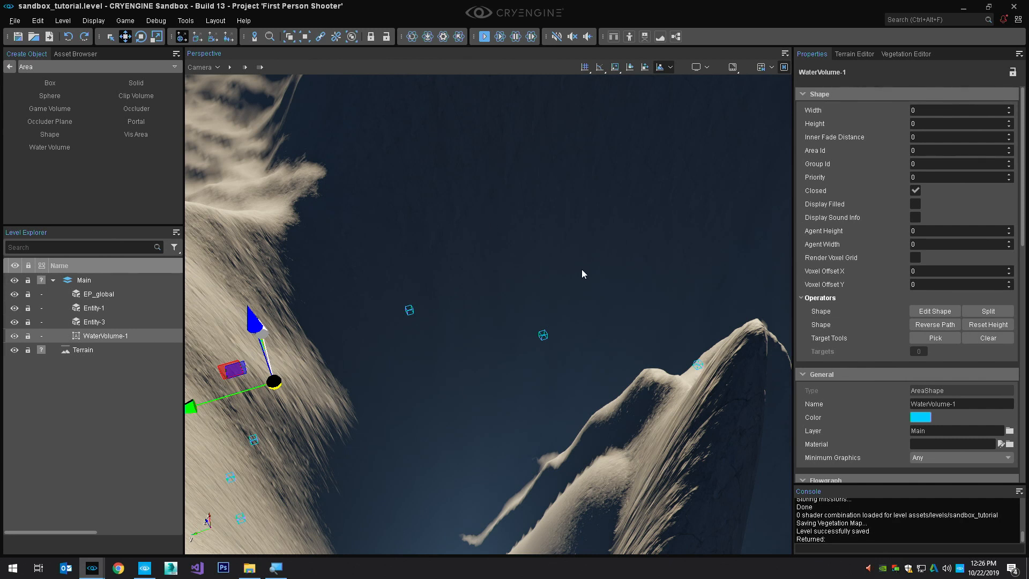
Open the material selection for the water volume
{"action": "right_click_drag", "start_coordinate": [582, 271], "coordinate": [696, 308]}
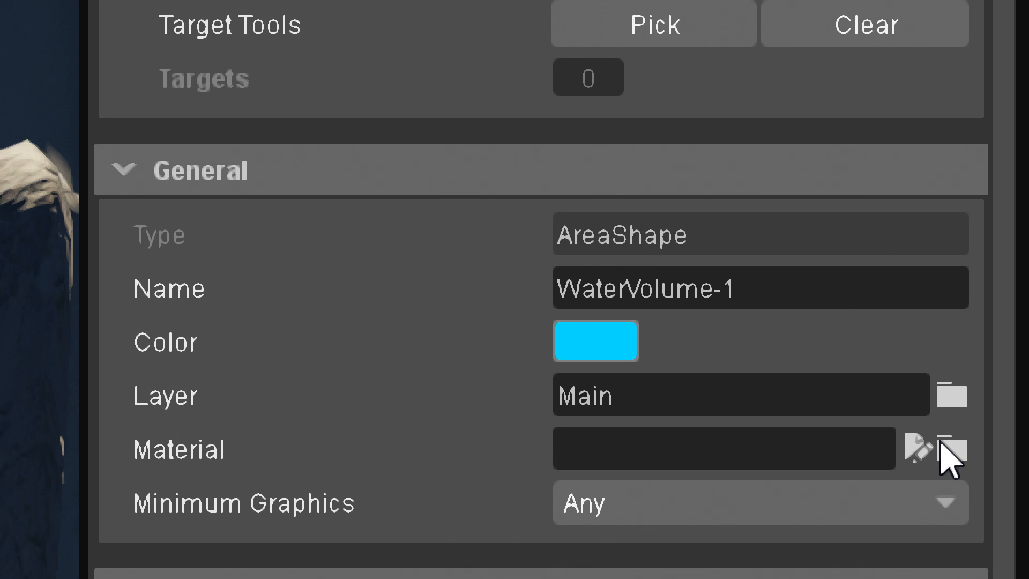
{"action": "left_click", "coordinate": [952, 450]}
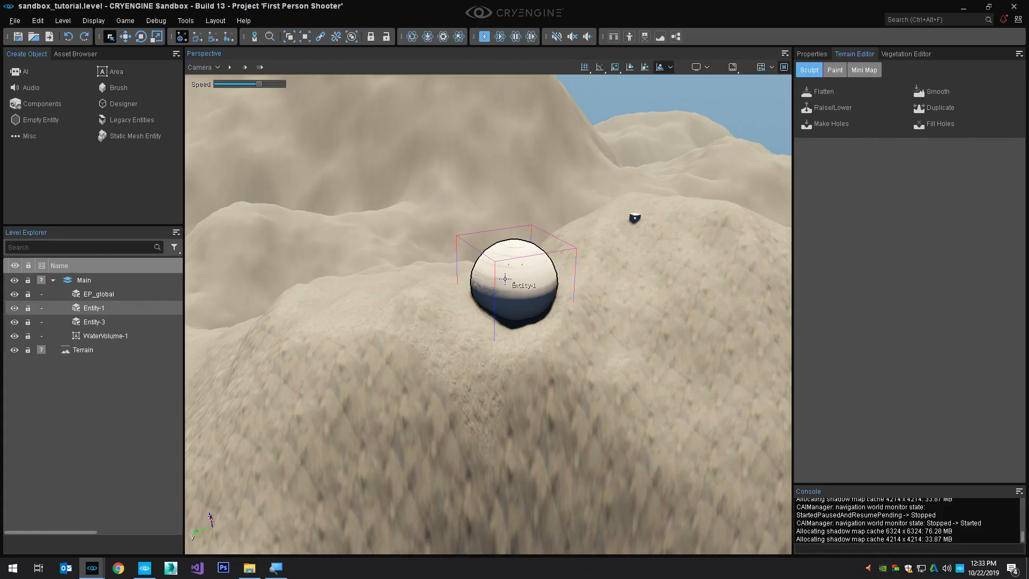
Move the sphere Entity-1 up along the Z axis so it floats above the terrain
{"action": "key", "text": "2"}
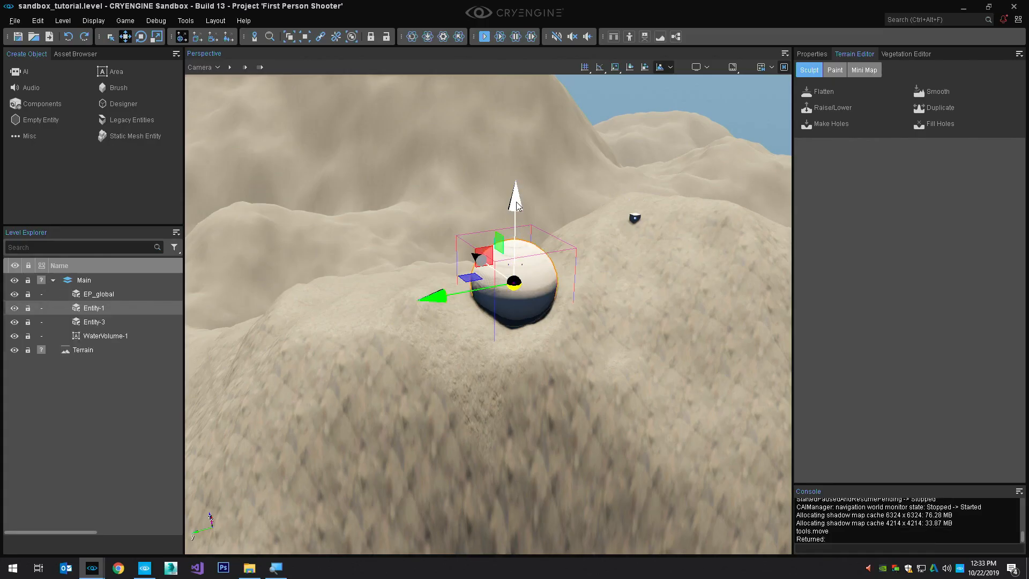
{"action": "left_click_drag", "start_coordinate": [518, 206], "coordinate": [512, 145]}
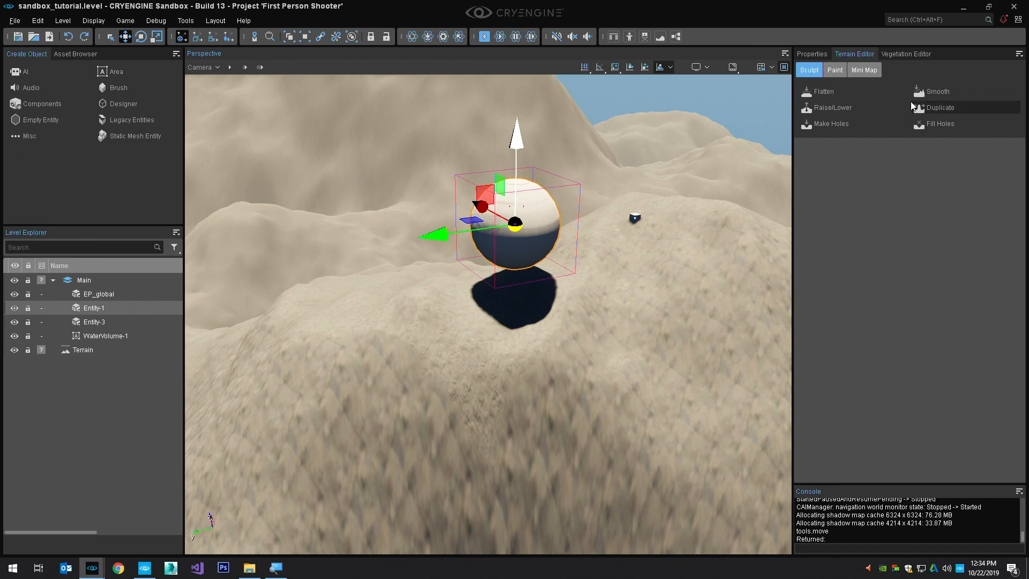
Assign the yellow_crane_metal material from the Materials/generic/metal folder to the Mesh component of the sphere Entity-1
{"action": "left_click", "coordinate": [826, 53]}
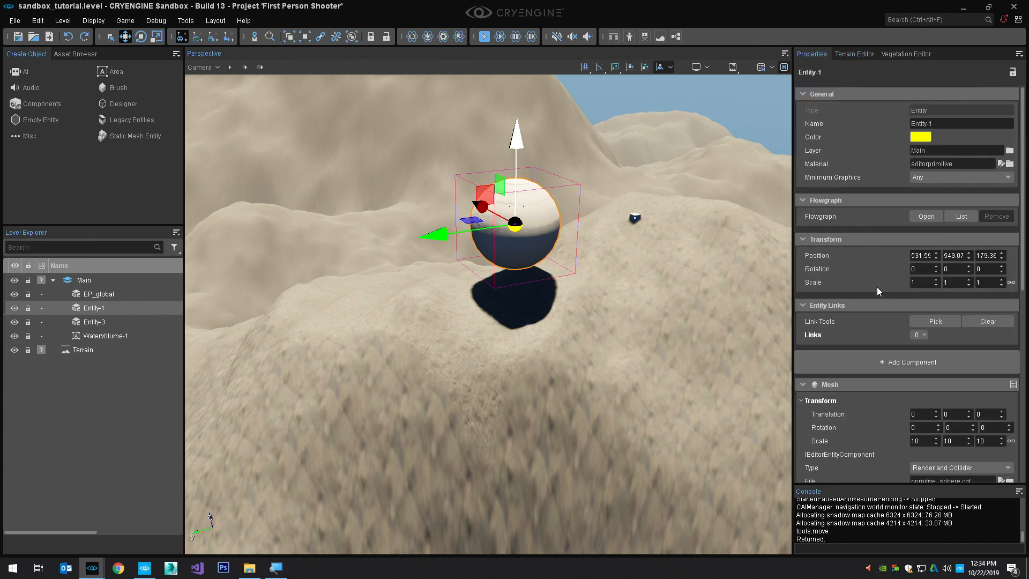
{"action": "scroll", "coordinate": [953, 407], "scroll_direction": "down", "scroll_amount": 3}
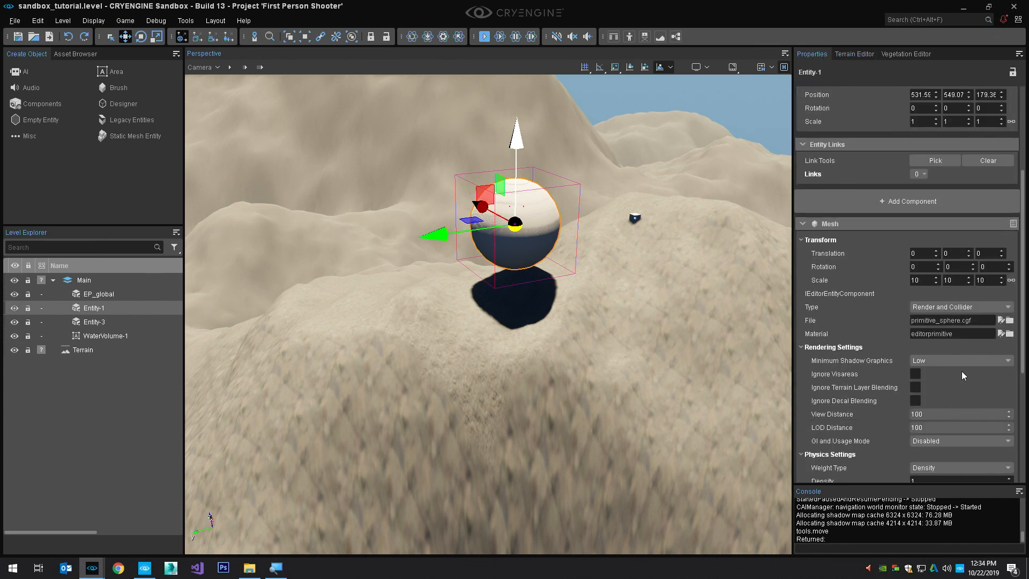
{"action": "left_click", "coordinate": [1010, 334]}
{"action": "left_click", "coordinate": [120, 189]}
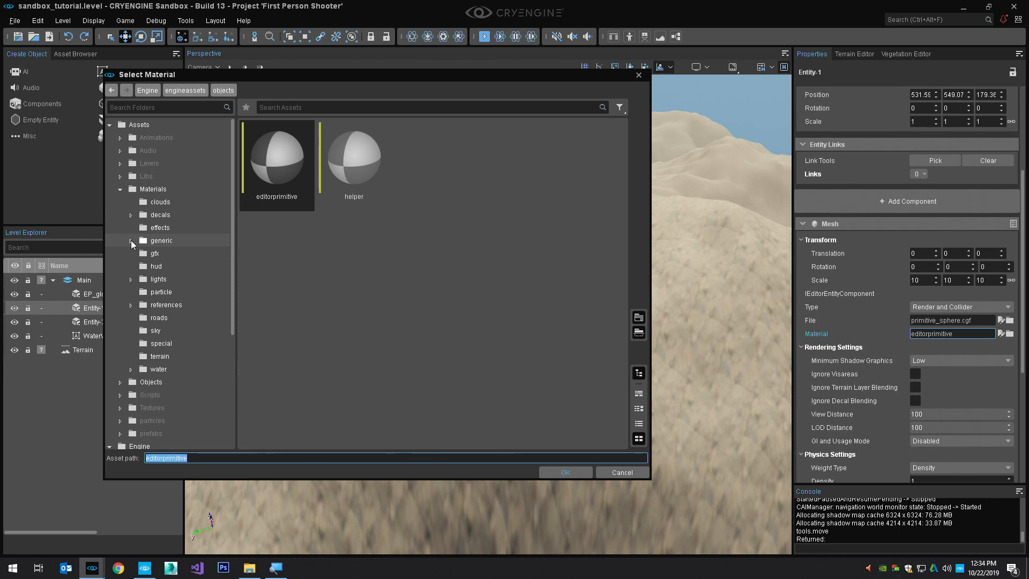
{"action": "left_click", "coordinate": [131, 240]}
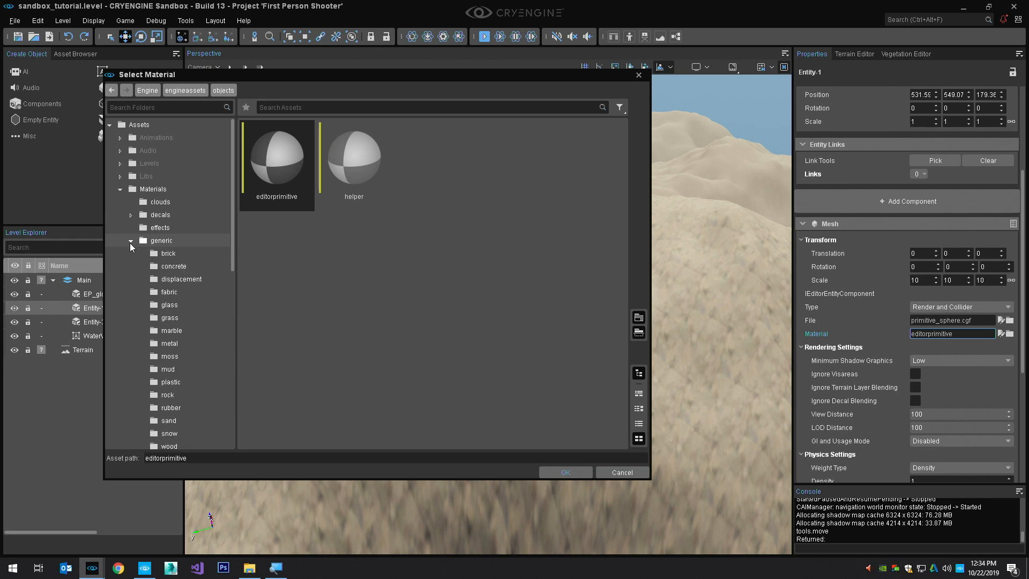
{"action": "scroll", "coordinate": [176, 307], "scroll_direction": "down", "scroll_amount": 1}
{"action": "left_click", "coordinate": [176, 305]}
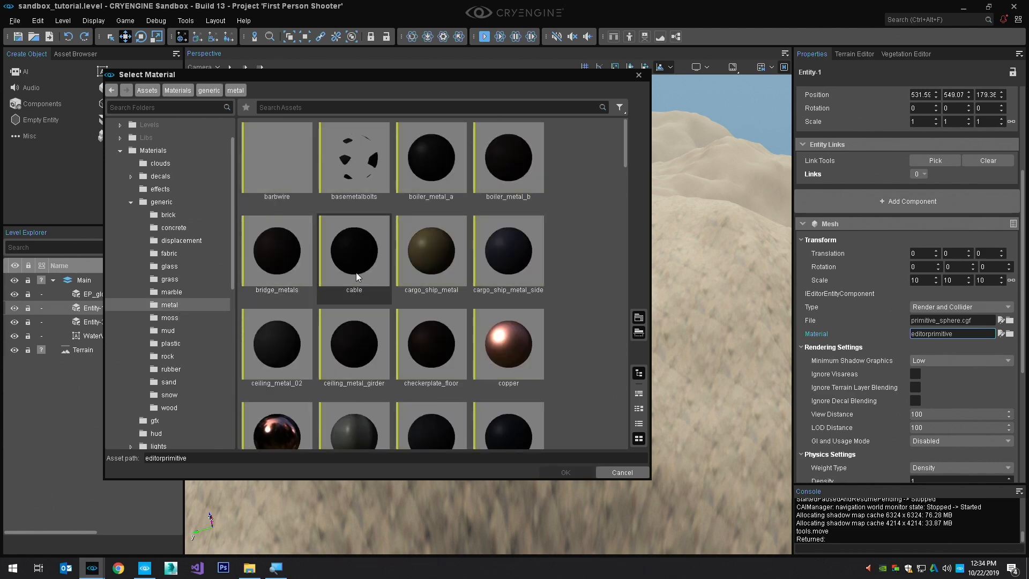
{"action": "scroll", "coordinate": [455, 273], "scroll_direction": "down", "scroll_amount": 5}
{"action": "double_click", "coordinate": [426, 414]}
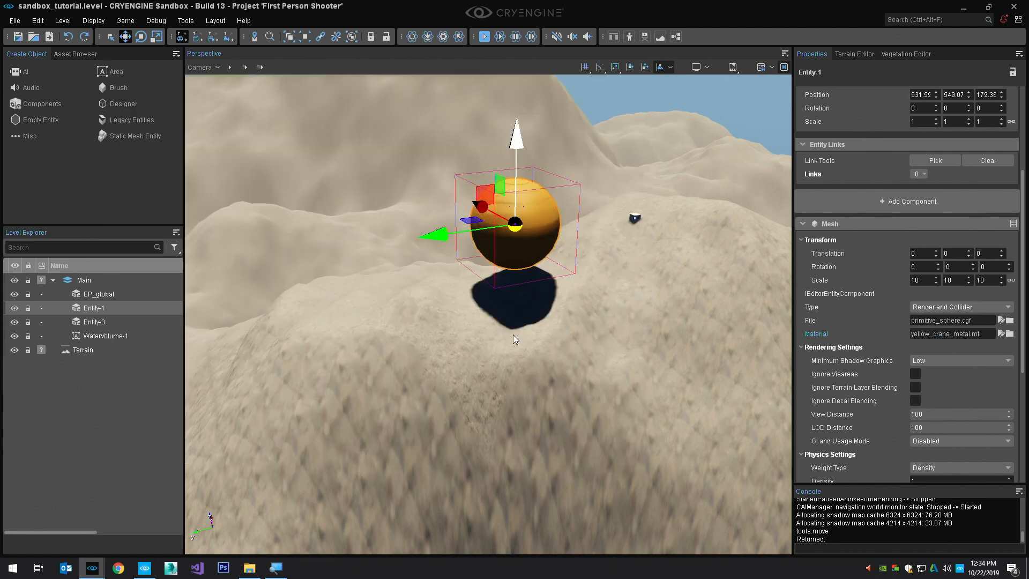
{"action": "key", "text": "w"}
{"action": "right_click_drag", "start_coordinate": [539, 278], "coordinate": [536, 285]}
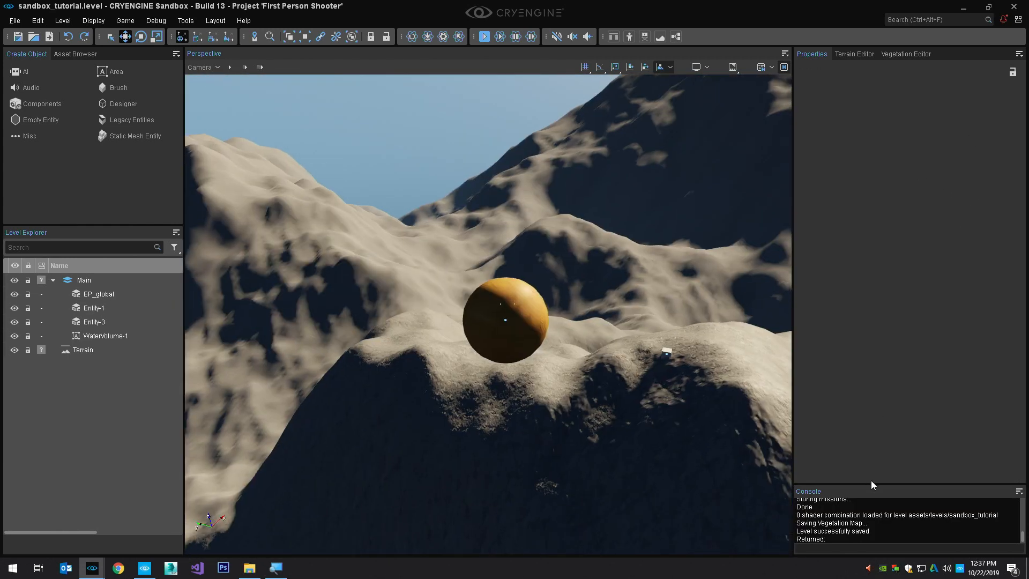
Enlarge the Console, search it for "clouds" and query the options of the r_VolumetricClouds variable with "?"
{"action": "left_click_drag", "start_coordinate": [871, 482], "coordinate": [889, 336]}
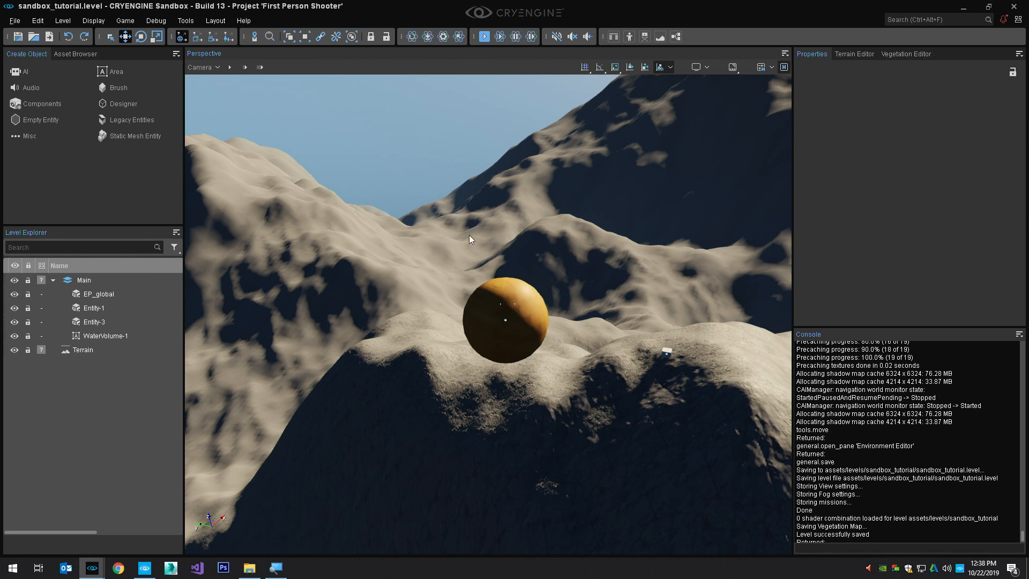
{"action": "left_click", "coordinate": [861, 548]}
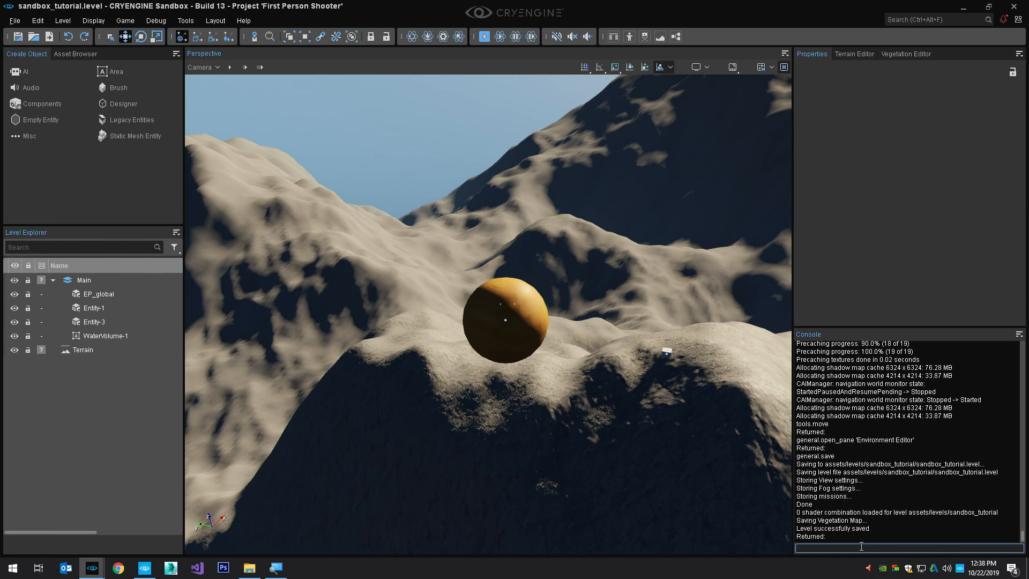
{"action": "type", "text": "clouds"}
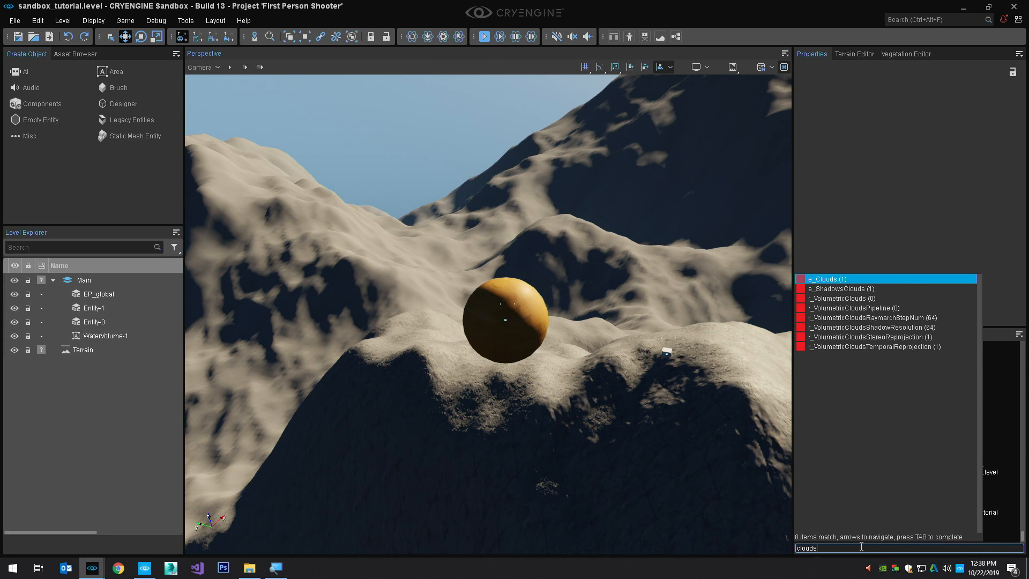
{"action": "key", "text": "Down"}
{"action": "key", "text": "Down"}
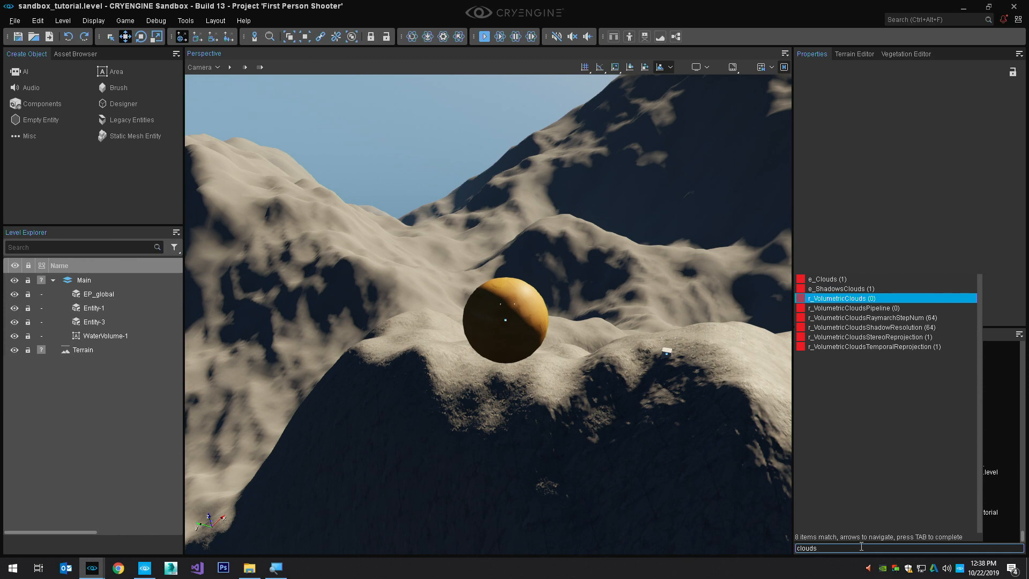
{"action": "key", "text": "Tab"}
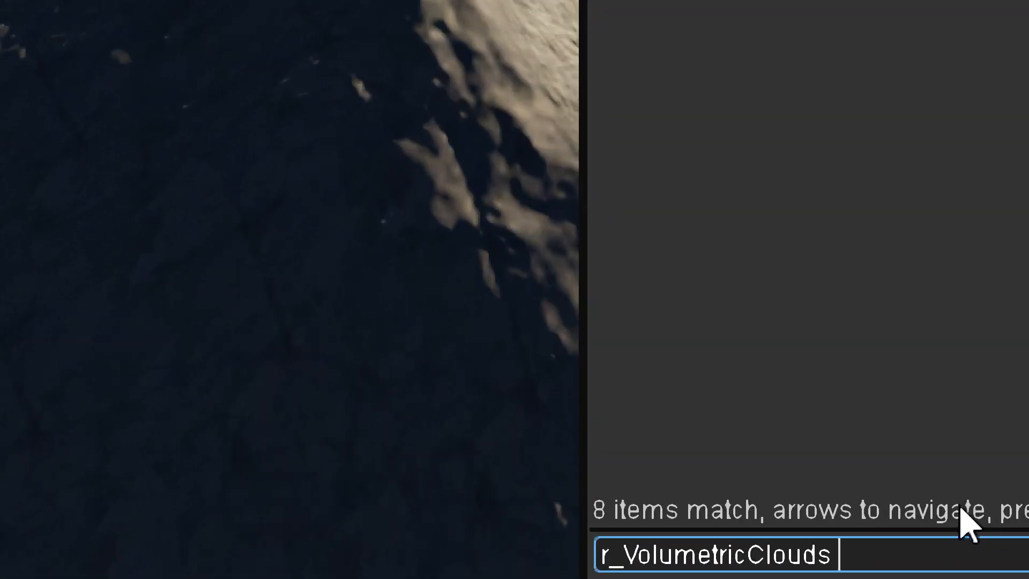
{"action": "type", "text": "?"}
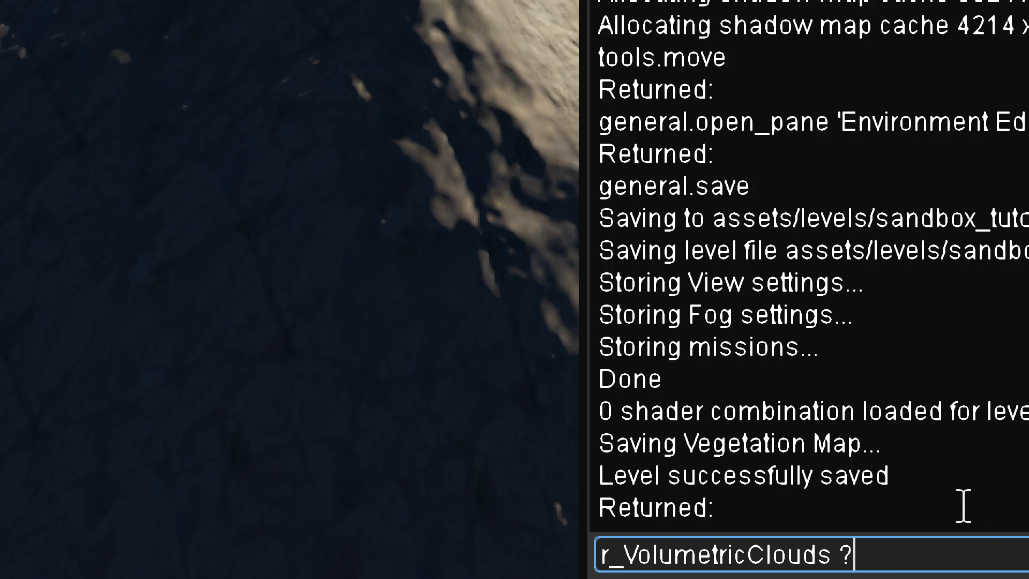
{"action": "key", "text": "Return"}
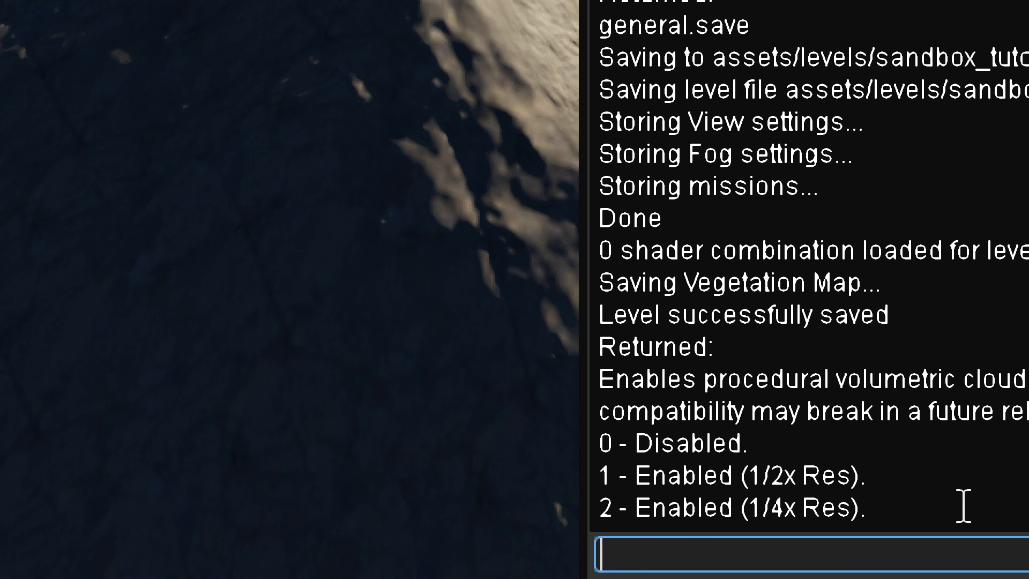
Enable procedural volumetric clouds by setting r_VolumetricClouds to 1 in the Console
{"action": "type", "text": "r_VolumetricClouds ?"}
{"action": "key", "text": "Return"}
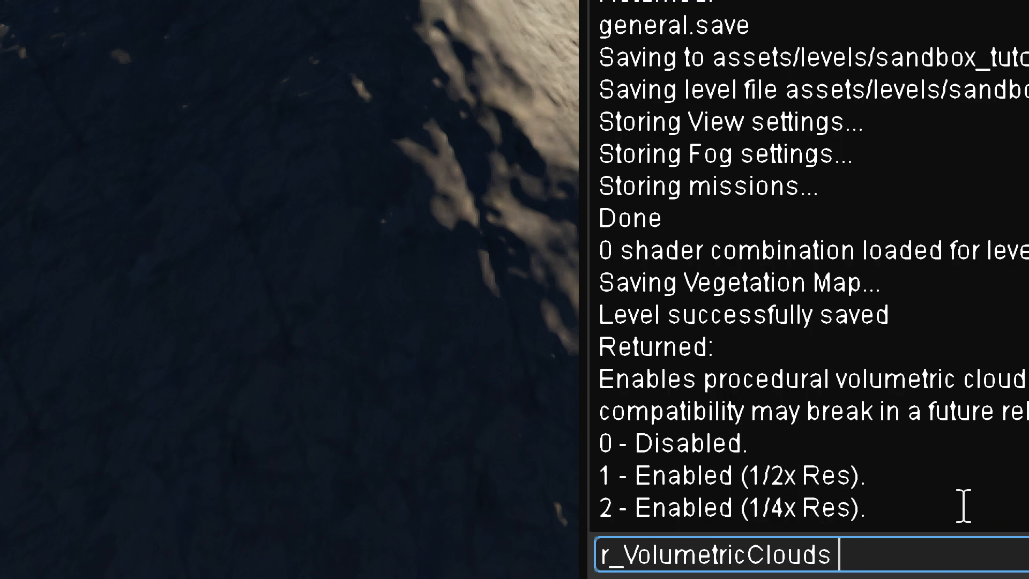
{"action": "type", "text": "1"}
{"action": "key", "text": "Return"}
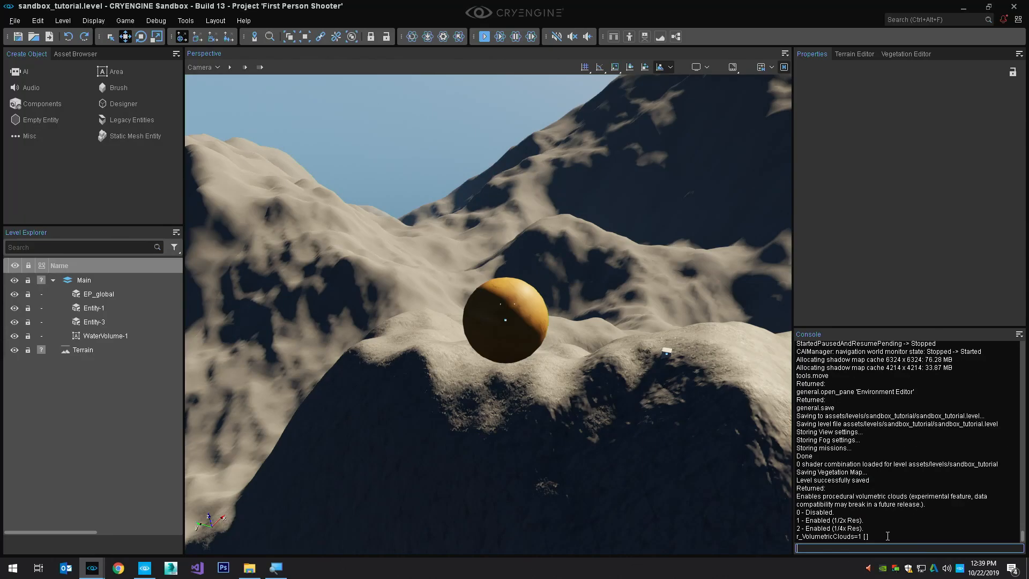
{"action": "right_click", "coordinate": [1013, 567]}
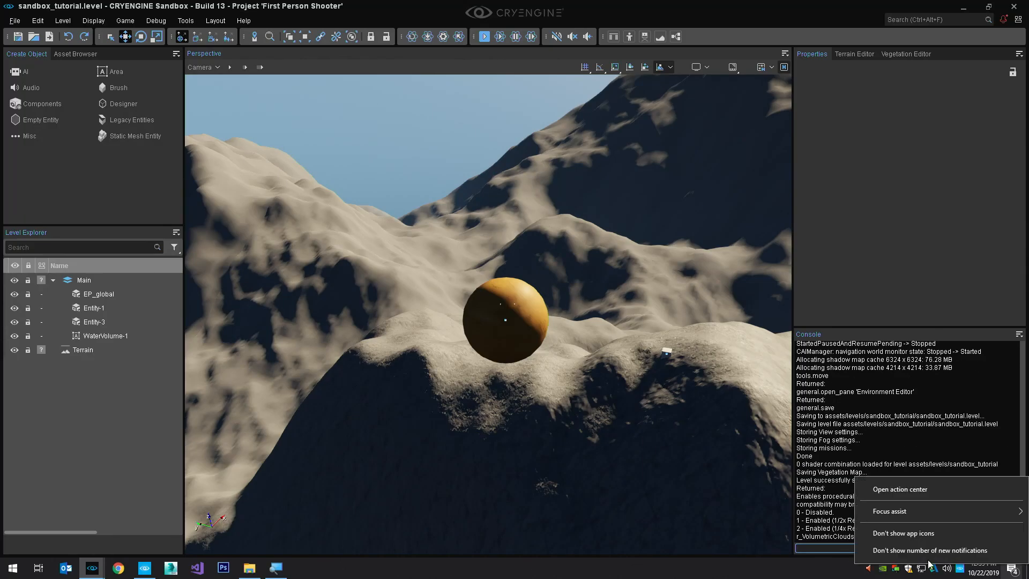
{"action": "right_click_drag", "start_coordinate": [203, 149], "coordinate": [226, 140]}
{"action": "right_click_drag", "start_coordinate": [502, 236], "coordinate": [480, 208]}
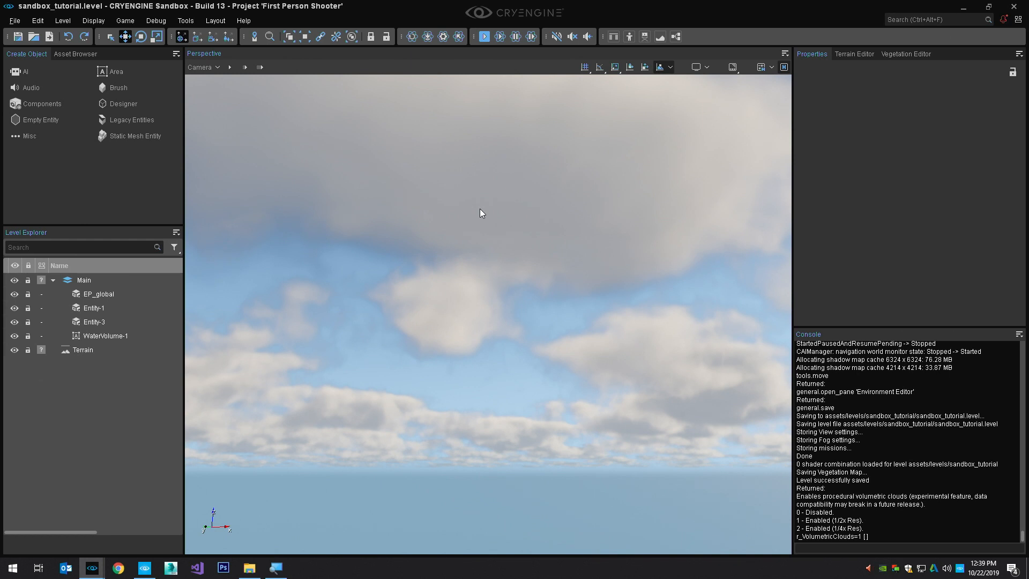
Turn on the viewport's display info and the Bounding Boxes helper, using Entity-1 to check the result
{"action": "left_click", "coordinate": [736, 70]}
{"action": "left_click", "coordinate": [772, 68]}
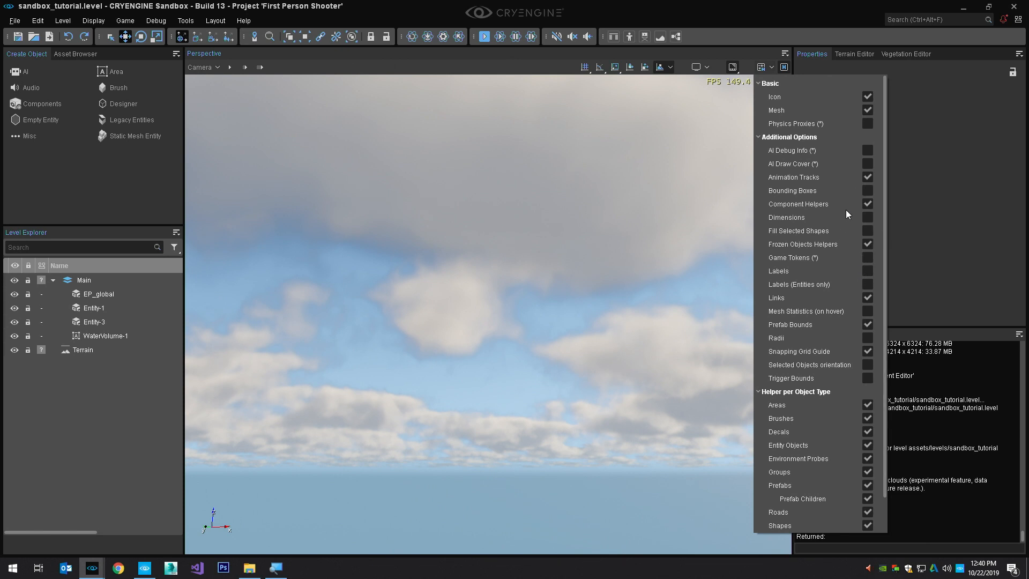
{"action": "left_click", "coordinate": [866, 191]}
{"action": "left_click", "coordinate": [98, 308]}
{"action": "key", "text": "z"}
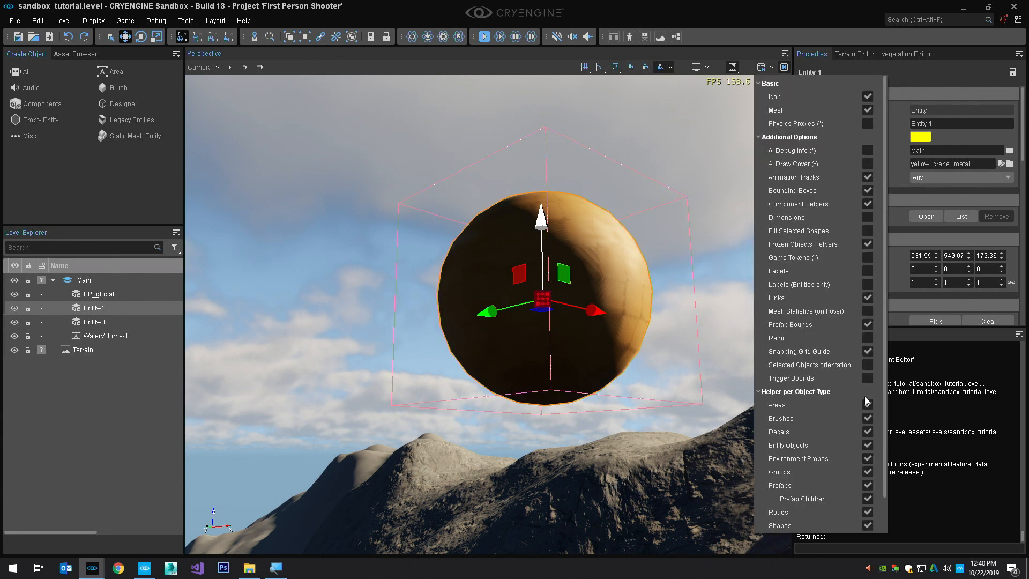
Enable the Dimensions helper for the viewport and move the sphere Entity-1 slightly up along the Z axis
{"action": "scroll", "coordinate": [863, 410], "scroll_direction": "down", "scroll_amount": 2}
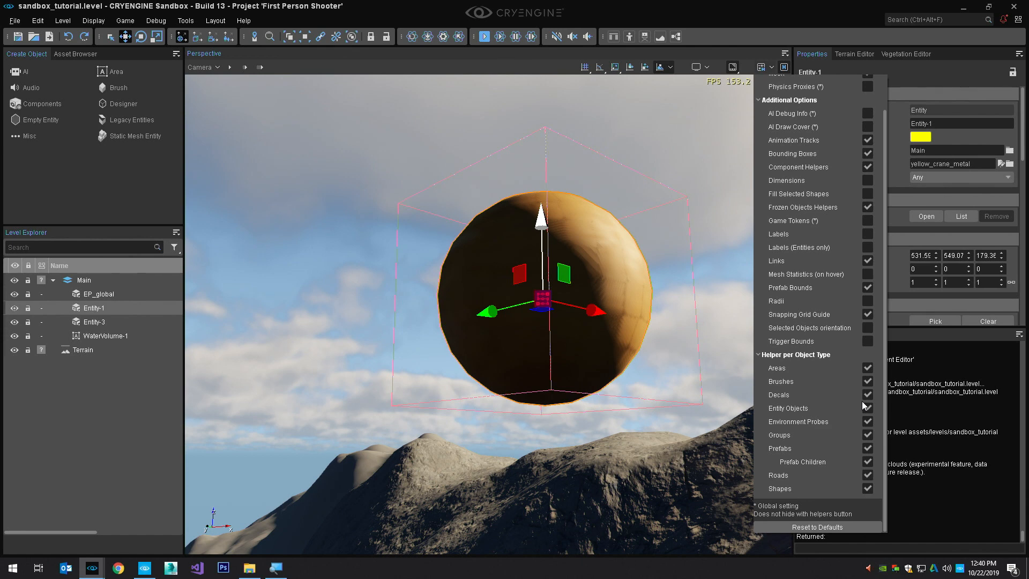
{"action": "scroll", "coordinate": [862, 401], "scroll_direction": "up", "scroll_amount": 2}
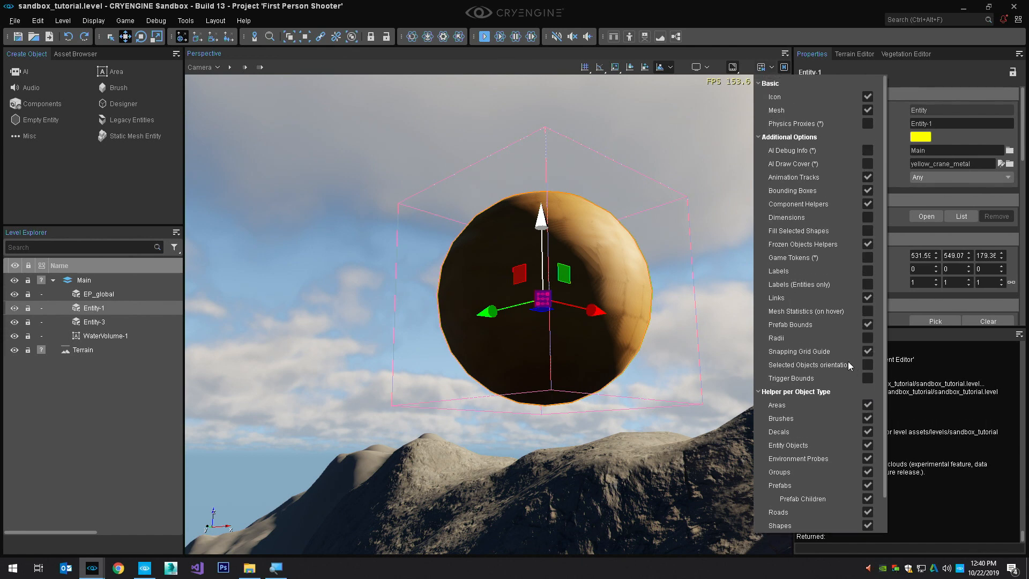
{"action": "left_click", "coordinate": [868, 218]}
{"action": "left_click", "coordinate": [737, 235]}
{"action": "left_click_drag", "start_coordinate": [533, 284], "coordinate": [538, 281]}
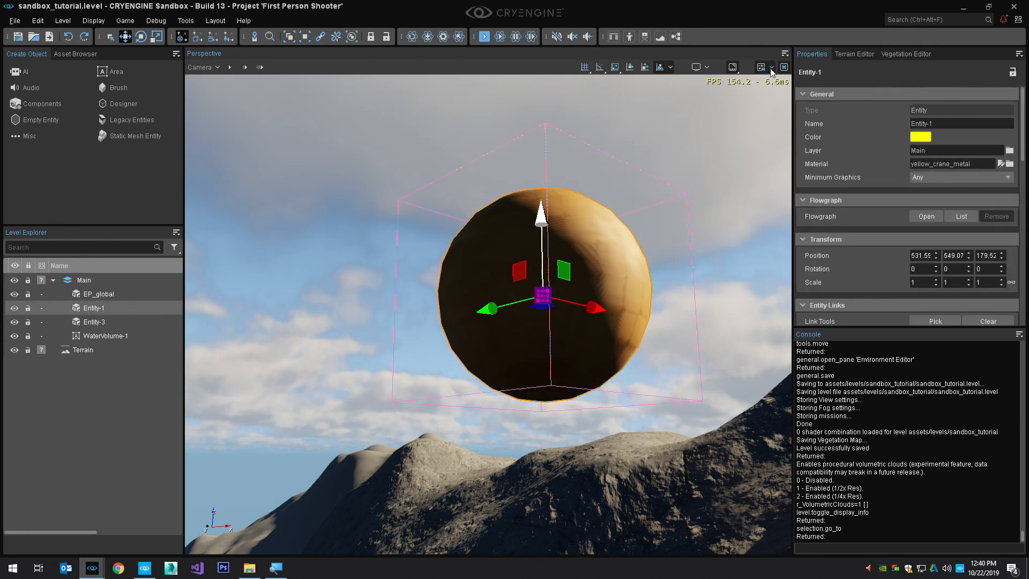
{"action": "left_click", "coordinate": [772, 68]}
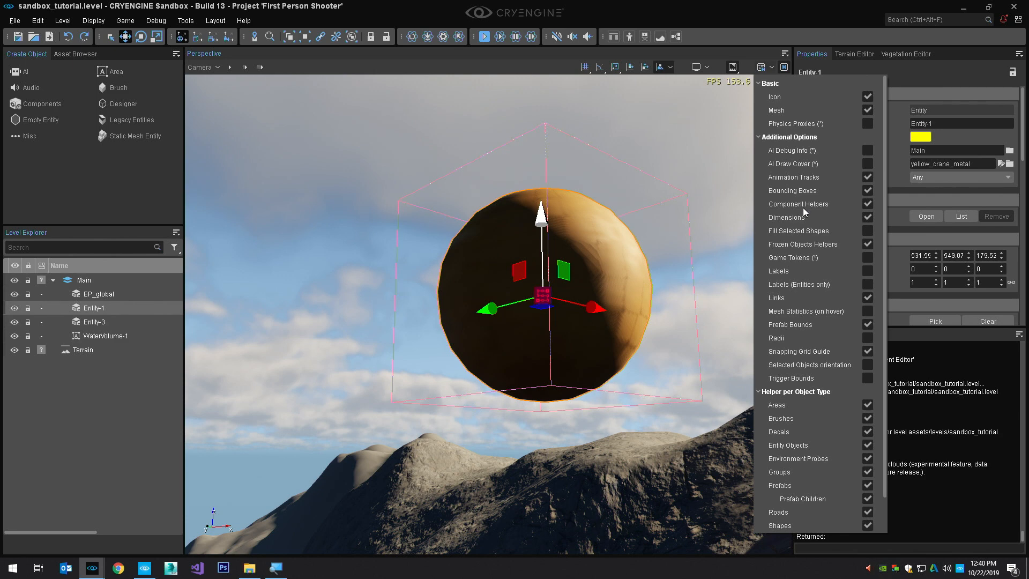
{"action": "left_click", "coordinate": [618, 76]}
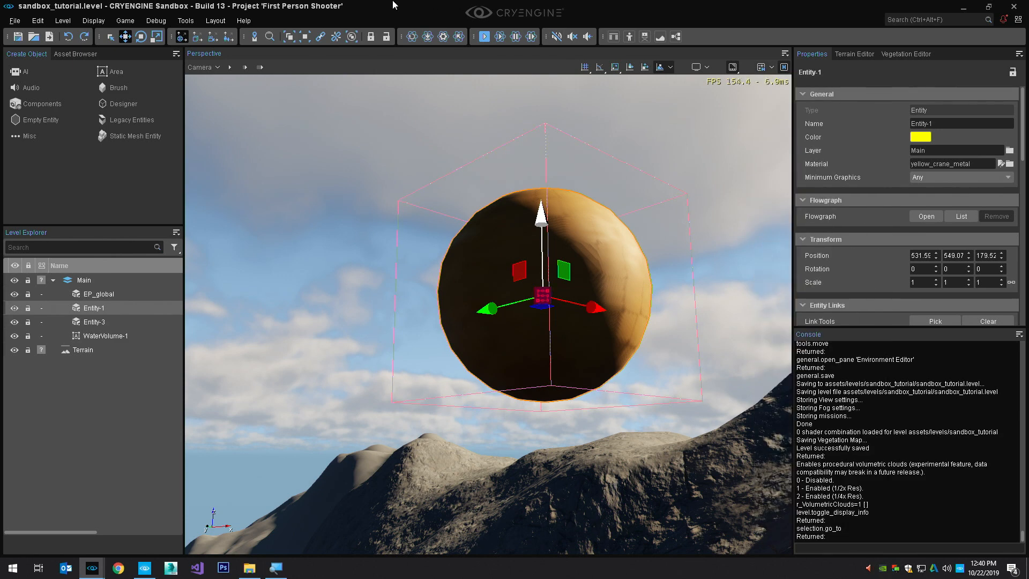
Open the Console Commands reference list from the Console's help
{"action": "left_click", "coordinate": [1020, 334]}
{"action": "mouse_move", "coordinate": [971, 387]}
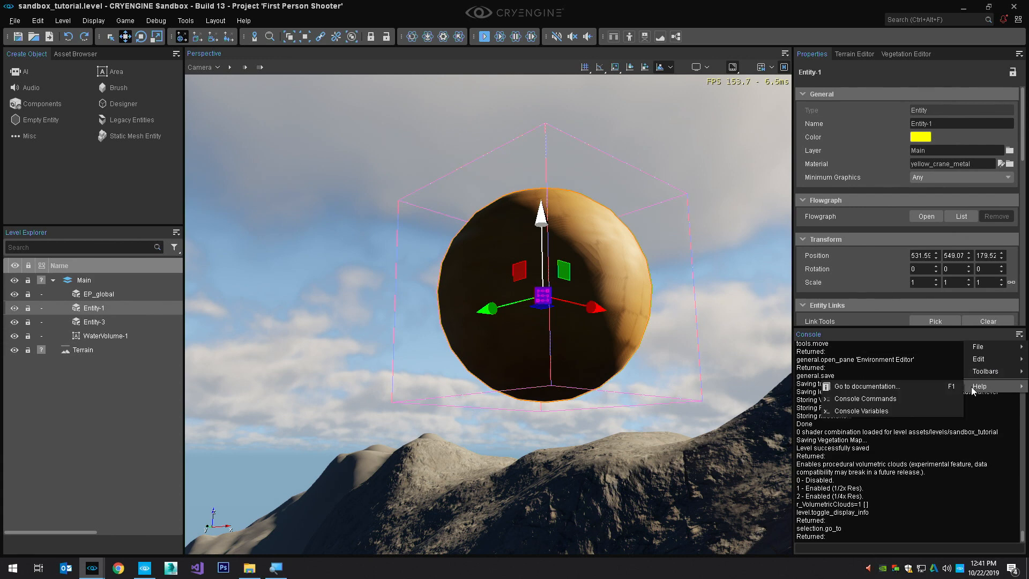
{"action": "left_click", "coordinate": [941, 399]}
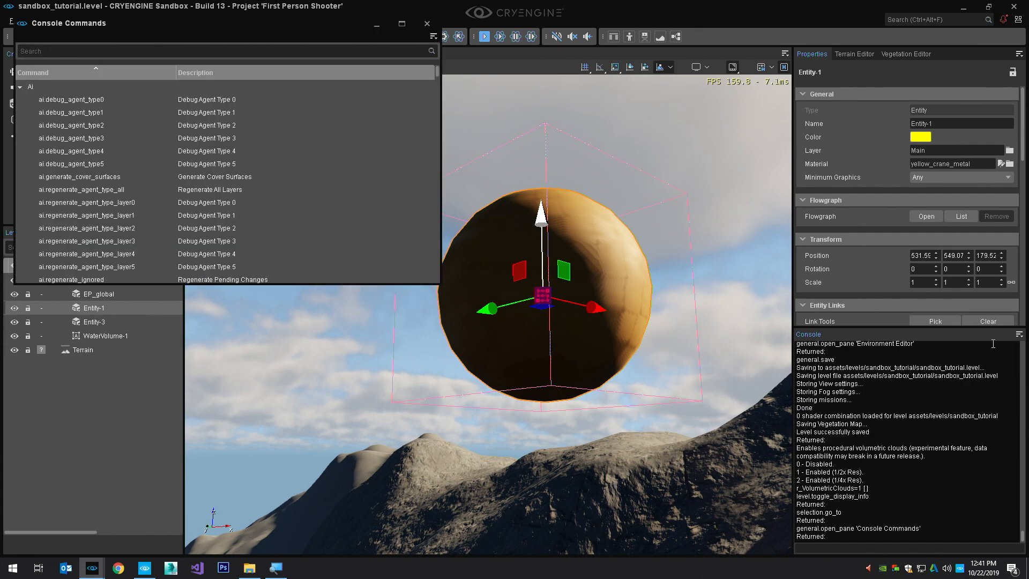
{"action": "left_click", "coordinate": [1019, 334]}
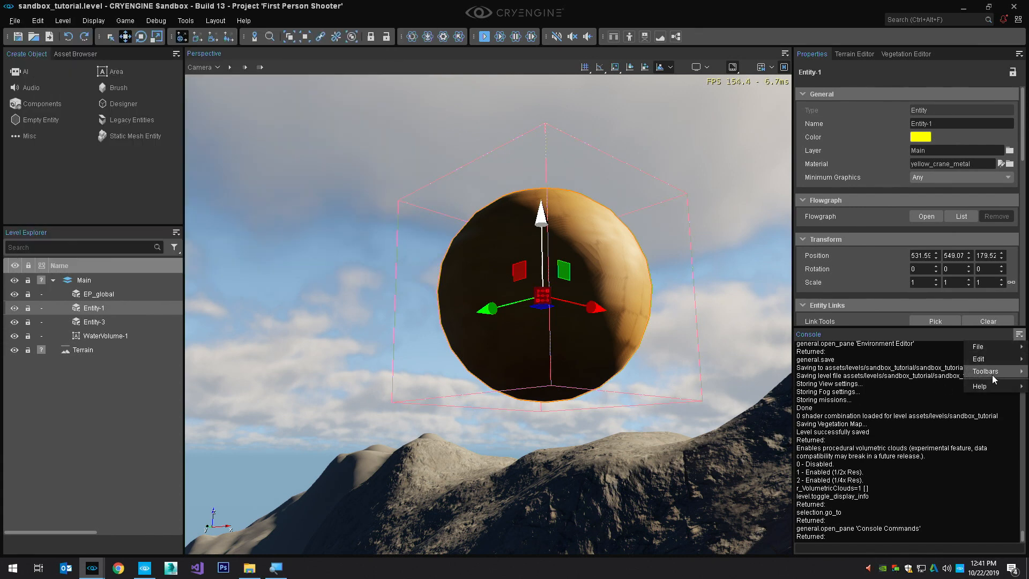
{"action": "mouse_move", "coordinate": [990, 384]}
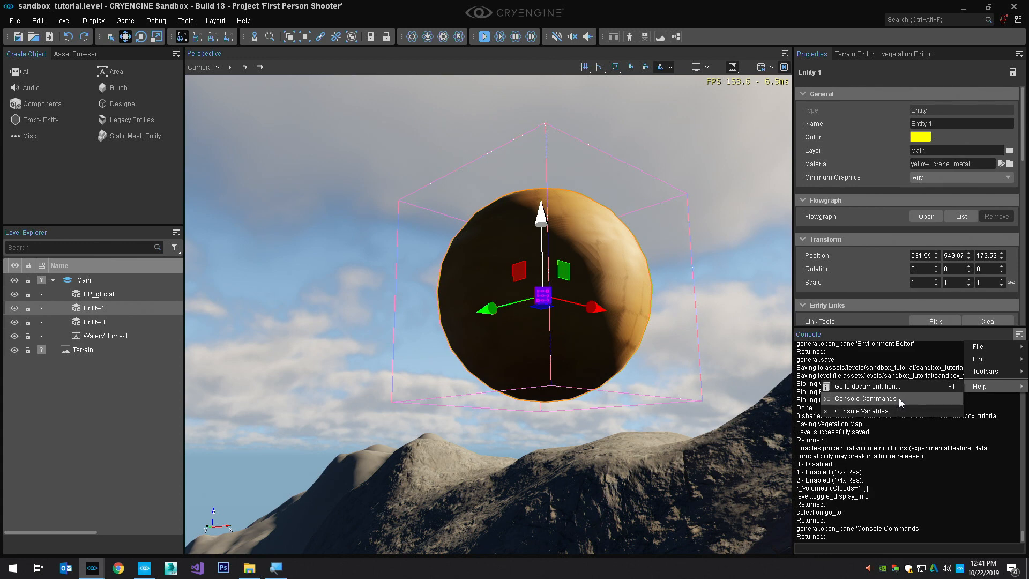
{"action": "key", "text": "alt+Tab"}
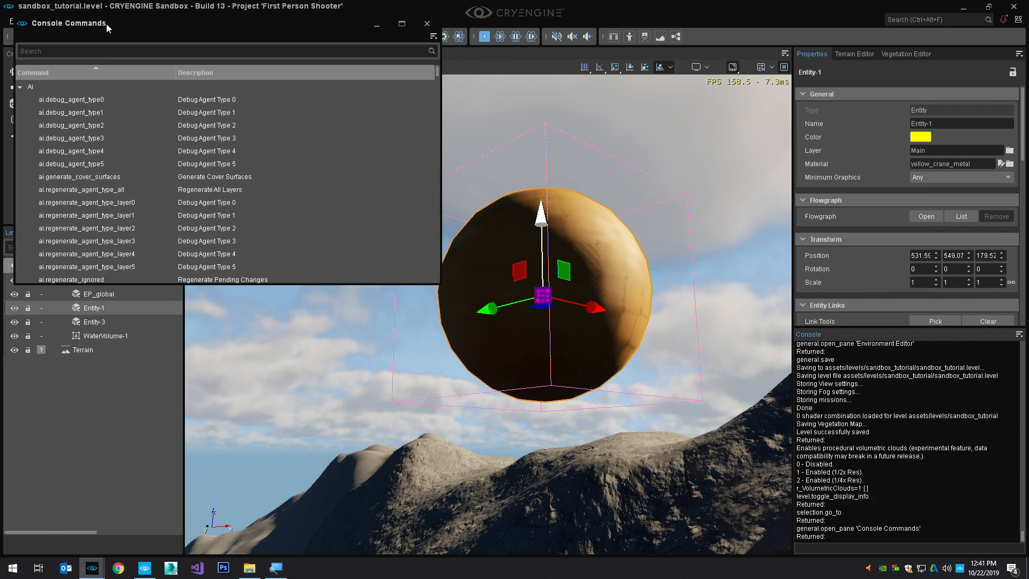
{"action": "left_click_drag", "start_coordinate": [106, 24], "coordinate": [107, 33]}
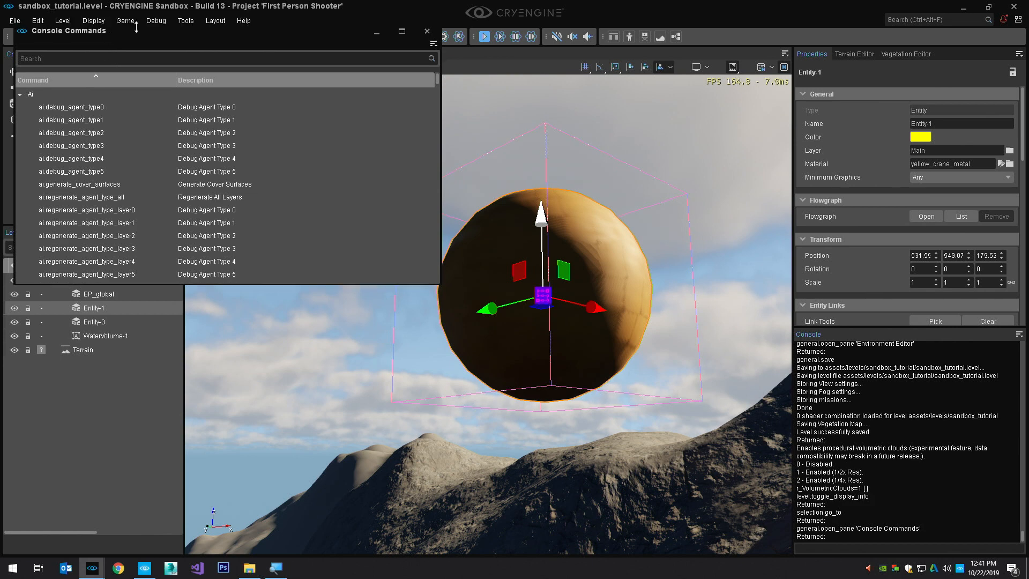
Collapse the Ai, Asset, Camera, Custom, Designer, Editor and Entity groups, enlarge the Console Commands window, and review the remaining commands
{"action": "left_click", "coordinate": [19, 97]}
{"action": "left_click", "coordinate": [20, 110]}
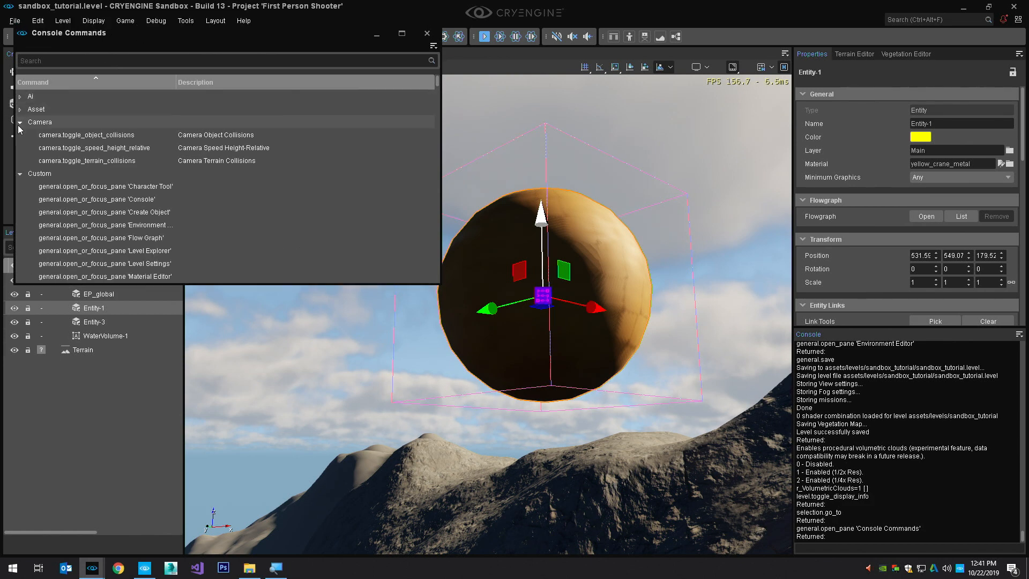
{"action": "left_click", "coordinate": [19, 123]}
{"action": "left_click", "coordinate": [19, 135]}
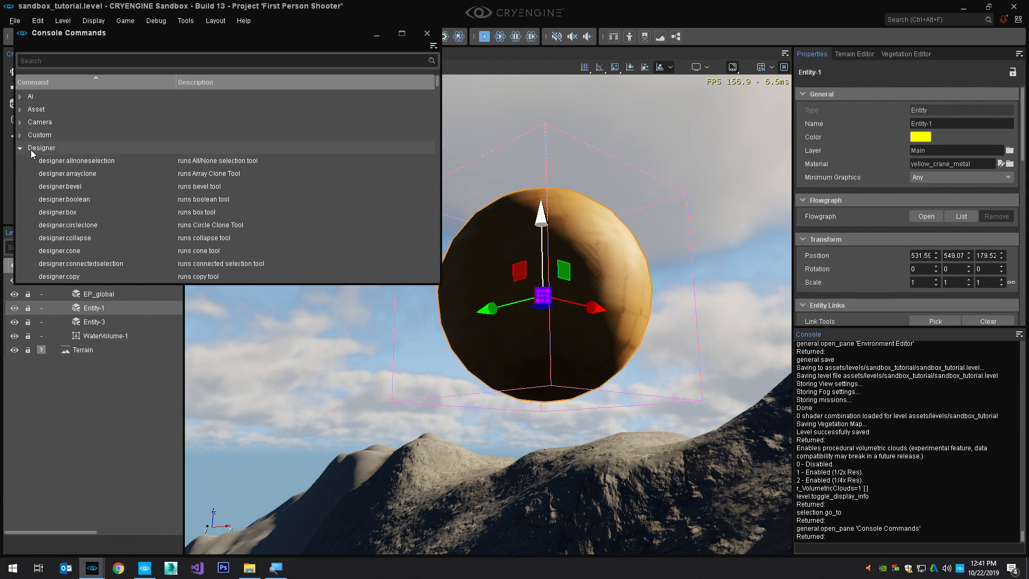
{"action": "left_click", "coordinate": [21, 147]}
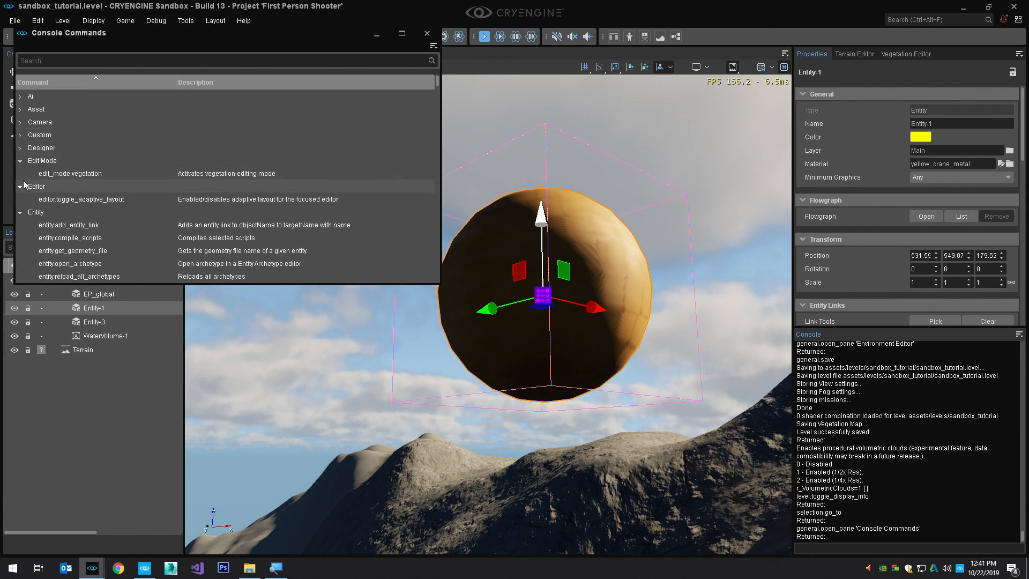
{"action": "left_click", "coordinate": [24, 185]}
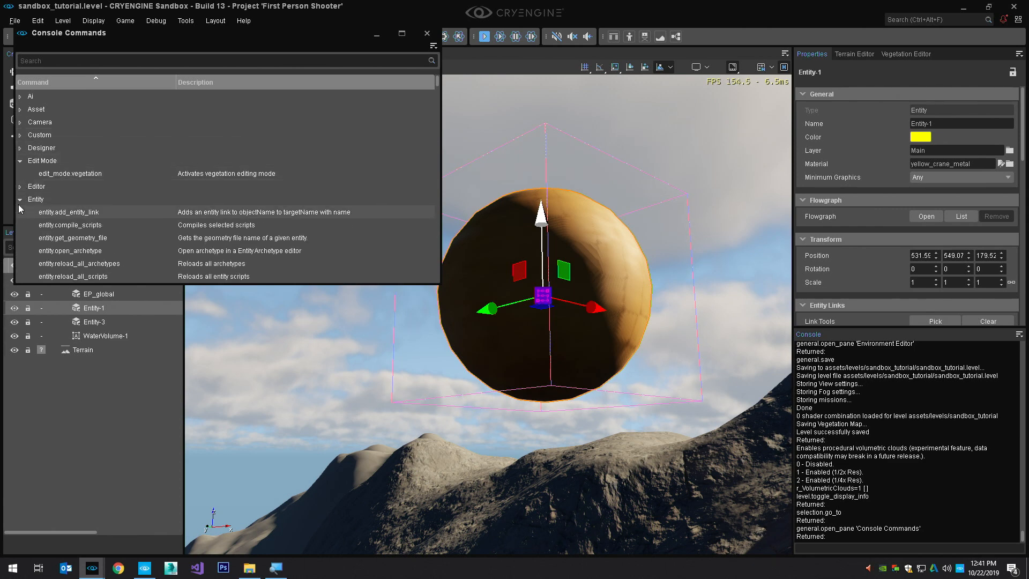
{"action": "left_click", "coordinate": [19, 200]}
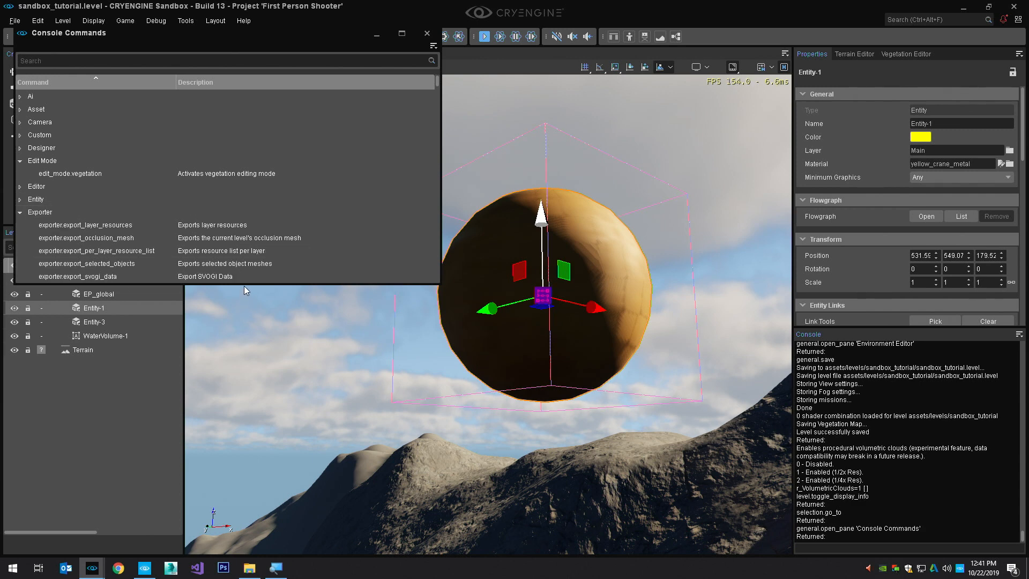
{"action": "left_click_drag", "start_coordinate": [244, 284], "coordinate": [244, 486]}
{"action": "scroll", "coordinate": [200, 289], "scroll_direction": "down", "scroll_amount": 1}
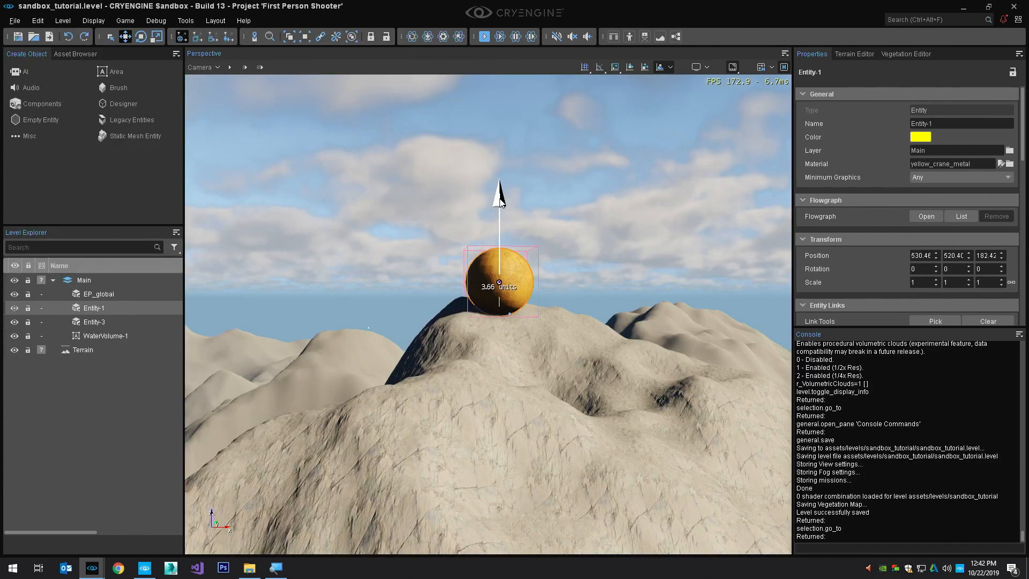
Open the Material Editor Legacy and dock it as a tab beside the Vegetation Editor
{"action": "key", "text": "z"}
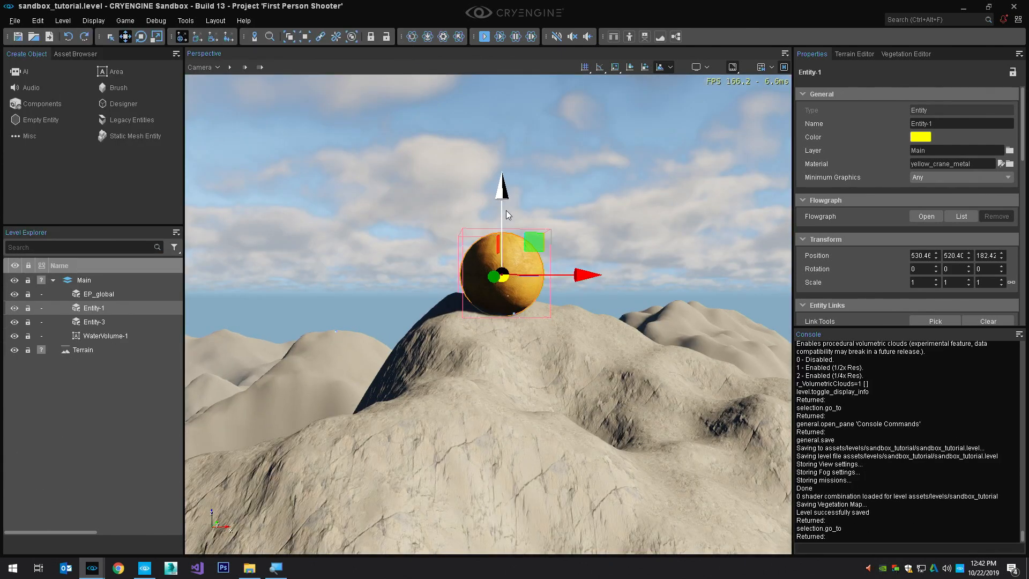
{"action": "key", "text": "d"}
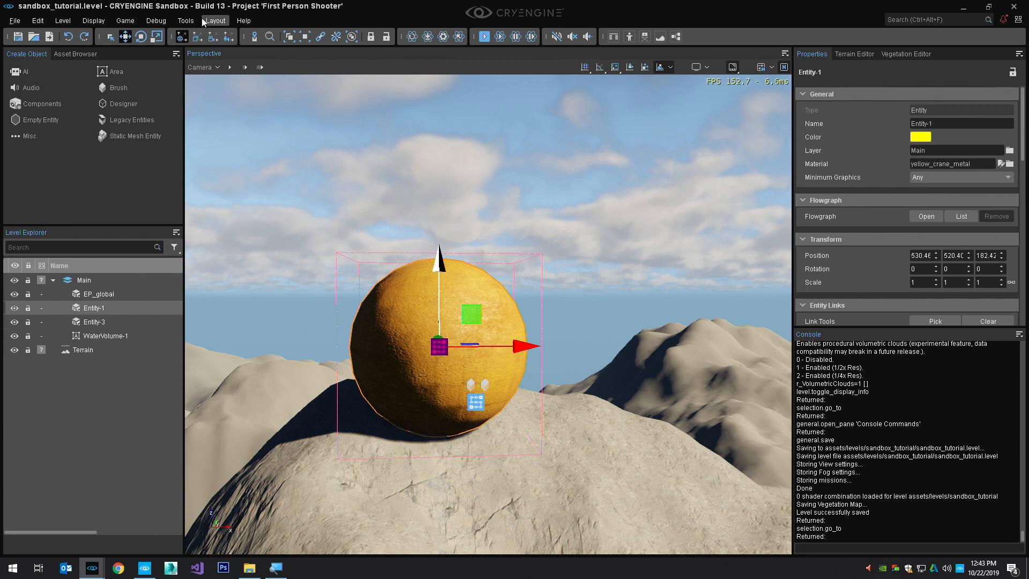
{"action": "left_click", "coordinate": [185, 20]}
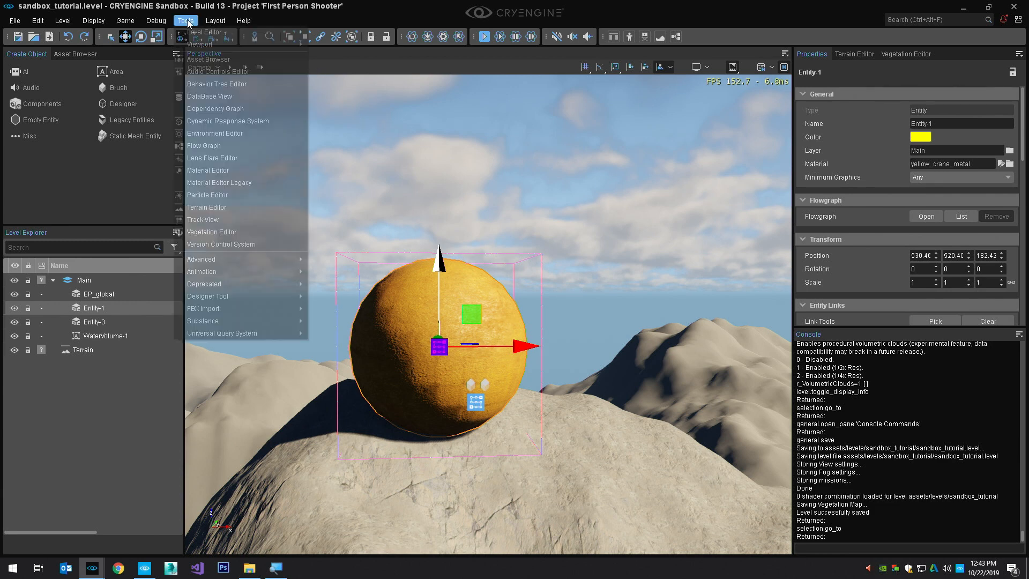
{"action": "left_click", "coordinate": [217, 182]}
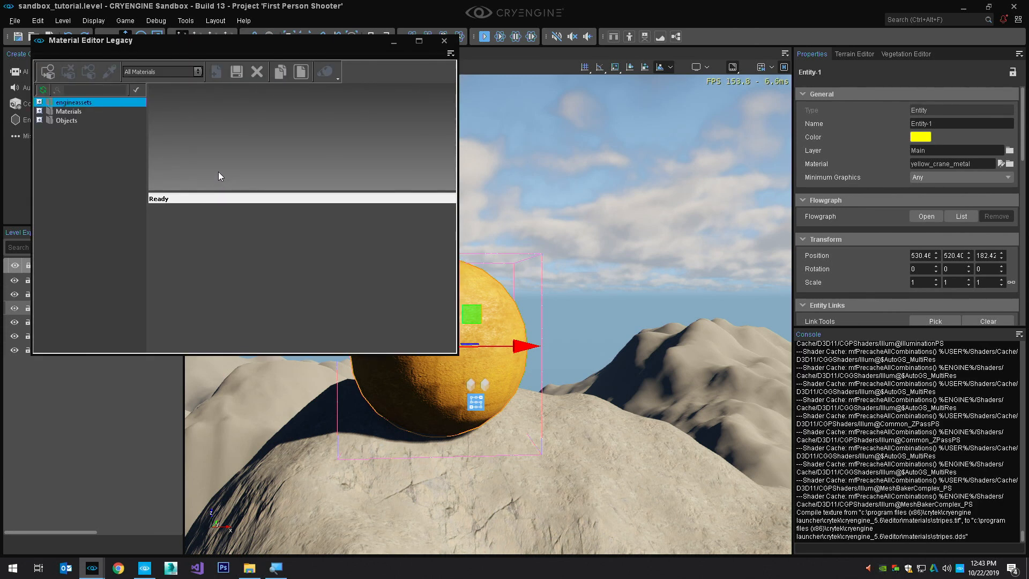
{"action": "left_click_drag", "start_coordinate": [157, 42], "coordinate": [89, 391]}
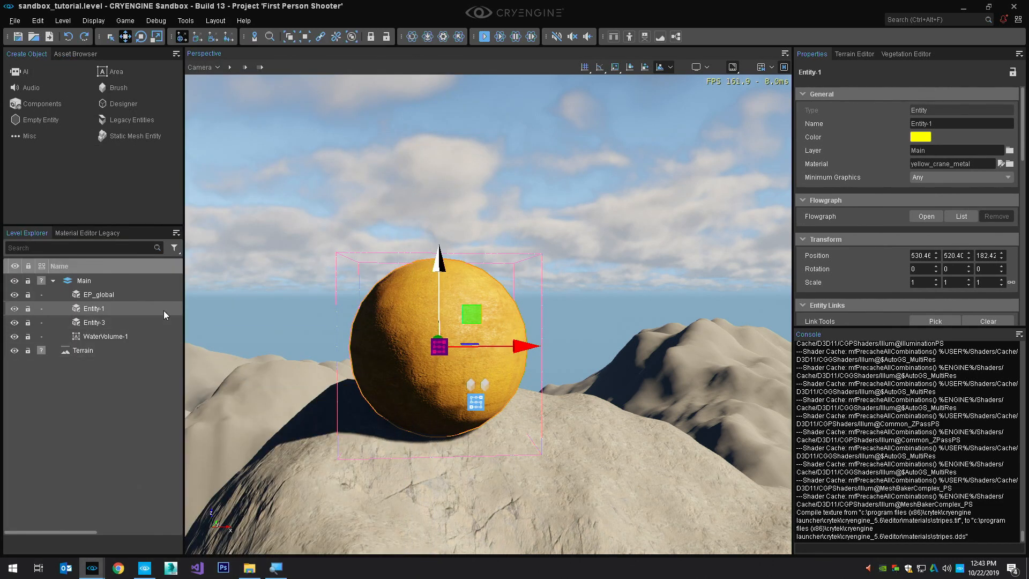
{"action": "left_click_drag", "start_coordinate": [184, 290], "coordinate": [261, 291]}
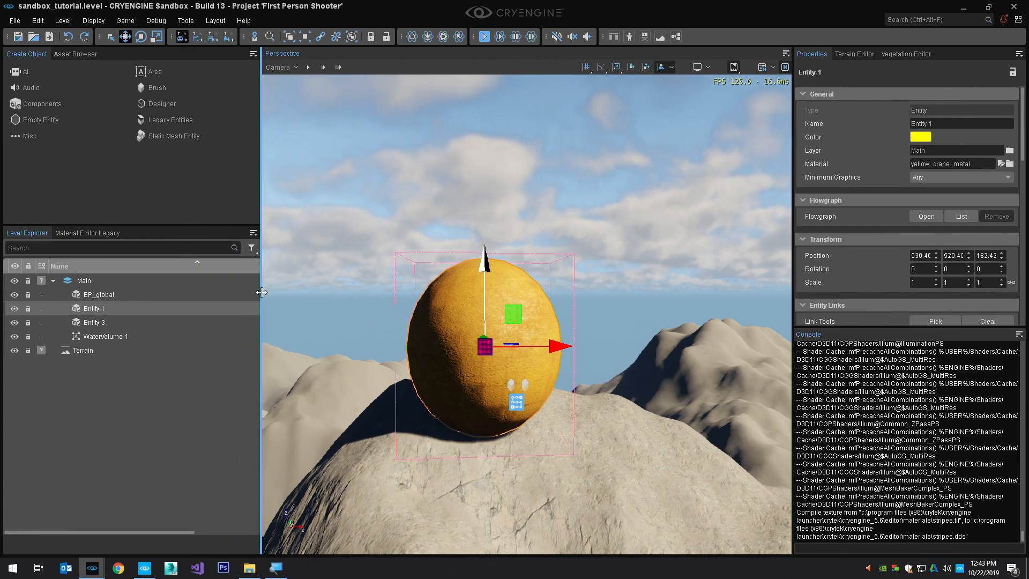
{"action": "left_click_drag", "start_coordinate": [261, 291], "coordinate": [245, 291]}
{"action": "left_click_drag", "start_coordinate": [87, 233], "coordinate": [913, 186]}
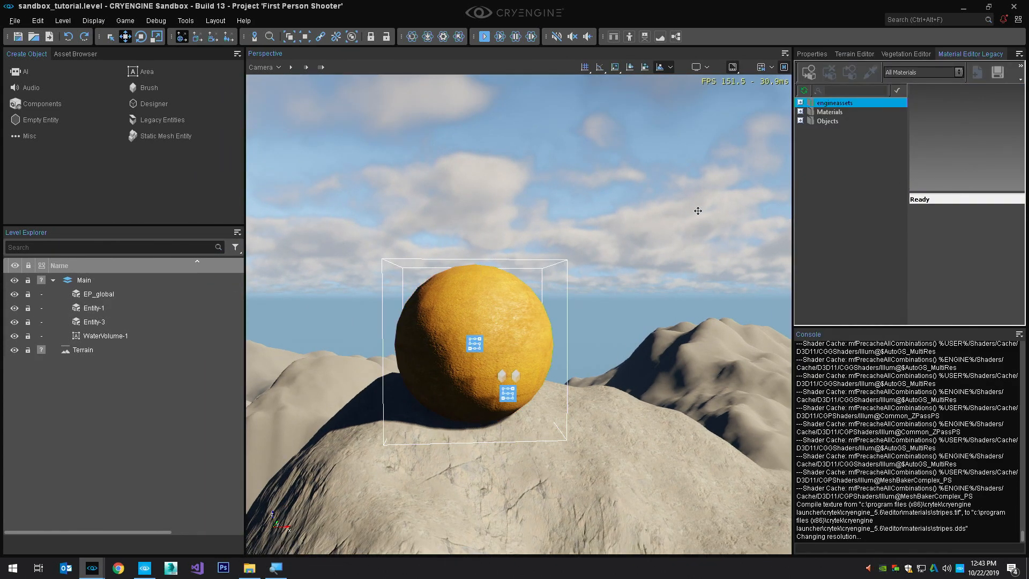
Widen and heighten the docked Material Editor Legacy pane, with the sphere Entity-1 selected in the viewport
{"action": "left_click_drag", "start_coordinate": [794, 174], "coordinate": [570, 177]}
{"action": "left_click", "coordinate": [397, 370]}
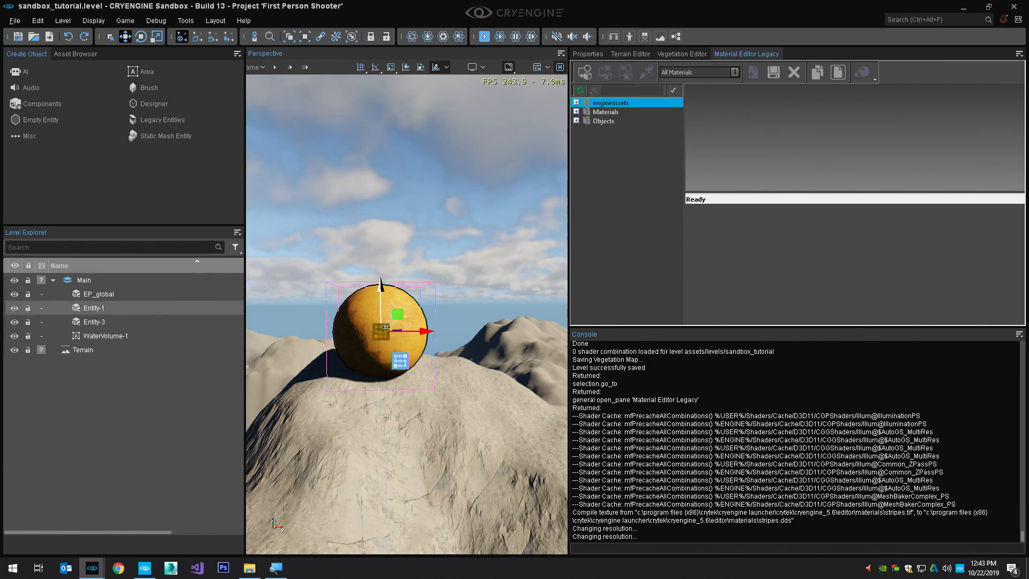
{"action": "left_click_drag", "start_coordinate": [672, 333], "coordinate": [673, 502]}
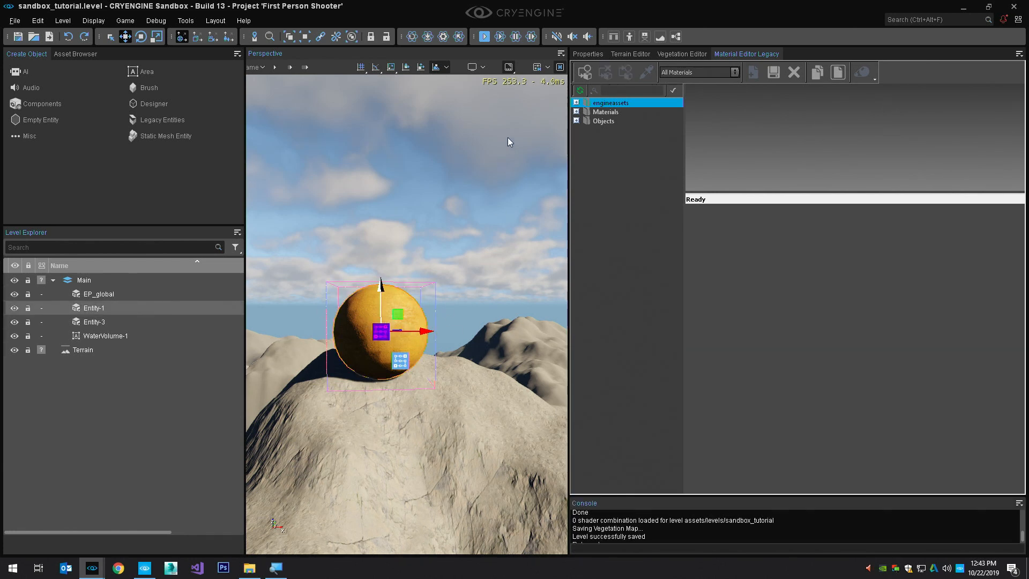
Load the selected sphere's yellow_crane_metal material into the Material Editor Legacy and preview its Diffuse texture map
{"action": "left_click", "coordinate": [616, 76]}
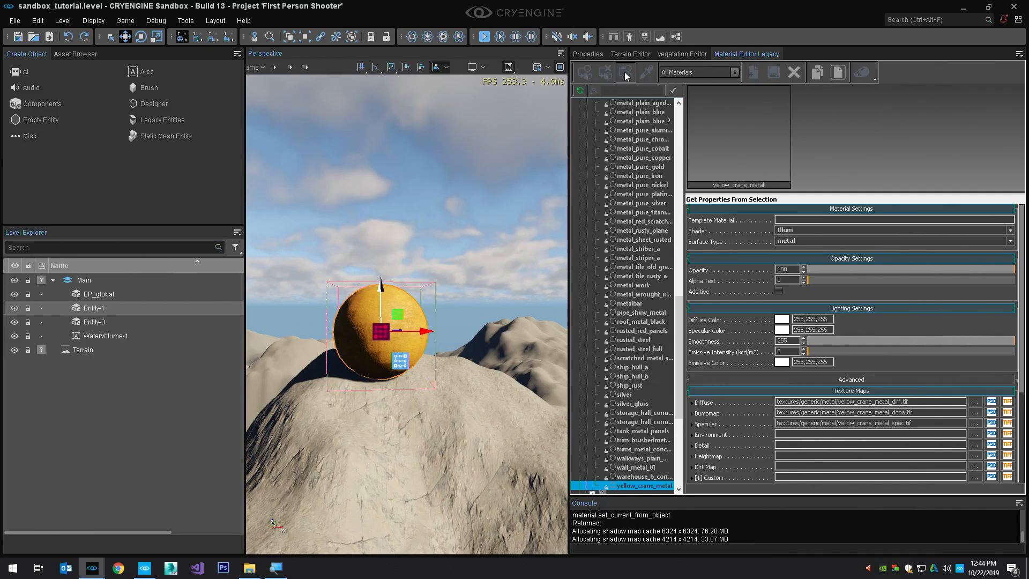
{"action": "left_click_drag", "start_coordinate": [686, 159], "coordinate": [729, 170]}
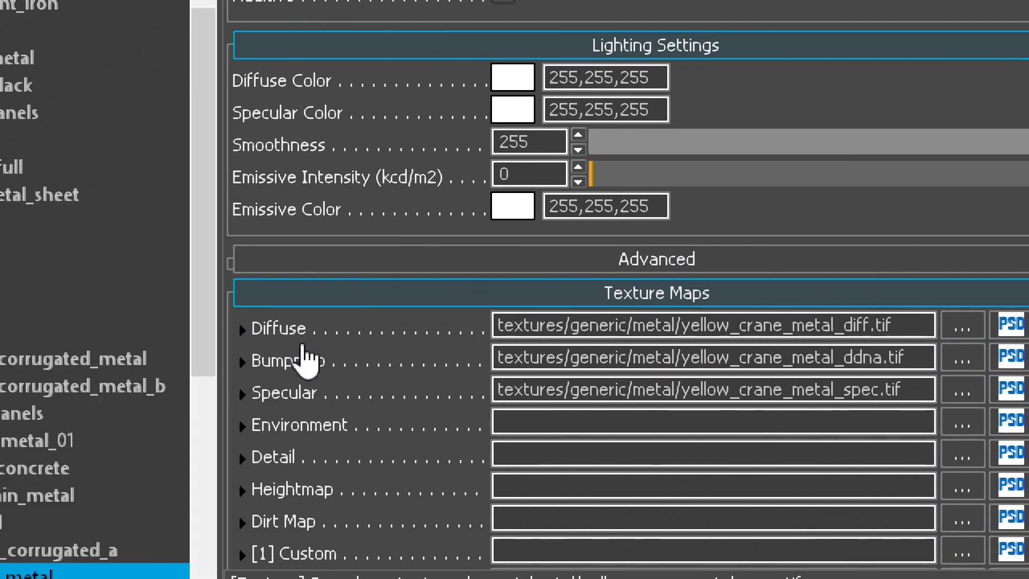
{"action": "mouse_move", "coordinate": [286, 322]}
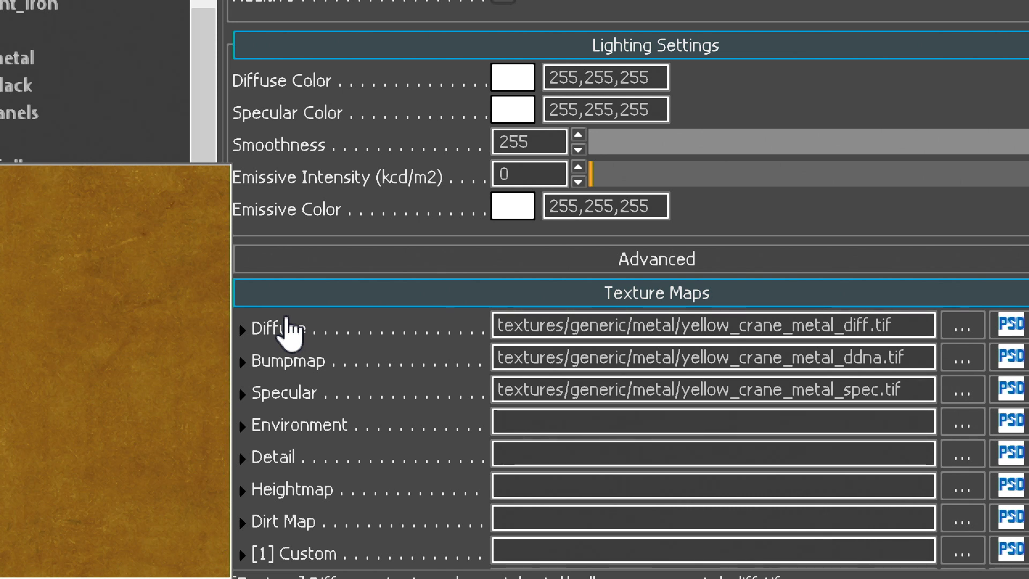
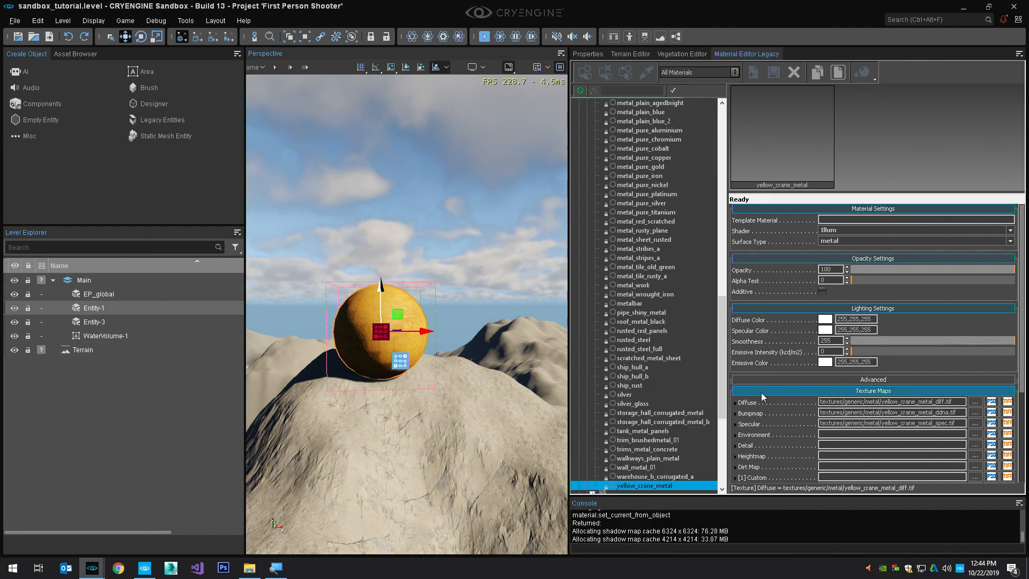
Collapse the metal materials, expand the glass group under generic, and load the glass_hex material for inspection
{"action": "mouse_move", "coordinate": [749, 407]}
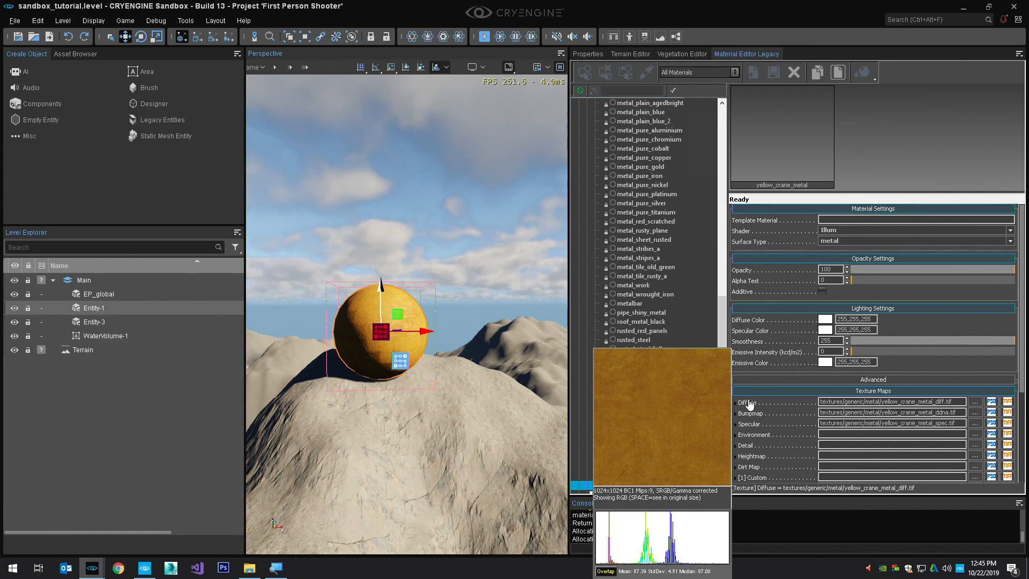
{"action": "scroll", "coordinate": [643, 259], "scroll_direction": "up", "scroll_amount": 8}
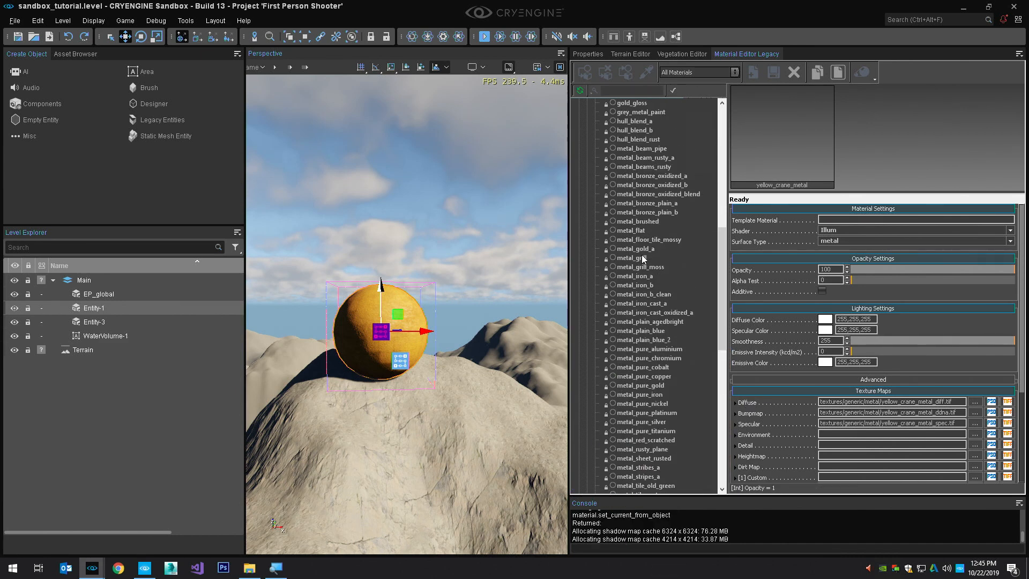
{"action": "scroll", "coordinate": [643, 259], "scroll_direction": "up", "scroll_amount": 3}
{"action": "scroll", "coordinate": [643, 256], "scroll_direction": "up", "scroll_amount": 11}
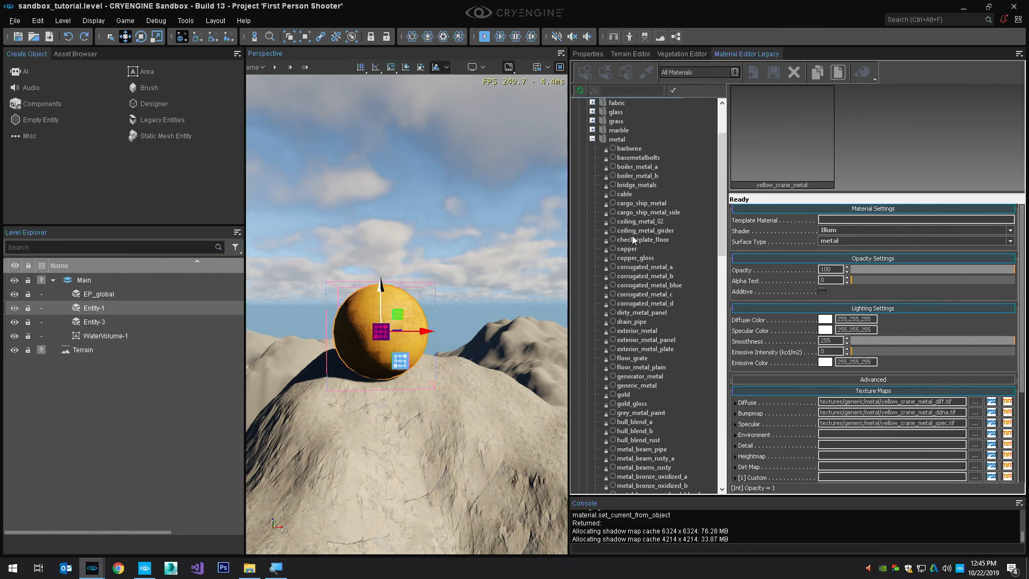
{"action": "left_click", "coordinate": [592, 221]}
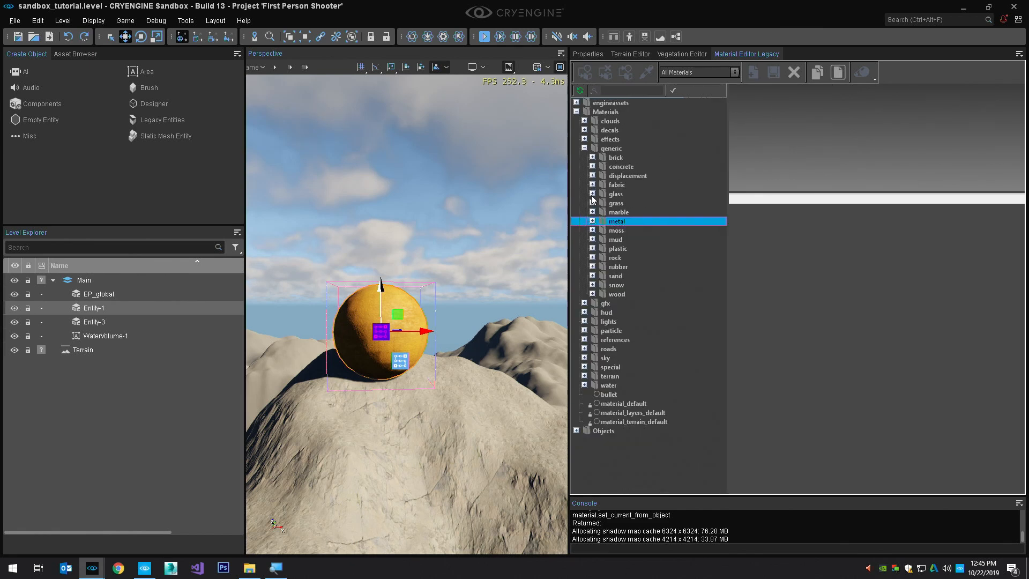
{"action": "left_click", "coordinate": [592, 193]}
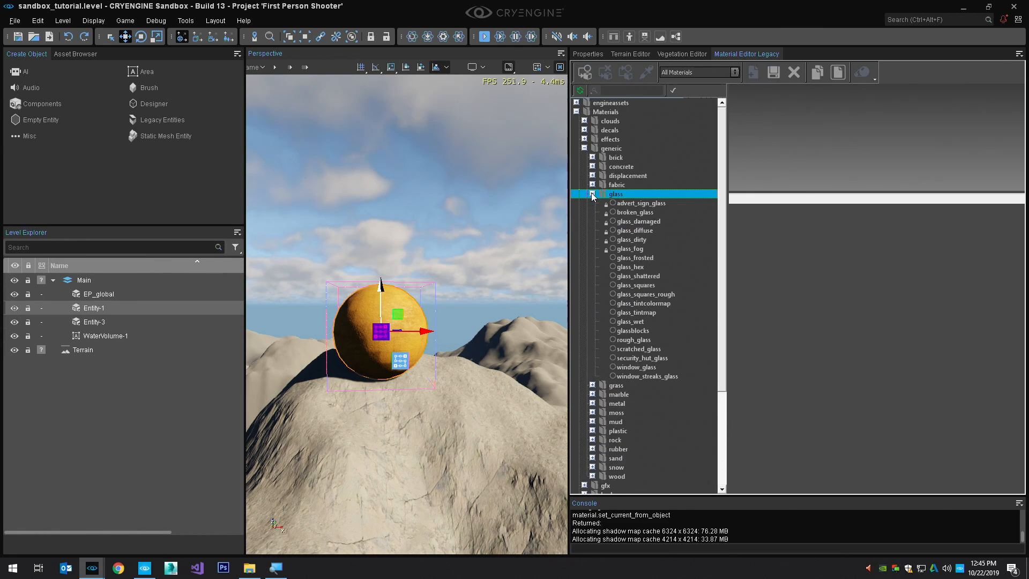
{"action": "left_click", "coordinate": [631, 267]}
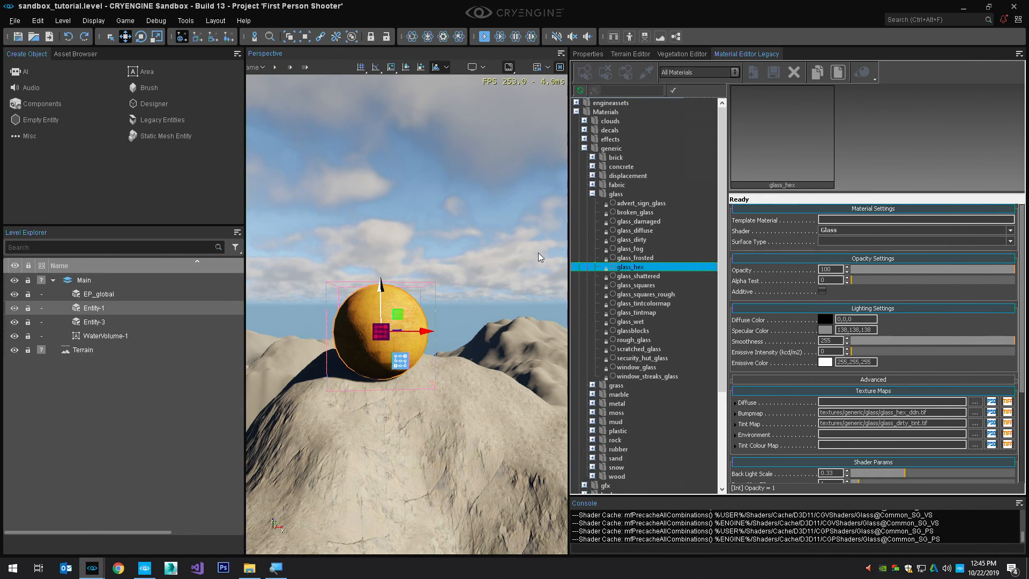
Assign the glass_squares material from the generic glass folder to the Mesh component of the sphere Entity-1
{"action": "right_click_drag", "start_coordinate": [533, 208], "coordinate": [557, 212]}
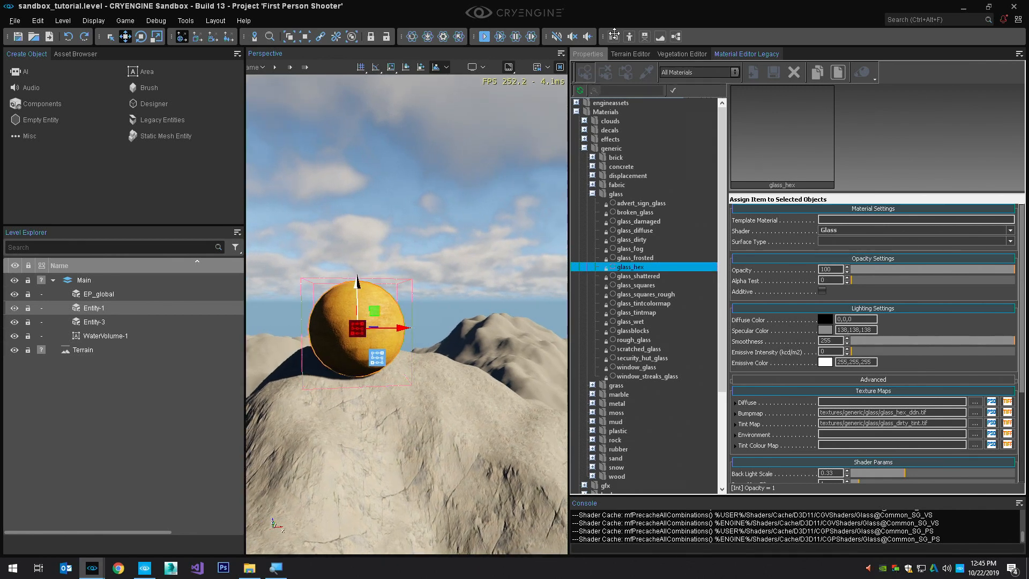
{"action": "left_click", "coordinate": [588, 54]}
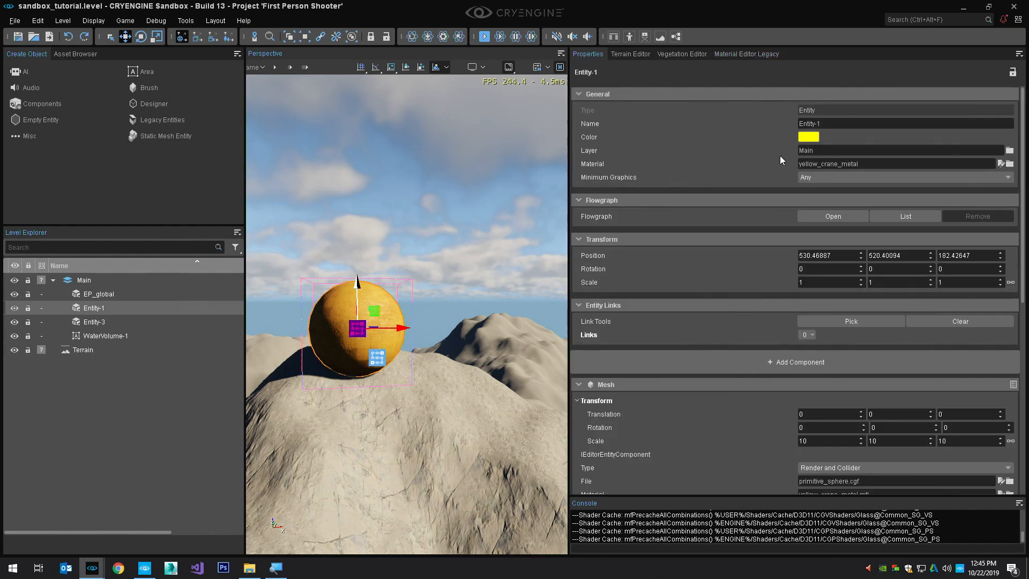
{"action": "left_click", "coordinate": [862, 165]}
{"action": "key", "text": "Return"}
{"action": "scroll", "coordinate": [923, 454], "scroll_direction": "down", "scroll_amount": 2}
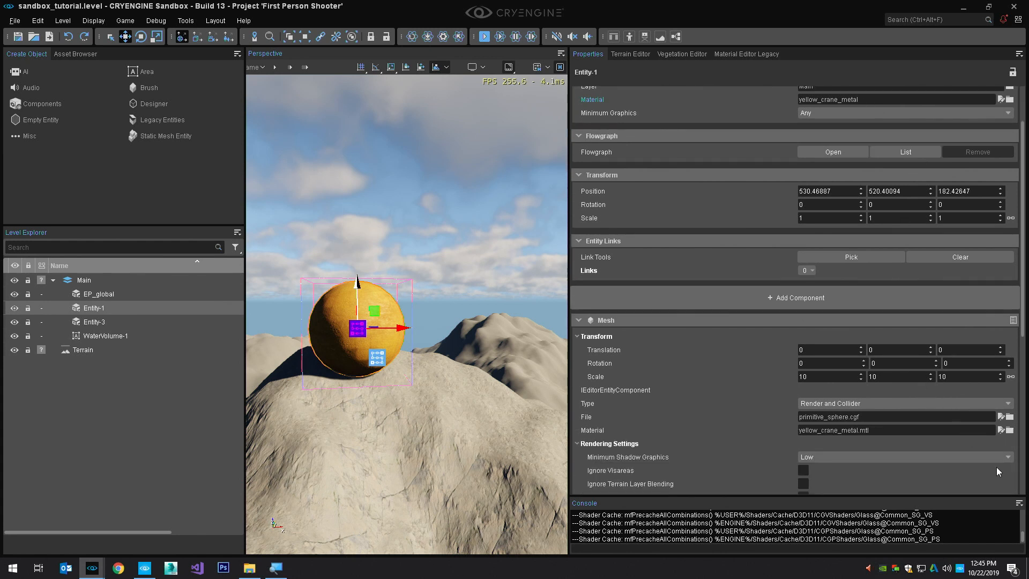
{"action": "left_click", "coordinate": [1010, 430]}
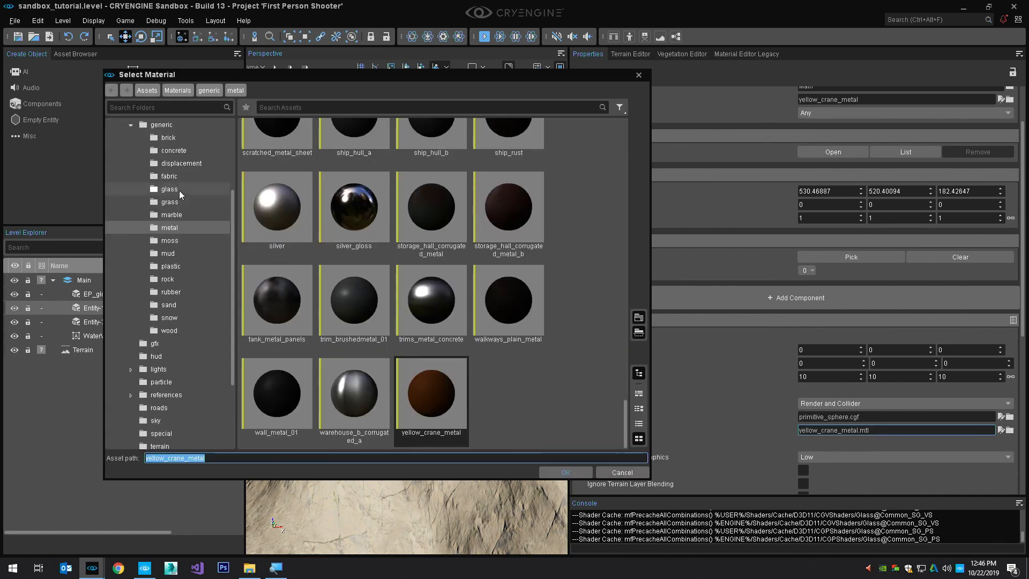
{"action": "left_click", "coordinate": [156, 190]}
{"action": "left_click", "coordinate": [369, 220]}
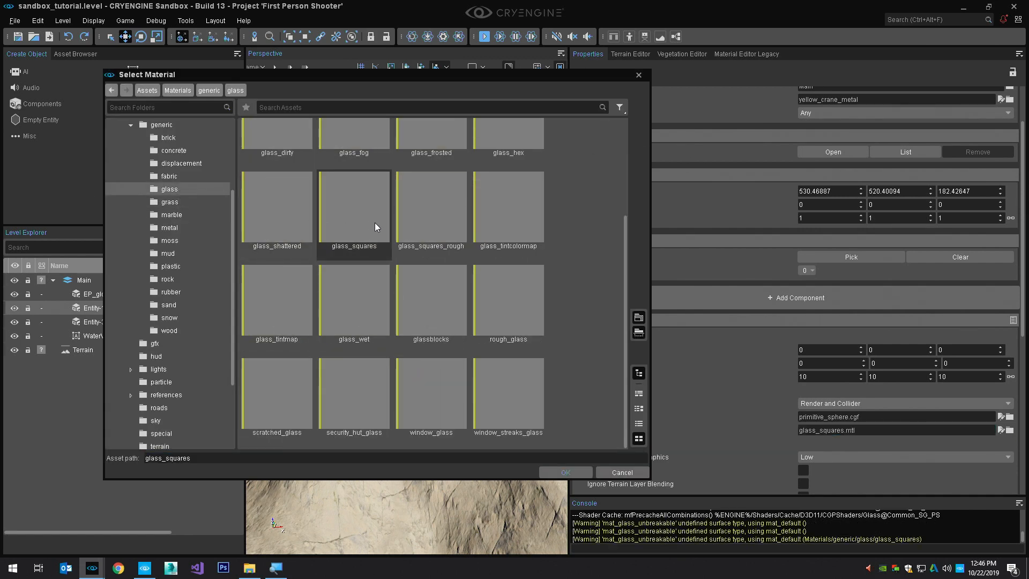
{"action": "double_click", "coordinate": [374, 223]}
Examine the glass sphere up close and from a distance, and clear the selection
{"action": "right_click_drag", "start_coordinate": [503, 233], "coordinate": [496, 239]}
{"action": "scroll", "coordinate": [497, 230], "scroll_direction": "up", "scroll_amount": 4}
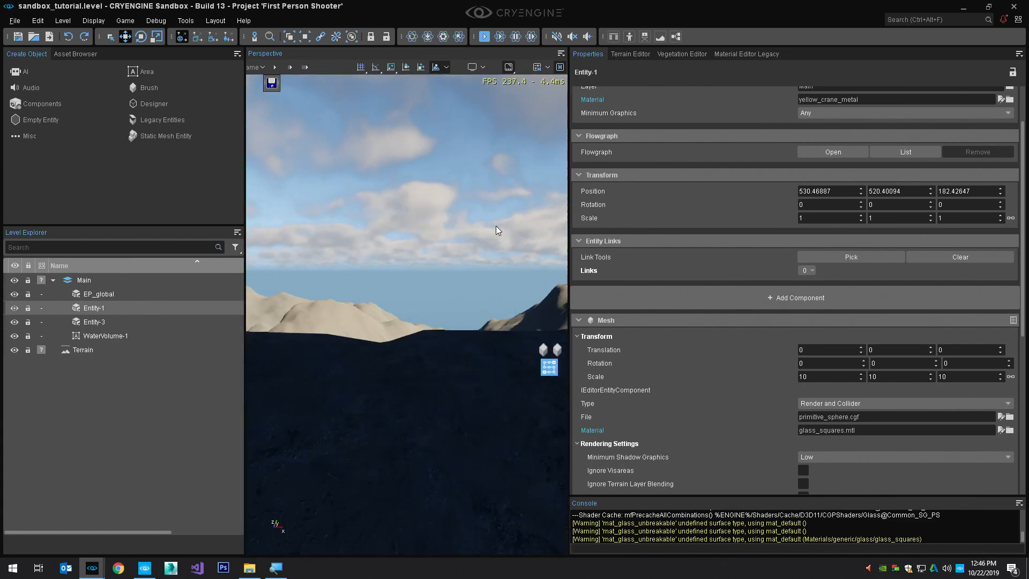
{"action": "scroll", "coordinate": [497, 226], "scroll_direction": "down", "scroll_amount": 3}
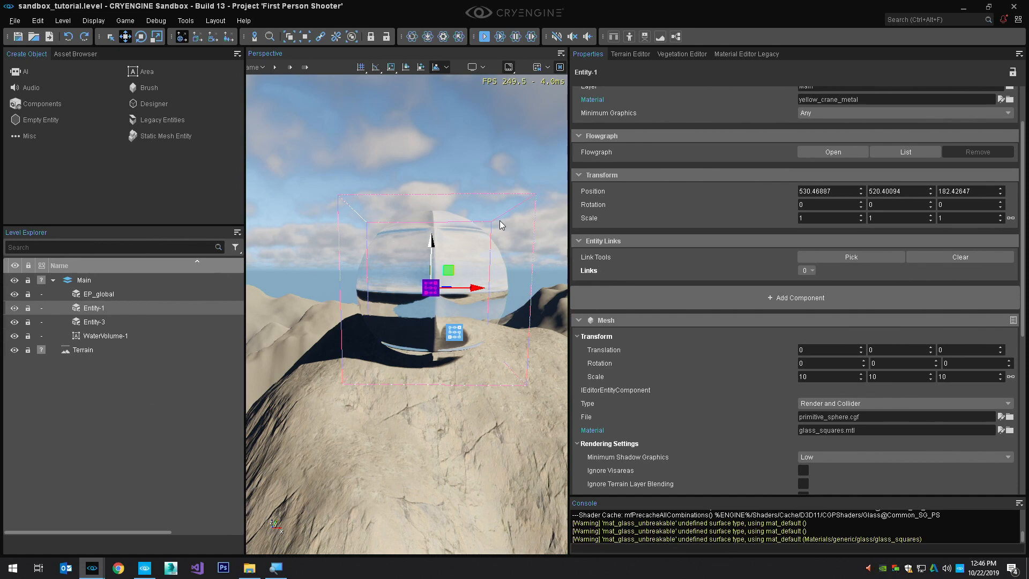
{"action": "left_click", "coordinate": [501, 224]}
{"action": "scroll", "coordinate": [384, 192], "scroll_direction": "down", "scroll_amount": 8}
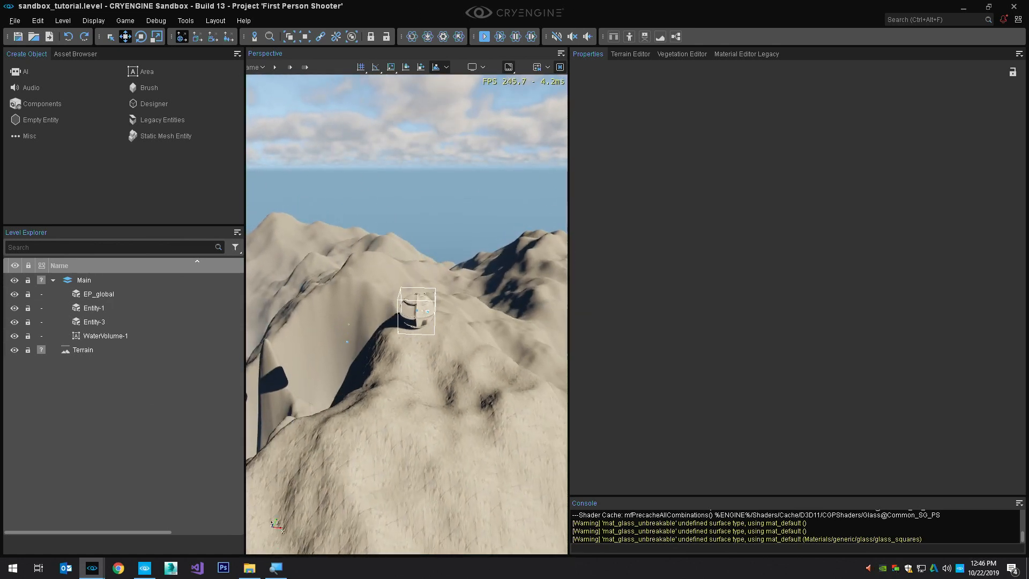
Fly the camera to another mountain slope while trying the fullscreen viewport, and restore the windowed layout
{"action": "right_click_drag", "start_coordinate": [383, 191], "coordinate": [342, 195]}
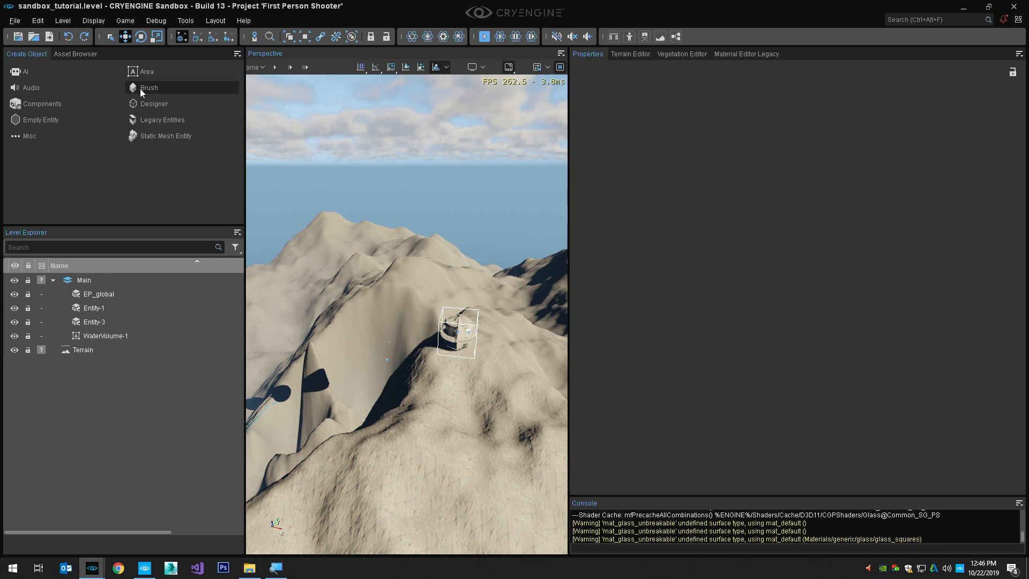
{"action": "right_click_drag", "start_coordinate": [410, 129], "coordinate": [453, 209]}
{"action": "key", "text": "F11"}
{"action": "key", "text": "w"}
{"action": "scroll", "coordinate": [443, 138], "scroll_direction": "up", "scroll_amount": 2}
{"action": "key", "text": "s"}
{"action": "key", "text": "F11"}
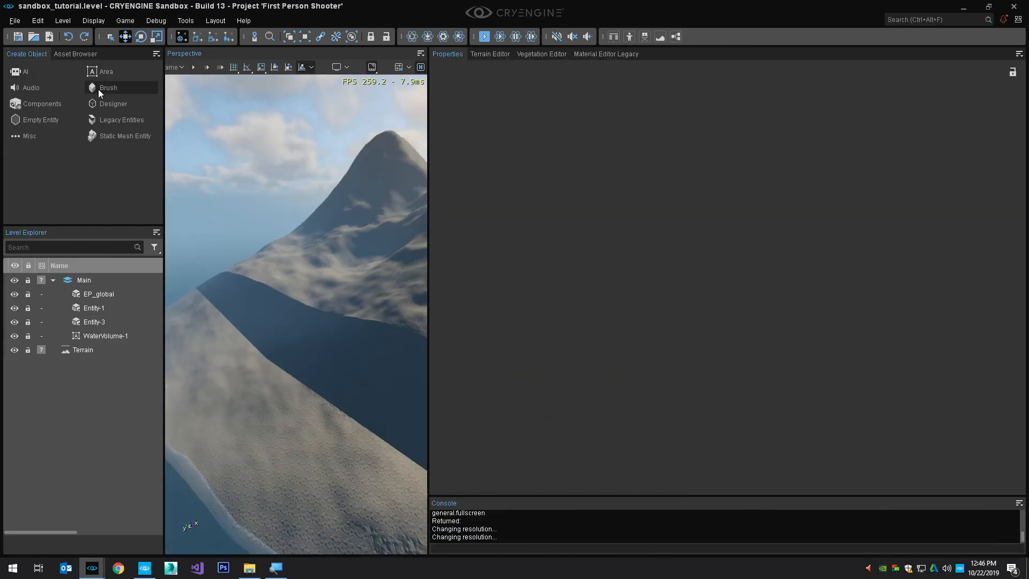
Browse the Brush library to Objects, architecture, buildings, hangar, enlarging the viewport and the Create Object pane along the way
{"action": "left_click", "coordinate": [99, 88]}
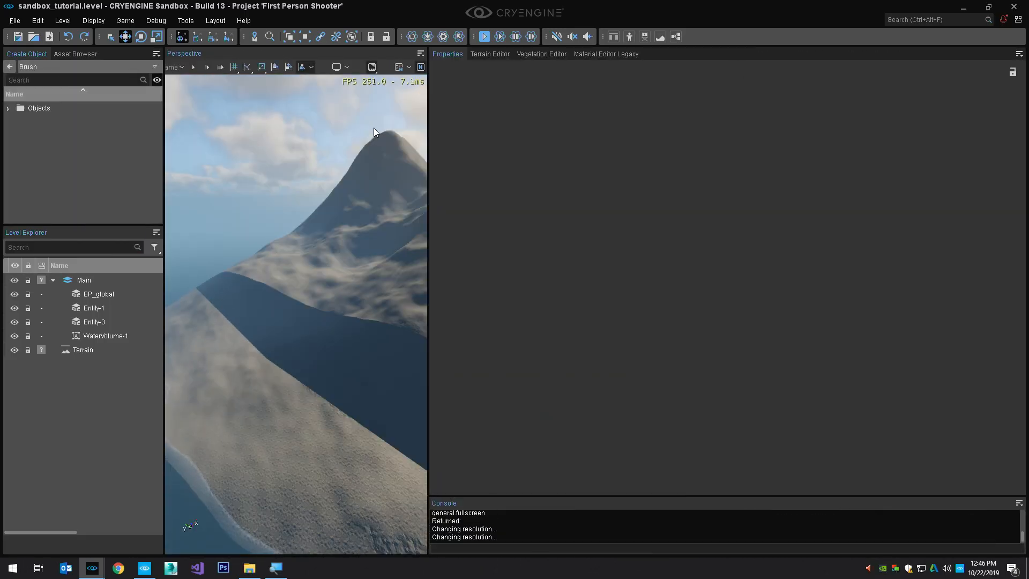
{"action": "left_click_drag", "start_coordinate": [428, 112], "coordinate": [618, 123]}
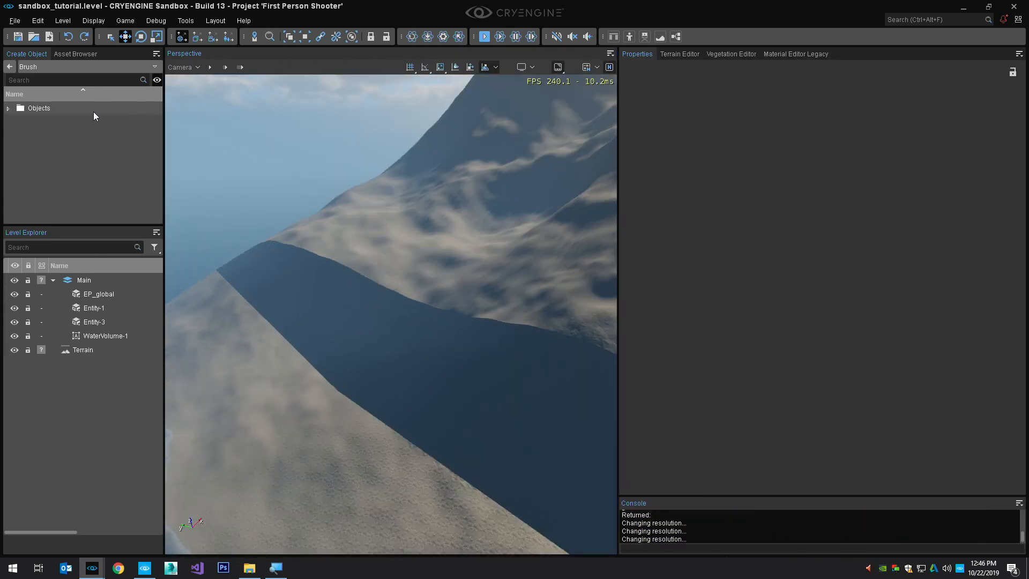
{"action": "left_click", "coordinate": [8, 108]}
{"action": "left_click", "coordinate": [19, 121]}
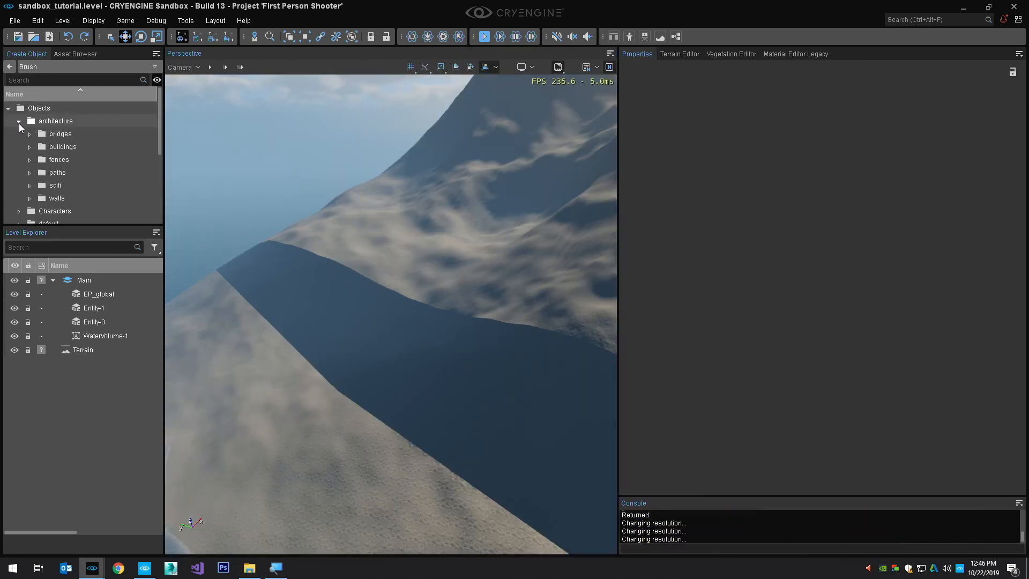
{"action": "left_click", "coordinate": [29, 147]}
{"action": "scroll", "coordinate": [53, 175], "scroll_direction": "down", "scroll_amount": 1}
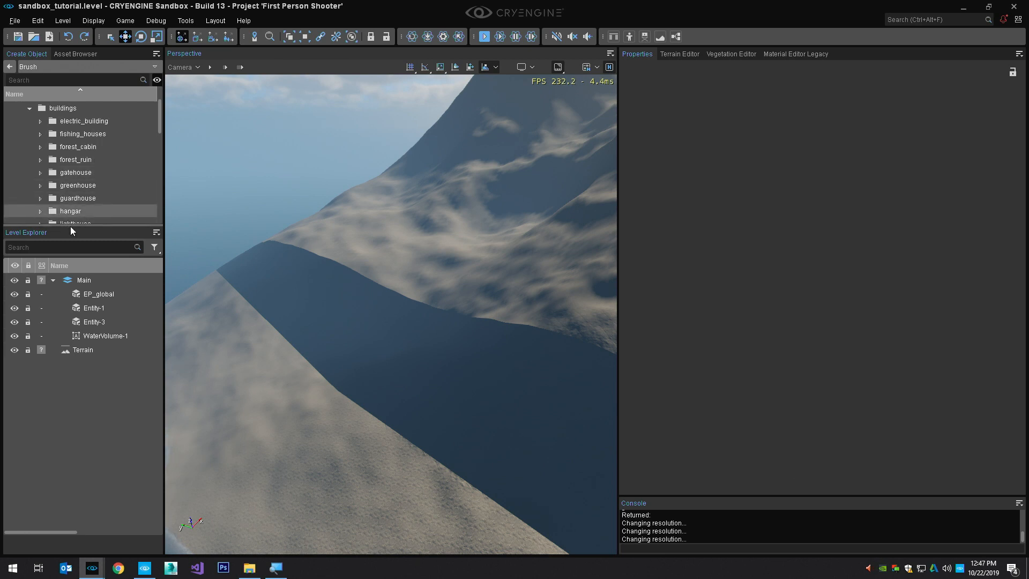
{"action": "left_click_drag", "start_coordinate": [71, 225], "coordinate": [65, 321]}
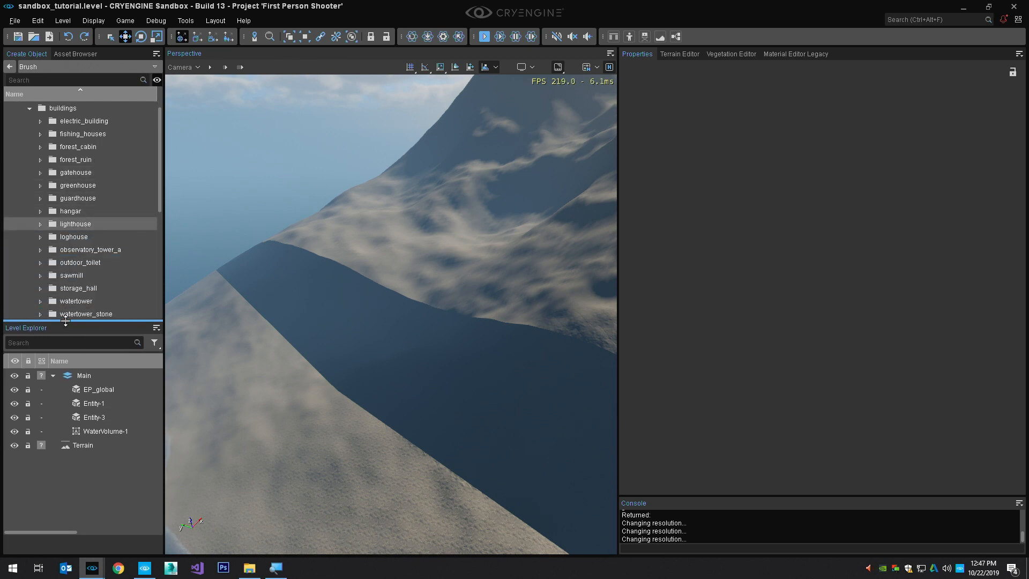
{"action": "left_click", "coordinate": [42, 212]}
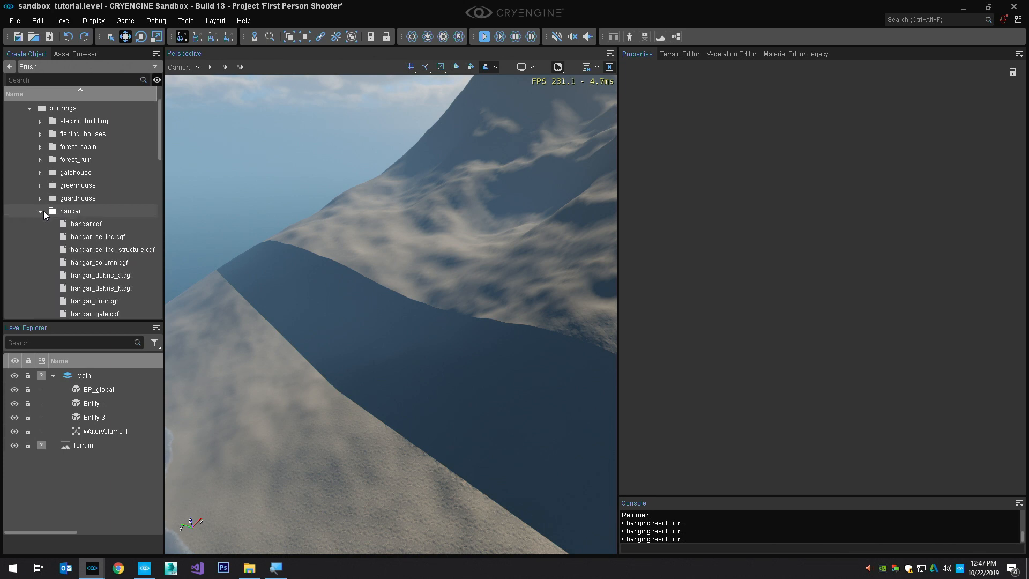
Preview the hangar.cgf brush and look through the other hangar parts in its folder
{"action": "left_click", "coordinate": [75, 224]}
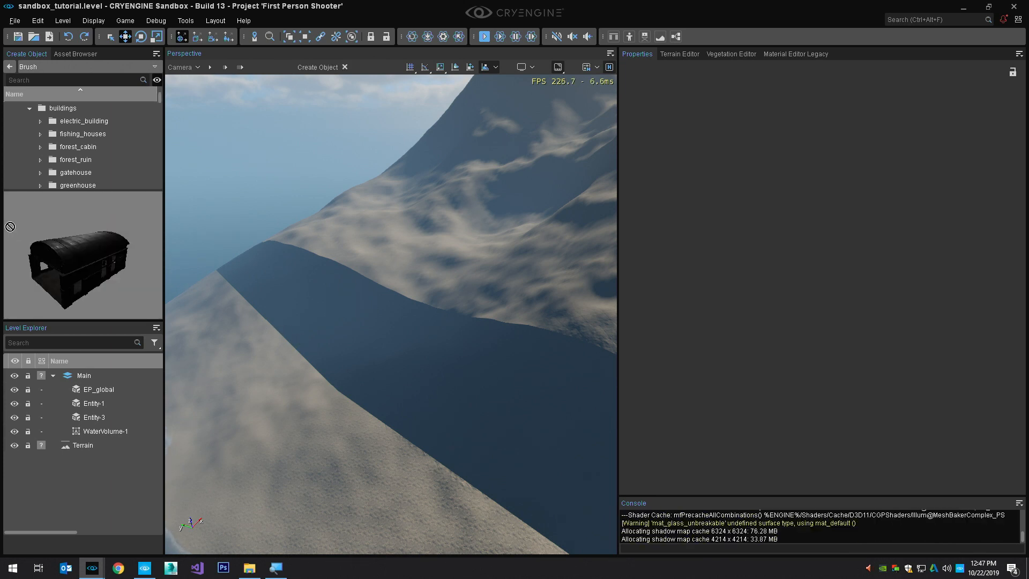
{"action": "left_click_drag", "start_coordinate": [11, 227], "coordinate": [72, 163]}
{"action": "scroll", "coordinate": [72, 159], "scroll_direction": "down", "scroll_amount": 3}
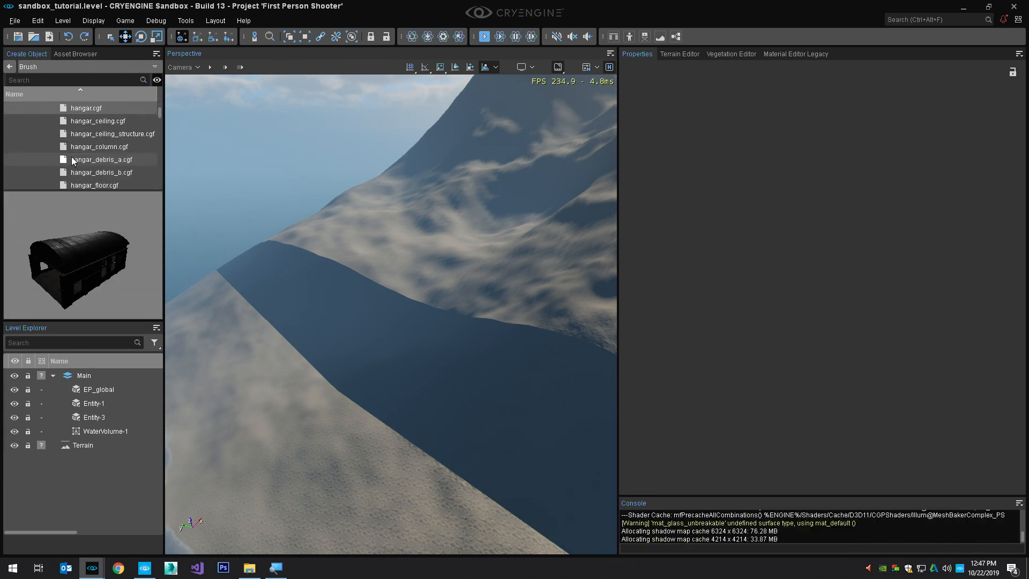
{"action": "scroll", "coordinate": [72, 159], "scroll_direction": "up", "scroll_amount": 1}
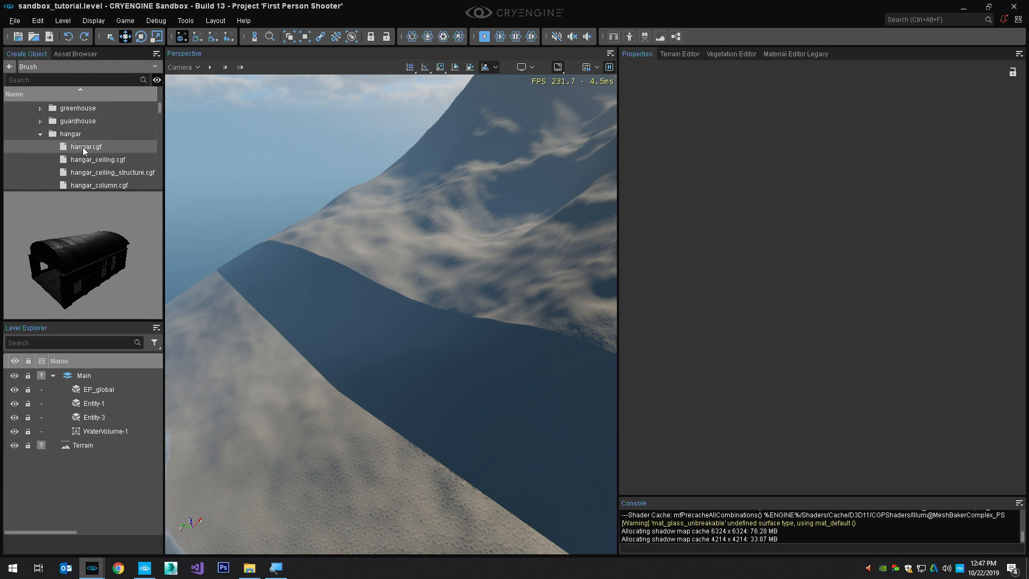
Turn on angle snapping and try out rotating a hangar.cgf brush over the mountain slope
{"action": "left_click", "coordinate": [76, 144]}
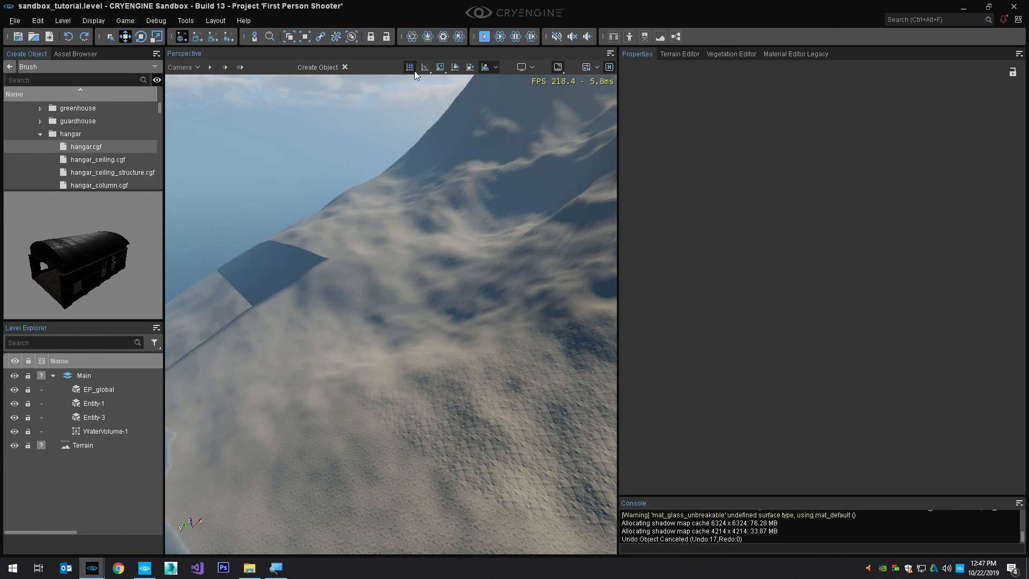
{"action": "left_click", "coordinate": [428, 69]}
{"action": "scroll", "coordinate": [326, 330], "scroll_direction": "up", "scroll_amount": 15}
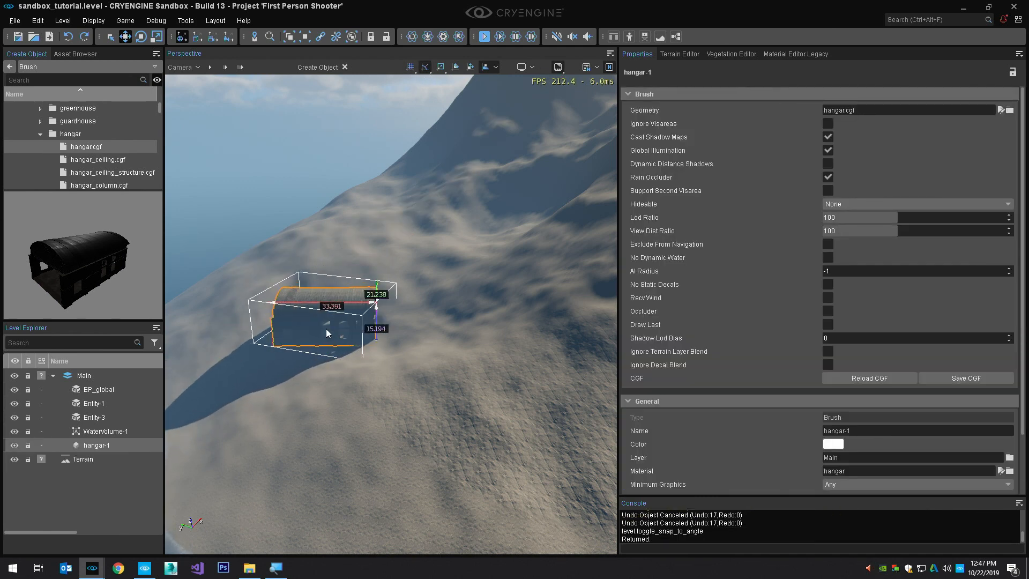
{"action": "scroll", "coordinate": [325, 322], "scroll_direction": "up", "scroll_amount": 15}
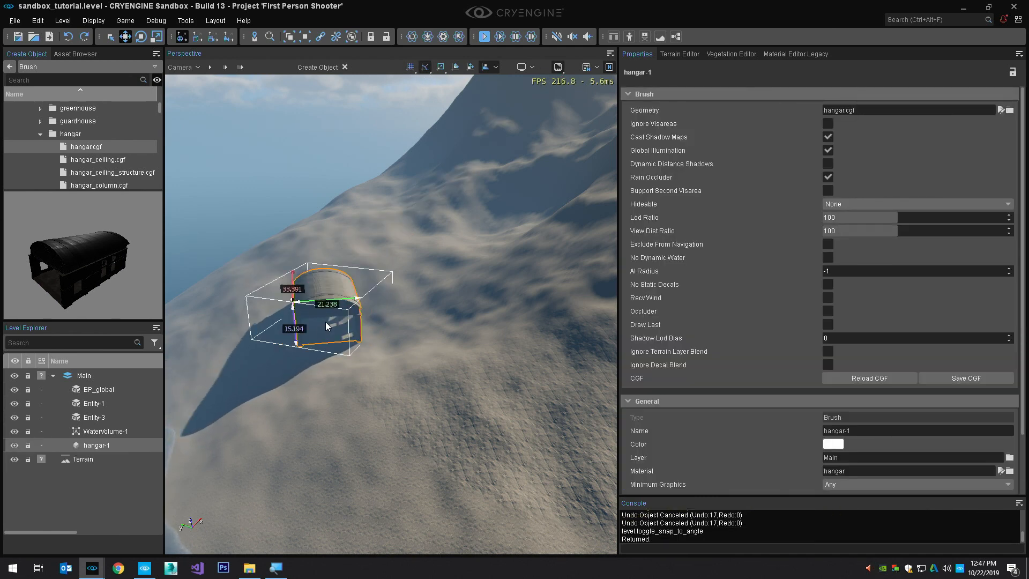
{"action": "scroll", "coordinate": [326, 322], "scroll_direction": "up", "scroll_amount": 15}
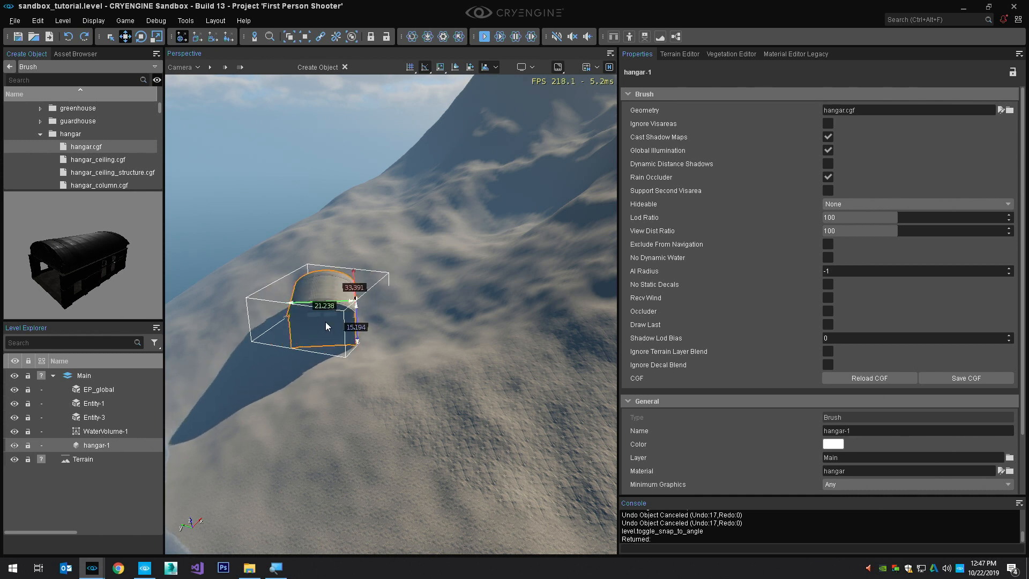
{"action": "scroll", "coordinate": [326, 317], "scroll_direction": "up", "scroll_amount": 4}
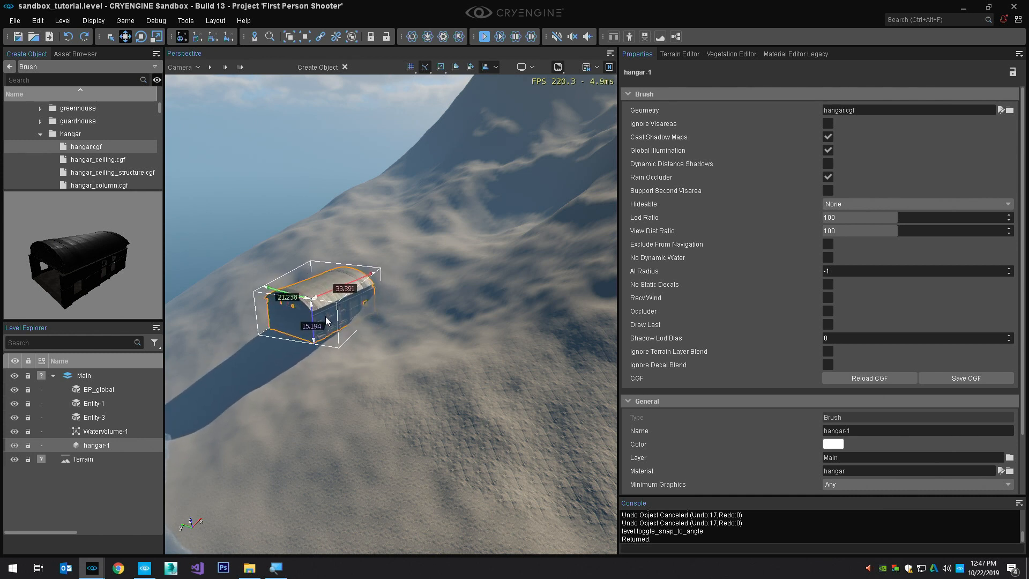
{"action": "key", "text": "Escape"}
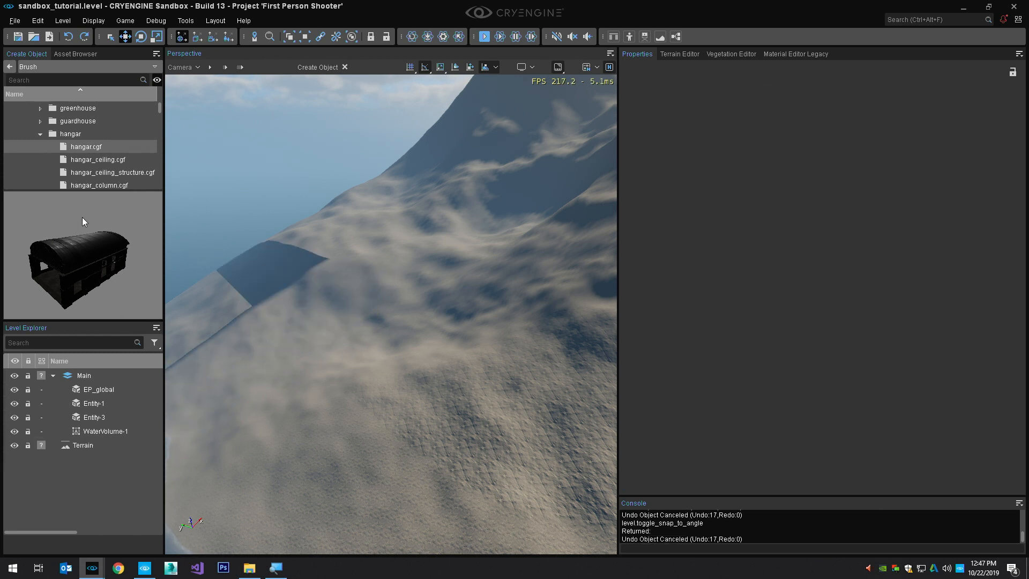
Place a rotated hangar.cgf brush on the mountain slope and focus the view on it
{"action": "left_click", "coordinate": [83, 148]}
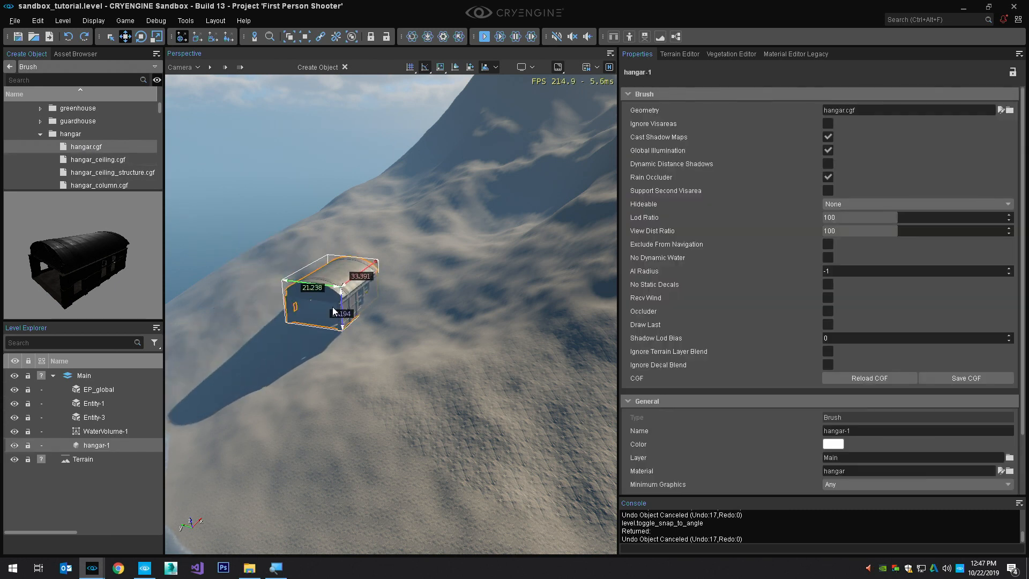
{"action": "scroll", "coordinate": [329, 309], "scroll_direction": "up", "scroll_amount": 5}
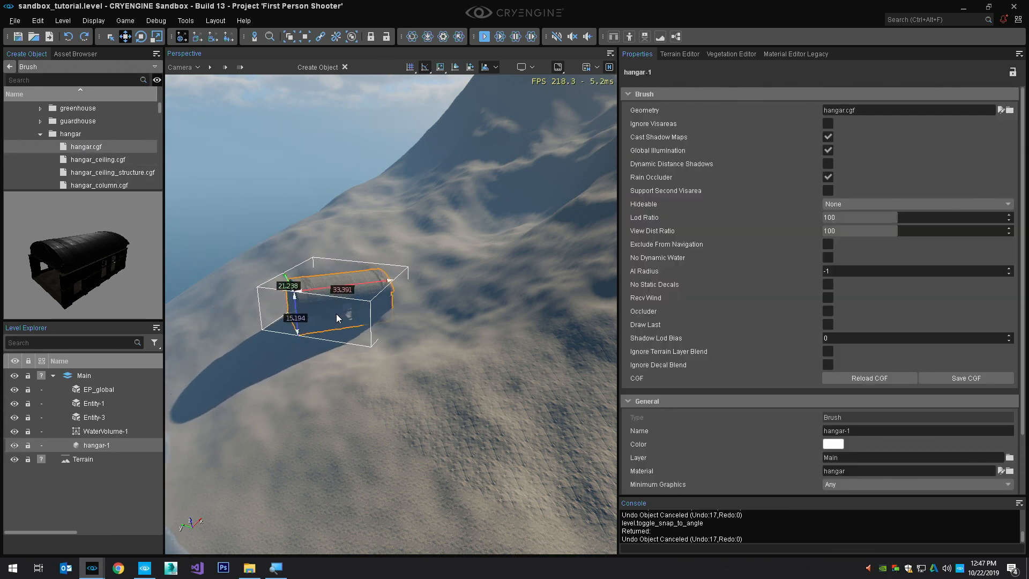
{"action": "left_click", "coordinate": [359, 311]}
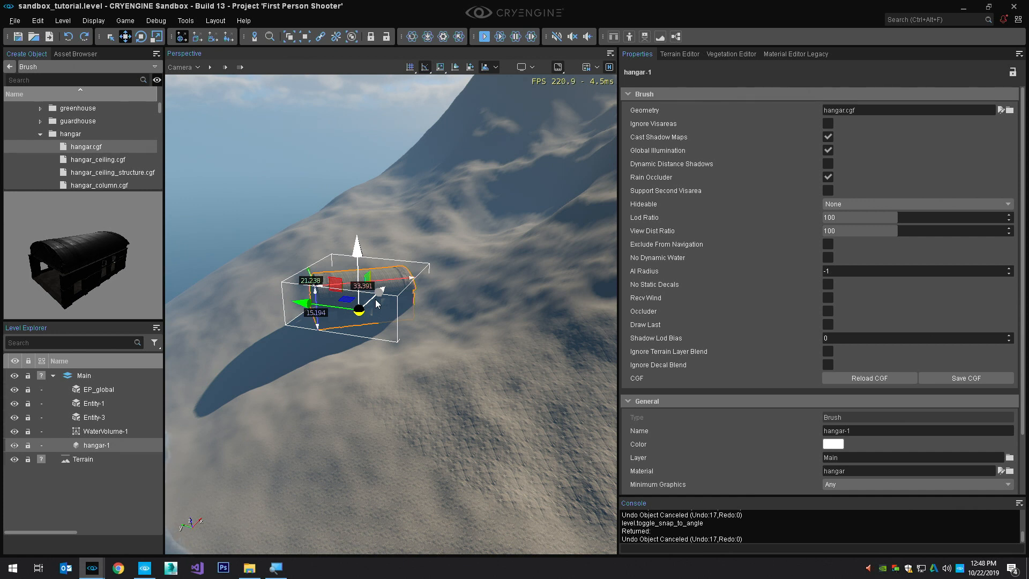
{"action": "key", "text": "z"}
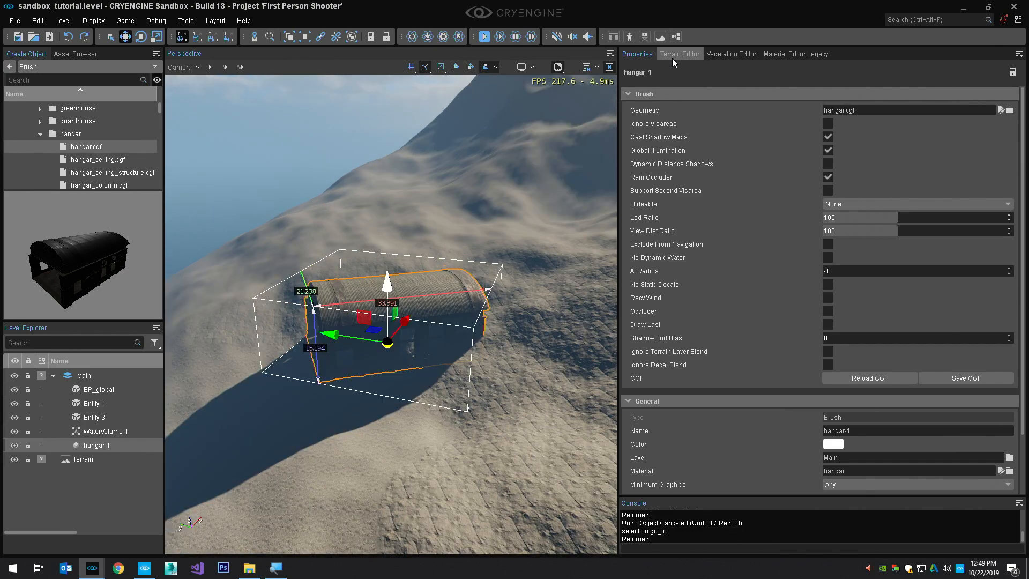
Bring up the terrain sculpting tools and examine how the hangar's open end and side sit on the slope
{"action": "left_click", "coordinate": [679, 55]}
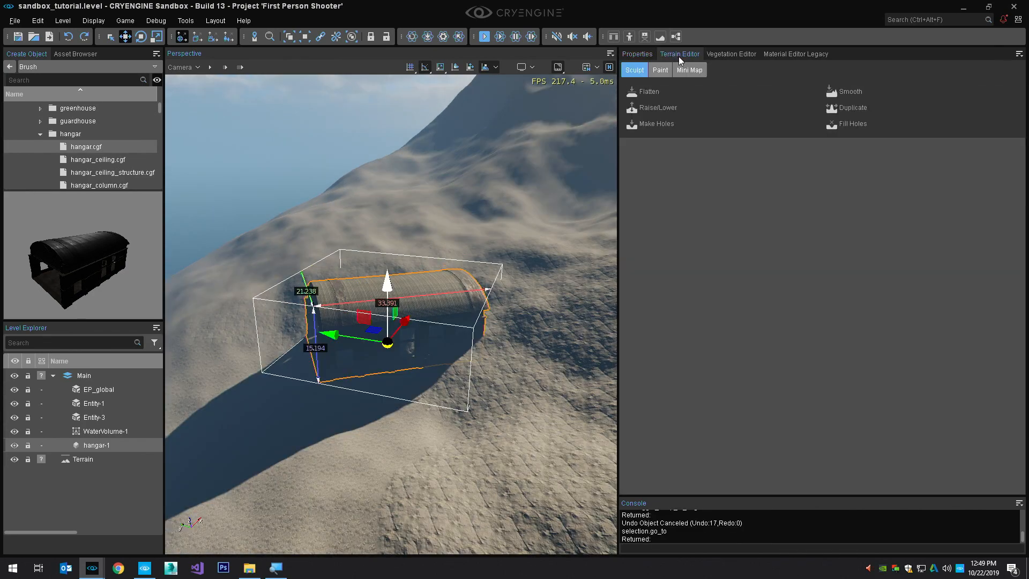
{"action": "left_click", "coordinate": [657, 94]}
{"action": "right_click_drag", "start_coordinate": [469, 221], "coordinate": [474, 214]}
{"action": "left_click", "coordinate": [211, 69]}
{"action": "right_click_drag", "start_coordinate": [388, 270], "coordinate": [426, 243]}
{"action": "key", "text": "2"}
{"action": "left_click_drag", "start_coordinate": [451, 161], "coordinate": [450, 179]}
{"action": "right_click_drag", "start_coordinate": [450, 179], "coordinate": [428, 182]}
{"action": "key", "text": "d"}
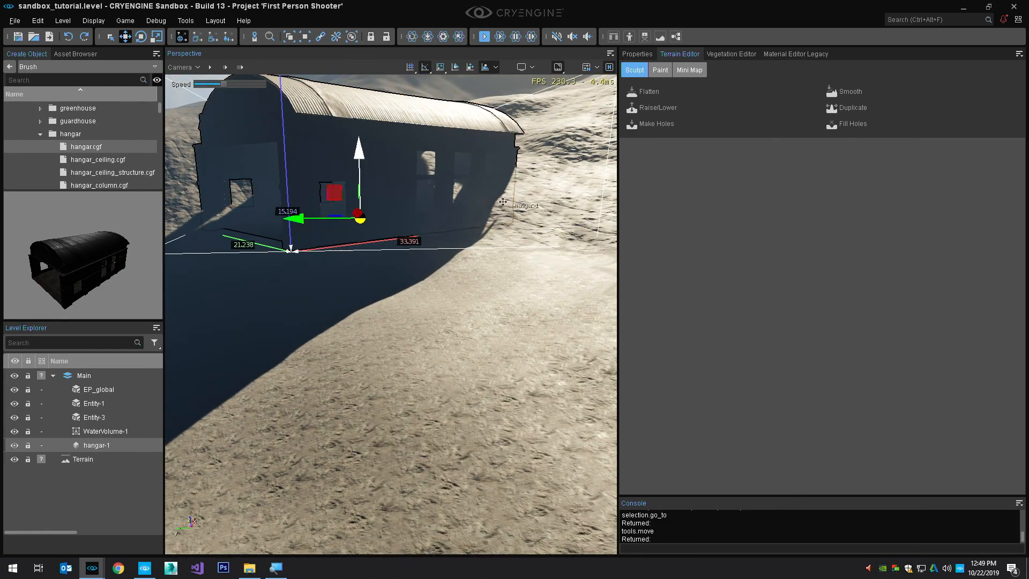
{"action": "right_click_drag", "start_coordinate": [486, 220], "coordinate": [453, 213]}
{"action": "key", "text": "a"}
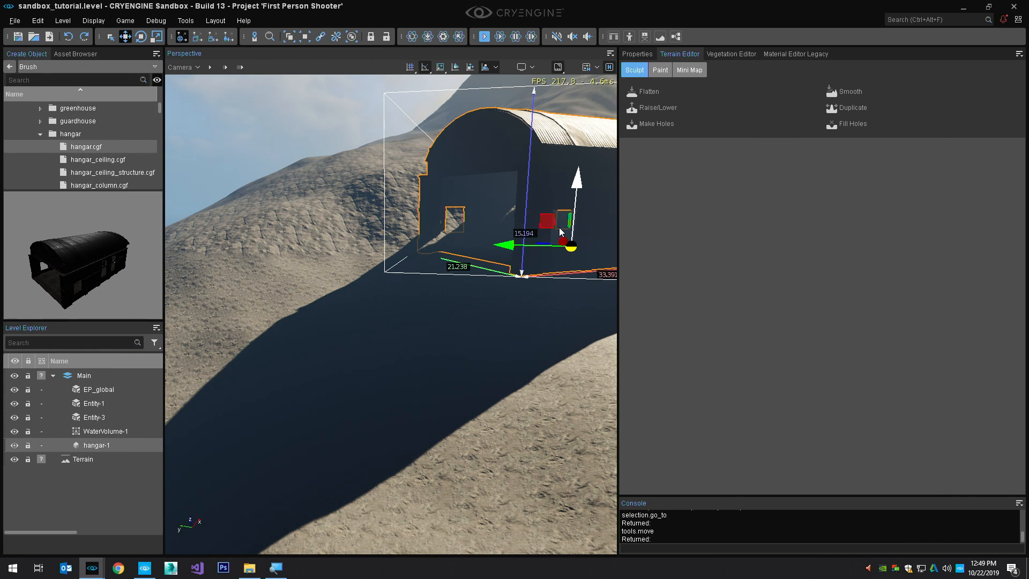
{"action": "key", "text": "w"}
{"action": "right_click_drag", "start_coordinate": [531, 291], "coordinate": [548, 300]}
{"action": "key", "text": "e"}
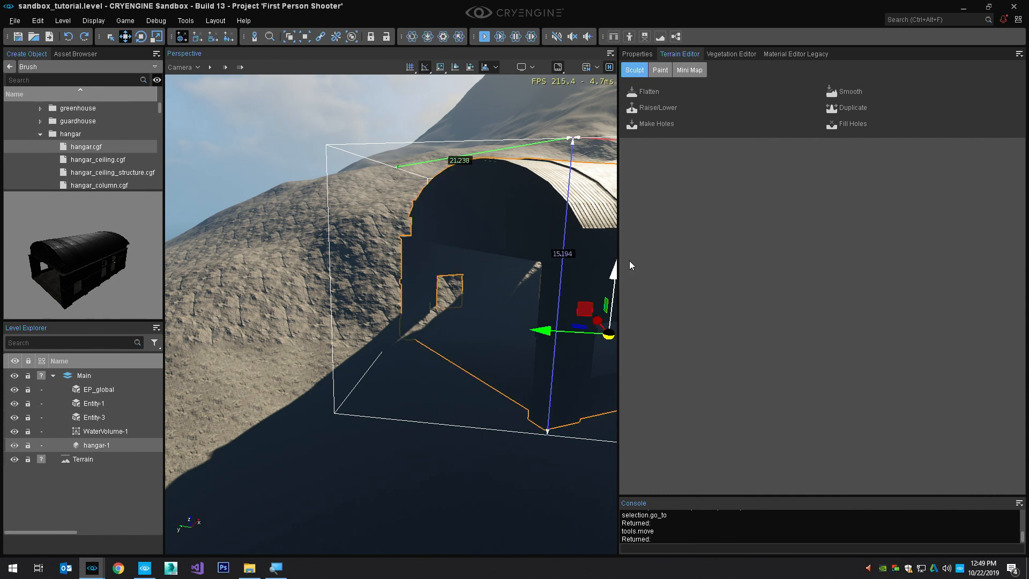
Set up the Flatten brush with an outside radius of 35, an inside radius of 30 and a hardness of 1
{"action": "left_click", "coordinate": [661, 93]}
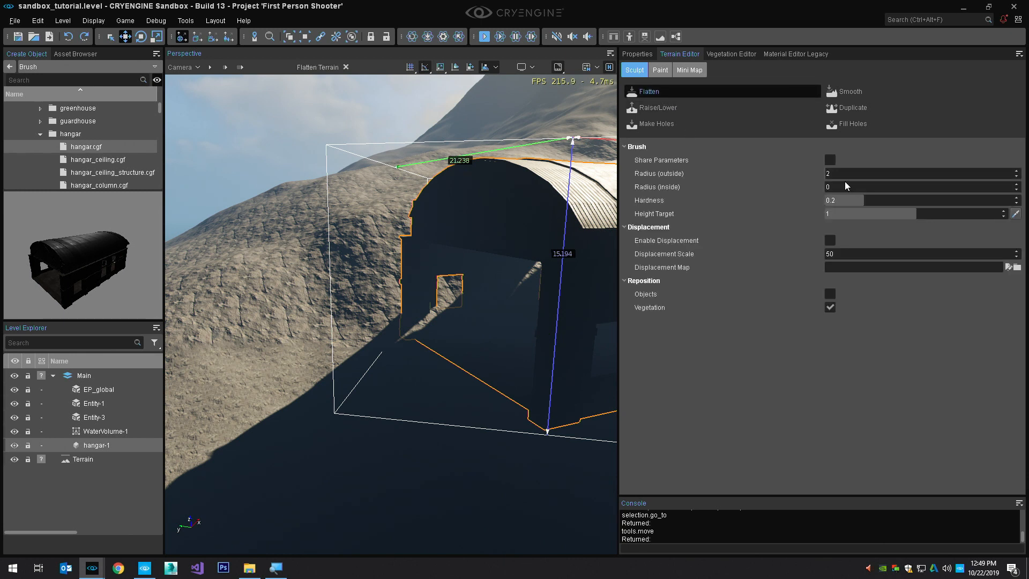
{"action": "double_click", "coordinate": [847, 174]}
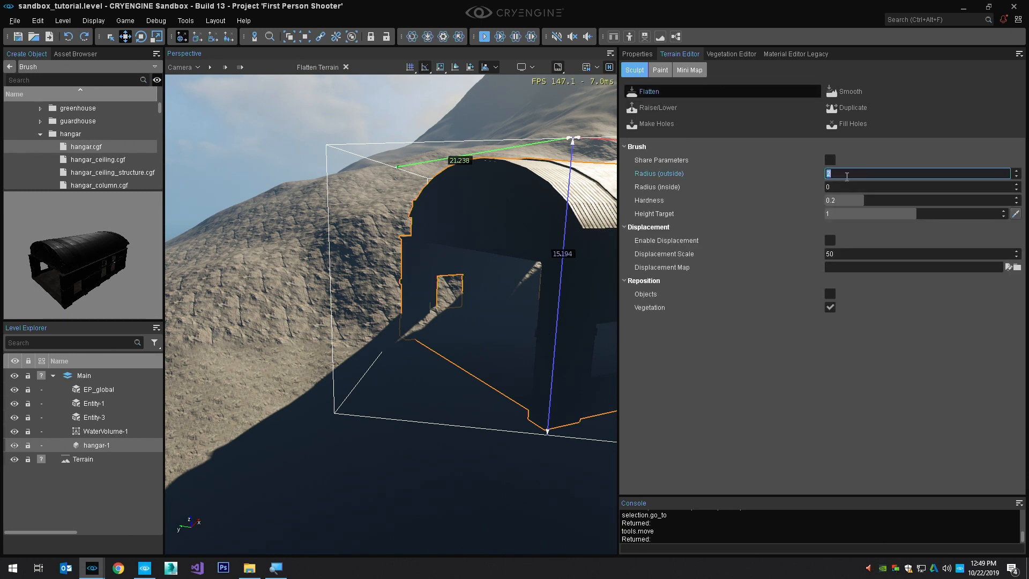
{"action": "type", "text": "35"}
{"action": "key", "text": "Tab"}
{"action": "type", "text": "30"}
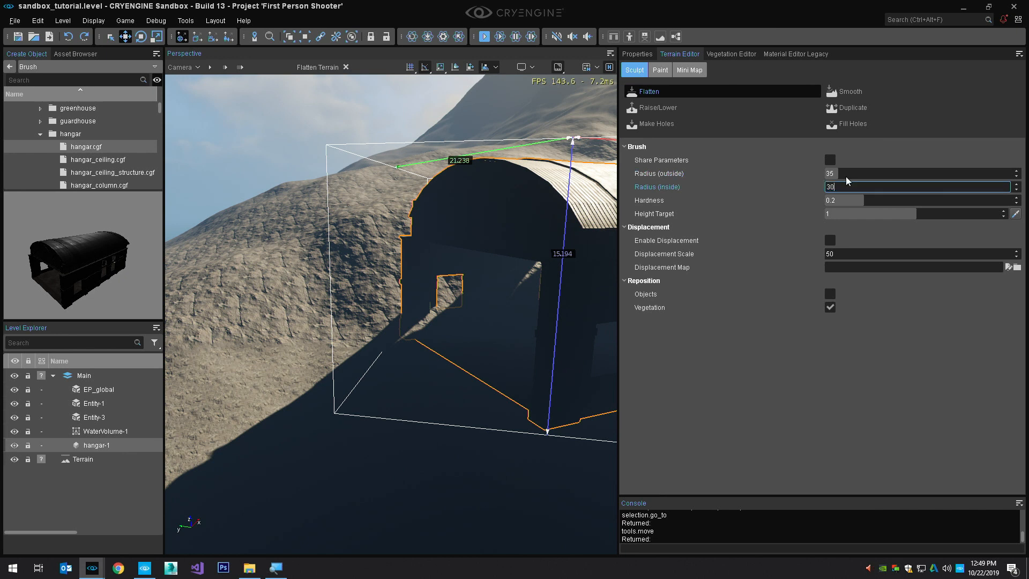
{"action": "key", "text": "Tab"}
{"action": "type", "text": "1"}
{"action": "key", "text": "Return"}
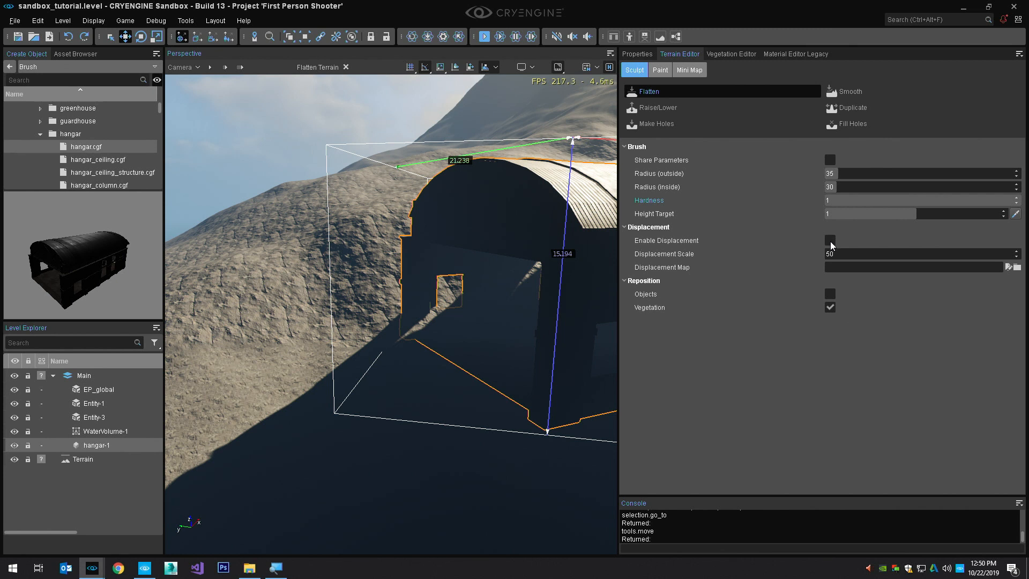
Sample a height target of about 31.6 from the terrain and flatten the ground around the hangar, checking it in fullscreen
{"action": "left_click", "coordinate": [1015, 212]}
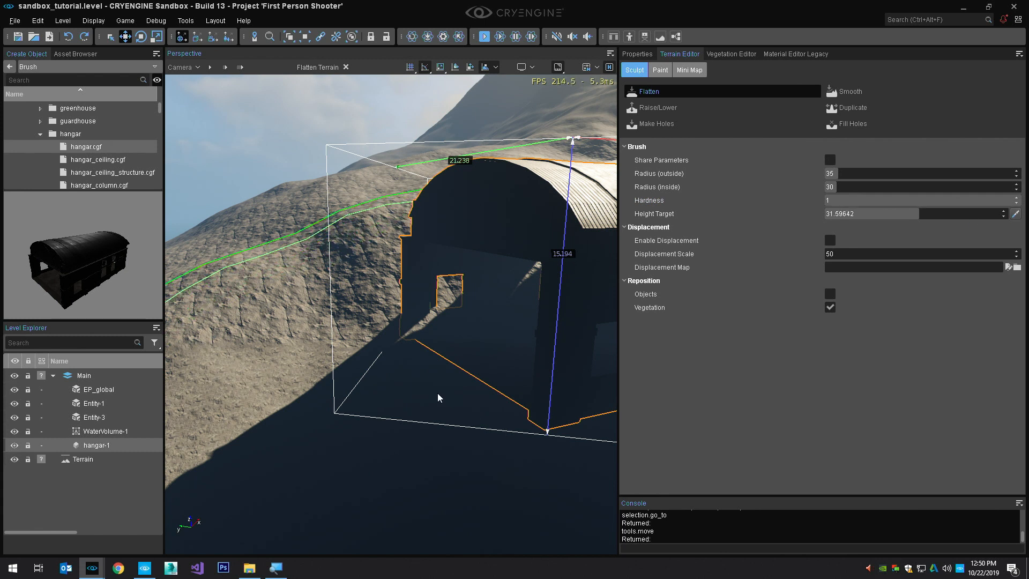
{"action": "right_click_drag", "start_coordinate": [439, 396], "coordinate": [454, 388]}
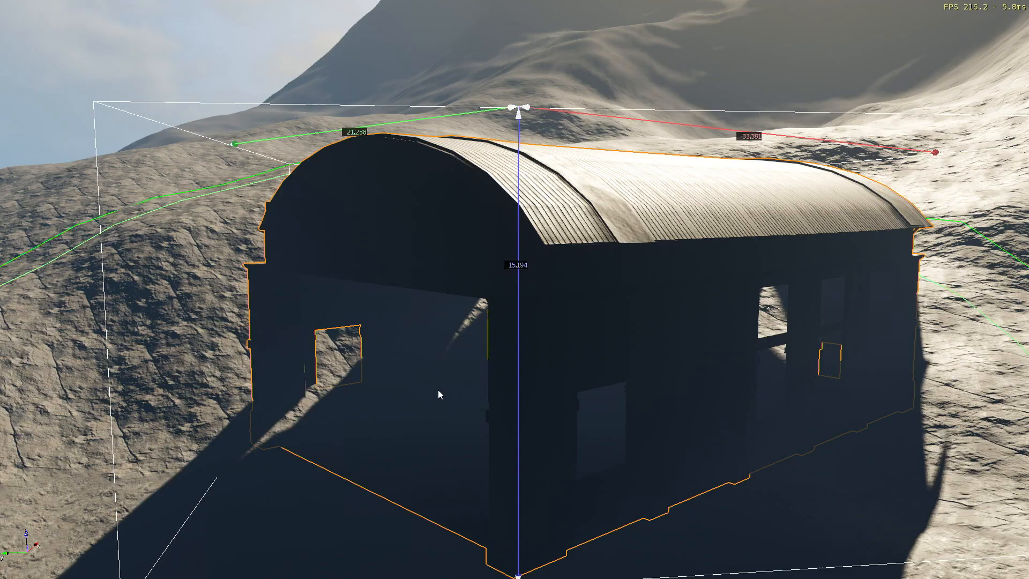
{"action": "left_click_drag", "start_coordinate": [437, 396], "coordinate": [539, 394]}
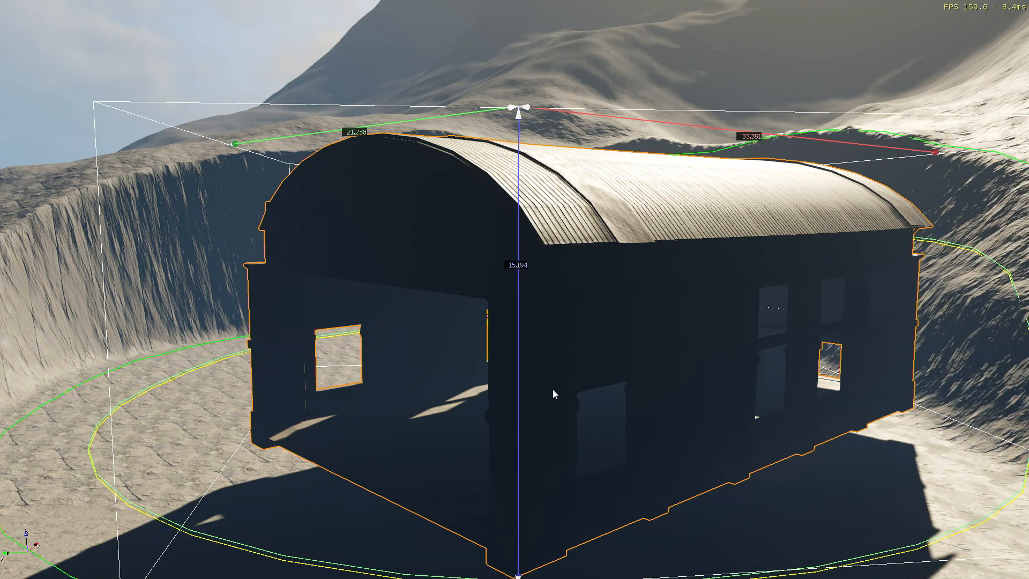
{"action": "scroll", "coordinate": [537, 373], "scroll_direction": "down", "scroll_amount": 3}
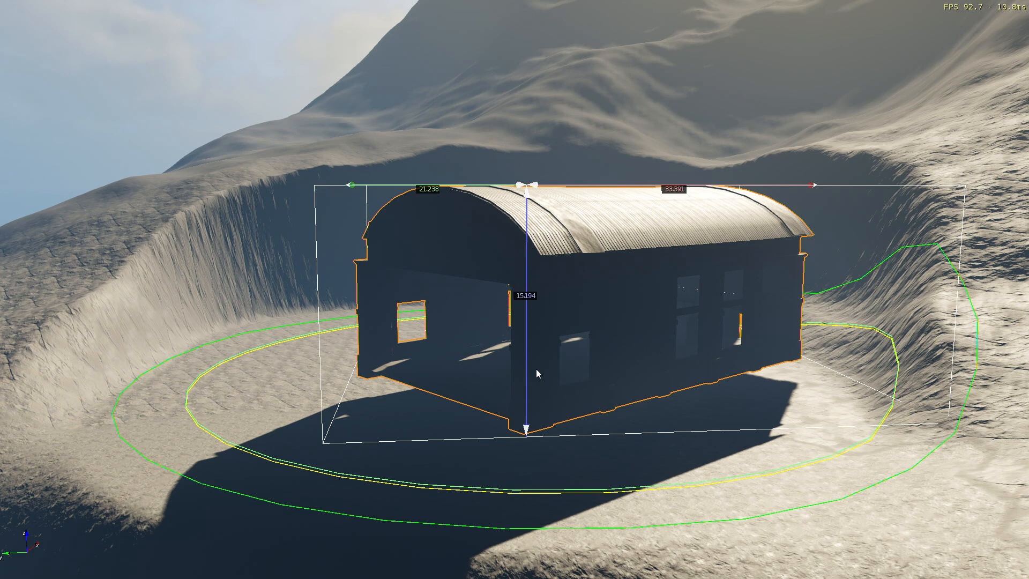
{"action": "key", "text": "F11"}
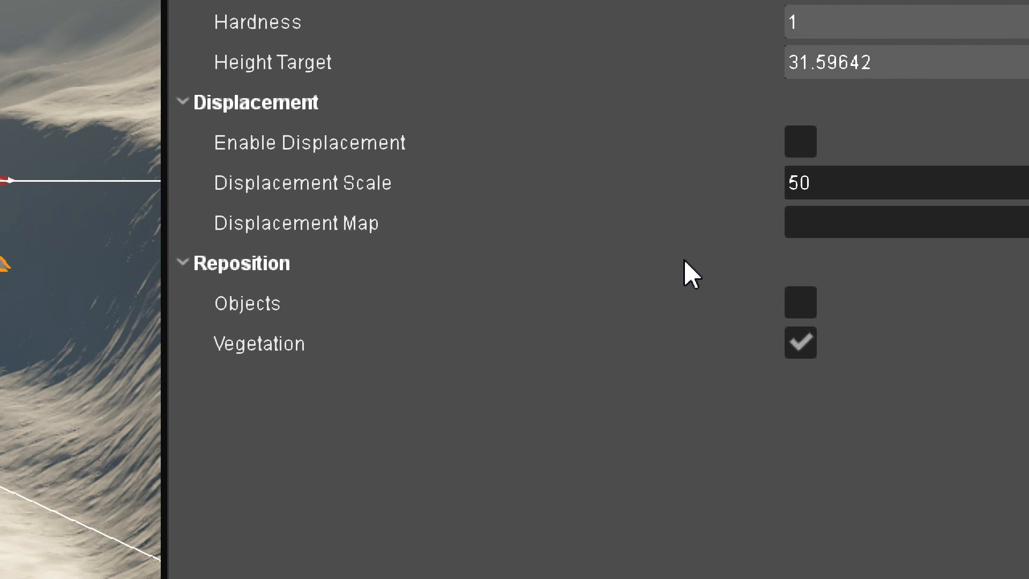
Turn on object repositioning for the Flatten brush, undo the last edit and resample the height target beside the hangar
{"action": "left_click", "coordinate": [800, 302]}
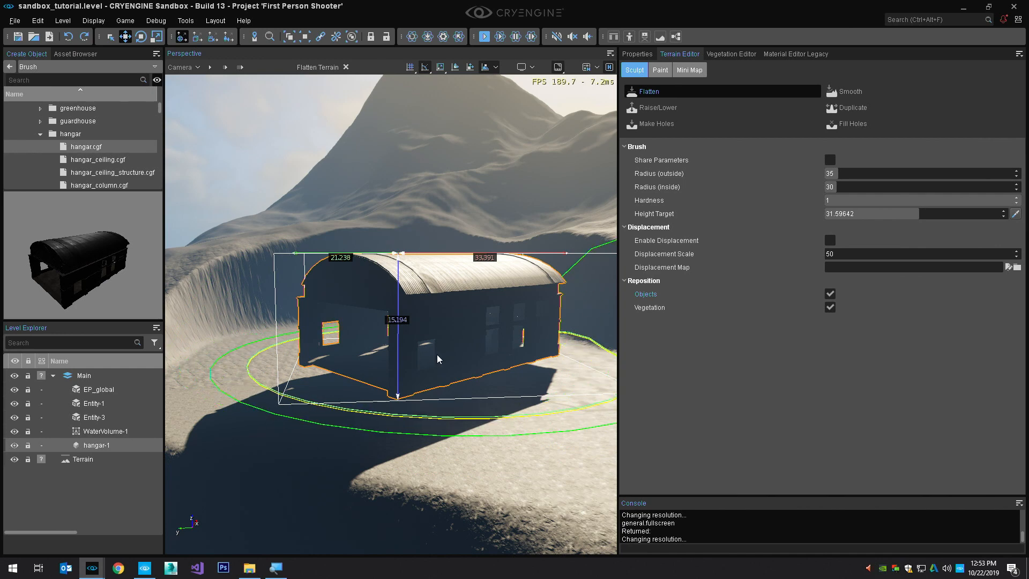
{"action": "key", "text": "ctrl+z"}
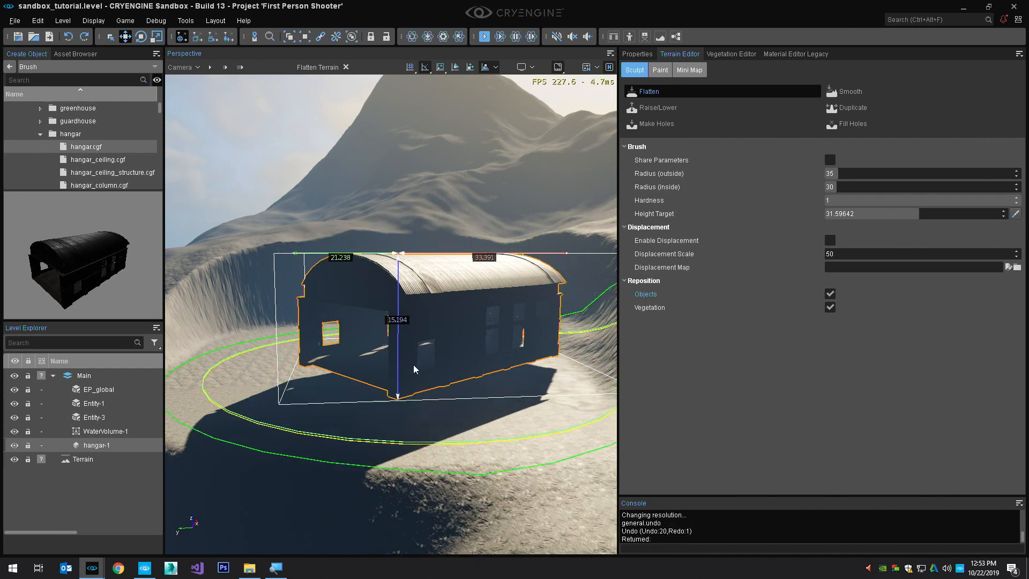
{"action": "left_click", "coordinate": [415, 370], "text": "ctrl"}
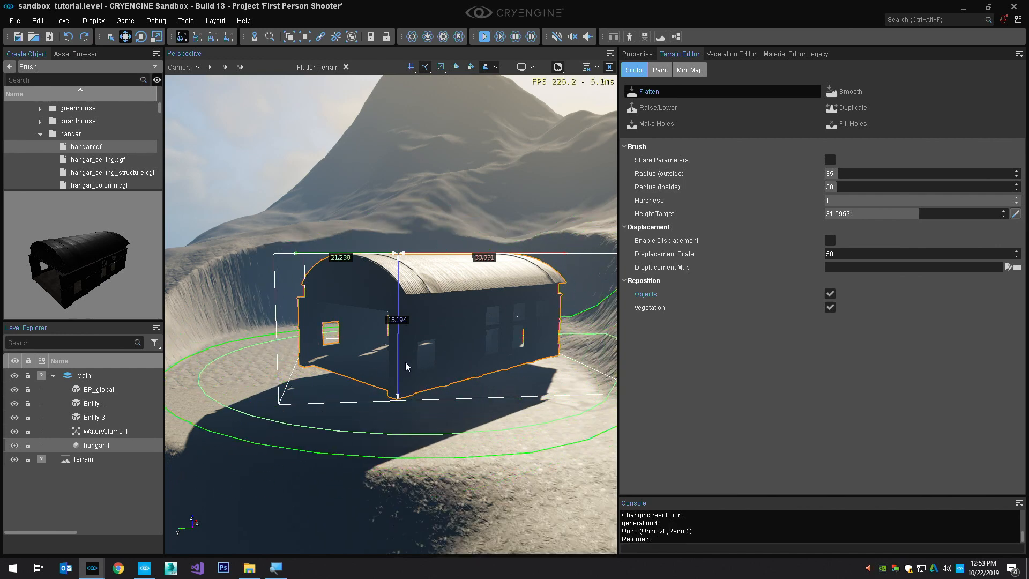
Set the height target to 36 and raise the terrain beneath the hangar with the Flatten brush
{"action": "left_click", "coordinate": [841, 214]}
{"action": "type", "text": "36"}
{"action": "key", "text": "Return"}
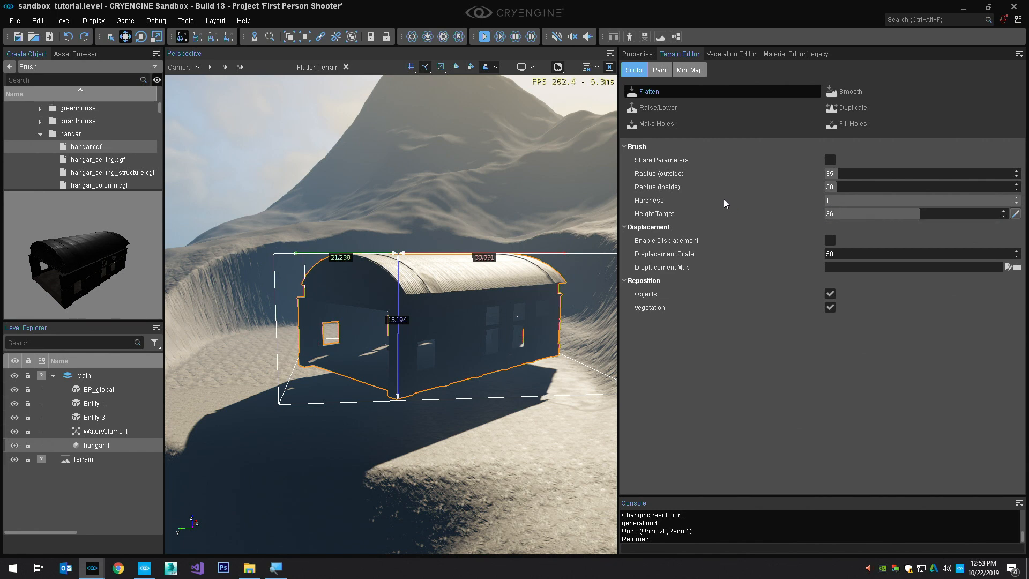
{"action": "mouse_move", "coordinate": [440, 371]}
{"action": "left_mouse_down"}
{"action": "mouse_move", "coordinate": [432, 330]}
{"action": "mouse_move", "coordinate": [354, 343]}
{"action": "left_mouse_up"}
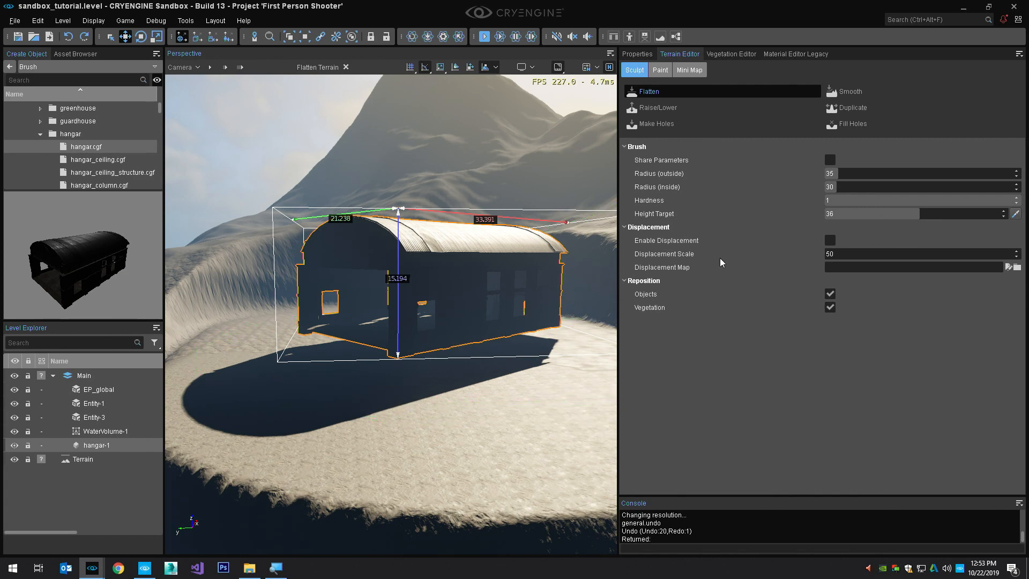
Set the height target to 32, lower the terrain around the hangar with it and leave the Flatten tool
{"action": "left_click", "coordinate": [854, 214]}
{"action": "type", "text": "32"}
{"action": "key", "text": "Return"}
{"action": "middle_click_drag", "start_coordinate": [470, 353], "coordinate": [596, 400]}
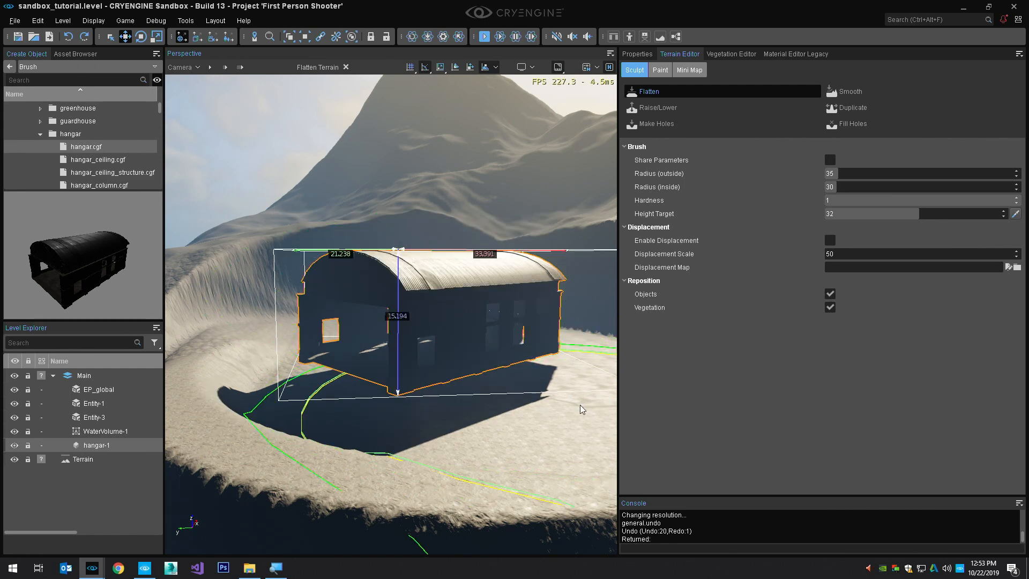
{"action": "key", "text": "Escape"}
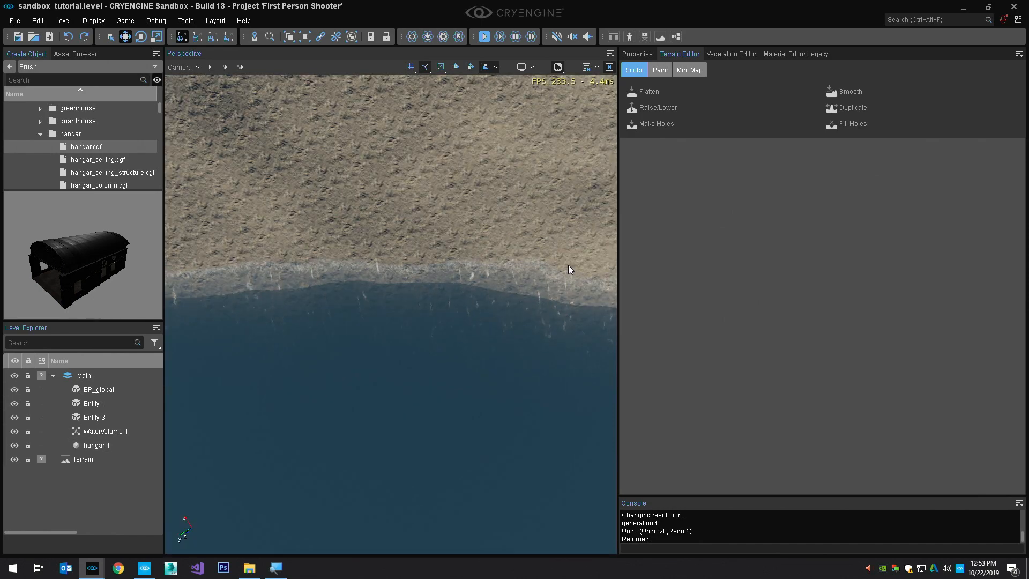
Open the Vegetation Editor and add a vegetation group named aspens_trees
{"action": "right_click_drag", "start_coordinate": [398, 199], "coordinate": [414, 247]}
{"action": "left_click", "coordinate": [183, 20]}
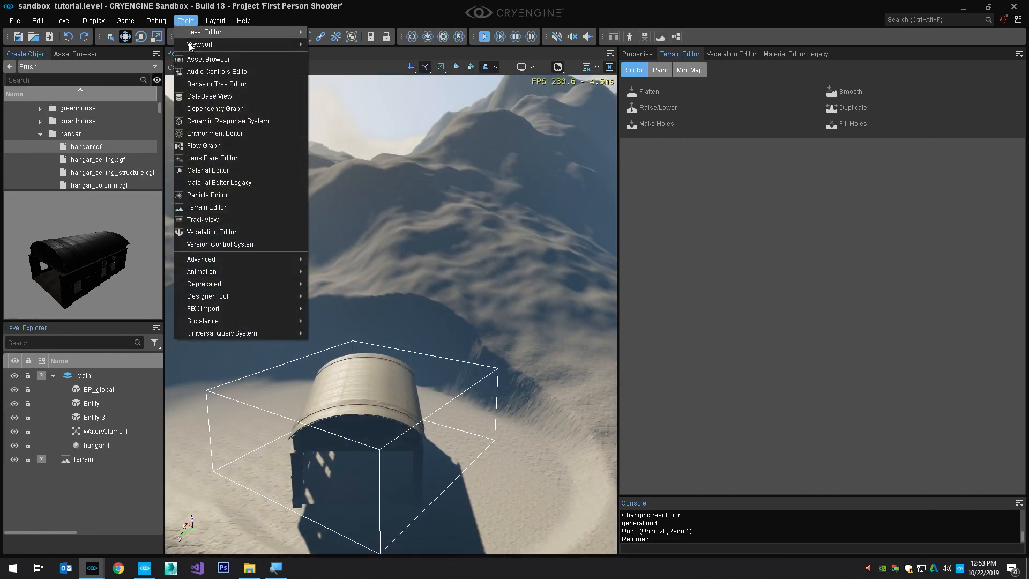
{"action": "left_click", "coordinate": [256, 234]}
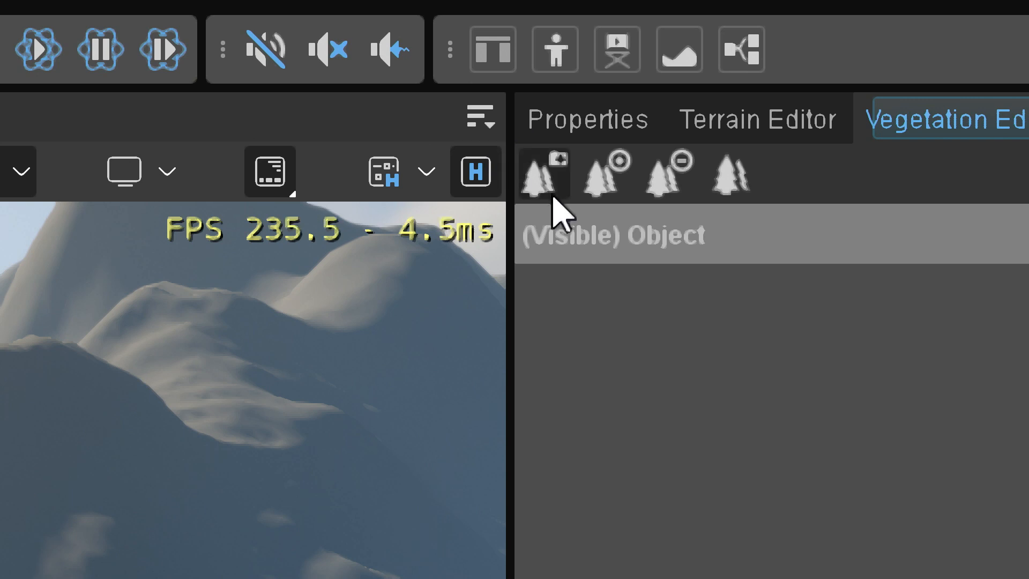
{"action": "left_click", "coordinate": [552, 194]}
{"action": "double_click", "coordinate": [643, 292]}
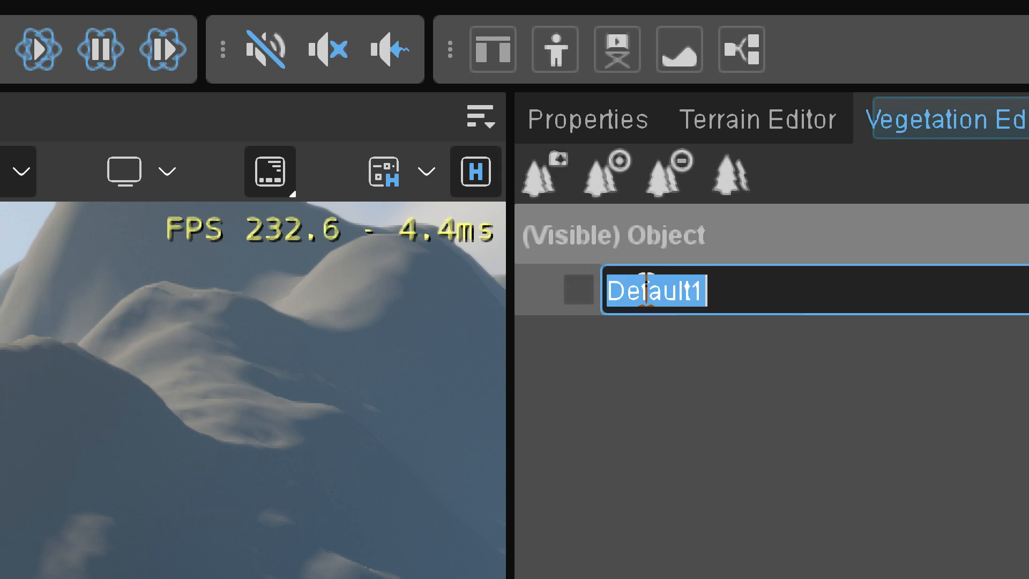
{"action": "type", "text": "g"}
{"action": "key", "text": "BackSpace"}
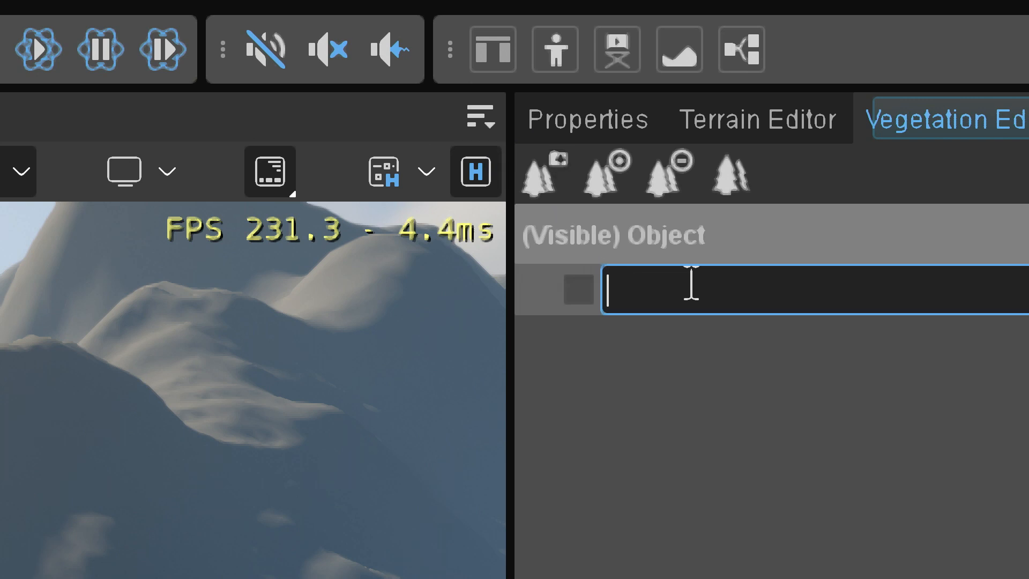
{"action": "type", "text": "aspens_trees"}
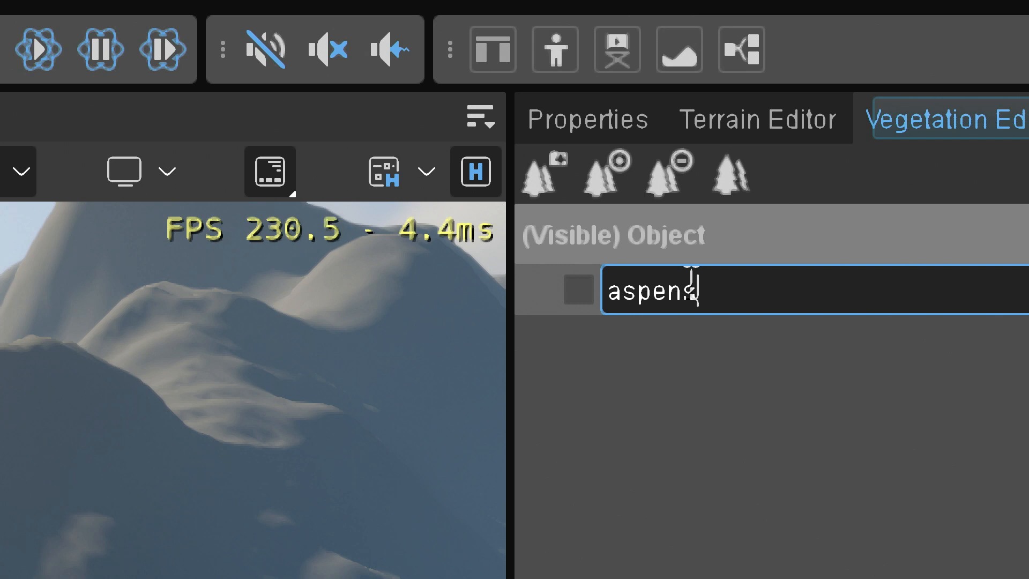
{"action": "key", "text": "Return"}
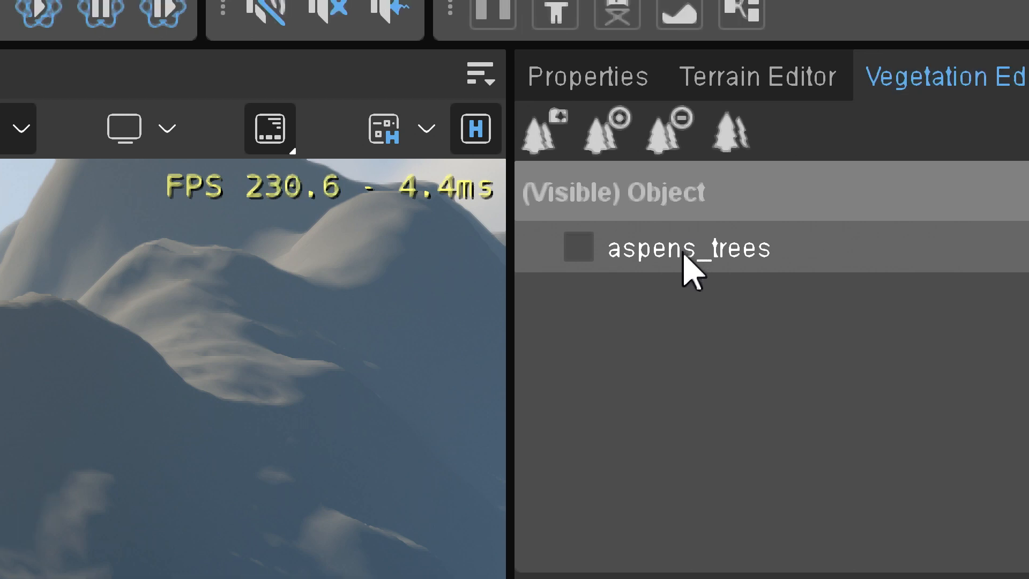
Rename the vegetation group to aspen_trees and make it visible
{"action": "double_click", "coordinate": [685, 252]}
{"action": "left_click", "coordinate": [691, 248]}
{"action": "key", "text": "BackSpace"}
{"action": "key", "text": "Return"}
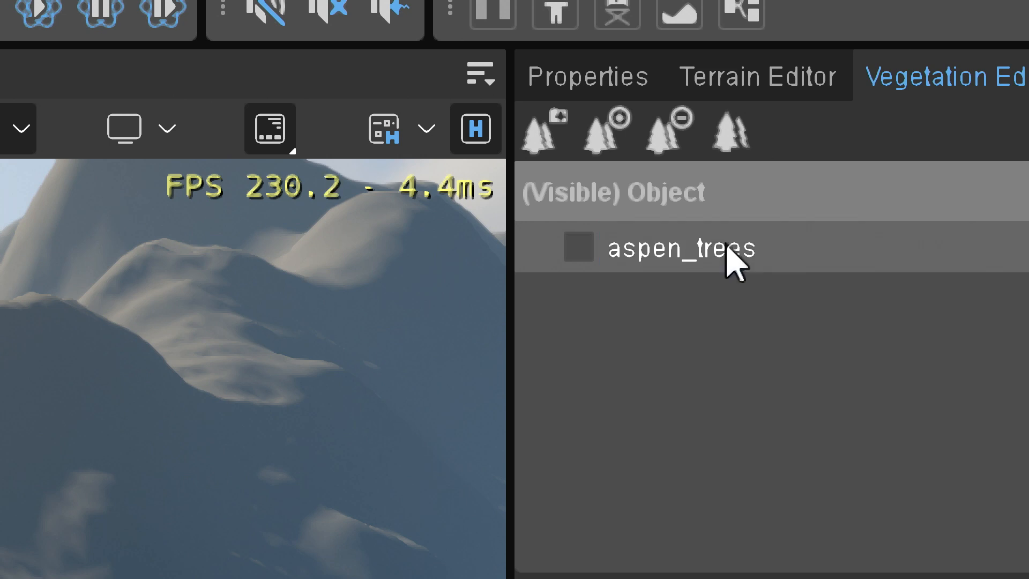
{"action": "left_click", "coordinate": [578, 248]}
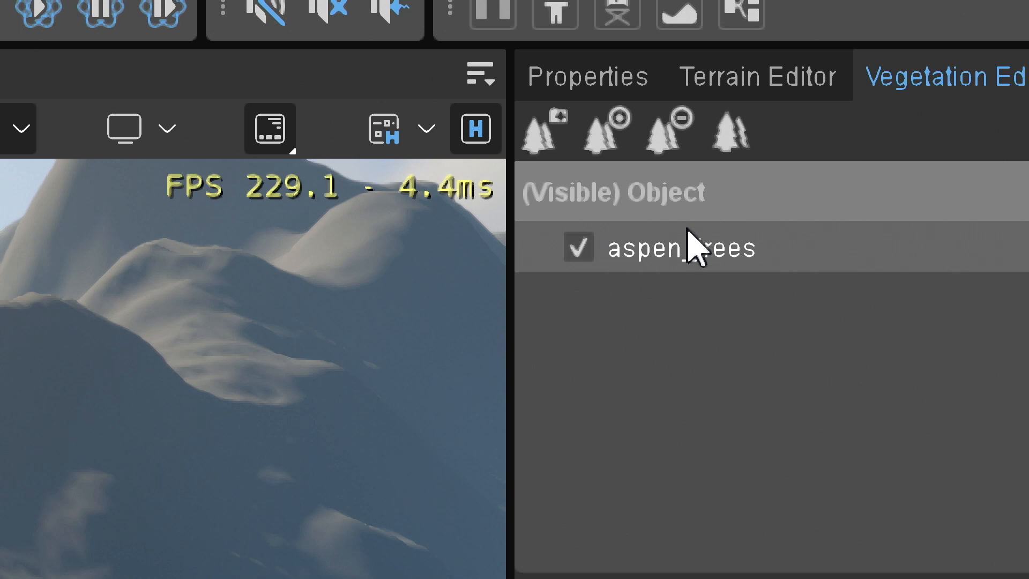
Start adding vegetation objects to the aspen_trees group and browse the assets to Objects, natural, trees, aspen
{"action": "left_click", "coordinate": [601, 134]}
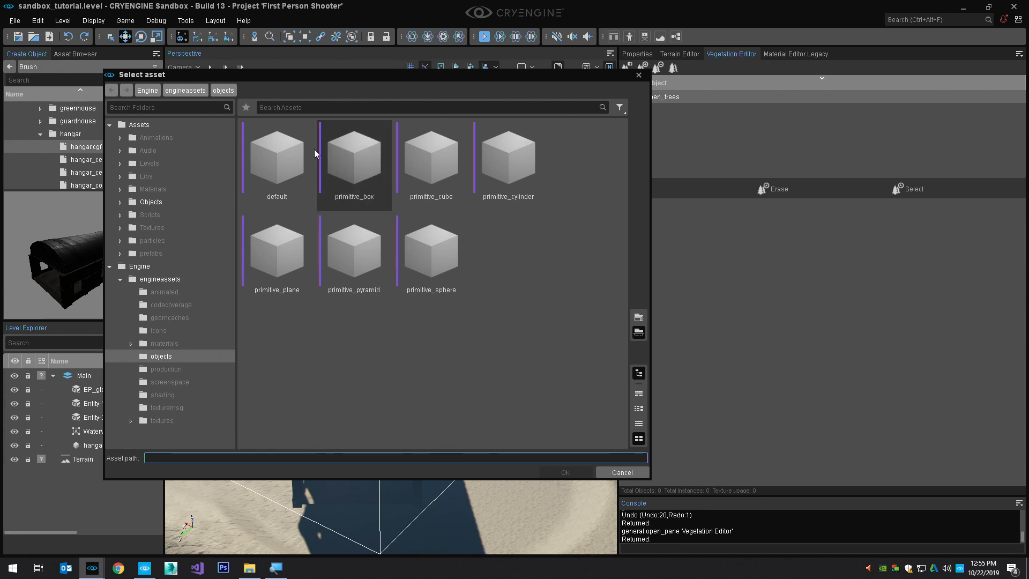
{"action": "left_click", "coordinate": [110, 266]}
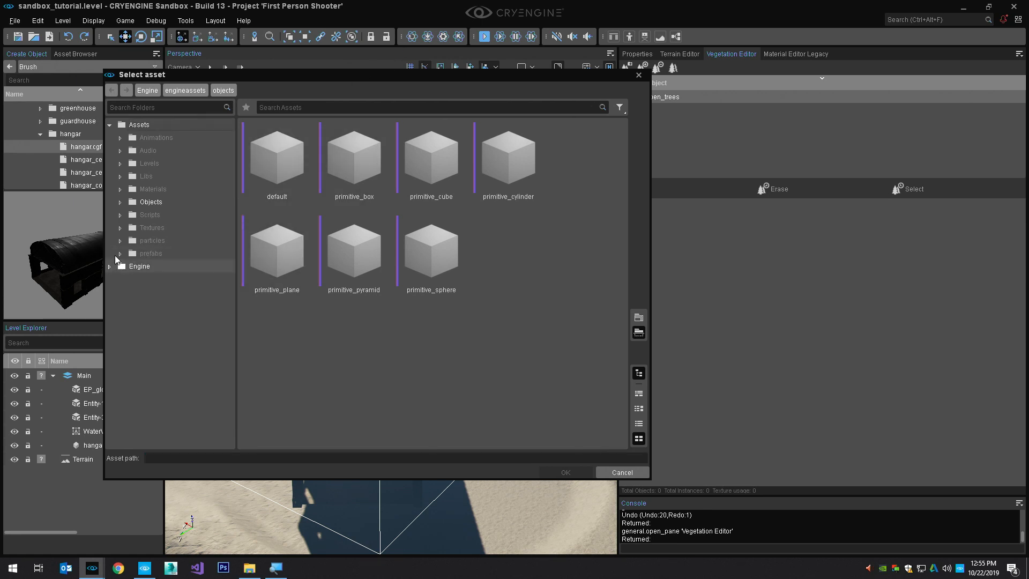
{"action": "left_click", "coordinate": [120, 202]}
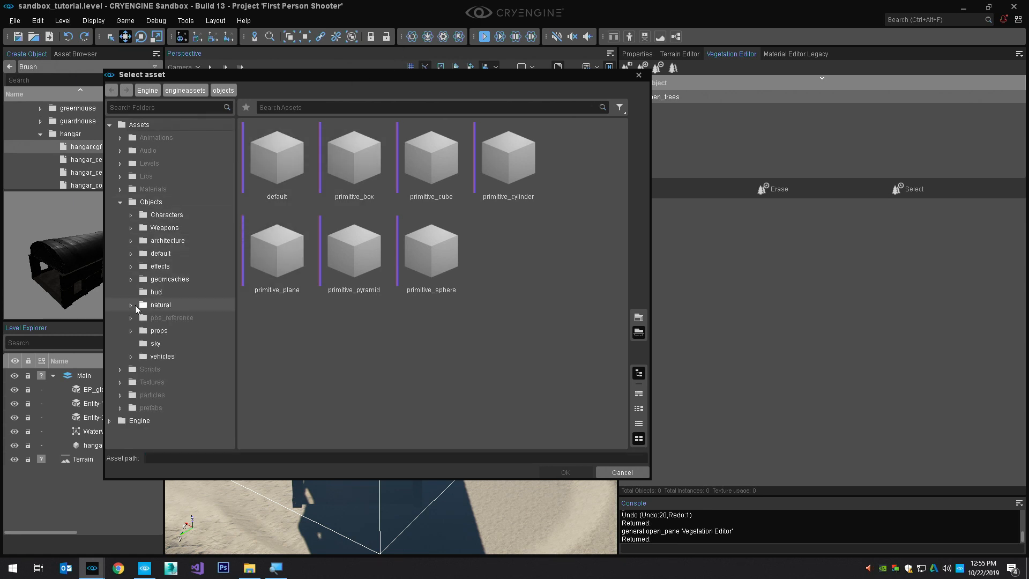
{"action": "left_click", "coordinate": [131, 305]}
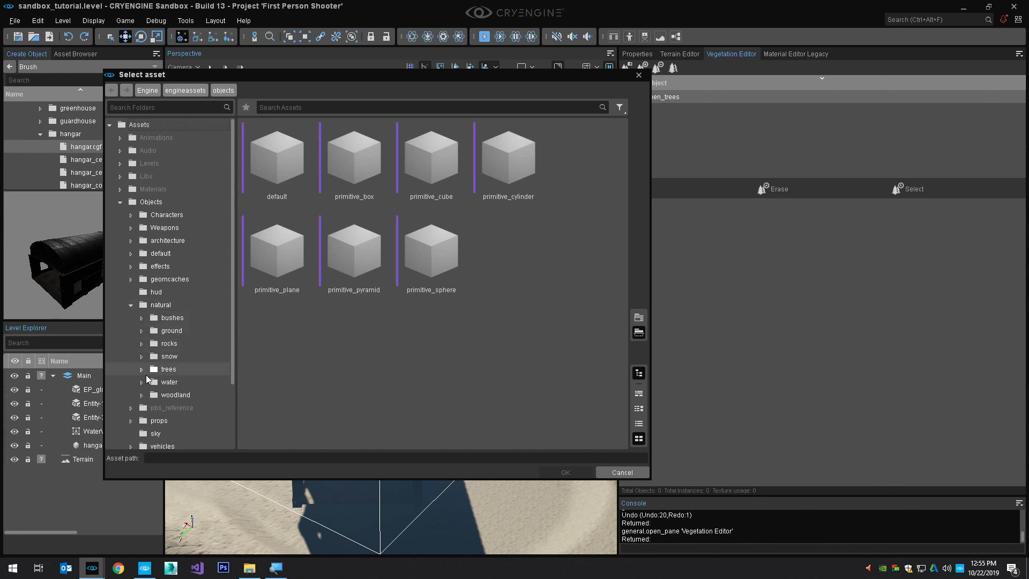
{"action": "left_click", "coordinate": [142, 369]}
{"action": "left_click", "coordinate": [152, 382]}
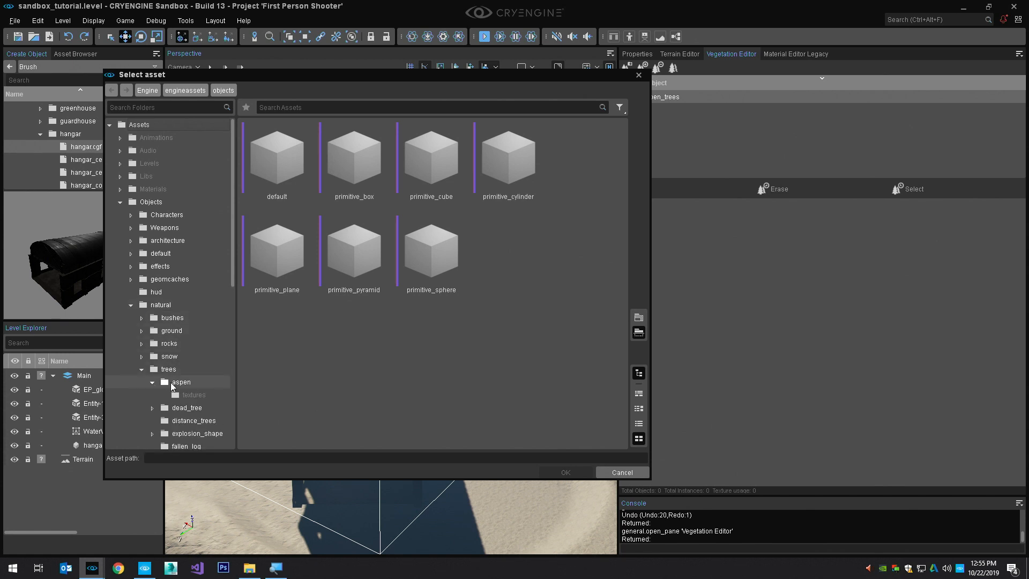
{"action": "left_click", "coordinate": [171, 383]}
Add b_aspen_a, b_aspen_b, b_aspen_c_noleaf, b_aspen_g_dead, c_aspen_a and c_aspen_b to the aspen_trees vegetation group
{"action": "left_click", "coordinate": [347, 177]}
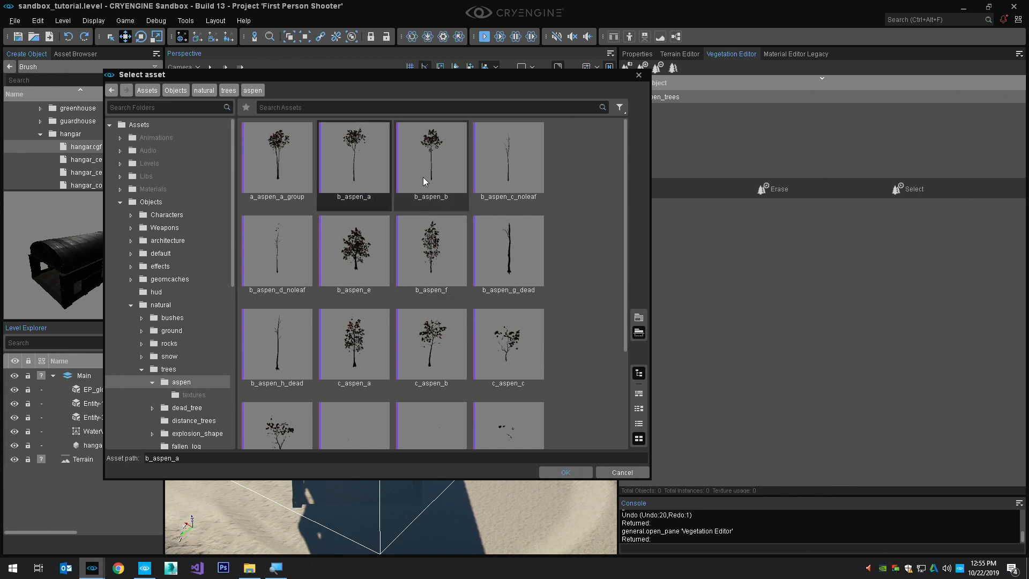
{"action": "left_click", "coordinate": [444, 177], "text": "ctrl"}
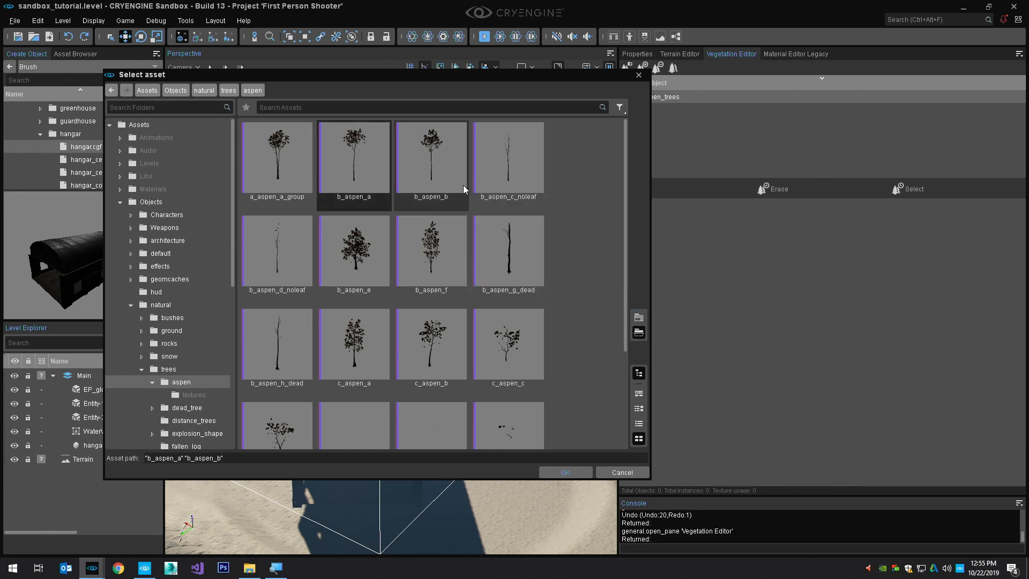
{"action": "left_click", "coordinate": [511, 177], "text": "ctrl"}
{"action": "left_click", "coordinate": [512, 262], "text": "ctrl"}
{"action": "left_click", "coordinate": [369, 344], "text": "ctrl"}
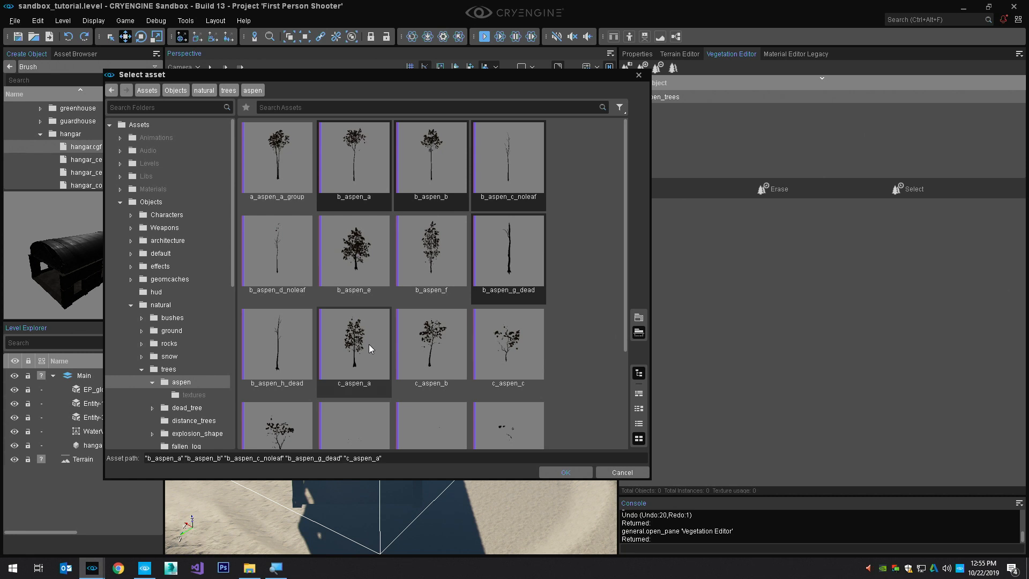
{"action": "left_click", "coordinate": [426, 351], "text": "ctrl"}
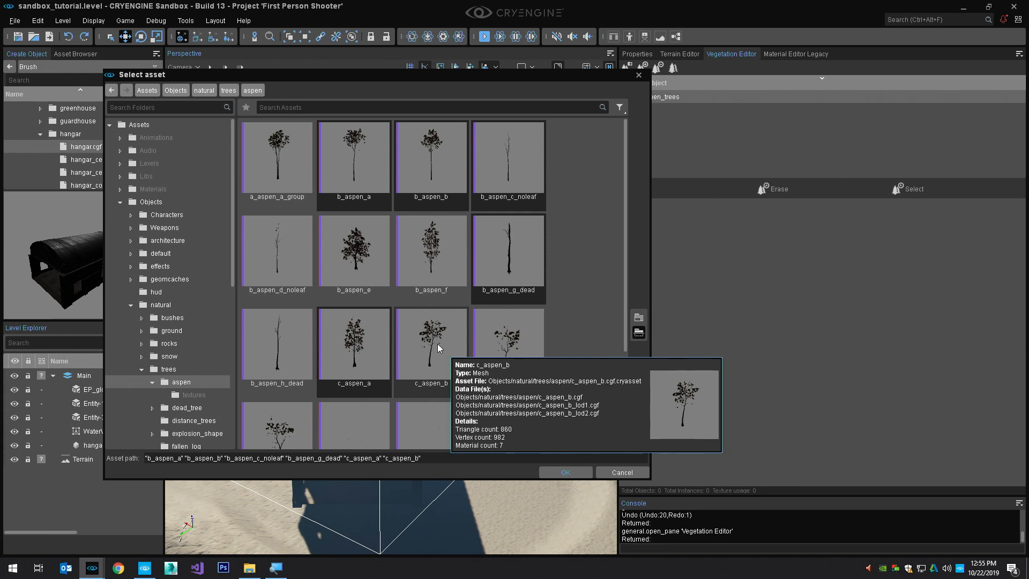
{"action": "left_click", "coordinate": [566, 473]}
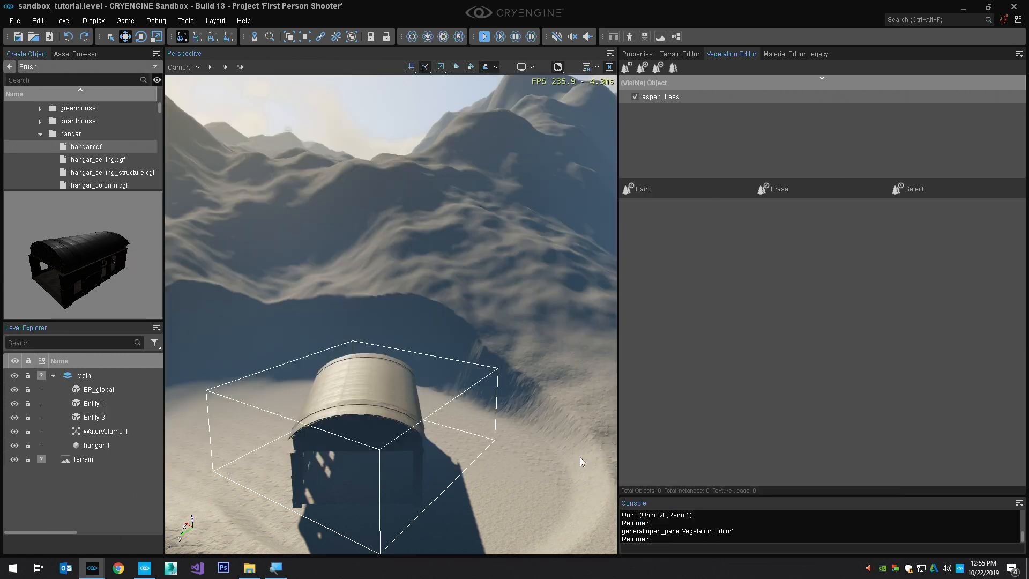
Expand the aspen_trees group, select all its tree objects and enlarge the area showing their vegetation settings
{"action": "left_click", "coordinate": [624, 97]}
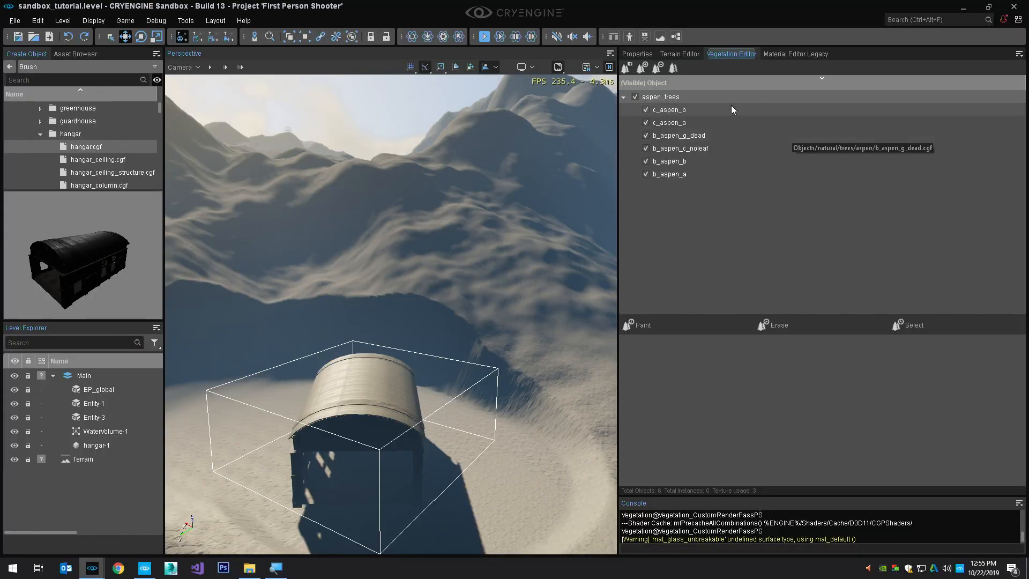
{"action": "left_click", "coordinate": [726, 31]}
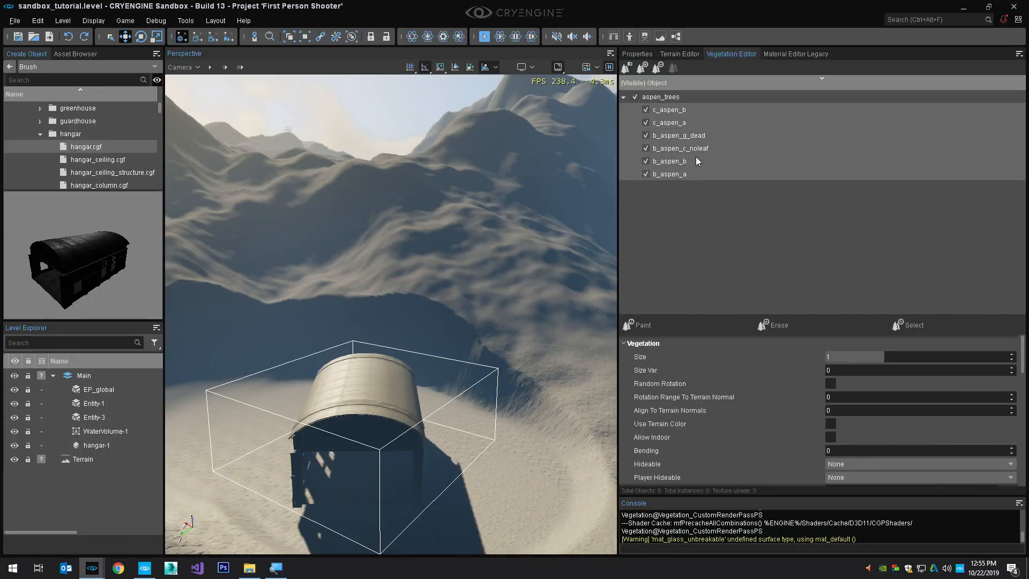
{"action": "left_click", "coordinate": [697, 189]}
{"action": "left_click", "coordinate": [697, 176]}
{"action": "left_click", "coordinate": [692, 112], "text": "shift"}
{"action": "left_click_drag", "start_coordinate": [806, 316], "coordinate": [806, 191]}
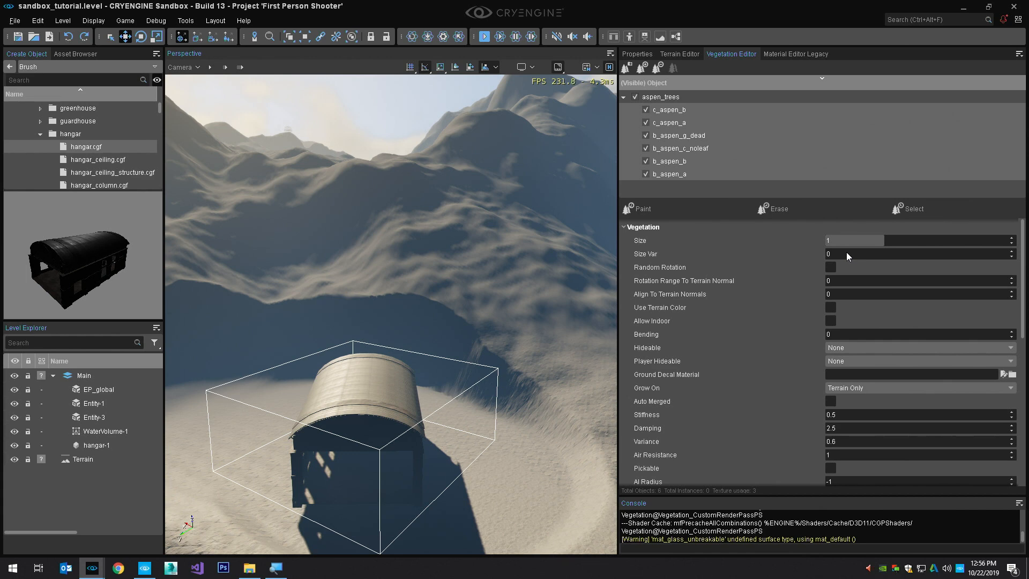
Set the size variation of all the selected aspen objects to 0.3
{"action": "left_click_drag", "start_coordinate": [877, 255], "coordinate": [877, 252]}
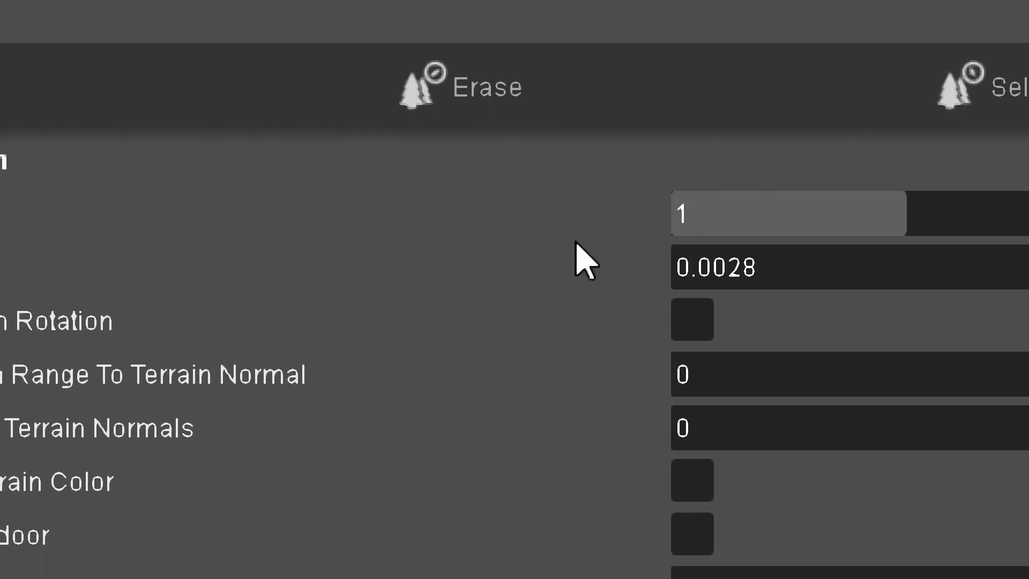
{"action": "left_click", "coordinate": [903, 279]}
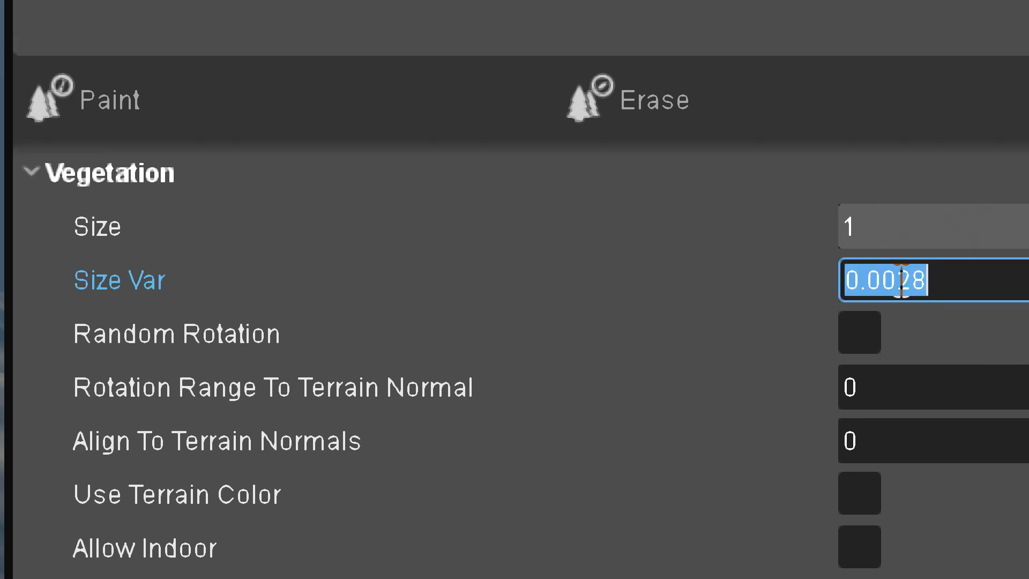
{"action": "key", "text": "BackSpace"}
{"action": "type", "text": ".3"}
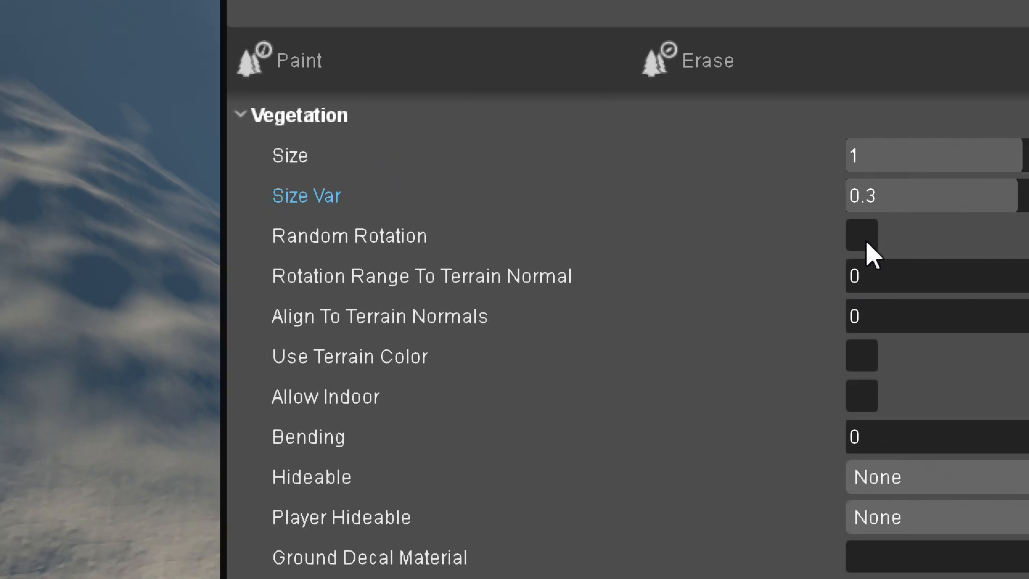
Enable Random Rotation for the selected aspens and raise Align To Terrain Normals to about 5.6
{"action": "left_click", "coordinate": [863, 236]}
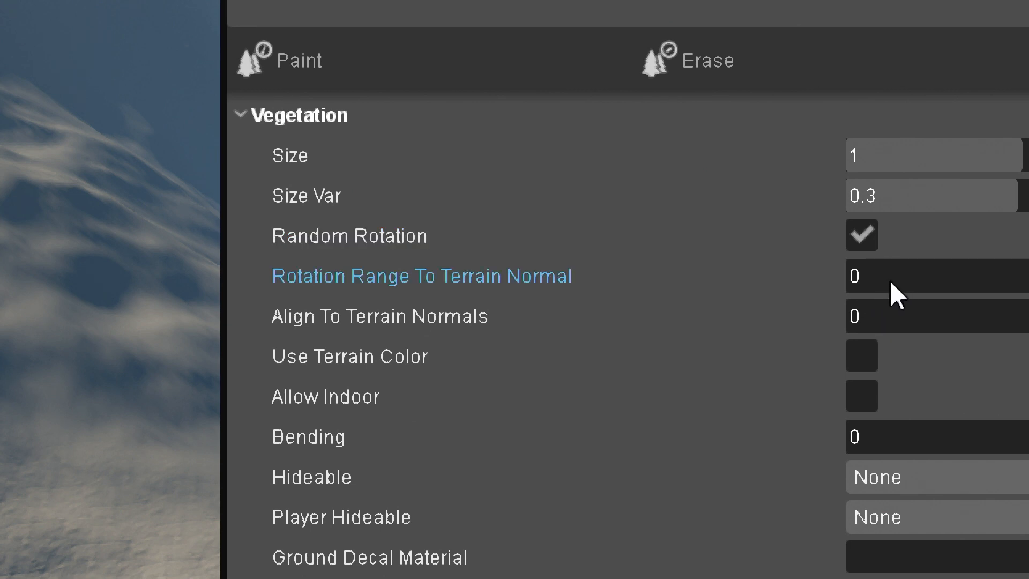
{"action": "right_click", "coordinate": [722, 330]}
{"action": "left_click", "coordinate": [768, 346]}
{"action": "left_click_drag", "start_coordinate": [857, 316], "coordinate": [871, 316]}
Set the density of all the selected aspen objects to 50
{"action": "scroll", "coordinate": [402, 321], "scroll_direction": "down", "scroll_amount": 5}
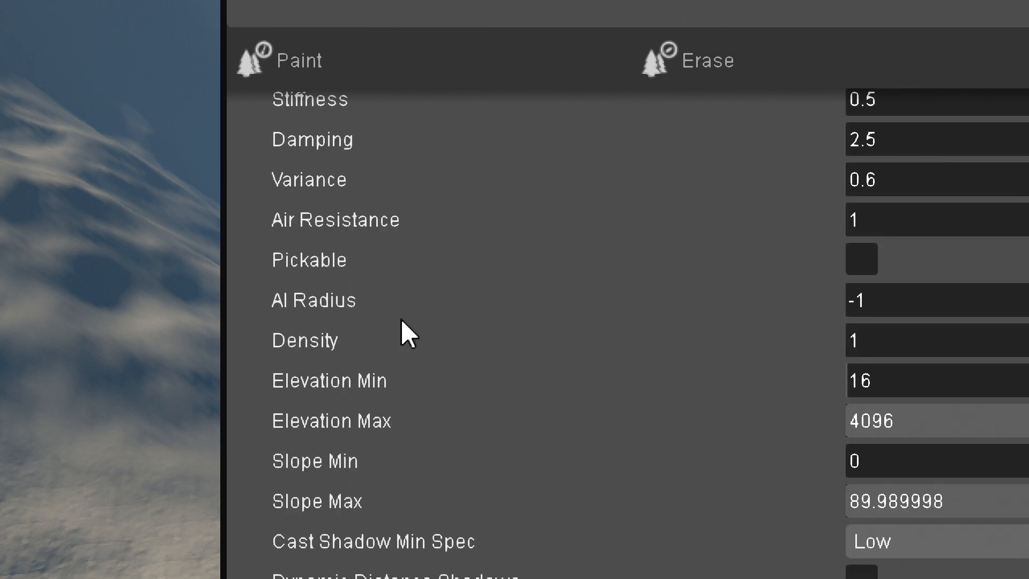
{"action": "left_click", "coordinate": [911, 339]}
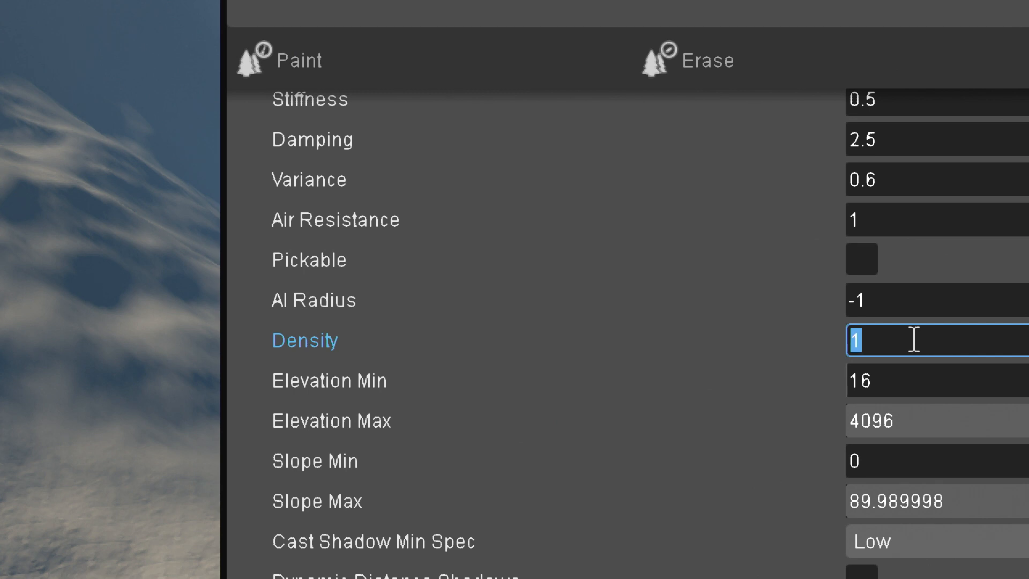
{"action": "type", "text": "50"}
{"action": "key", "text": "Return"}
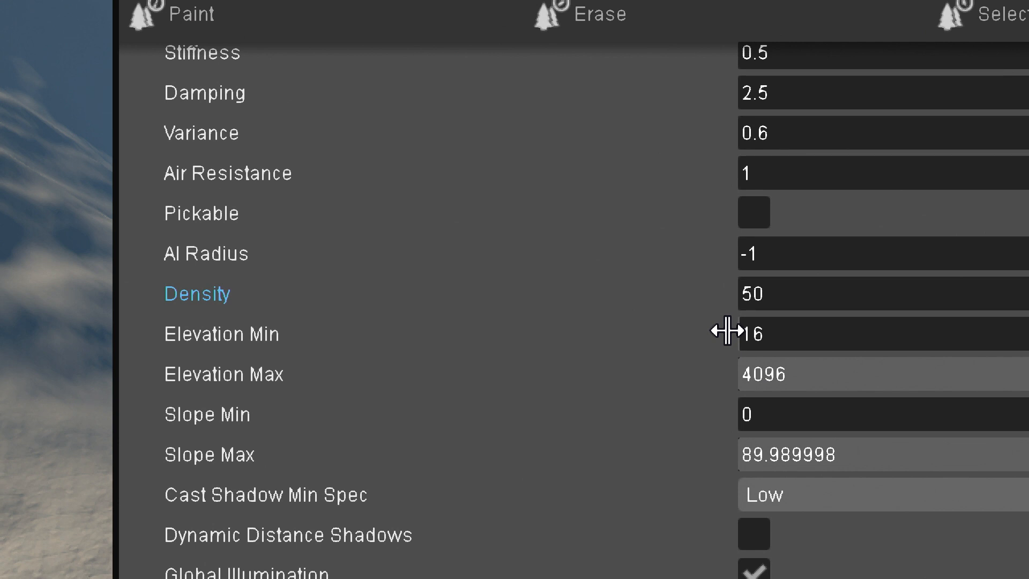
Limit the selected aspens to a minimum elevation of 20 and a maximum elevation of 200
{"action": "double_click", "coordinate": [767, 335]}
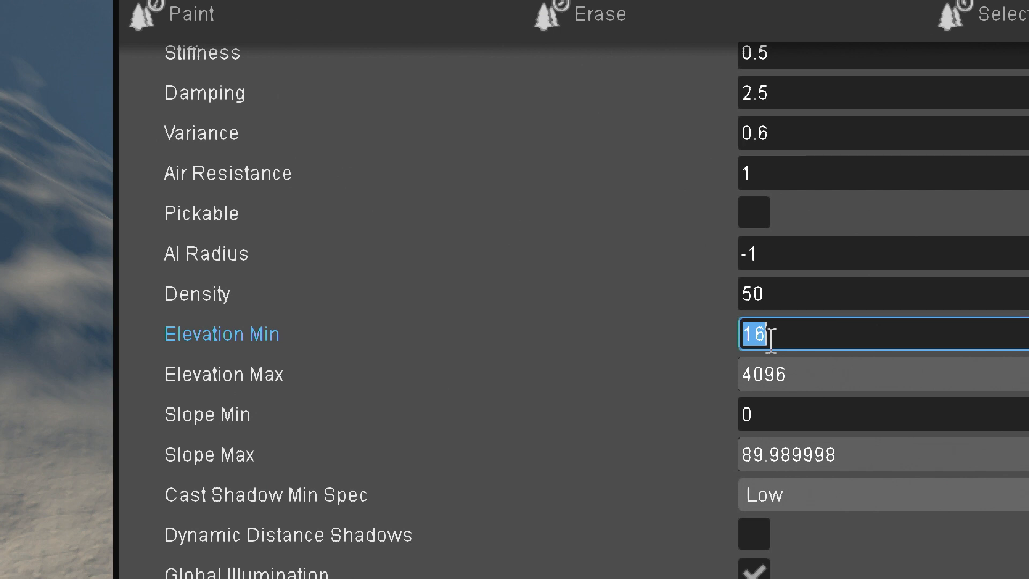
{"action": "type", "text": "20"}
{"action": "key", "text": "Tab"}
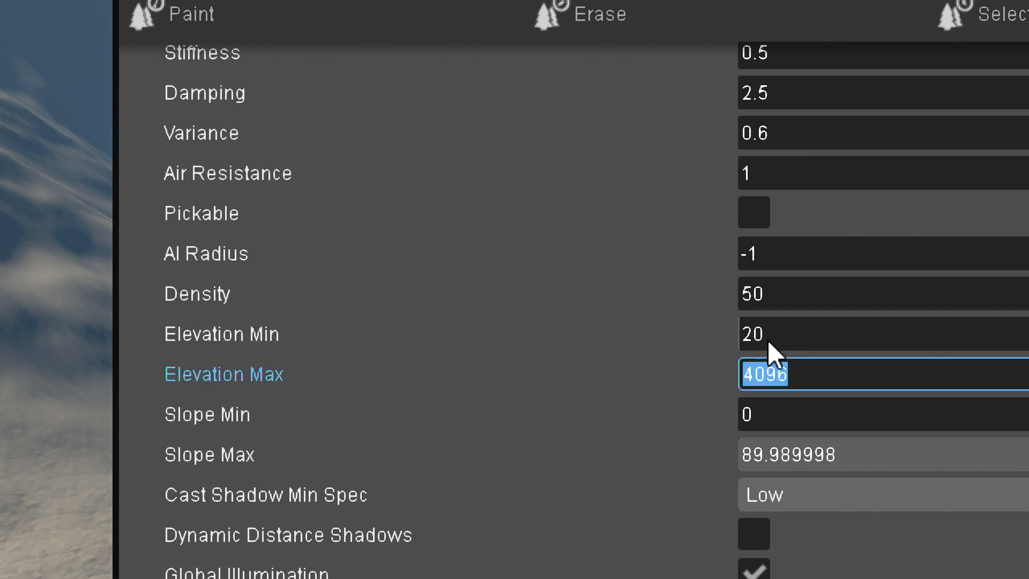
{"action": "type", "text": "25"}
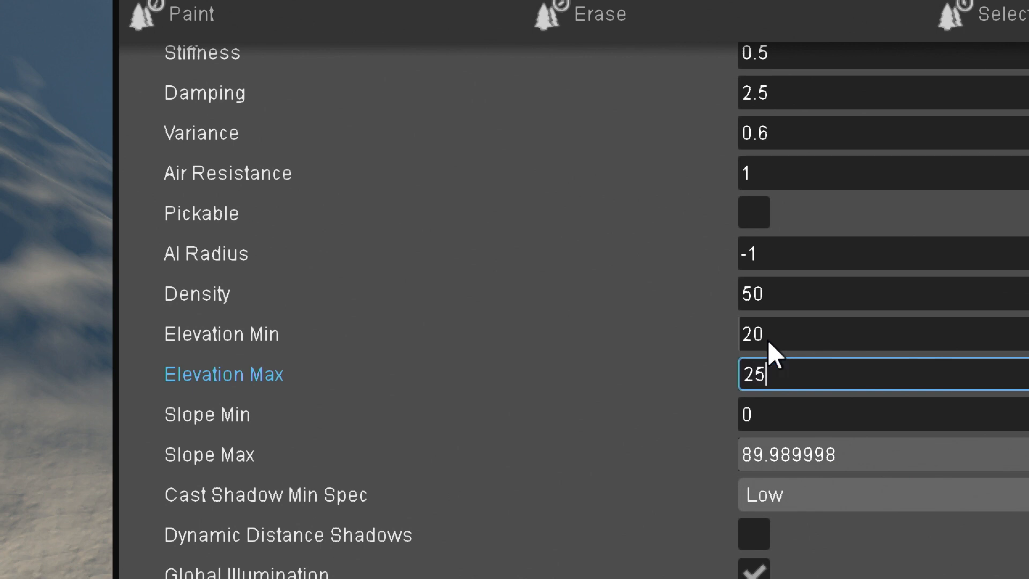
{"action": "key", "text": "BackSpace"}
{"action": "type", "text": "00"}
{"action": "key", "text": "Return"}
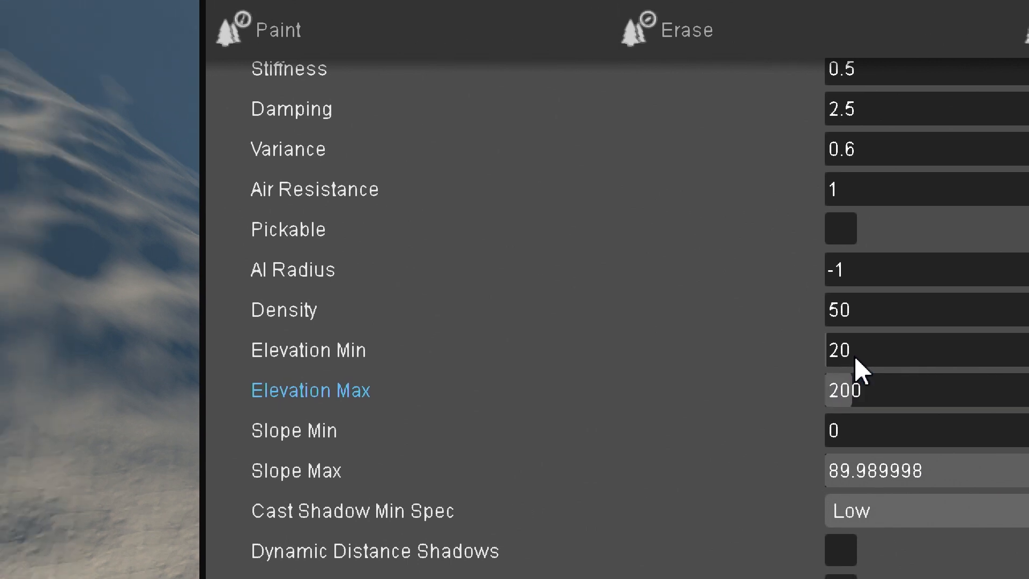
Set the maximum slope for the selected aspens to 35
{"action": "left_click", "coordinate": [939, 470]}
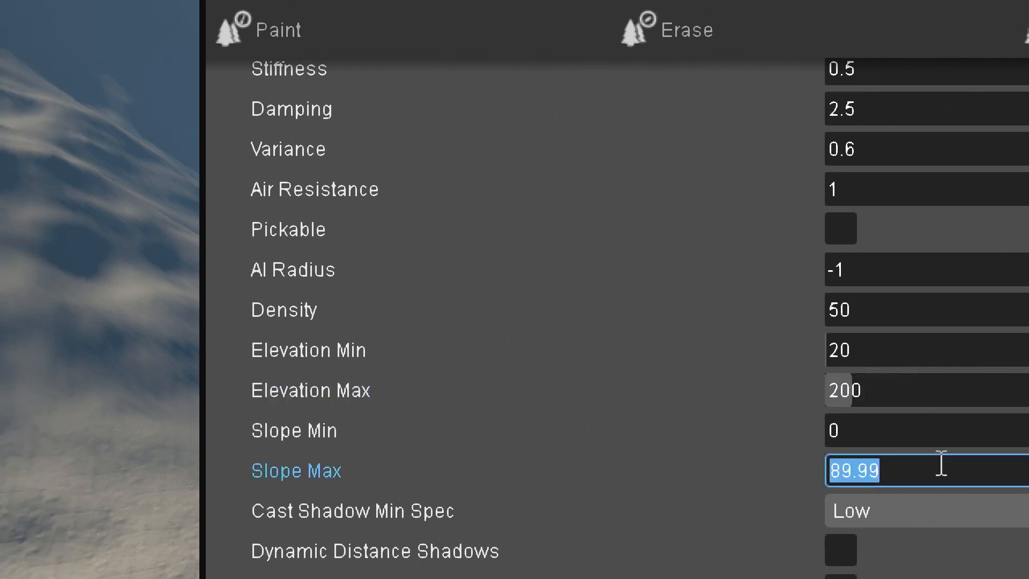
{"action": "type", "text": "35"}
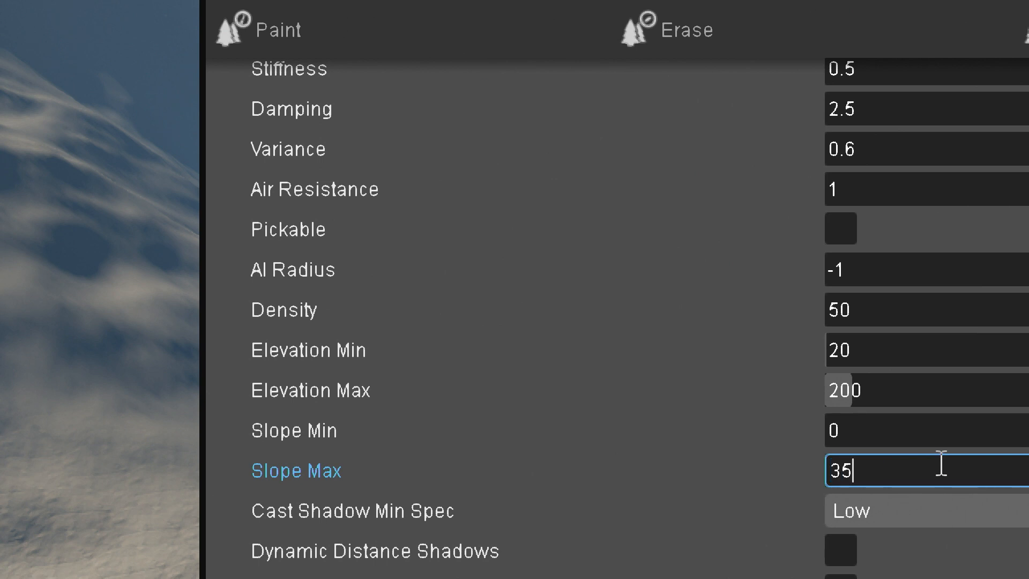
{"action": "key", "text": "Return"}
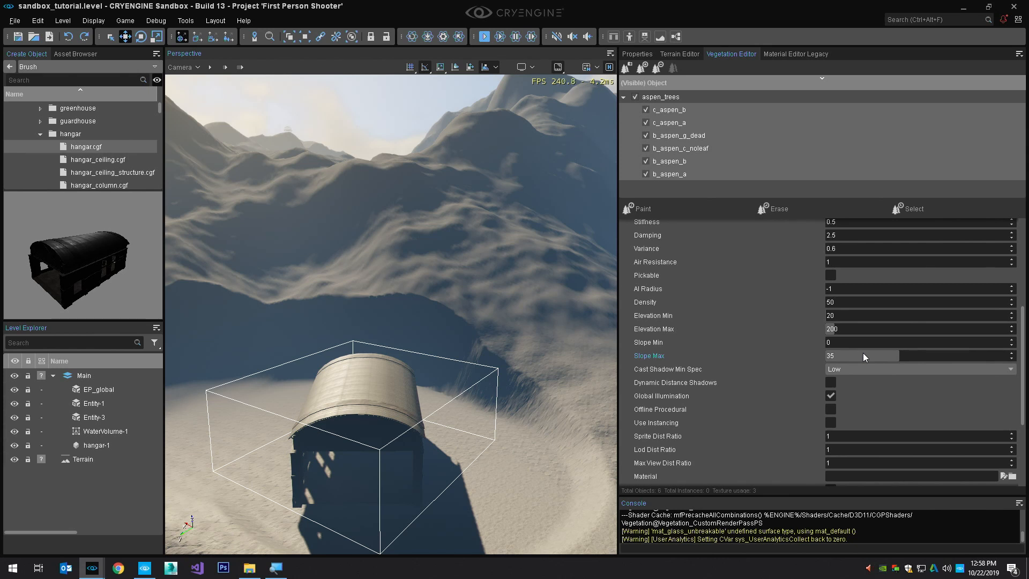
Select only the b_aspen_g_dead object within the aspen_trees group and set its density to 100
{"action": "left_click", "coordinate": [701, 96]}
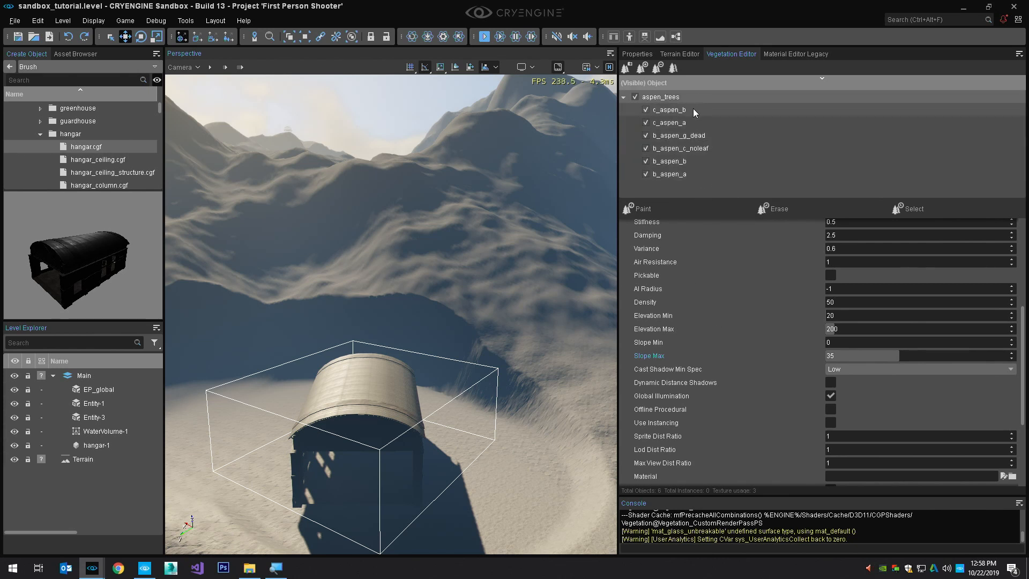
{"action": "left_click", "coordinate": [687, 121]}
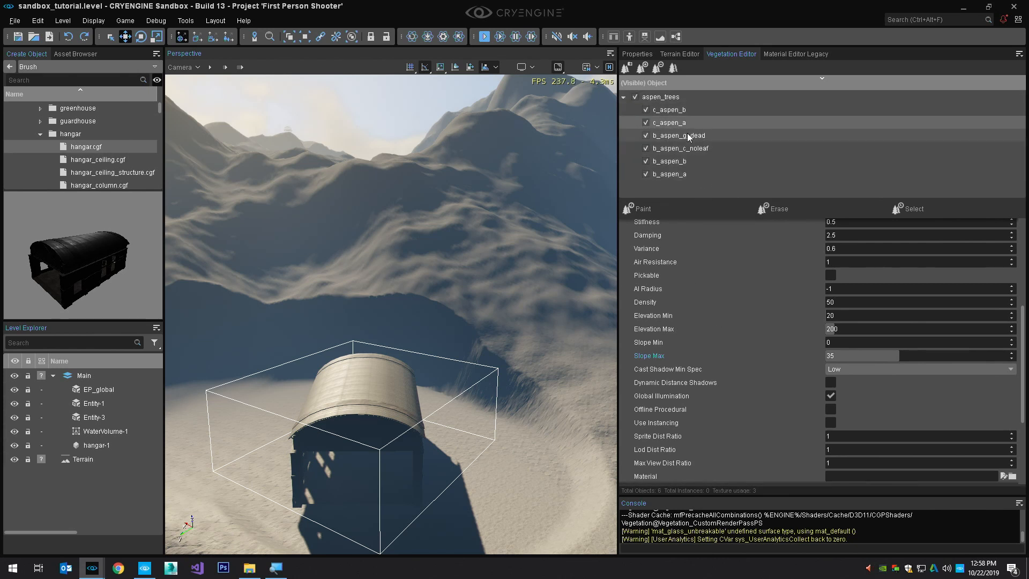
{"action": "left_click", "coordinate": [689, 137]}
{"action": "left_click", "coordinate": [686, 148]}
{"action": "left_click", "coordinate": [682, 161]}
{"action": "left_click", "coordinate": [690, 135], "text": "ctrl"}
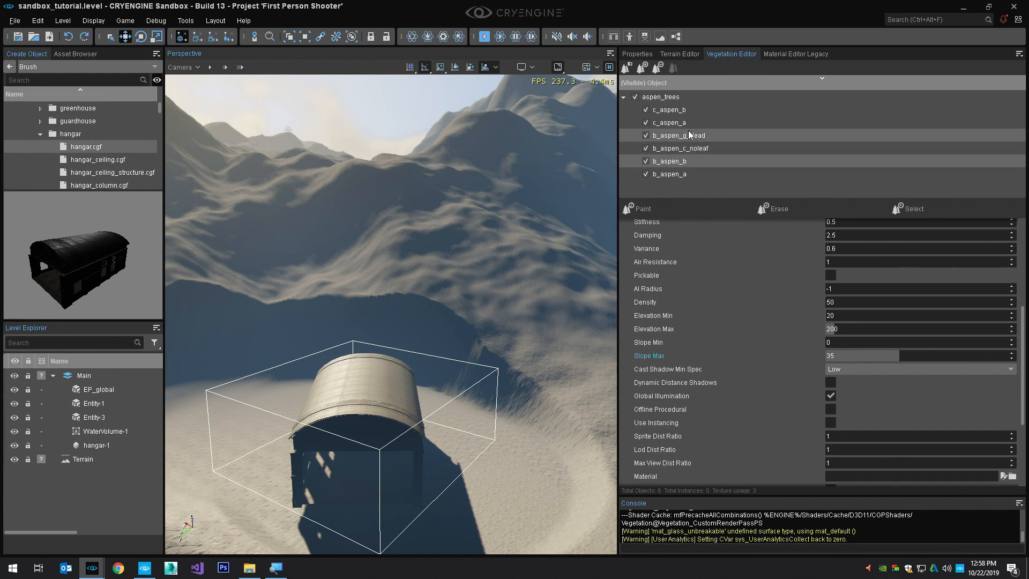
{"action": "left_click", "coordinate": [684, 123]}
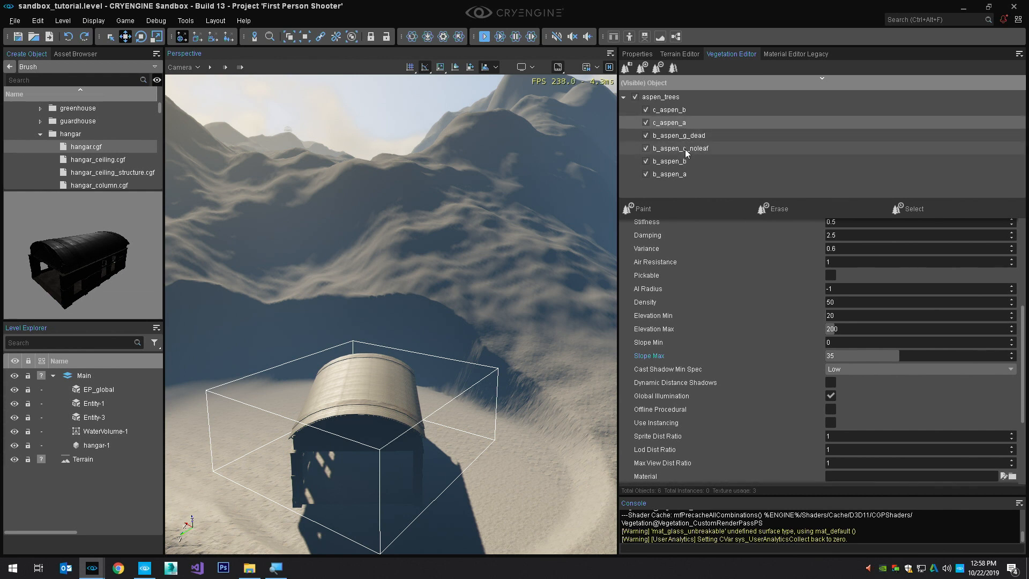
{"action": "left_click", "coordinate": [693, 136]}
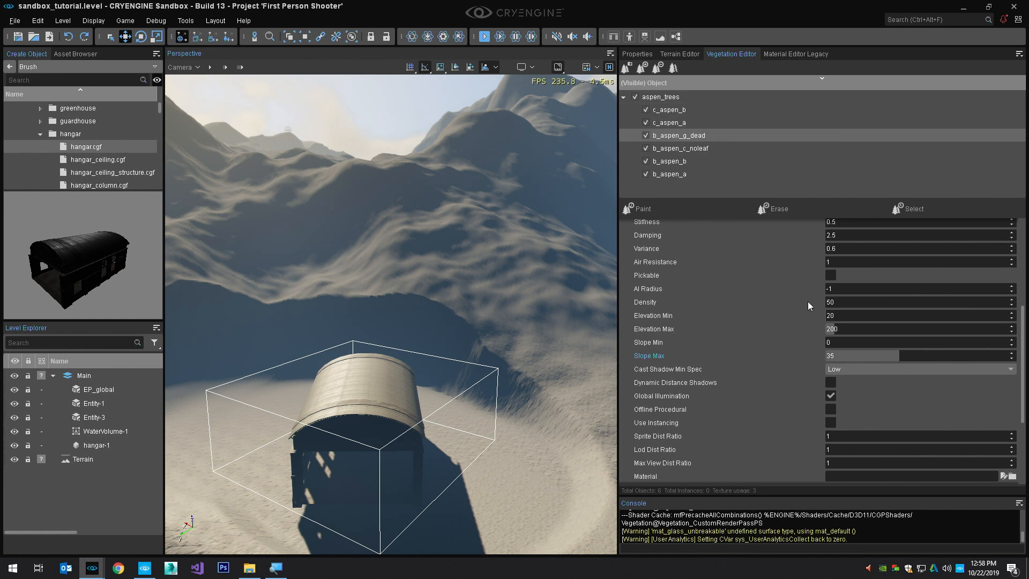
{"action": "left_click", "coordinate": [849, 302]}
{"action": "type", "text": "10"}
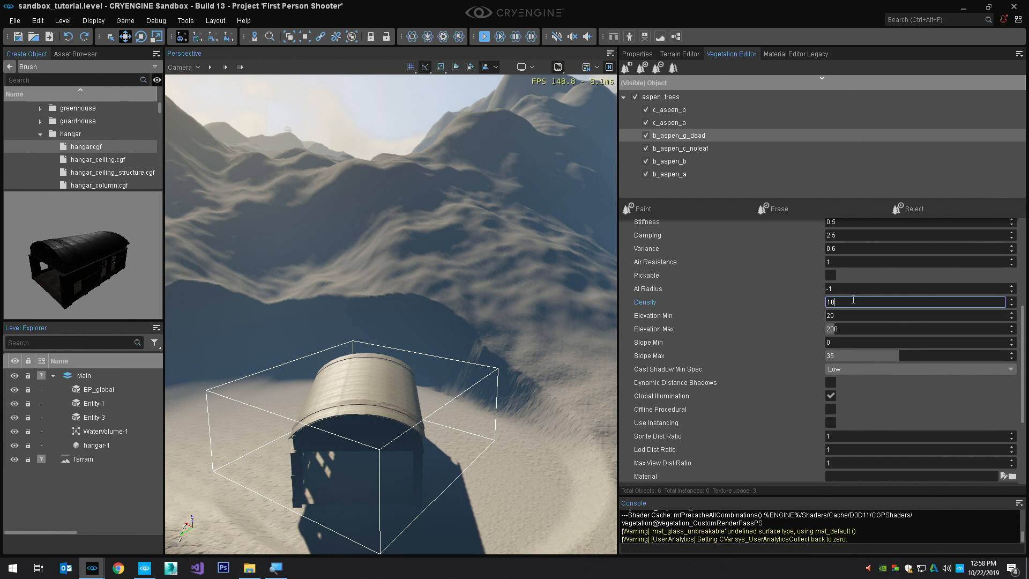
{"action": "type", "text": "00"}
{"action": "key", "text": "Return"}
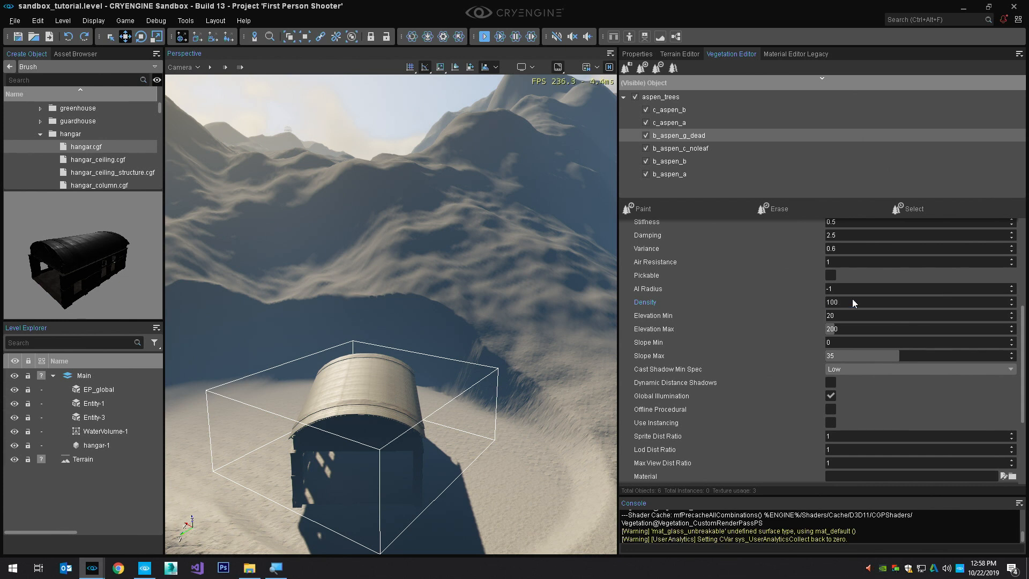
Start painting with the whole aspen_trees group and set the brush radius to 100
{"action": "left_click", "coordinate": [664, 98]}
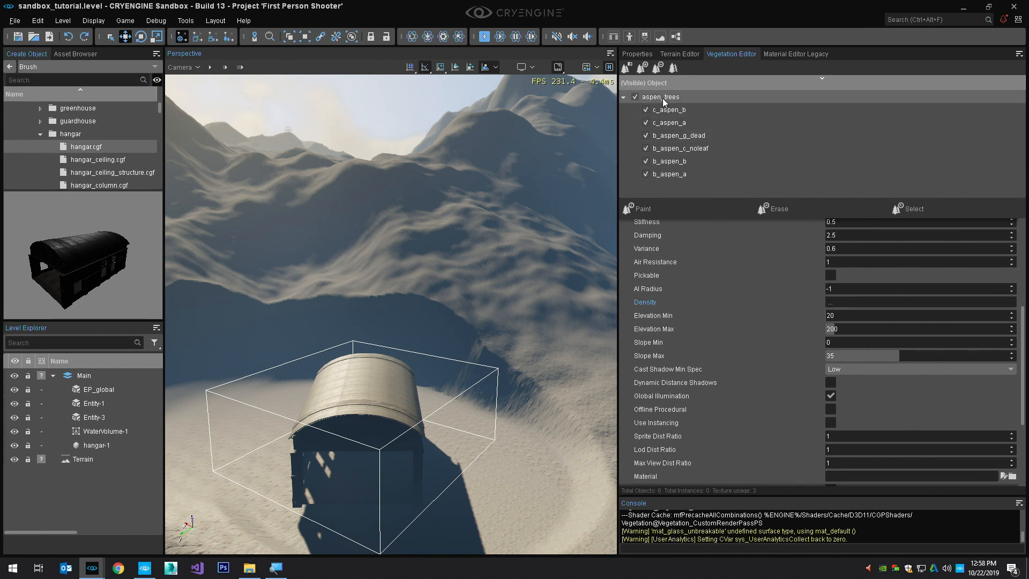
{"action": "left_click", "coordinate": [656, 209]}
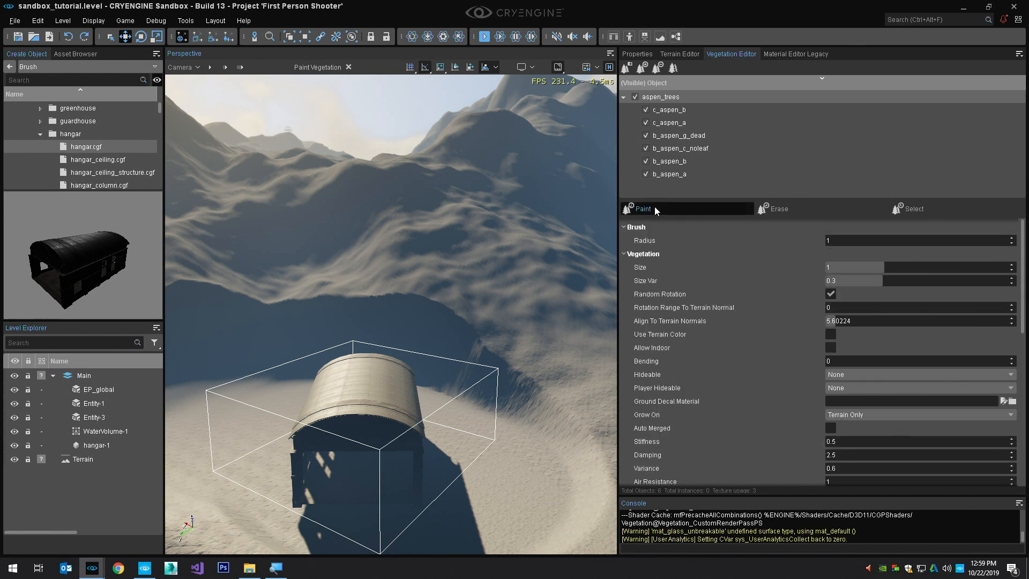
{"action": "left_click", "coordinate": [831, 240]}
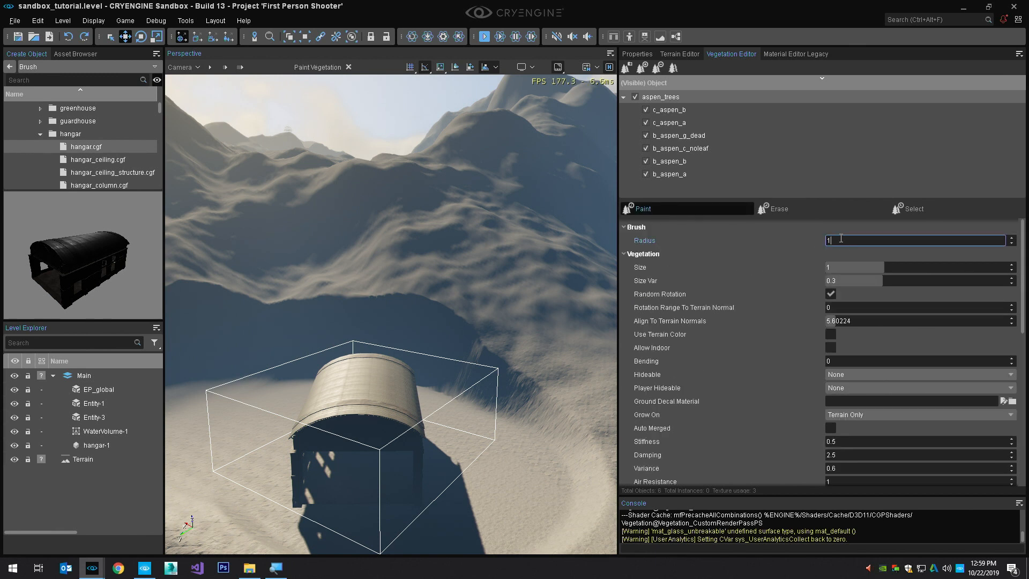
{"action": "type", "text": "00"}
{"action": "key", "text": "Return"}
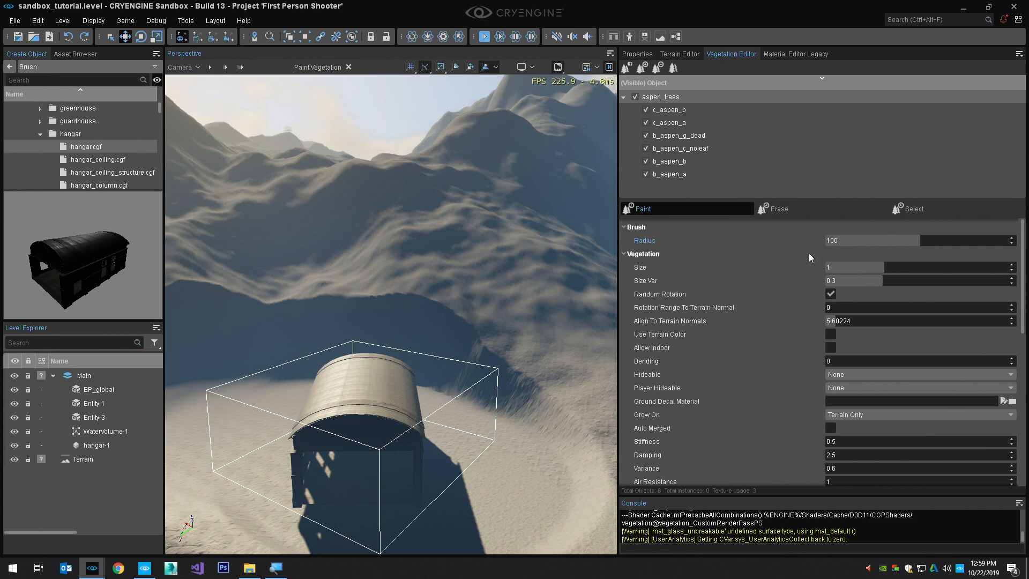
Paint aspen trees over the terrain around the hangar
{"action": "mouse_move", "coordinate": [496, 179]}
{"action": "right_mouse_down"}
{"action": "mouse_move", "coordinate": [468, 239]}
{"action": "mouse_move", "coordinate": [482, 241]}
{"action": "right_mouse_up"}
{"action": "scroll", "coordinate": [484, 242], "scroll_direction": "down", "scroll_amount": 12}
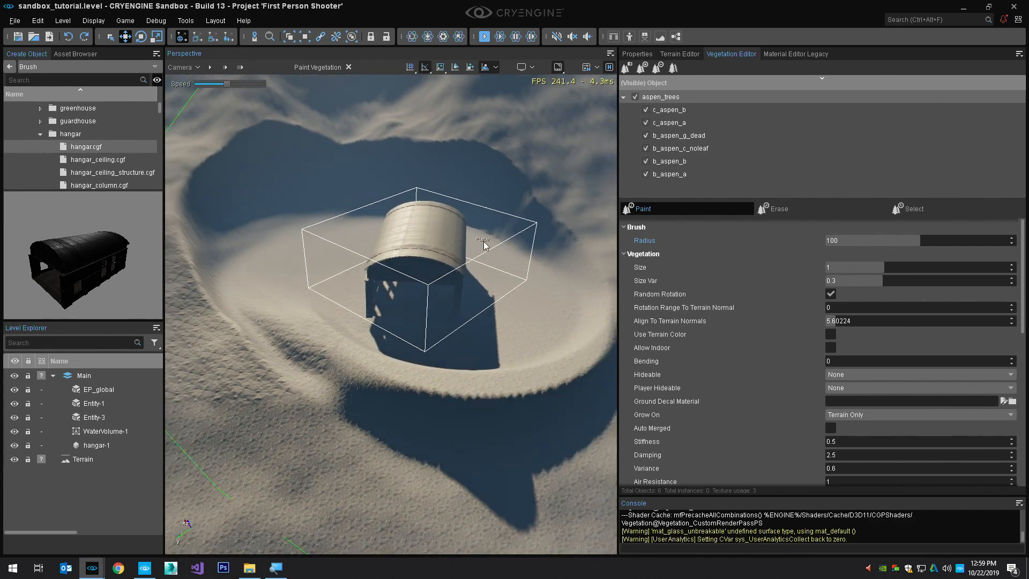
{"action": "mouse_move", "coordinate": [448, 258]}
{"action": "left_mouse_down"}
{"action": "mouse_move", "coordinate": [257, 206]}
{"action": "mouse_move", "coordinate": [308, 263]}
{"action": "left_mouse_up"}
{"action": "right_click_drag", "start_coordinate": [309, 262], "coordinate": [315, 256]}
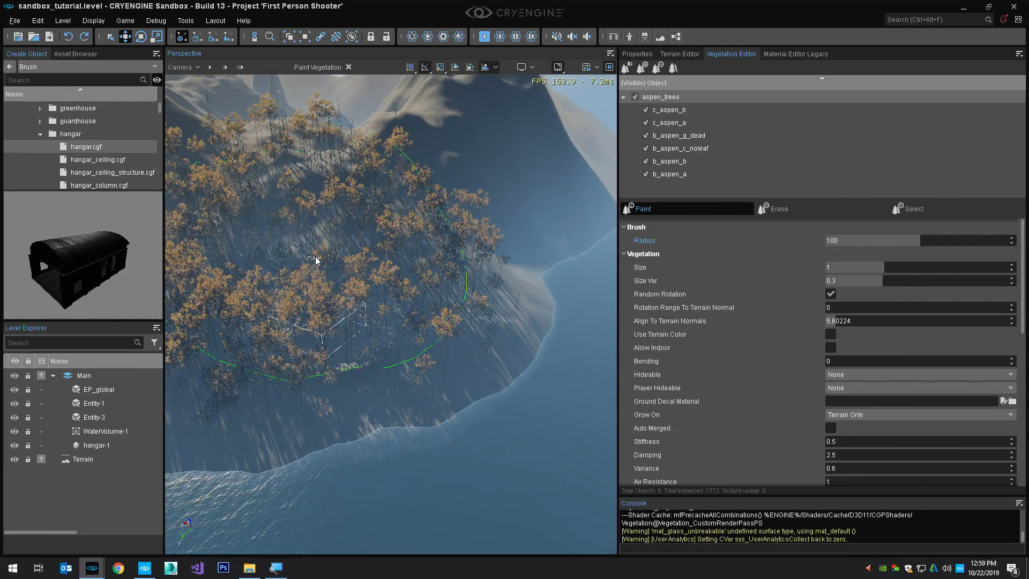
Undo the aspen trees painted over the terrain around the hangar
{"action": "right_click_drag", "start_coordinate": [424, 306], "coordinate": [437, 285]}
{"action": "left_click", "coordinate": [438, 285]}
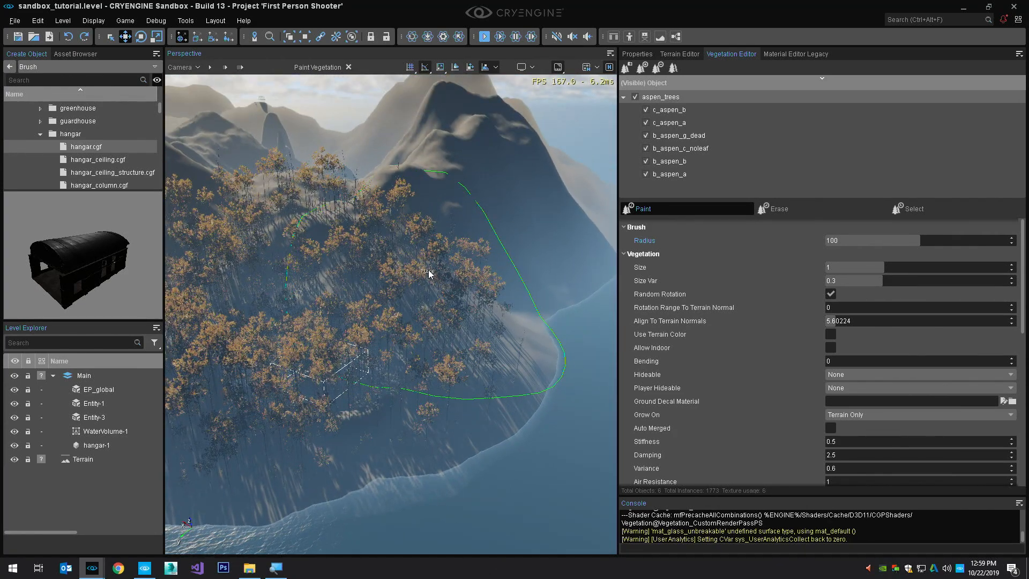
{"action": "key", "text": "ctrl+z"}
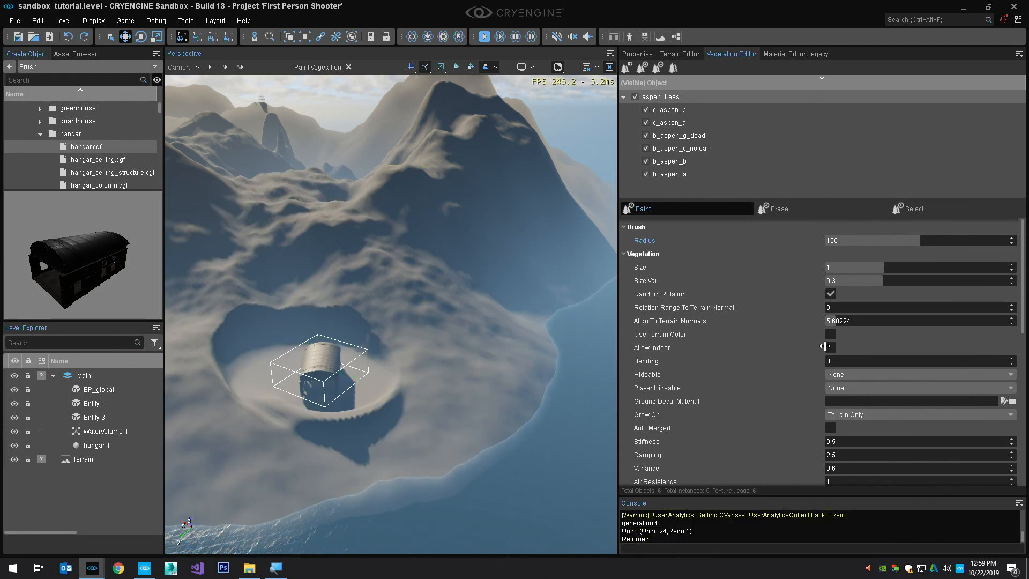
Select every object in the aspen_trees group except b_aspen_g_dead and set their density to 100
{"action": "double_click", "coordinate": [671, 95]}
{"action": "left_click", "coordinate": [698, 137], "text": "ctrl"}
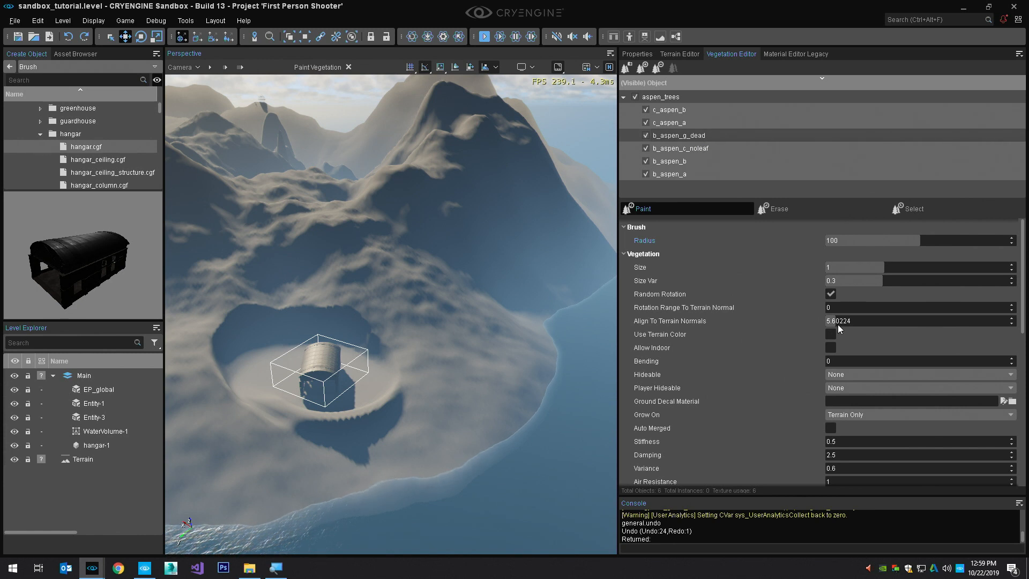
{"action": "scroll", "coordinate": [838, 327], "scroll_direction": "down", "scroll_amount": 3}
{"action": "left_click", "coordinate": [851, 393]}
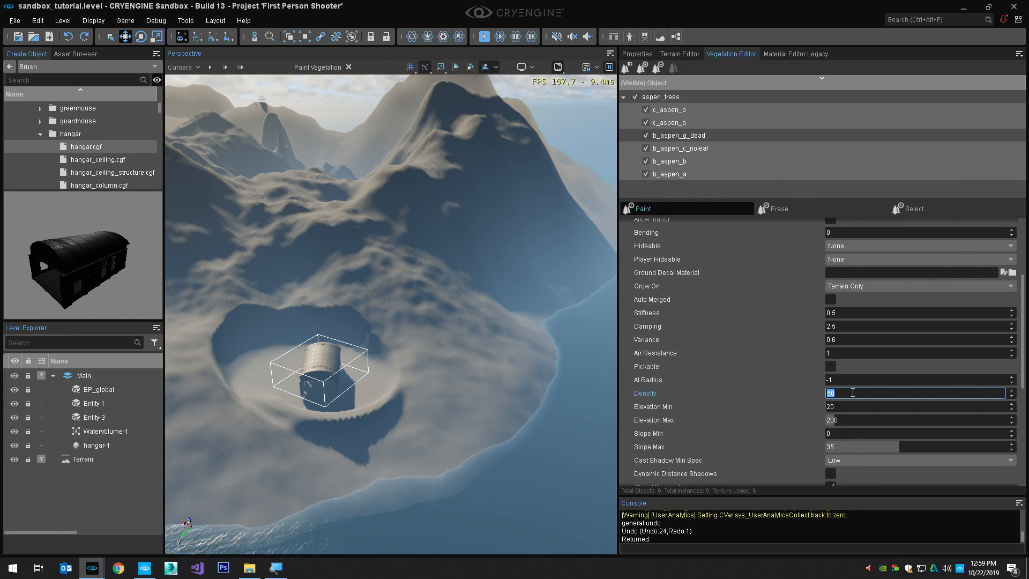
{"action": "type", "text": "100"}
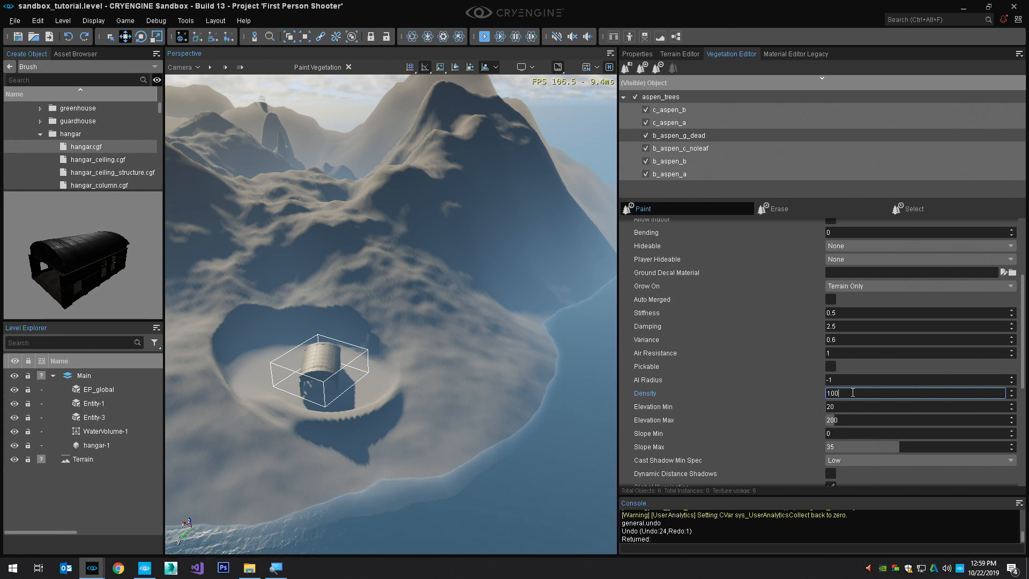
{"action": "key", "text": "Return"}
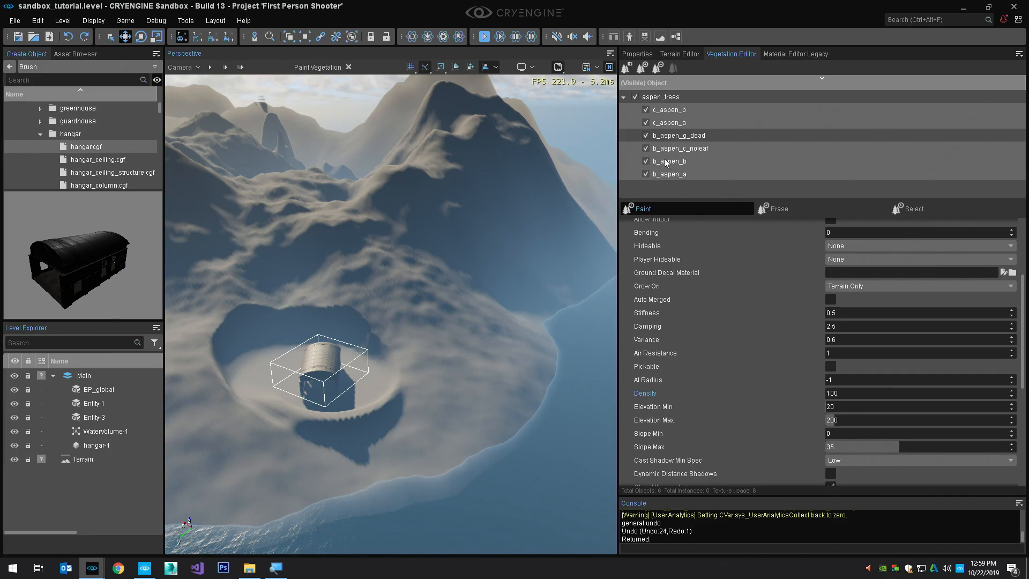
Select the whole aspen_trees group and paint aspens across the hills in full-screen view
{"action": "left_click", "coordinate": [660, 97]}
{"action": "key", "text": "F11"}
{"action": "key", "text": "F11"}
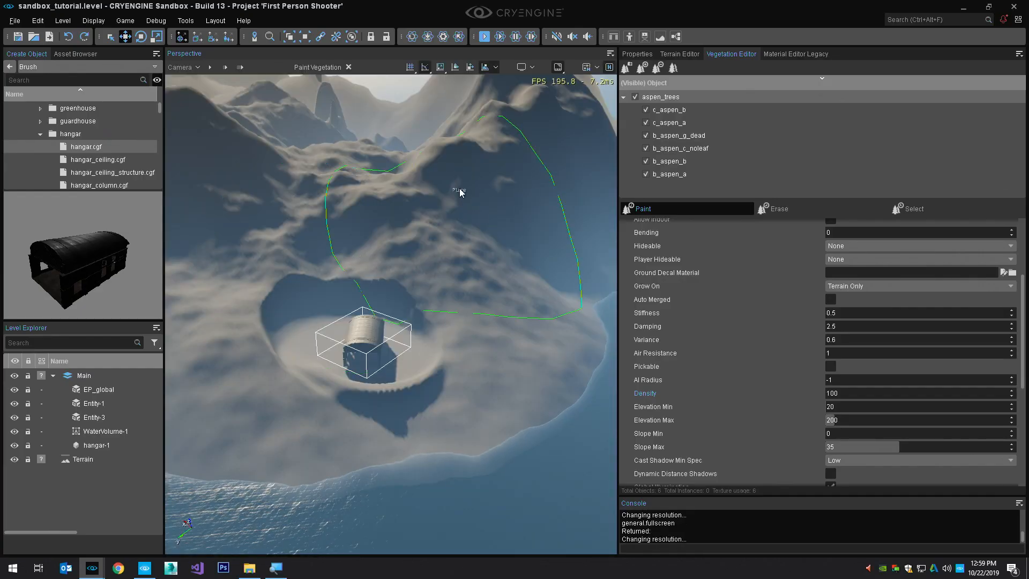
{"action": "key", "text": "F11"}
{"action": "mouse_move", "coordinate": [446, 198]}
{"action": "left_mouse_down"}
{"action": "mouse_move", "coordinate": [241, 172]}
{"action": "mouse_move", "coordinate": [185, 214]}
{"action": "left_mouse_up"}
{"action": "right_click_drag", "start_coordinate": [528, 290], "coordinate": [504, 277]}
{"action": "mouse_move", "coordinate": [504, 277]}
{"action": "left_mouse_down"}
{"action": "mouse_move", "coordinate": [461, 288]}
{"action": "mouse_move", "coordinate": [856, 341]}
{"action": "left_mouse_up"}
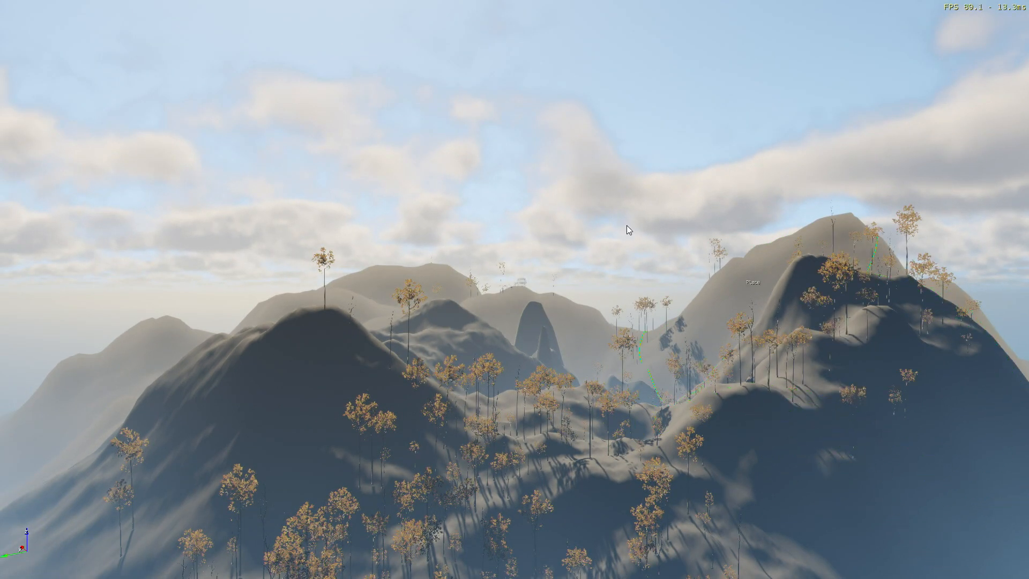
Continue painting aspens over the other mountainsides, view the trees up close, and leave paint mode and full-screen view
{"action": "middle_click_drag", "start_coordinate": [393, 249], "coordinate": [327, 446]}
{"action": "mouse_move", "coordinate": [327, 446]}
{"action": "right_mouse_down"}
{"action": "mouse_move", "coordinate": [343, 472]}
{"action": "mouse_move", "coordinate": [378, 431]}
{"action": "mouse_move", "coordinate": [406, 426]}
{"action": "mouse_move", "coordinate": [290, 382]}
{"action": "right_mouse_up"}
{"action": "left_click_drag", "start_coordinate": [290, 382], "coordinate": [296, 308]}
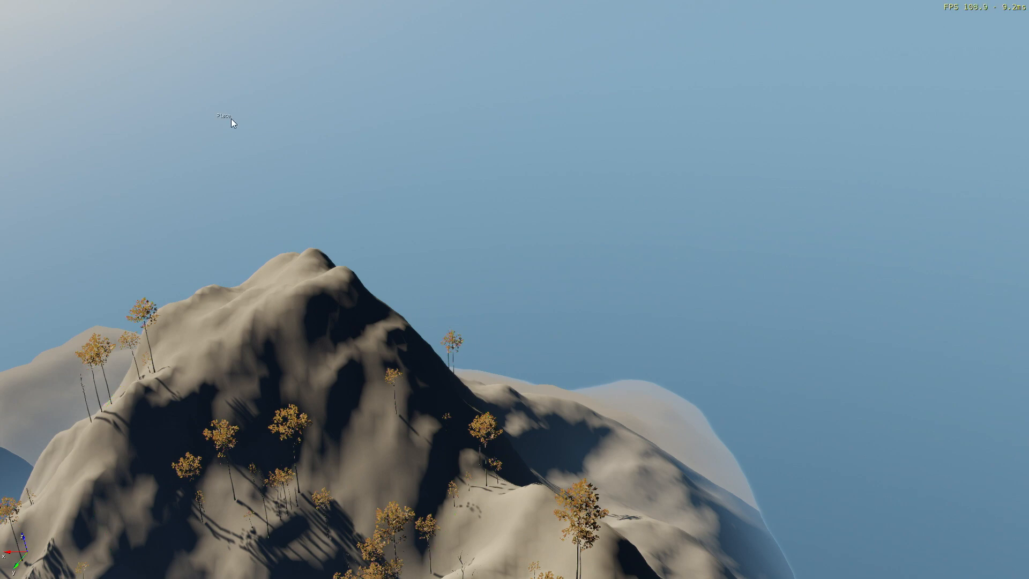
{"action": "right_click_drag", "start_coordinate": [336, 239], "coordinate": [214, 359]}
{"action": "key", "text": "w"}
{"action": "mouse_move", "coordinate": [378, 213]}
{"action": "right_mouse_down"}
{"action": "mouse_move", "coordinate": [365, 252]}
{"action": "mouse_move", "coordinate": [378, 249]}
{"action": "mouse_move", "coordinate": [378, 214]}
{"action": "right_mouse_up"}
{"action": "key", "text": "F11"}
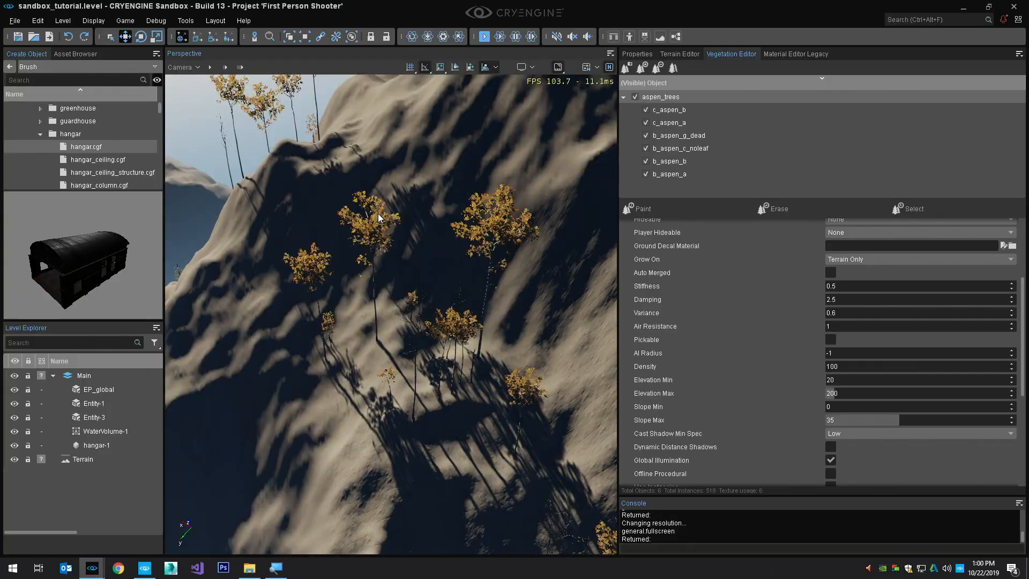
Select all aspen objects except b_aspen_g_dead and set their bending to 5
{"action": "left_click", "coordinate": [680, 112]}
{"action": "left_click", "coordinate": [679, 170], "text": "shift"}
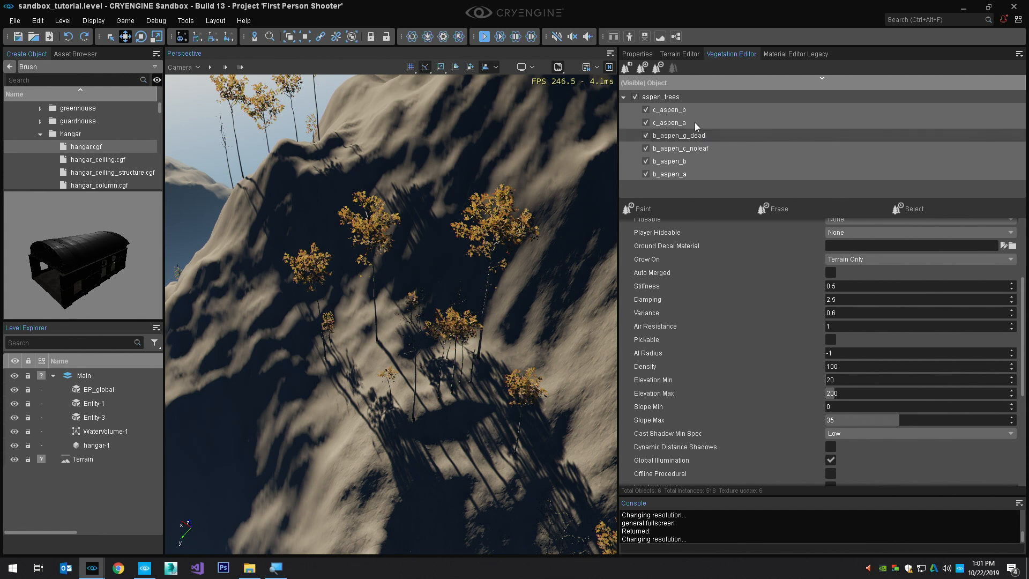
{"action": "left_click", "coordinate": [693, 109]}
{"action": "left_click", "coordinate": [695, 170], "text": "shift"}
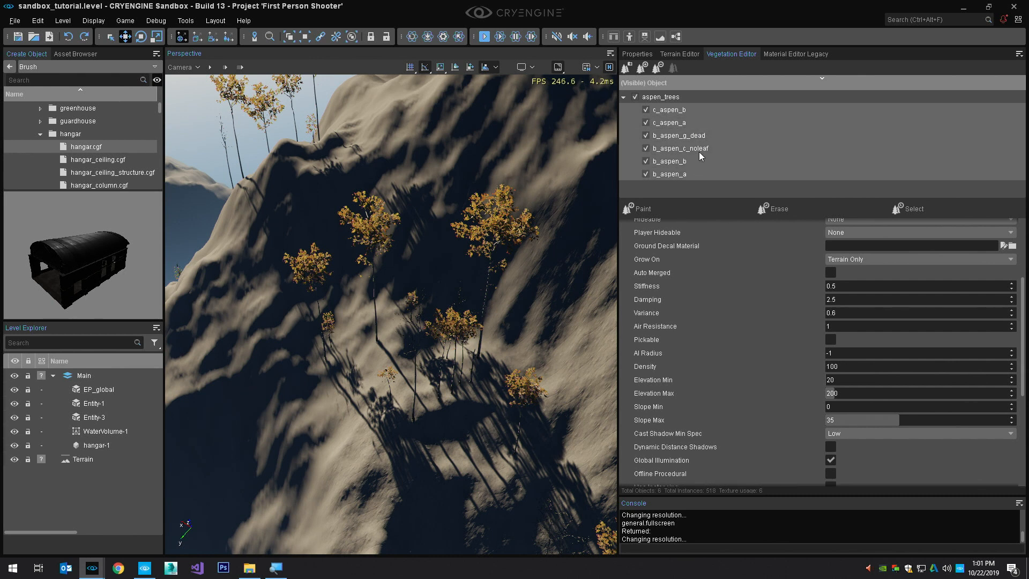
{"action": "left_click", "coordinate": [706, 137], "text": "ctrl"}
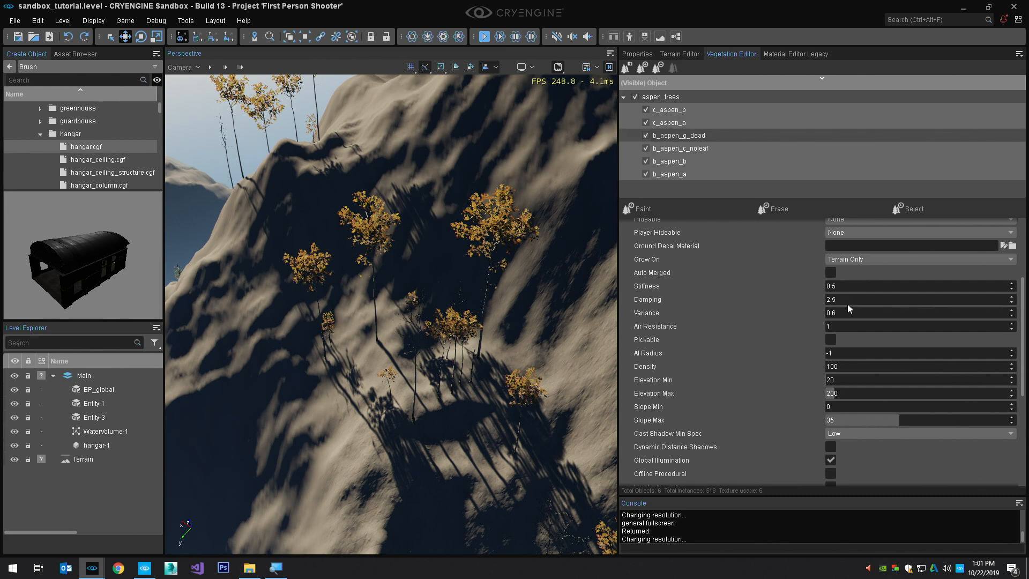
{"action": "scroll", "coordinate": [840, 340], "scroll_direction": "up", "scroll_amount": 3}
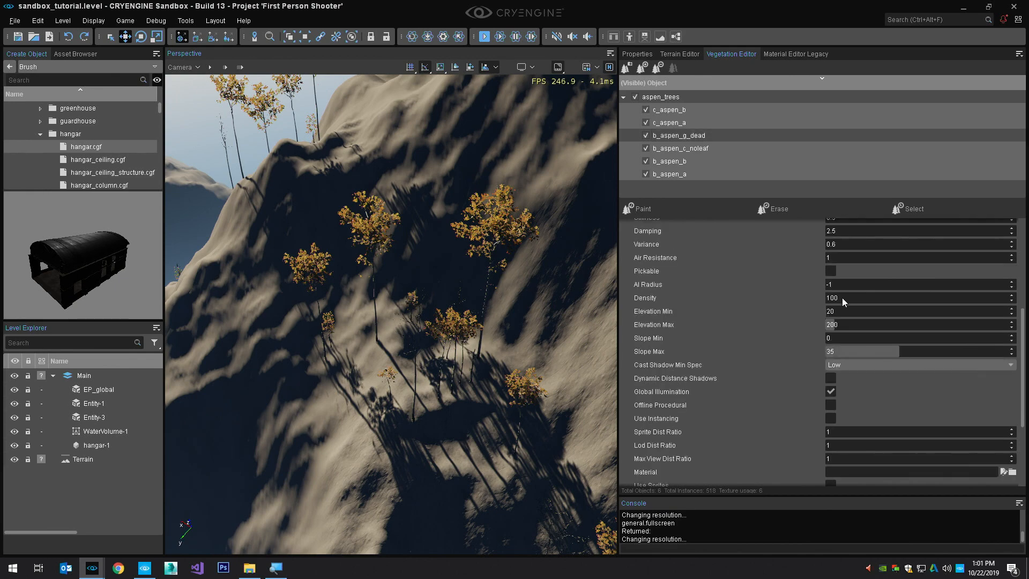
{"action": "left_click", "coordinate": [850, 264]}
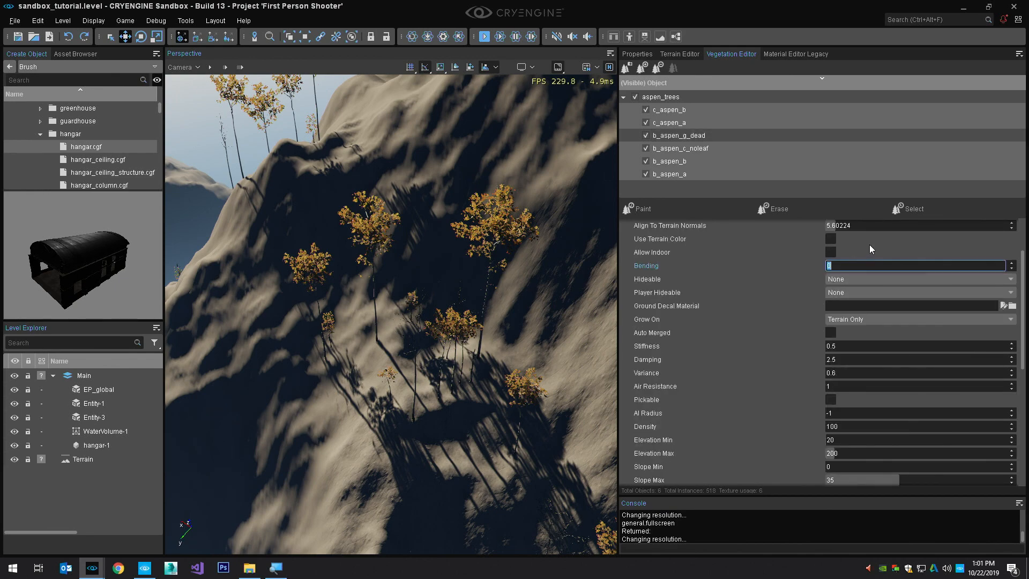
{"action": "type", "text": "5"}
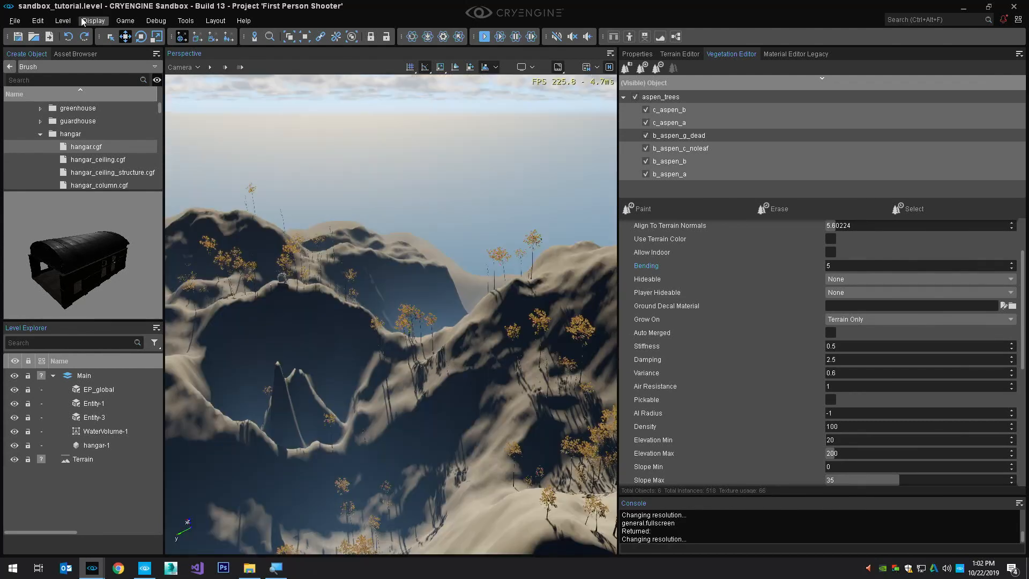
Examine the display info levels and the graphics quality presets available for the viewport
{"action": "left_click", "coordinate": [103, 23]}
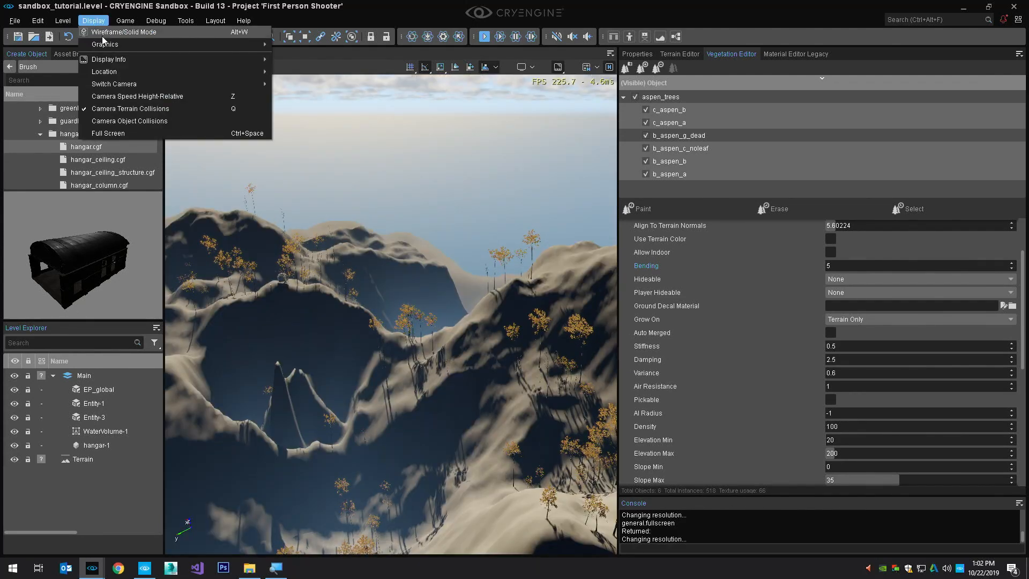
{"action": "mouse_move", "coordinate": [168, 59]}
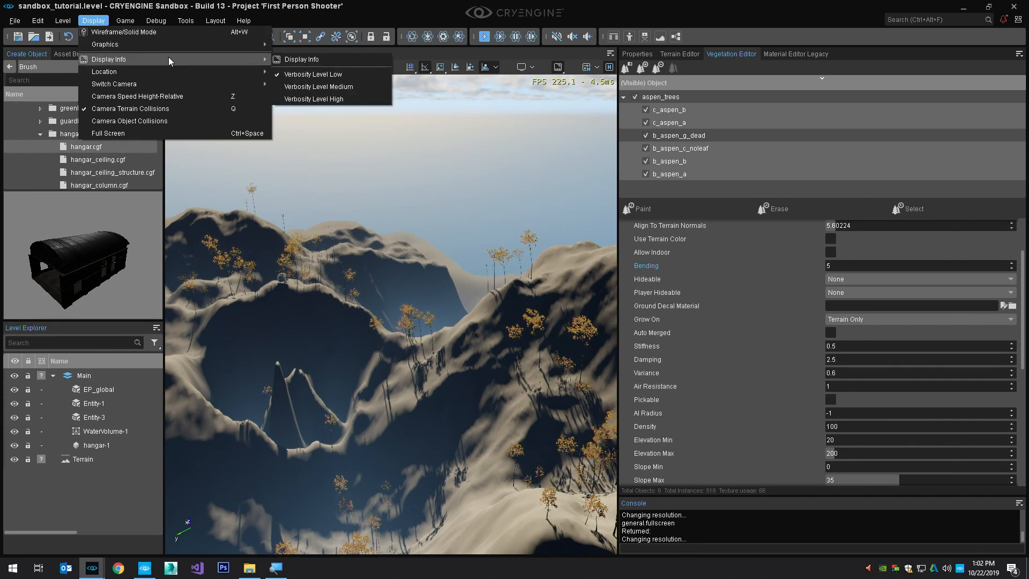
{"action": "mouse_move", "coordinate": [105, 44]}
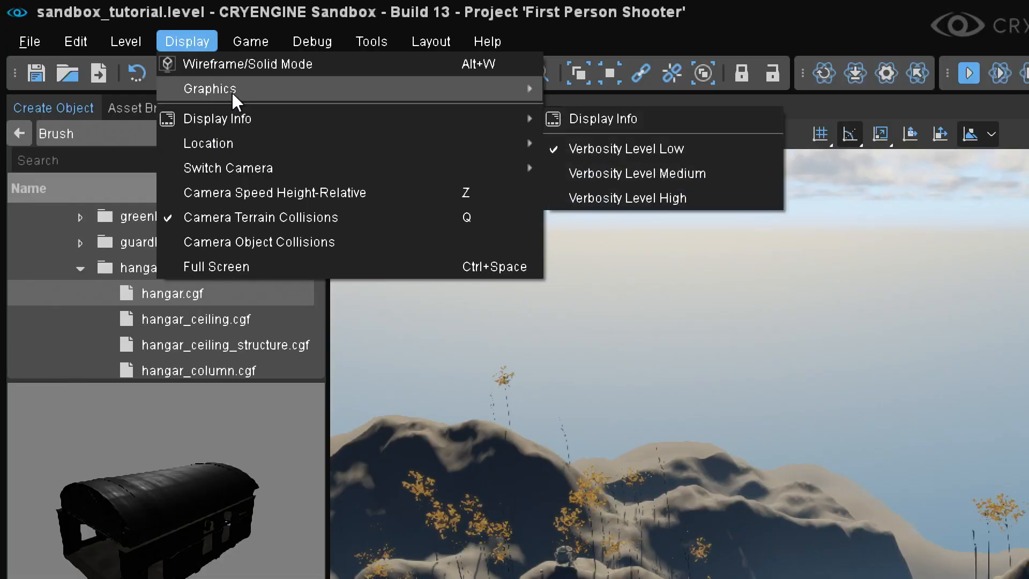
{"action": "mouse_move", "coordinate": [230, 46]}
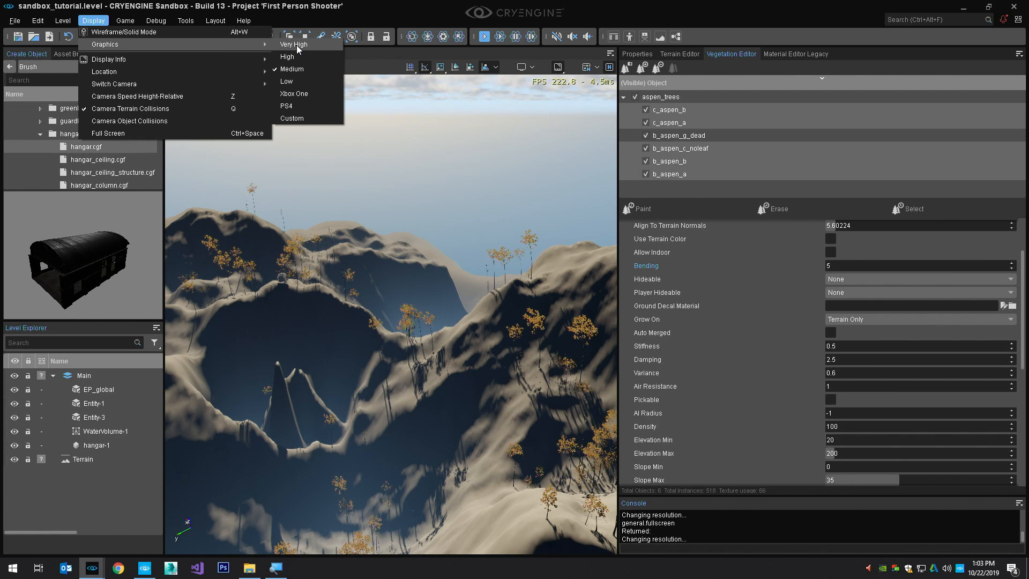
{"action": "left_click", "coordinate": [590, 89]}
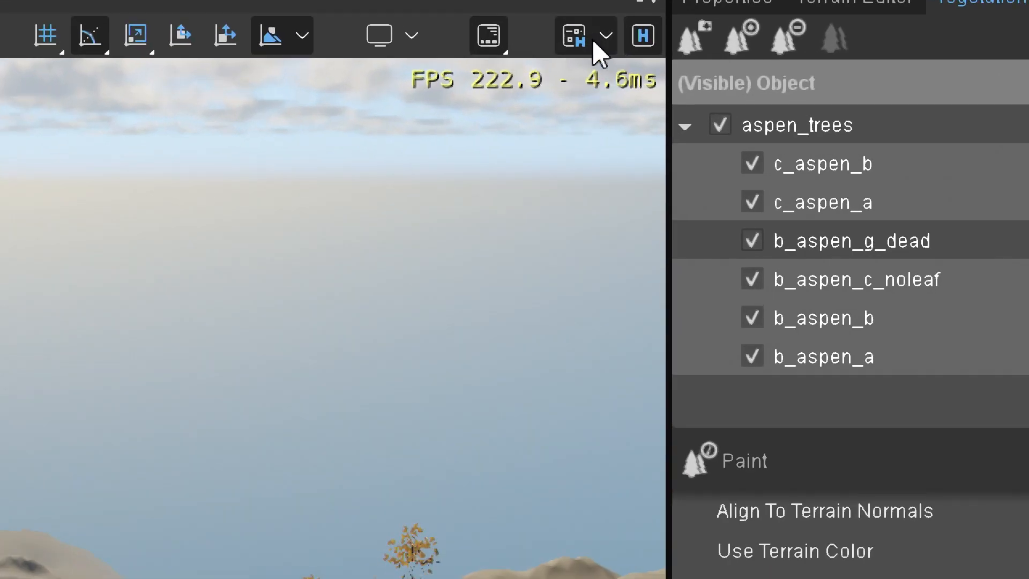
Toggle the viewport's display info and set its verbosity level to medium
{"action": "left_click", "coordinate": [500, 37]}
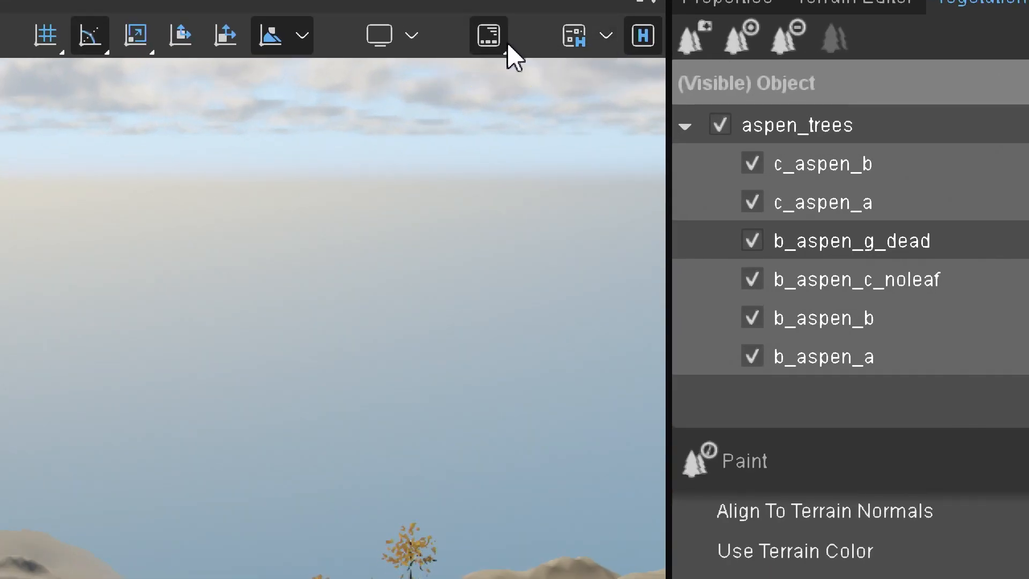
{"action": "left_click", "coordinate": [490, 39]}
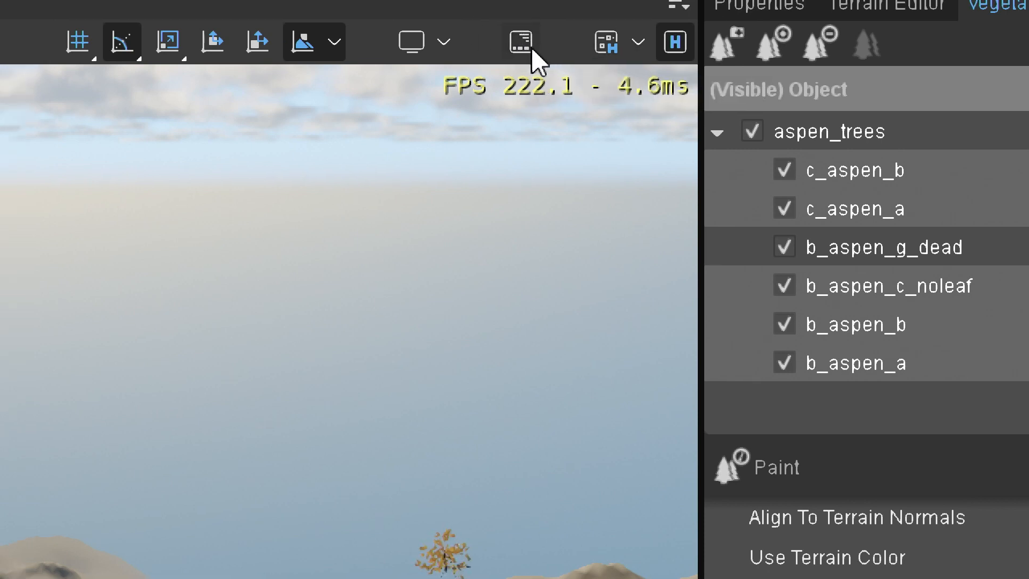
{"action": "left_click", "coordinate": [531, 51]}
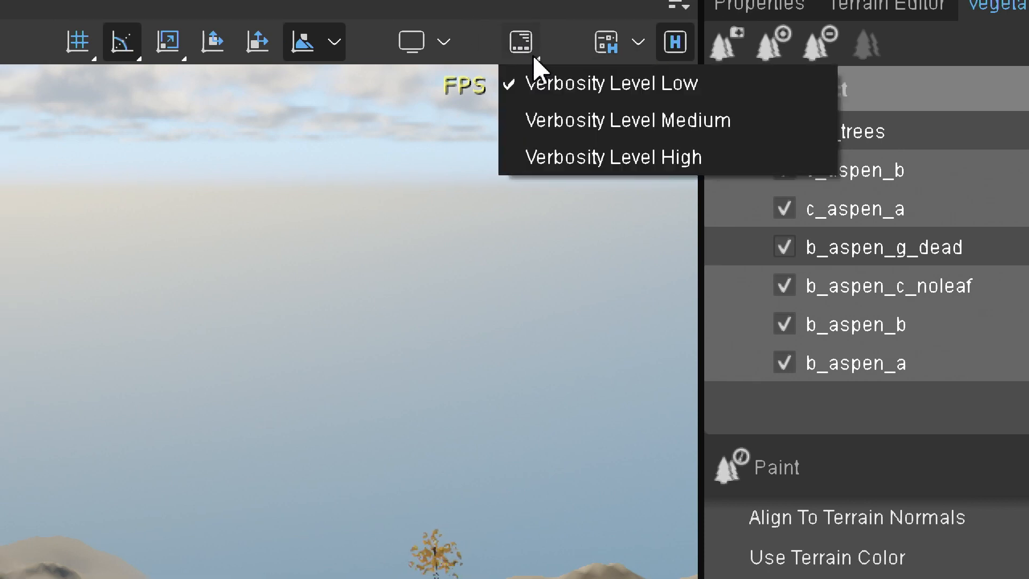
{"action": "left_click", "coordinate": [574, 123]}
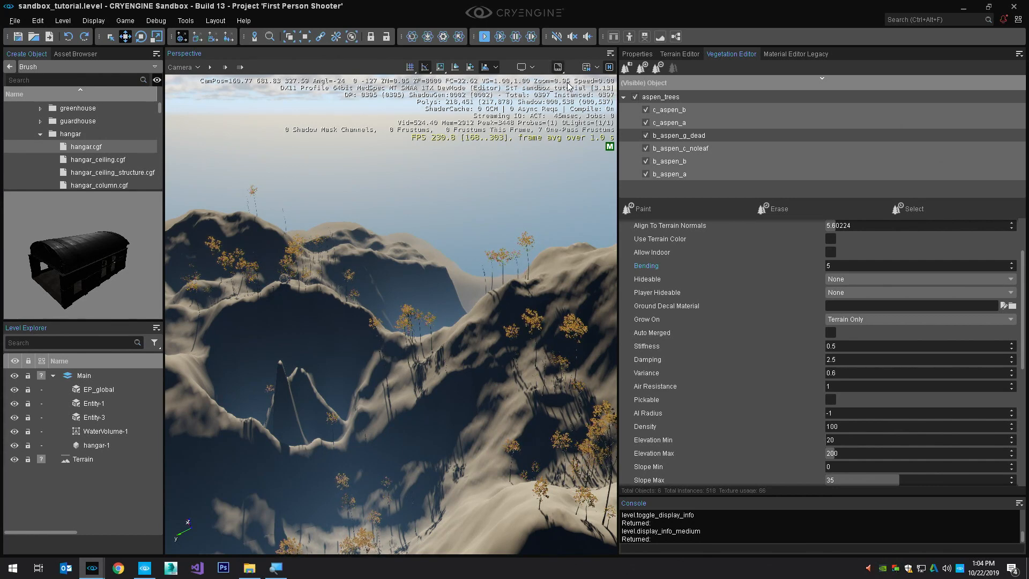
Raise the display info verbosity to high, check it in full-screen view, and set it back to low
{"action": "left_click", "coordinate": [558, 67]}
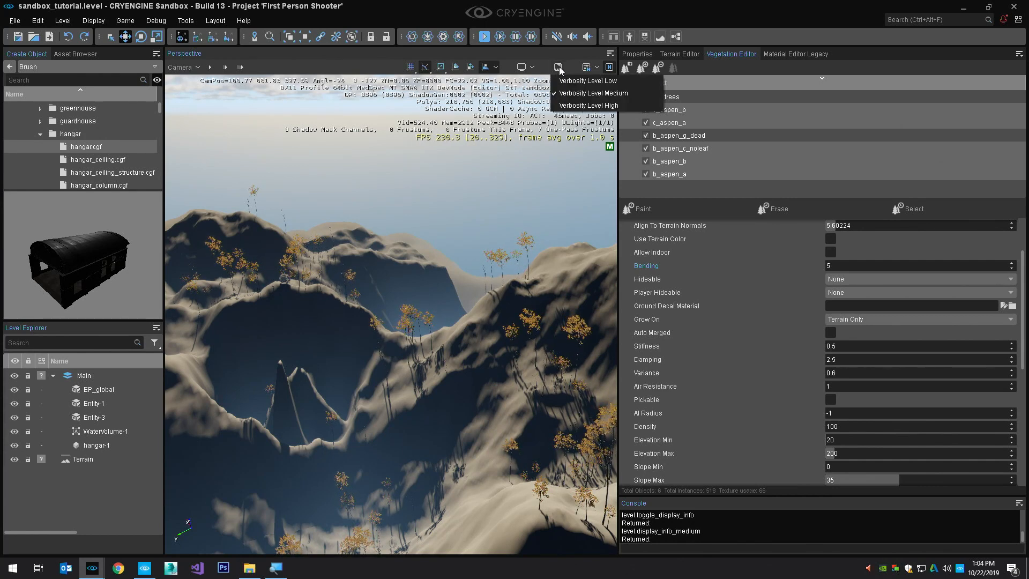
{"action": "left_click", "coordinate": [574, 106]}
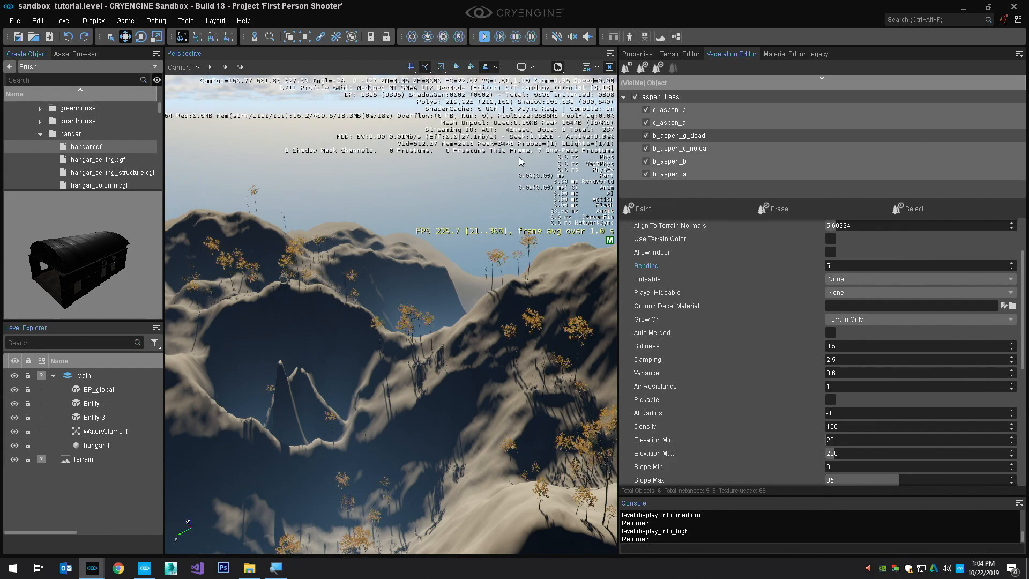
{"action": "key", "text": "F11"}
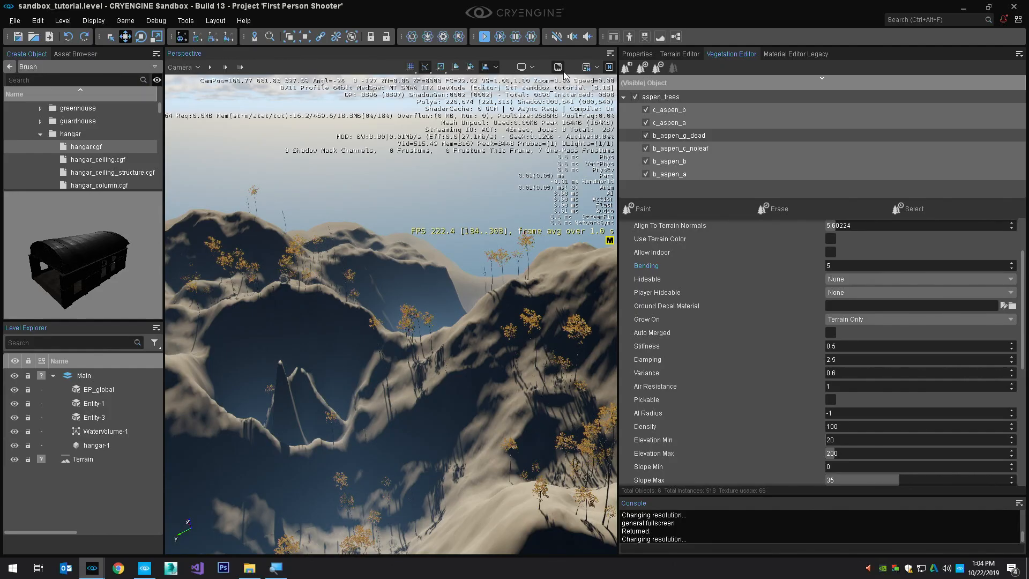
{"action": "left_click", "coordinate": [559, 68]}
{"action": "left_click", "coordinate": [564, 81]}
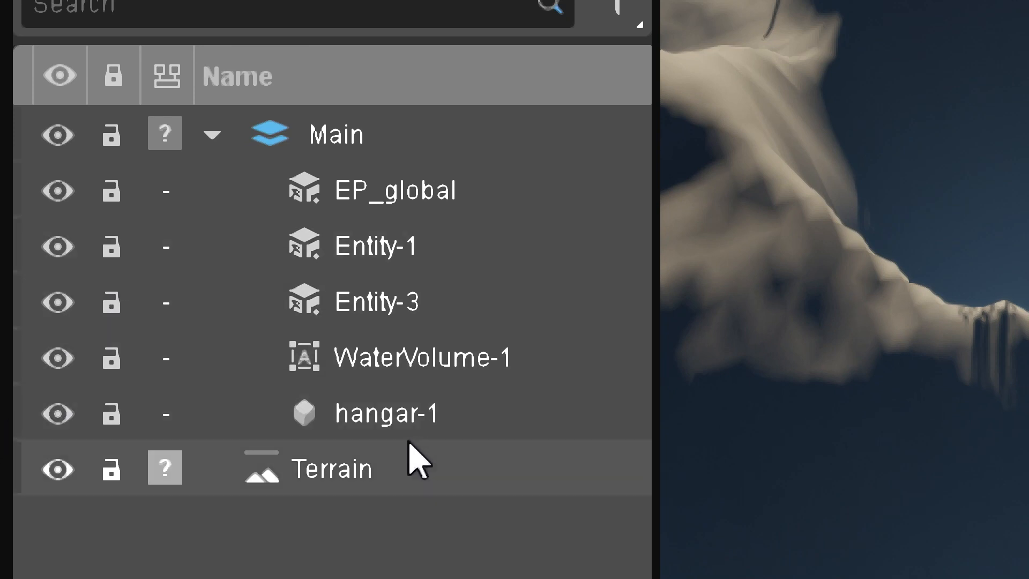
Hide the Terrain layer in the level and make it visible again
{"action": "left_click", "coordinate": [315, 471]}
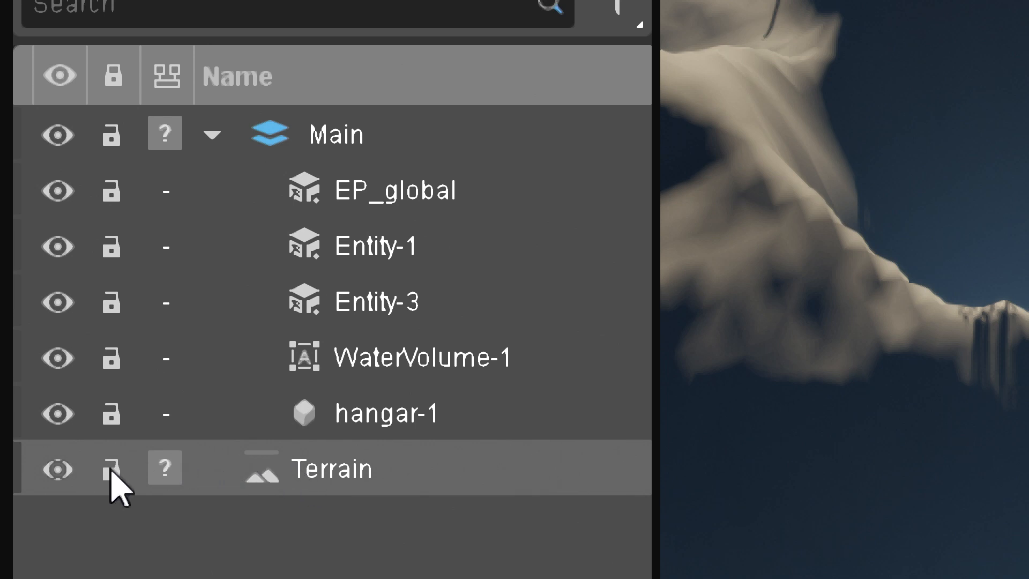
{"action": "left_click", "coordinate": [58, 470]}
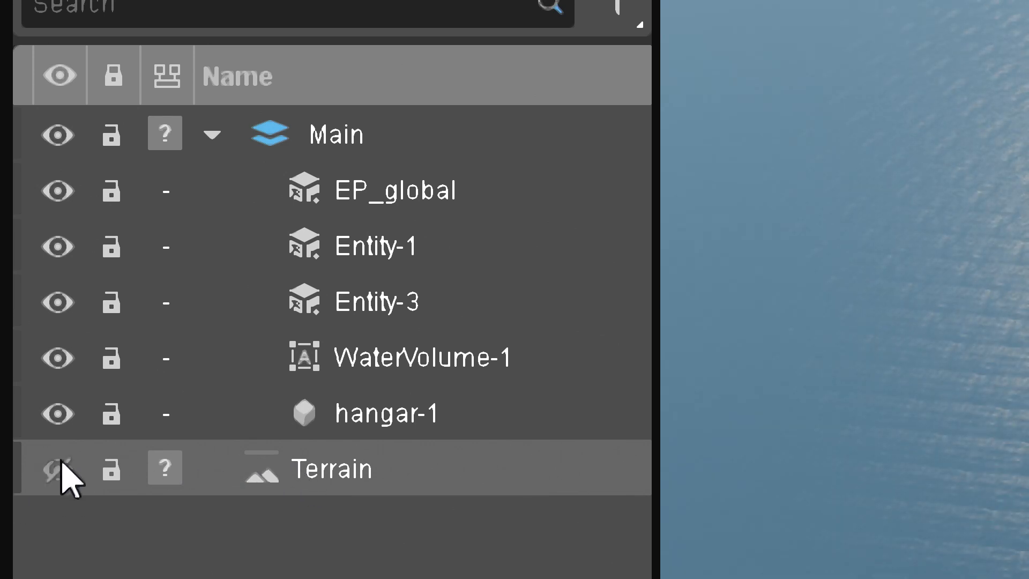
{"action": "left_click", "coordinate": [60, 466]}
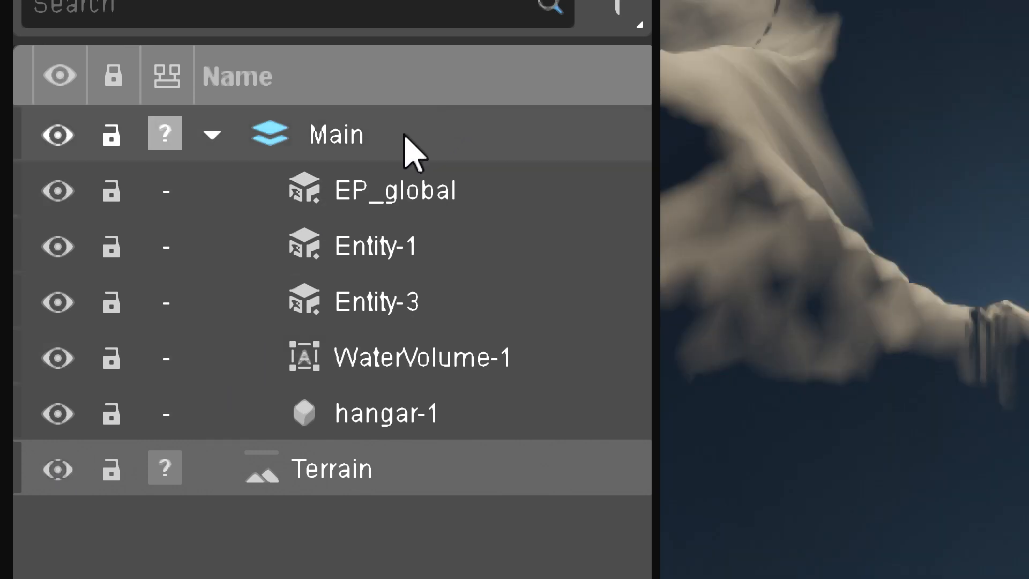
Create a new layer named background in the level
{"action": "left_click", "coordinate": [319, 145]}
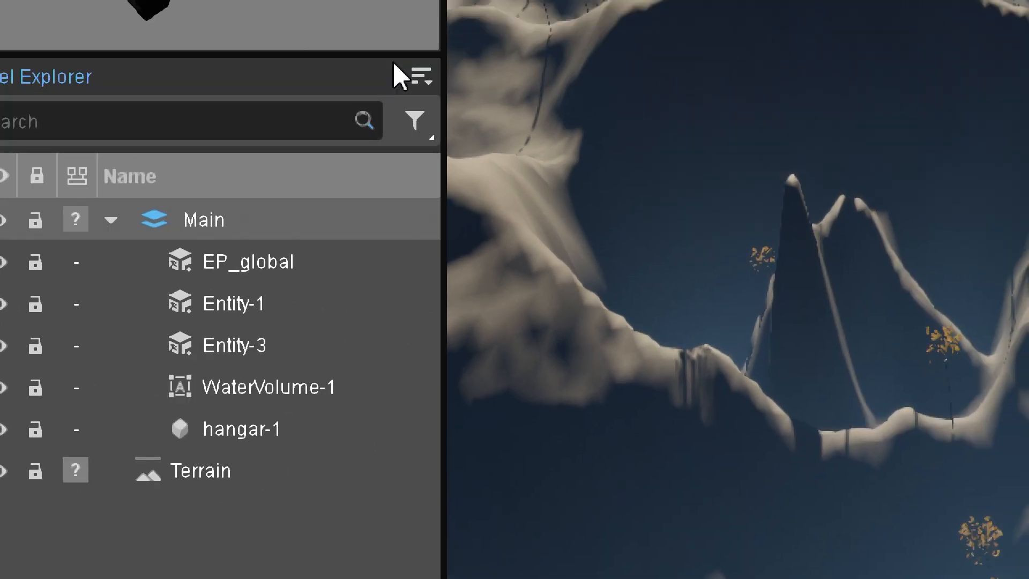
{"action": "left_click", "coordinate": [421, 77]}
{"action": "mouse_move", "coordinate": [620, 105]}
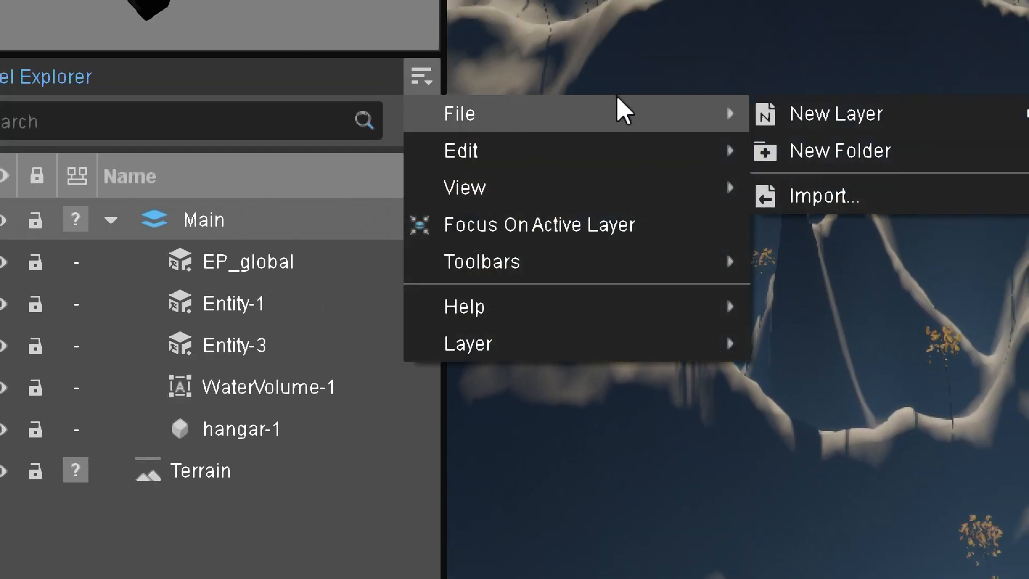
{"action": "left_click", "coordinate": [783, 114]}
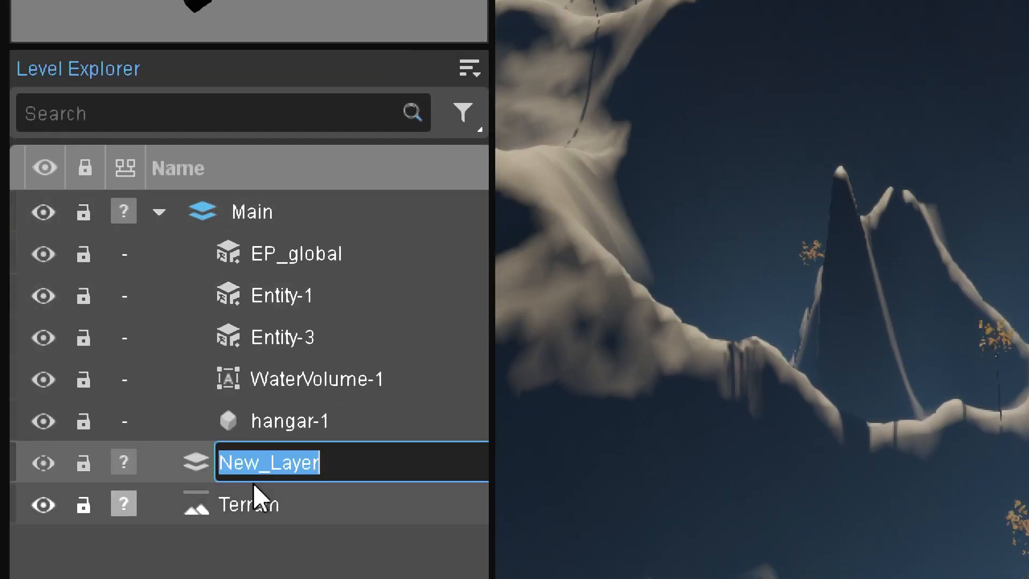
{"action": "type", "text": "background"}
{"action": "key", "text": "Return"}
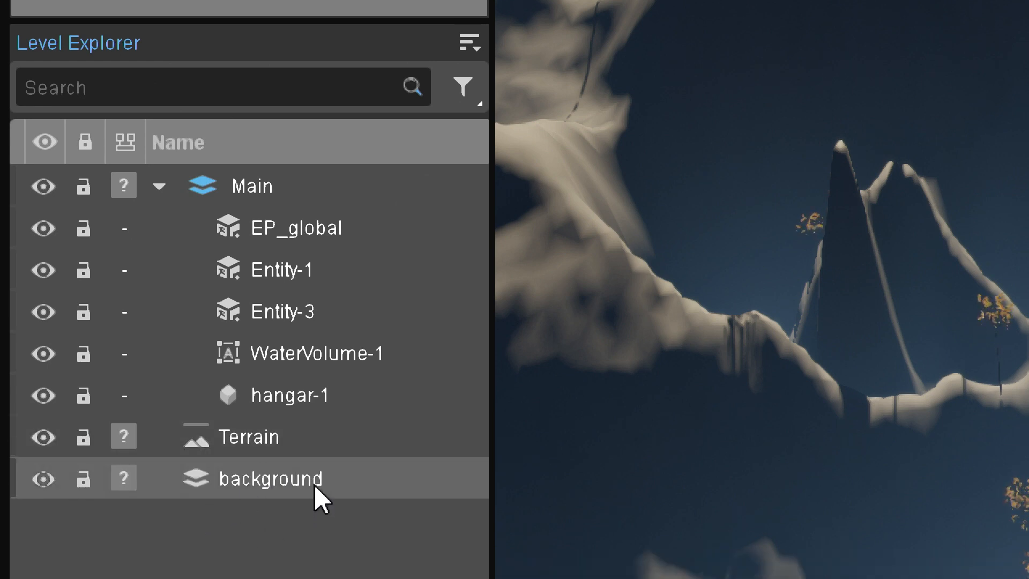
Open the background layer's additional layer options, including its export, auto-load and physics settings
{"action": "right_click", "coordinate": [315, 486]}
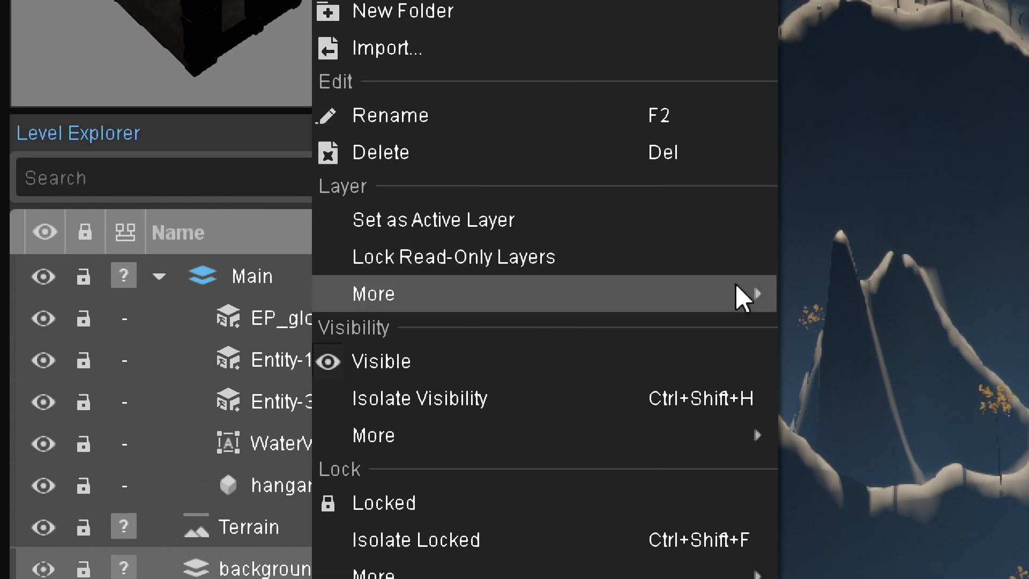
{"action": "mouse_move", "coordinate": [739, 205]}
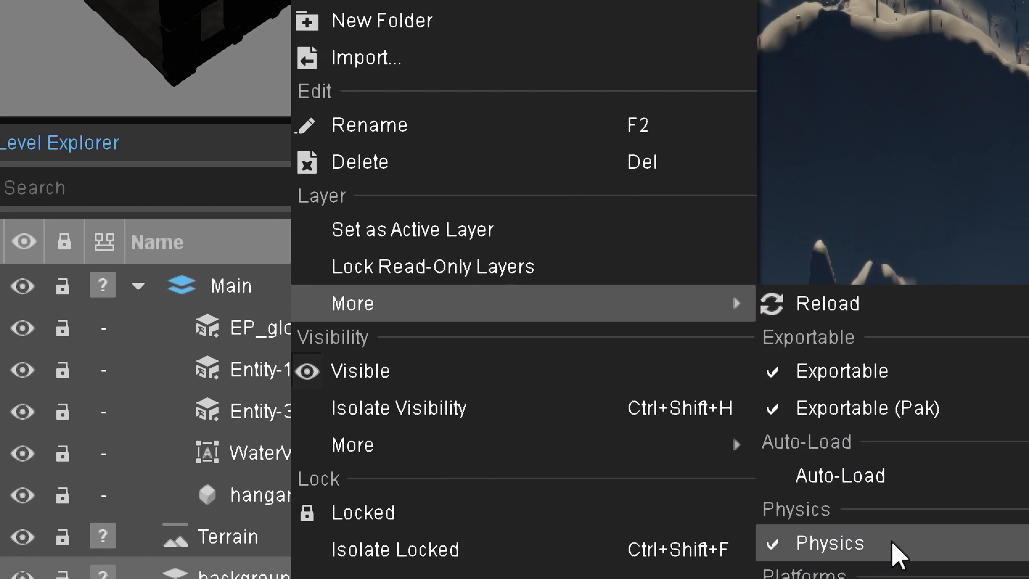